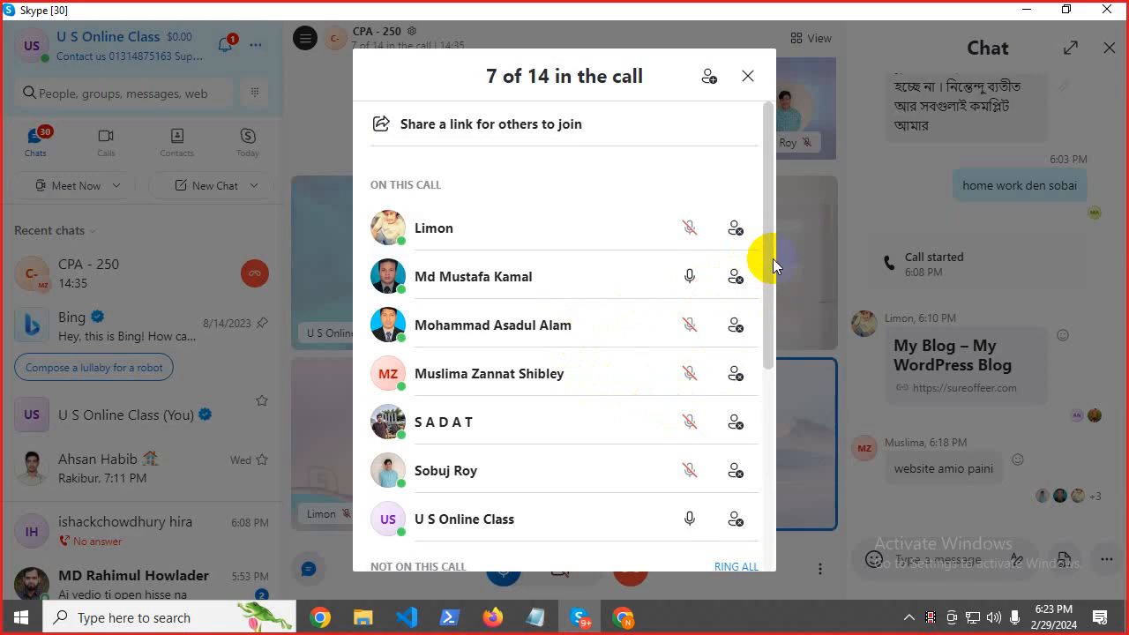
Scroll through the '7 of 14 in the call' participant list, then close it.
mouse_move(773, 266)
left_mouse_down()
mouse_move(779, 356)
mouse_move(773, 250)
left_mouse_up()
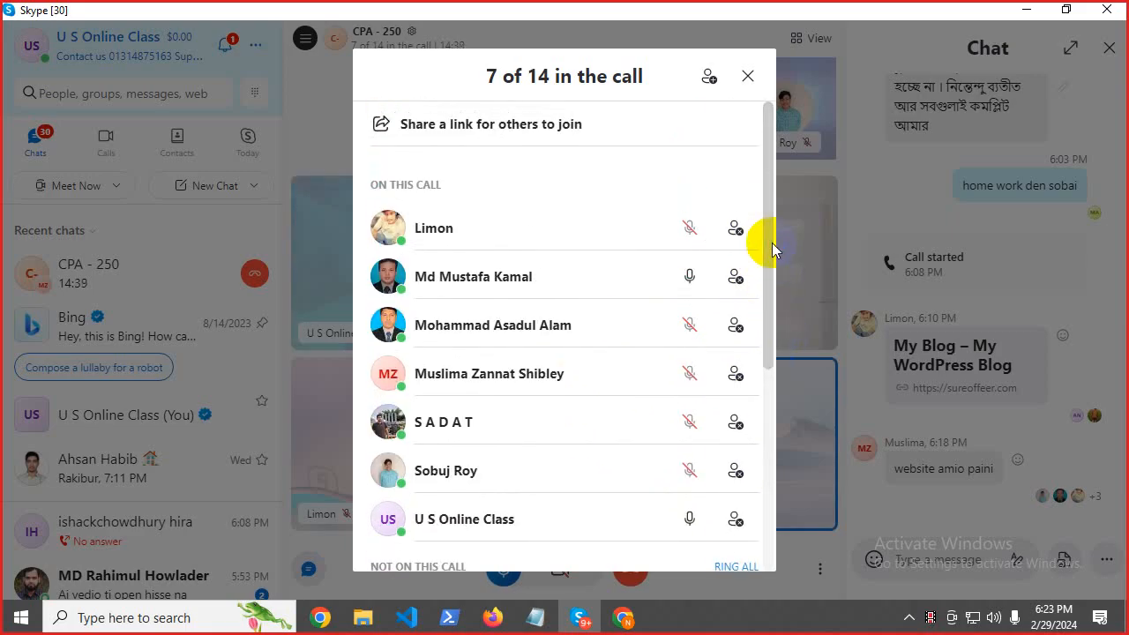
scroll(766, 273, "down", 4)
scroll(754, 358, "up", 2)
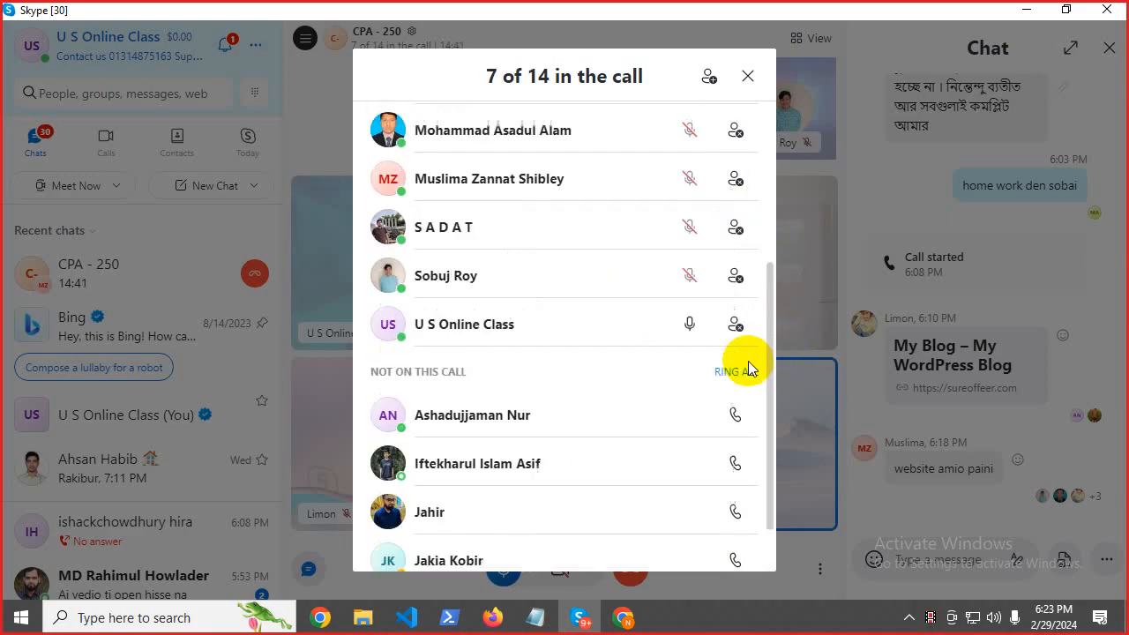
scroll(748, 368, "up", 3)
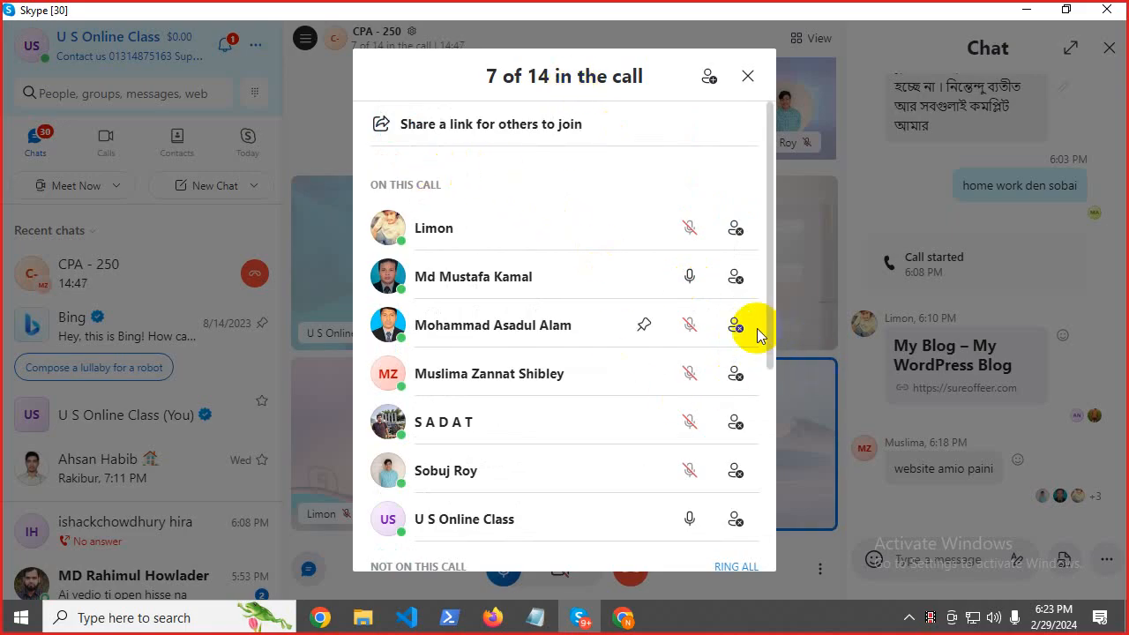
scroll(757, 328, "down", 4)
scroll(757, 329, "up", 4)
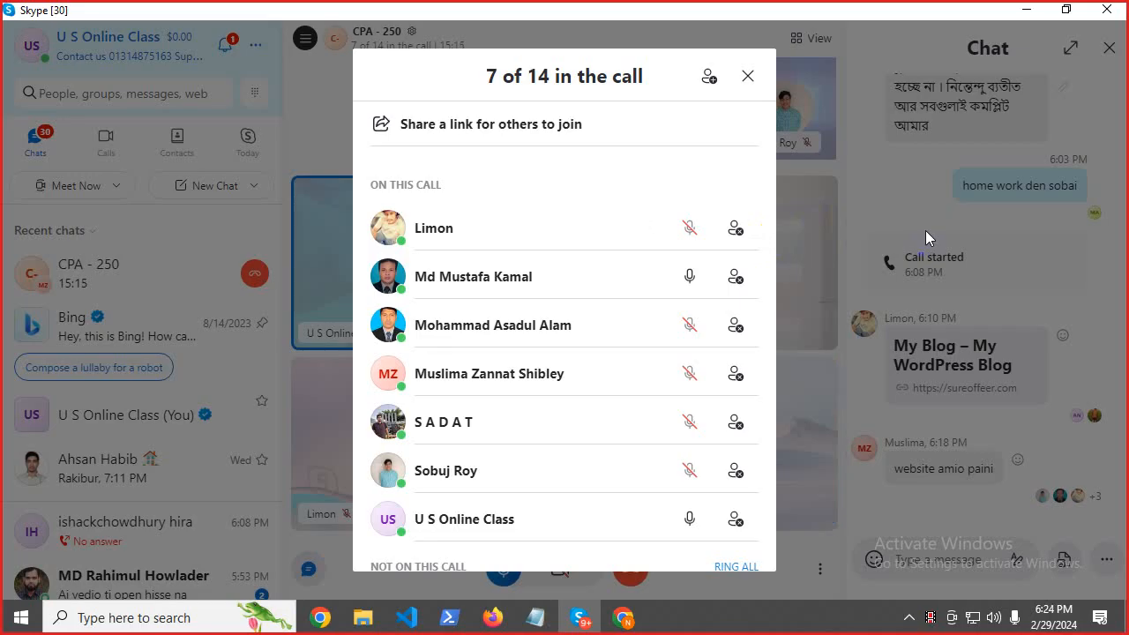
left_click(748, 86)
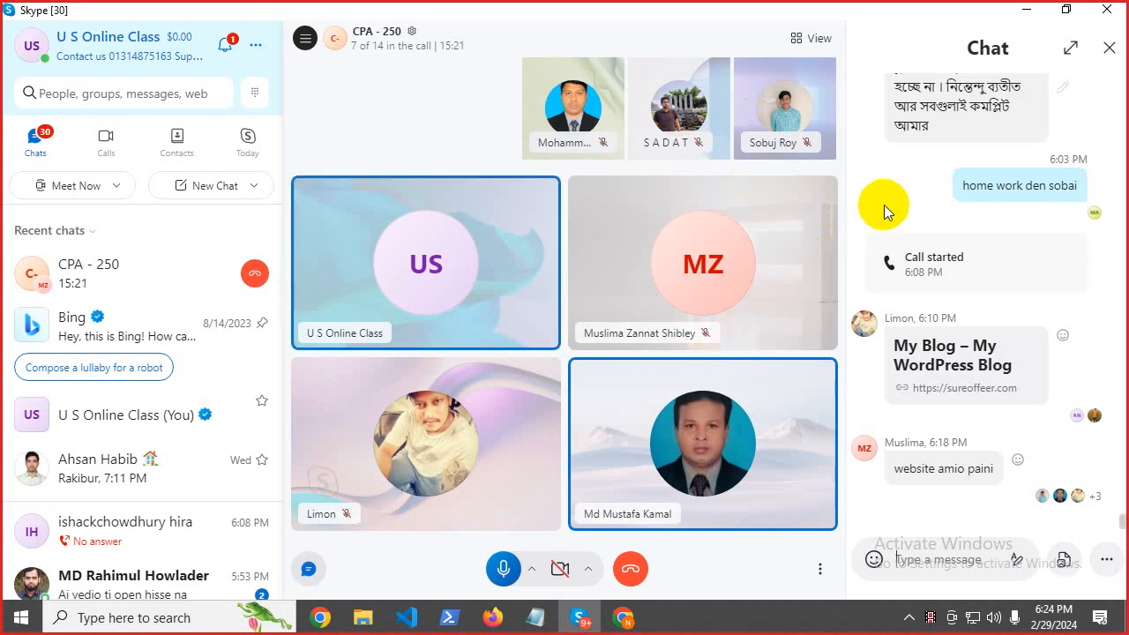
Reopen the call's participant list, now 9 of 14, and scroll to 'Not on this call'.
triple_click(907, 130)
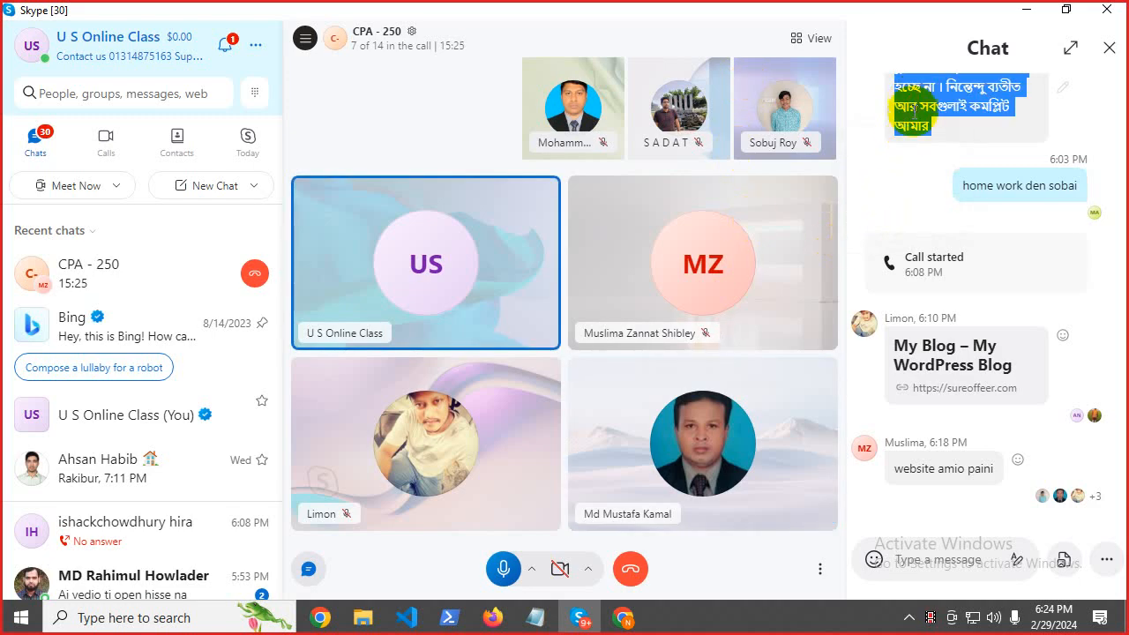
left_click(914, 110)
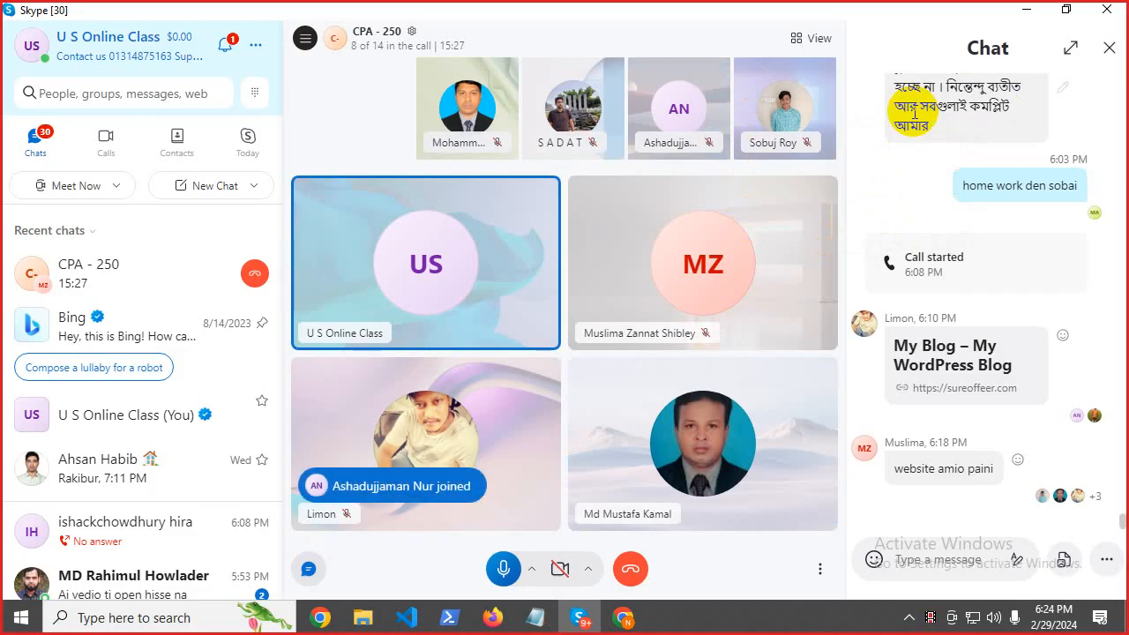
left_click(428, 46)
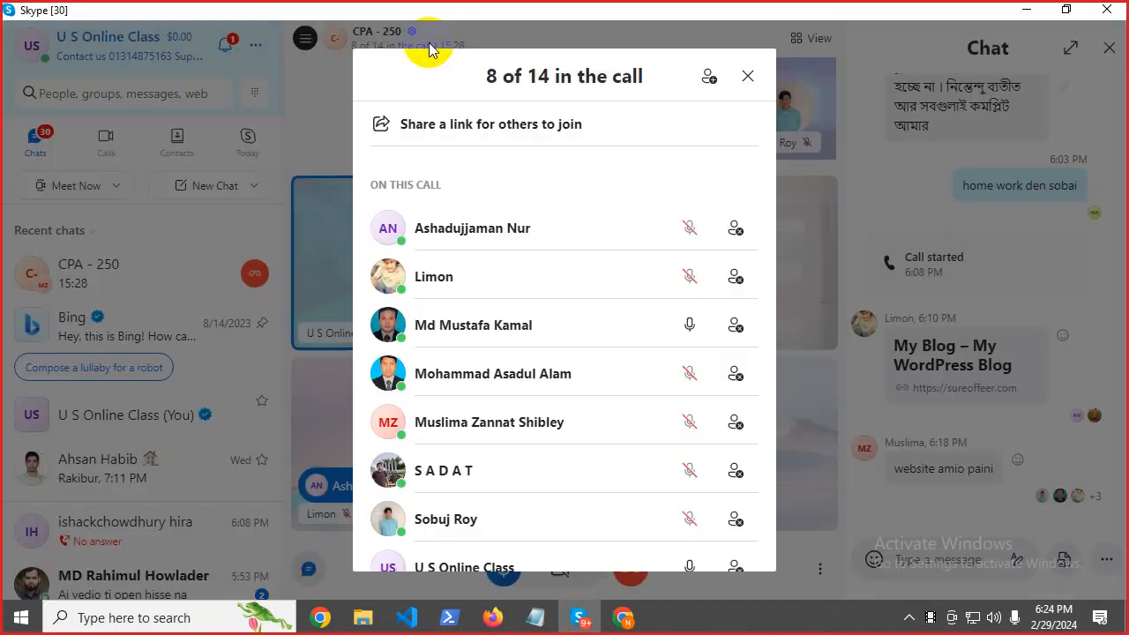
left_click(919, 139)
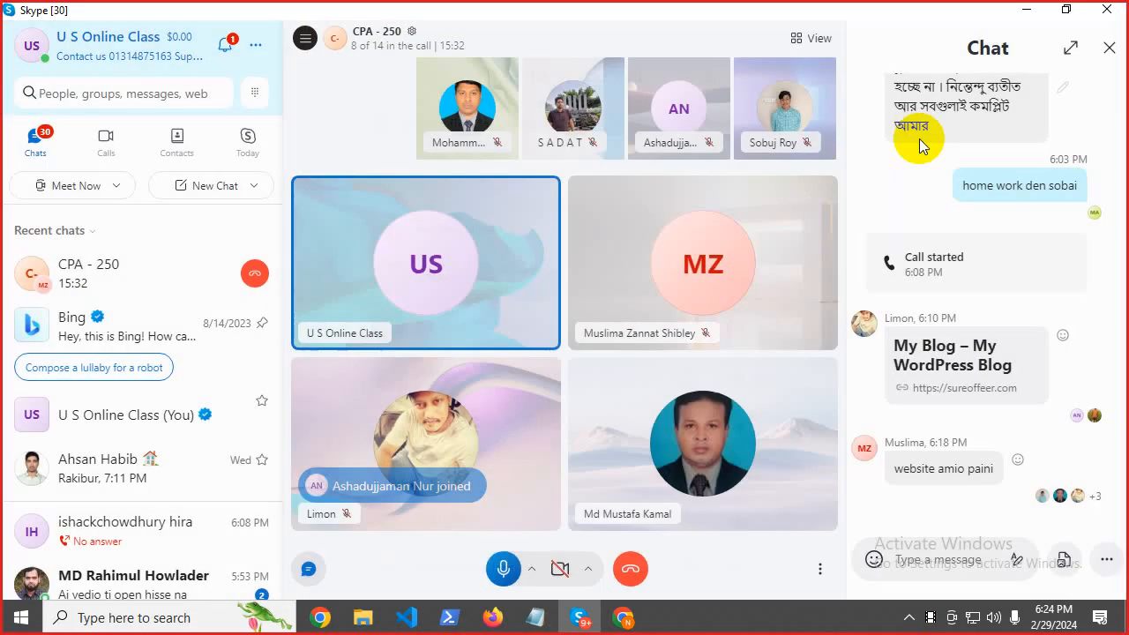
left_click(378, 48)
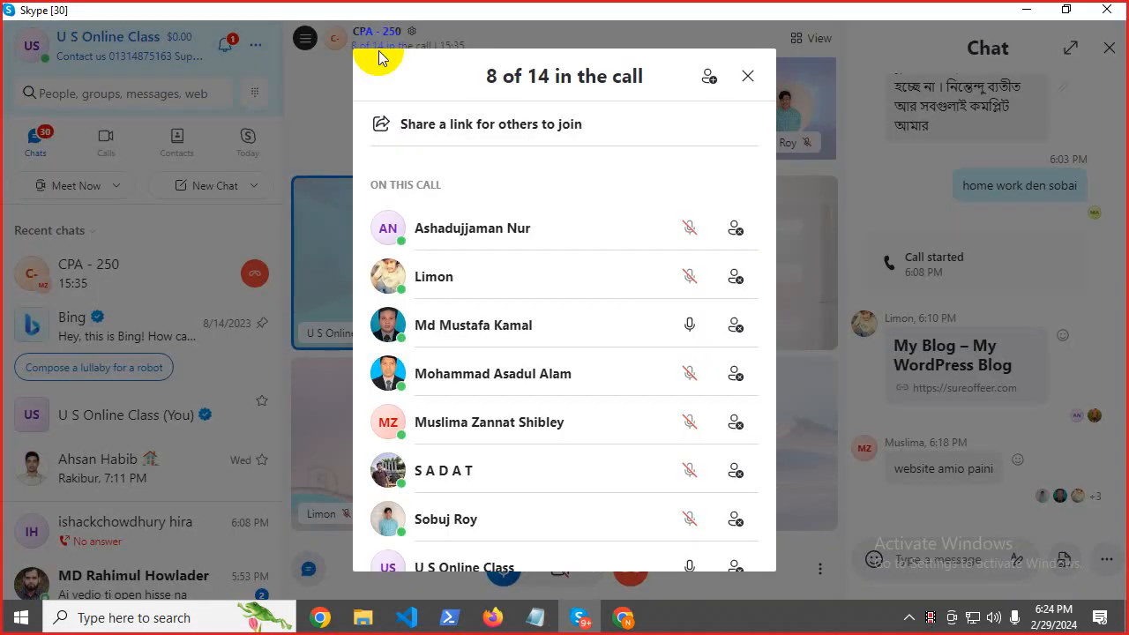
scroll(567, 452, "down", 4)
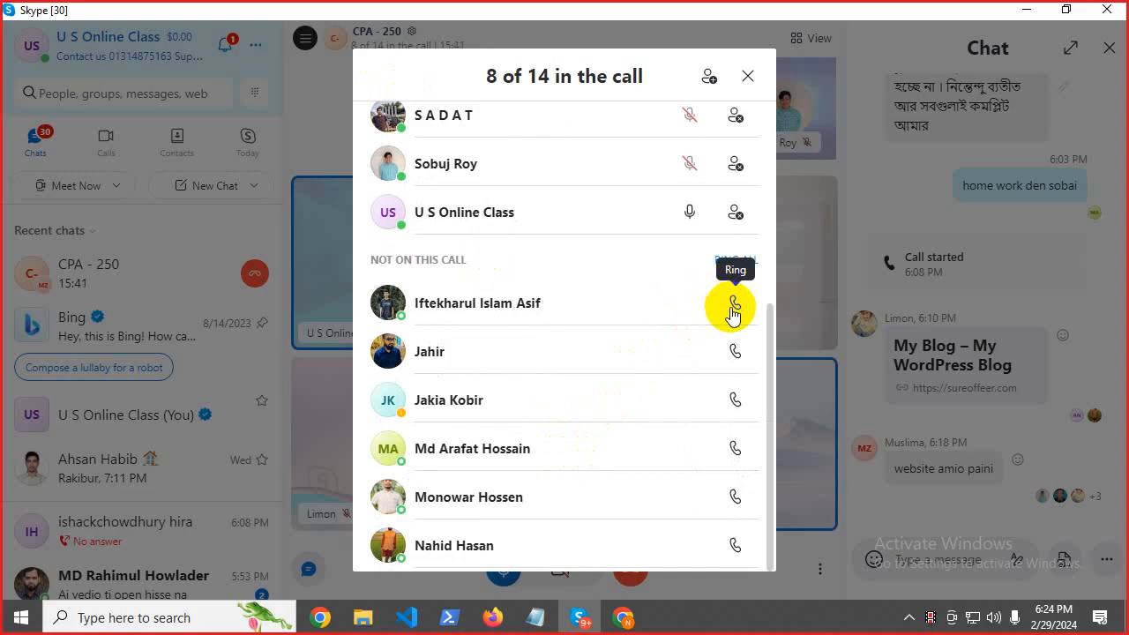
left_click(872, 236)
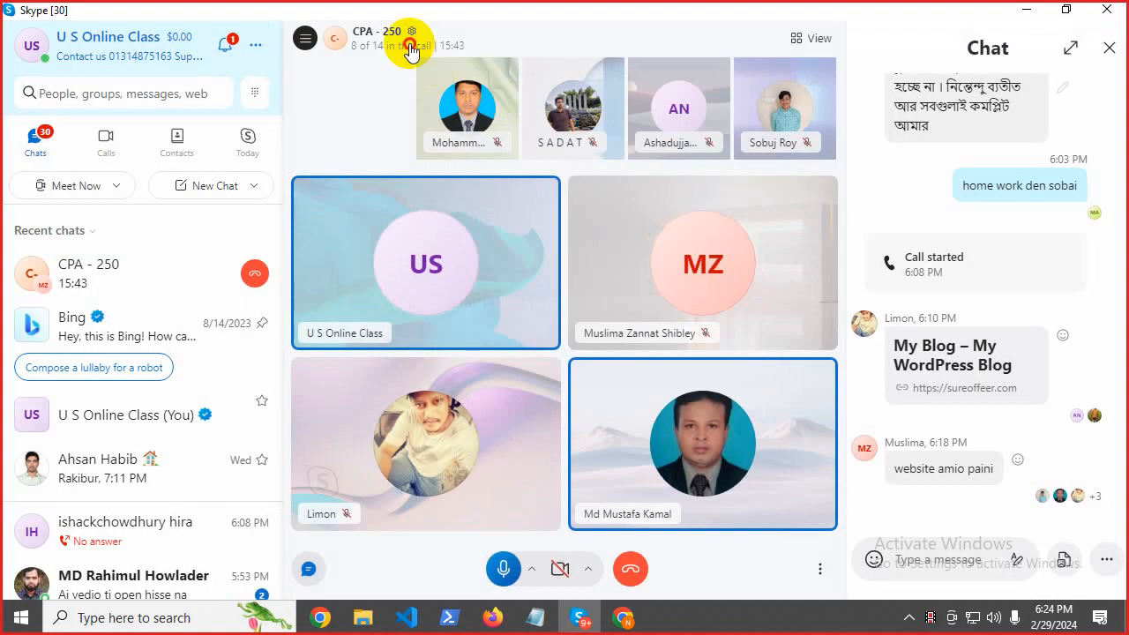
left_click(408, 50)
scroll(764, 433, "down", 5)
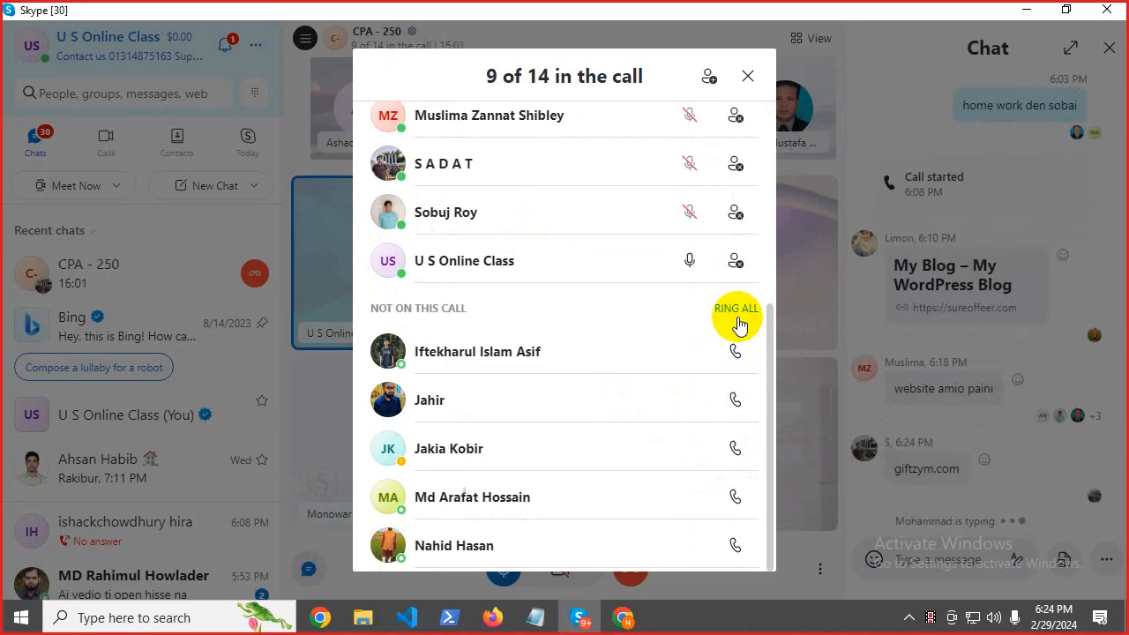
Mute two participants' microphones from the call's participant list.
left_click(749, 75)
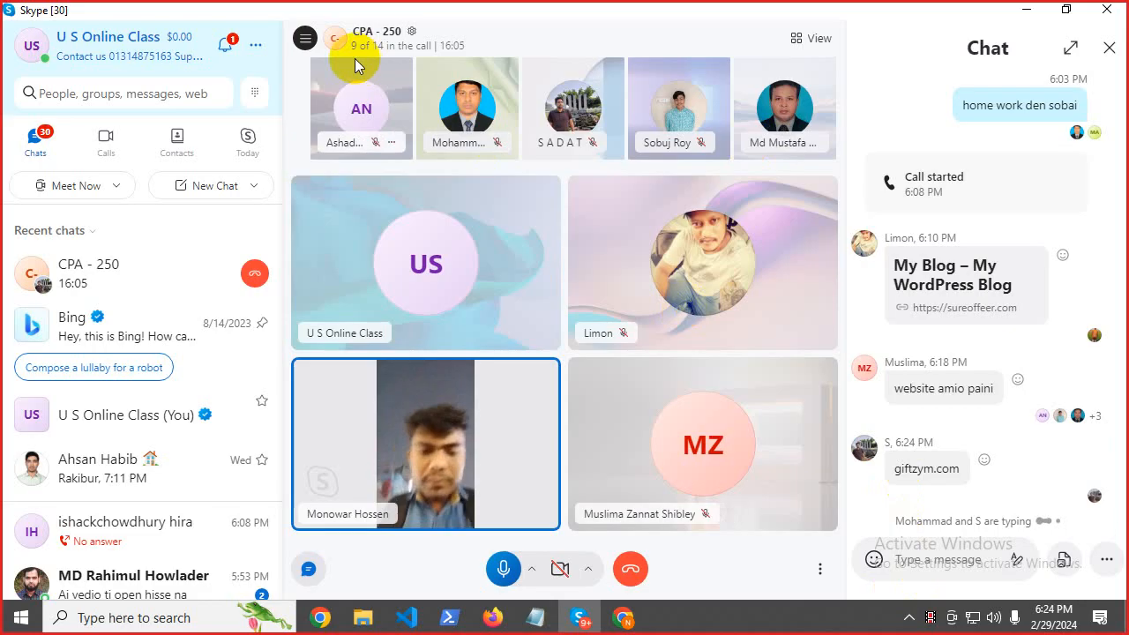
left_click(357, 46)
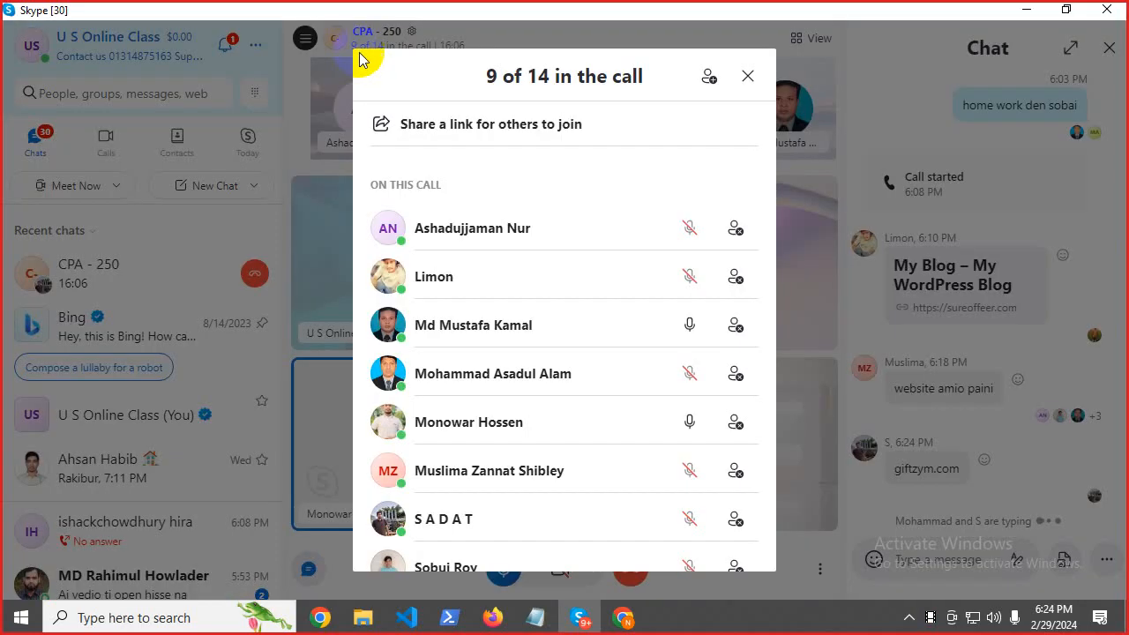
left_click(692, 329)
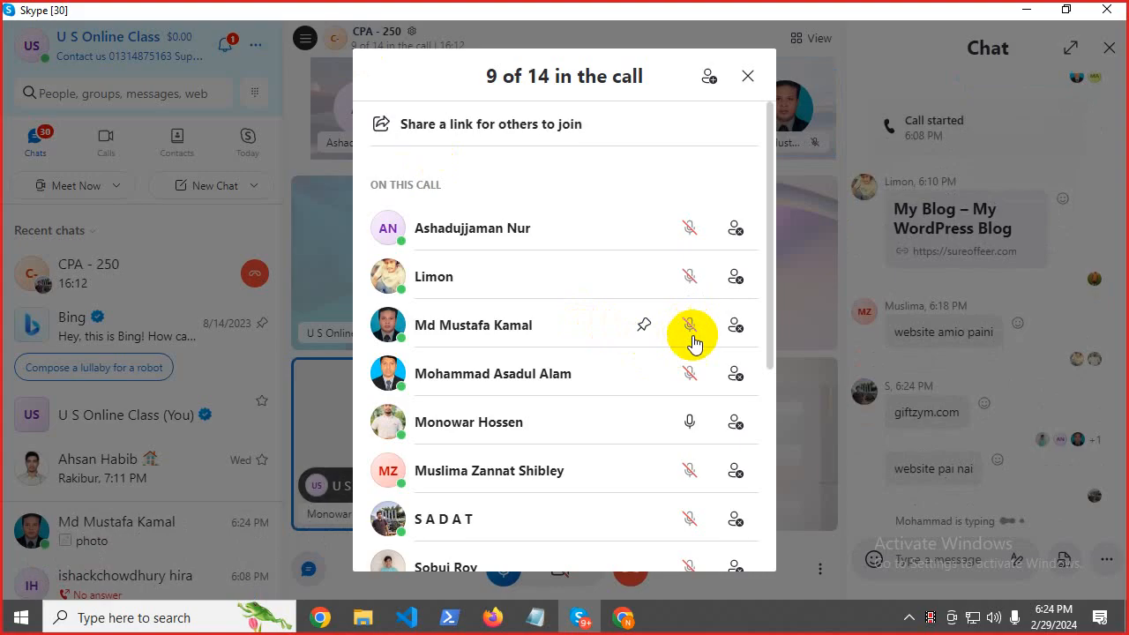
left_click(691, 420)
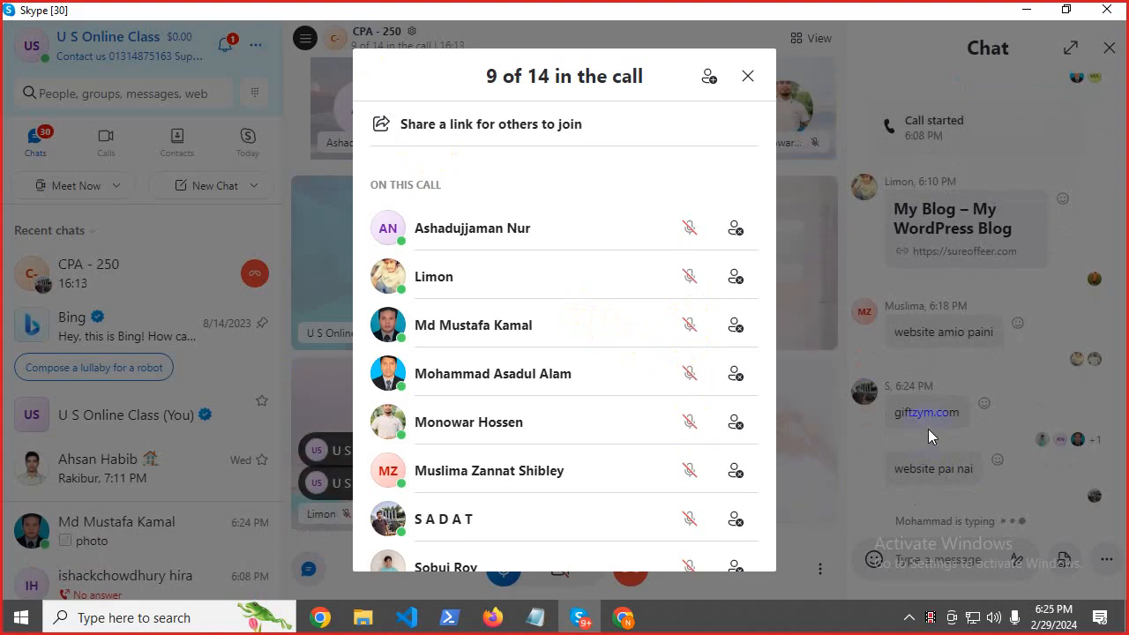
left_click(911, 344)
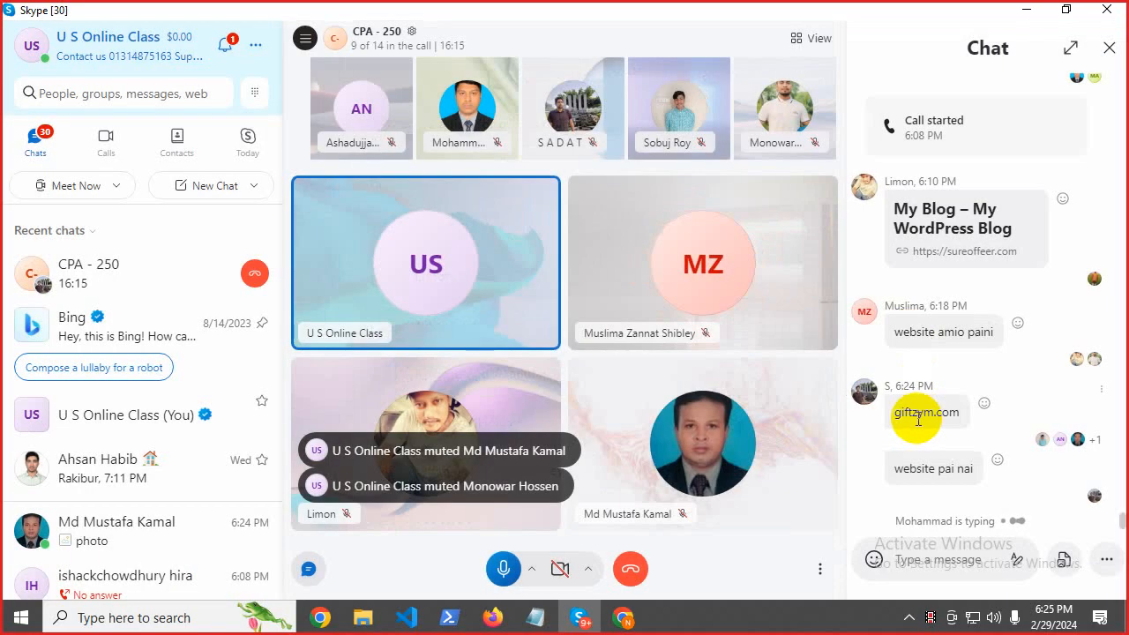
Copy the giftzym.com address from the Skype chat.
double_click(921, 433)
right_click(924, 436)
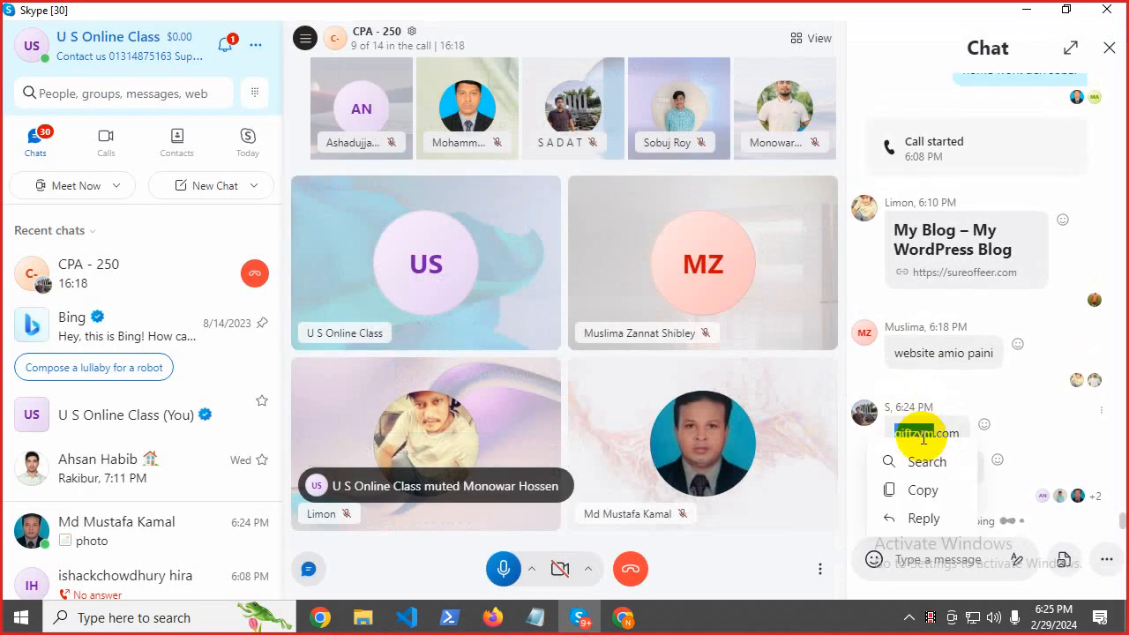
left_click(923, 491)
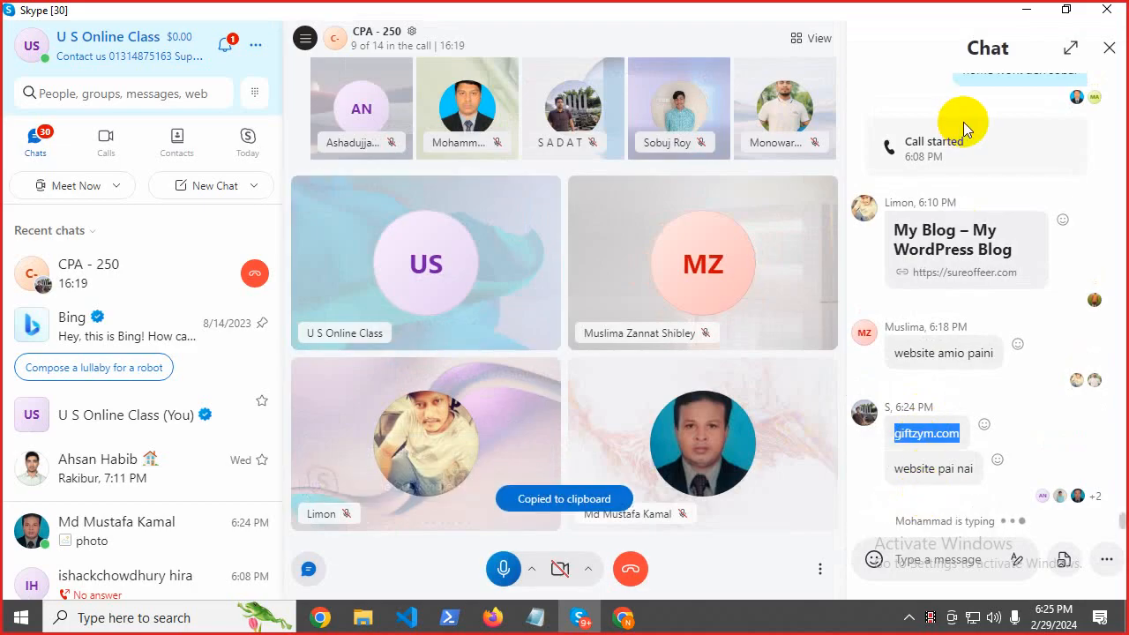
left_click(1029, 9)
Load giftzym.com in a new Chrome tab and retry after the domain error appears.
key("ctrl+t")
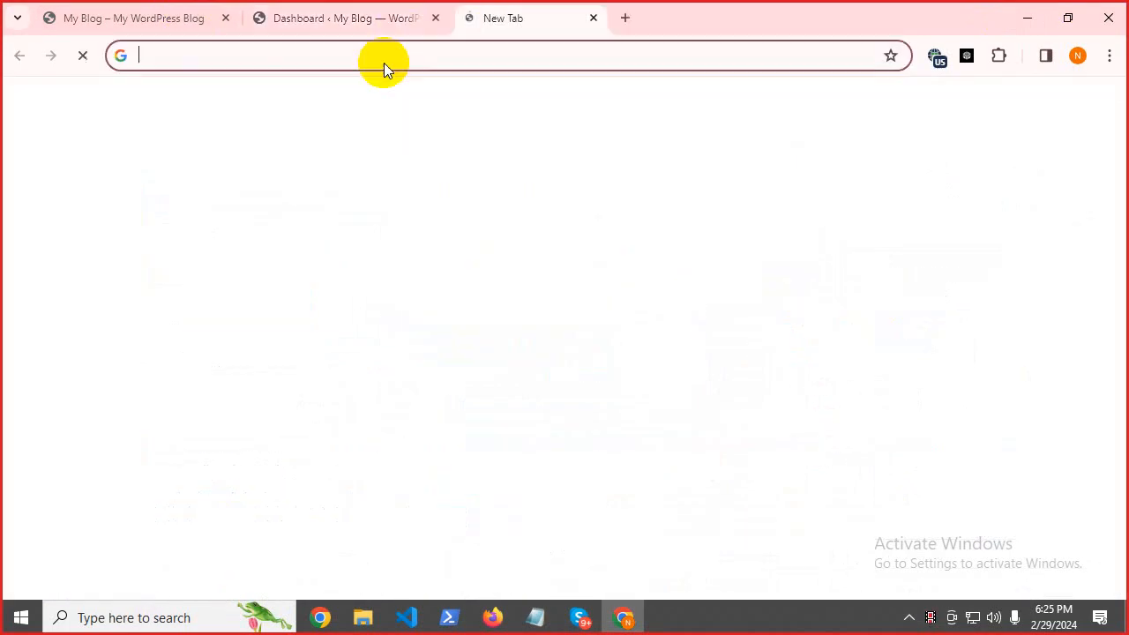
key("ctrl+v")
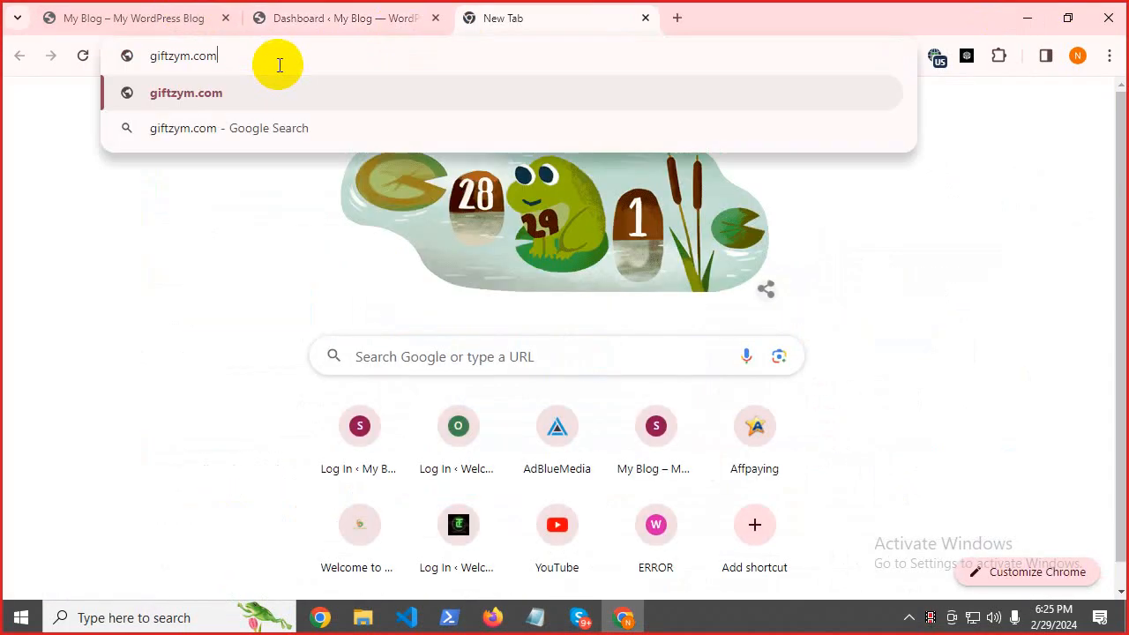
key("Return")
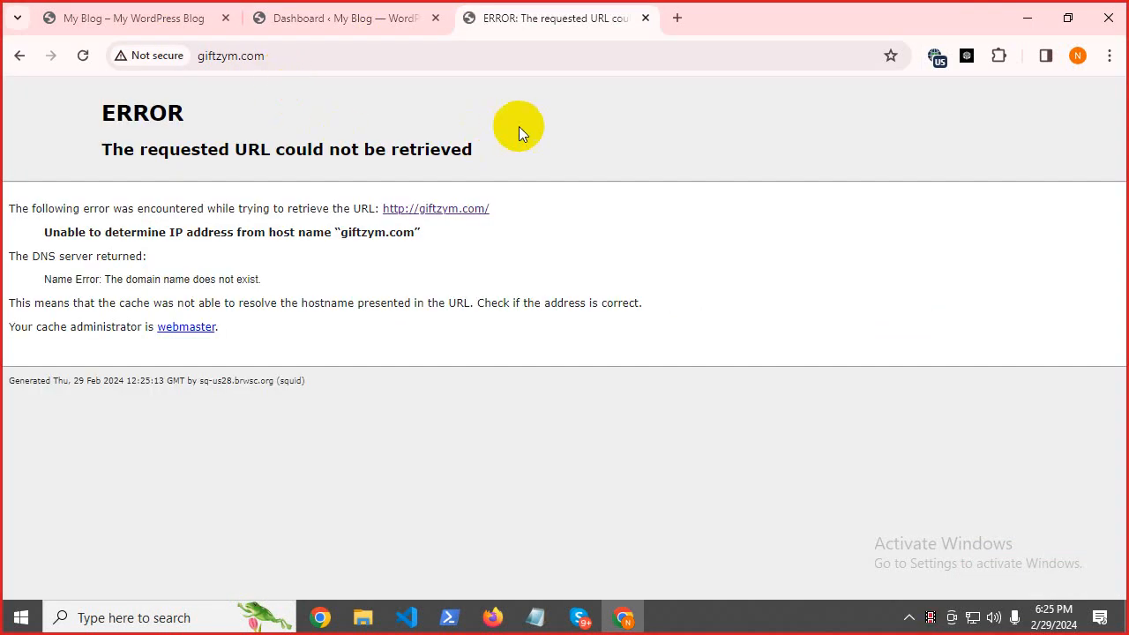
left_click_drag(97, 117, 436, 201)
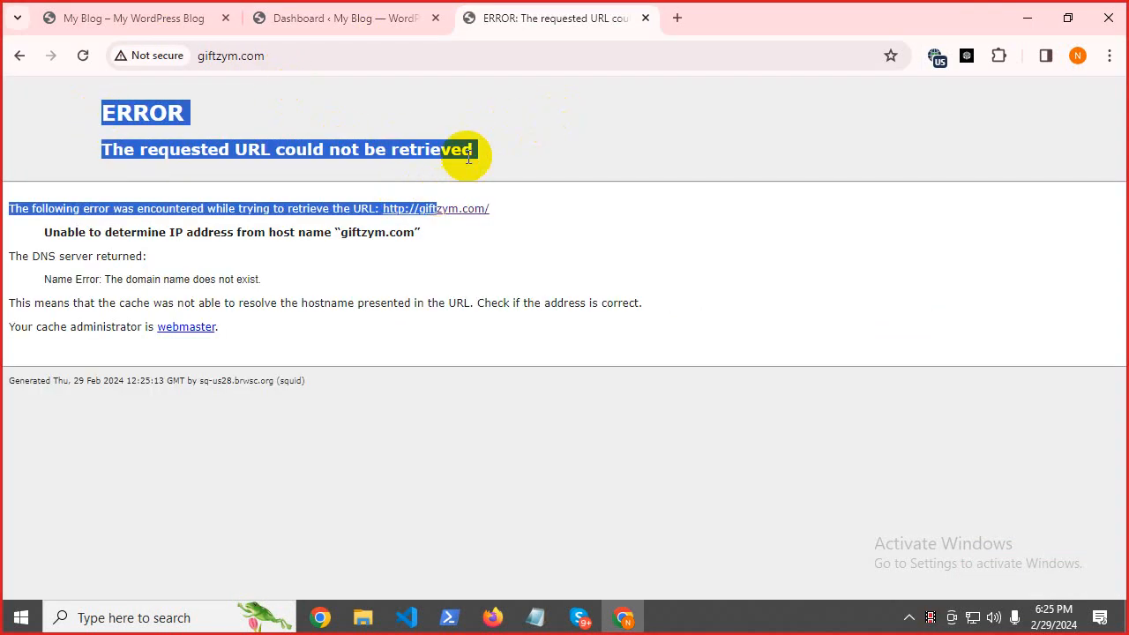
left_click(468, 157)
left_click(440, 214)
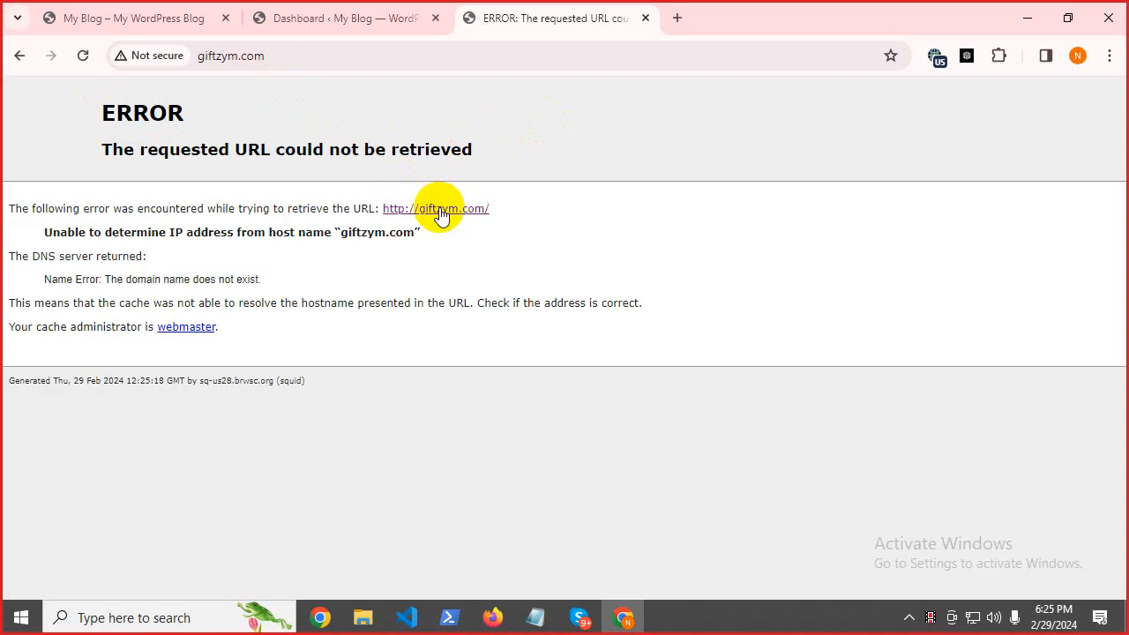
Check the Skype call's participant list, then return to the error page.
left_click(578, 620)
left_click(549, 533)
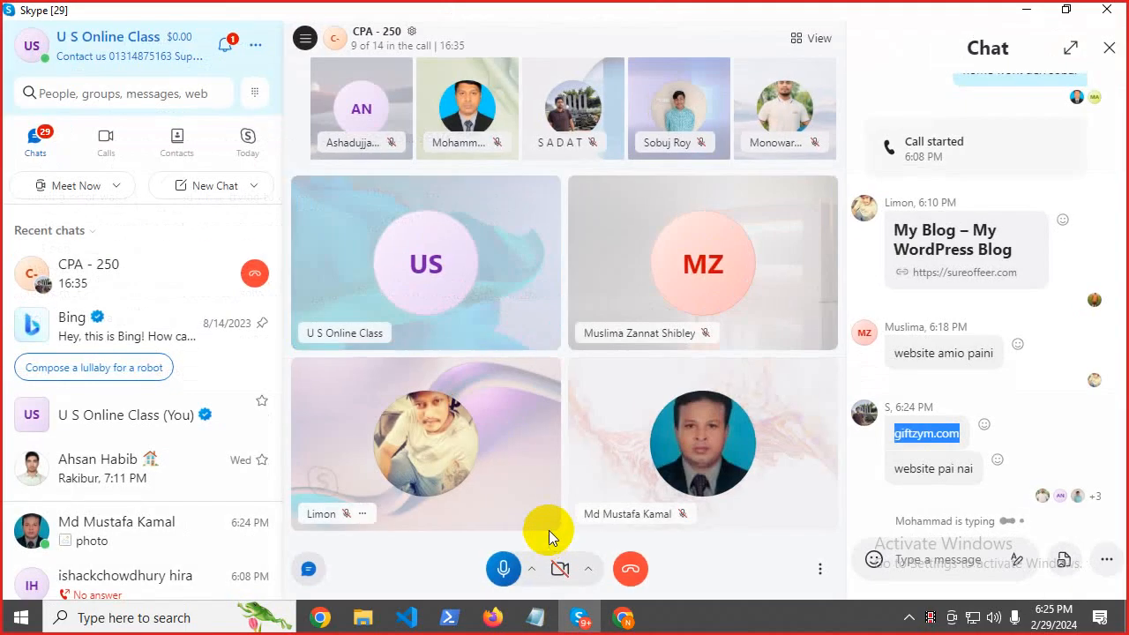
left_click(385, 40)
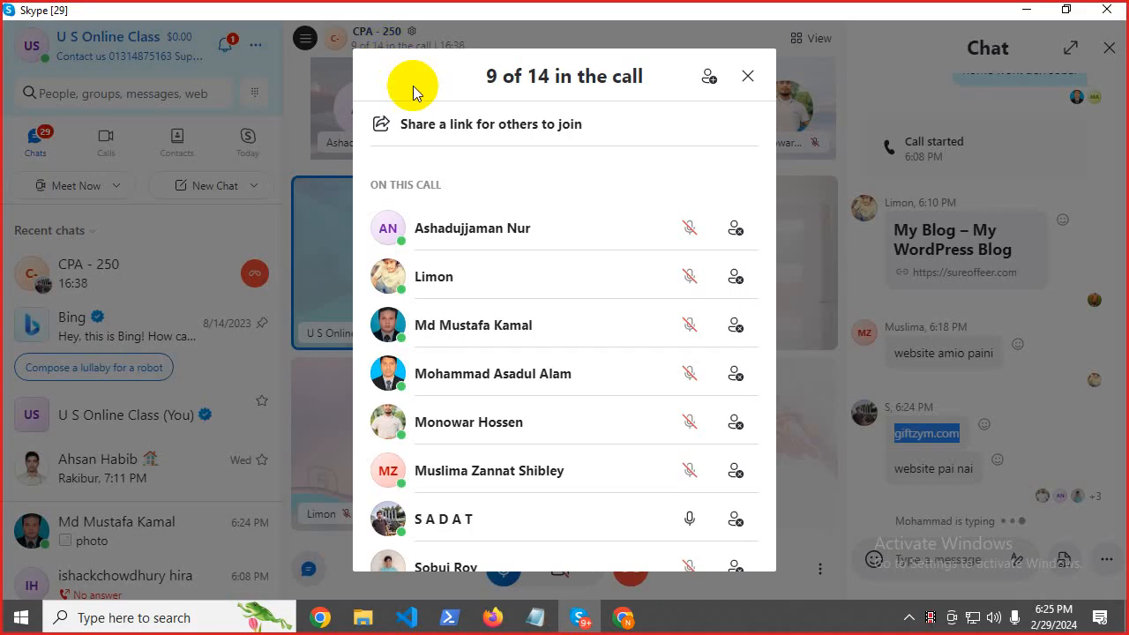
left_click(745, 85)
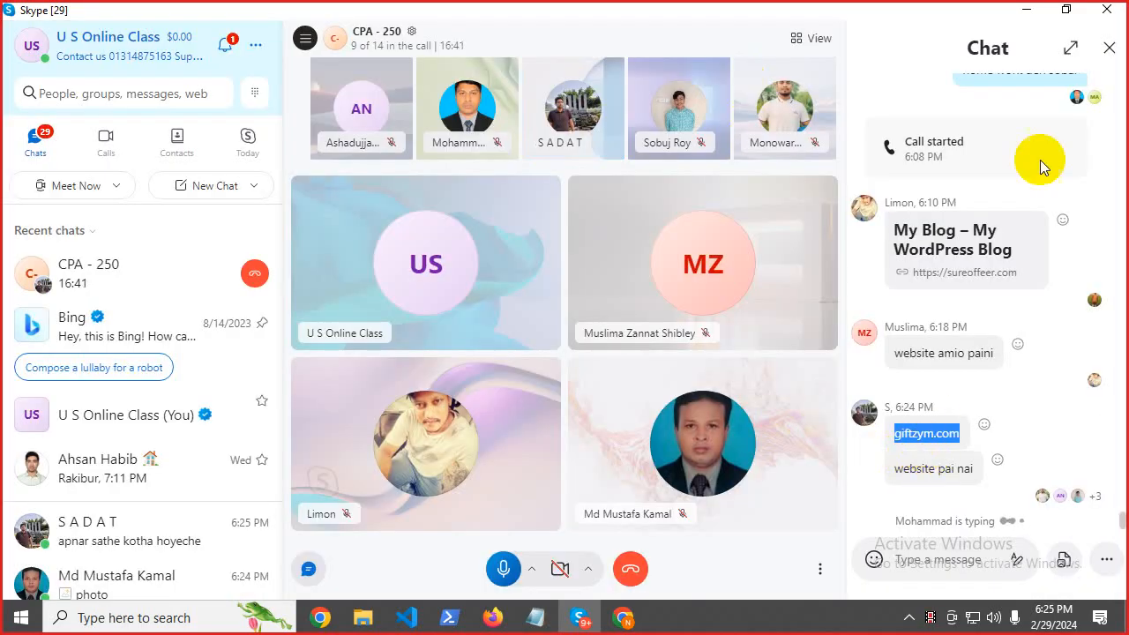
left_click(1026, 10)
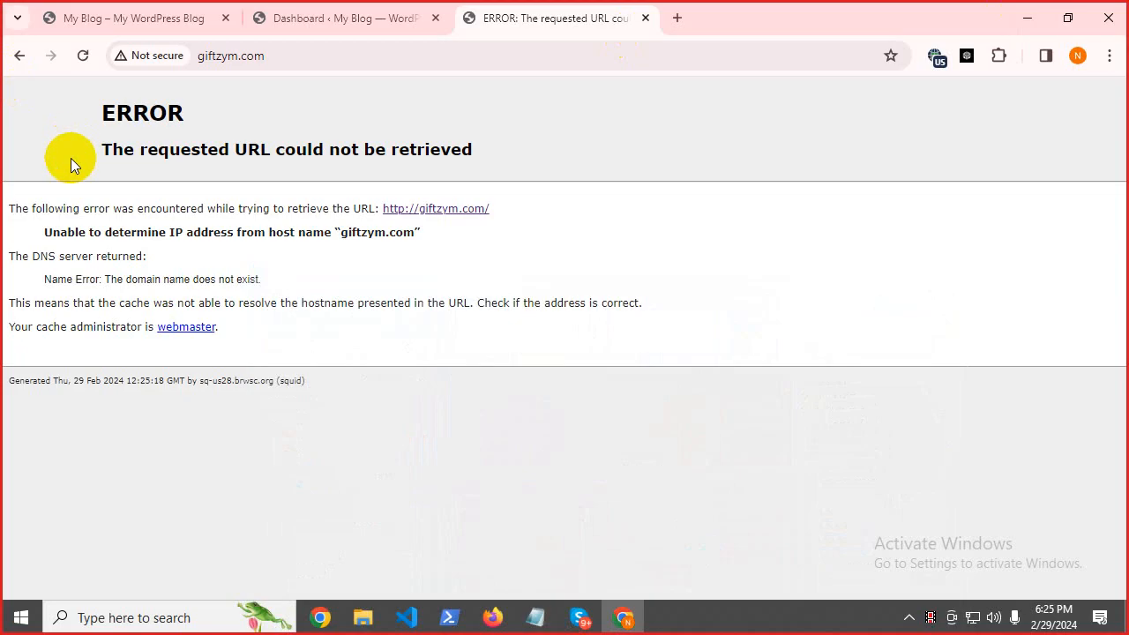
Highlight the 'domain does not exist' error text, then bring the Skype call forward.
left_click_drag(70, 135, 424, 419)
left_click(241, 227)
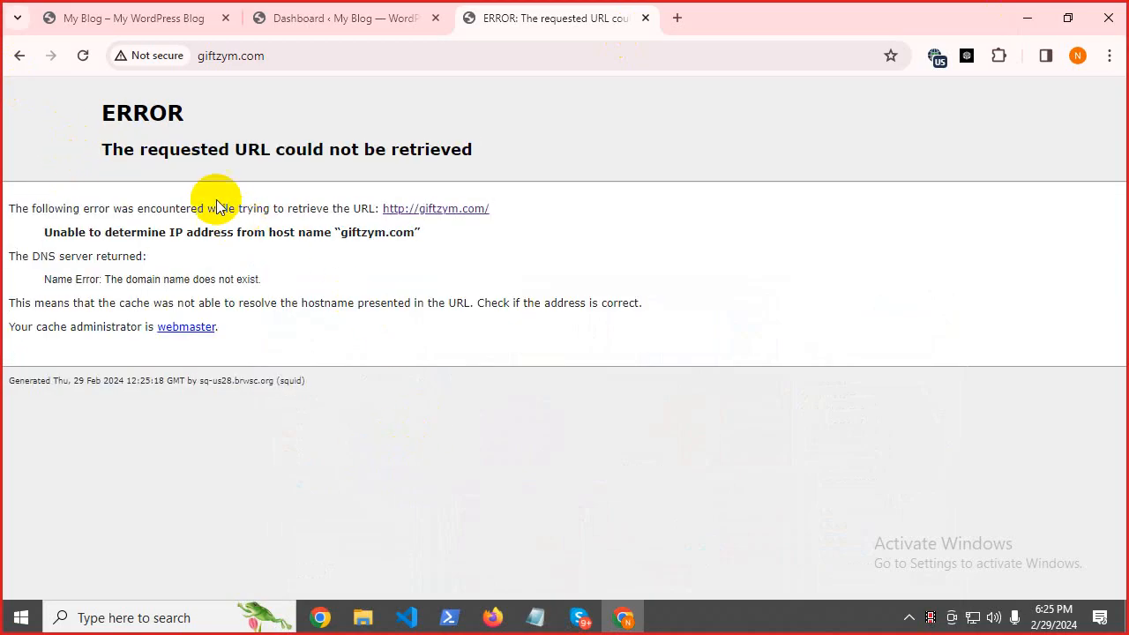
left_click_drag(115, 112, 493, 489)
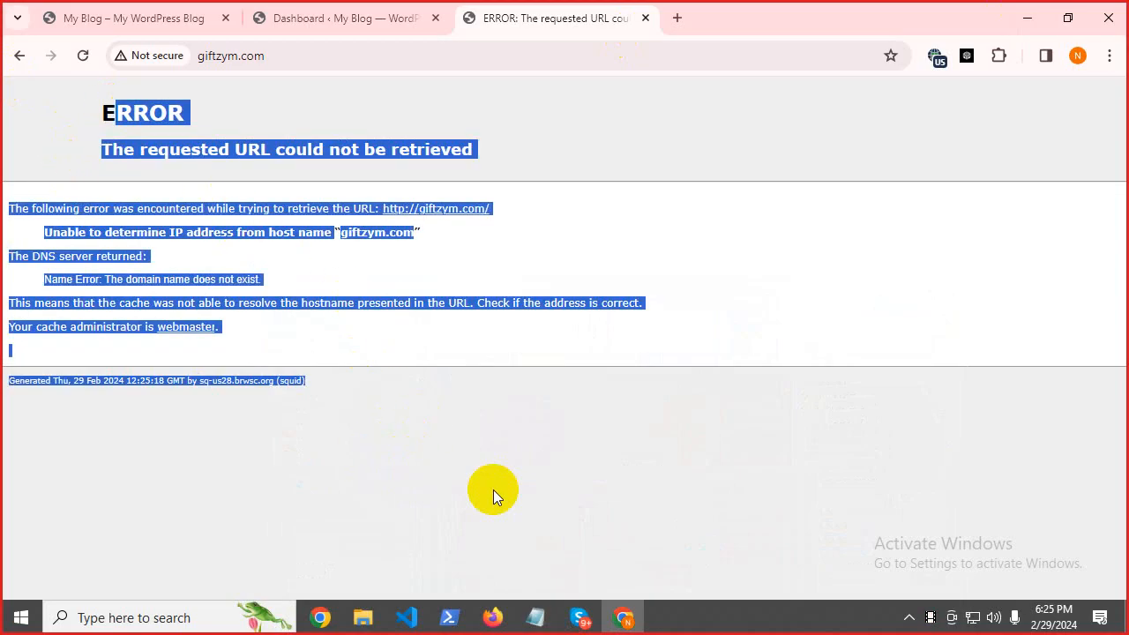
left_click(370, 295)
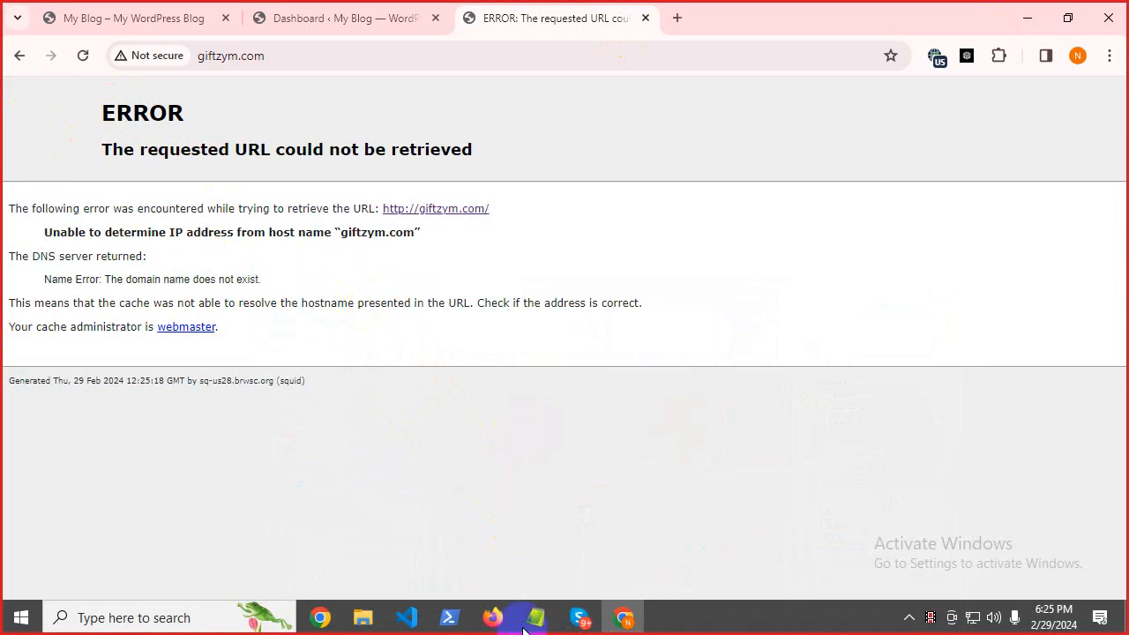
mouse_move(581, 618)
left_click(536, 534)
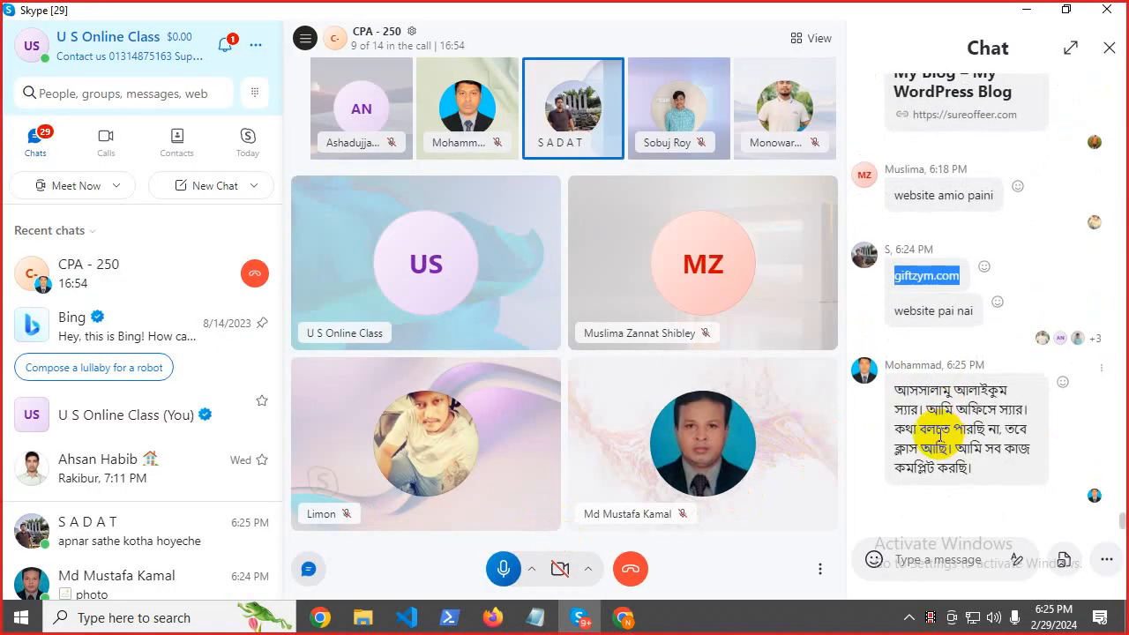
Read the Bengali chat message, review the 9-of-14 participant list, then minimize Skype.
left_click_drag(912, 423, 999, 425)
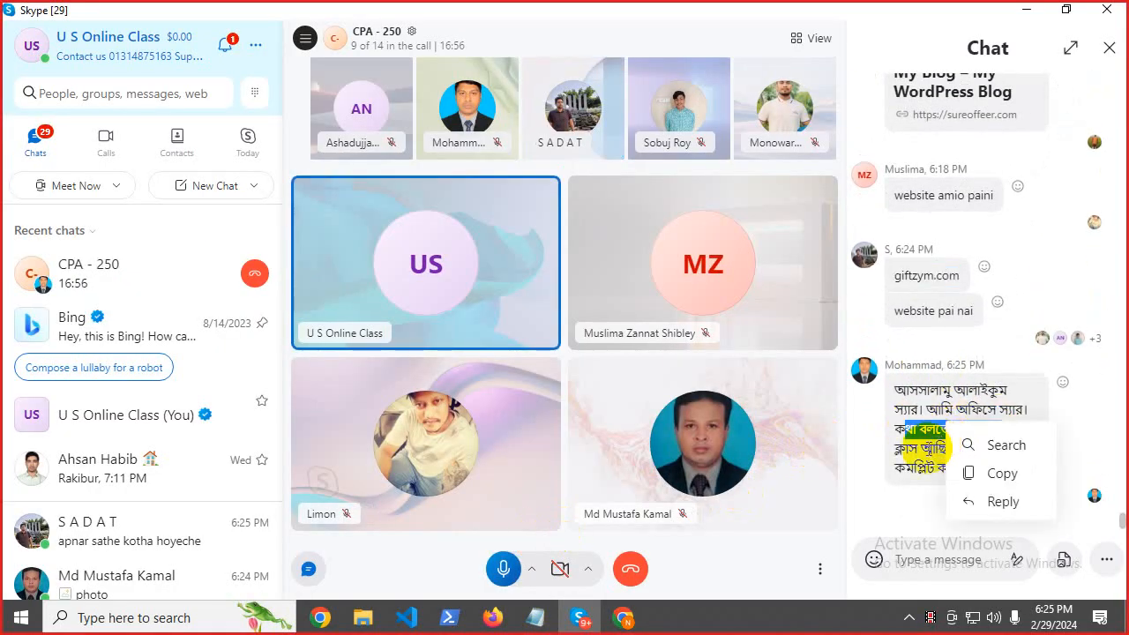
left_click(922, 452)
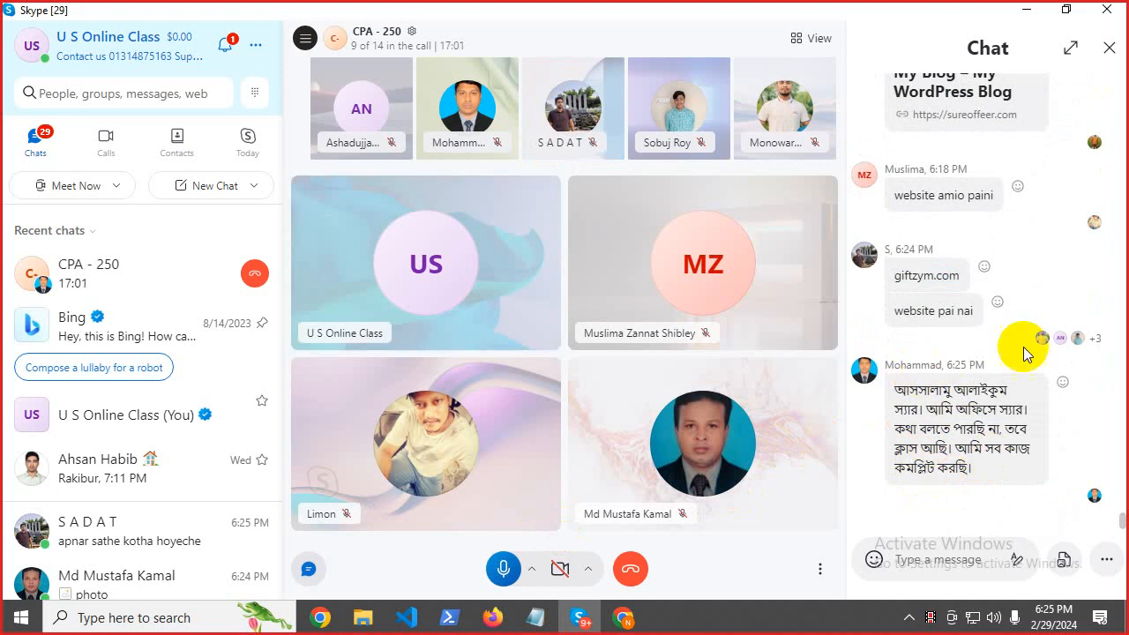
scroll(942, 265, "up", 5)
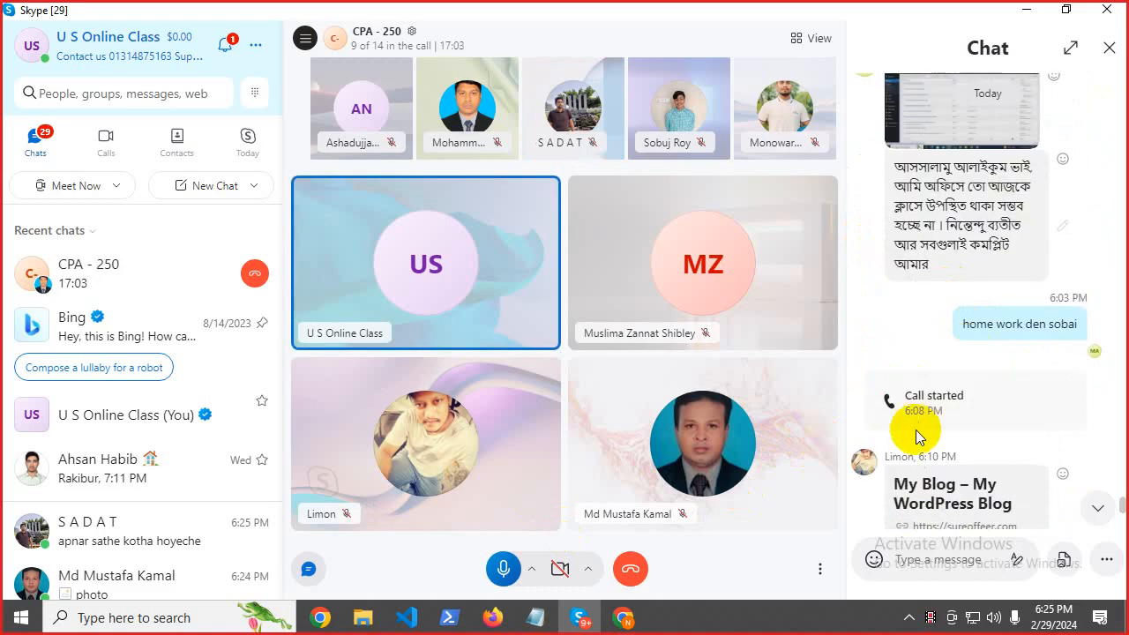
scroll(927, 441, "down", 5)
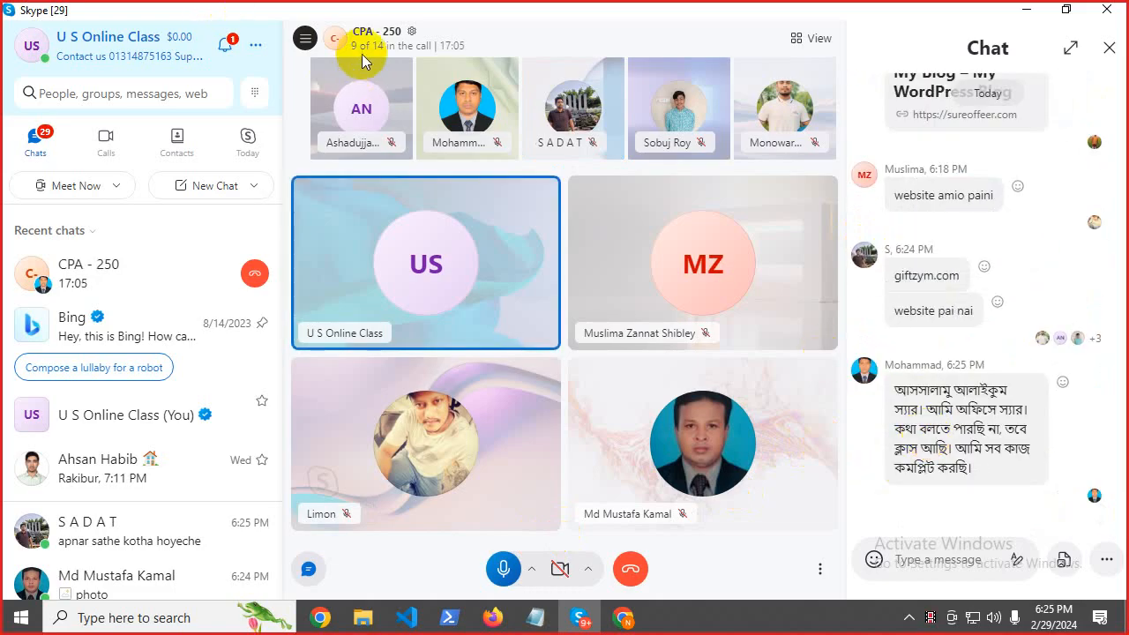
left_click(363, 49)
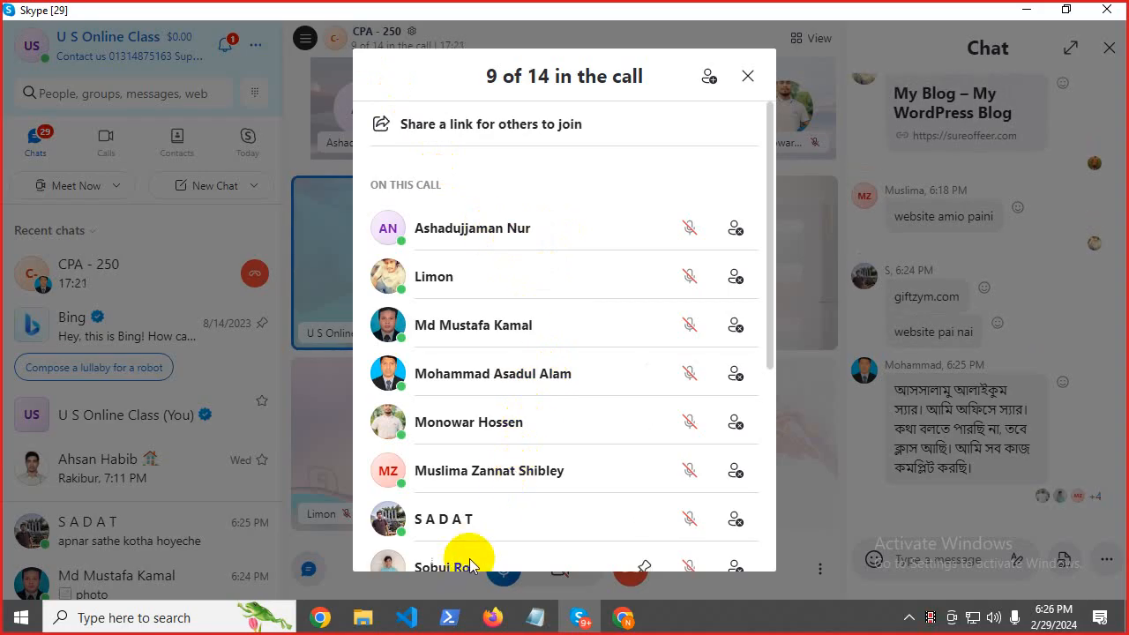
scroll(471, 554, "down", 4)
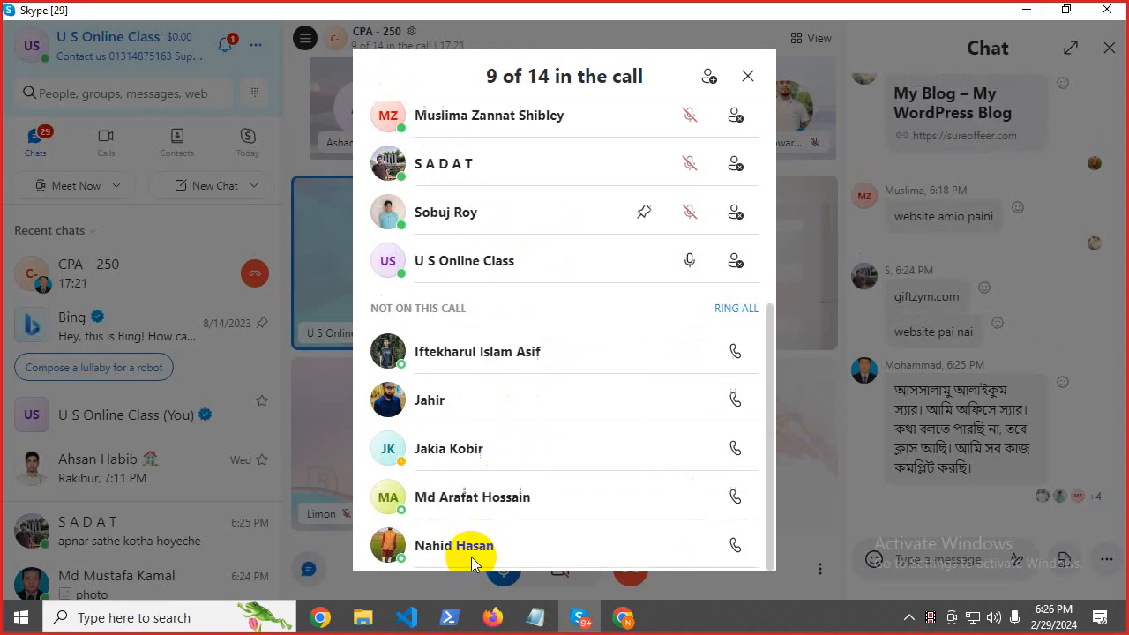
left_click(746, 75)
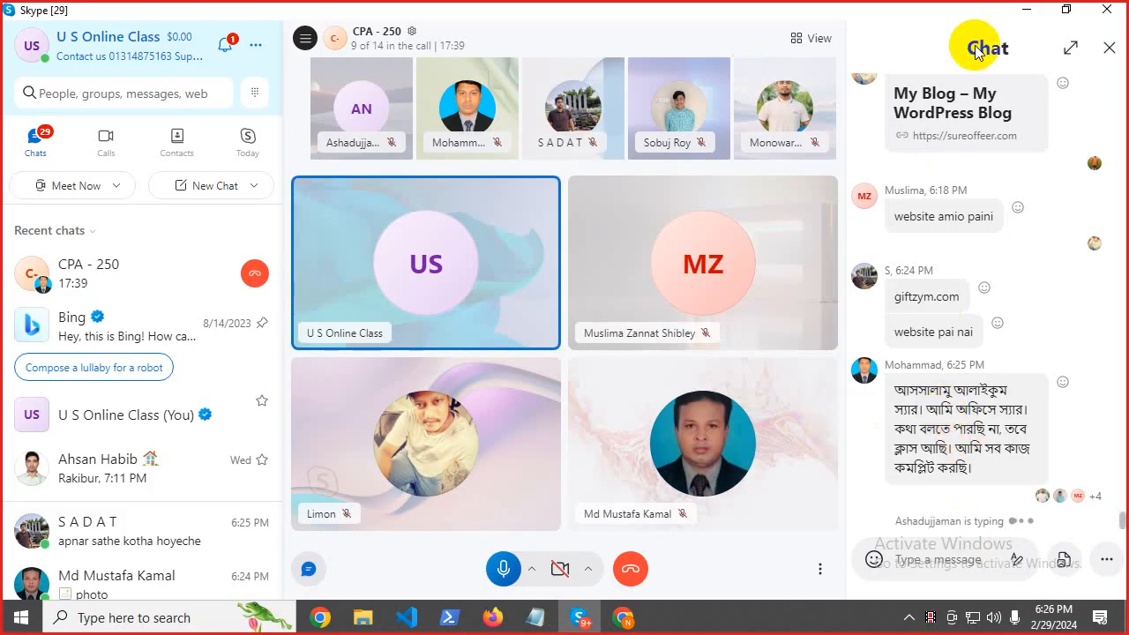
left_click(1025, 9)
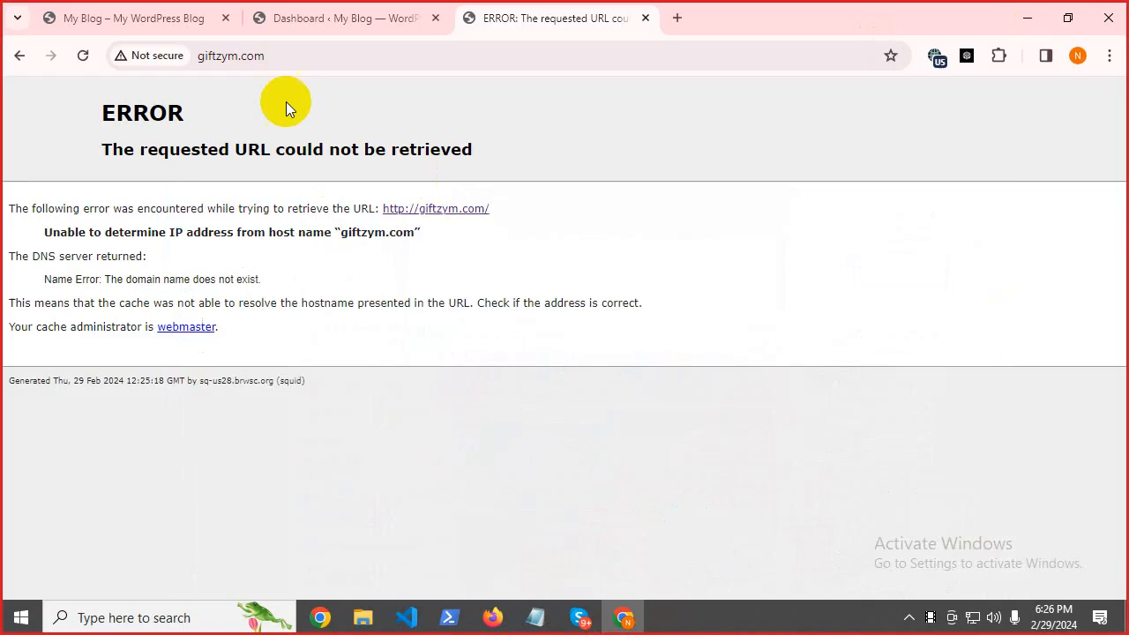
Scroll through the sureoffeer.com My Blog homepage, then return to the Skype call.
left_click(298, 14)
left_click(182, 14)
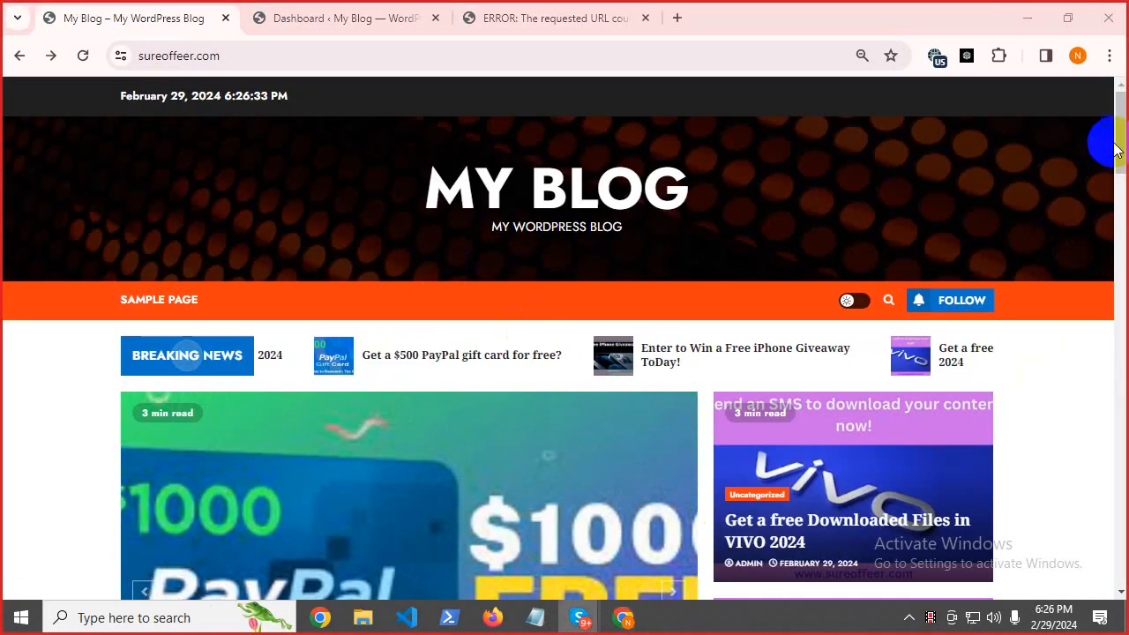
left_click_drag(1117, 138, 1122, 430)
left_click_drag(1127, 218, 1115, 136)
scroll(126, 380, "down", 15)
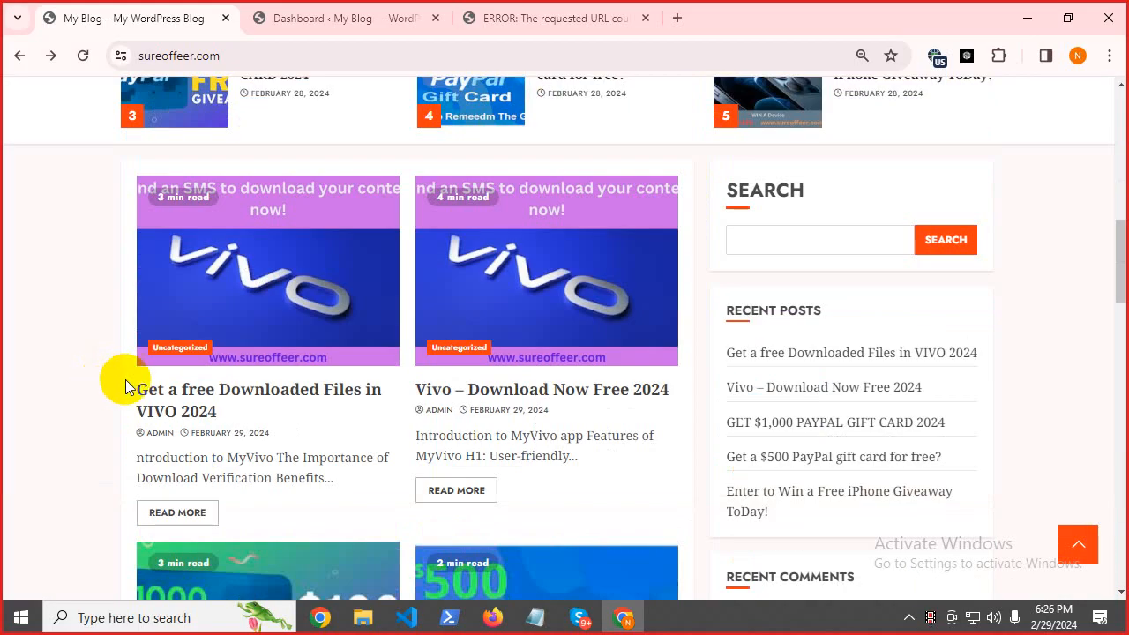
scroll(406, 392, "up", 15)
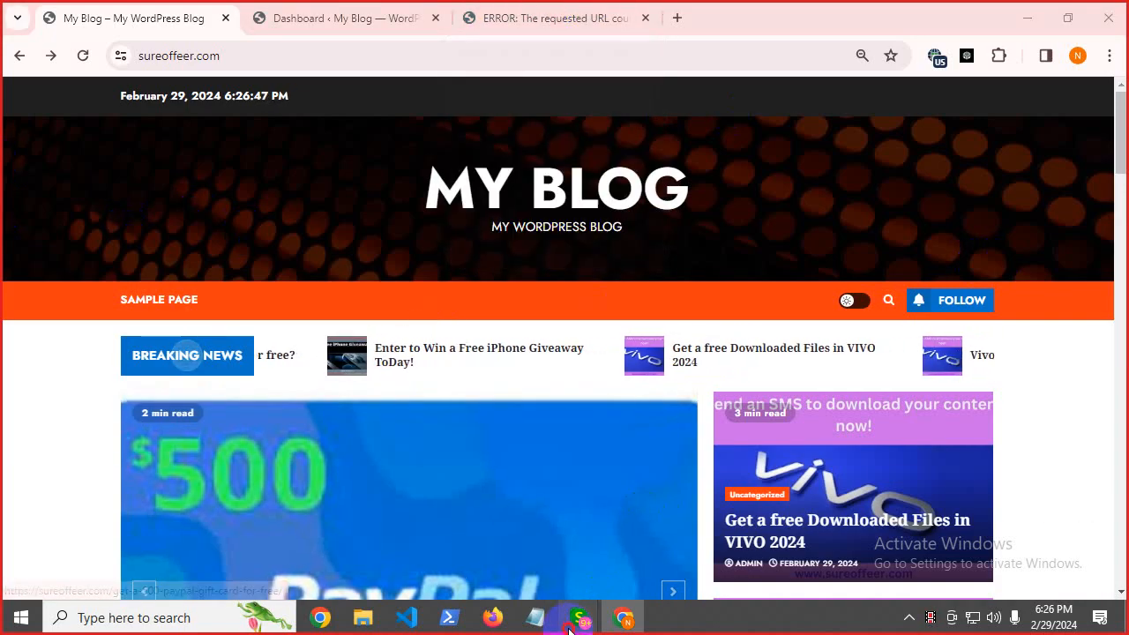
mouse_move(581, 617)
left_click(524, 498)
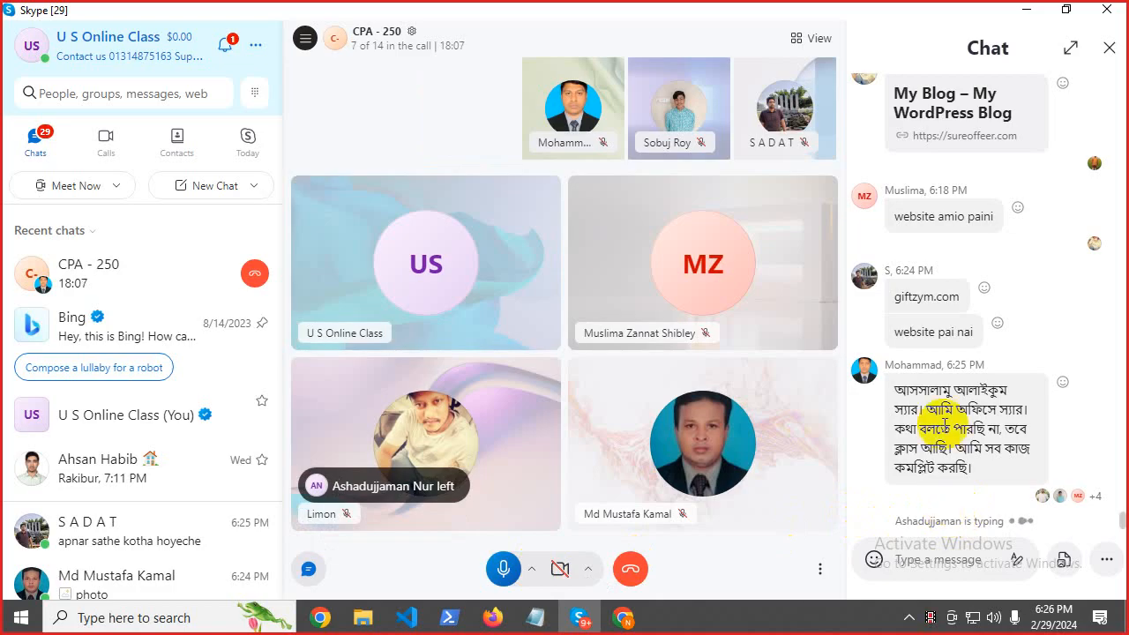
Minimize Skype and look over the WordPress Dashboard Posts menu and blog homepage.
left_click(1024, 10)
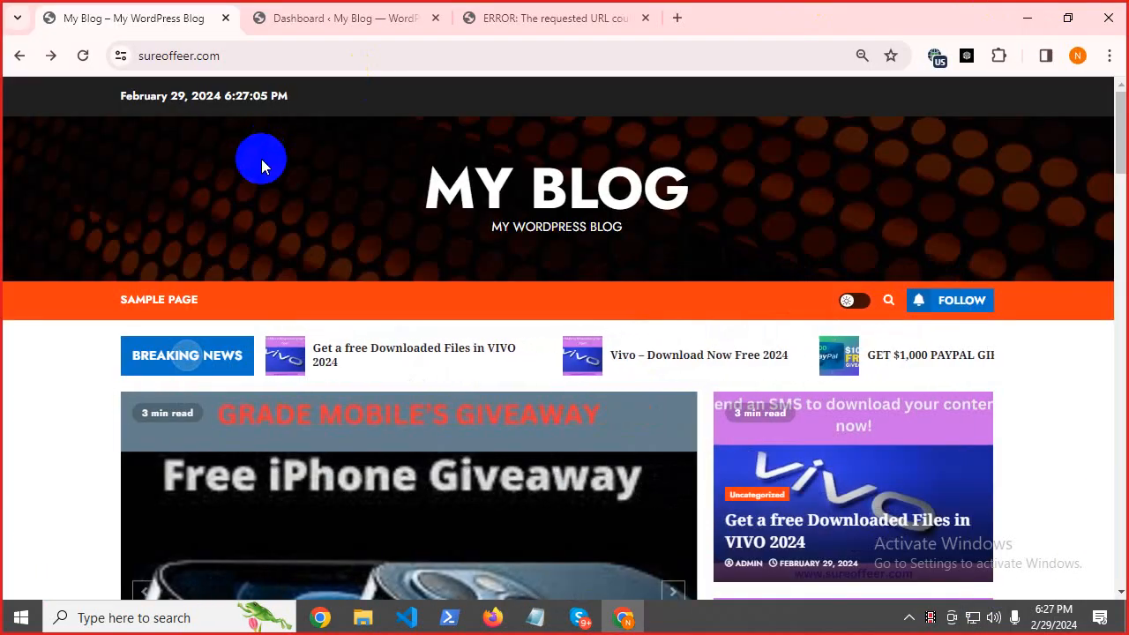
left_click(322, 9)
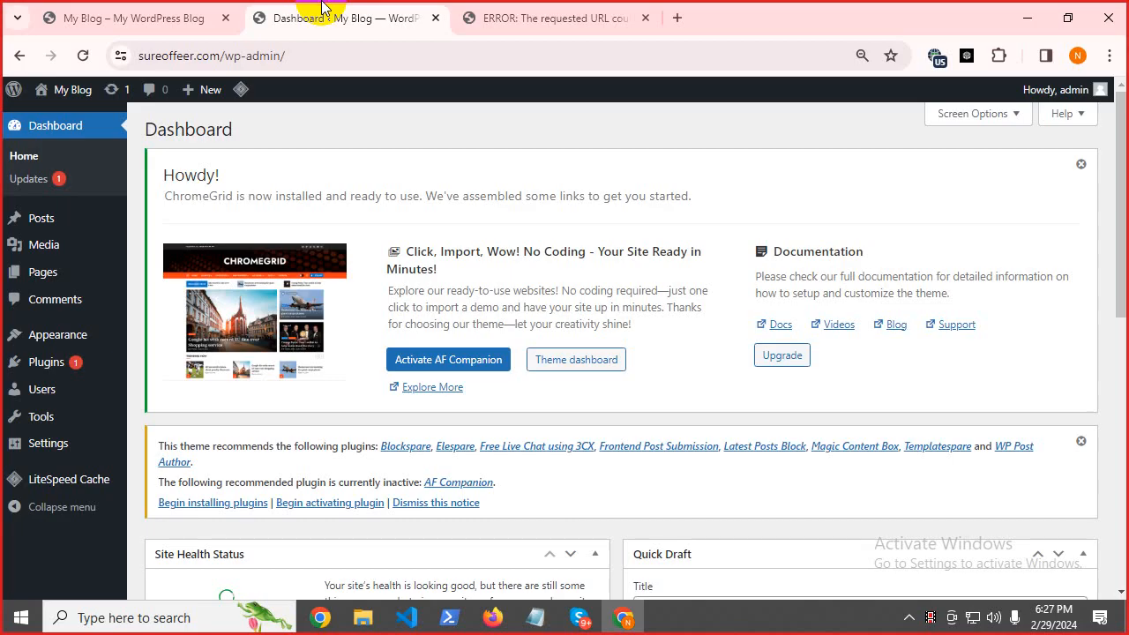
left_click(18, 220)
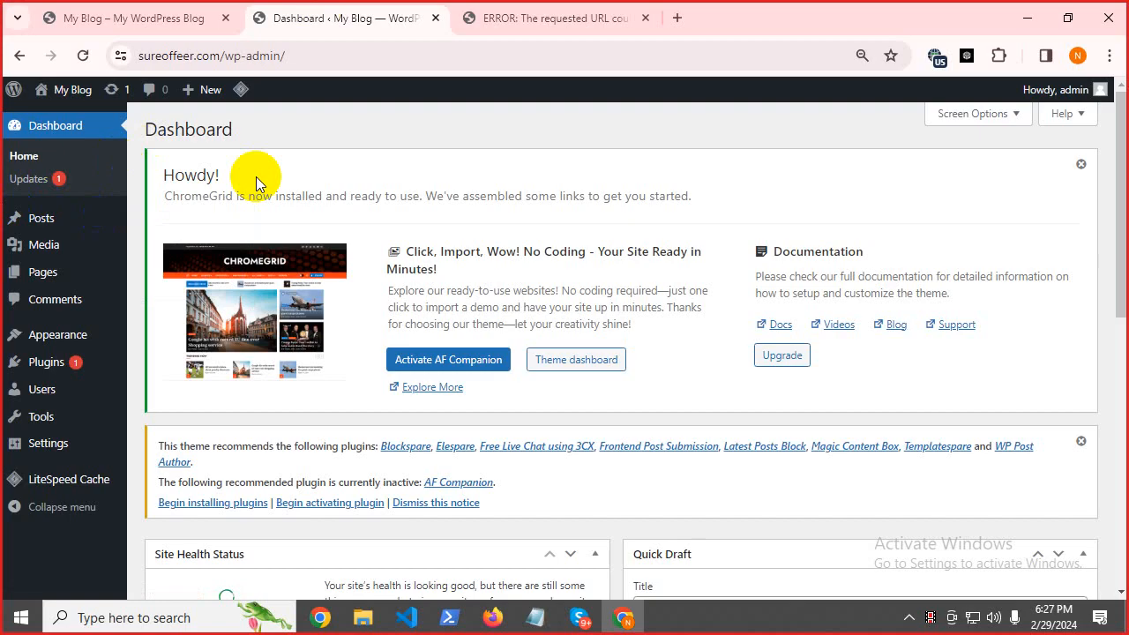
left_click(132, 17)
scroll(555, 397, "down", 10)
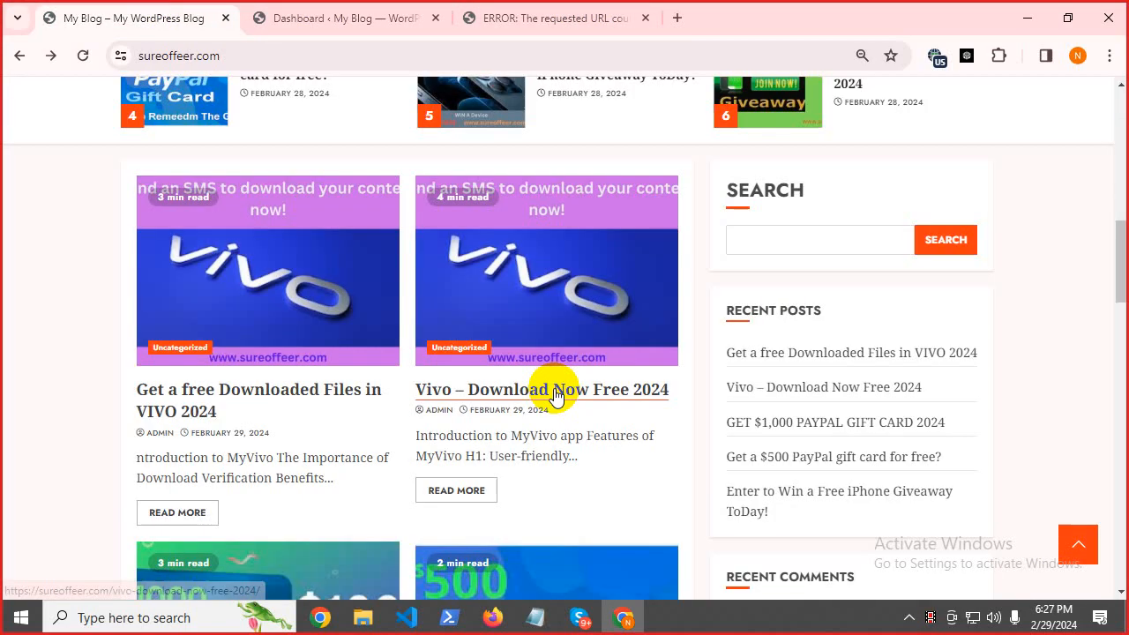
scroll(553, 400, "down", 8)
scroll(555, 423, "up", 20)
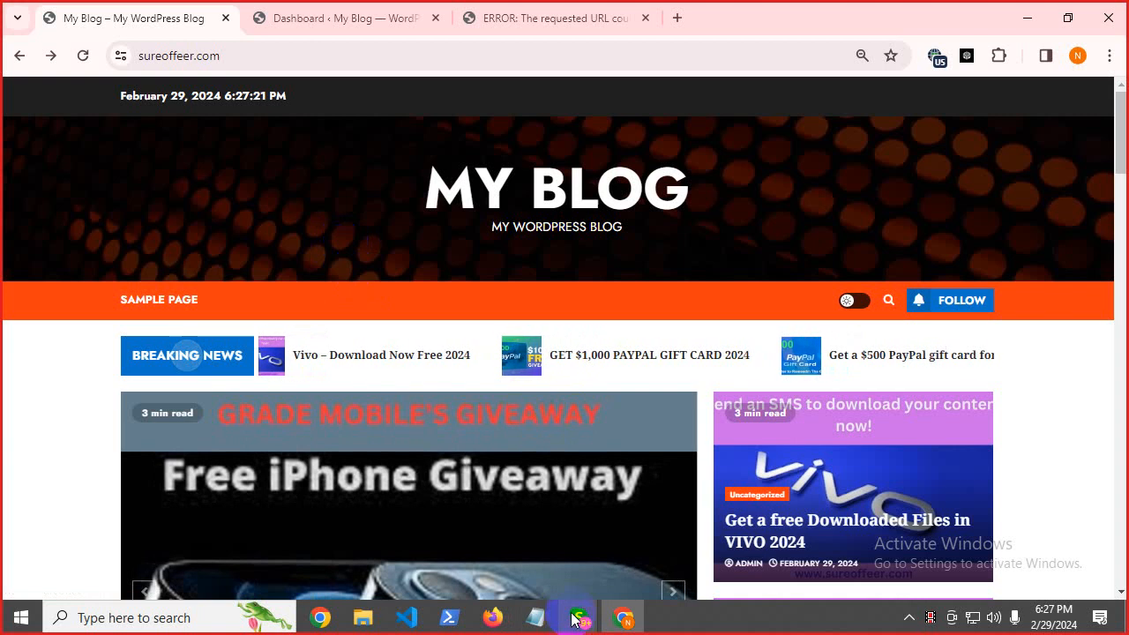
Empty the old Notepad transcript and close it without saving.
left_click(534, 617)
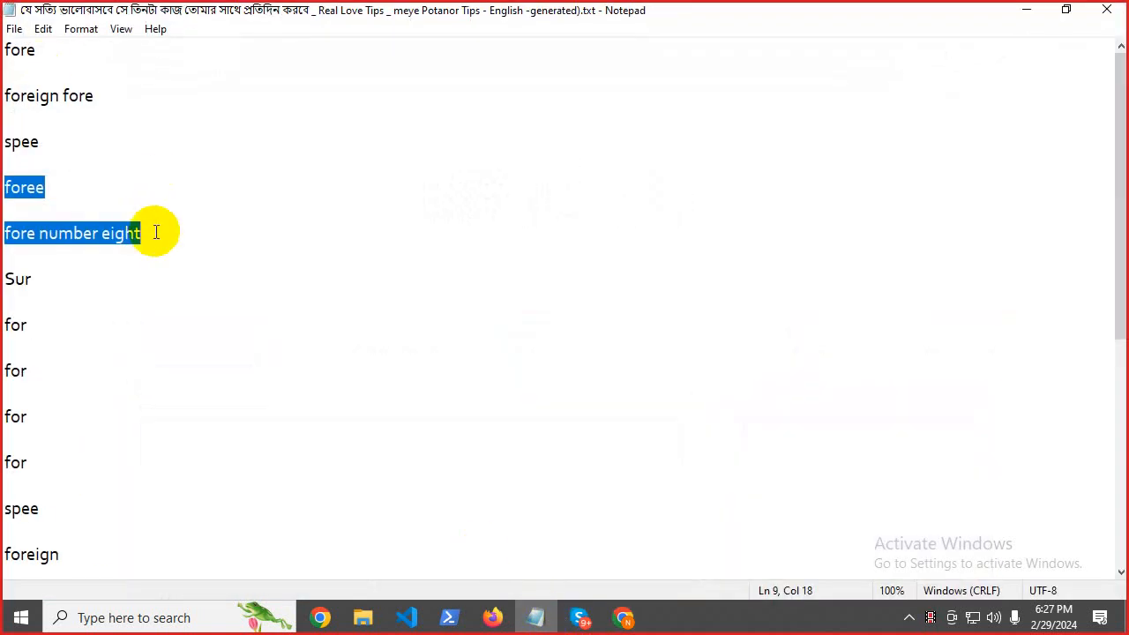
key("ctrl+a")
key("Delete")
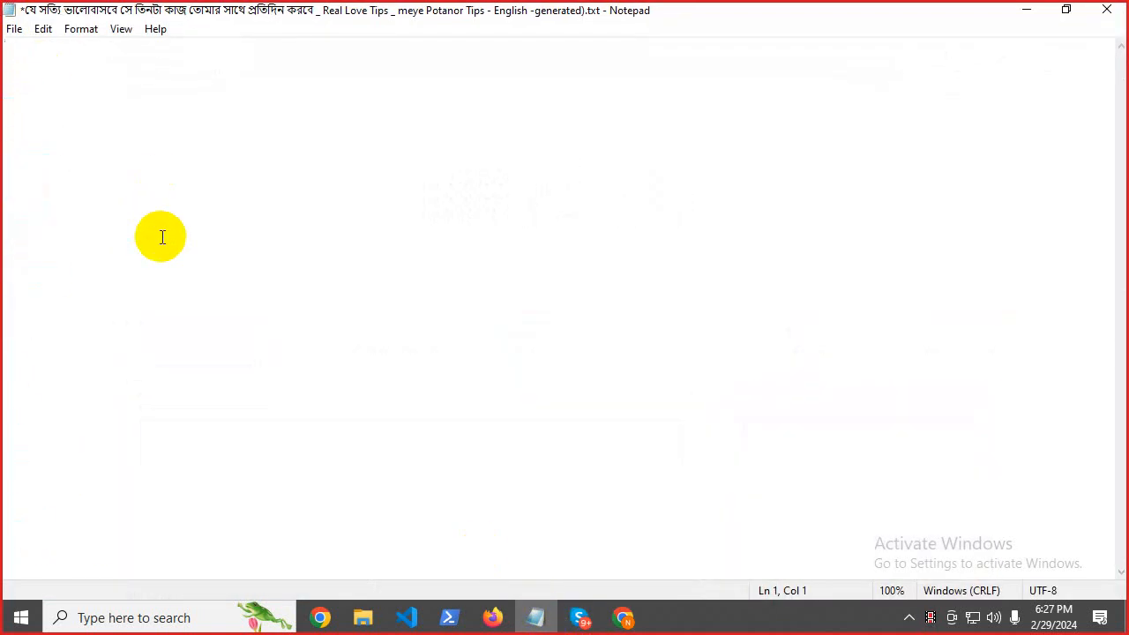
left_click(1108, 9)
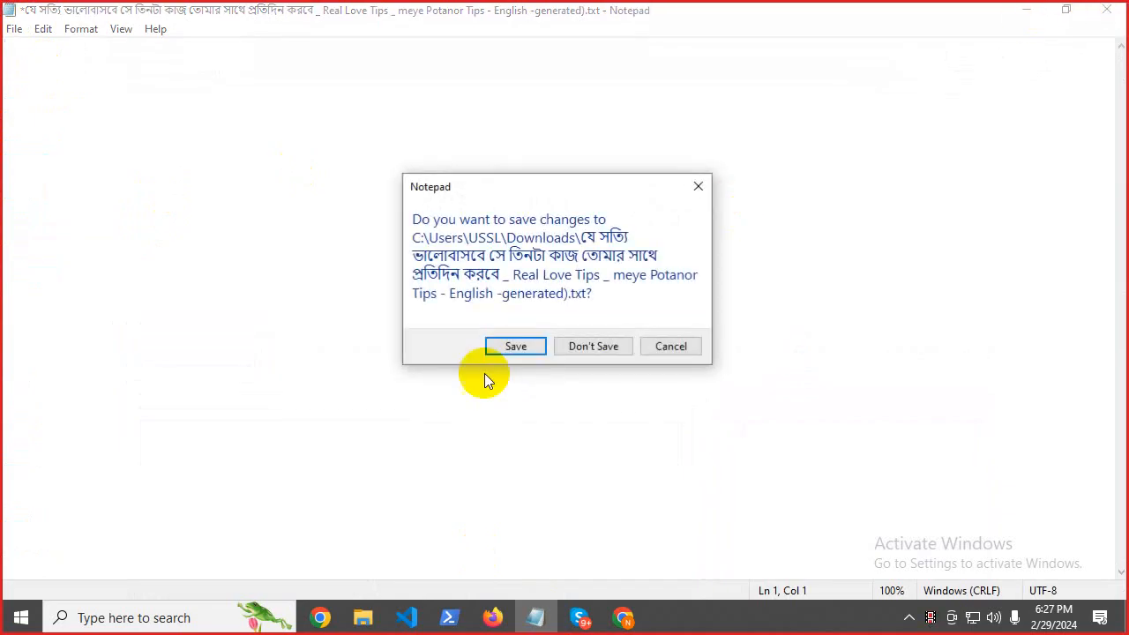
left_click(573, 353)
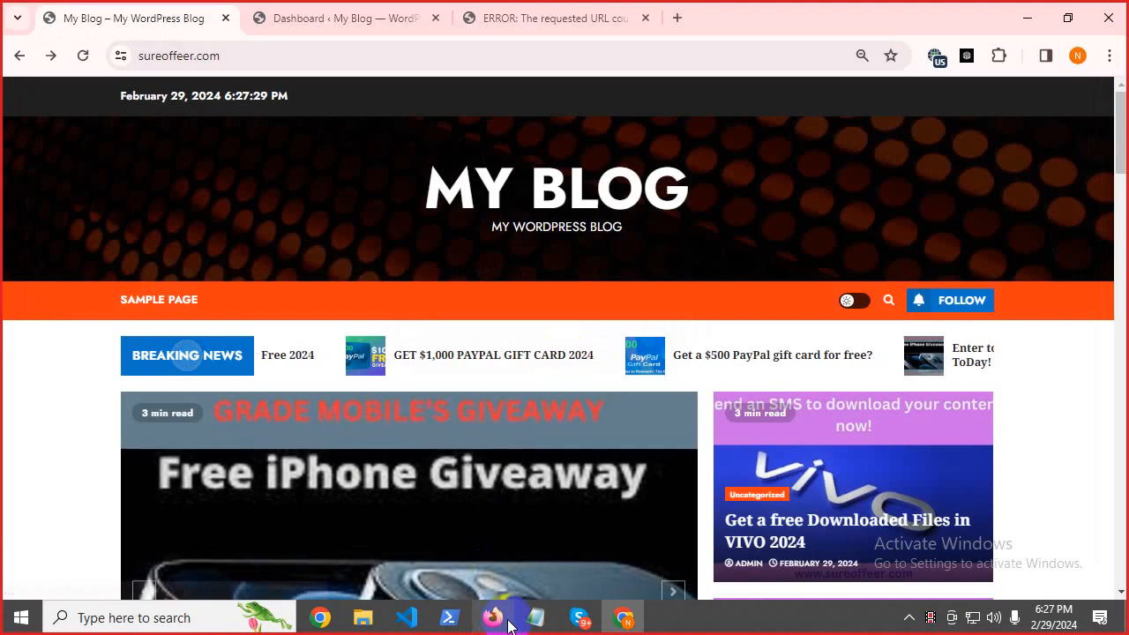
left_click(535, 618)
Open WordPress Pages > All Pages, showing Privacy Policy draft and Sample Page, beside a blank Notepad.
left_click_drag(688, 126, 741, 133)
left_click(358, 8)
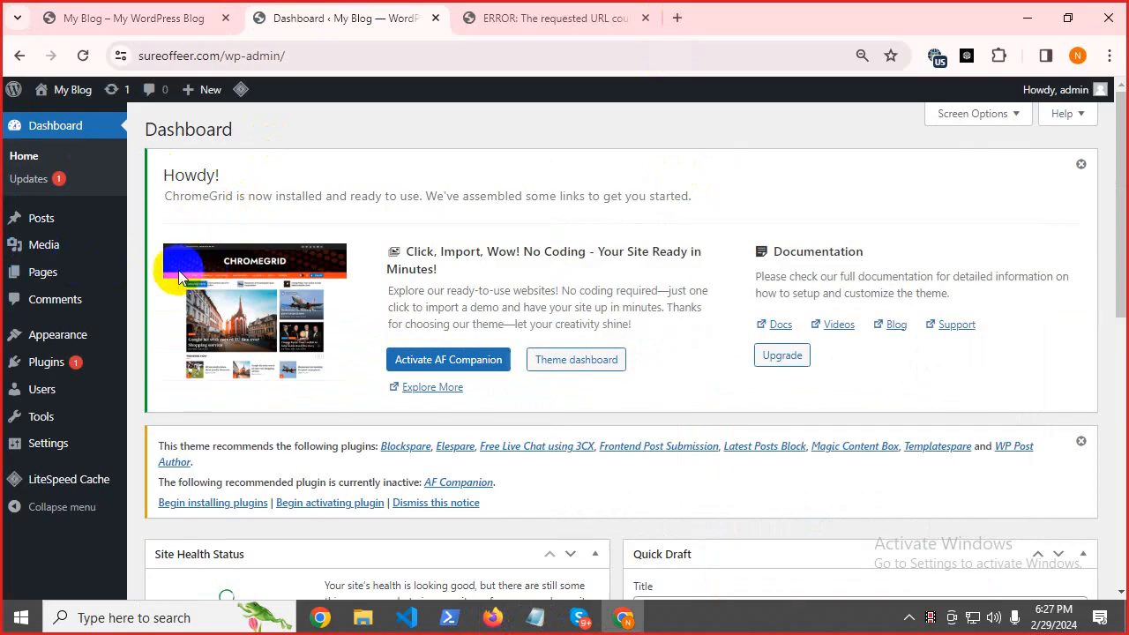
mouse_move(42, 271)
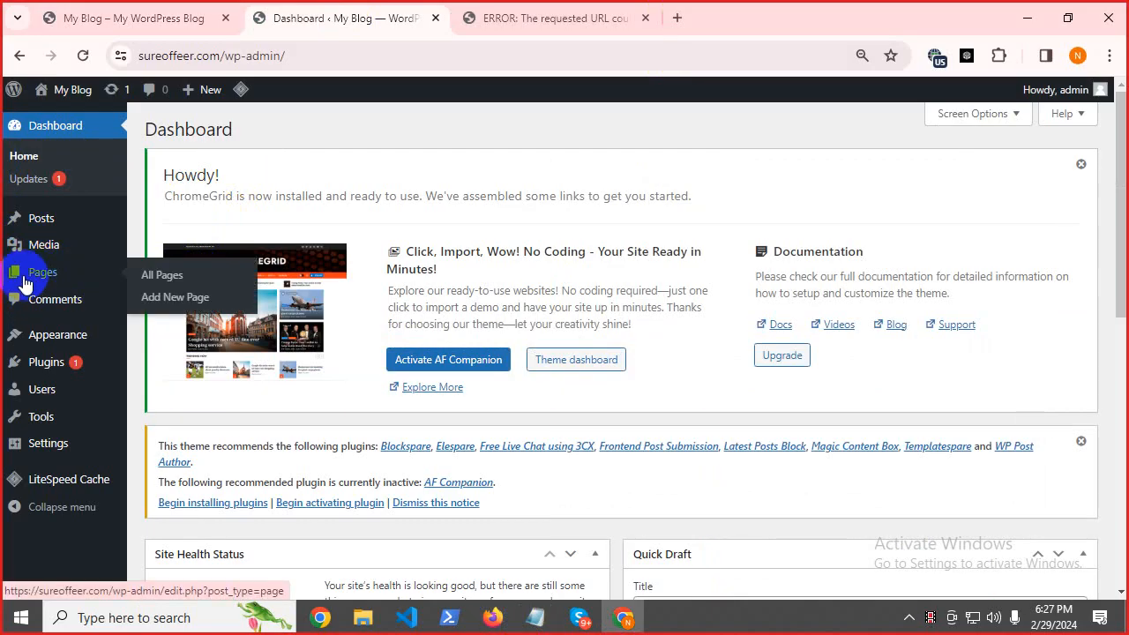
left_click(31, 281)
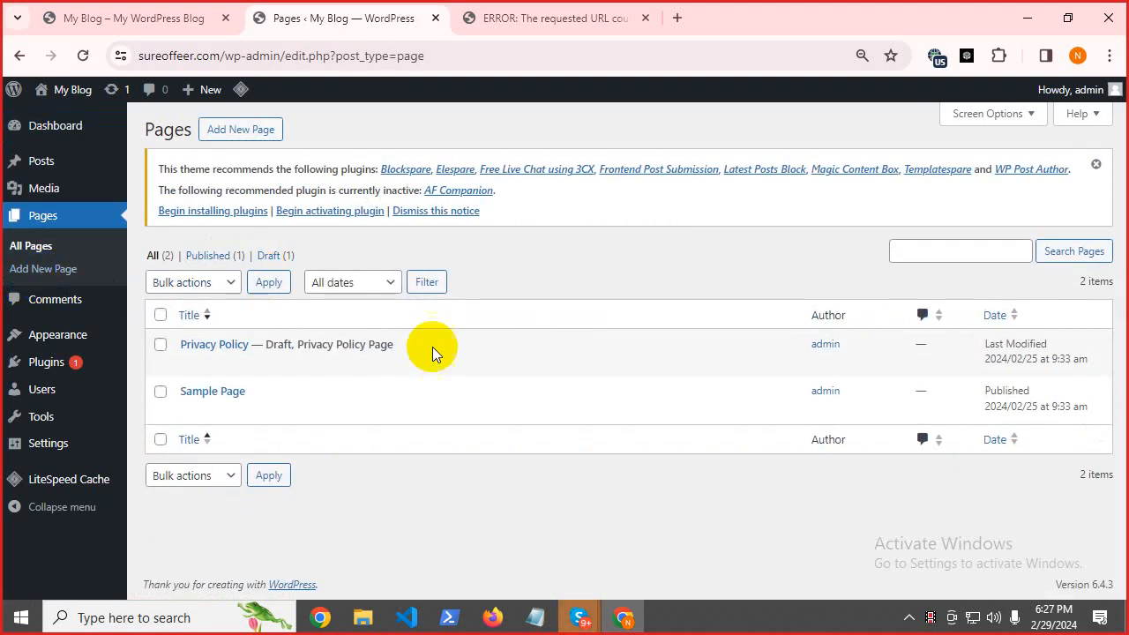
left_click(536, 617)
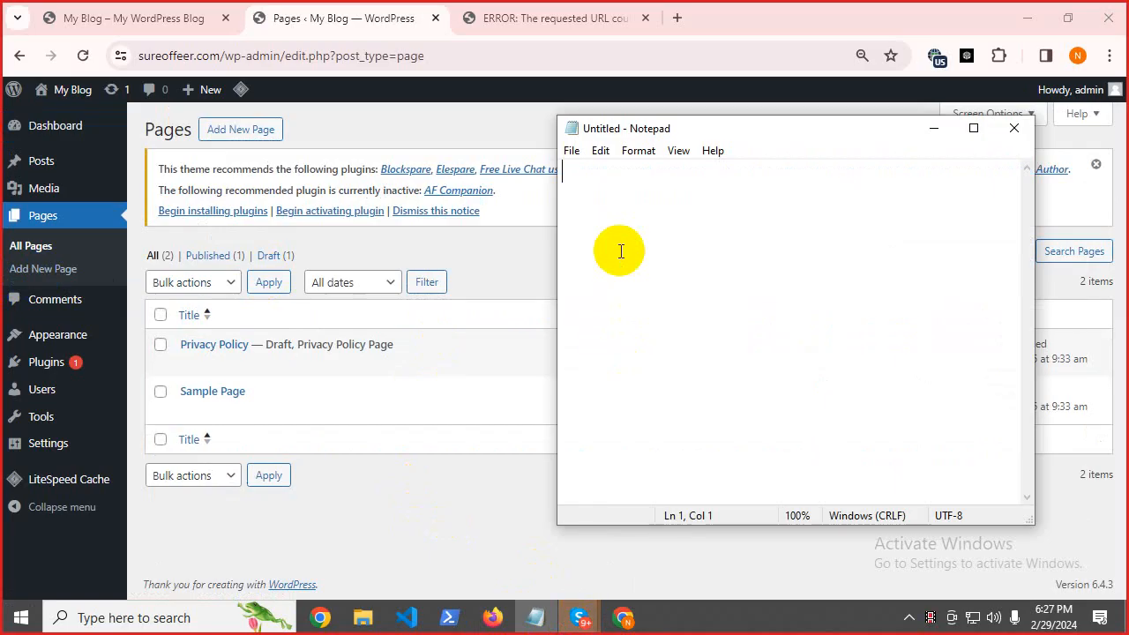
Write 'Page Create >> Home / About Us / Contact Us / Privacy Policy / Terms & condition' and copy Home.
type("Page")
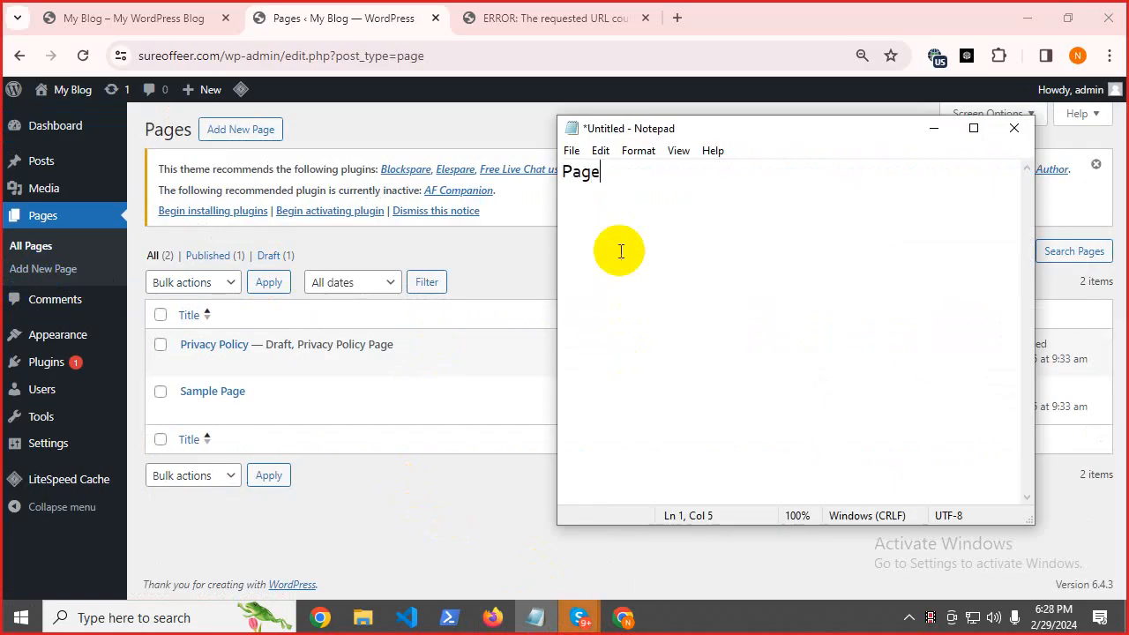
type(" Create")
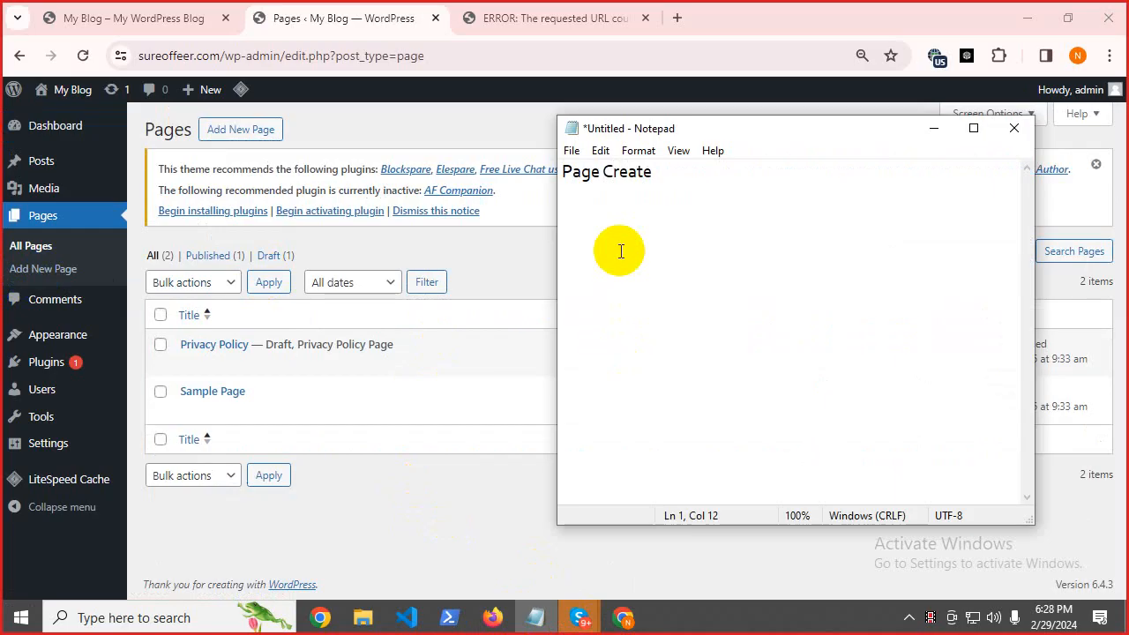
type(" >> Home / Abo")
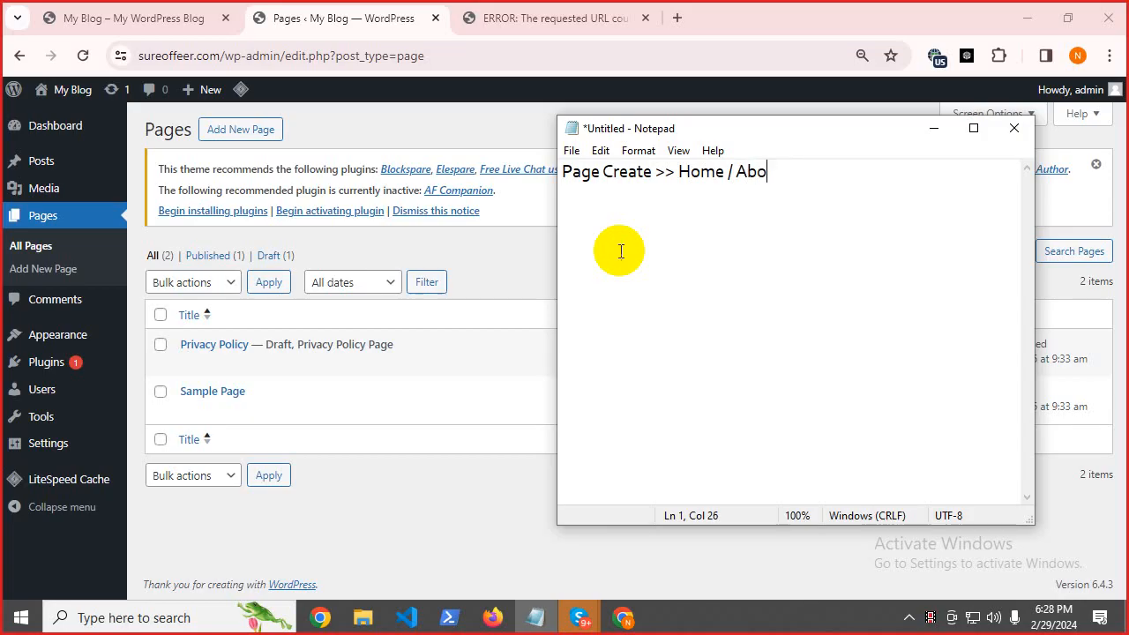
type("ut Us / Conta")
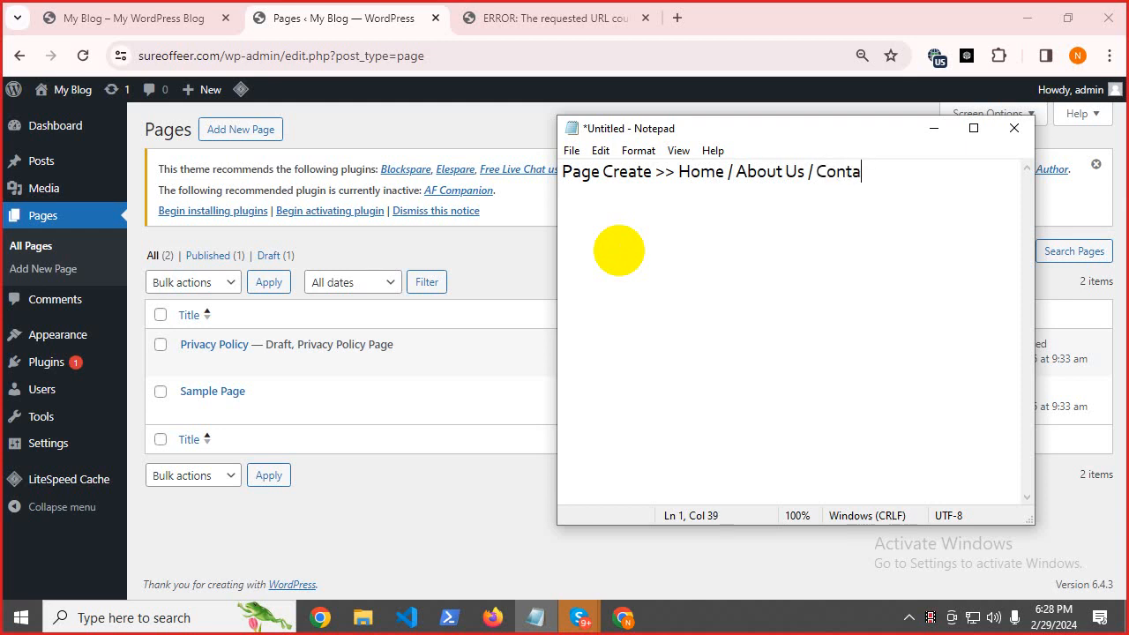
type("ct U")
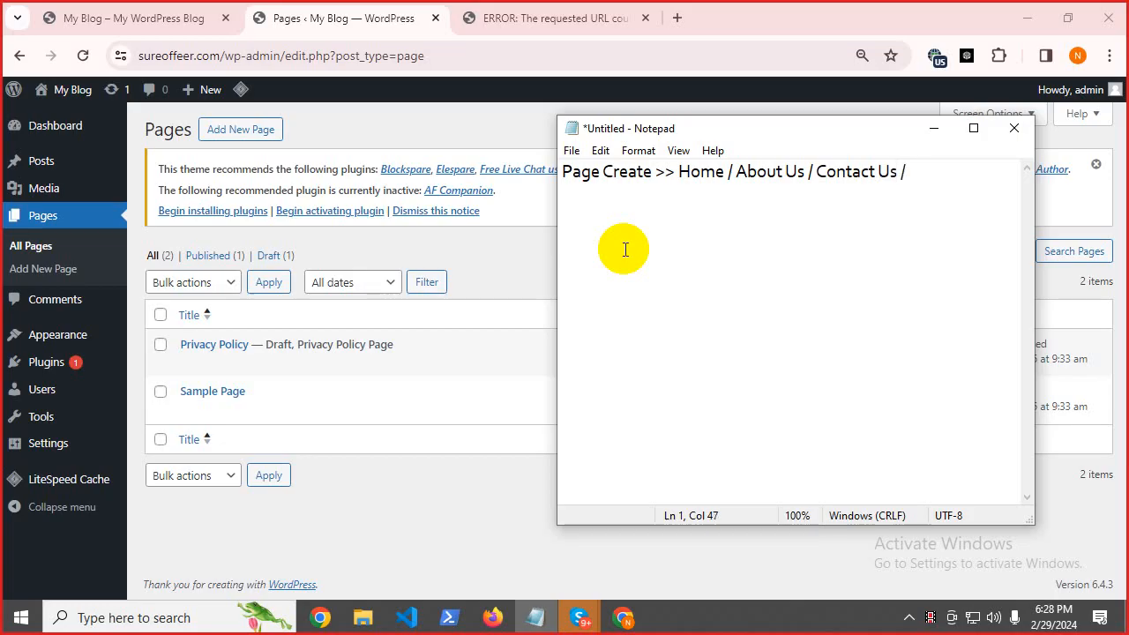
type("s / Privac")
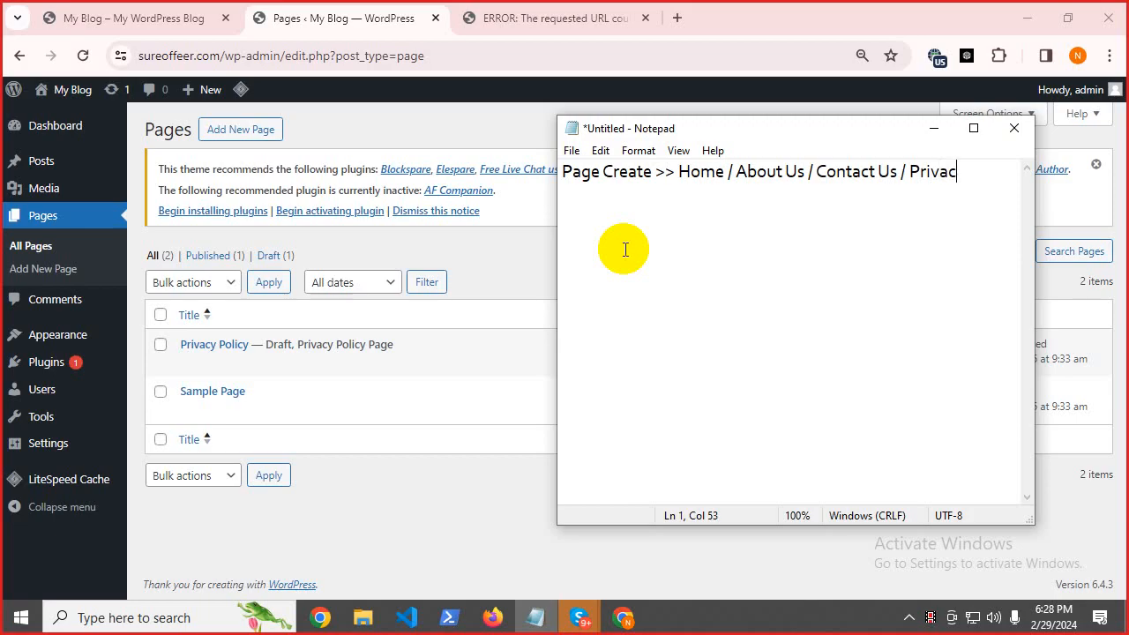
type("y Policy / T")
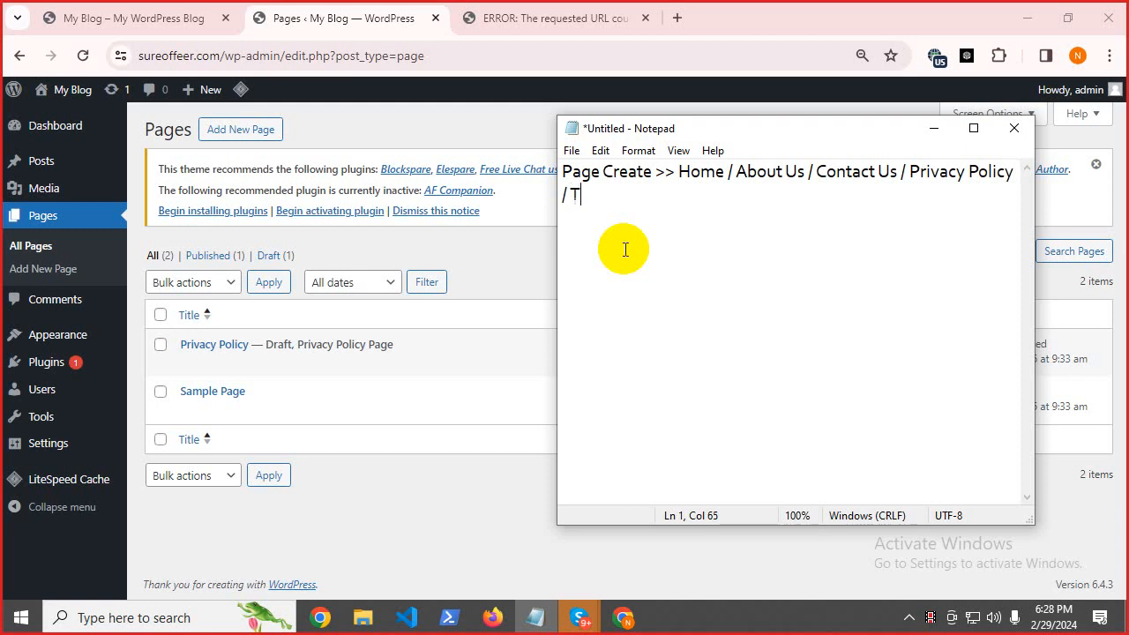
type("erms & c")
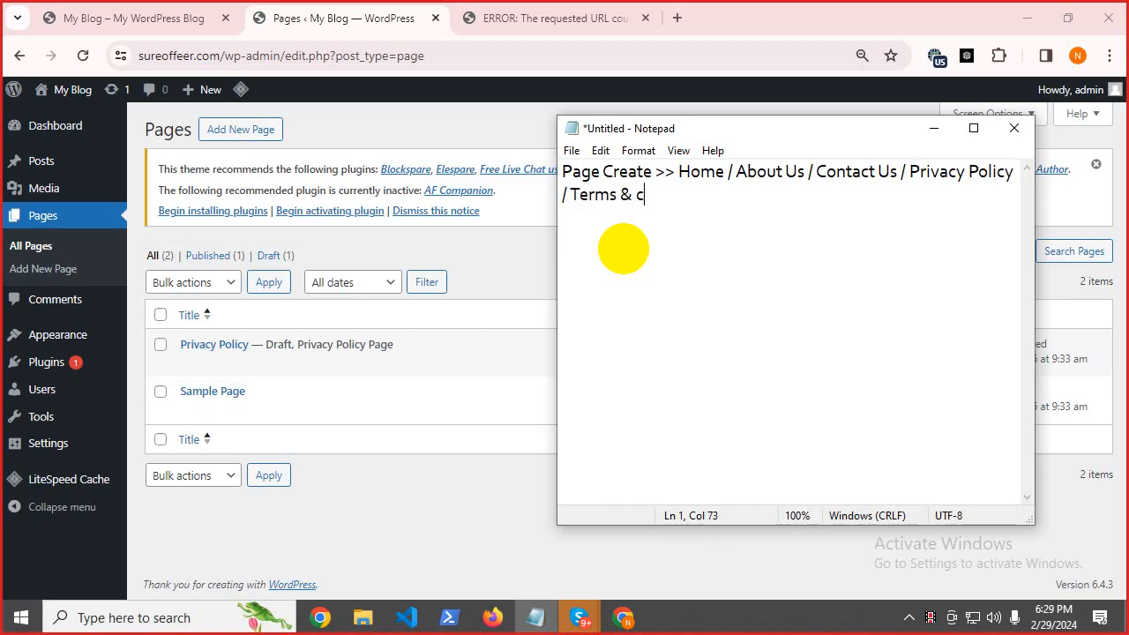
type("ondition")
left_click_drag(677, 172, 722, 173)
right_click(717, 177)
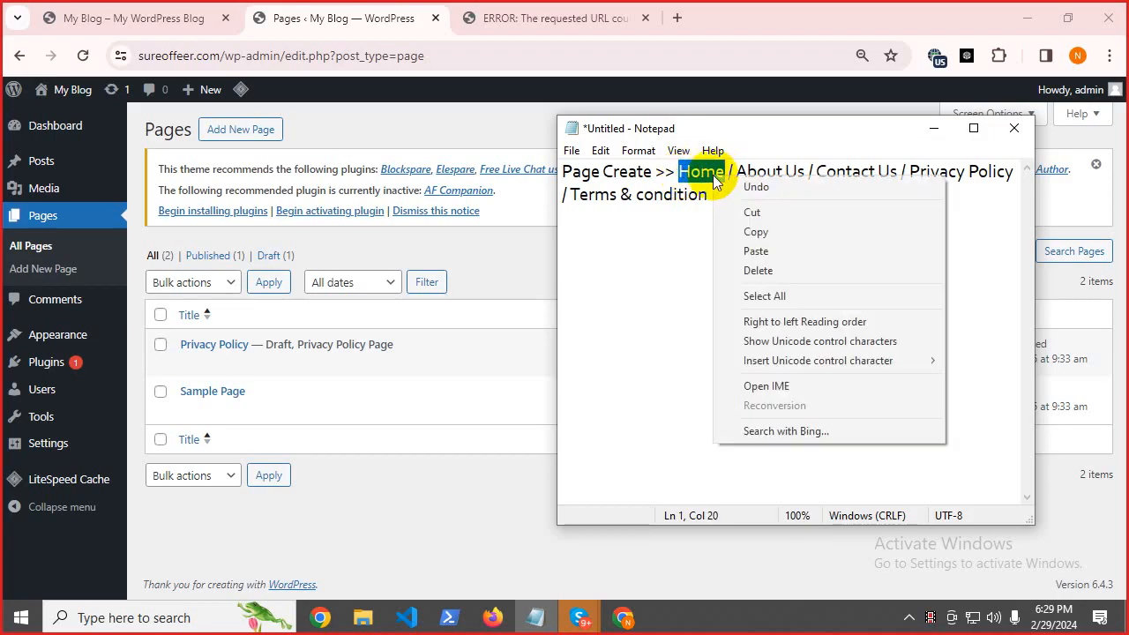
left_click(752, 231)
left_click(518, 120)
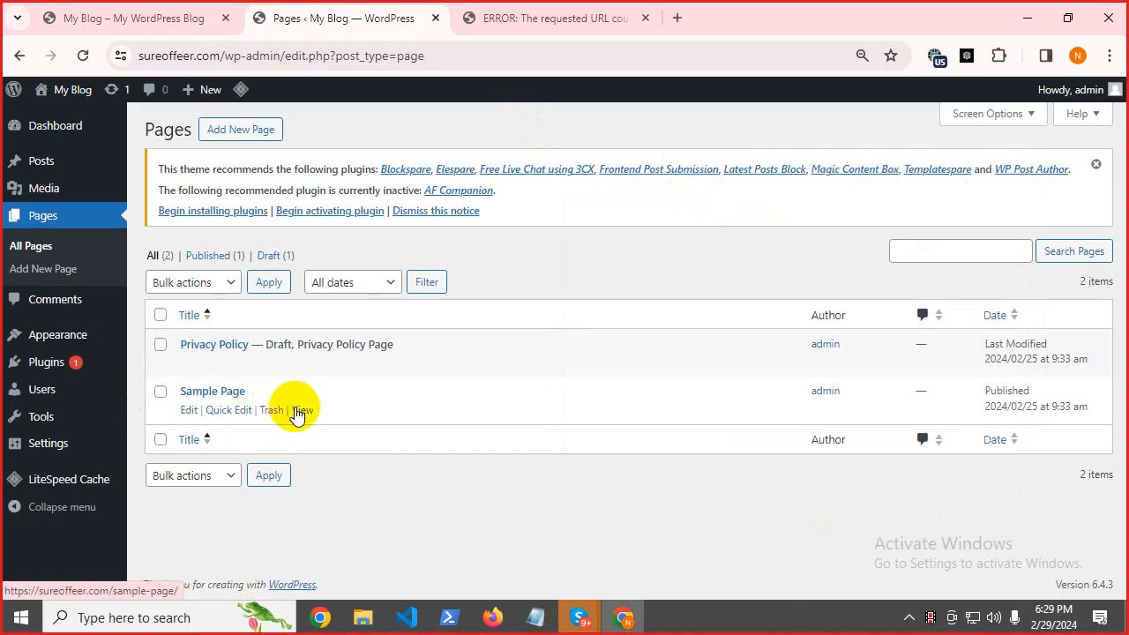
Trash Sample Page, delete it permanently, and open the Privacy Policy draft for editing.
left_click(273, 411)
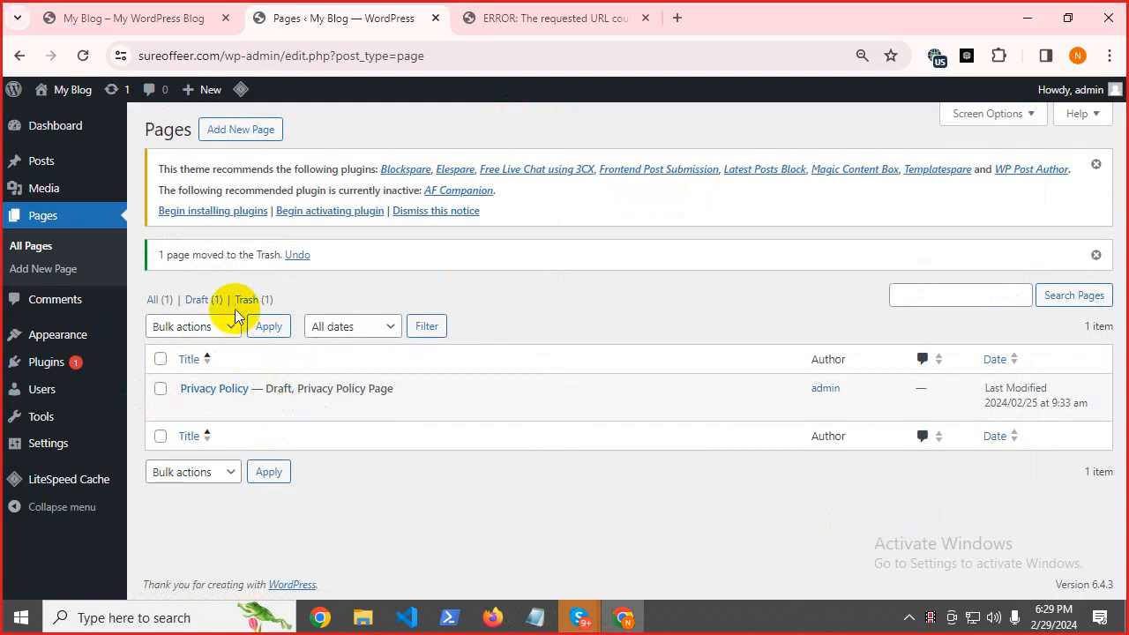
left_click(253, 301)
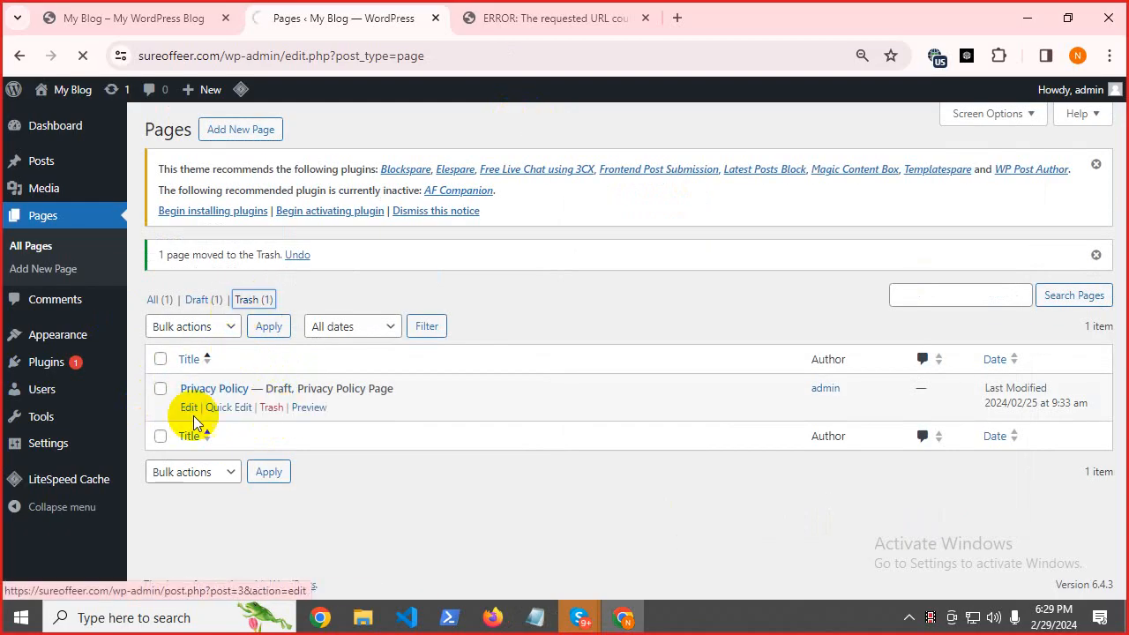
left_click(261, 369)
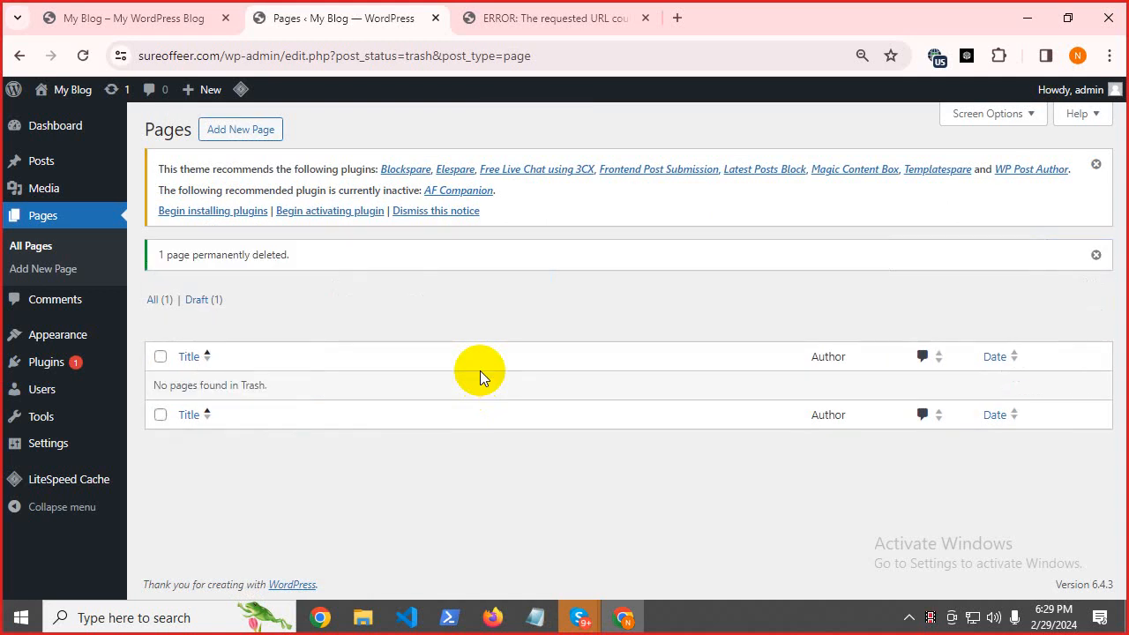
left_click(158, 299)
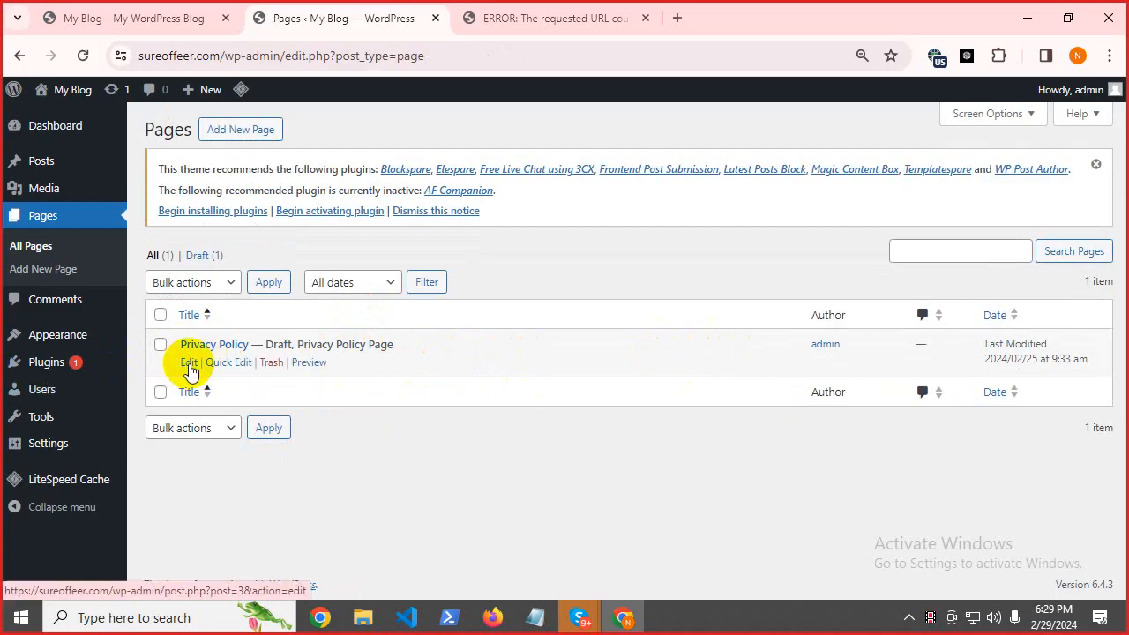
left_click(189, 363)
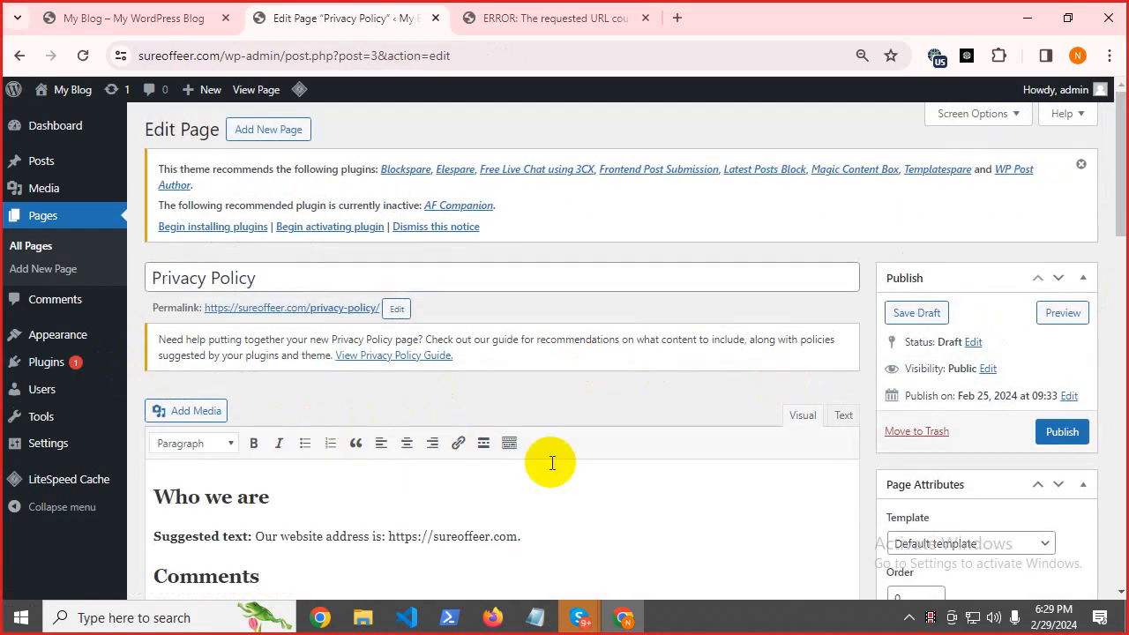
Publish the Privacy Policy page and return to the Pages list, where it is the only published page.
scroll(506, 477, "down", 5)
scroll(505, 479, "down", 10)
scroll(479, 422, "up", 15)
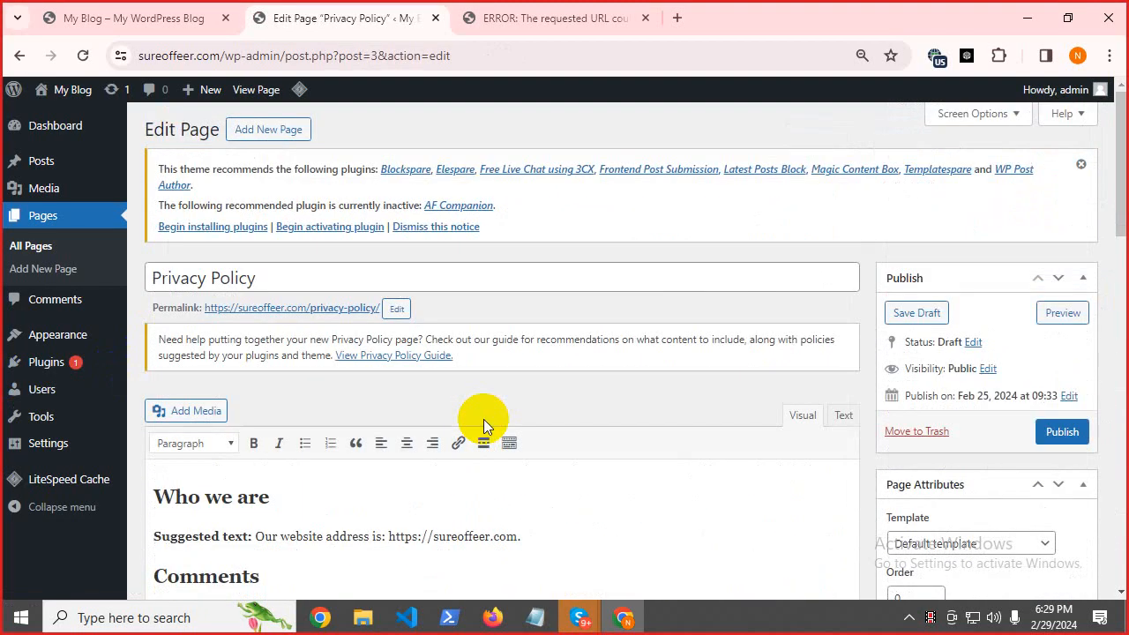
left_click(1075, 432)
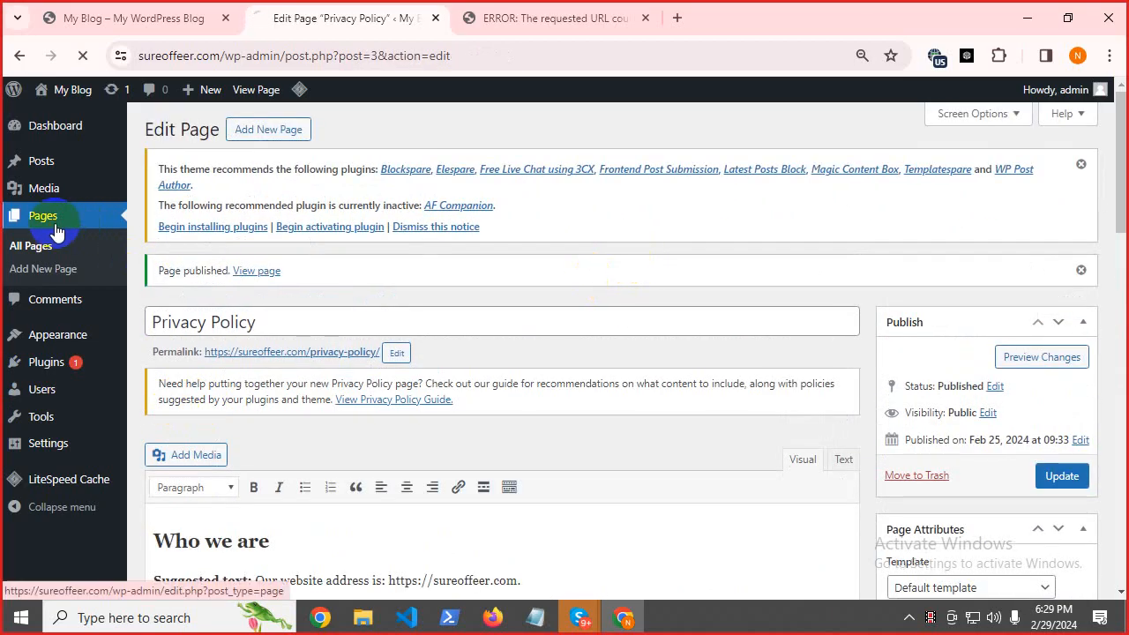
left_click(46, 220)
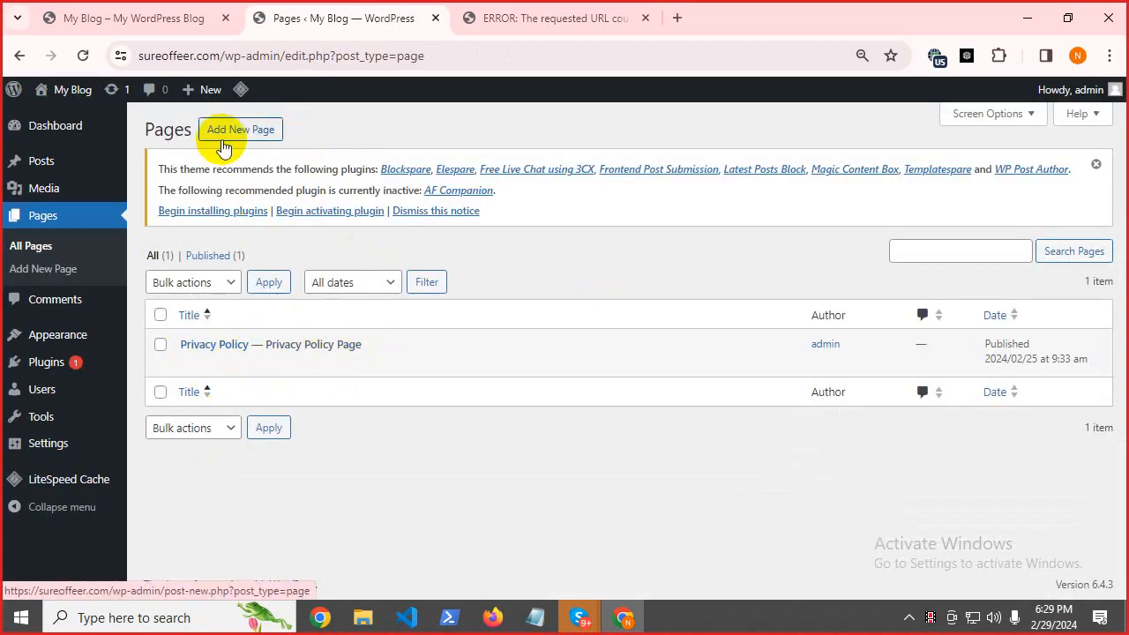
Create and publish a page titled 'Home', copying the title from the Notepad page plan.
left_click(535, 617)
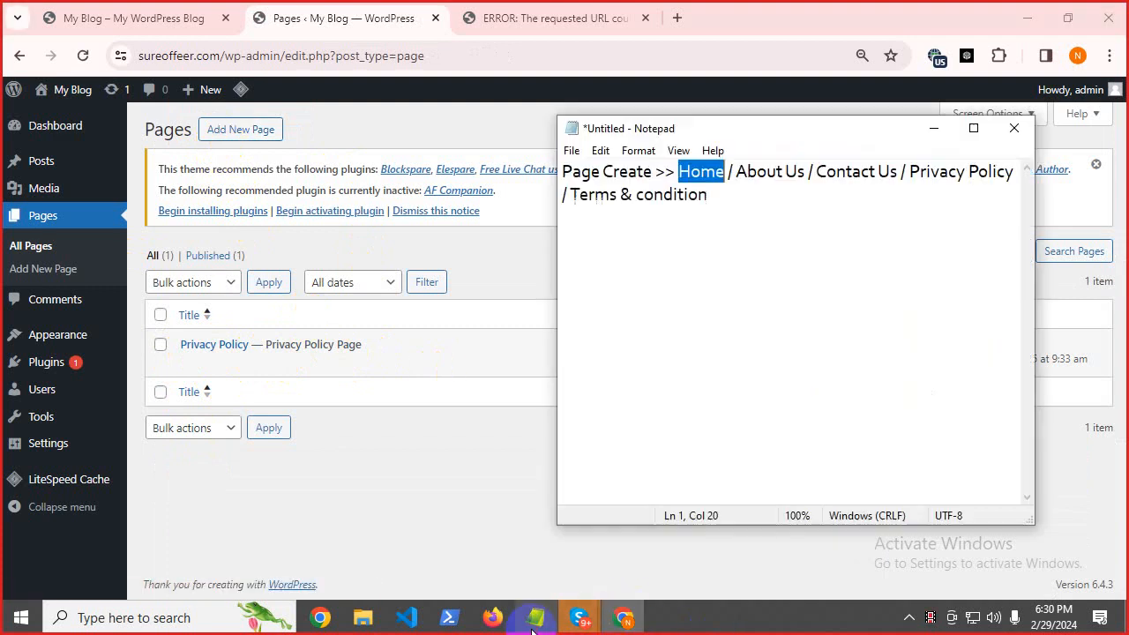
right_click(703, 177)
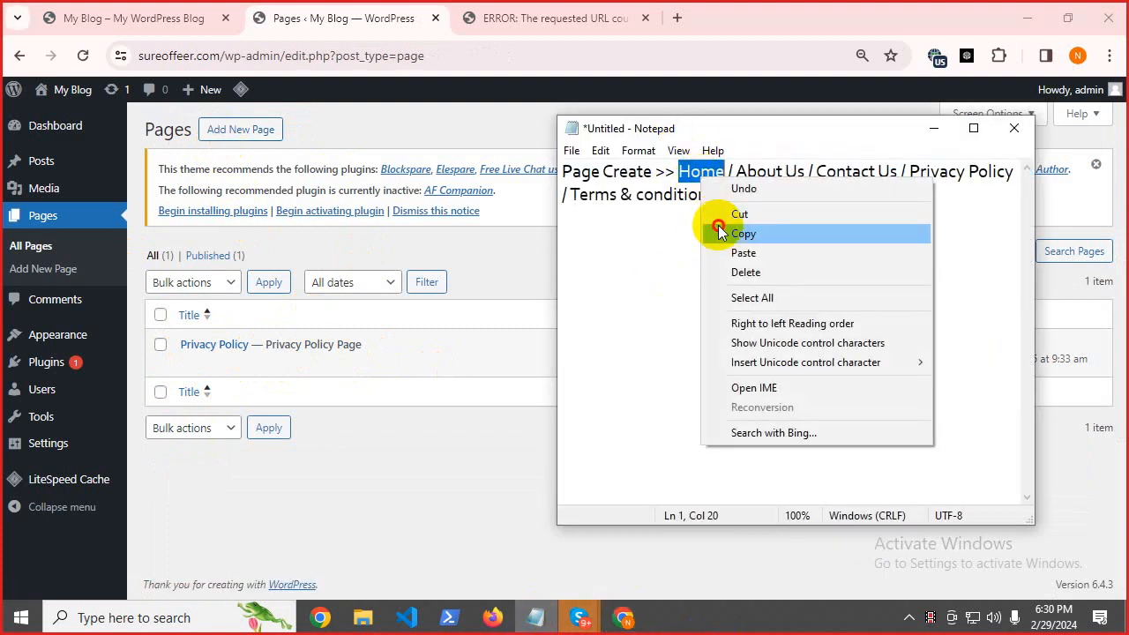
left_click(719, 229)
left_click(247, 129)
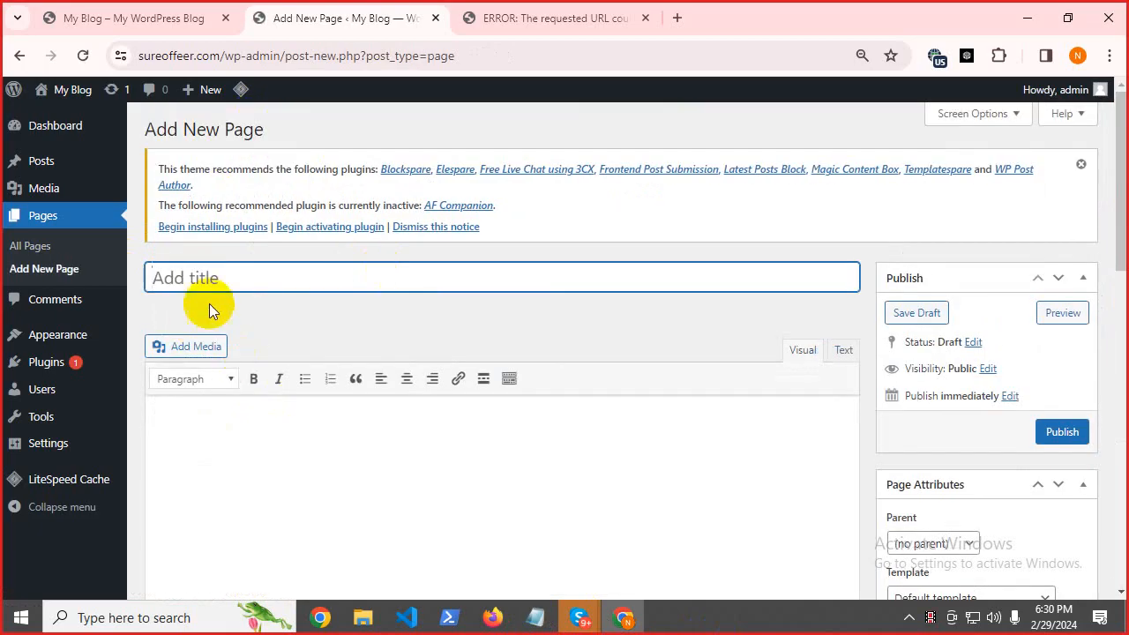
right_click(211, 277)
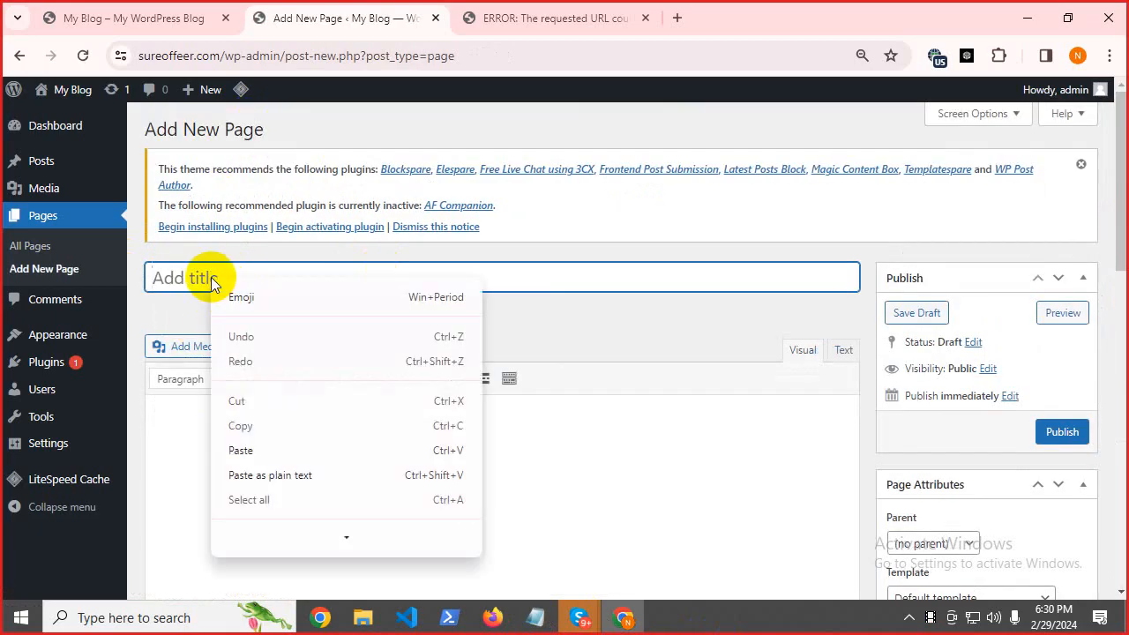
left_click(262, 451)
left_click(294, 447)
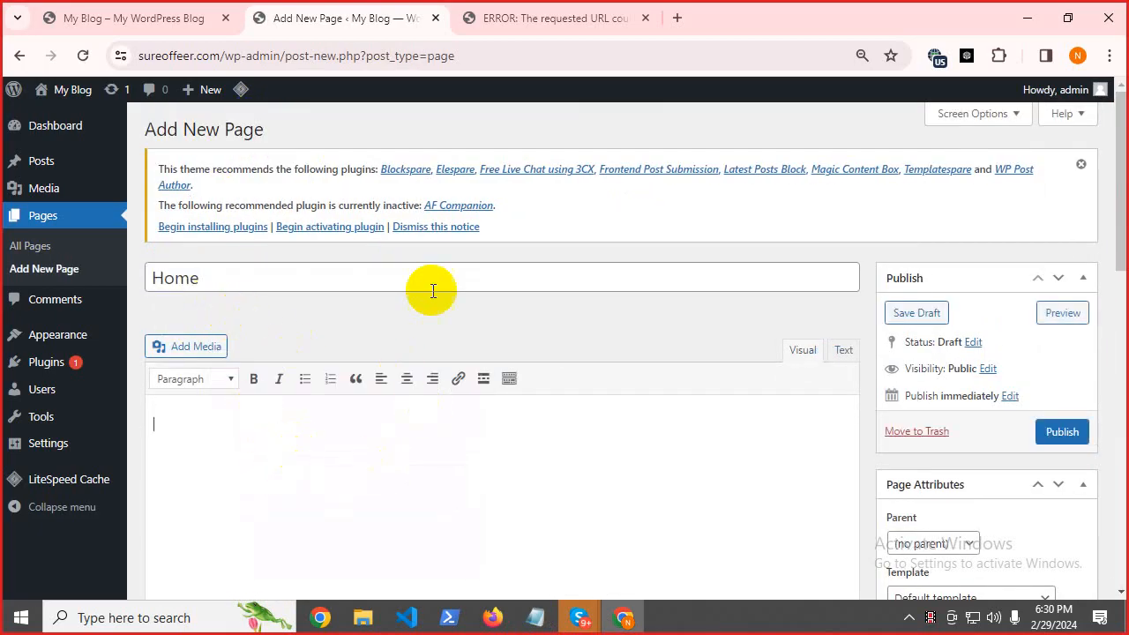
left_click(1062, 430)
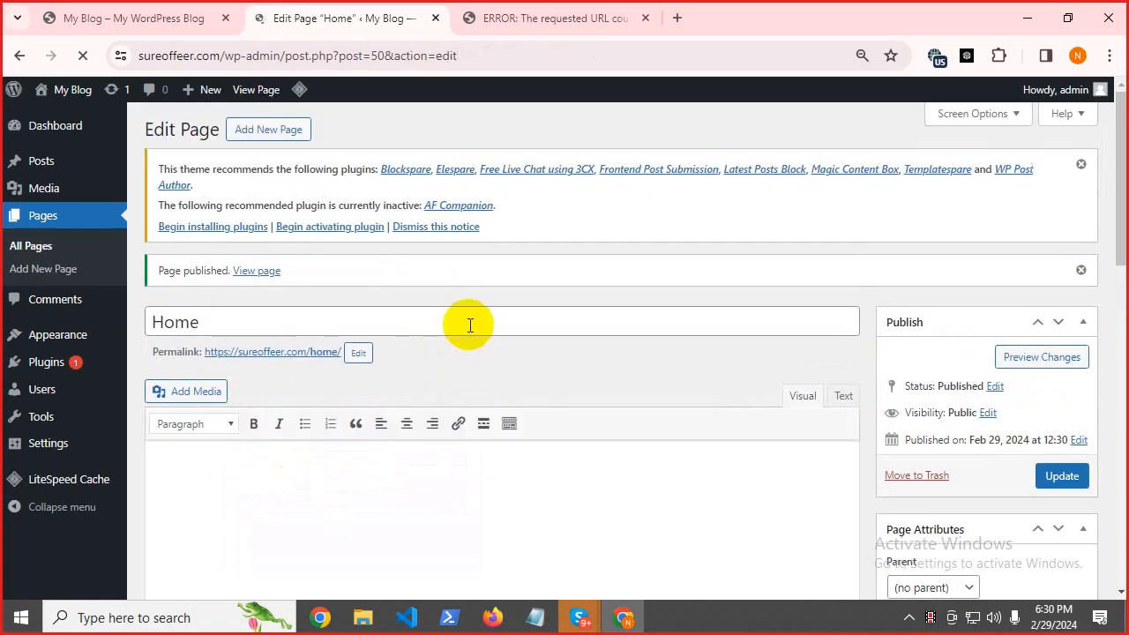
left_click(35, 247)
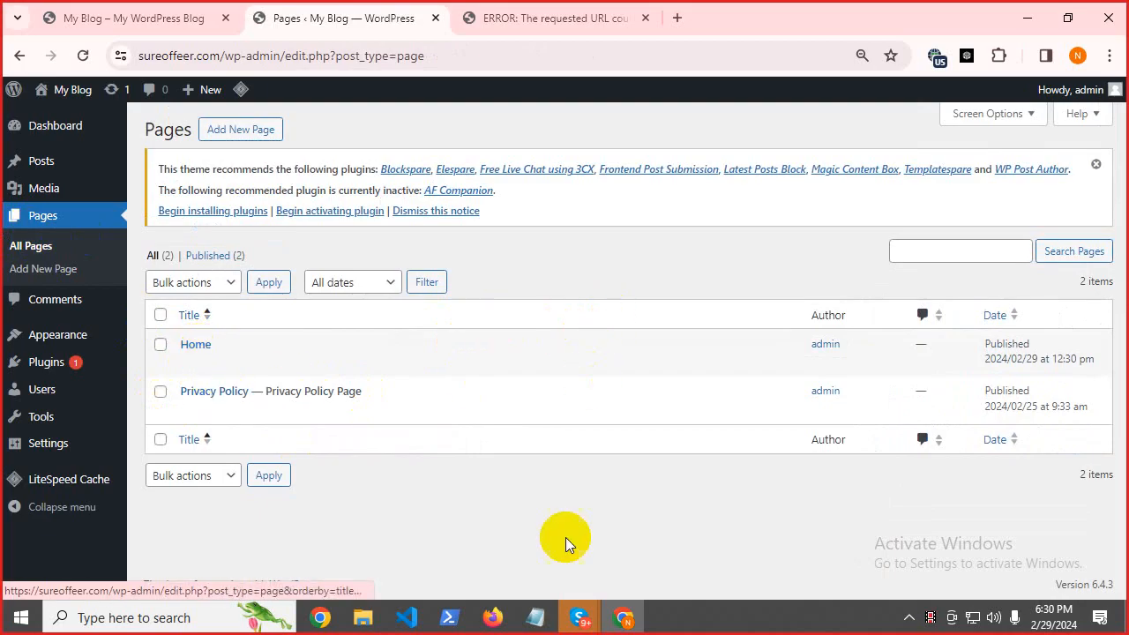
Copy 'About Us' from the Notepad page plan for the next page.
left_click(535, 617)
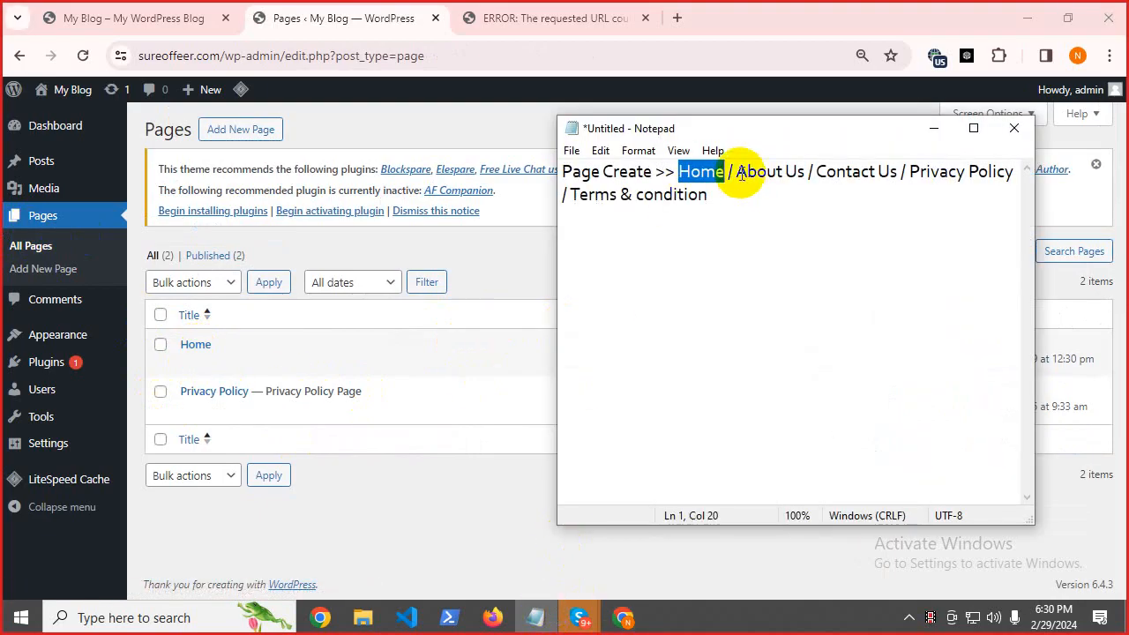
left_click_drag(741, 173, 798, 182)
right_click(783, 178)
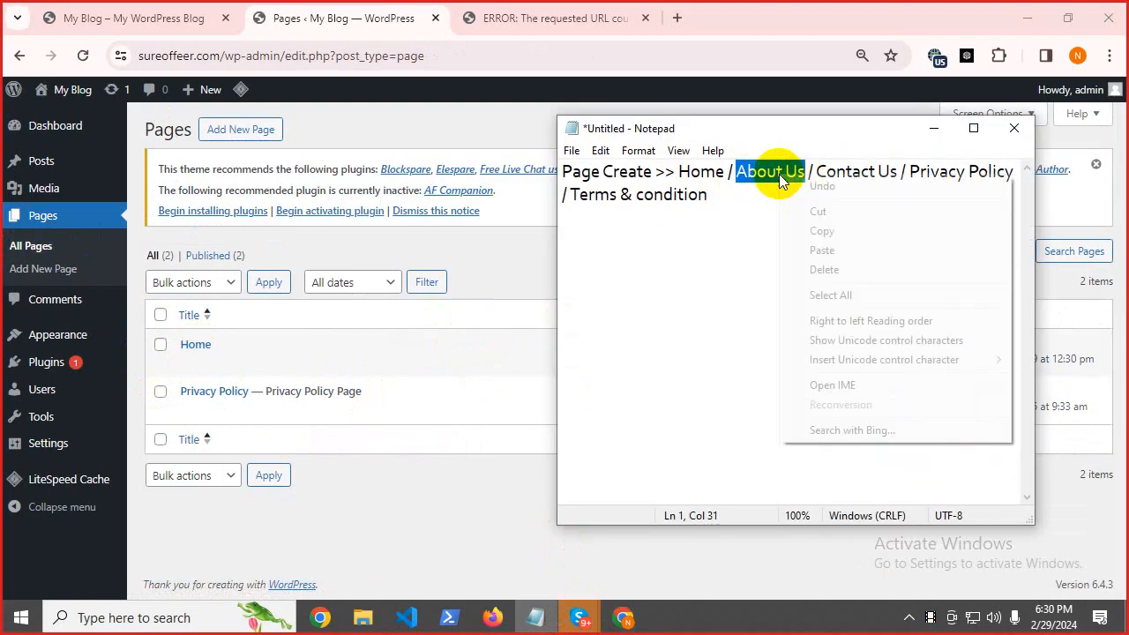
left_click(812, 232)
left_click(515, 243)
left_click(231, 133)
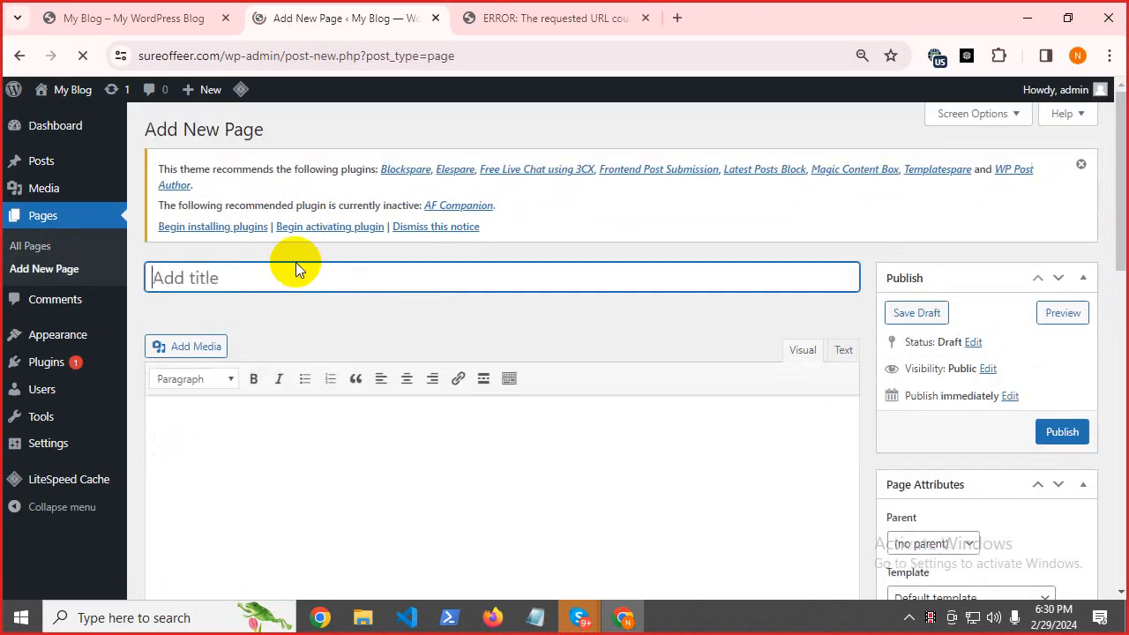
Title the new page draft 'About Us' and put the cursor in its empty content.
right_click(221, 280)
left_click(265, 451)
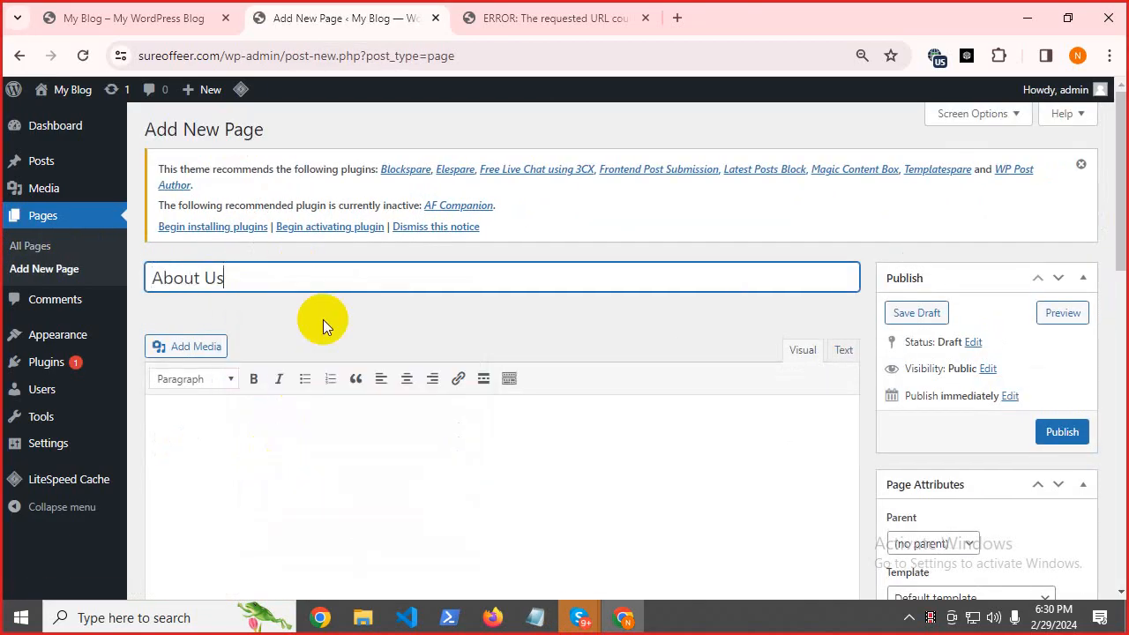
left_click(230, 468)
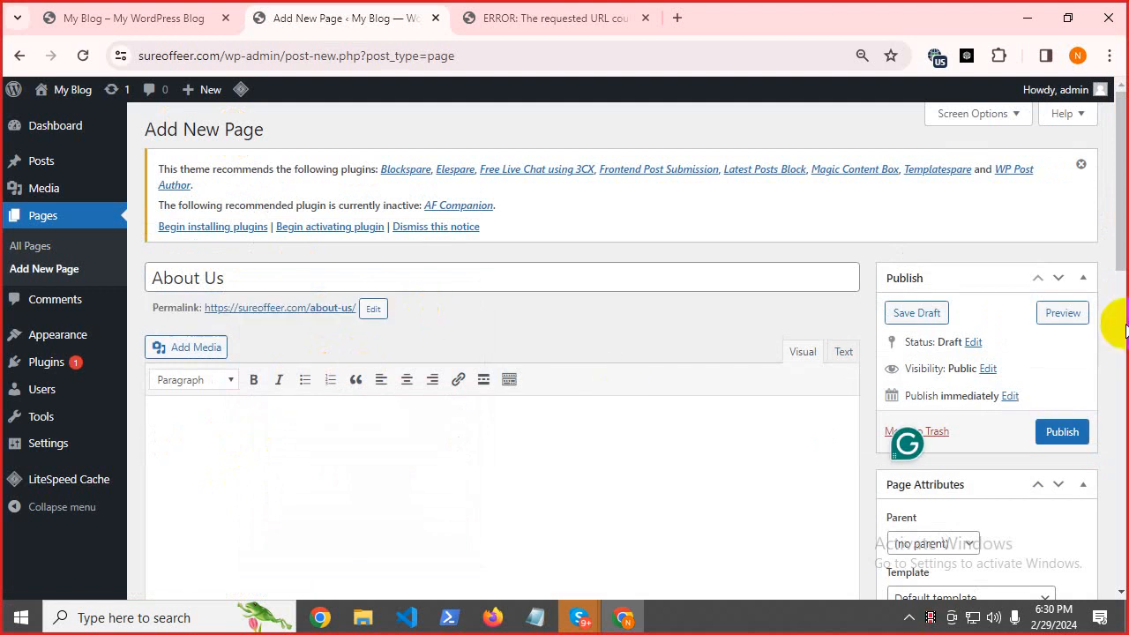
scroll(1096, 194, "down", 2)
left_click(270, 325)
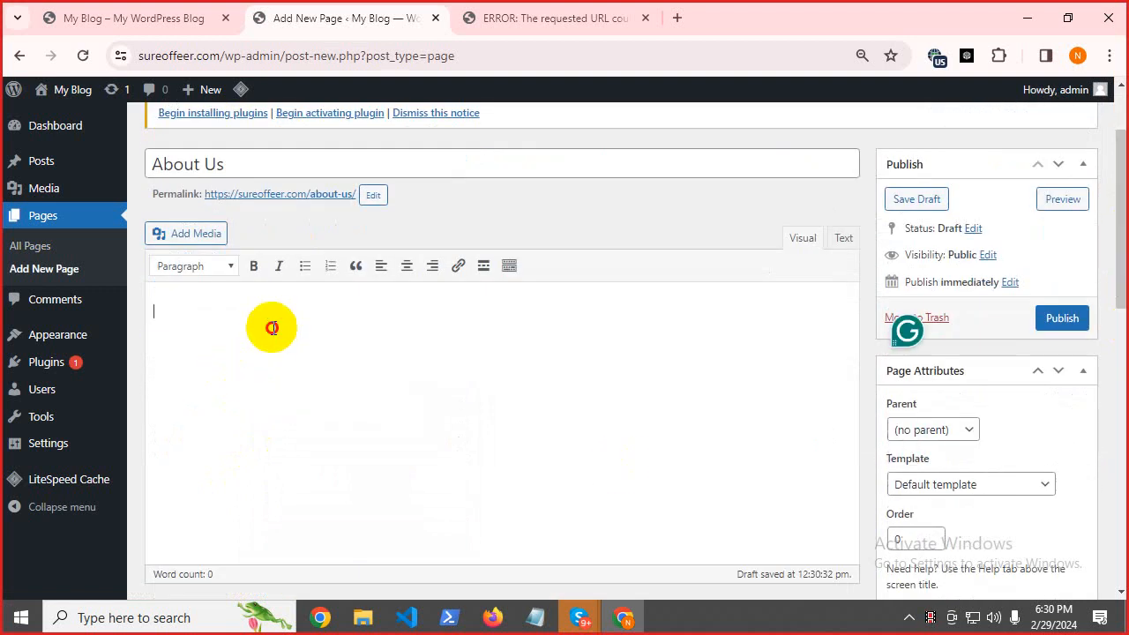
Close the giftzym.com error tab and open a new browser tab.
left_click(609, 23)
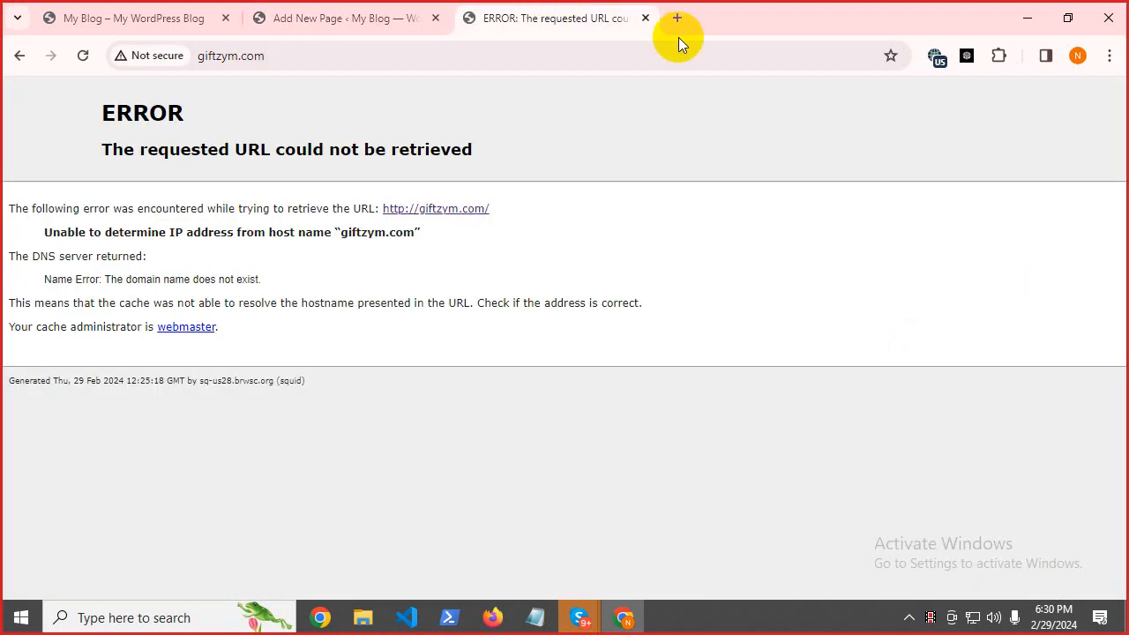
left_click(651, 18)
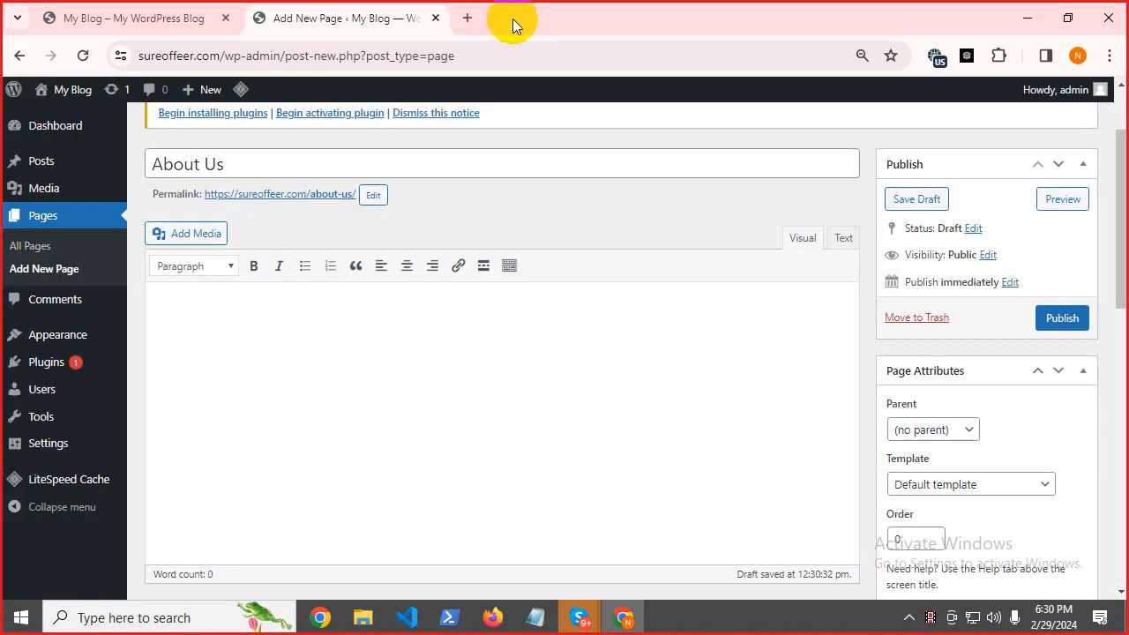
left_click(470, 18)
Search Google for 'about us generator' and open the BlogEarns Free About Us Page Generator result.
right_click(298, 62)
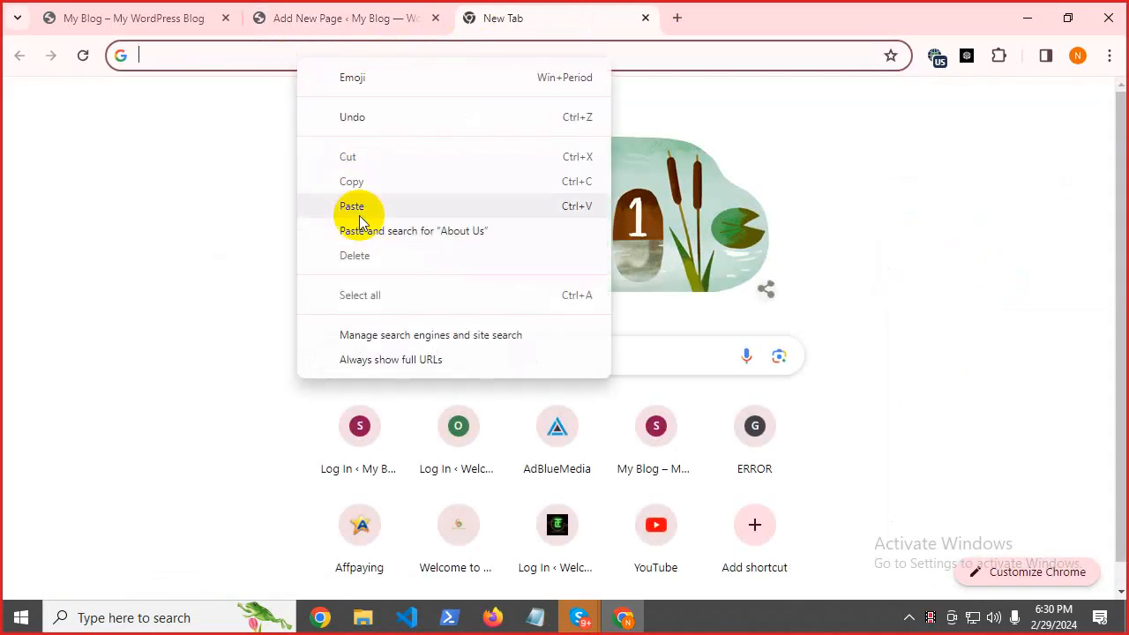
left_click(317, 206)
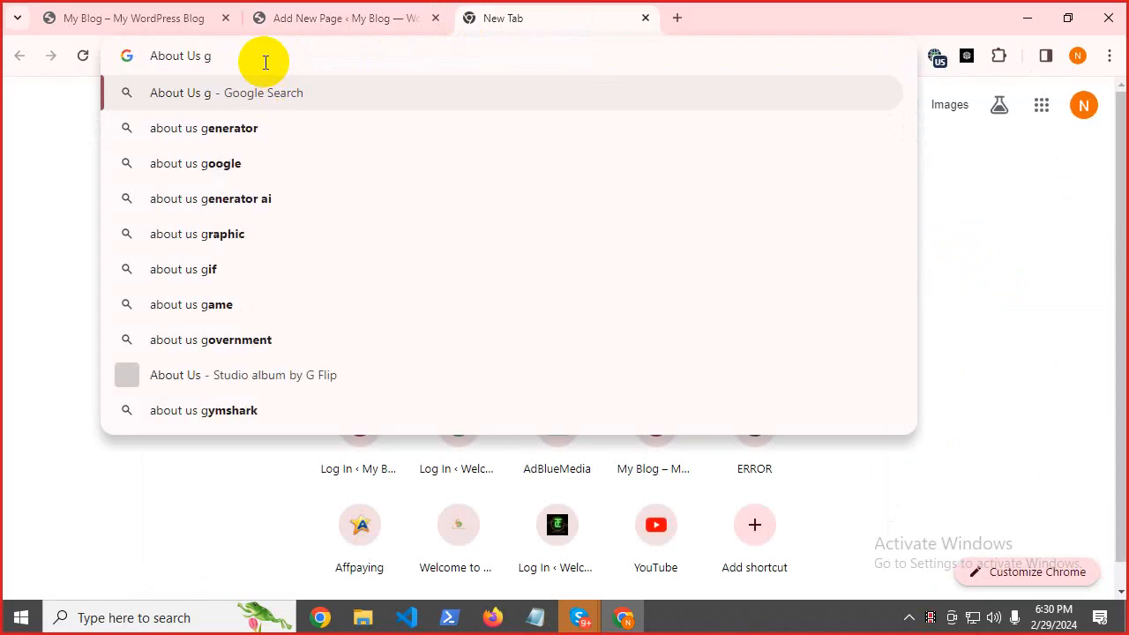
left_click(255, 138)
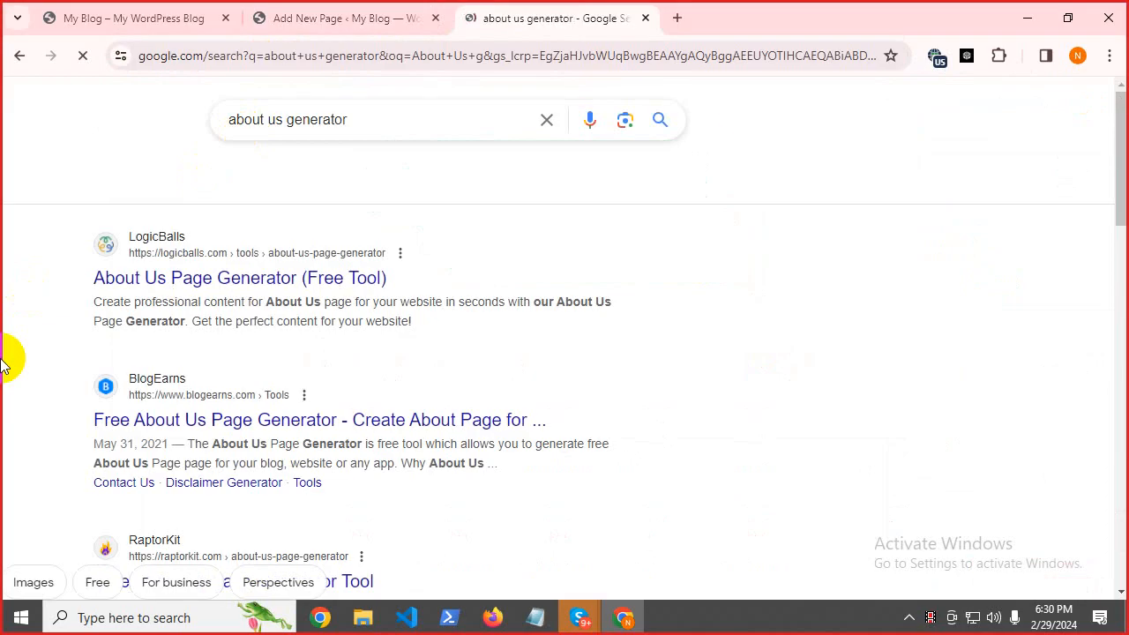
left_click_drag(29, 371, 263, 396)
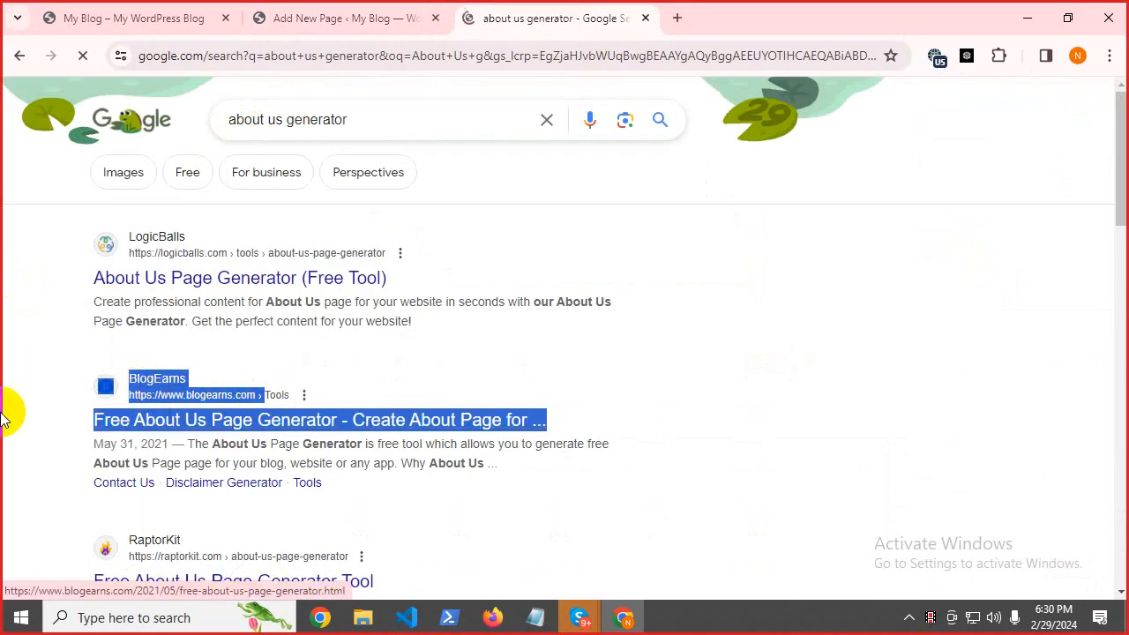
left_click(0, 411)
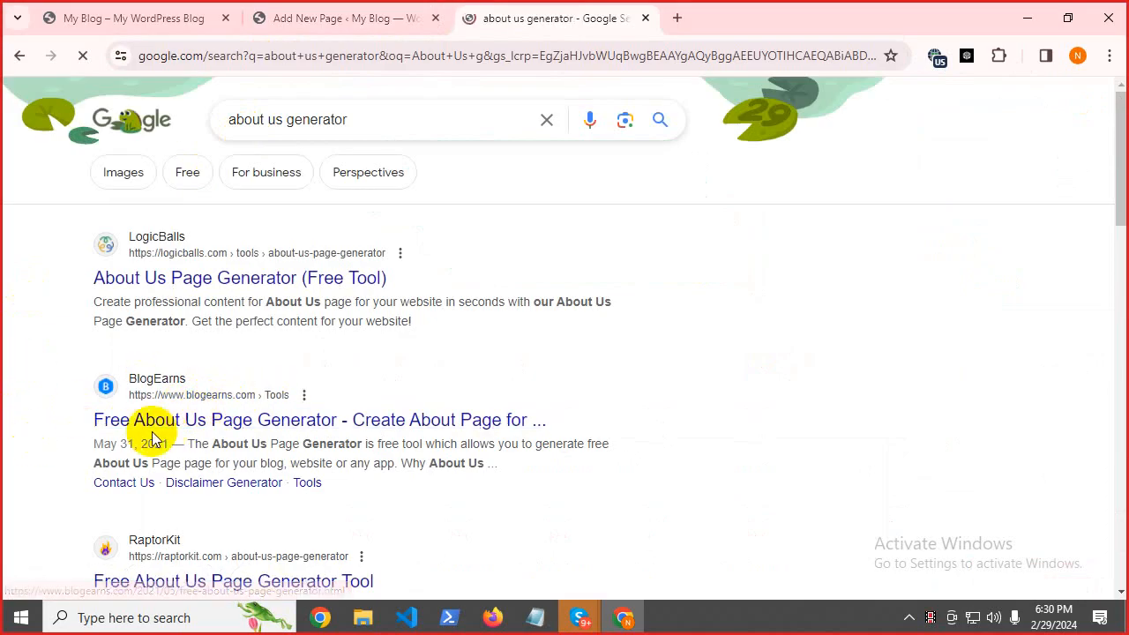
left_click_drag(94, 397, 233, 395)
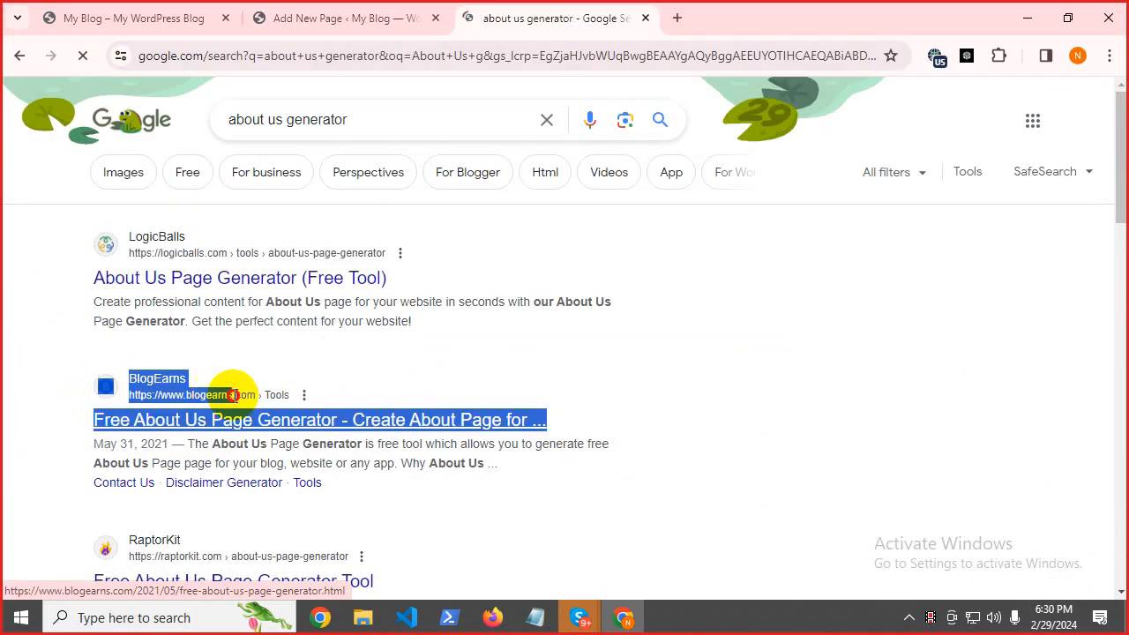
left_click(2, 447)
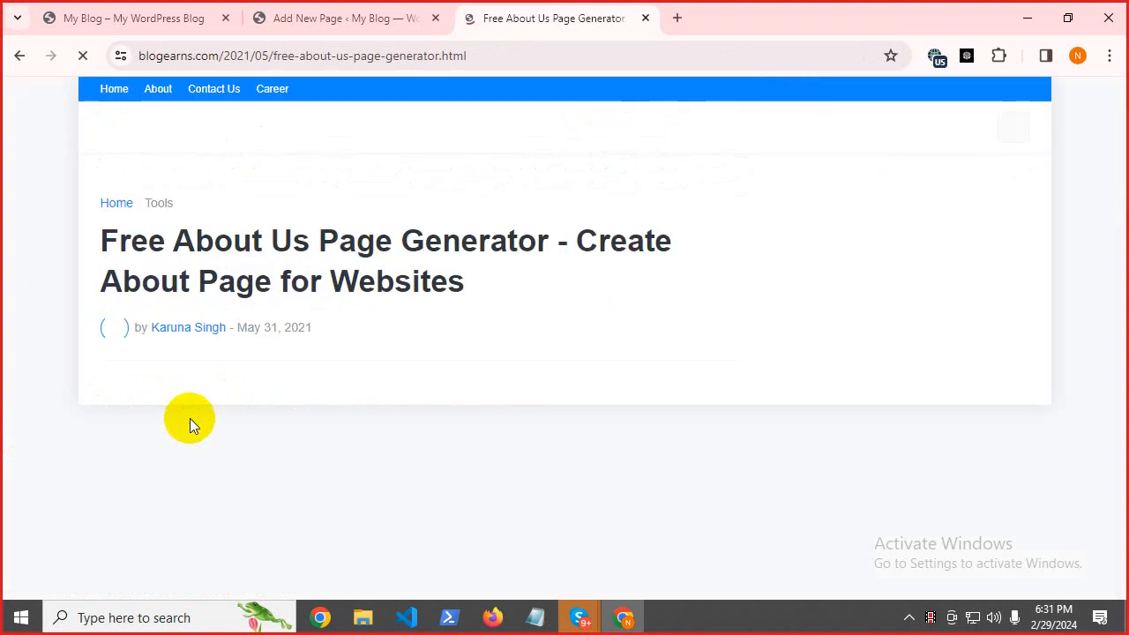
Enter 'sureoffeer.com' as the generator's Website Name, copying the site name from the WordPress address.
left_click_drag(1114, 119, 1122, 192)
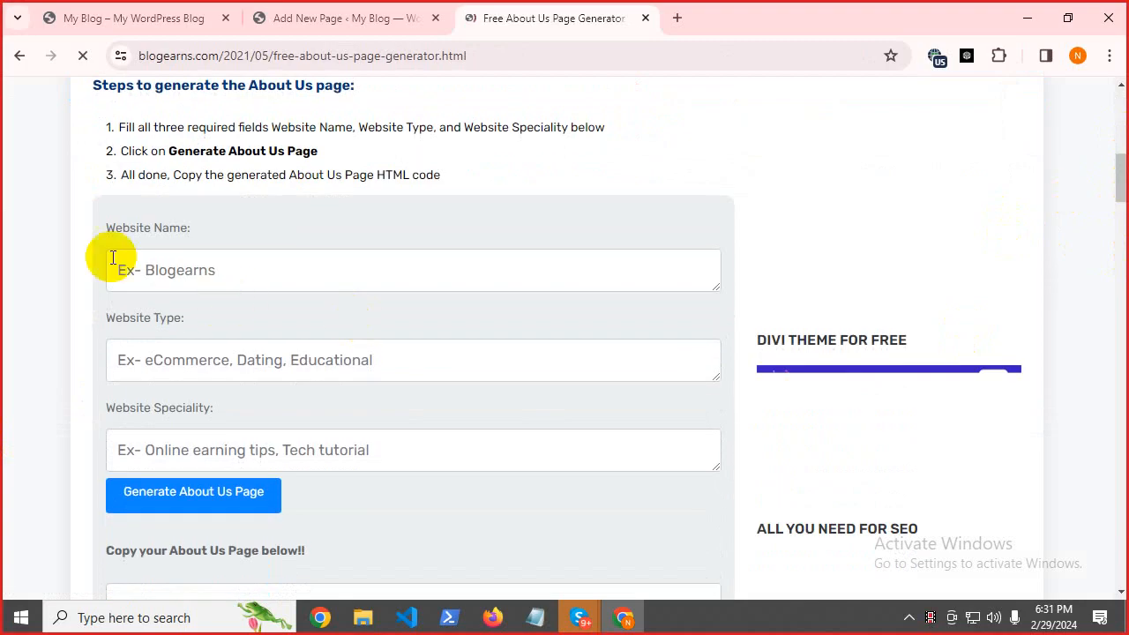
left_click(388, 7)
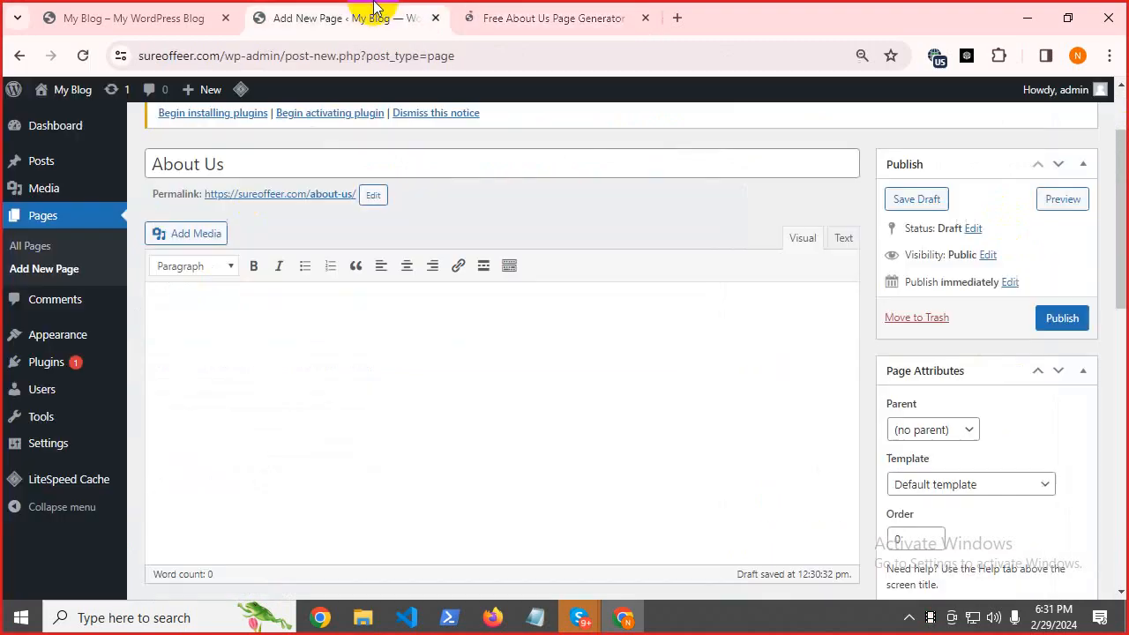
double_click(212, 56)
right_click(212, 57)
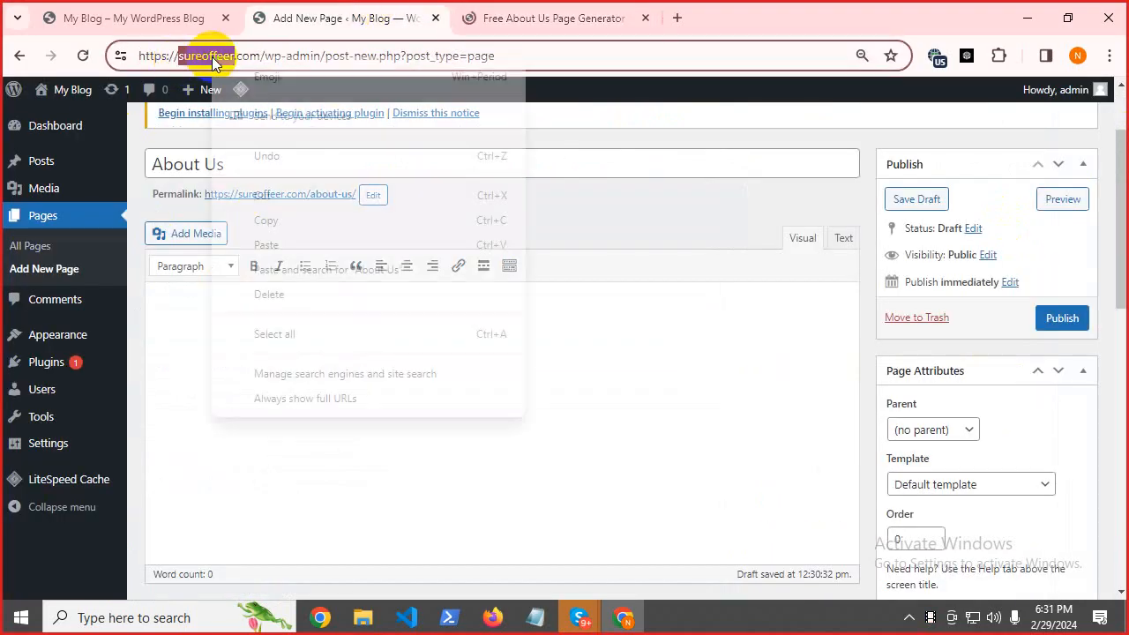
left_click(270, 219)
key("ctrl+Tab")
left_click(159, 270)
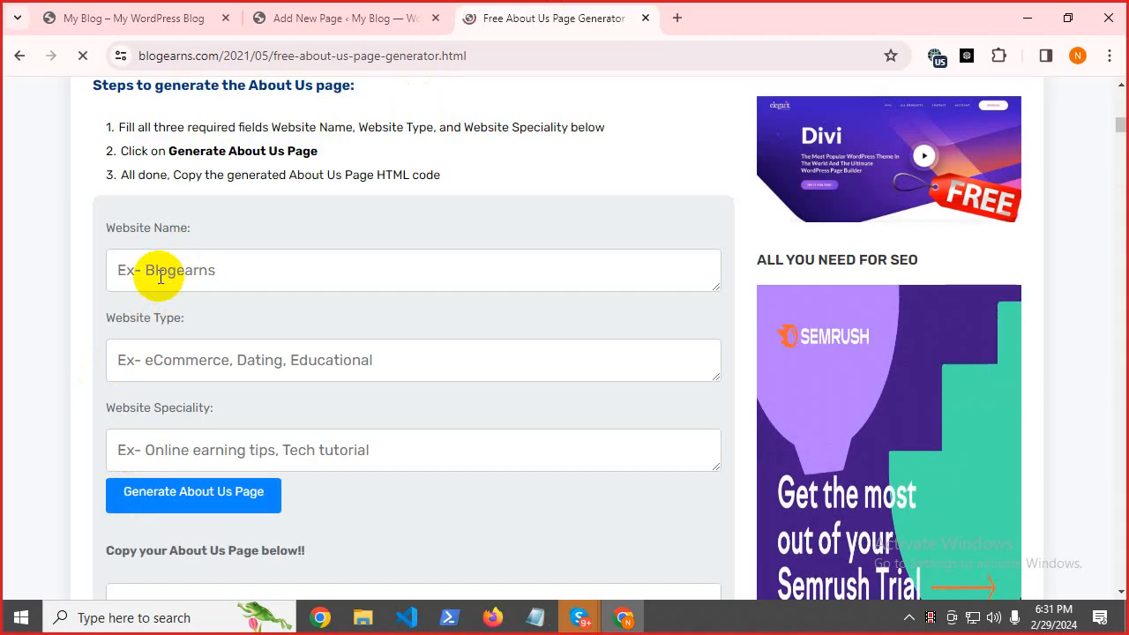
right_click(159, 270)
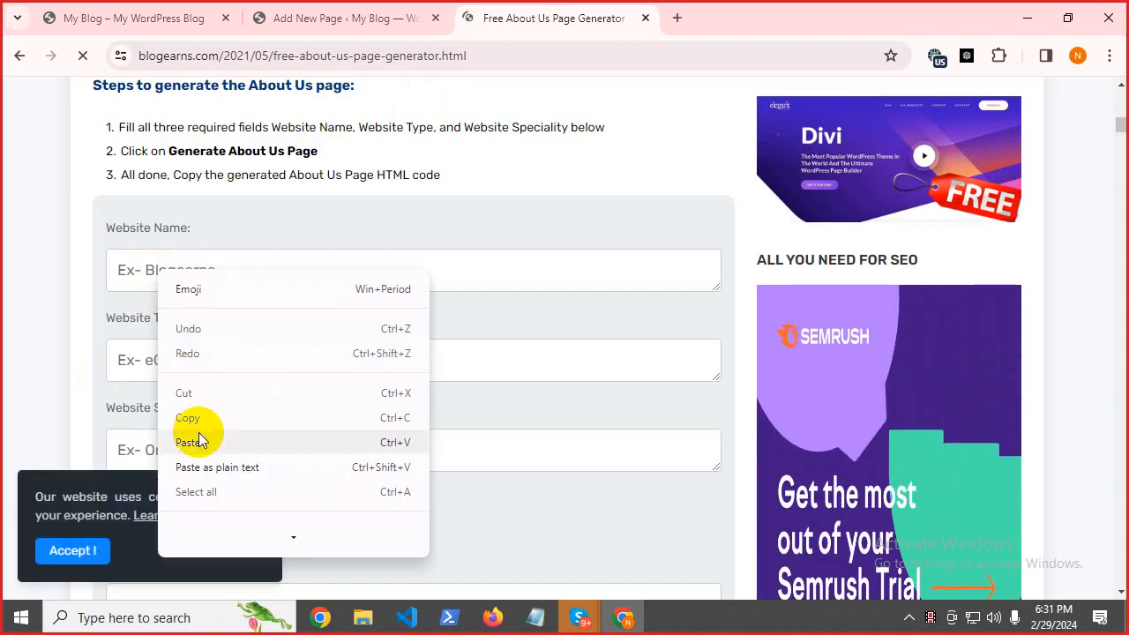
left_click(202, 439)
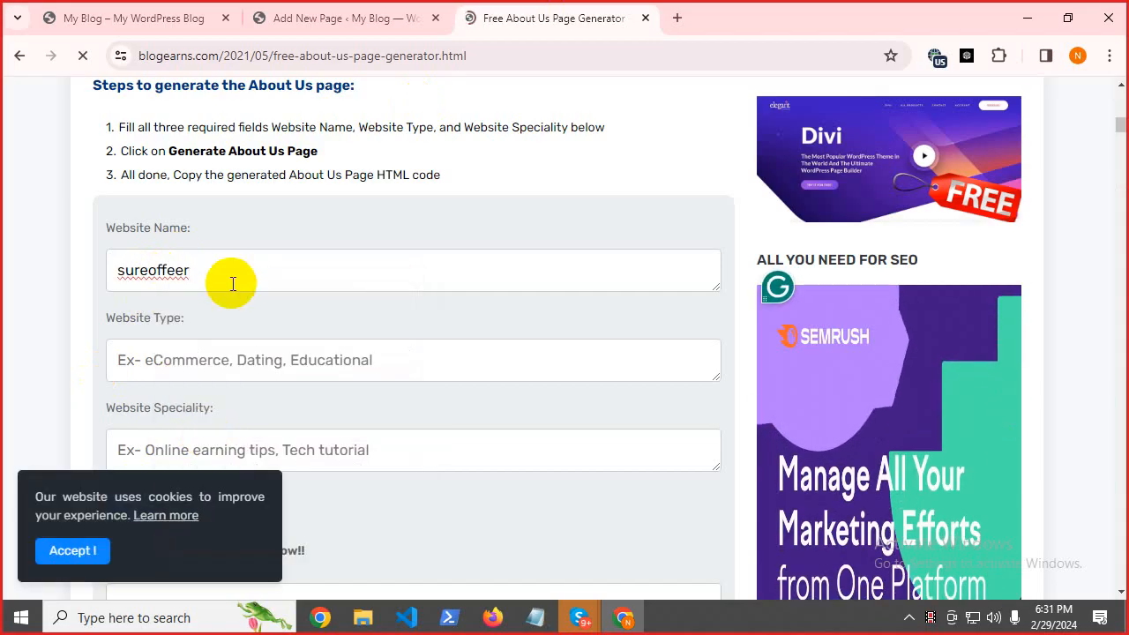
type(".c")
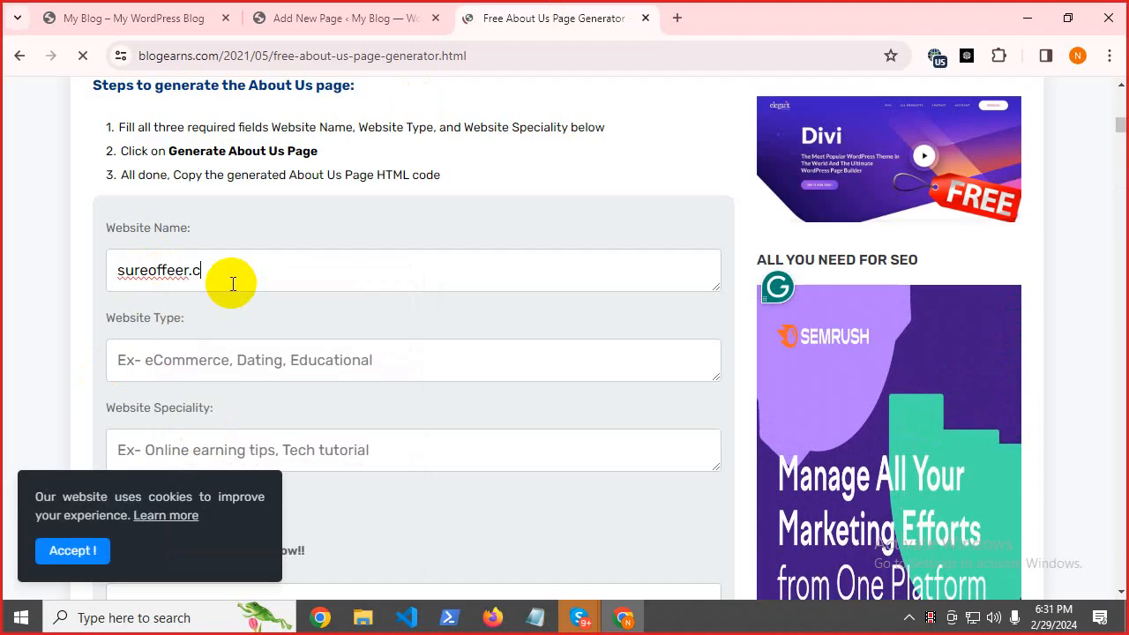
type("om")
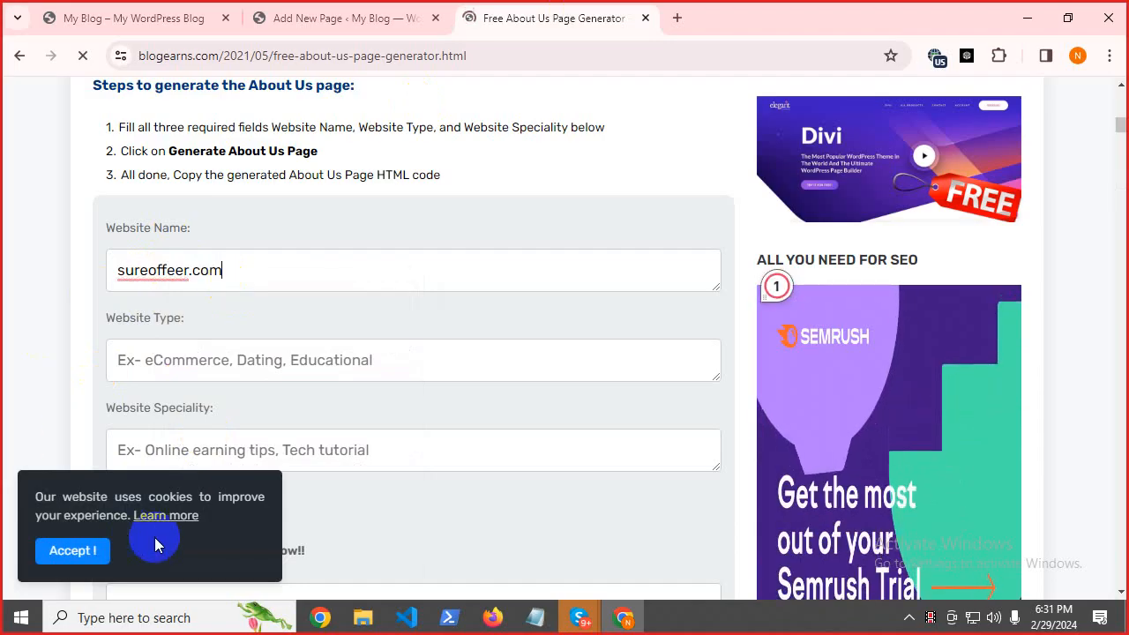
Enter 'Gift Card Giveaway' as Website Type and Speciality, then generate the About Us page.
left_click(90, 554)
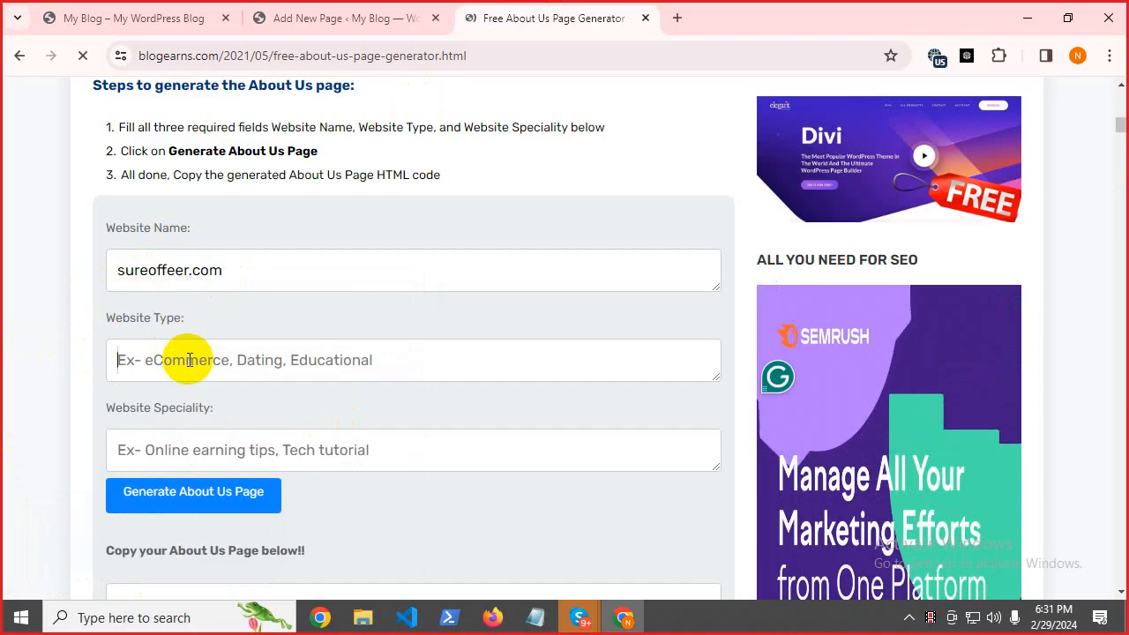
type("Gi")
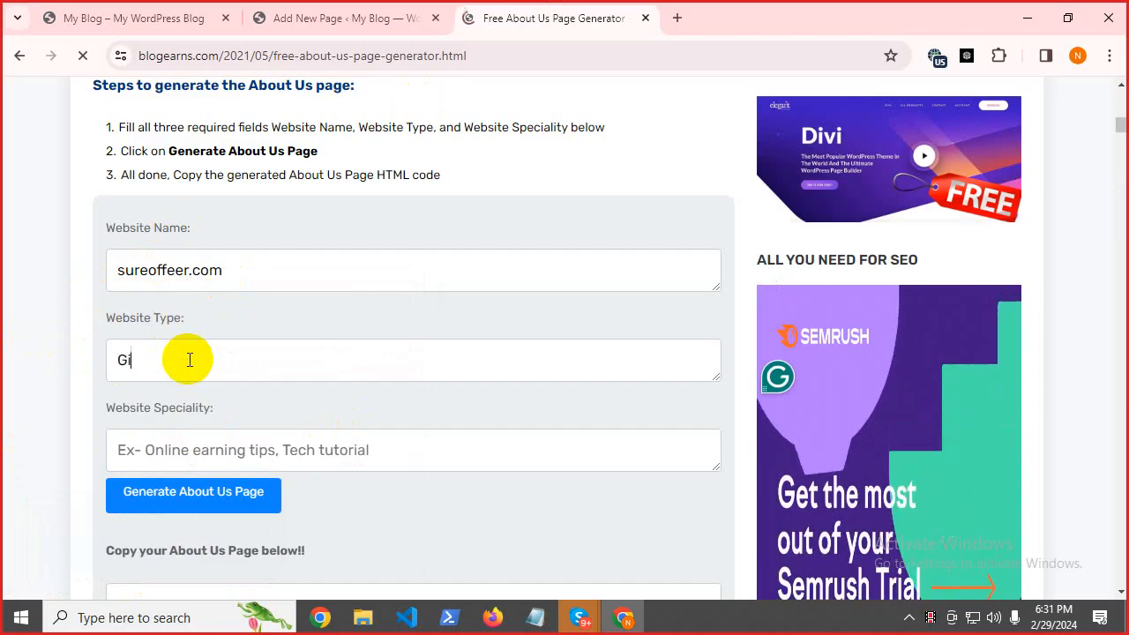
type("ft Ca")
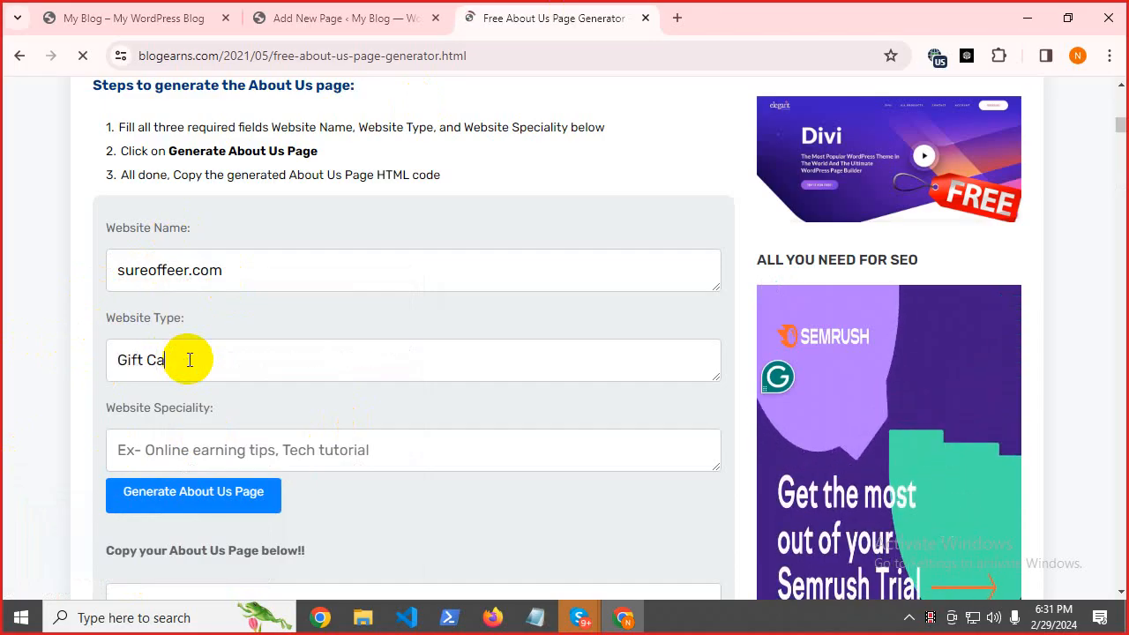
type("rd")
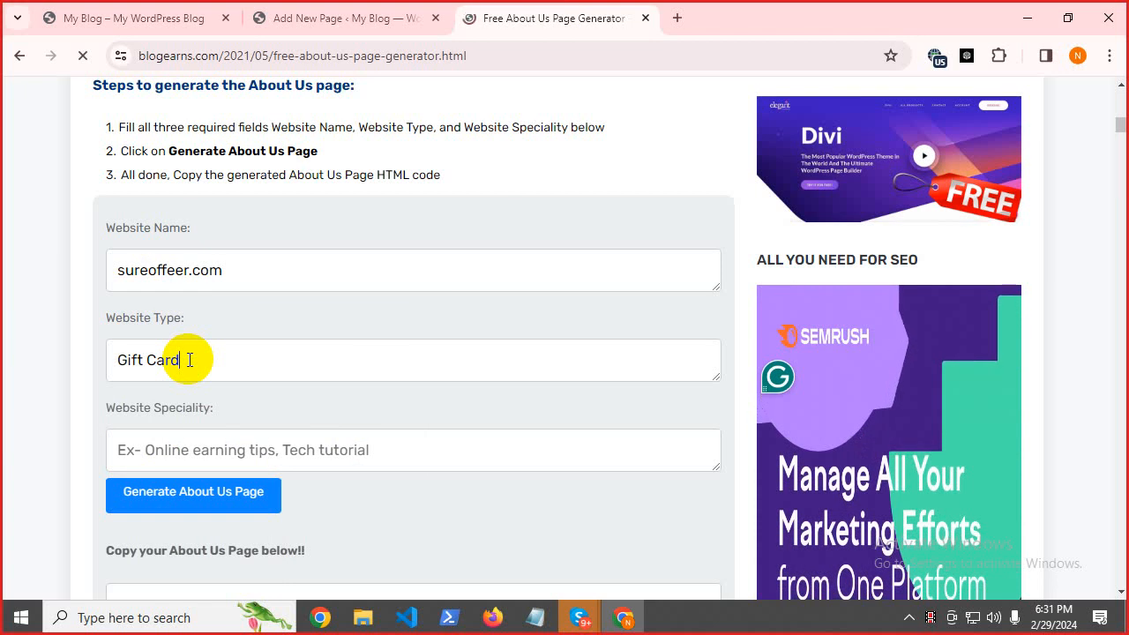
type(" G")
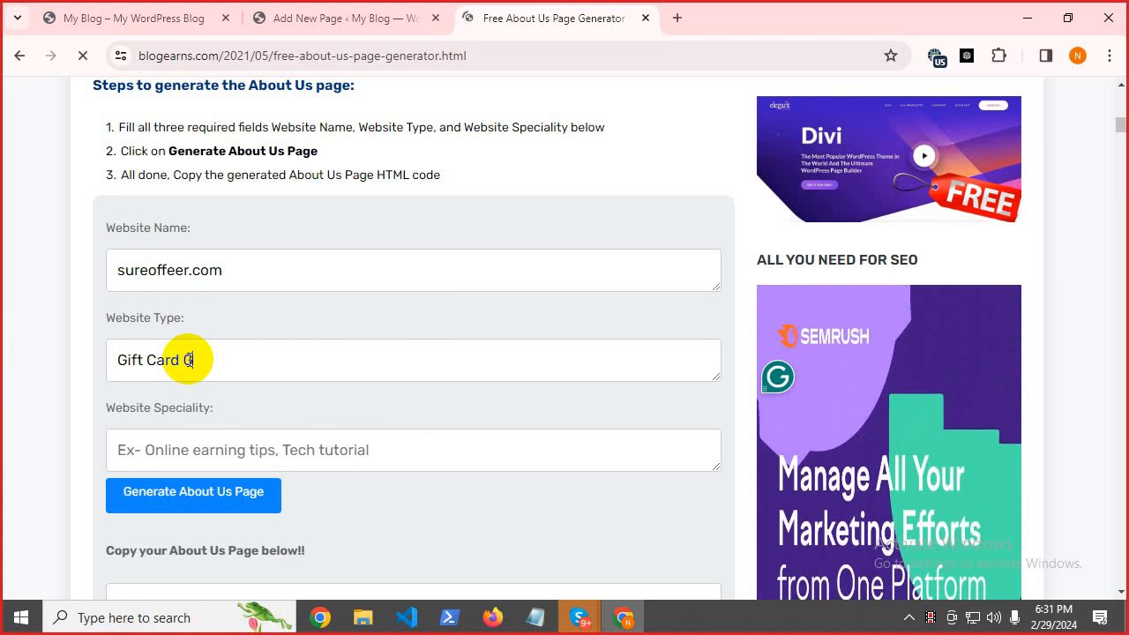
type("iveaway")
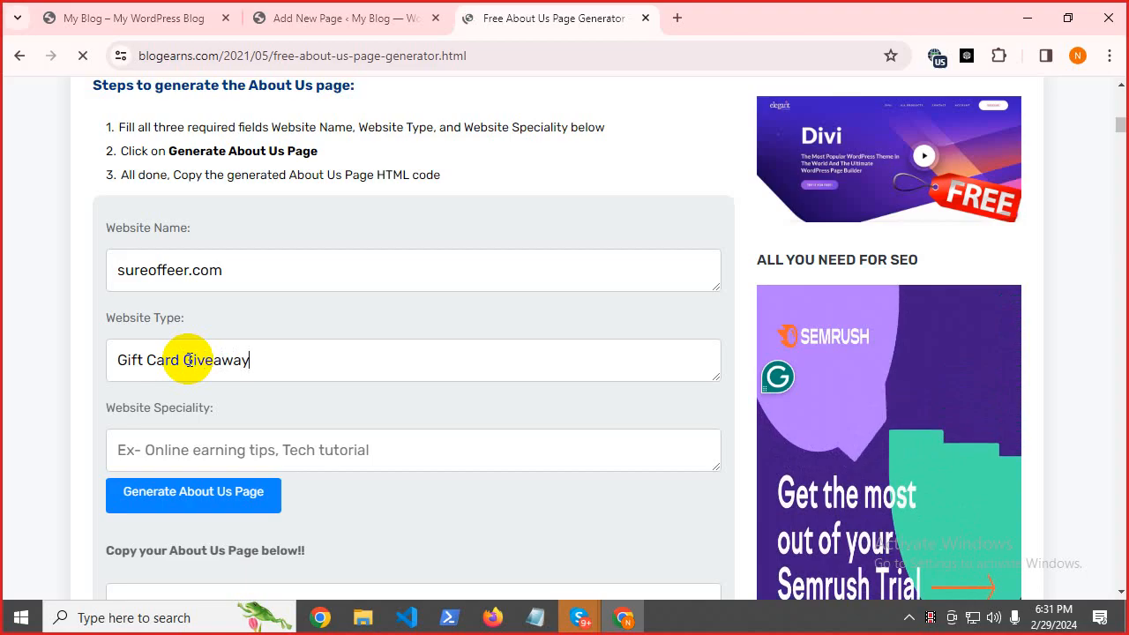
key("ctrl+a")
right_click(182, 360)
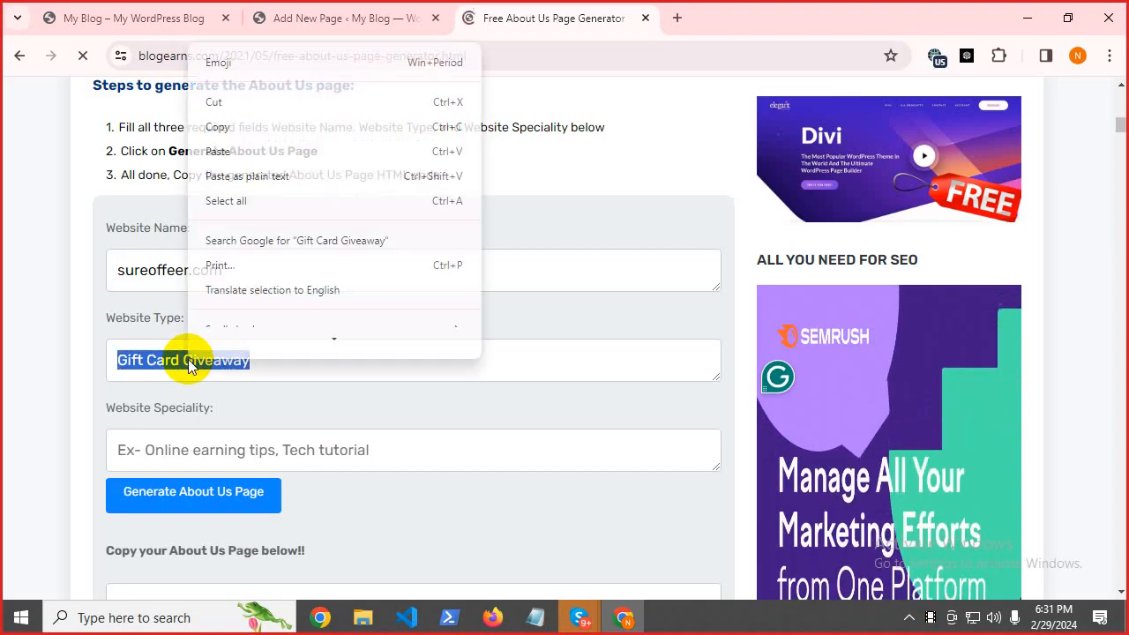
left_click(225, 146)
left_click(38, 413)
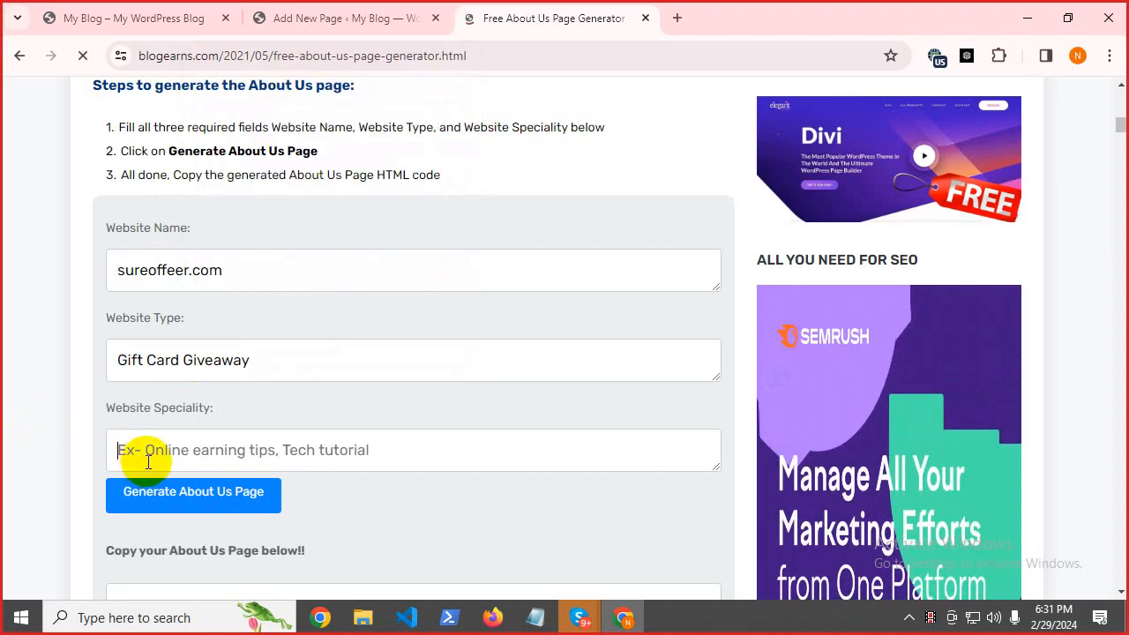
key("ctrl+v")
left_click(165, 496)
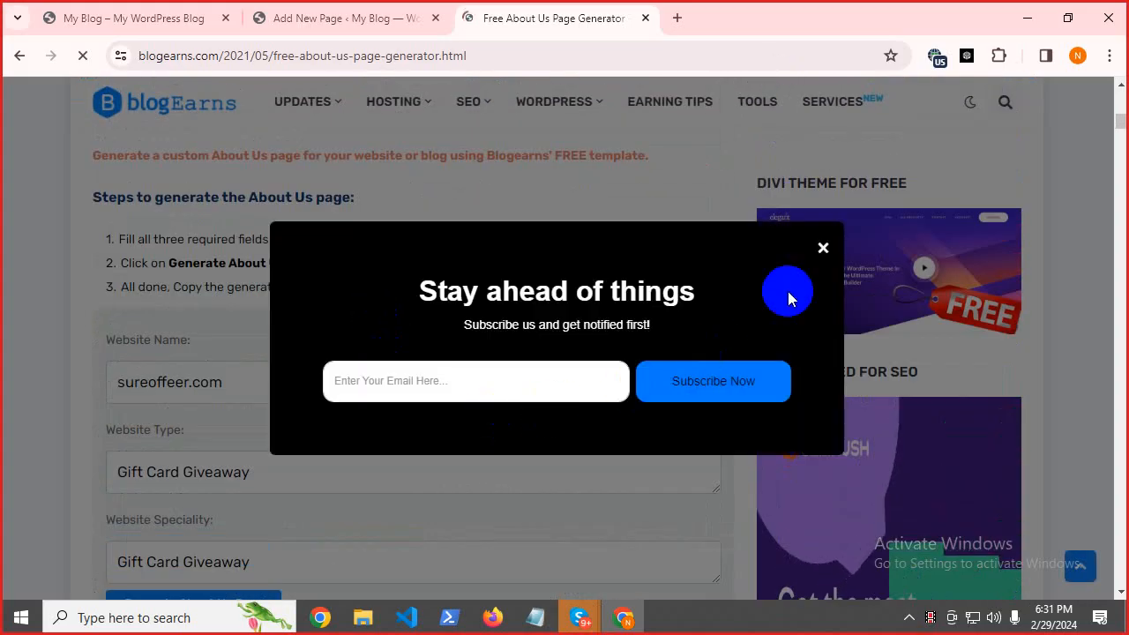
Generate and copy the About Us HTML, then return to the WordPress About Us draft.
left_click(823, 247)
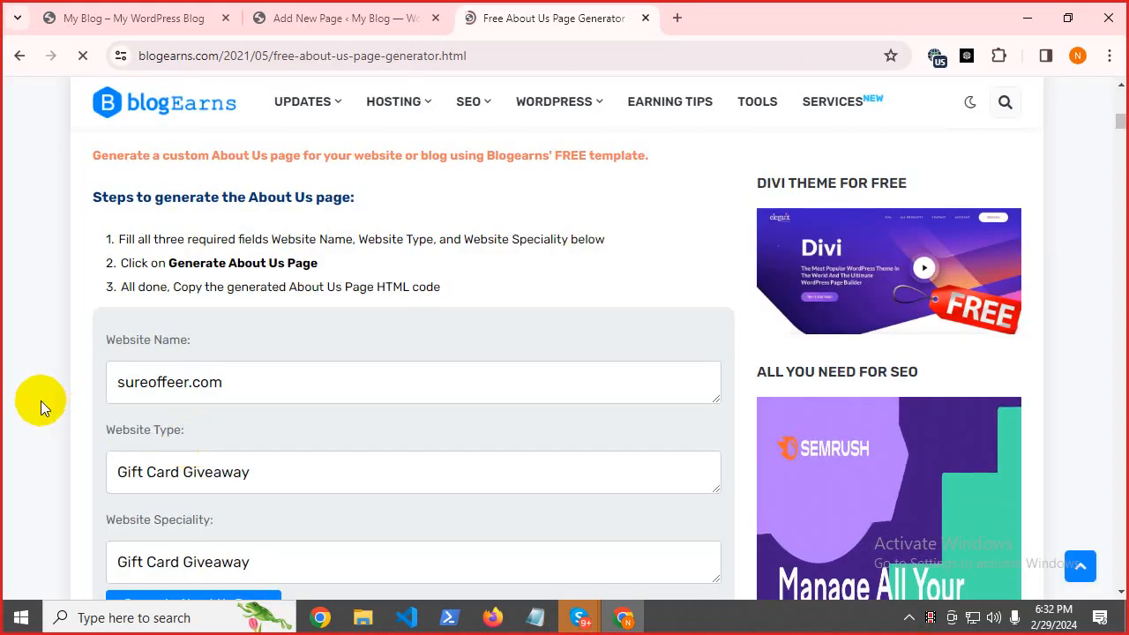
scroll(41, 401, "down", 5)
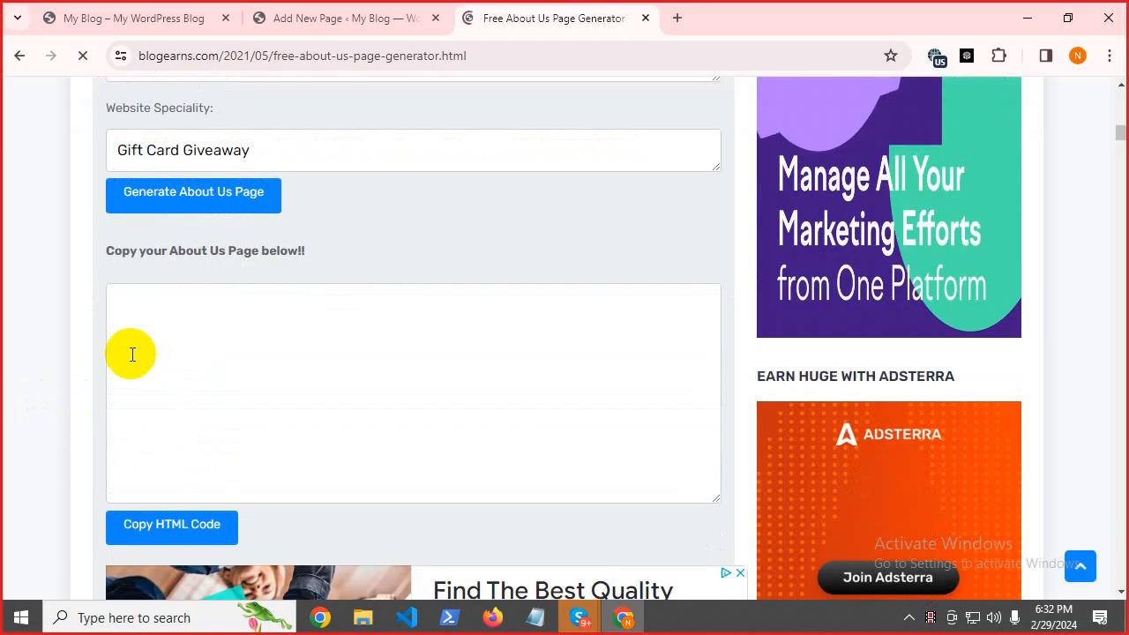
left_click(192, 204)
left_click(715, 184)
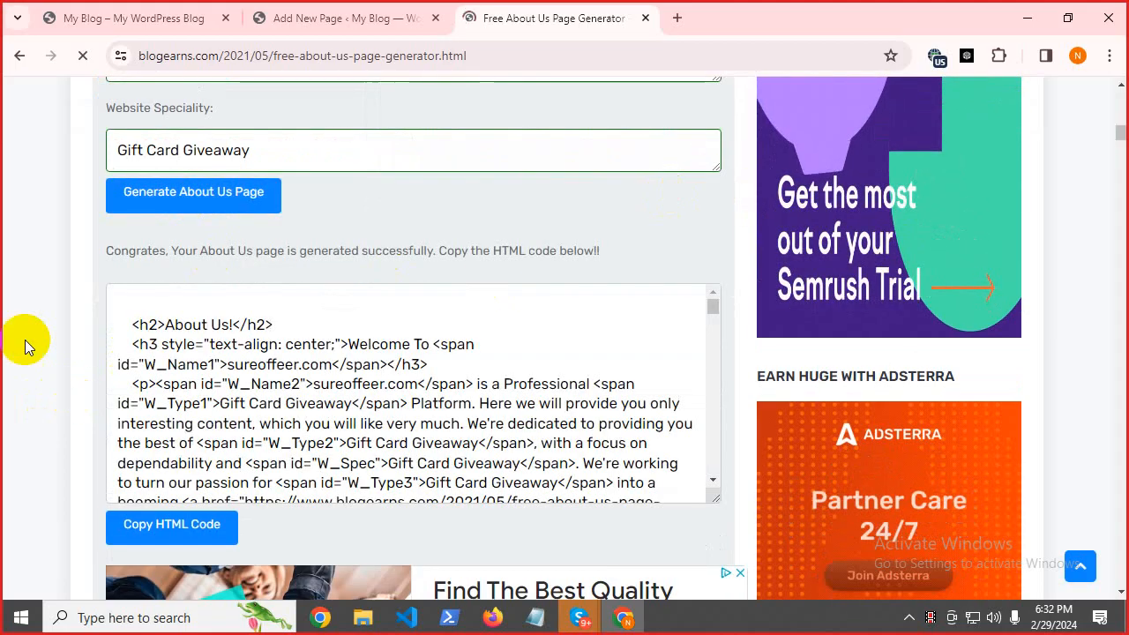
scroll(264, 434, "down", 3)
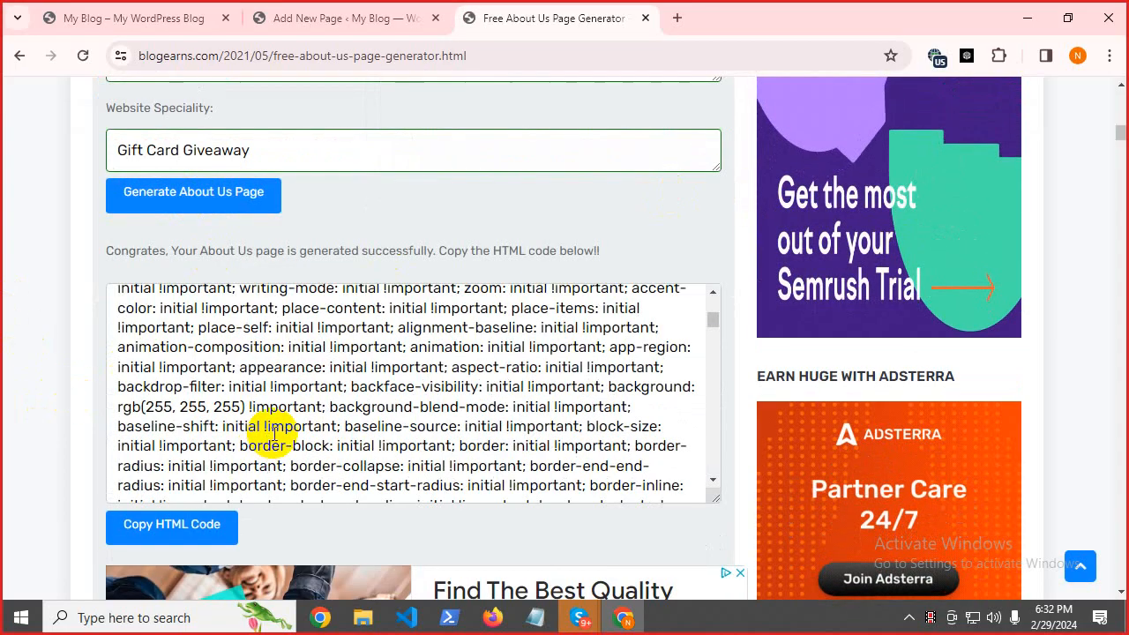
scroll(271, 432, "down", 3)
scroll(270, 431, "up", 10)
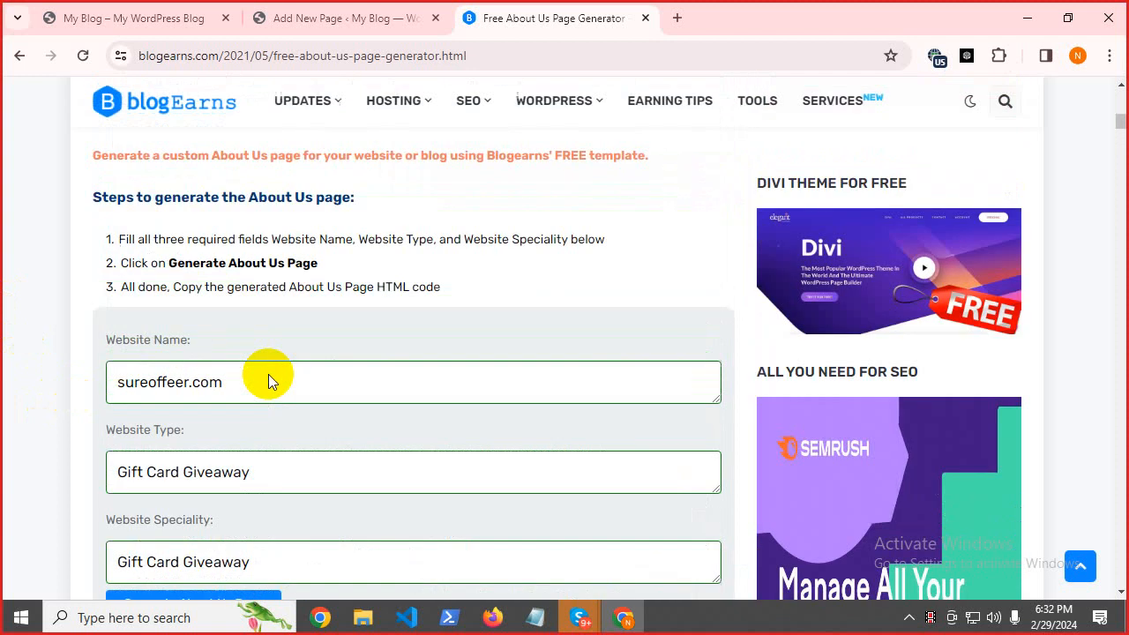
scroll(268, 381, "down", 15)
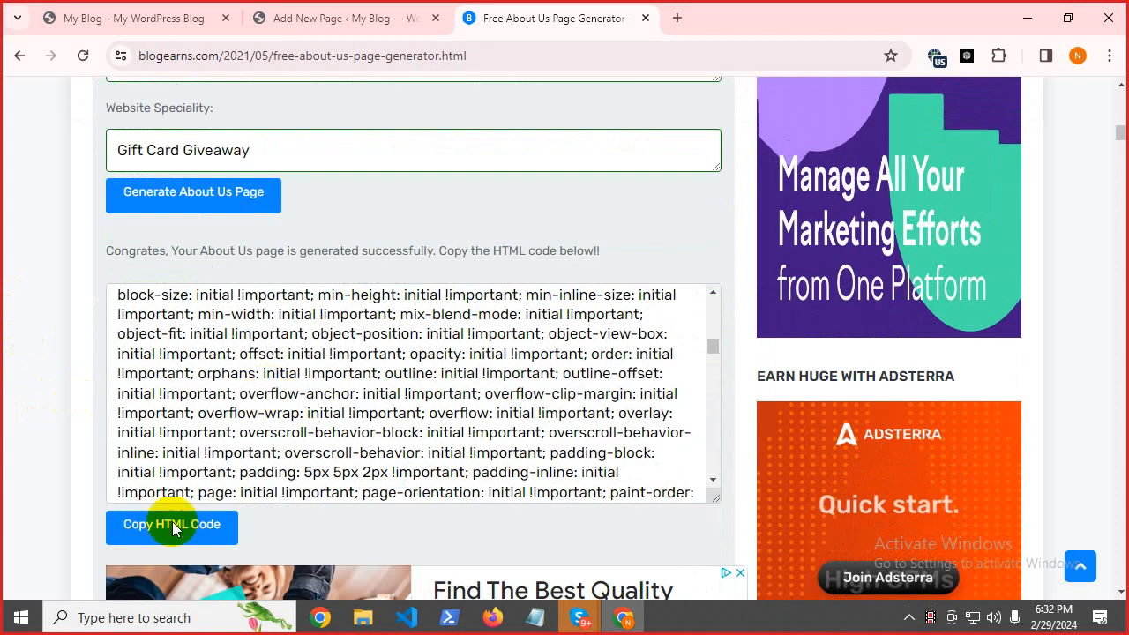
left_click(173, 528)
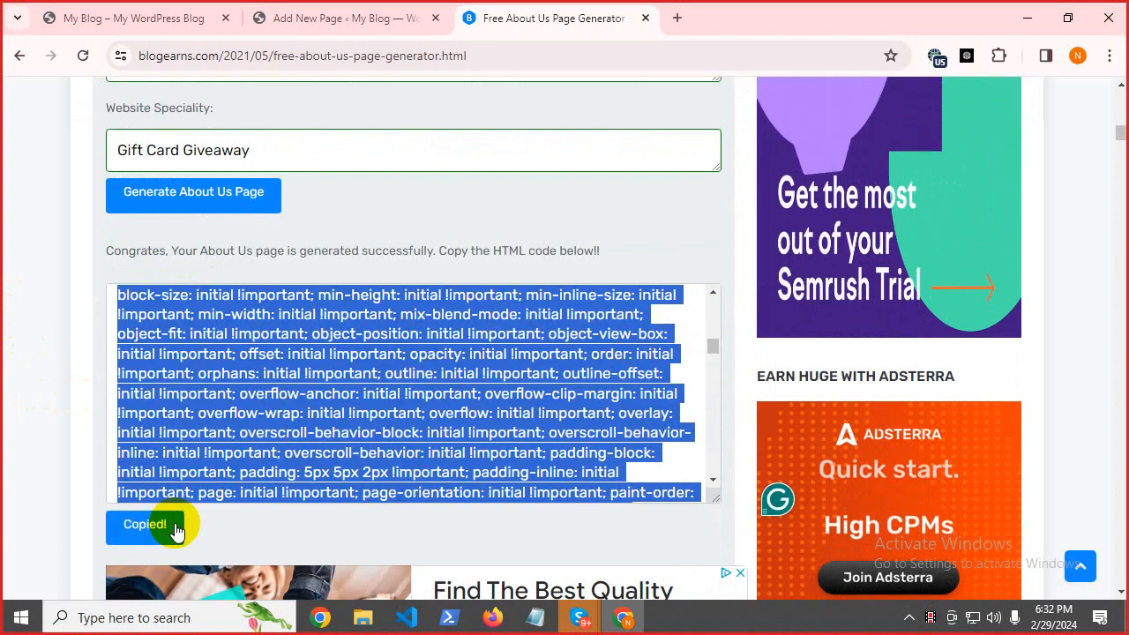
left_click(319, 10)
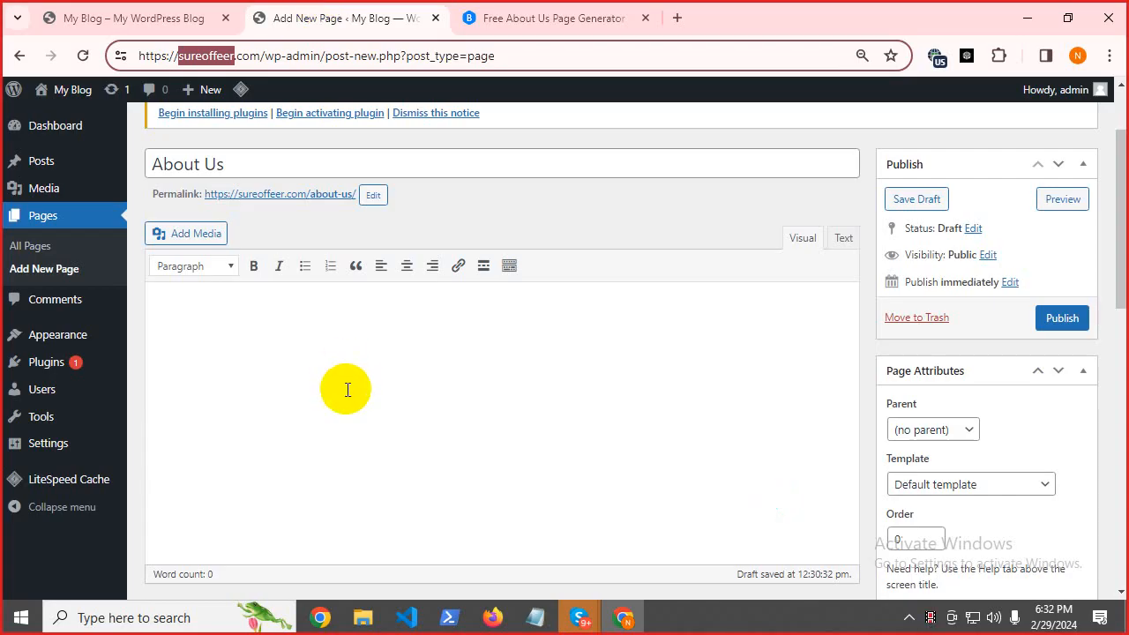
Paste the generated About Us HTML through the Text editor and review it in Visual view.
left_click(305, 343)
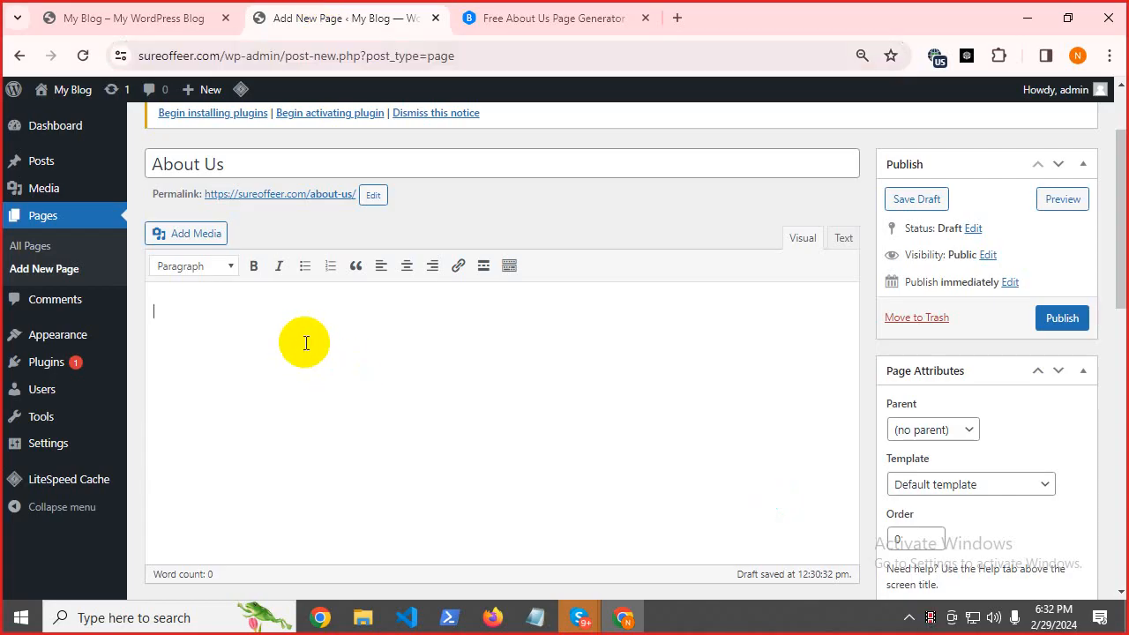
left_click(845, 238)
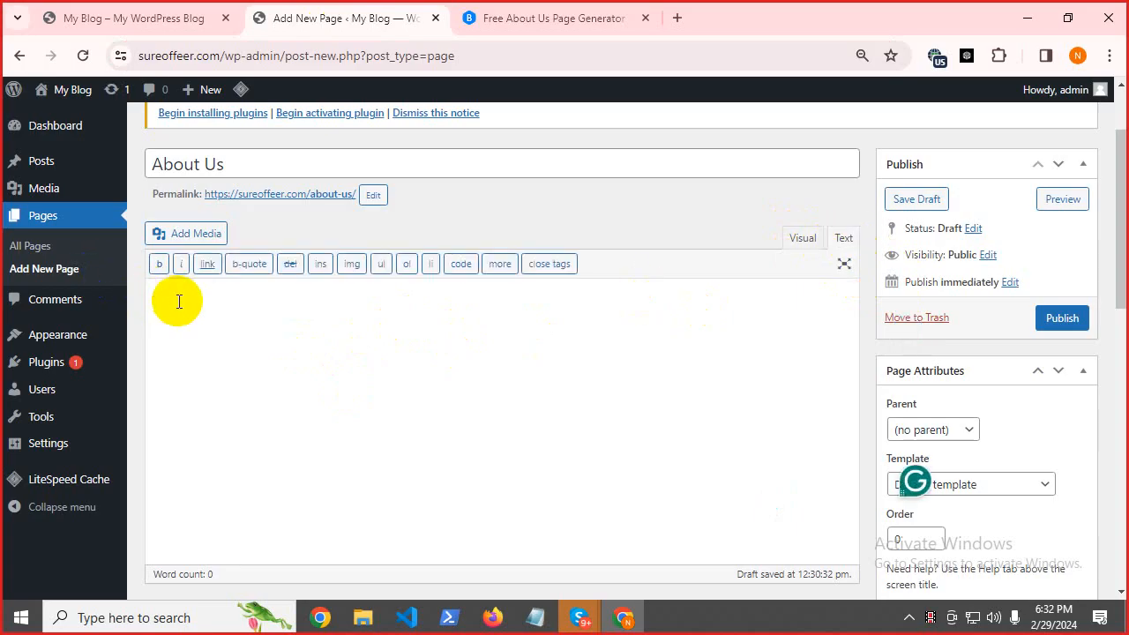
key("ctrl+v")
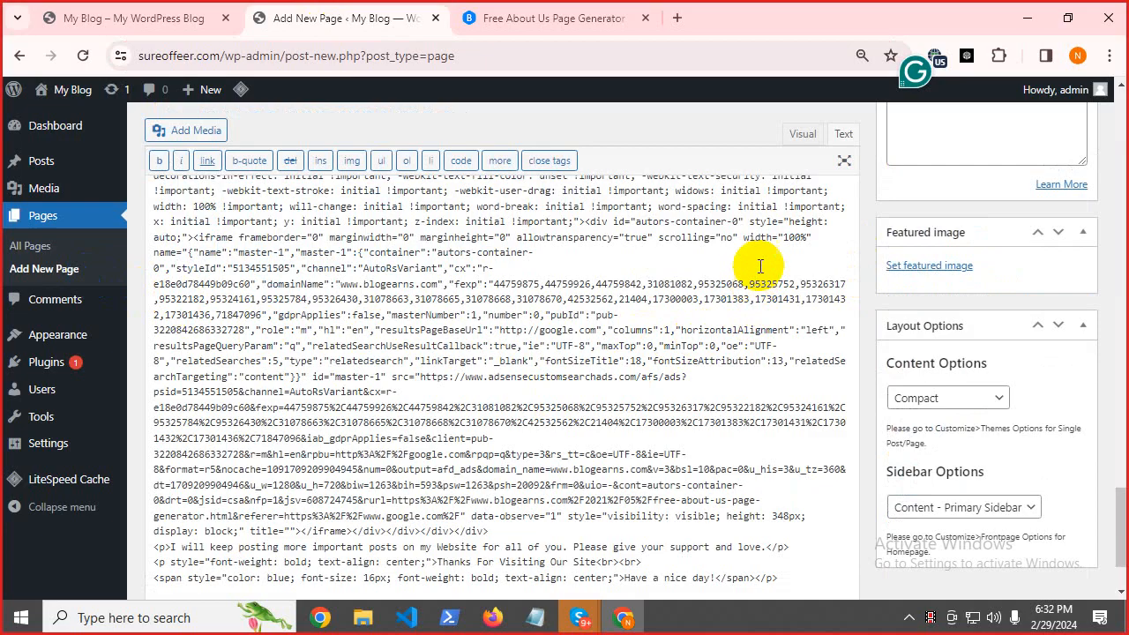
left_click(798, 137)
scroll(649, 304, "up", 5)
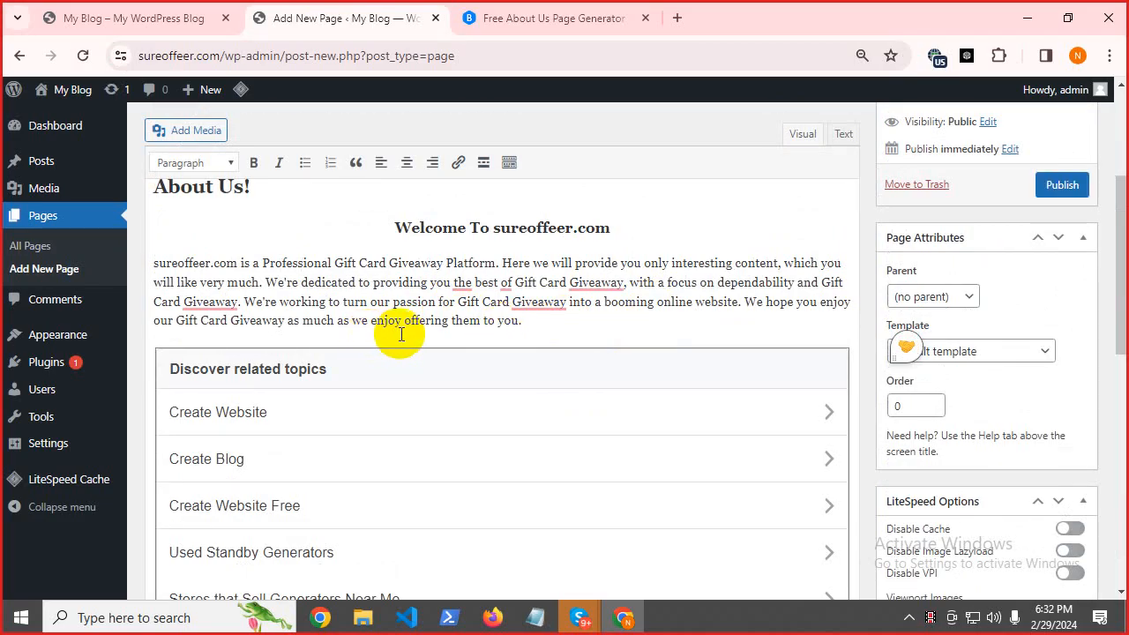
scroll(402, 331, "down", 3)
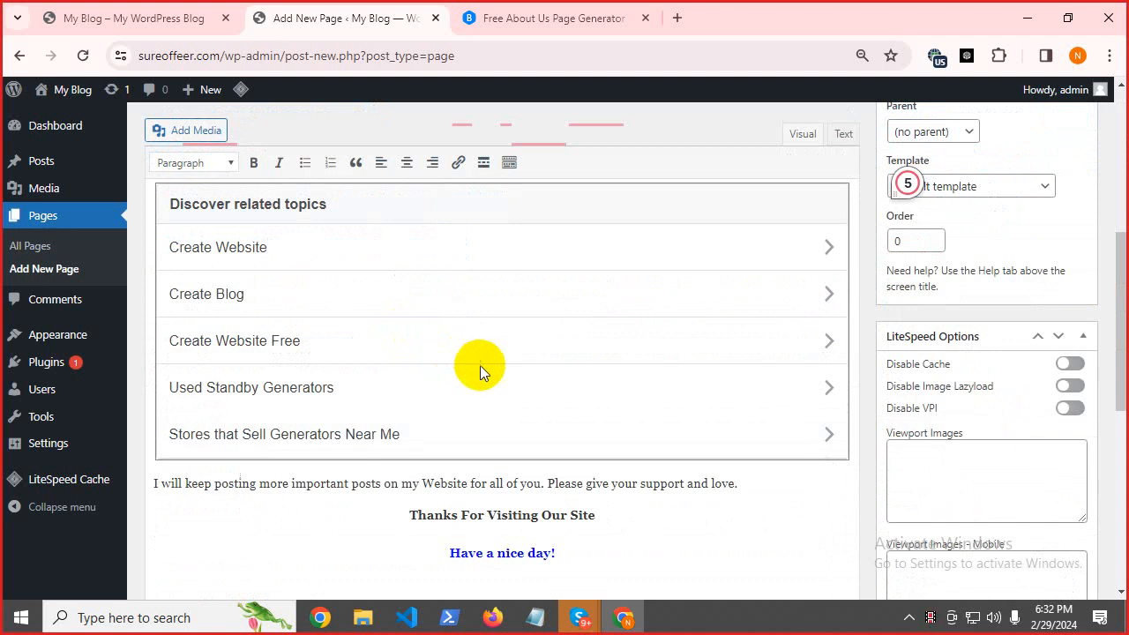
scroll(482, 366, "down", 4)
scroll(486, 368, "up", 4)
Delete the duplicate 'About Us!' heading and publish the About Us page.
scroll(574, 403, "up", 10)
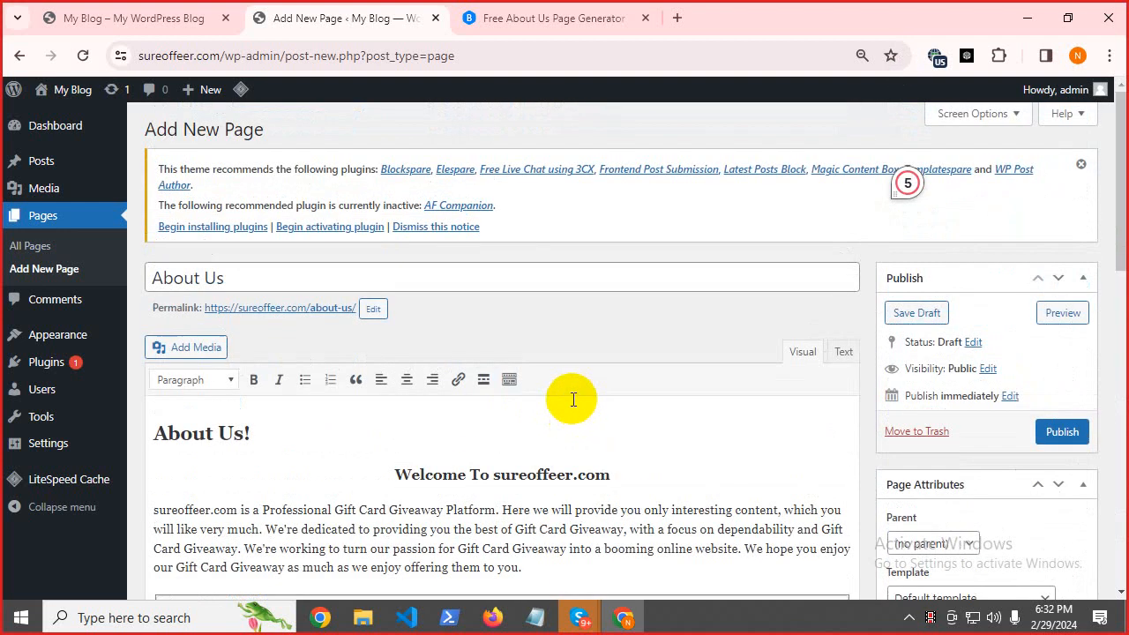
left_click_drag(259, 441, 76, 429)
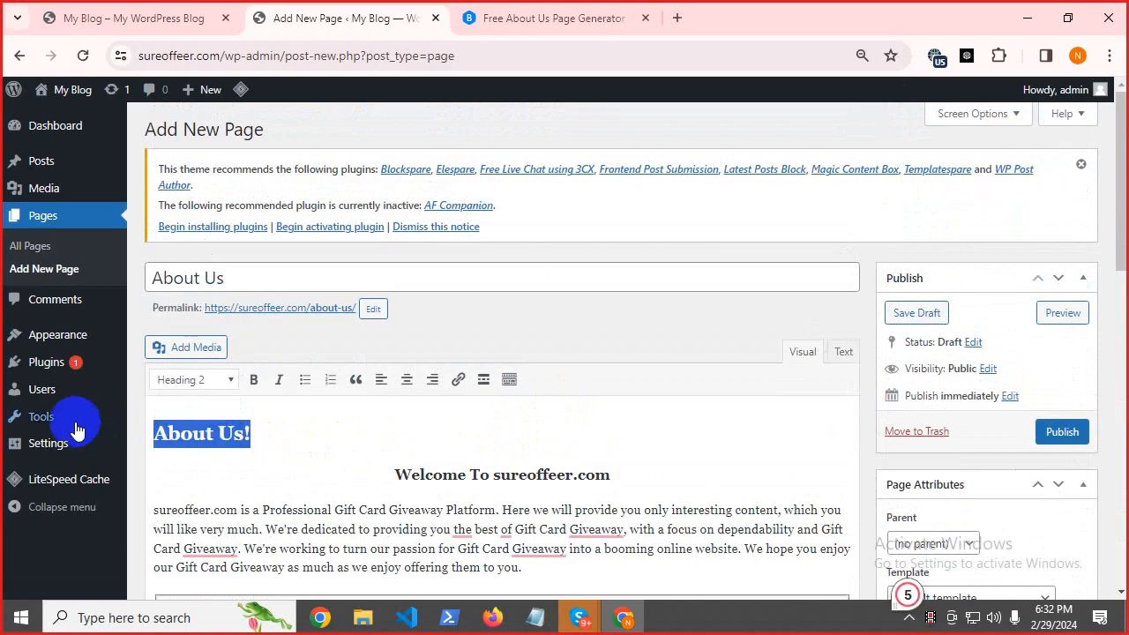
mouse_move(77, 428)
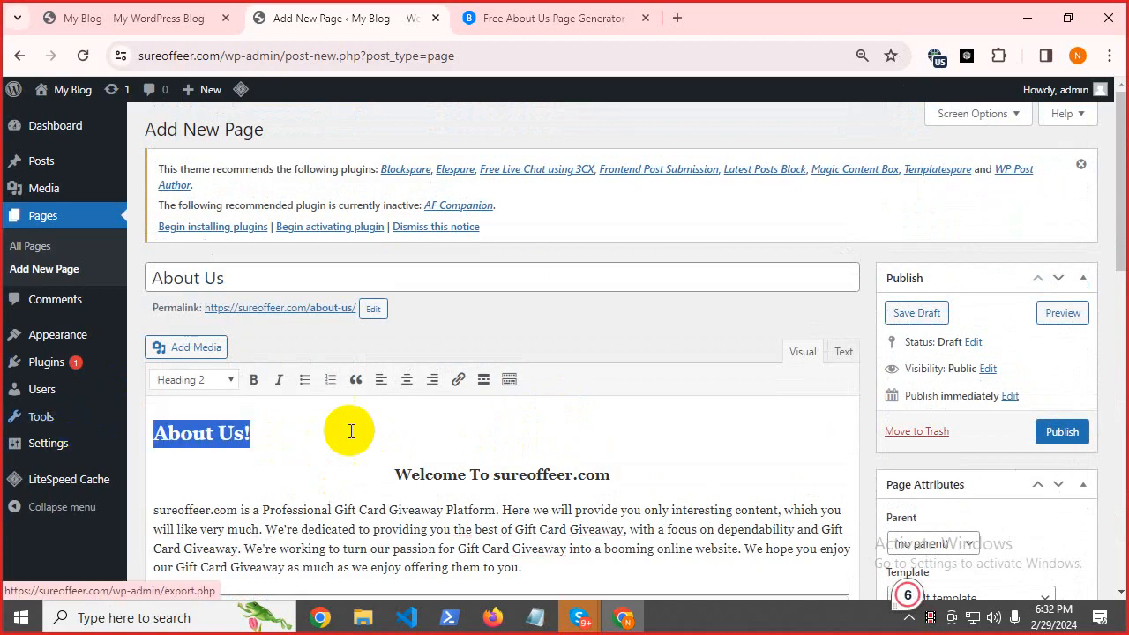
key("BackSpace")
key("BackSpace")
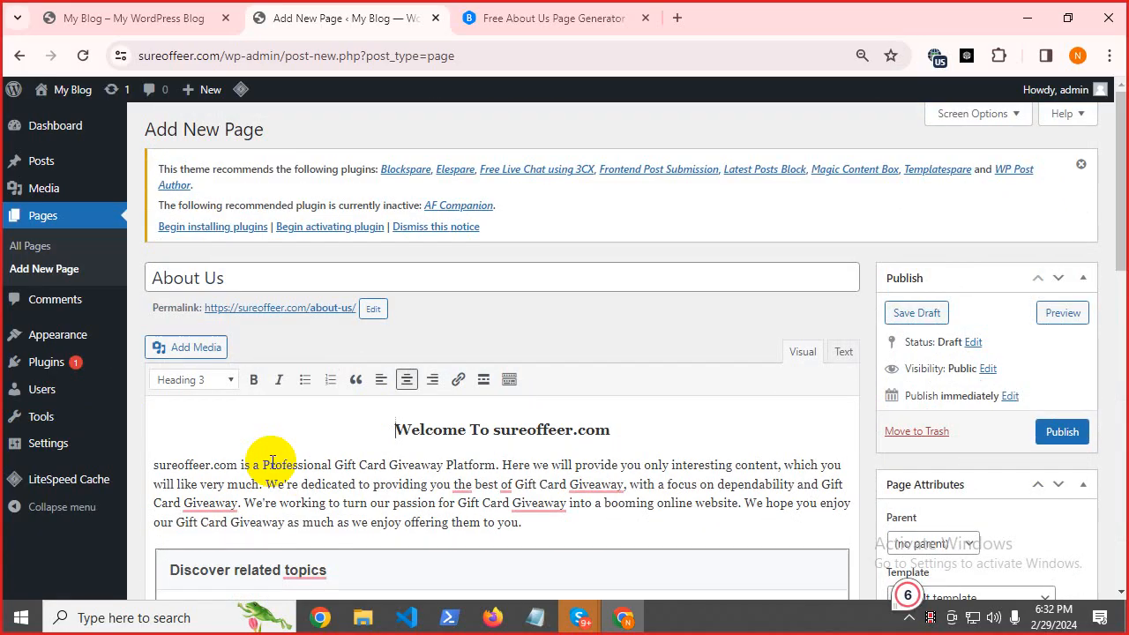
left_click(1049, 436)
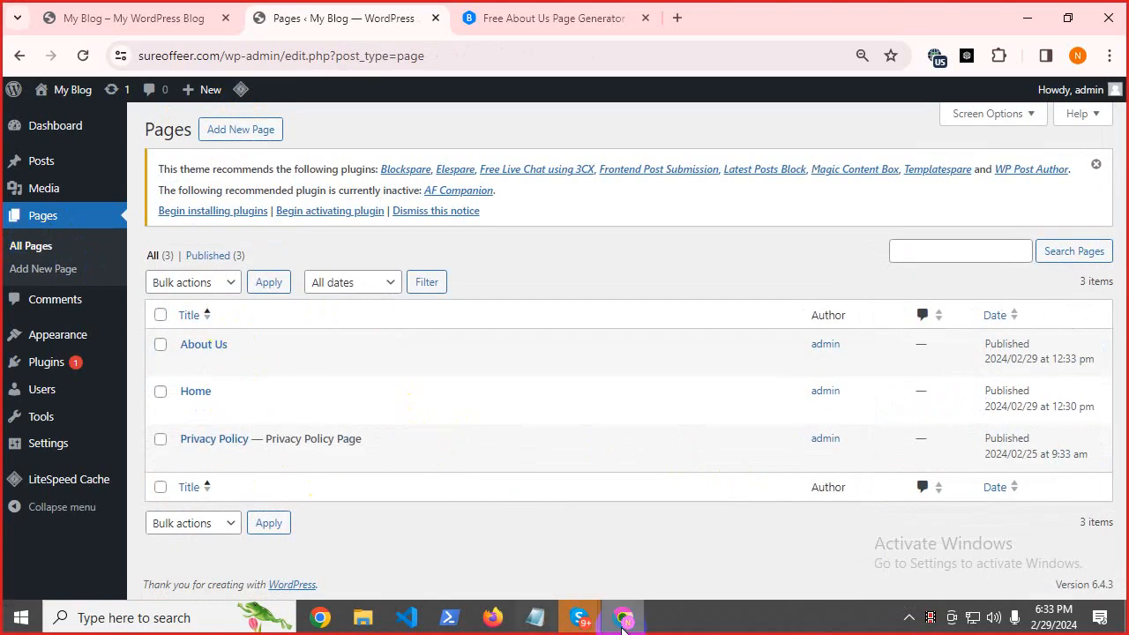
Copy 'Contact Us' from Notepad, search 'contact us generator', and open the BlogEarns generator result.
left_click(536, 617)
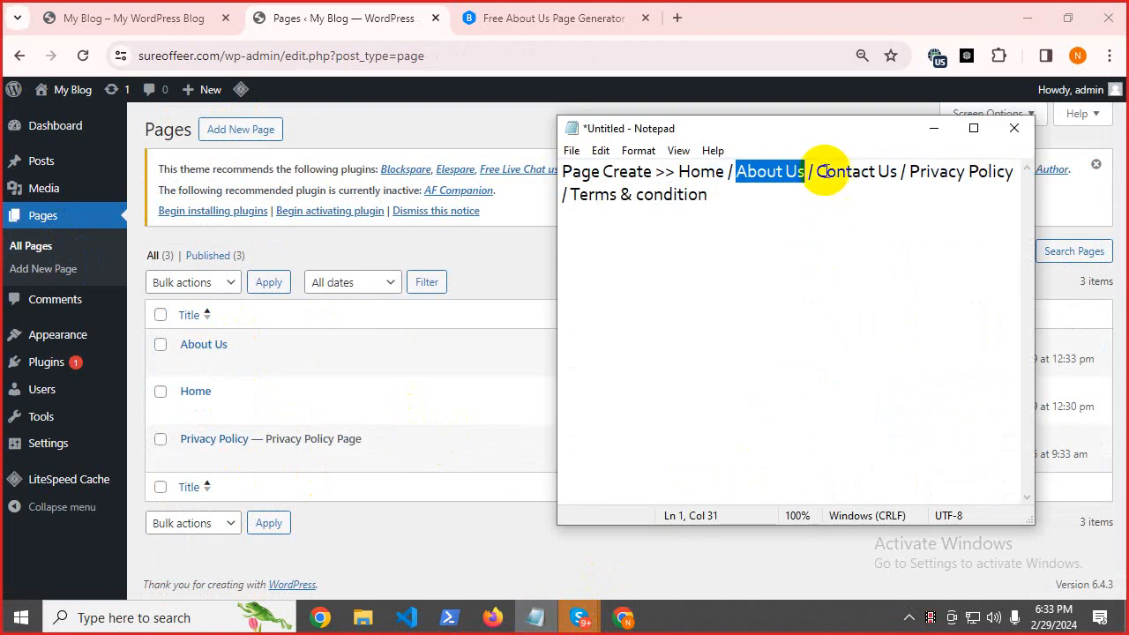
left_click_drag(818, 171, 895, 179)
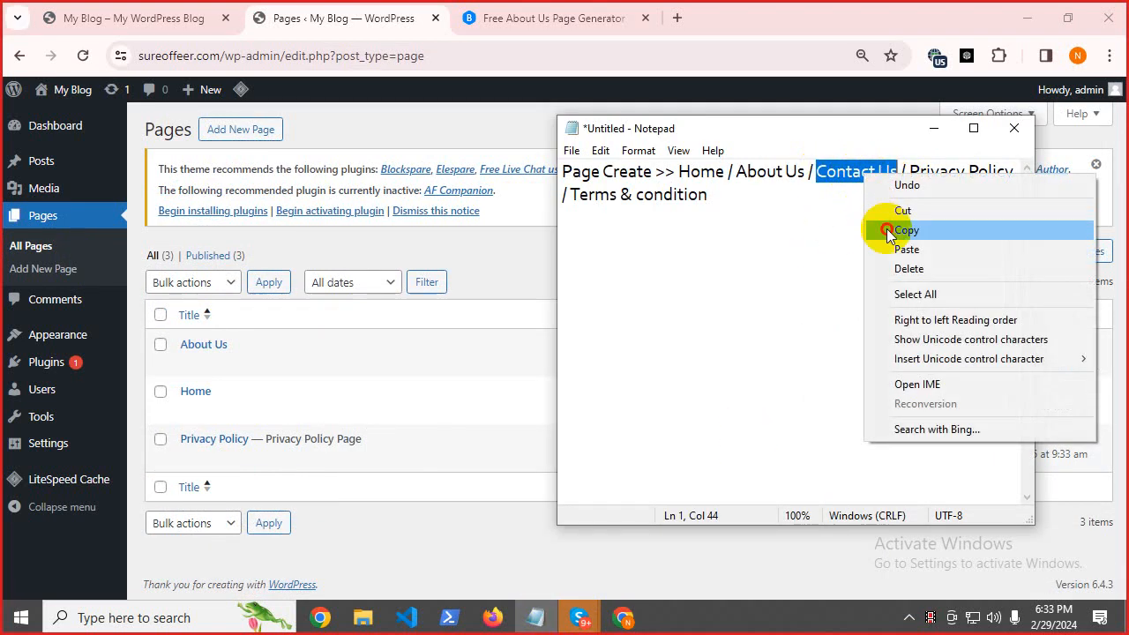
left_click(906, 230)
left_click(565, 18)
right_click(316, 56)
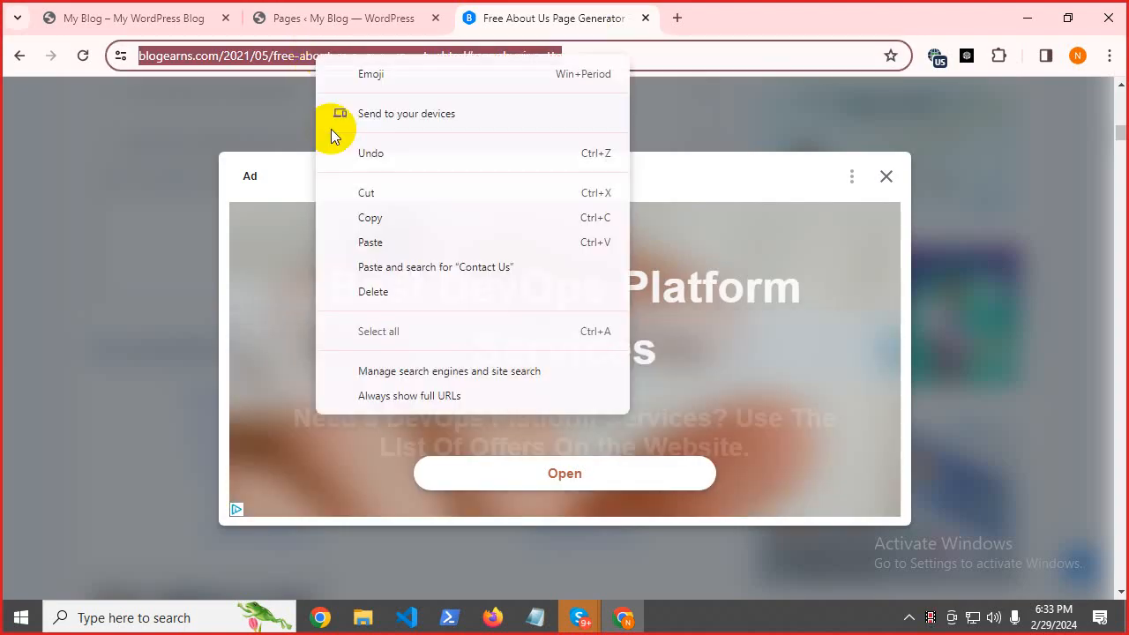
left_click(383, 242)
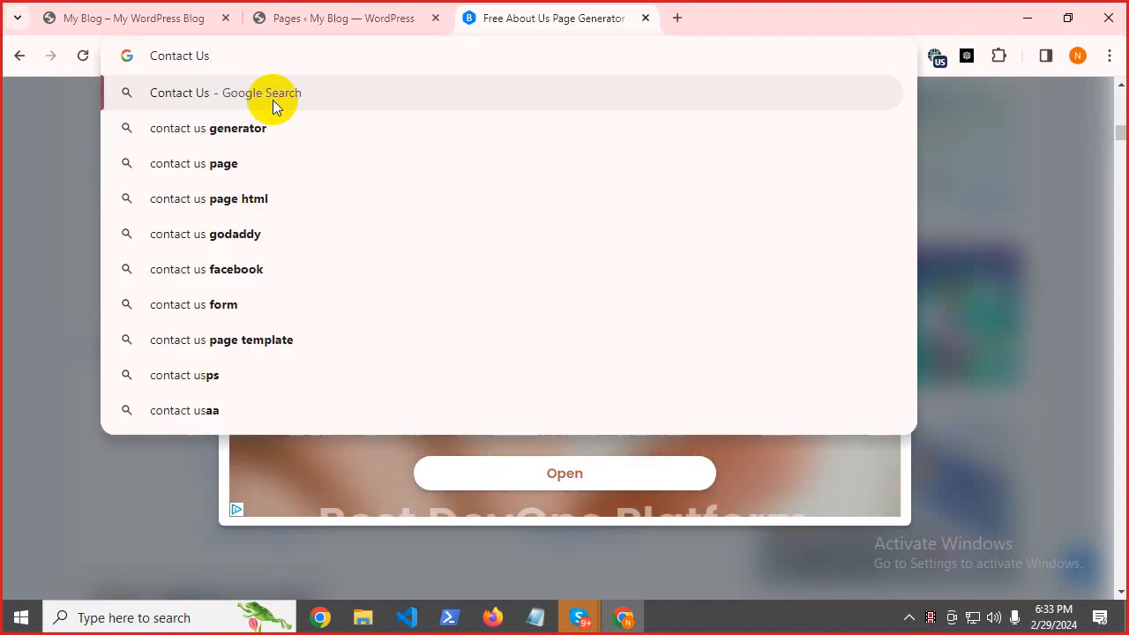
left_click(262, 119)
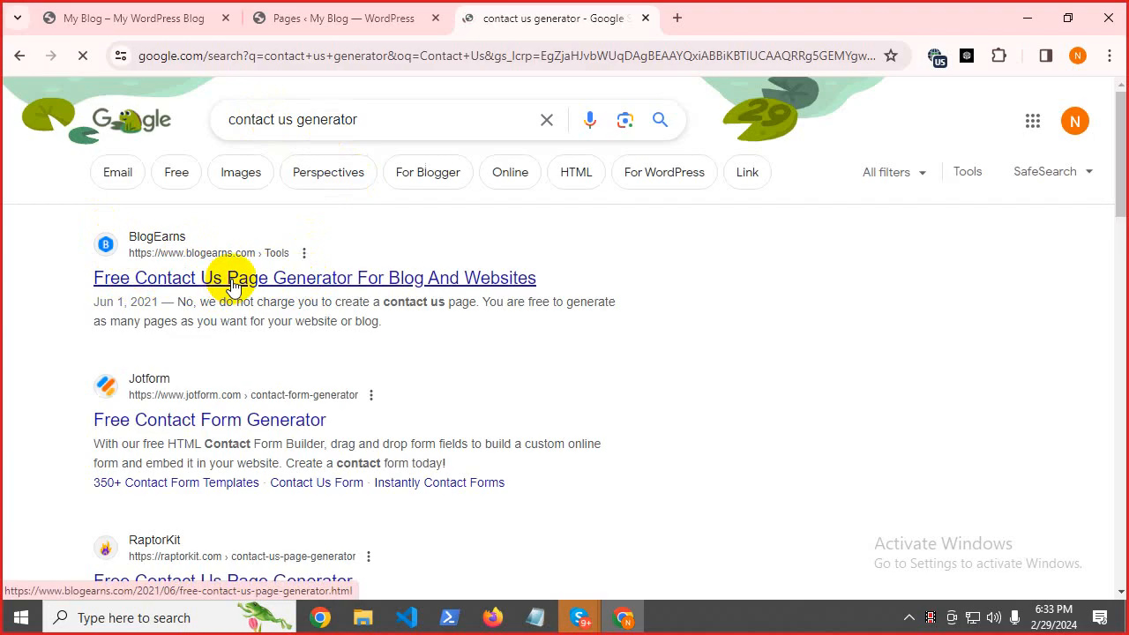
left_click(187, 280)
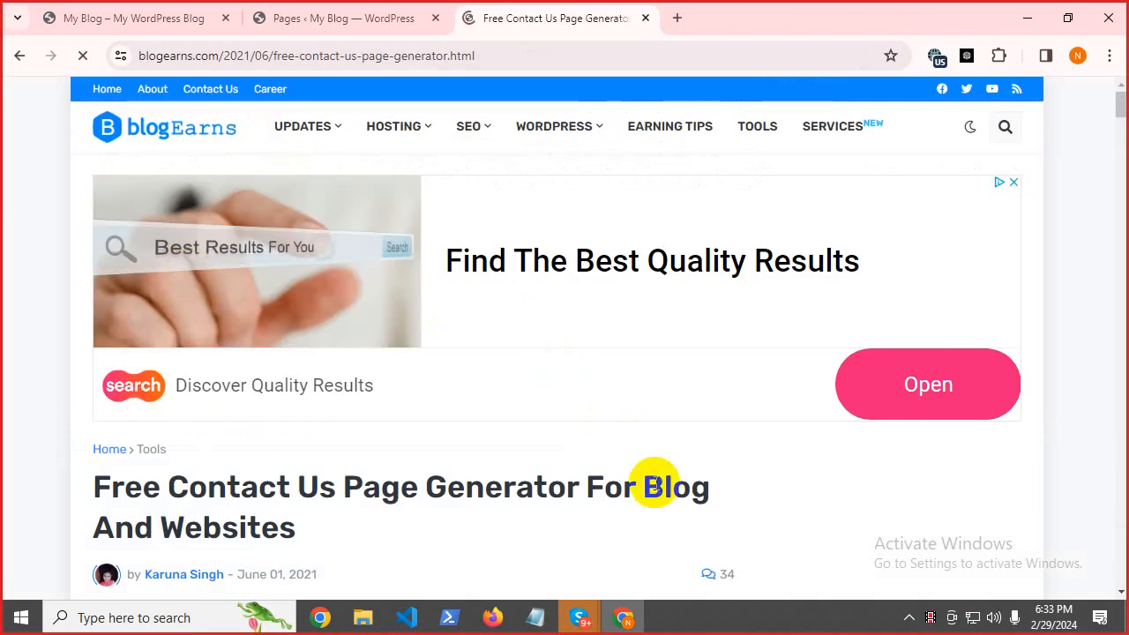
Enter the sureoffeer site name, copied from the WordPress address, as the contact generator's Website Name.
scroll(608, 449, "down", 5)
scroll(519, 430, "down", 5)
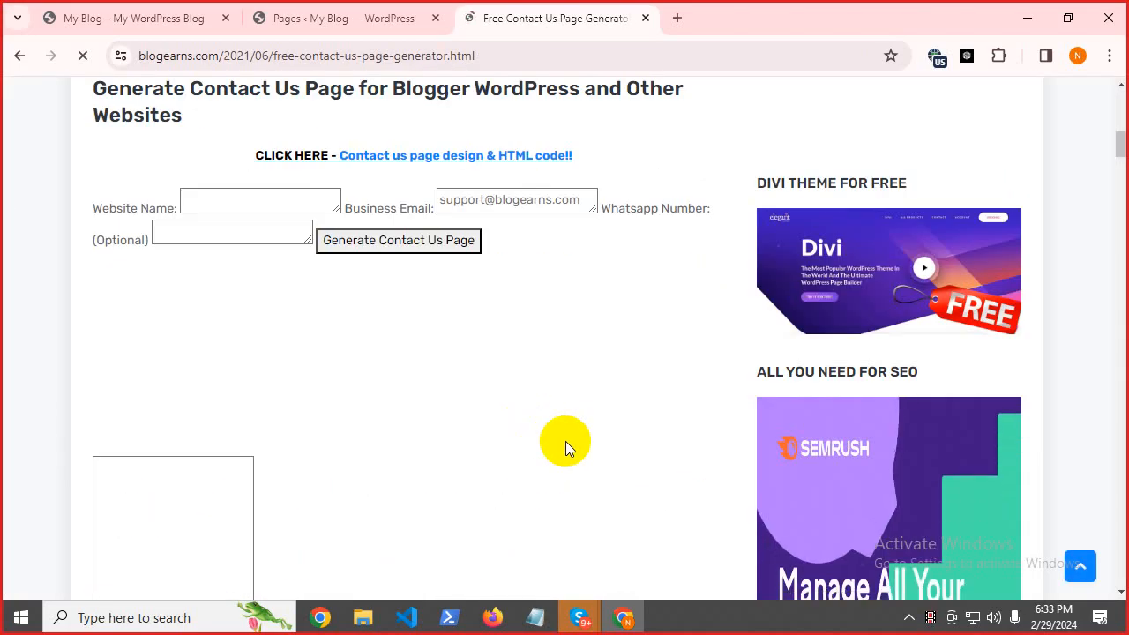
scroll(587, 419, "up", 10)
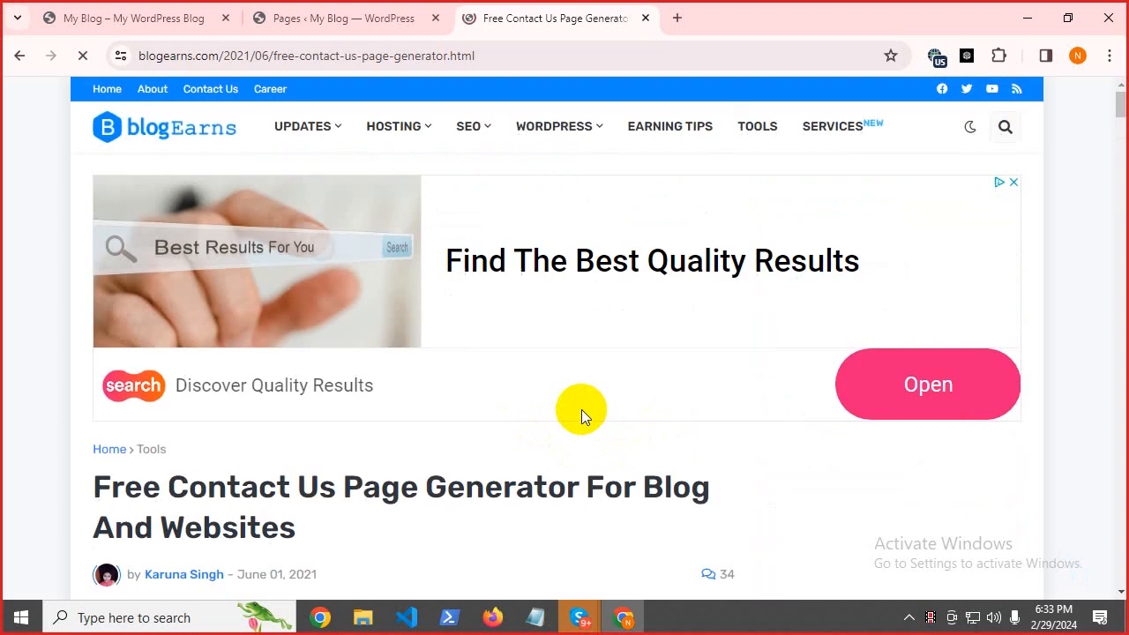
left_click_drag(1123, 101, 1114, 141)
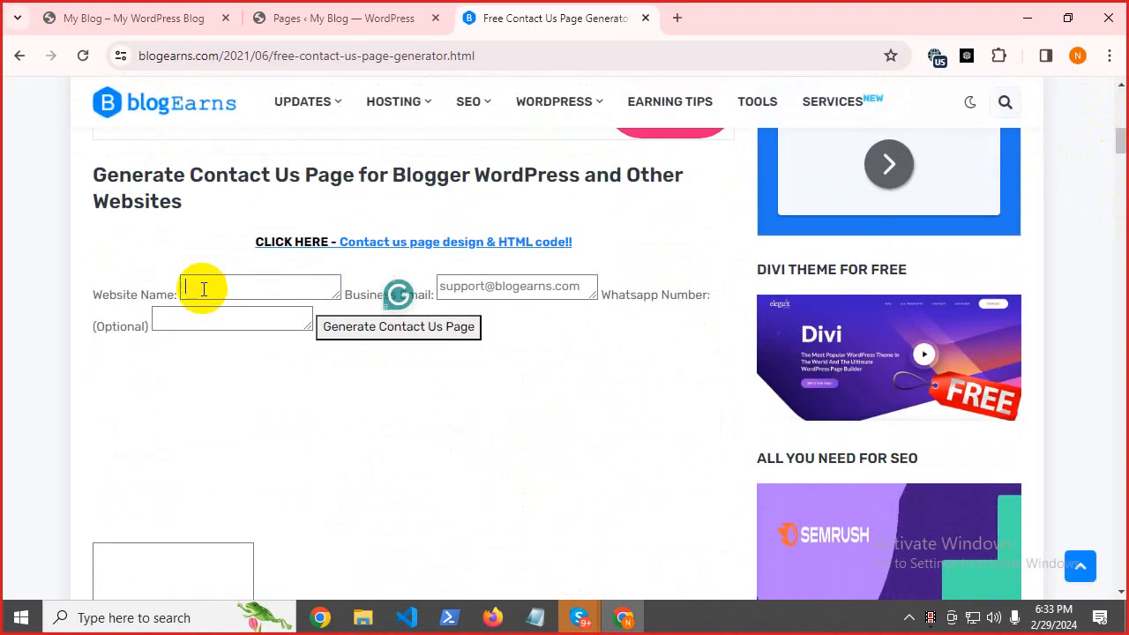
left_click(300, 17)
double_click(185, 55)
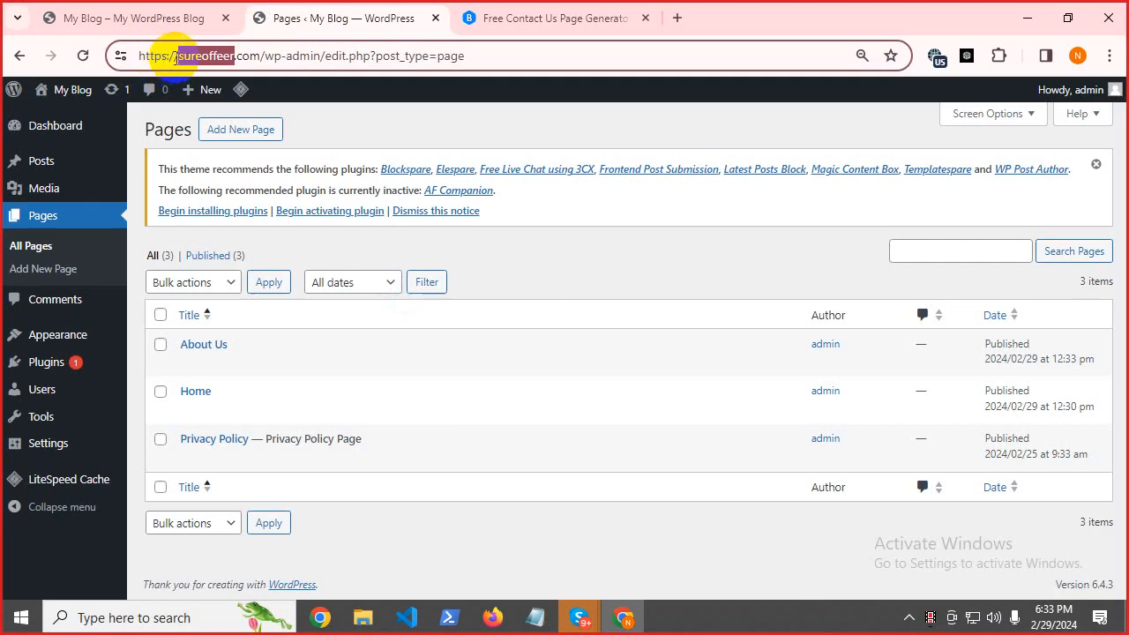
right_click(199, 67)
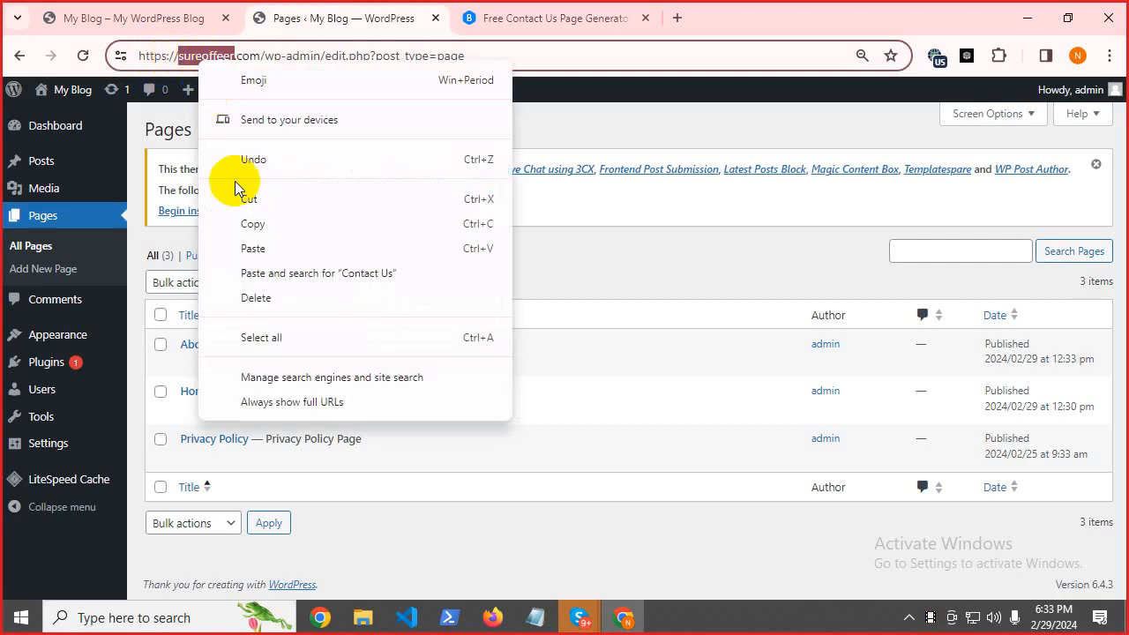
left_click(255, 224)
left_click(542, 18)
left_click(251, 282)
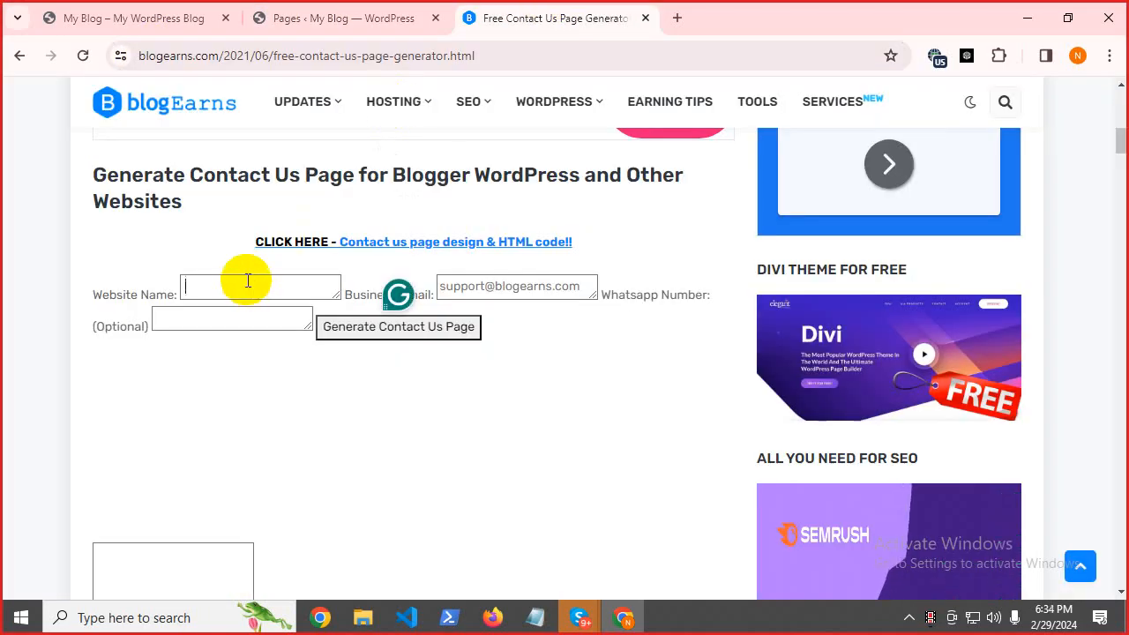
key("ctrl+v")
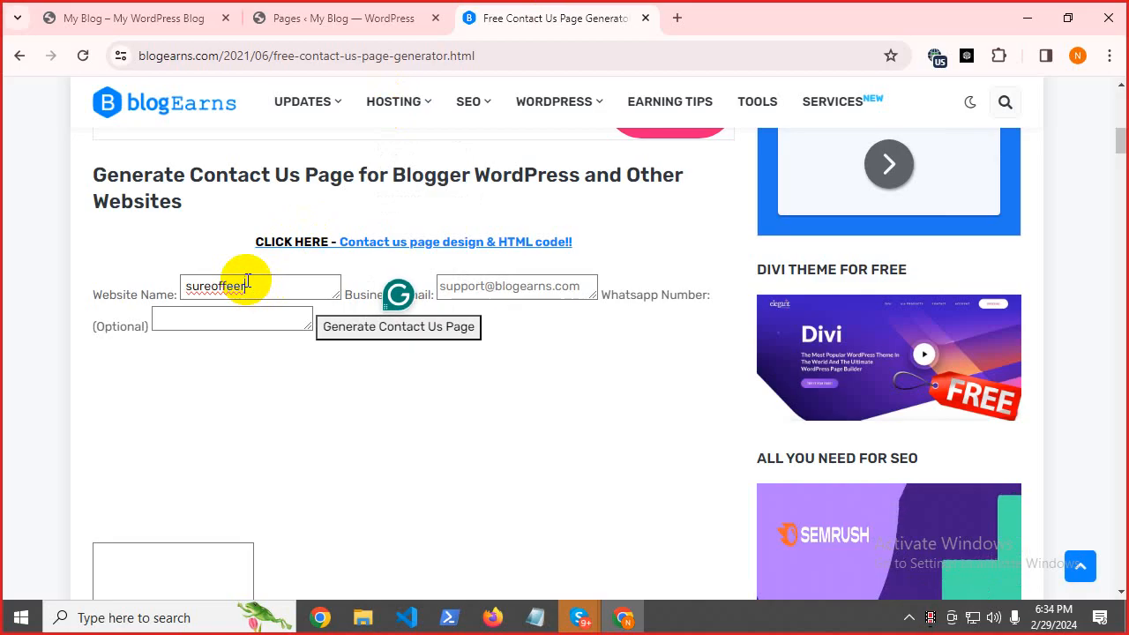
type(".com")
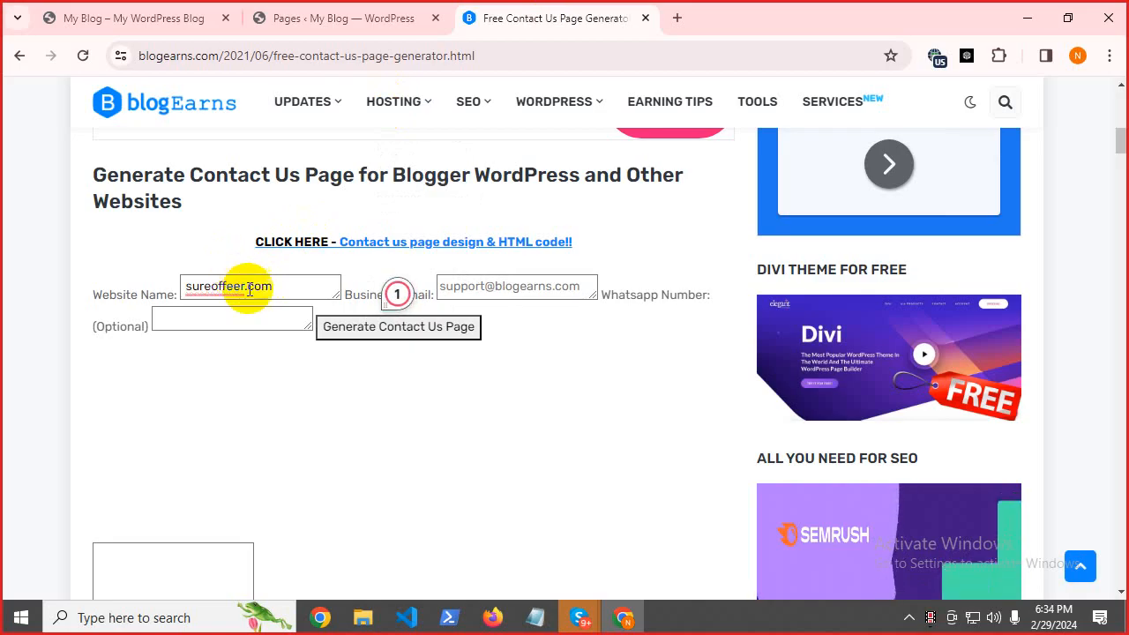
Fill in the business e-mail, then generate and copy the Contact Us page HTML.
left_click(497, 291)
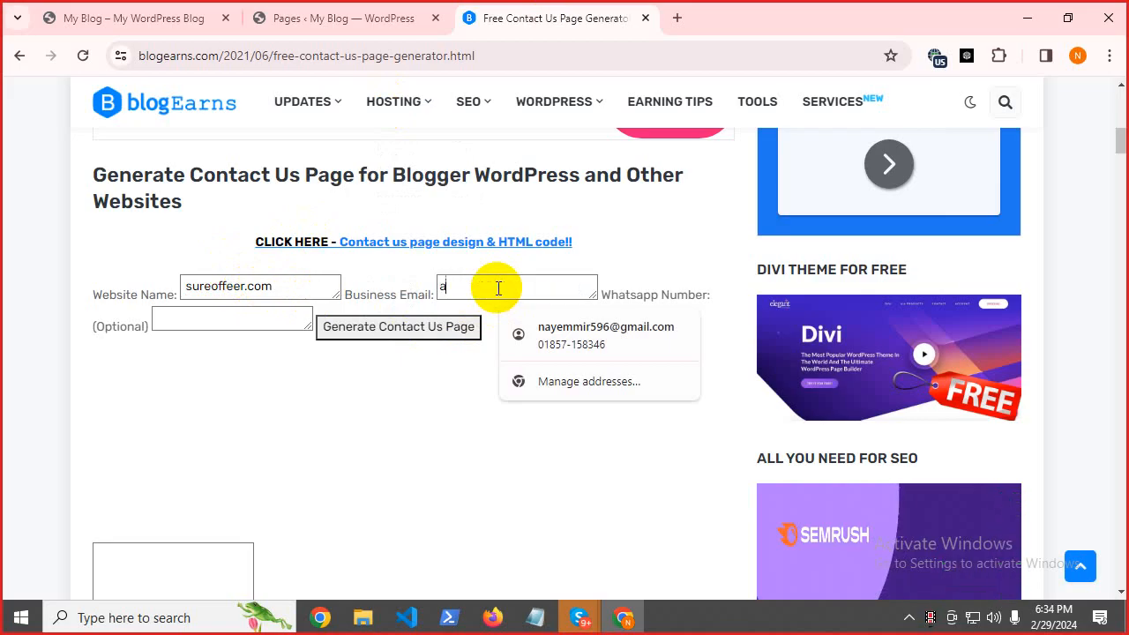
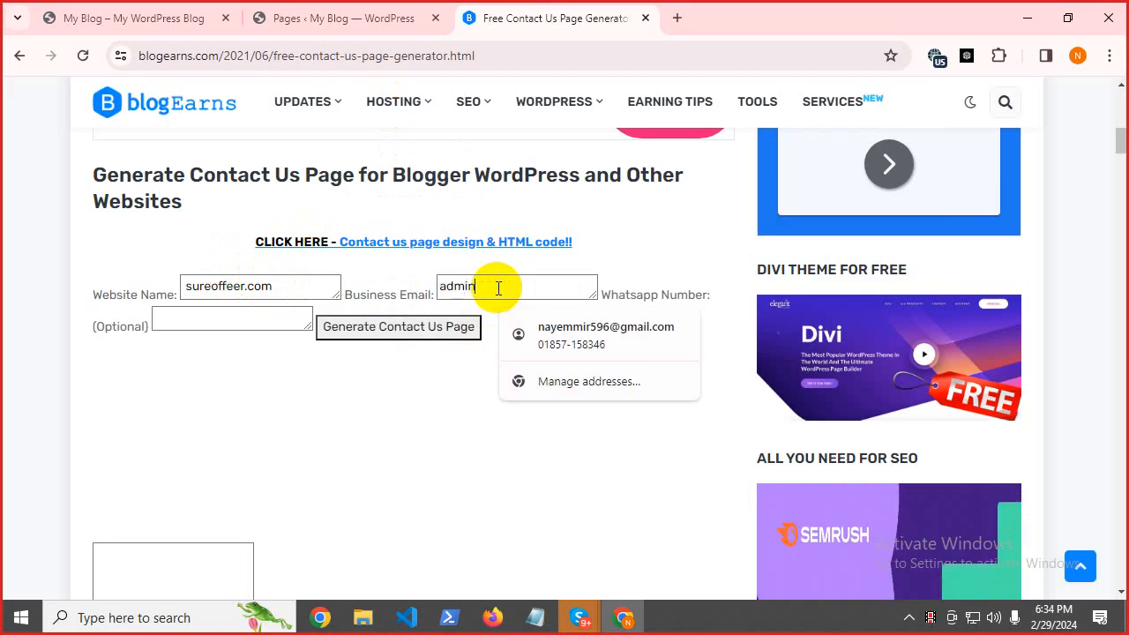
key("ctrl+shift+Tab")
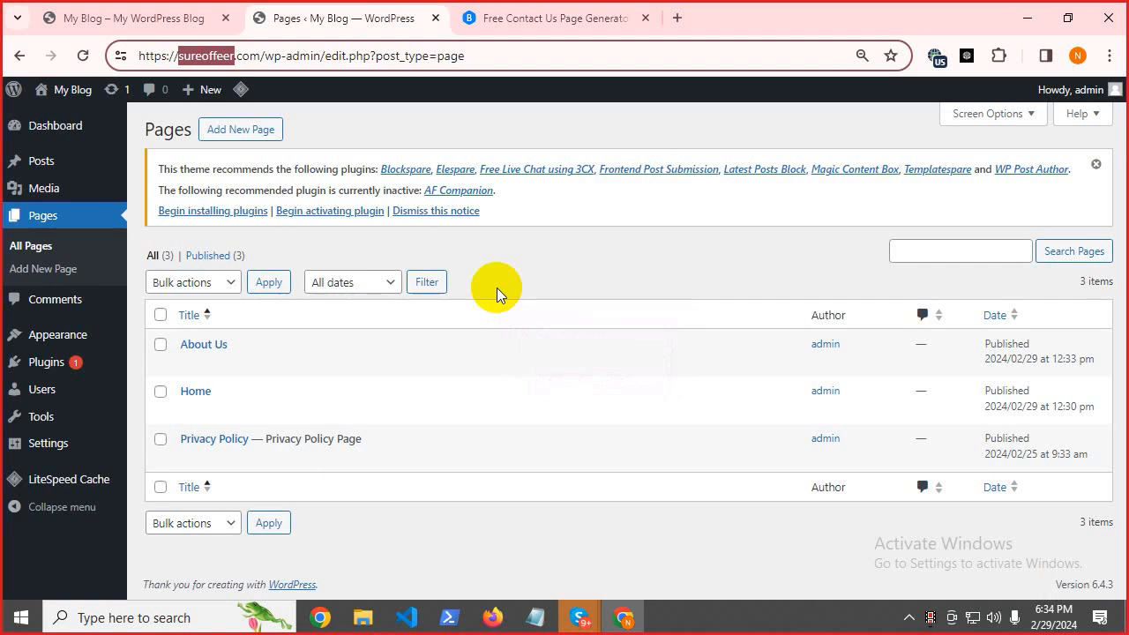
left_click(497, 7)
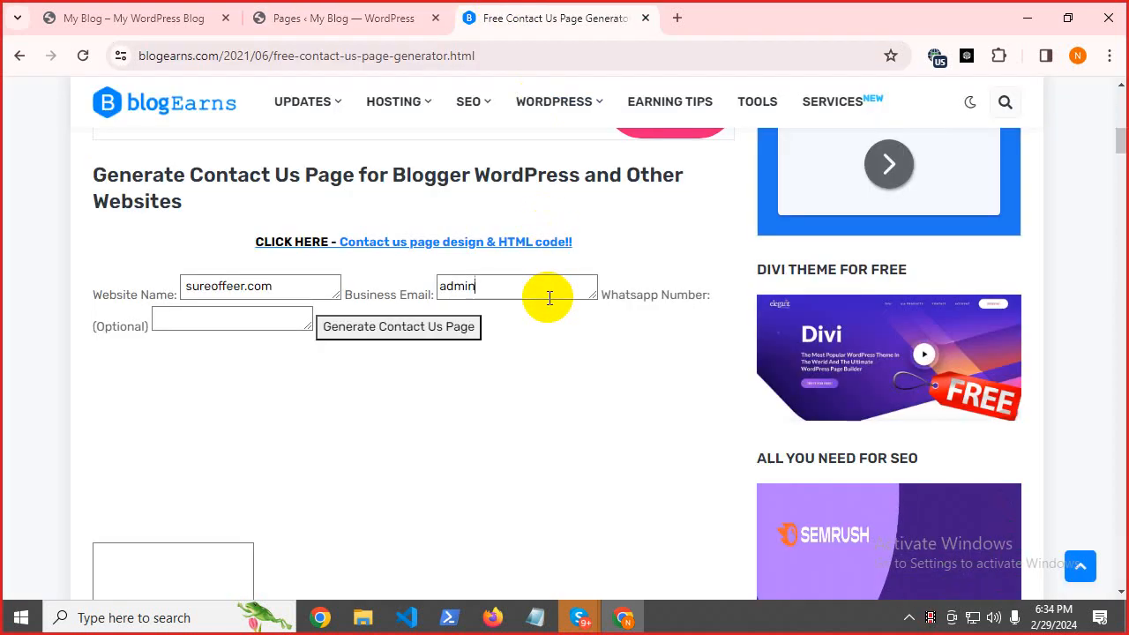
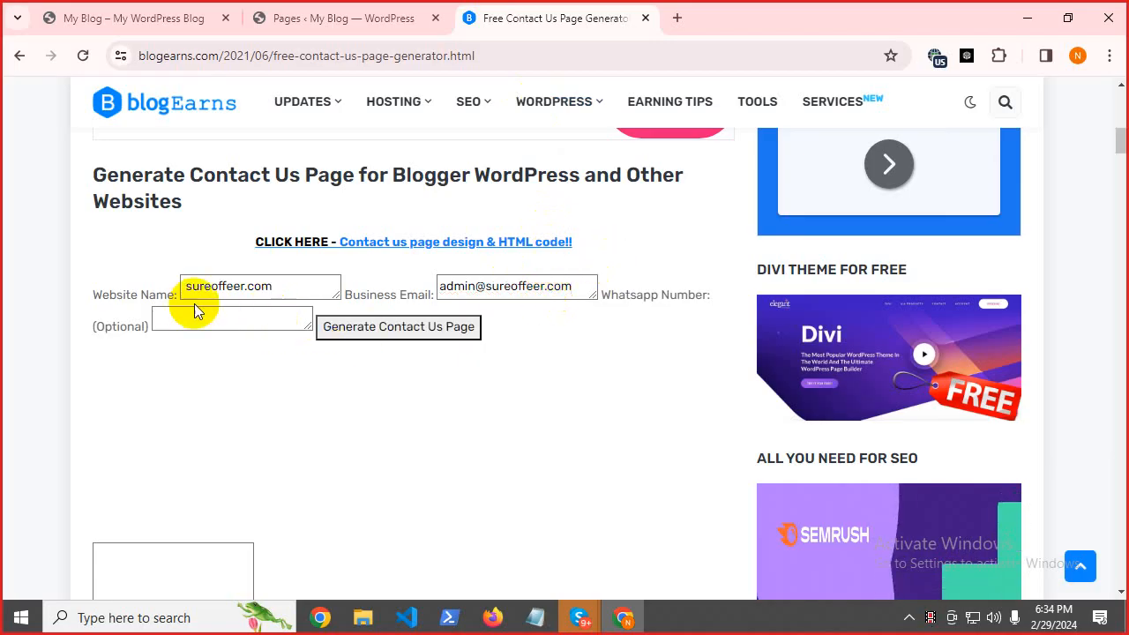
left_click(385, 335)
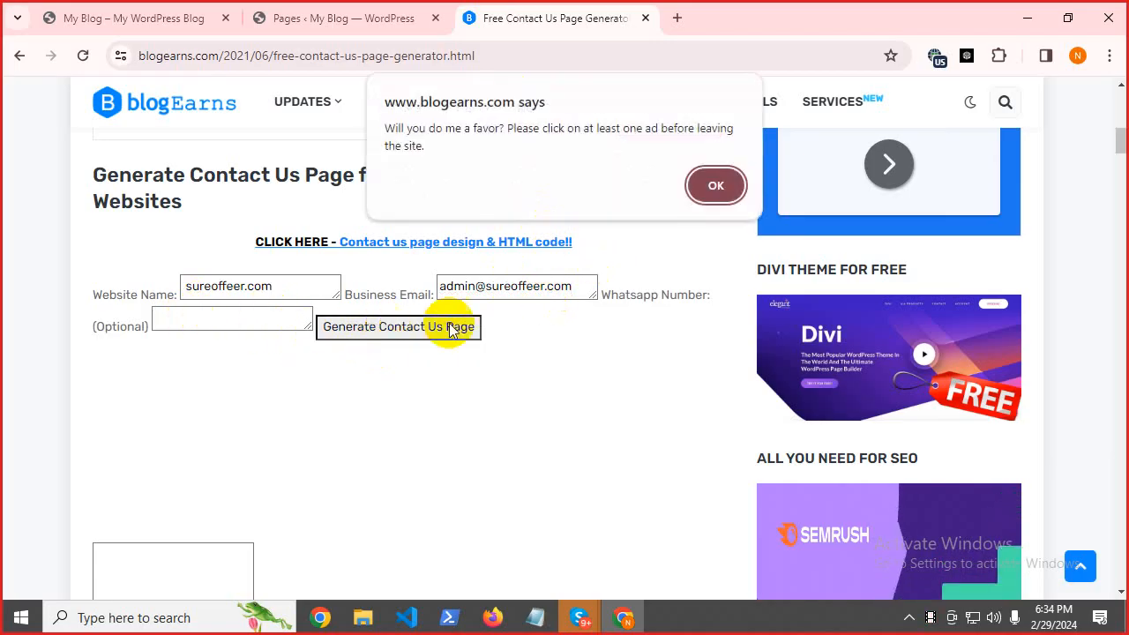
left_click(712, 183)
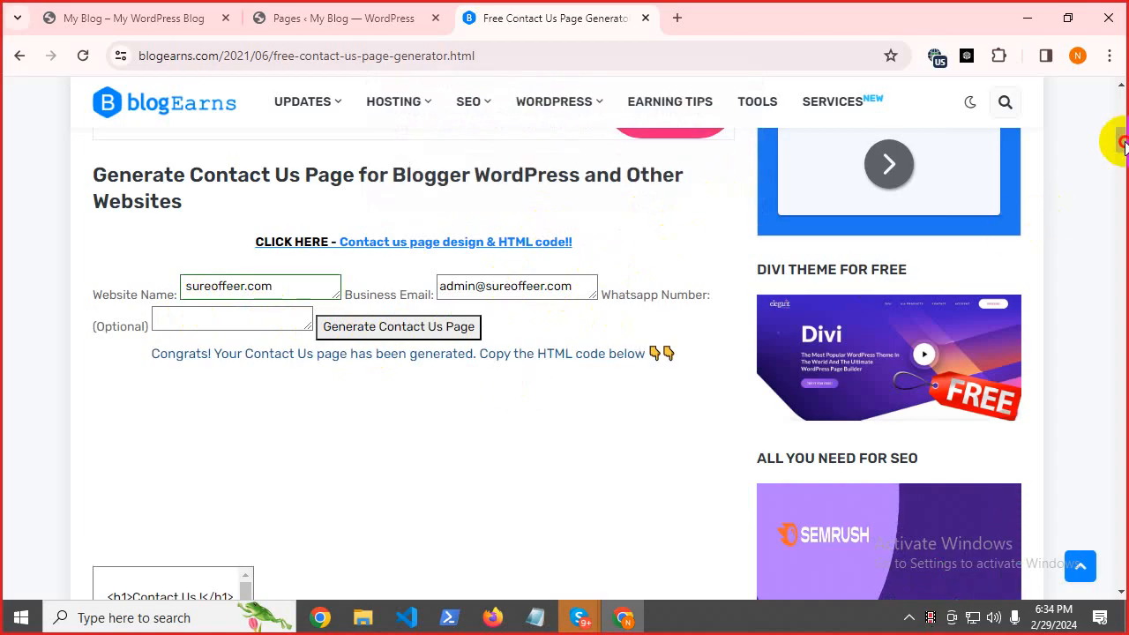
left_click_drag(1119, 140, 1119, 155)
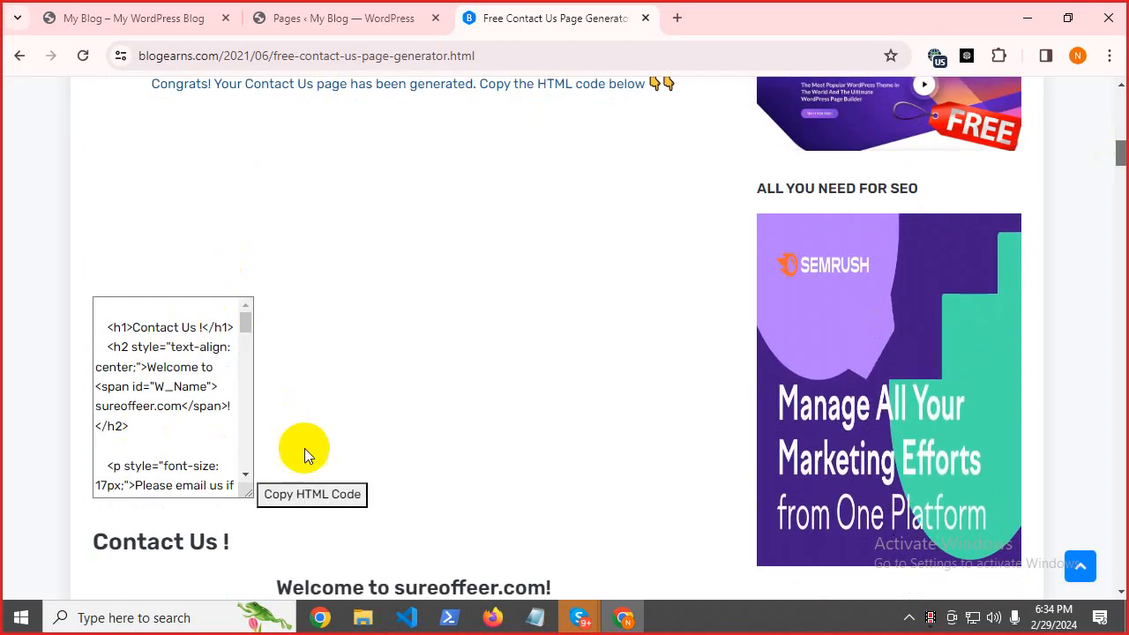
left_click(292, 499)
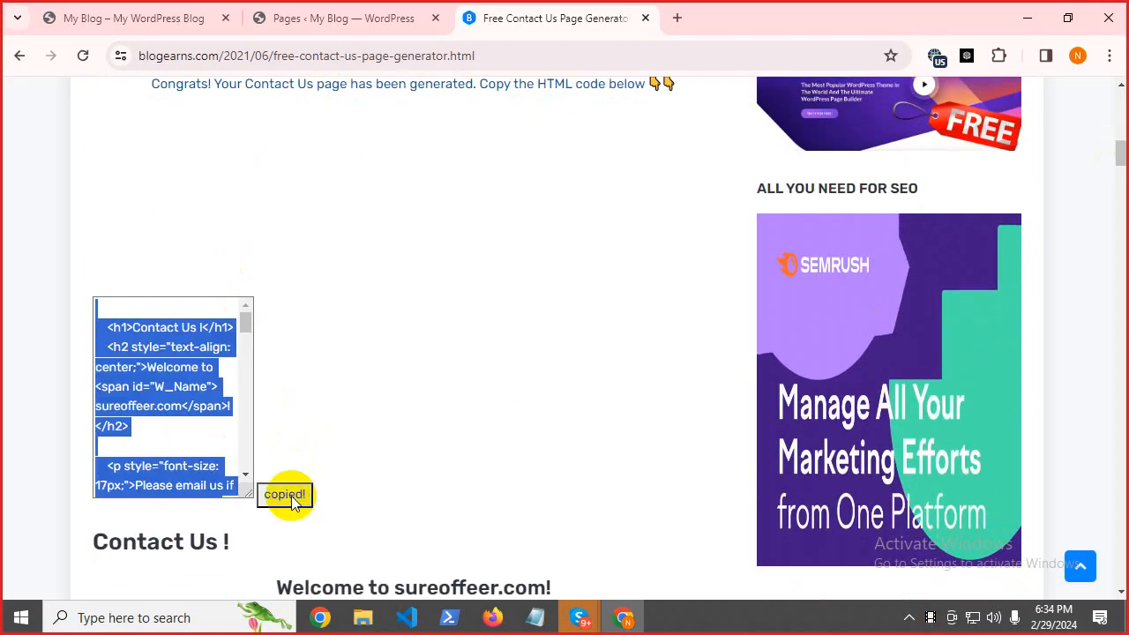
left_click(348, 10)
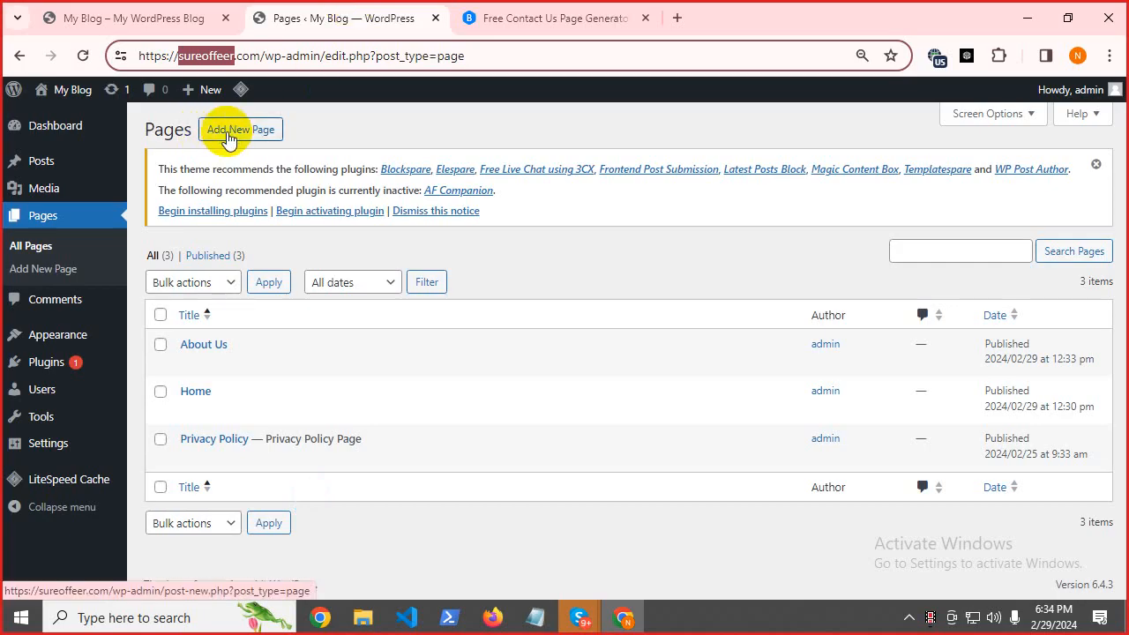
Start a new page and paste the contact page HTML through the Text editor.
left_click(227, 133)
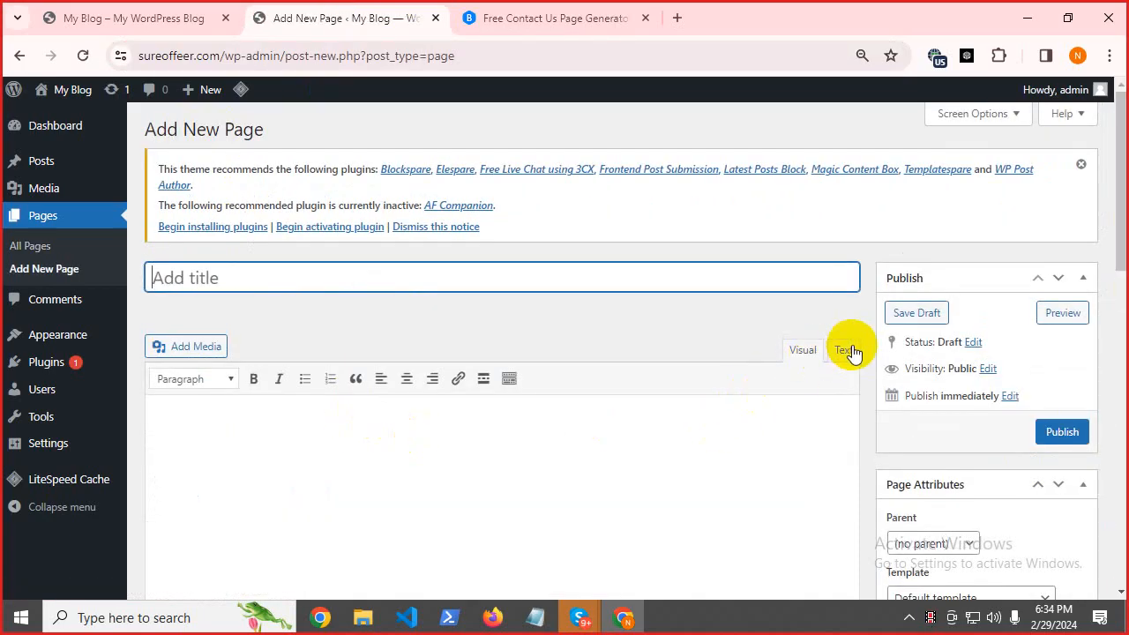
left_click(844, 351)
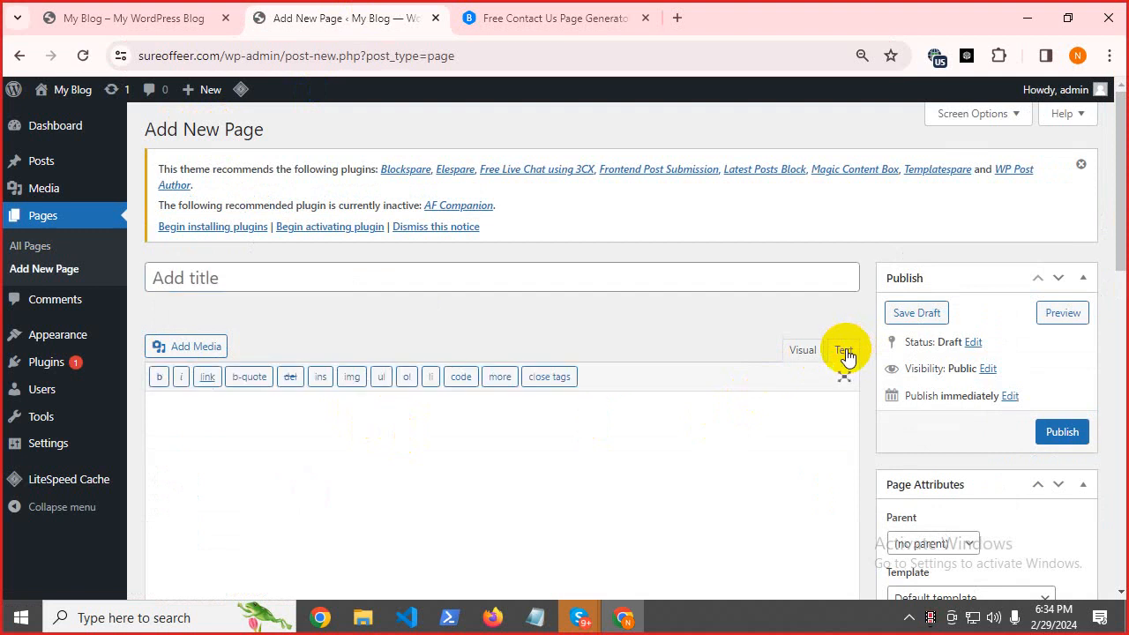
key("ctrl+v")
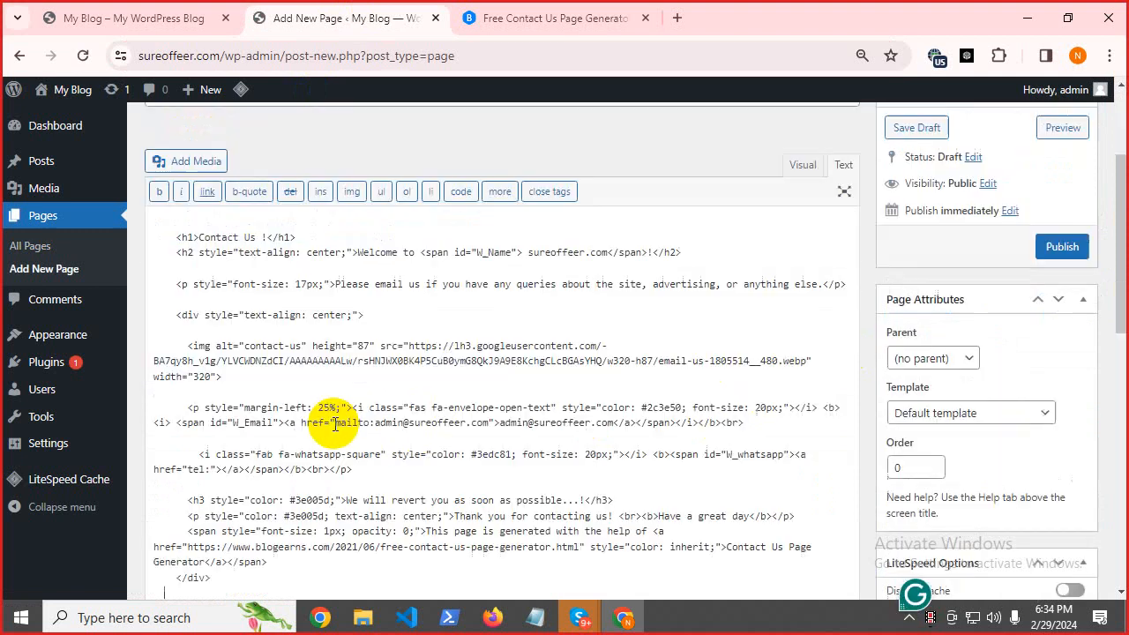
scroll(735, 353, "up", 3)
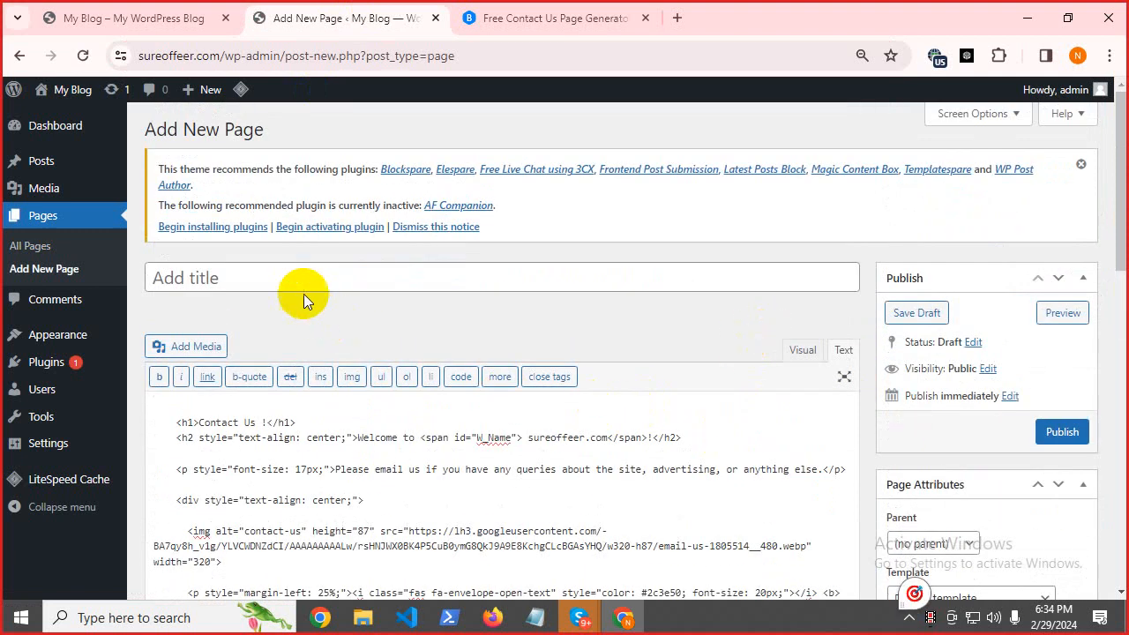
left_click(802, 352)
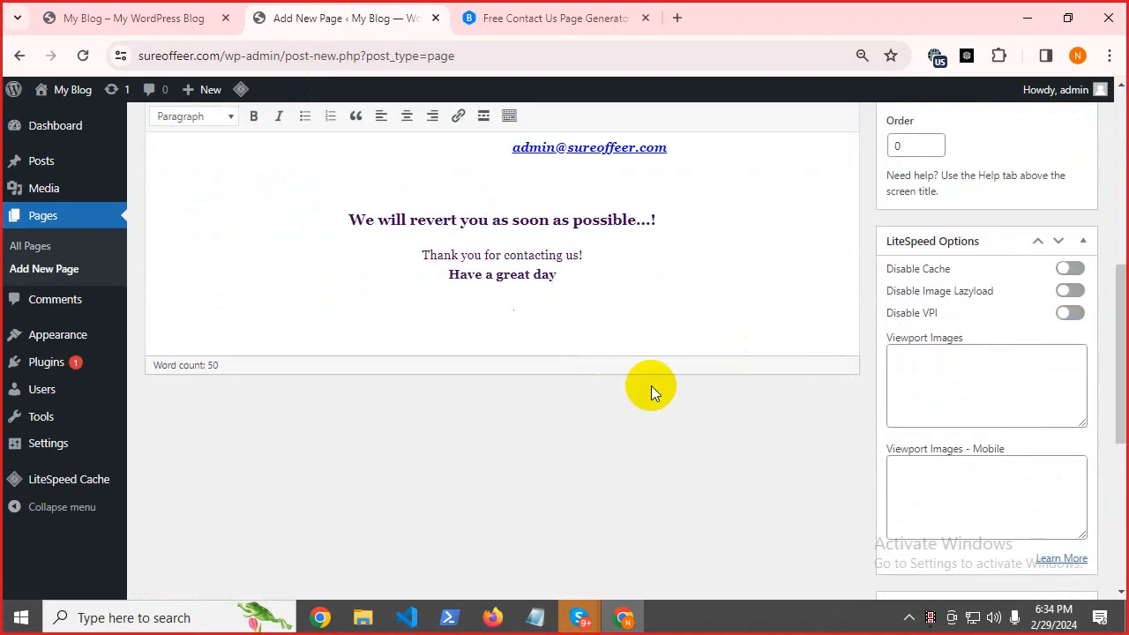
scroll(618, 361, "up", 5)
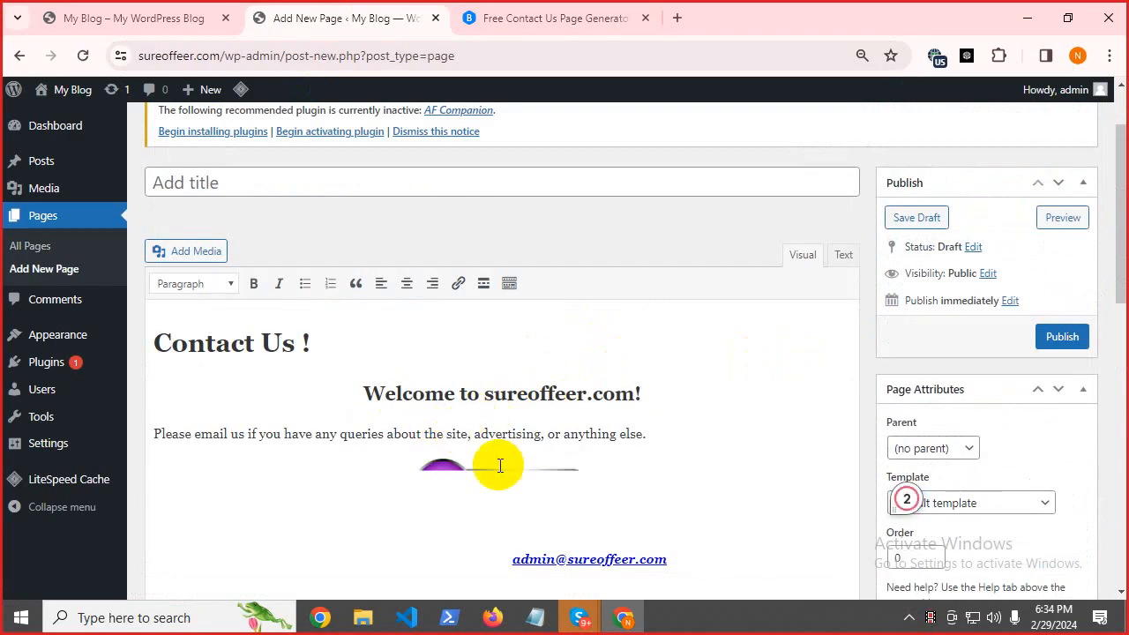
Move the 'Contact Us !' heading into the page title, trimmed to 'Contact Us'.
left_click_drag(317, 344, 159, 319)
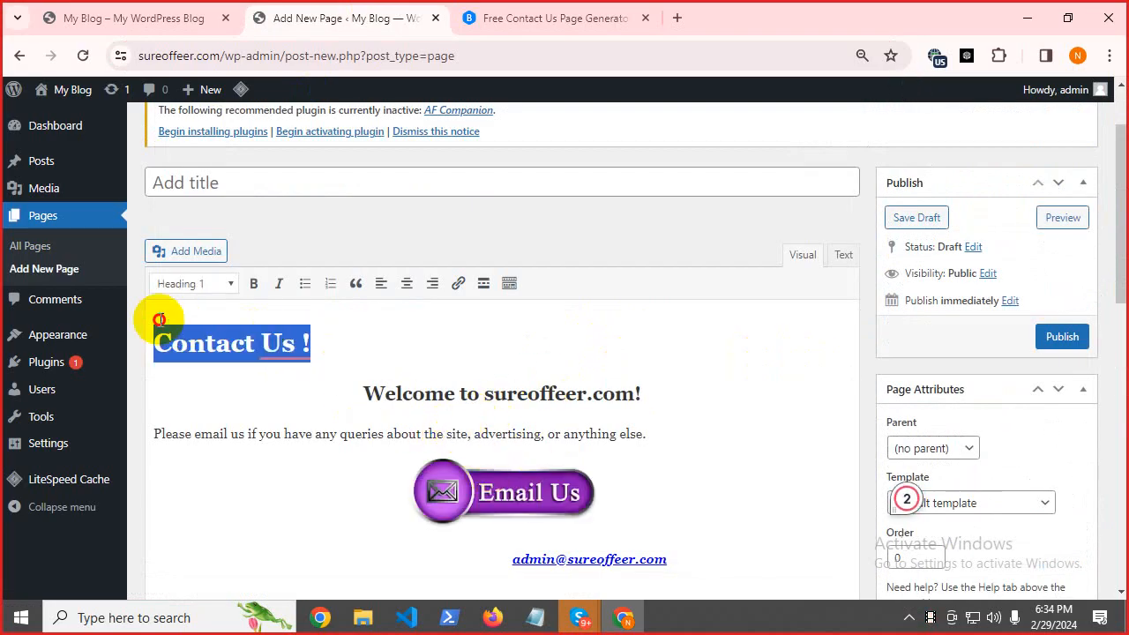
right_click(227, 351)
left_click(283, 111)
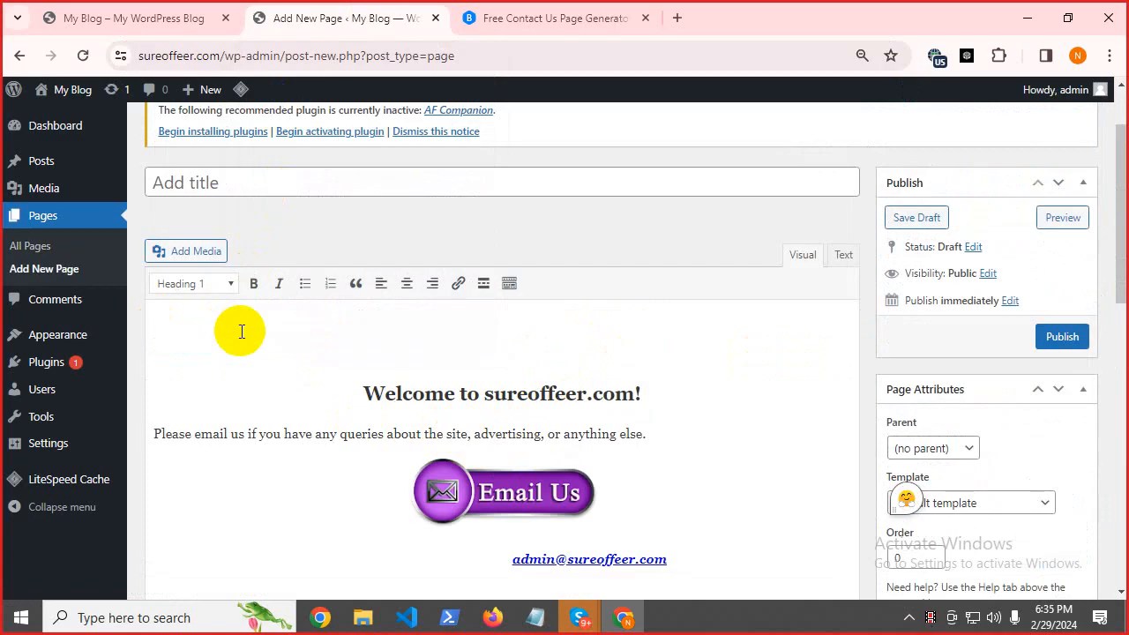
key("Delete")
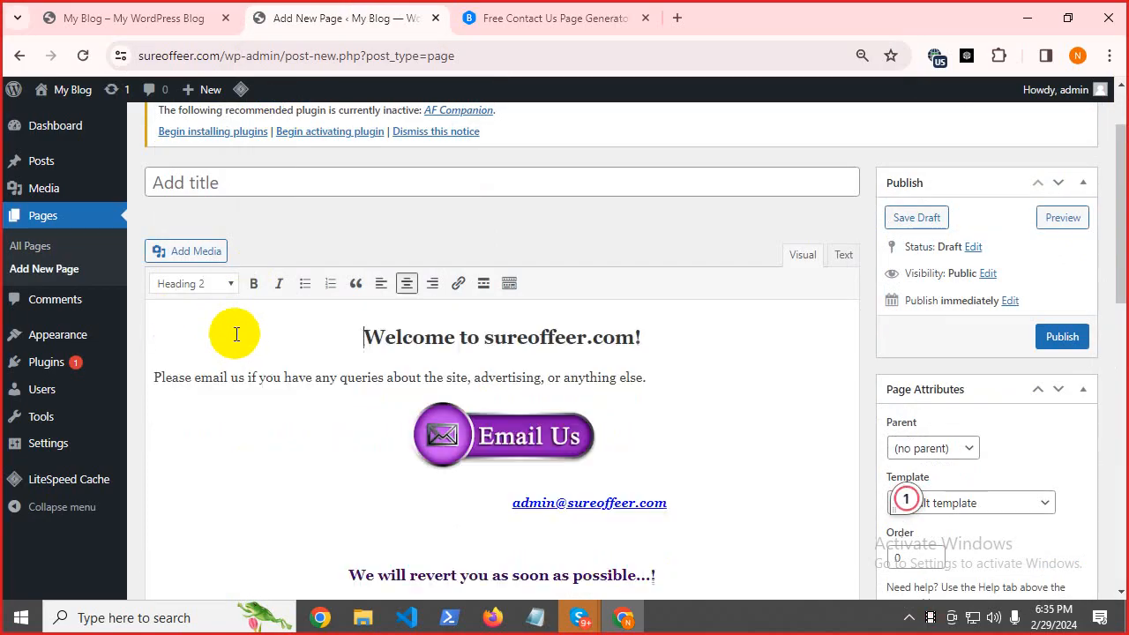
left_click(203, 190)
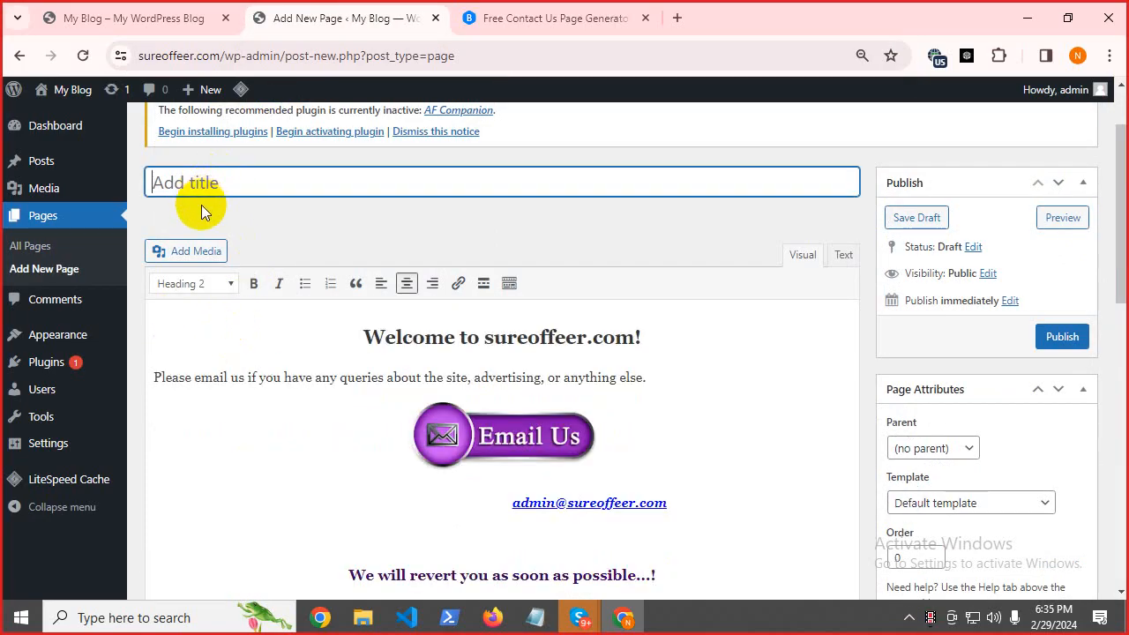
key("ctrl+v")
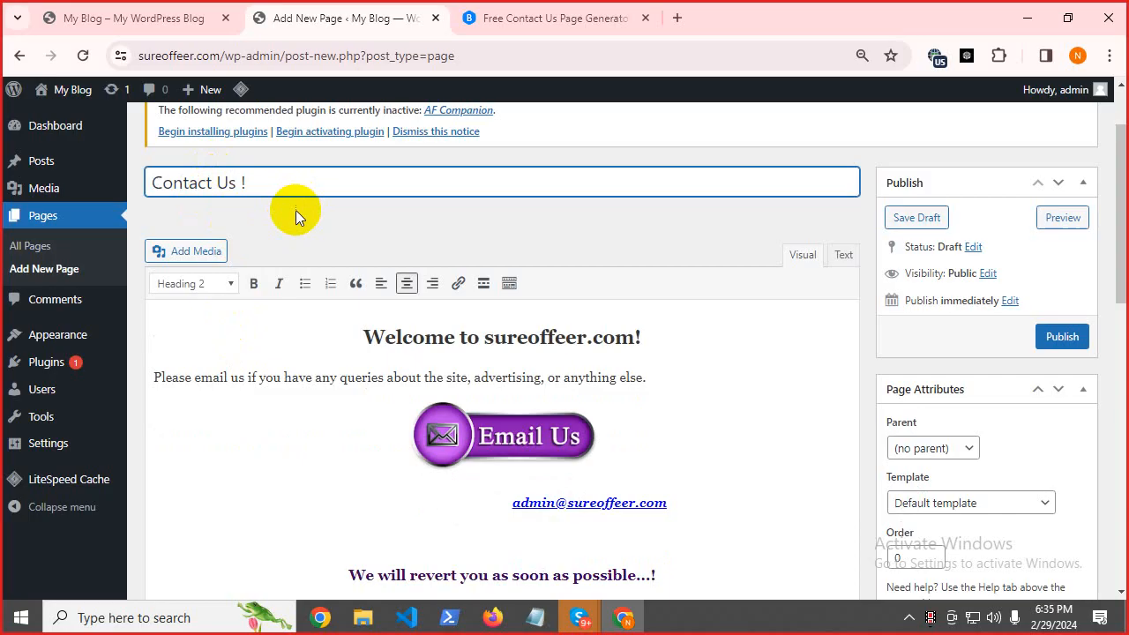
key("BackSpace")
left_click(376, 239)
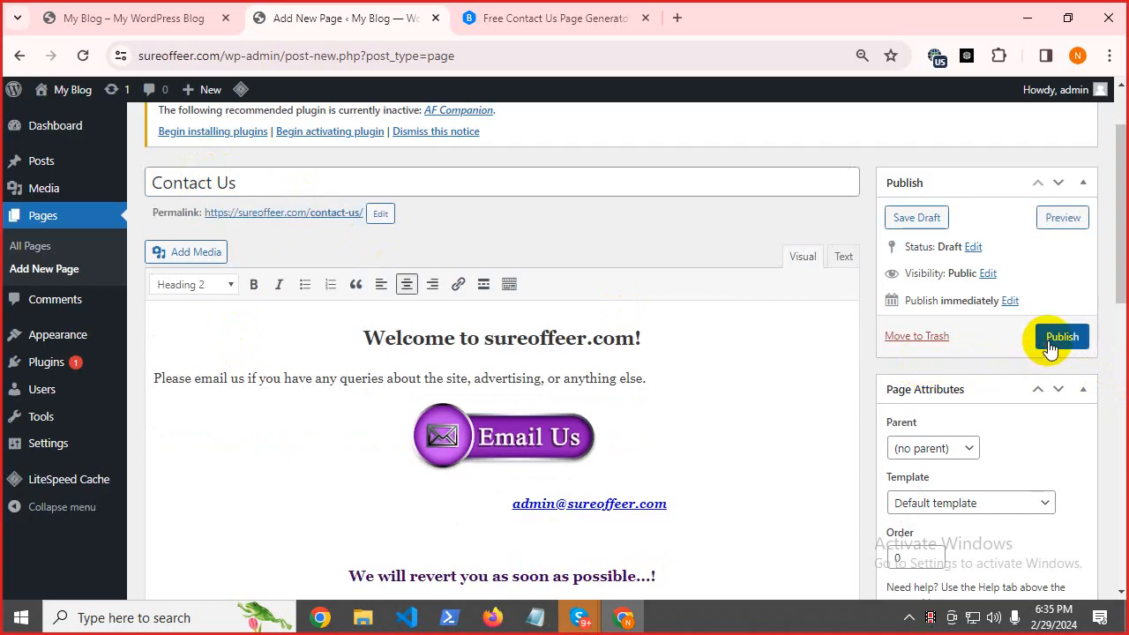
Publish the Contact Us page and bring the Notepad page checklist back to the front.
left_click(1049, 344)
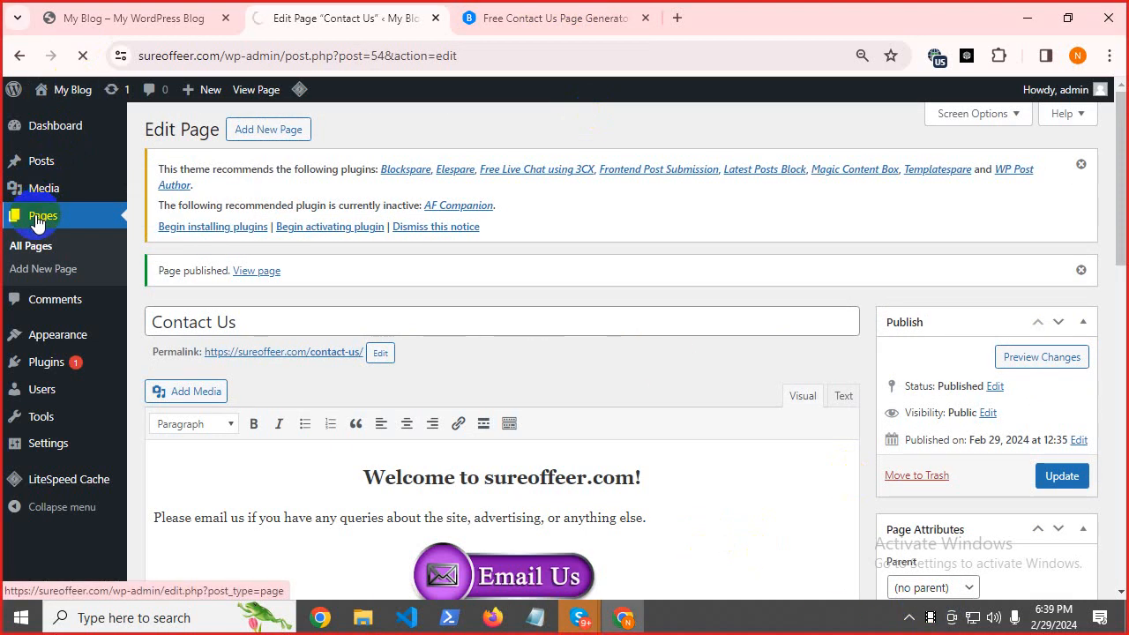
left_click(536, 617)
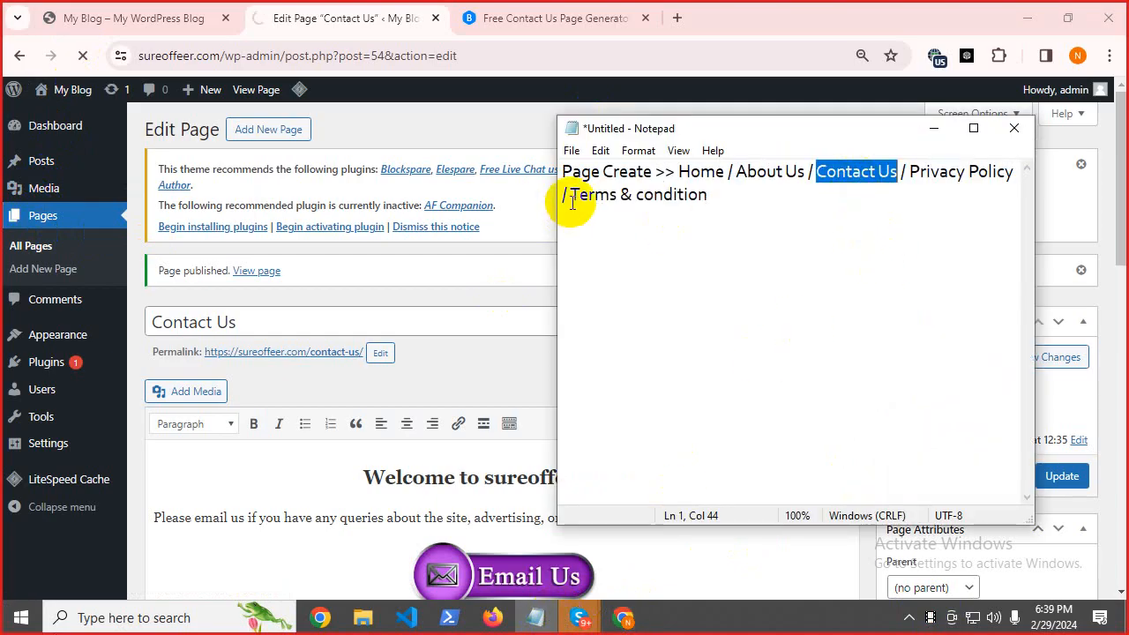
Copy 'Terms & condition' from Notepad and search Google for 'terms & conditions generator'.
left_click_drag(572, 201, 744, 235)
right_click(684, 192)
left_click(716, 249)
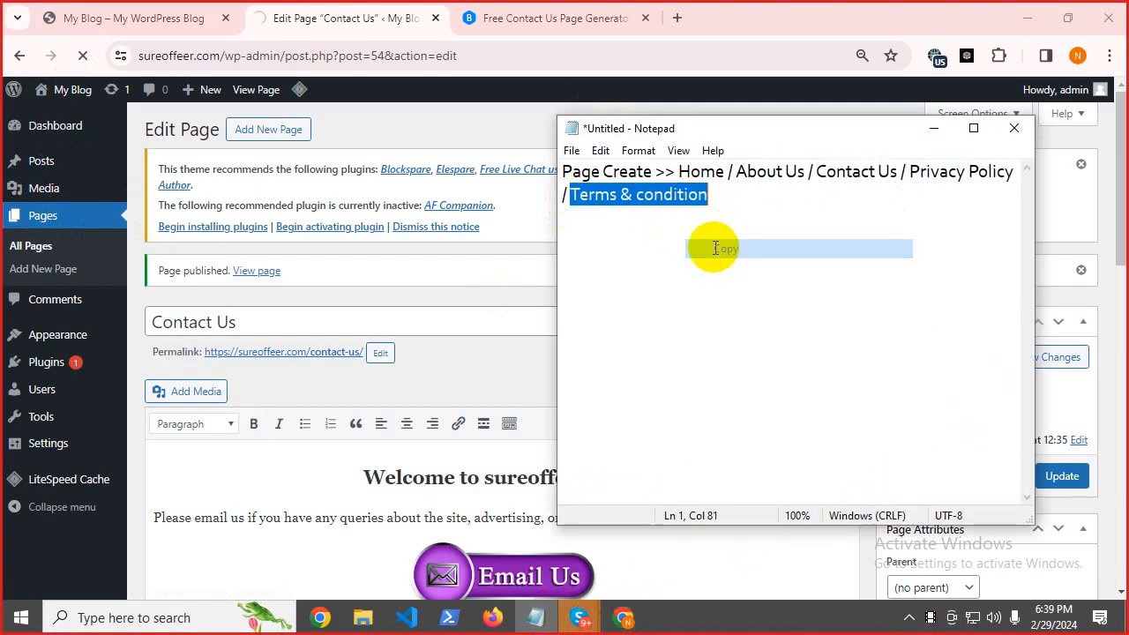
left_click(608, 15)
left_click(410, 56)
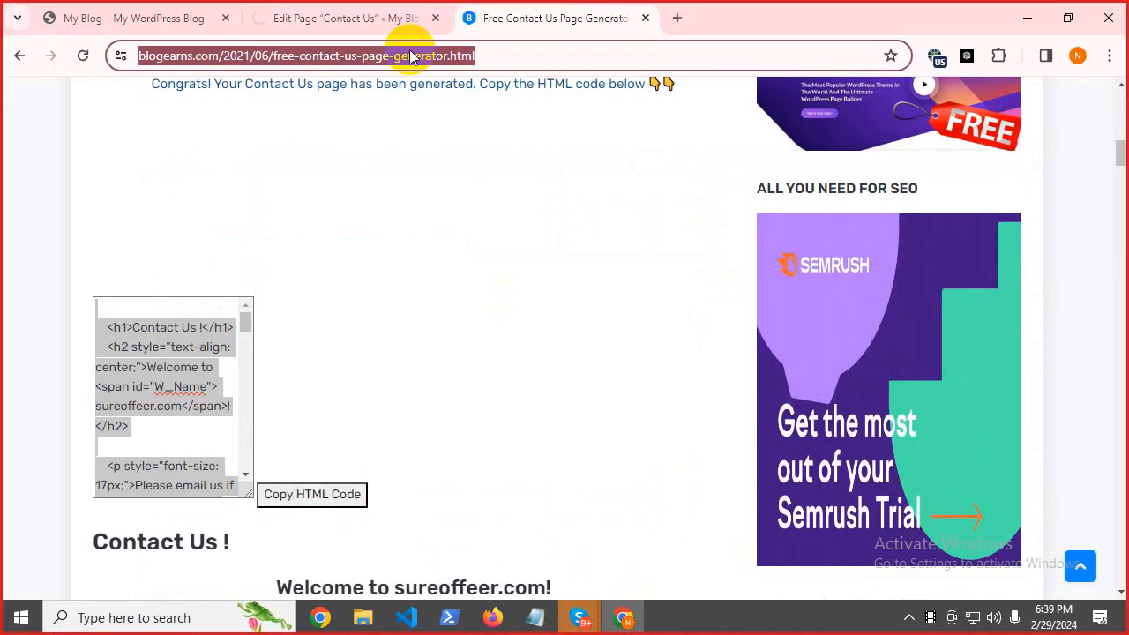
key("ctrl+v")
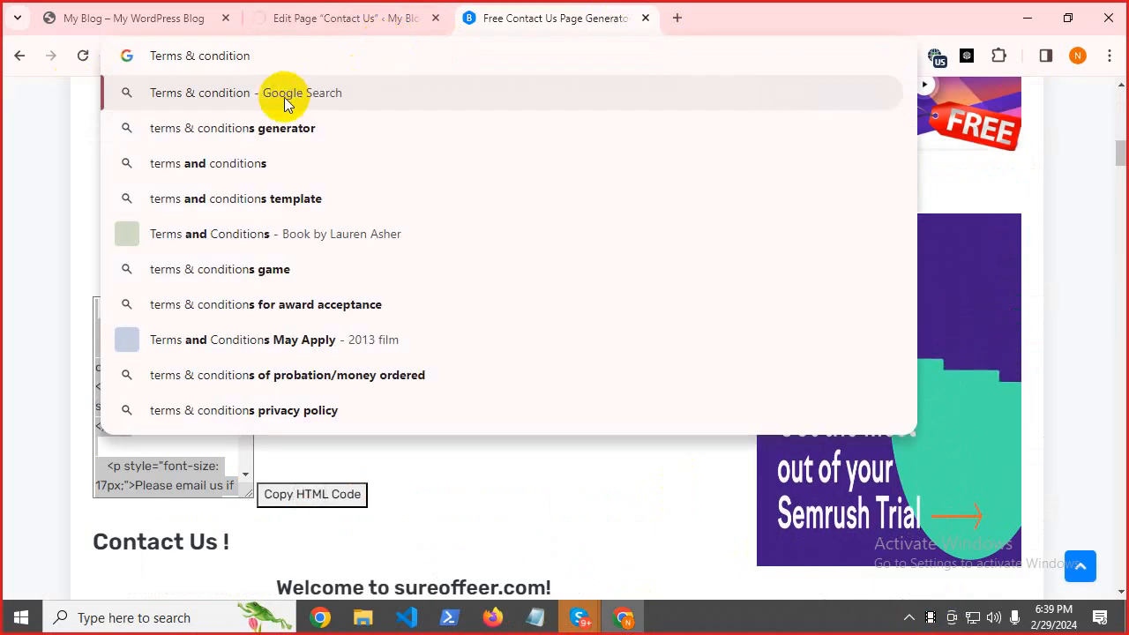
left_click(266, 126)
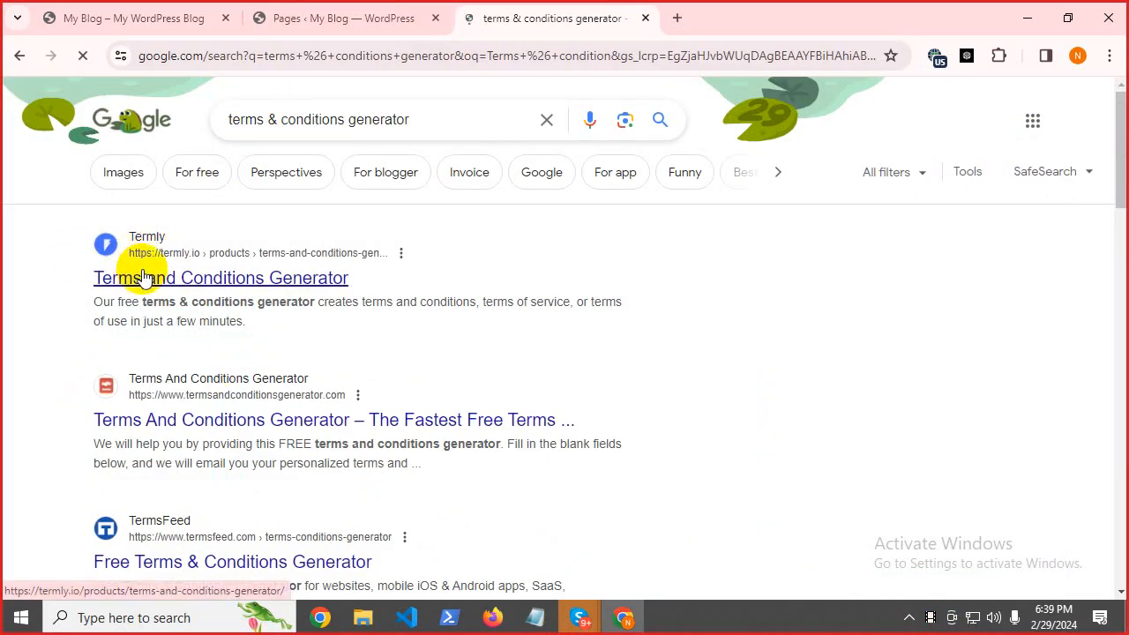
Look over Termly's Terms and Conditions Generator, then return to the search results.
left_click(144, 278)
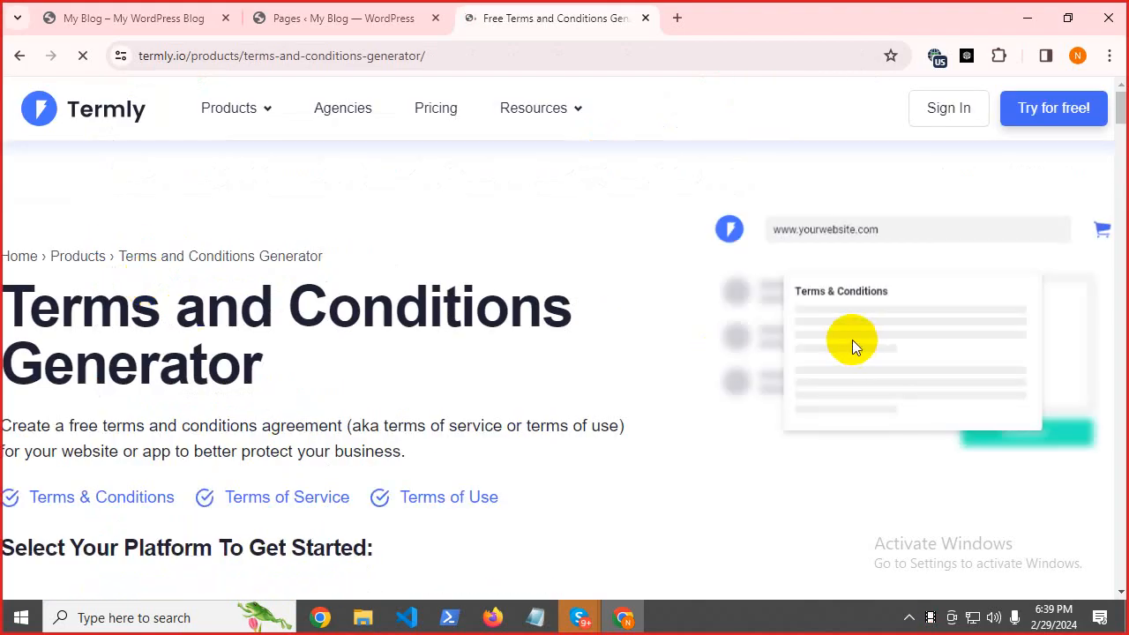
scroll(794, 343, "down", 5)
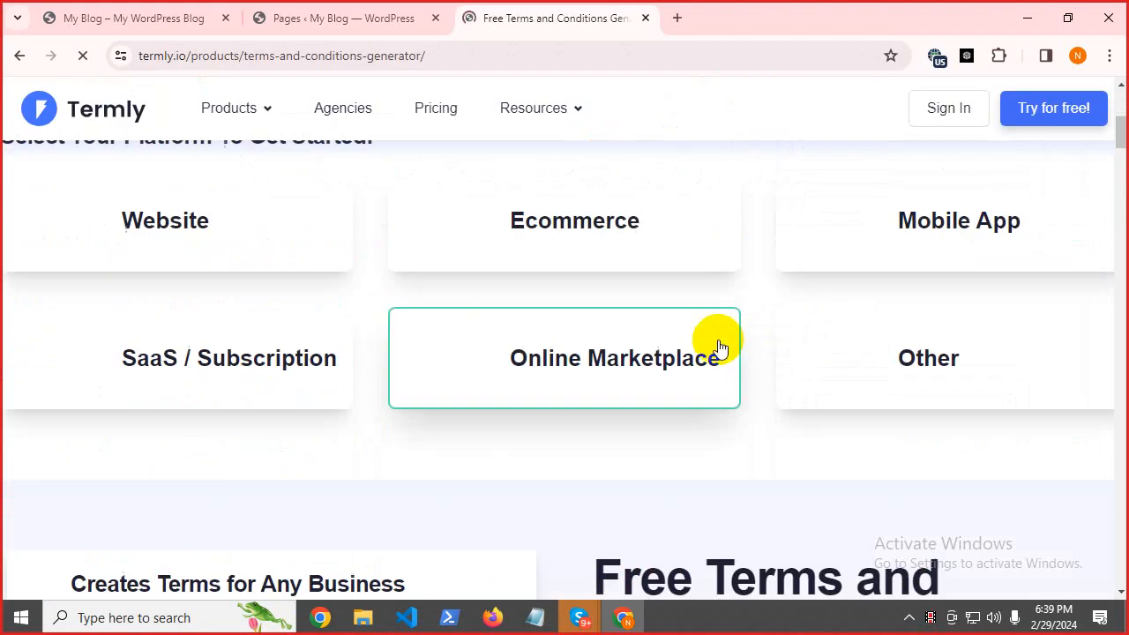
left_click(13, 56)
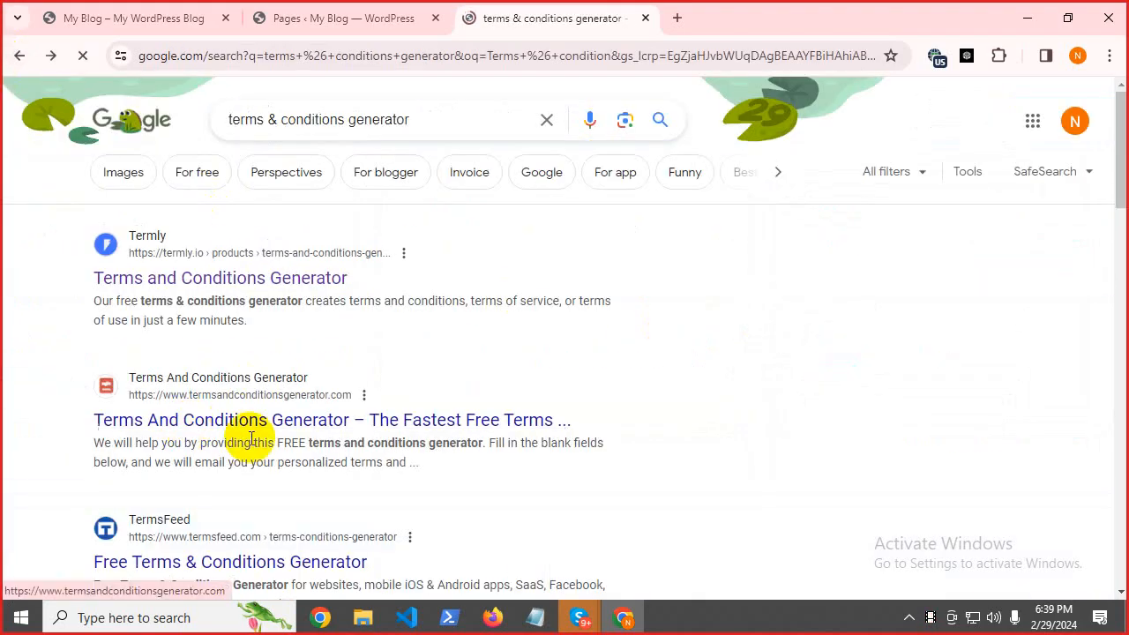
Open the termsandconditionsgenerator.com generator and copy the site name 'sureoffeer' from the WordPress address.
left_click(206, 428)
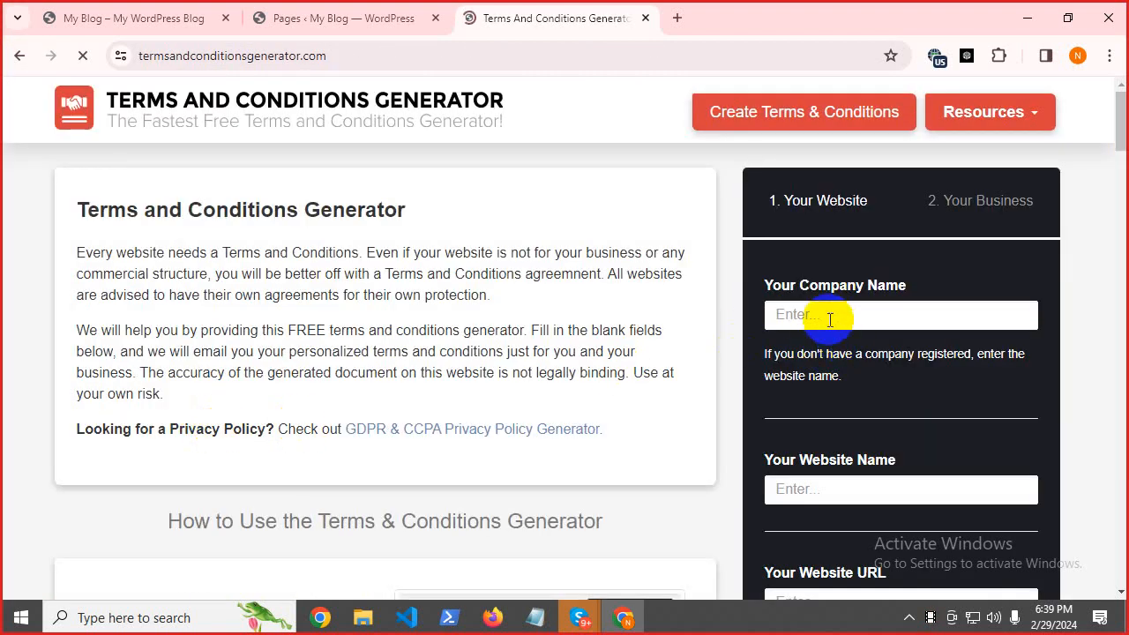
scroll(450, 242, "down", 10)
scroll(460, 260, "up", 10)
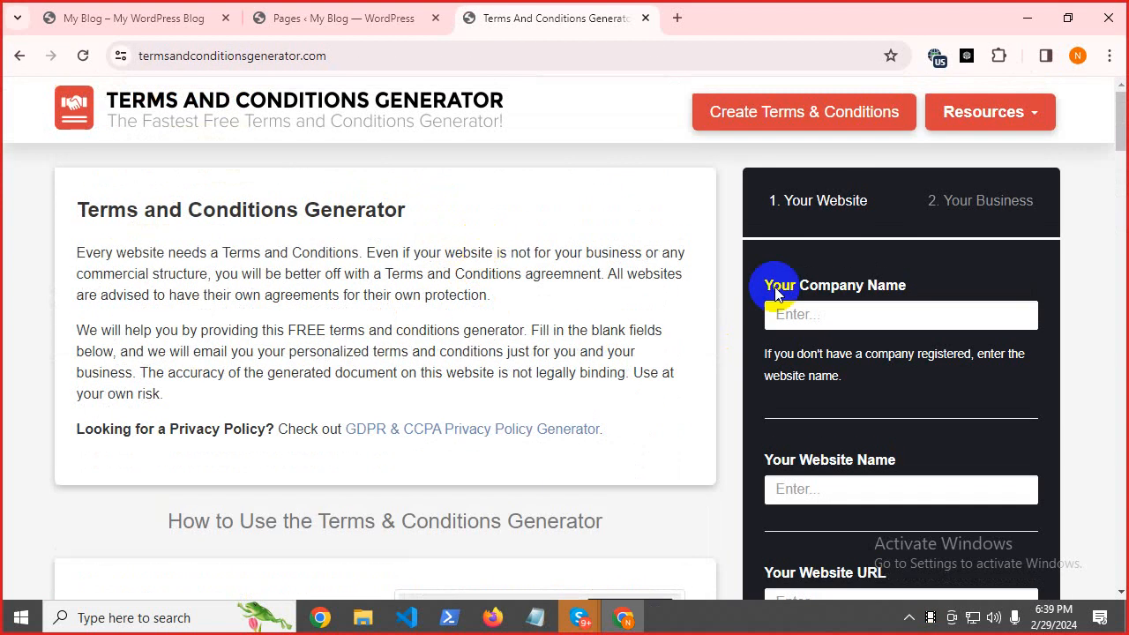
left_click_drag(757, 285, 915, 292)
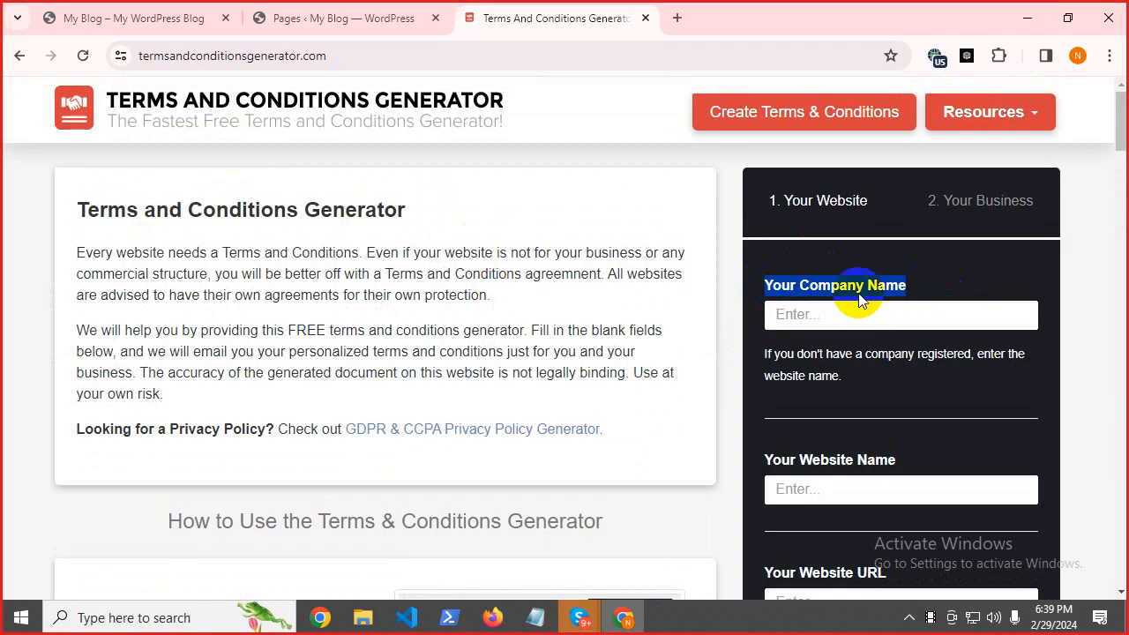
left_click(274, 18)
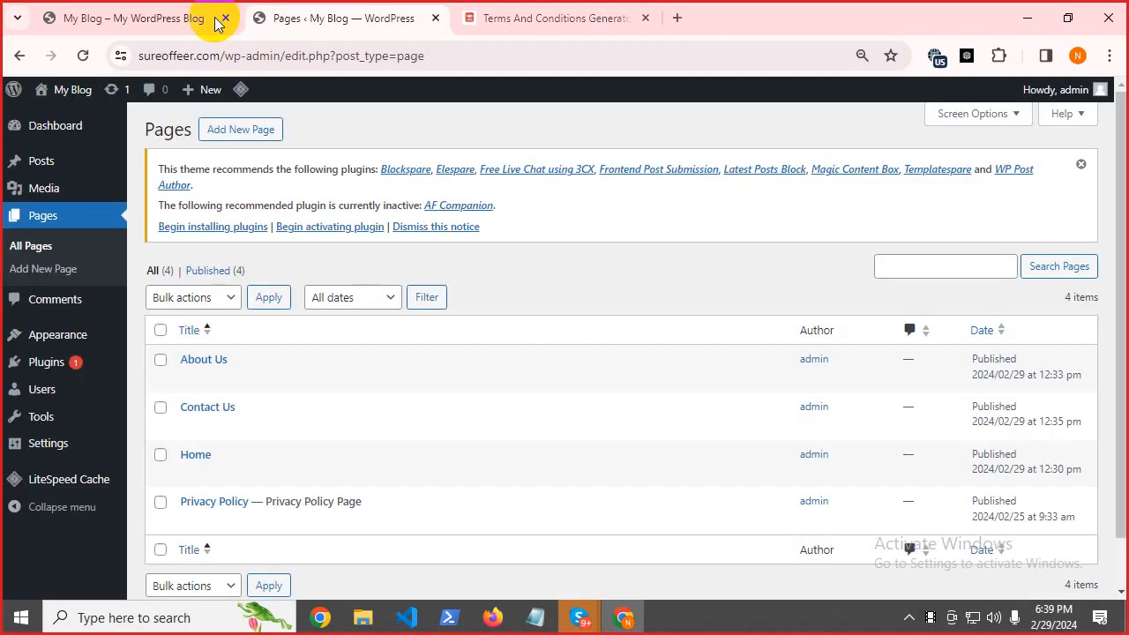
double_click(150, 53)
right_click(181, 55)
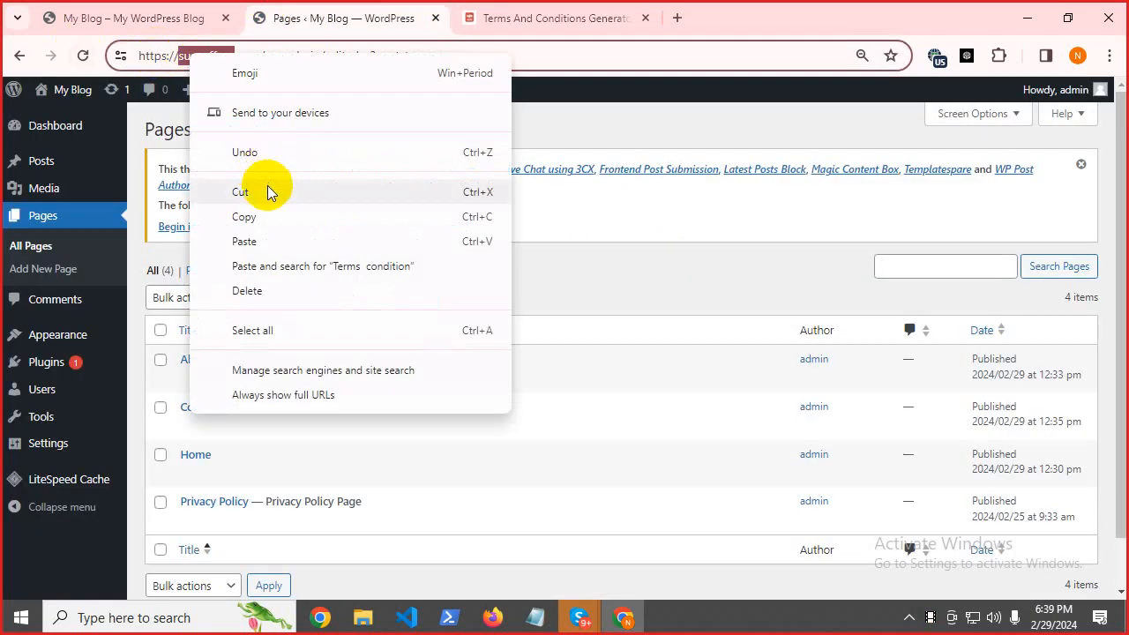
left_click(327, 217)
Fill in company name 'sureoffeer', website name and URL sureoffeer.com, and continue to the business step.
left_click(639, 13)
left_click(821, 313)
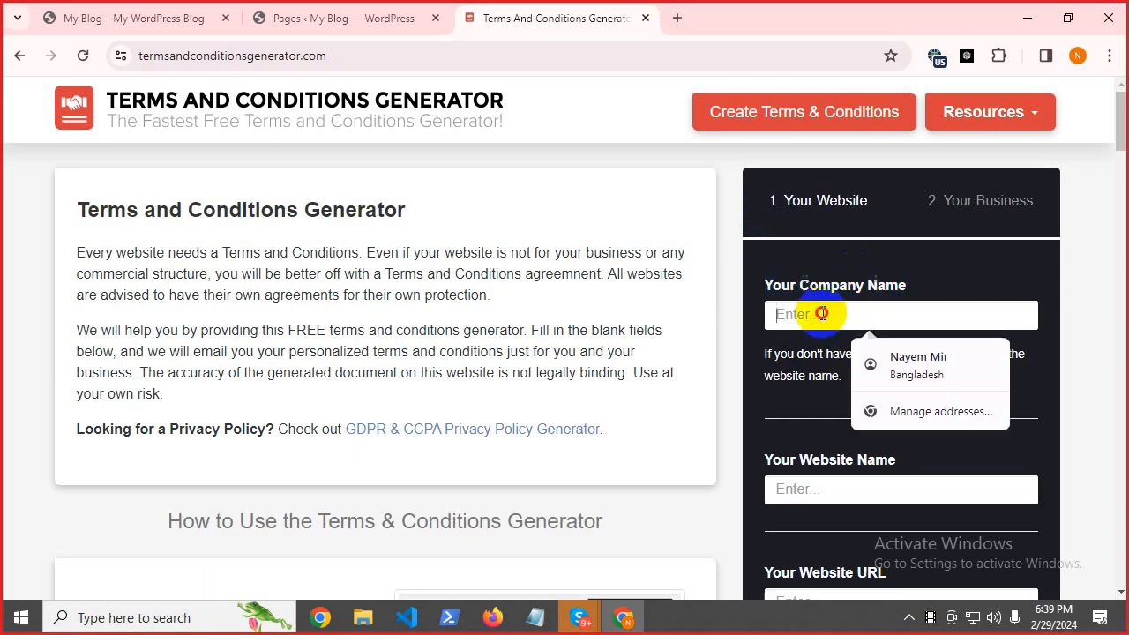
key("ctrl+v")
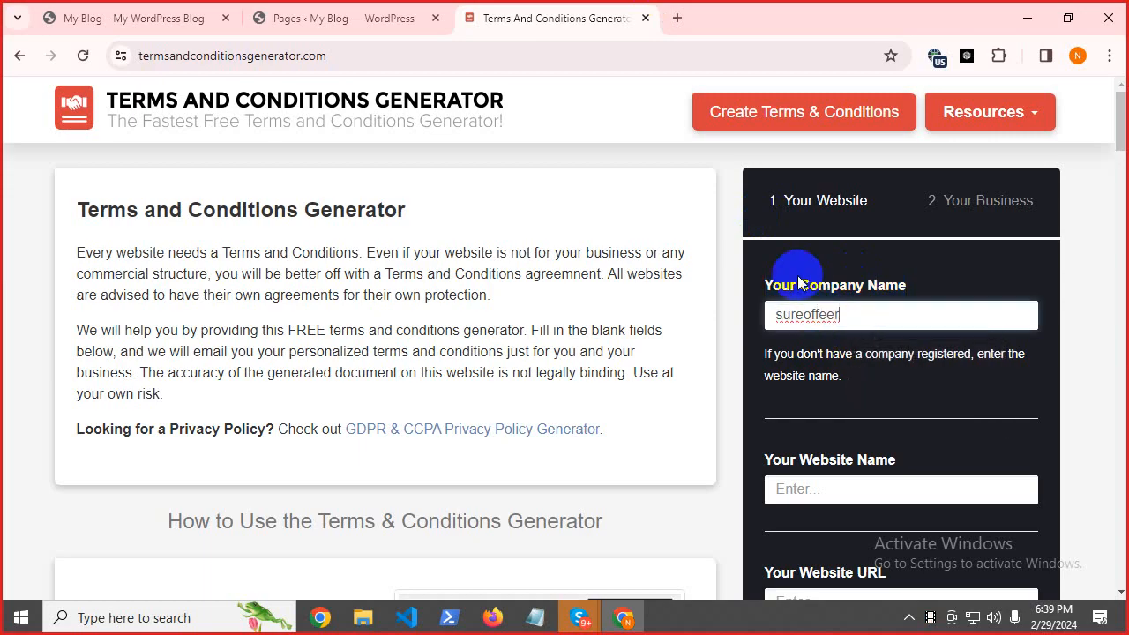
left_click(800, 490)
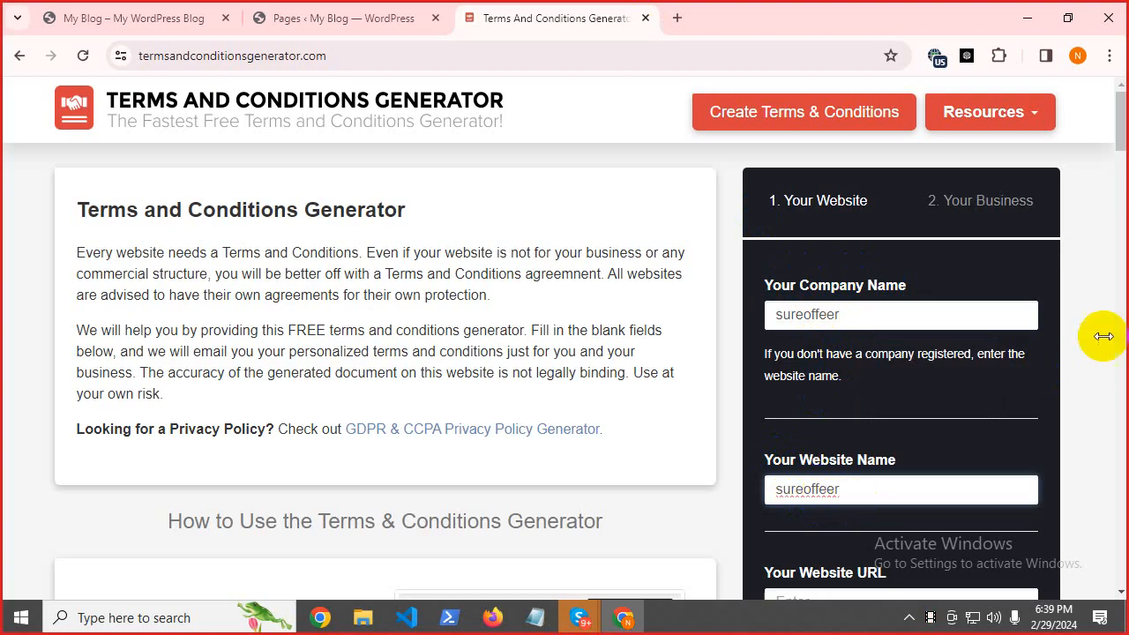
left_click_drag(1119, 134, 1113, 164)
left_click(832, 323)
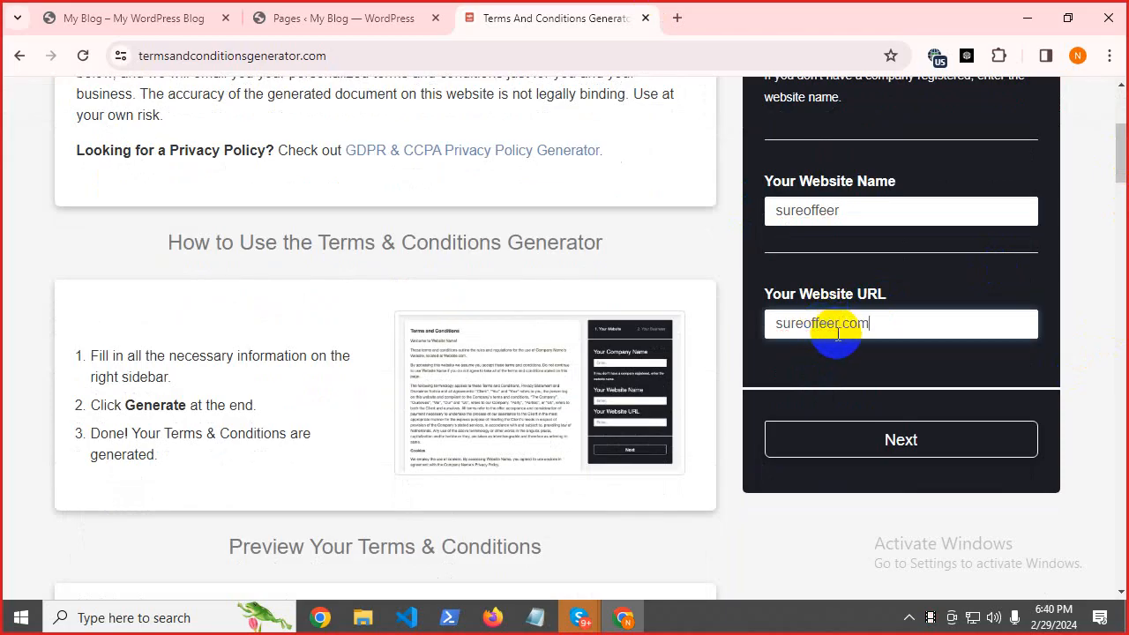
left_click(862, 447)
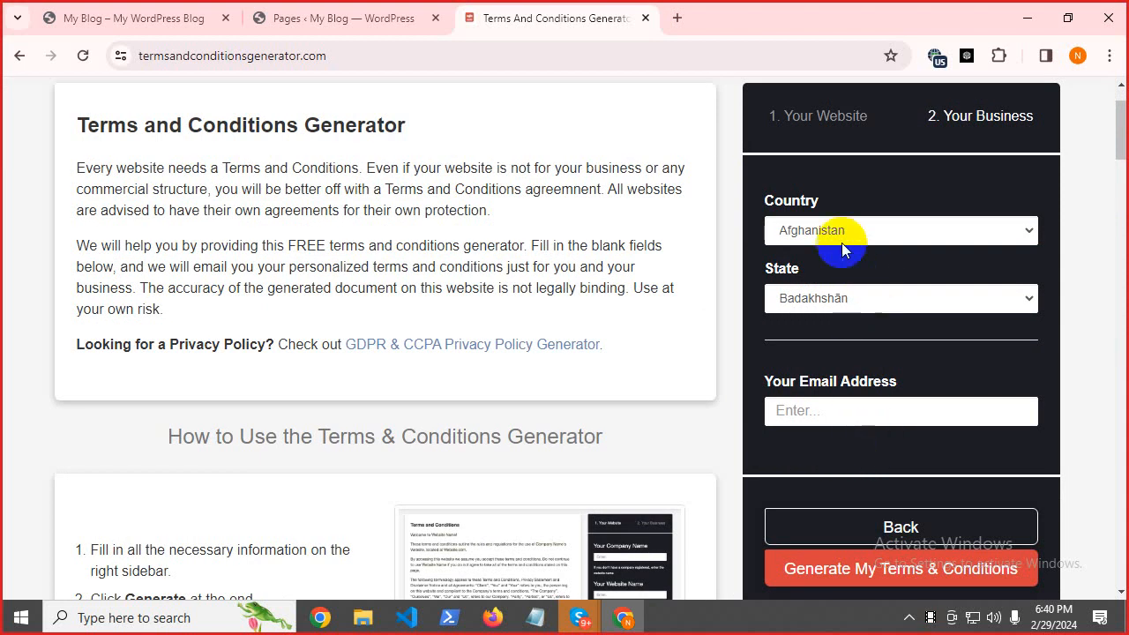
Choose United States and California, and enter the site's contact e-mail address.
left_click(819, 226)
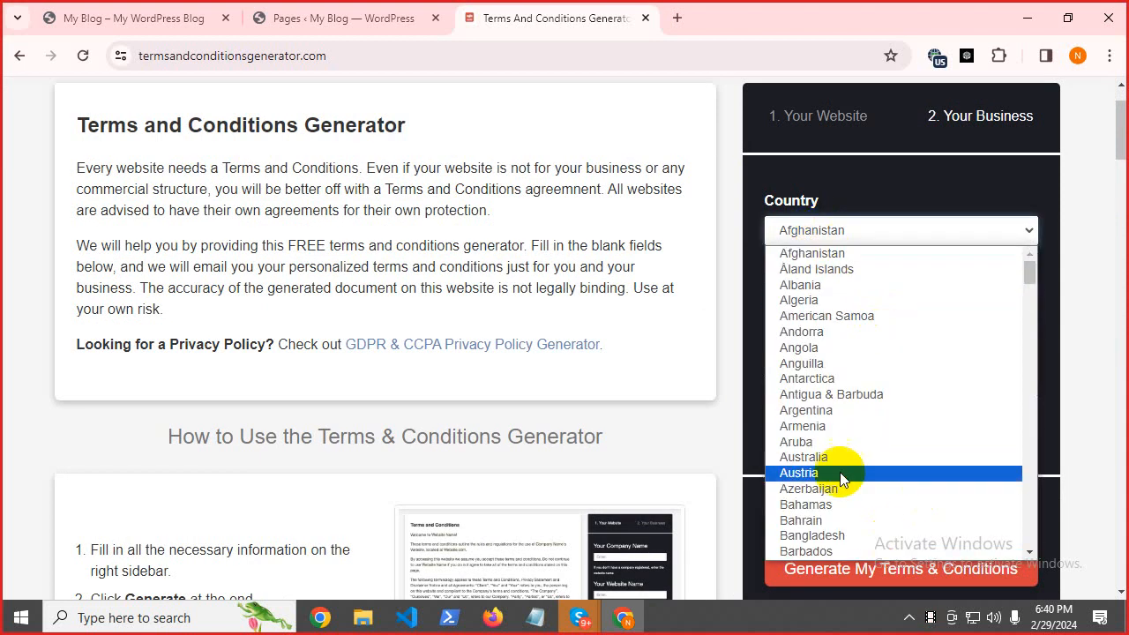
scroll(842, 458, "down", 20)
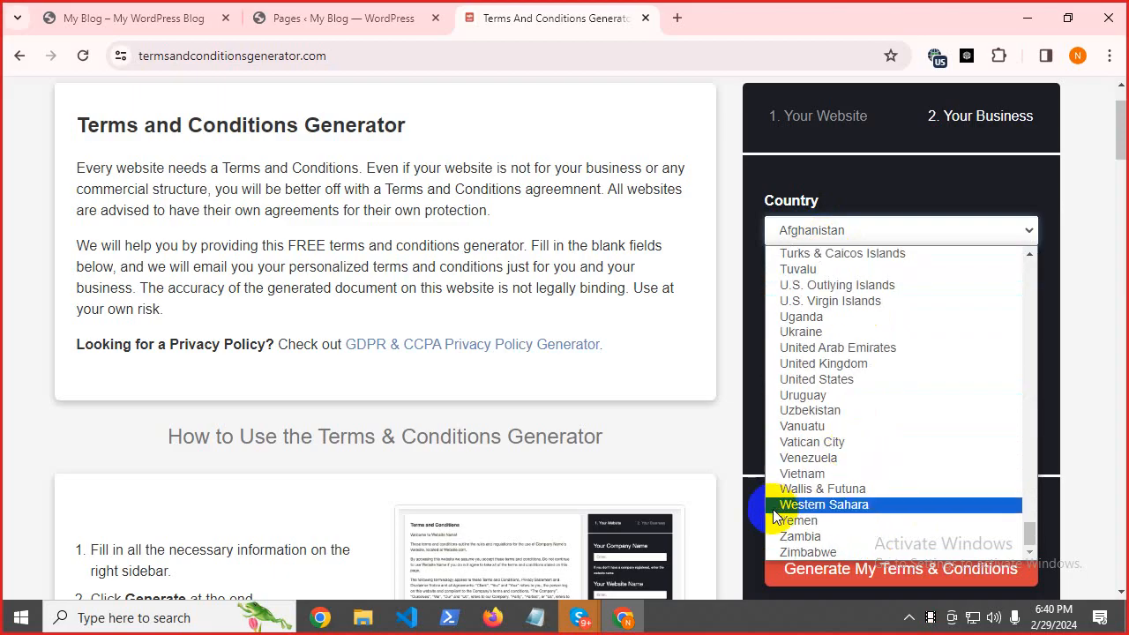
left_click(862, 381)
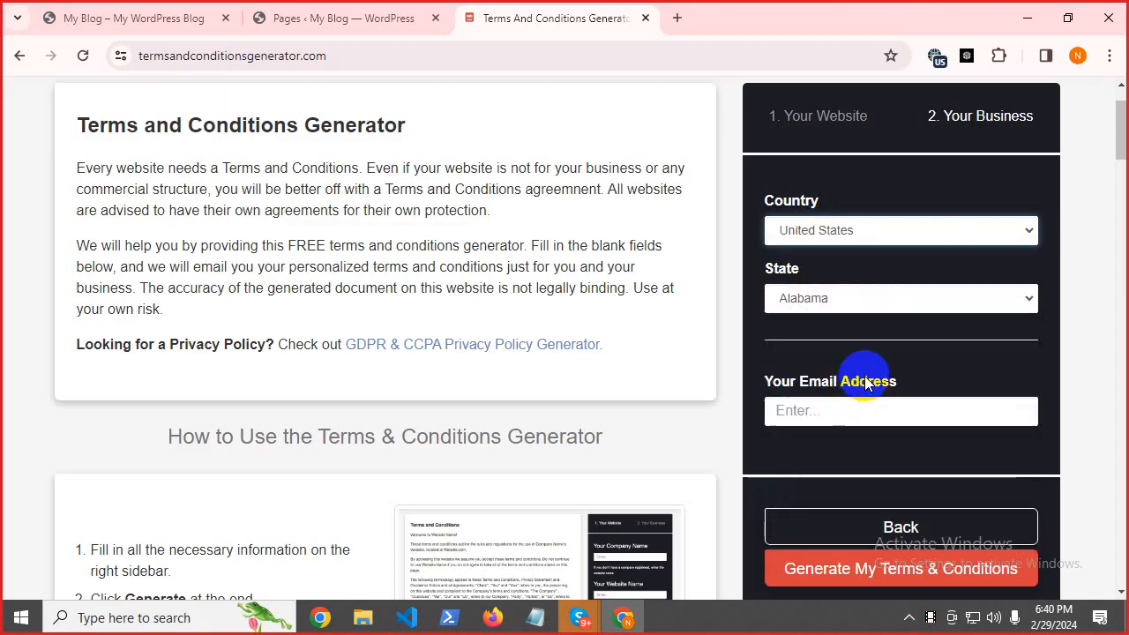
left_click(834, 308)
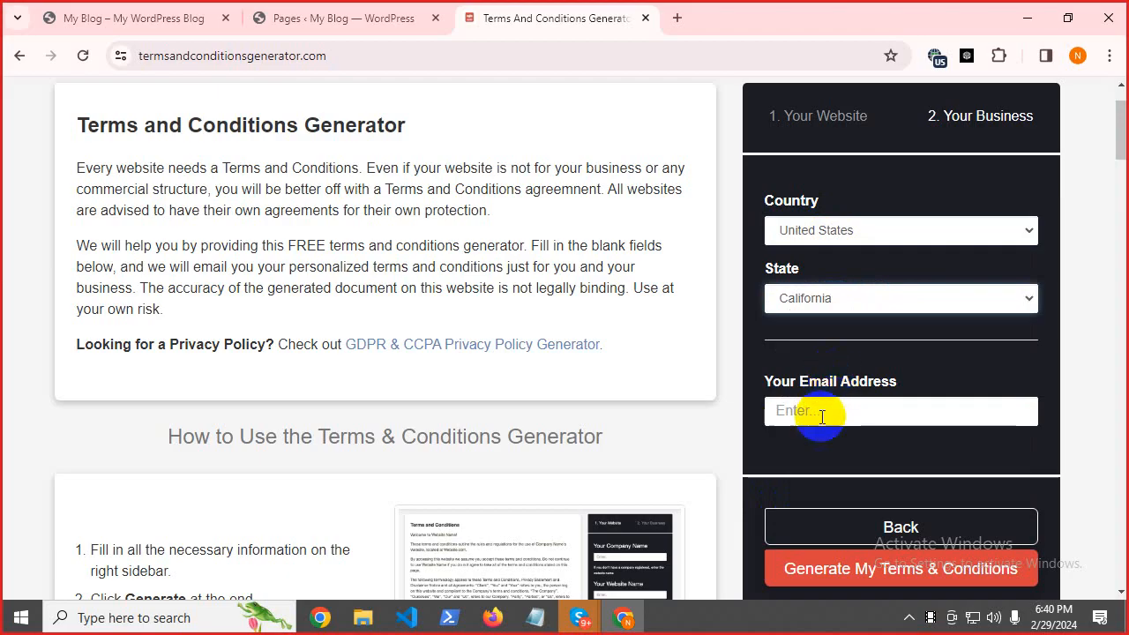
left_click(816, 411)
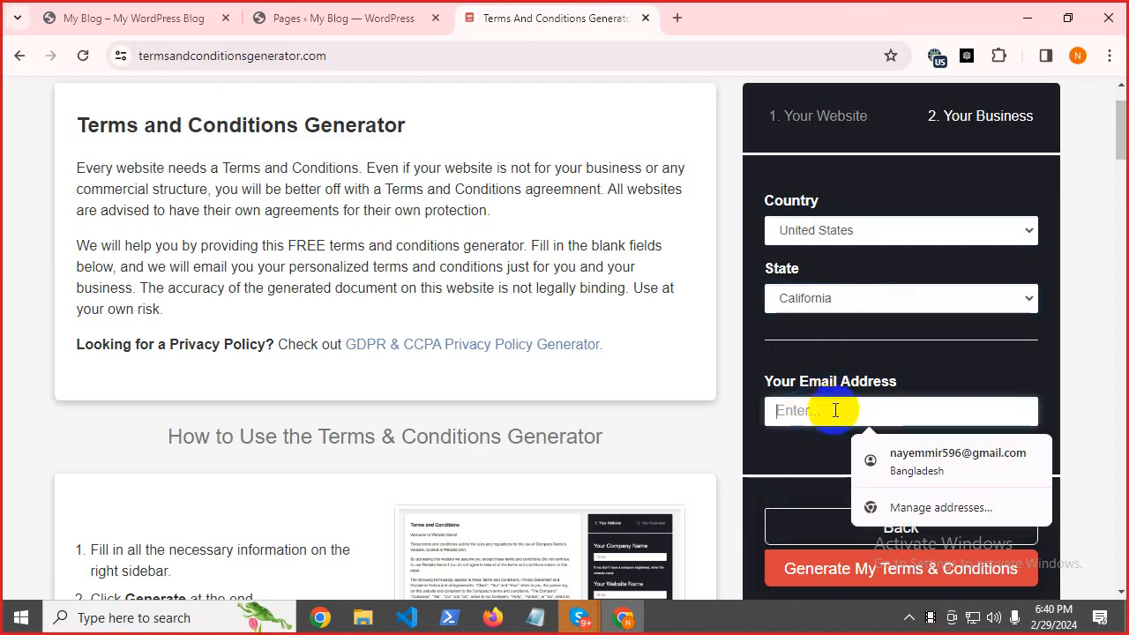
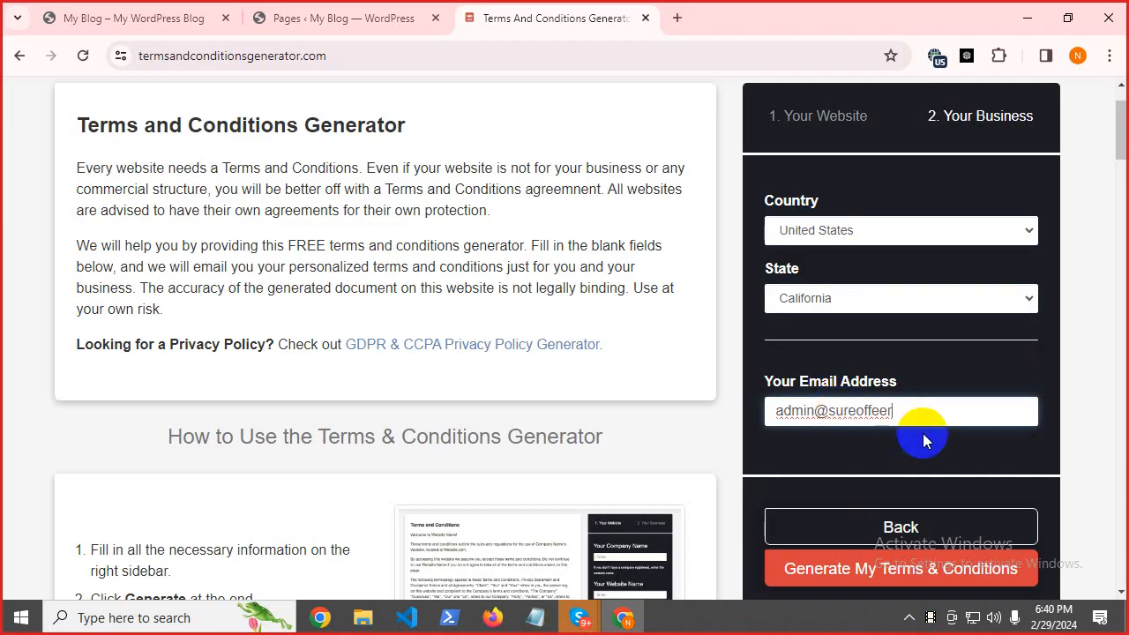
Generate the sureoffeer Terms and Conditions, copy the full text, and return to WordPress Pages.
left_click(848, 572)
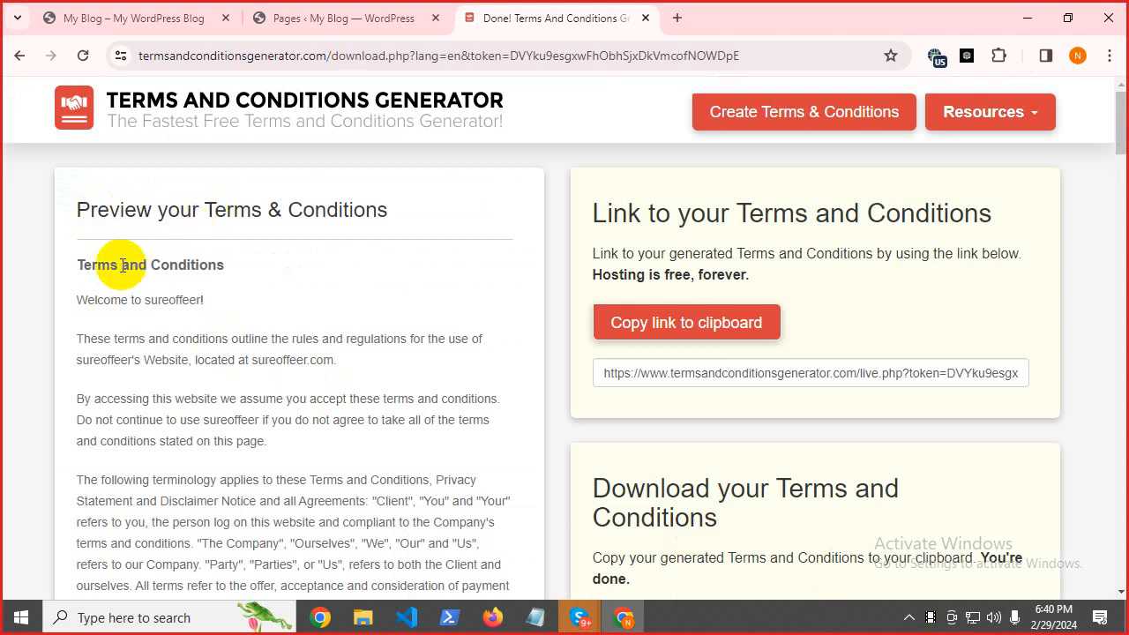
scroll(196, 313, "down", 1)
left_click_drag(76, 265, 156, 466)
scroll(211, 312, "down", 15)
scroll(221, 327, "down", 20)
scroll(221, 345, "down", 2)
right_click(170, 261)
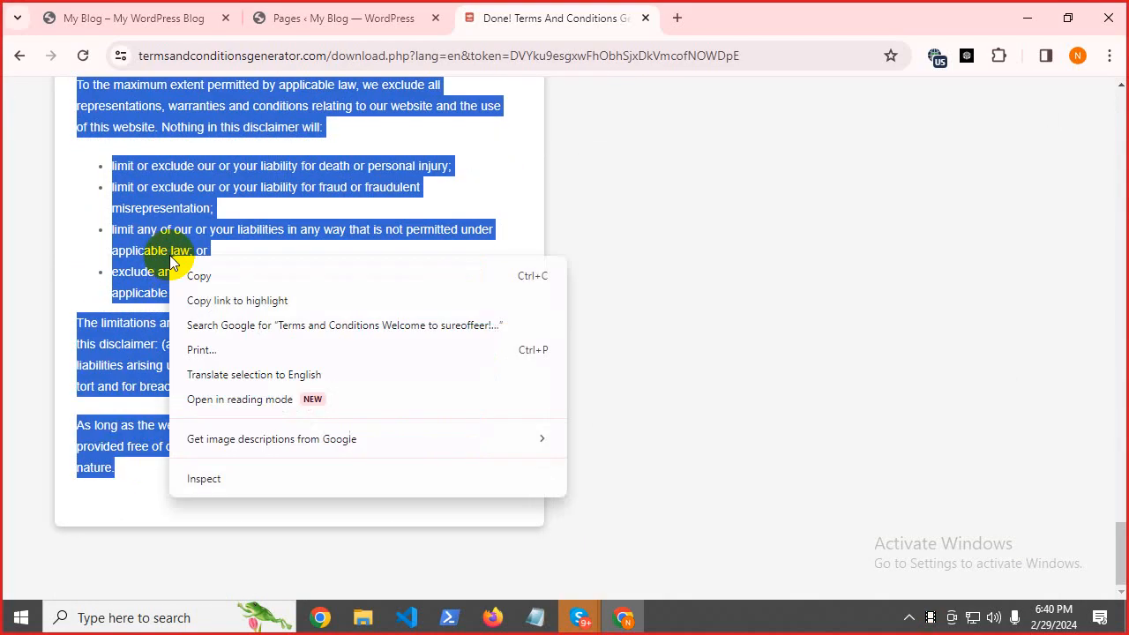
left_click(209, 276)
left_click(331, 18)
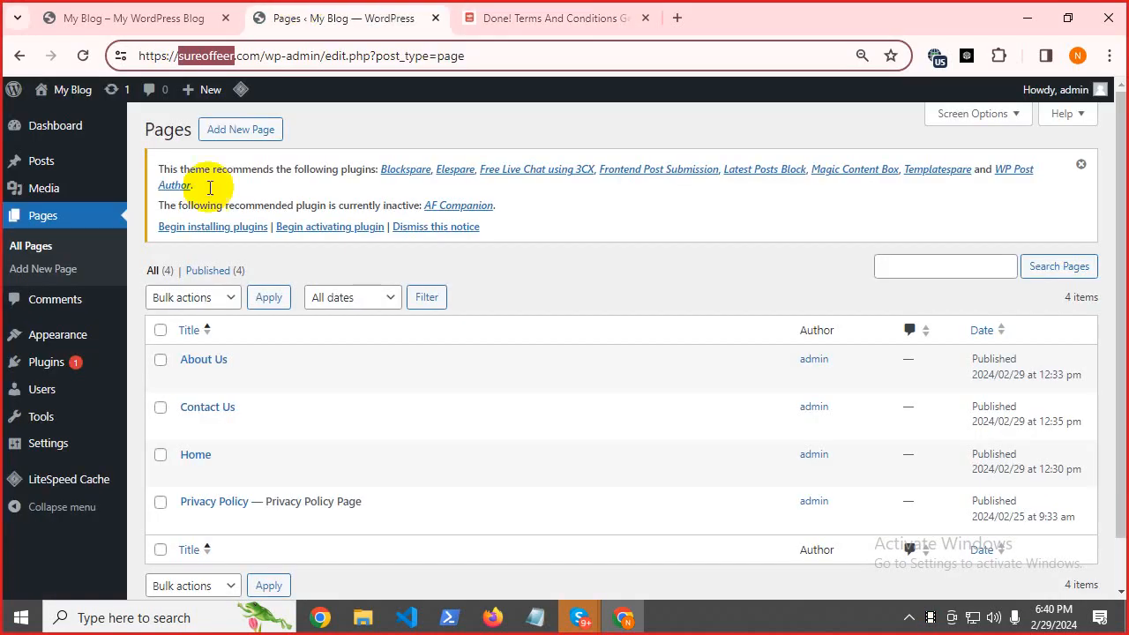
Create a new WordPress page and paste the generated terms into its body.
left_click(242, 129)
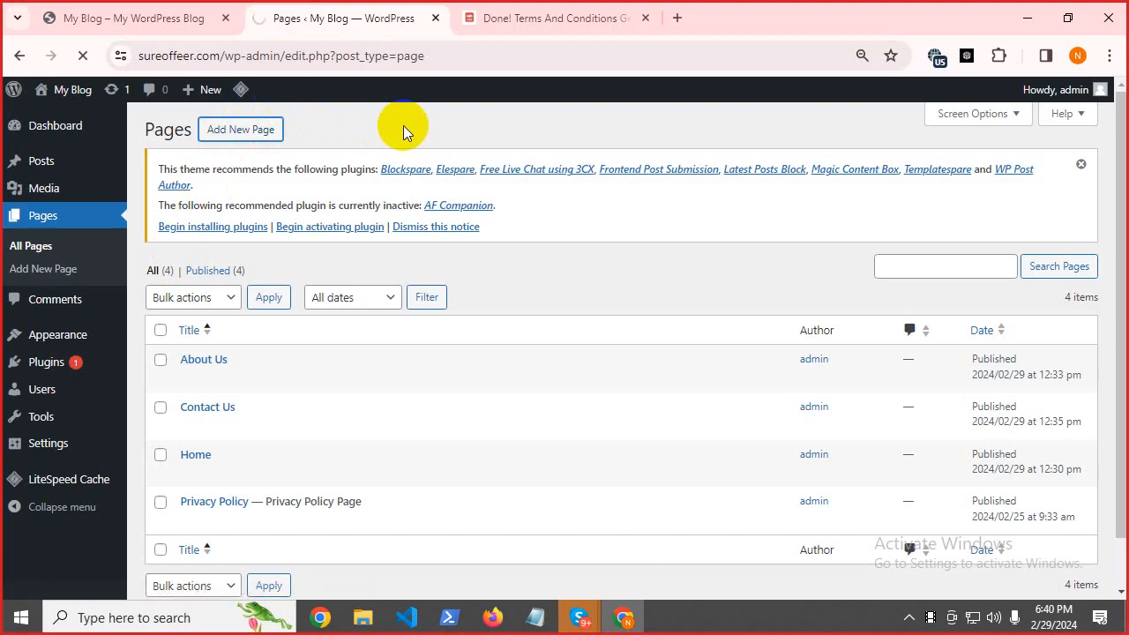
left_click(171, 277)
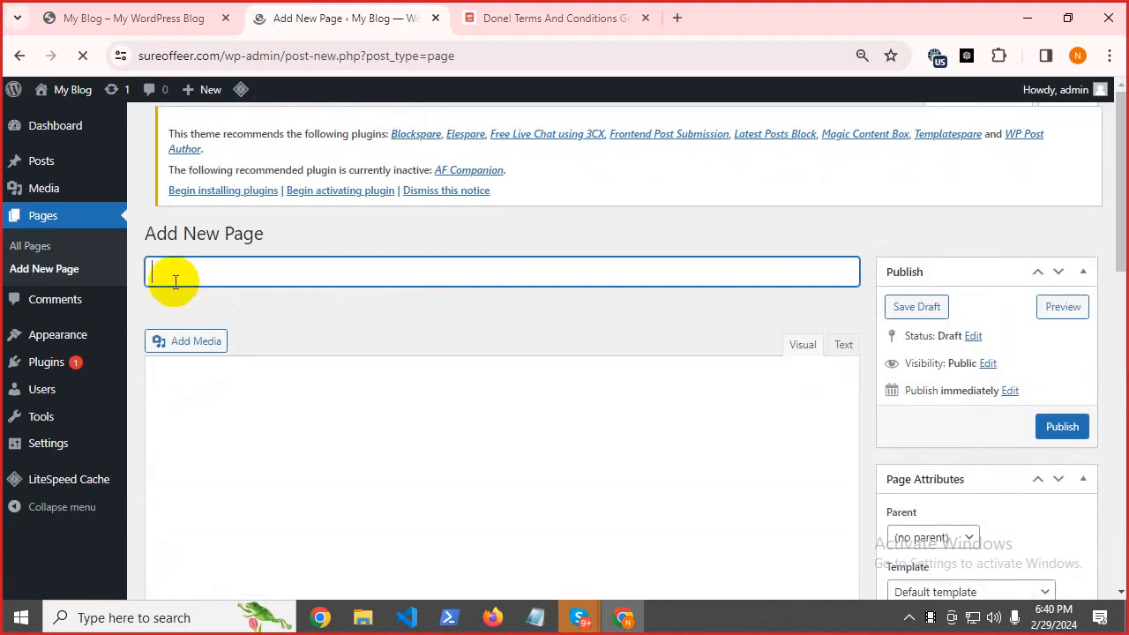
left_click(174, 407)
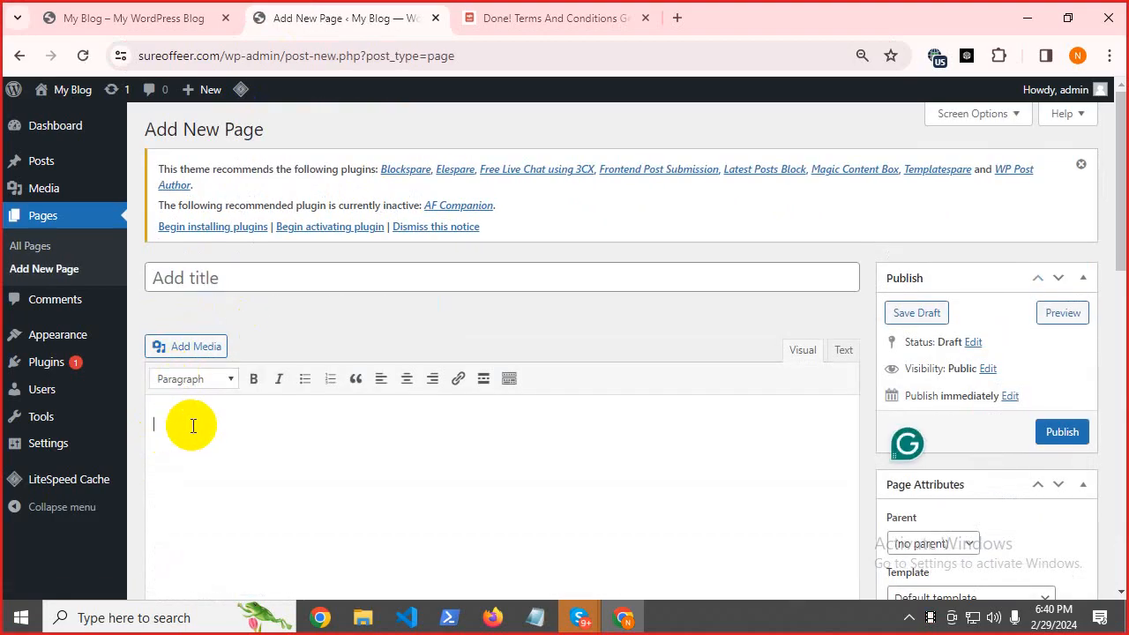
right_click(190, 424)
left_click(221, 215)
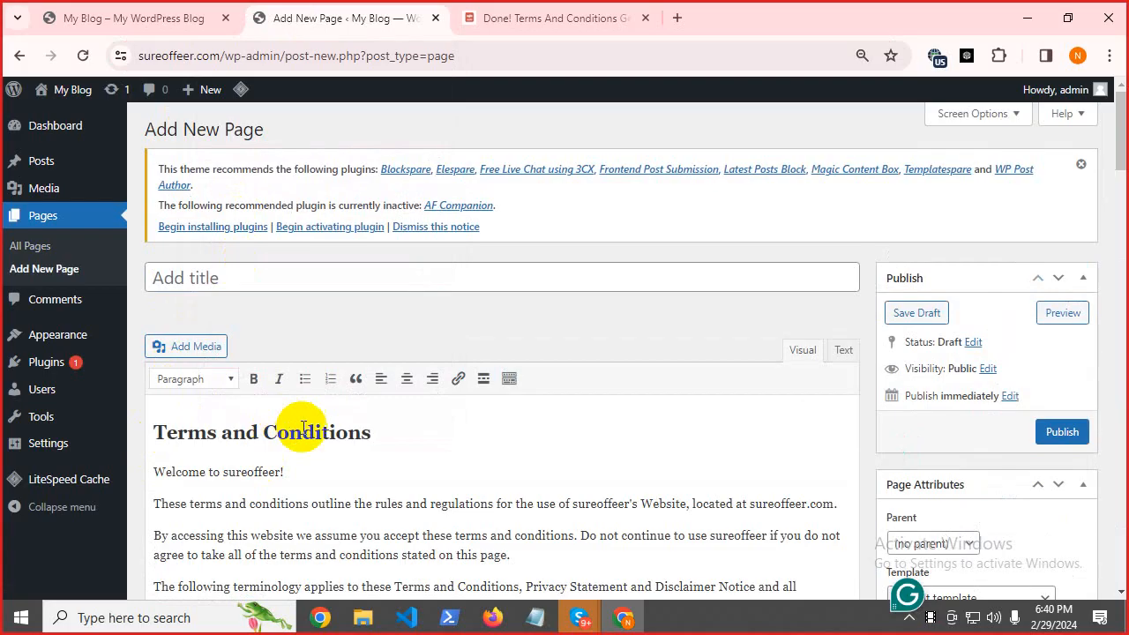
Move the 'Terms and Conditions' heading into the page title and publish the page.
left_click(377, 434)
left_click_drag(377, 434, 149, 411)
right_click(221, 431)
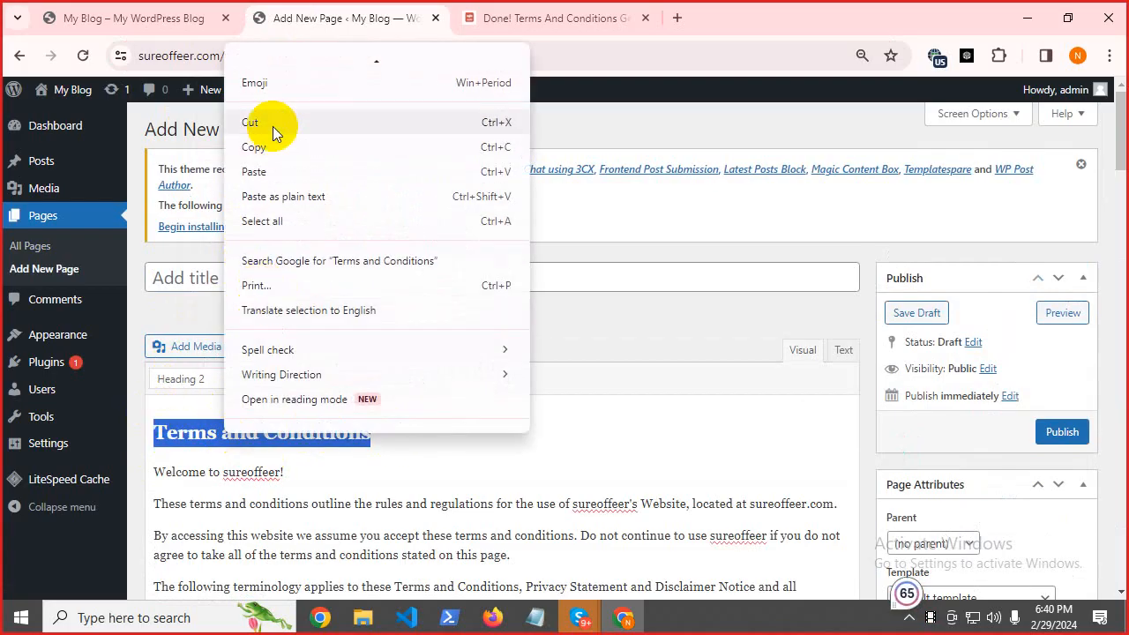
left_click(272, 123)
key("BackSpace")
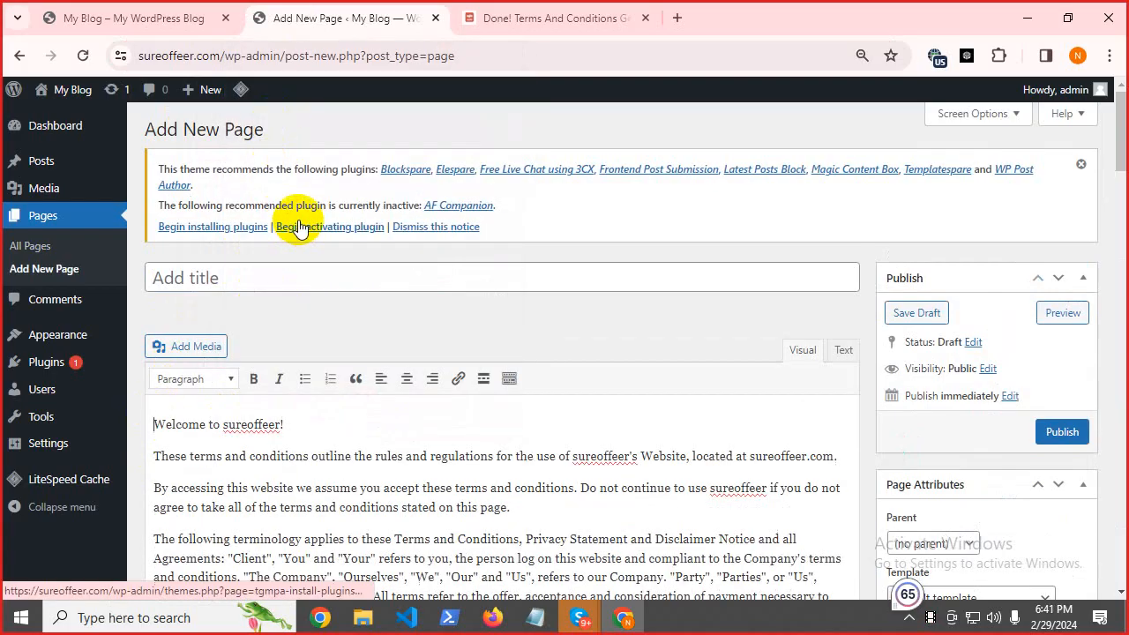
left_click(222, 272)
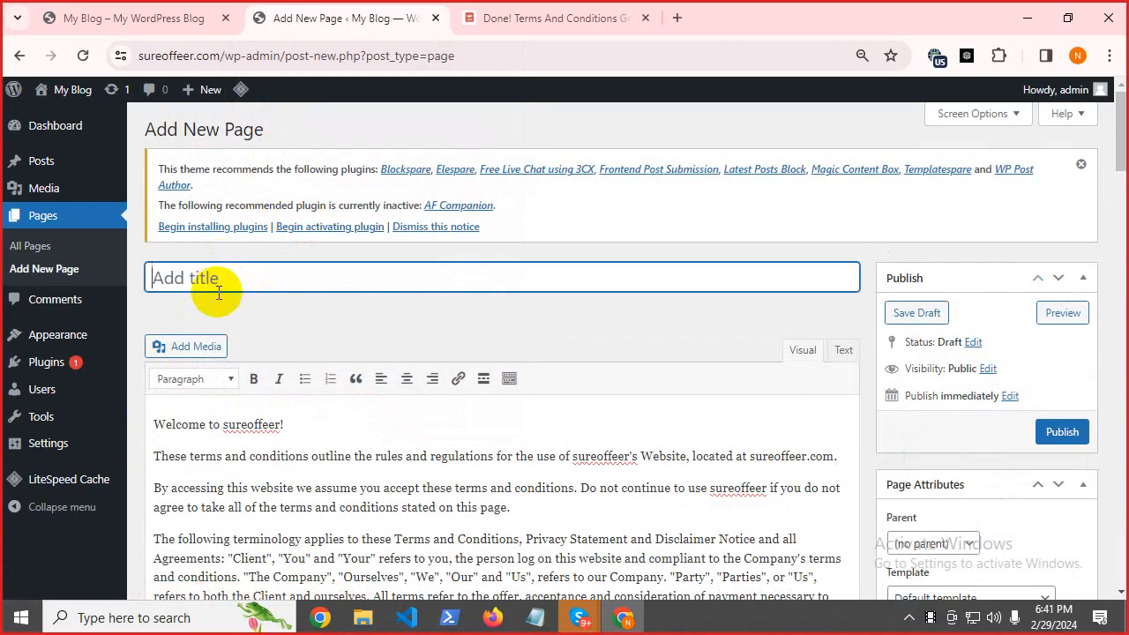
key("ctrl+v")
left_click(323, 323)
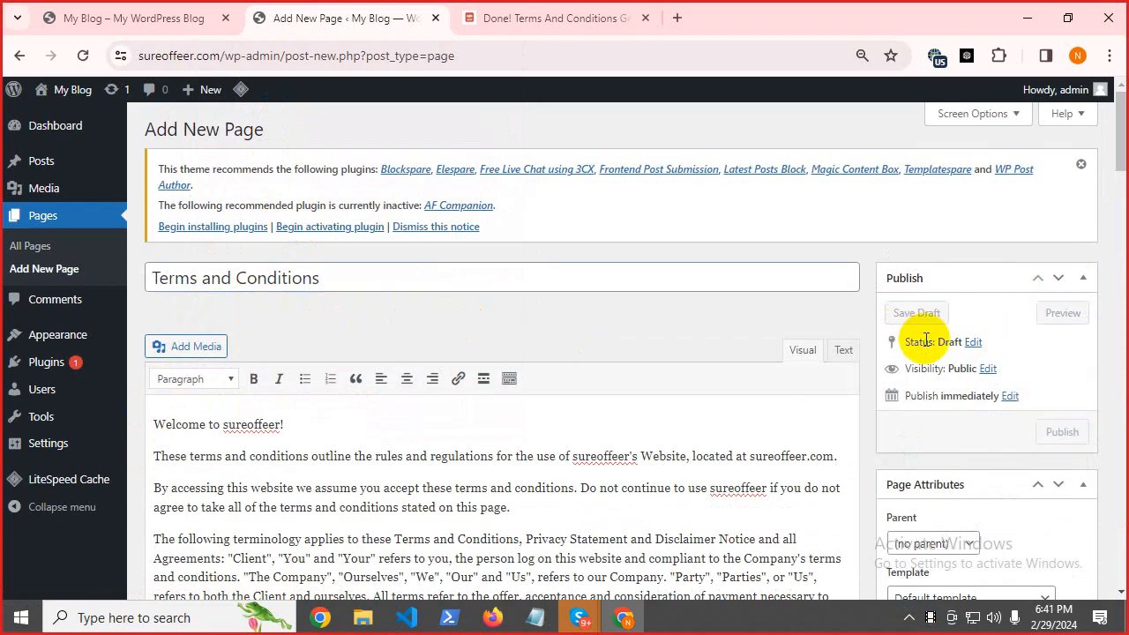
left_click(1059, 438)
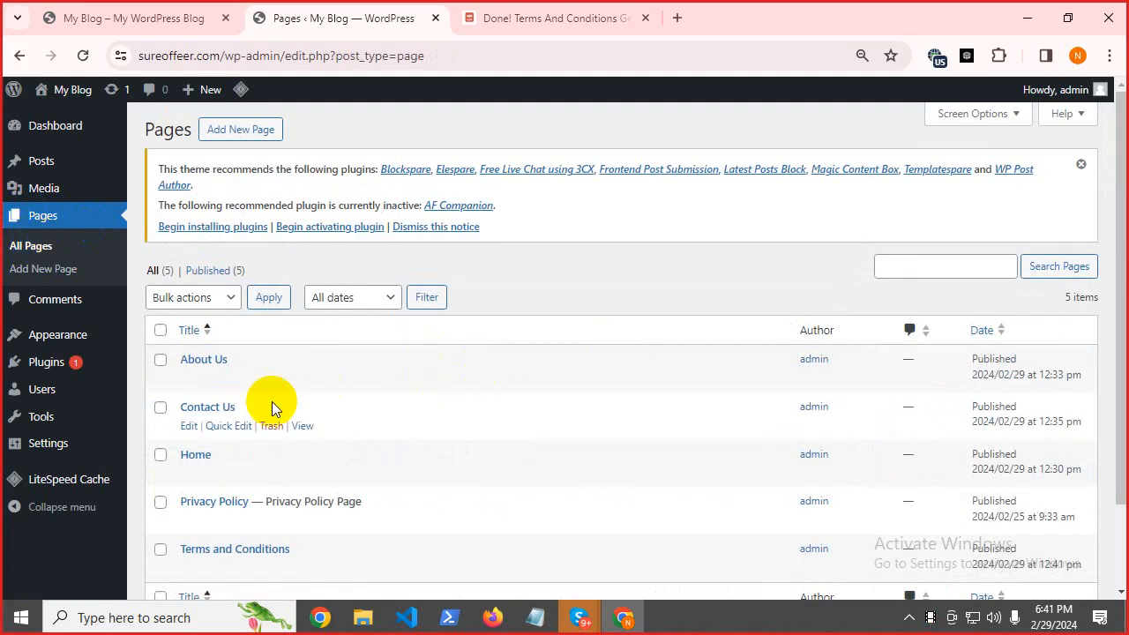
Widen the Notepad notes window, then show the Skype call's participant list.
mouse_move(232, 456)
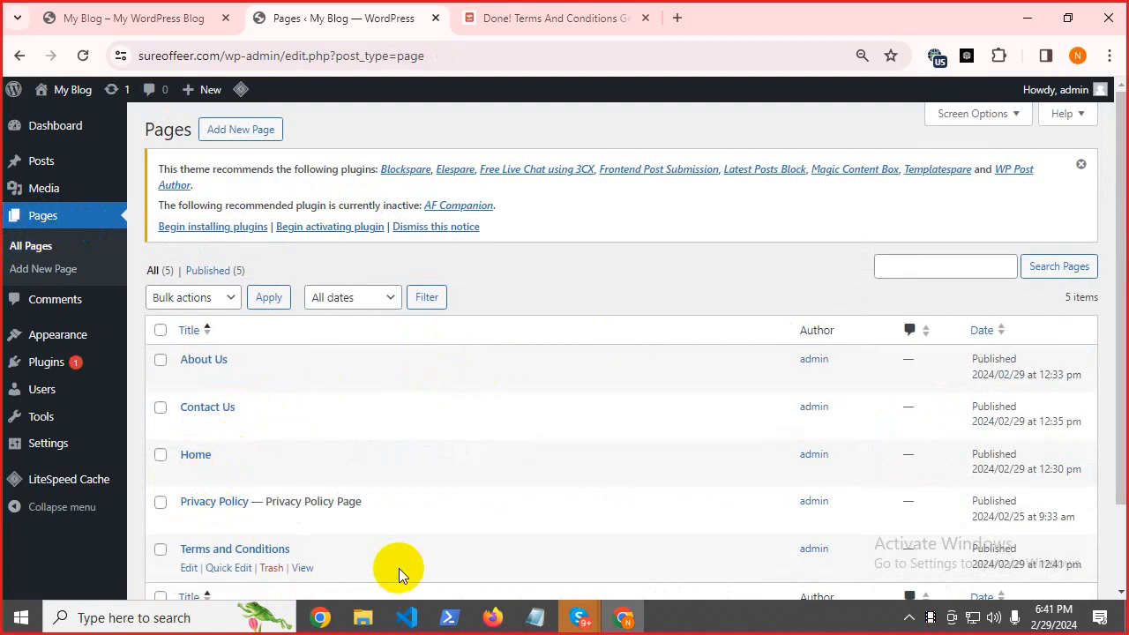
left_click(535, 627)
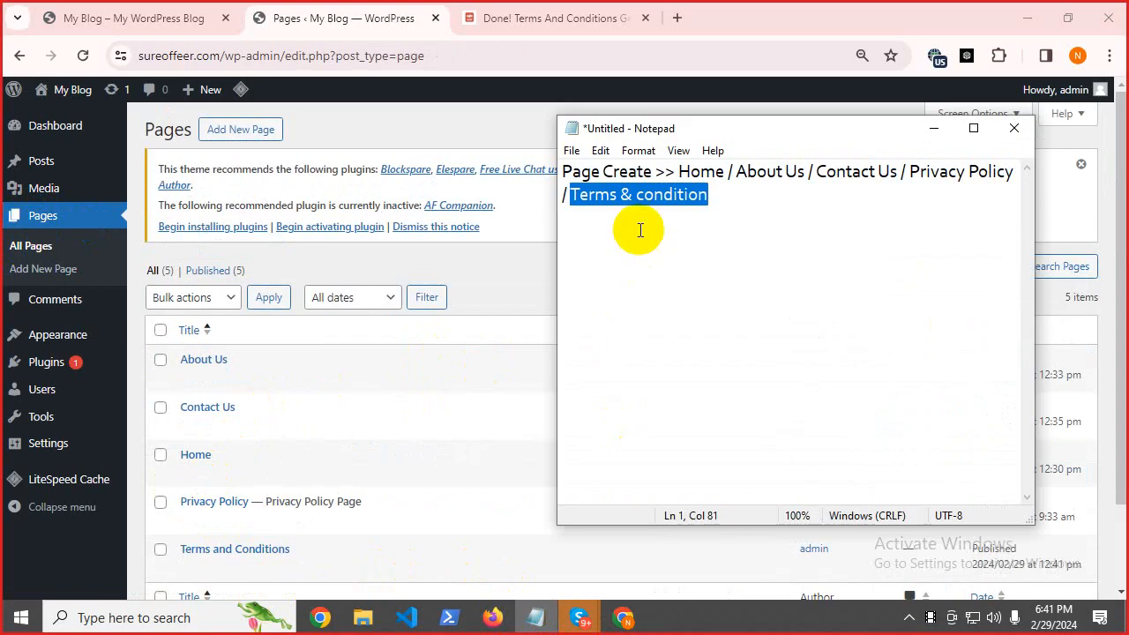
left_click(635, 197)
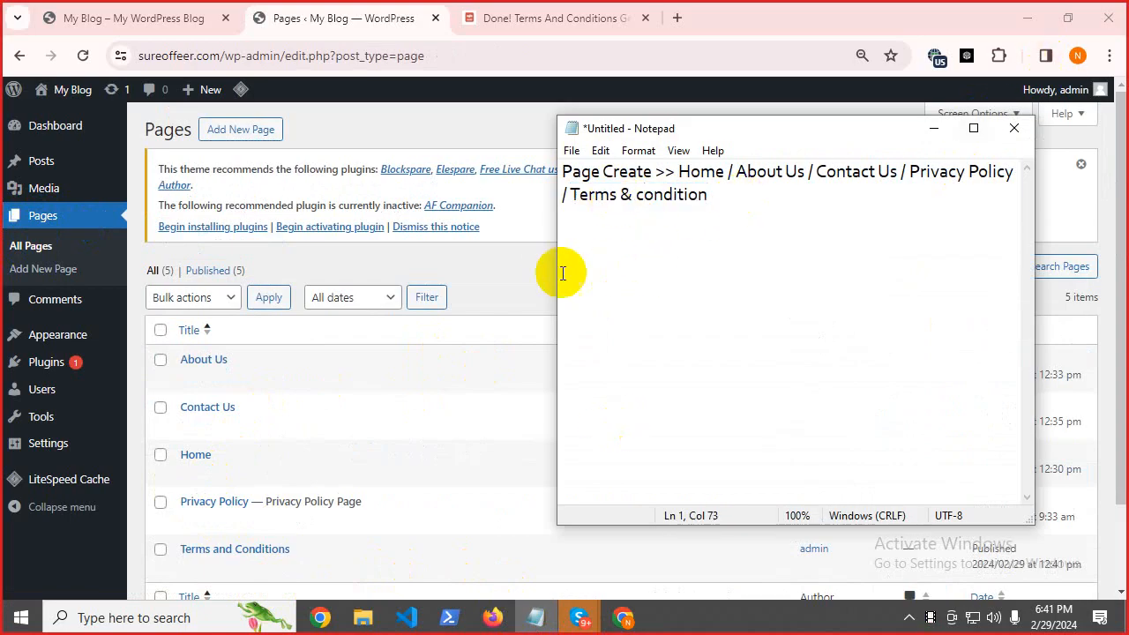
left_click_drag(554, 257, 358, 224)
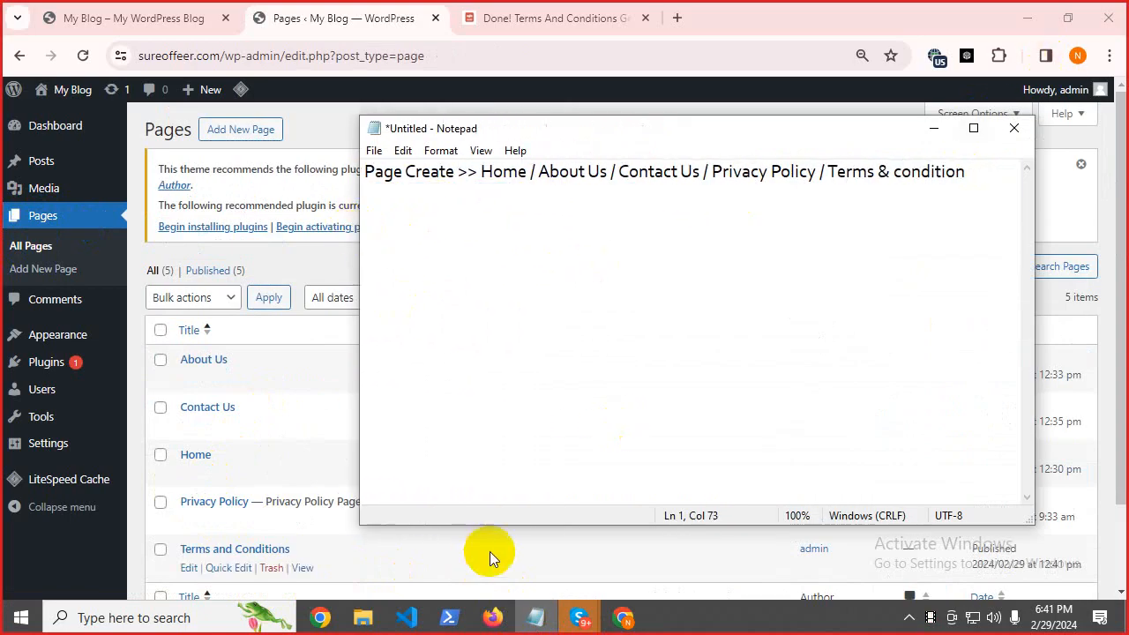
mouse_move(590, 620)
left_click(538, 548)
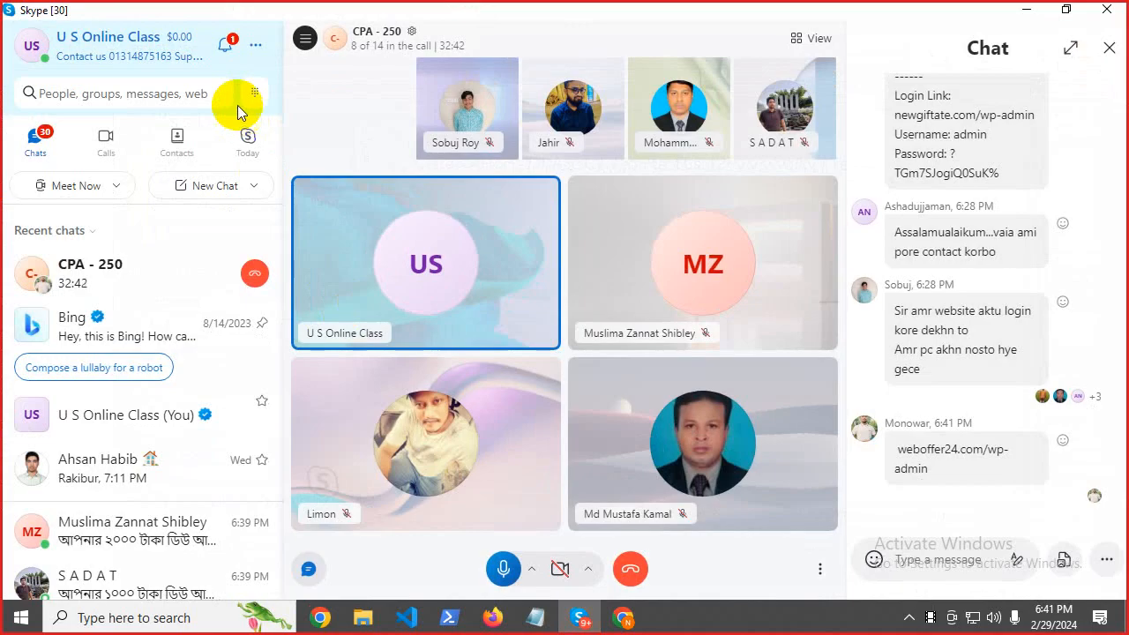
left_click(394, 51)
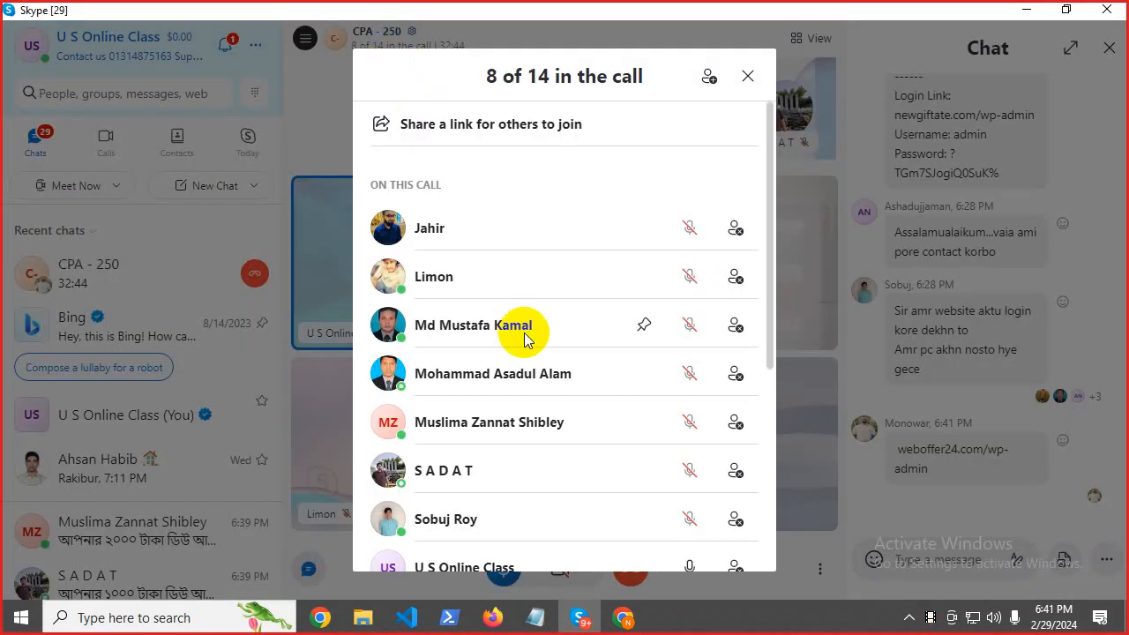
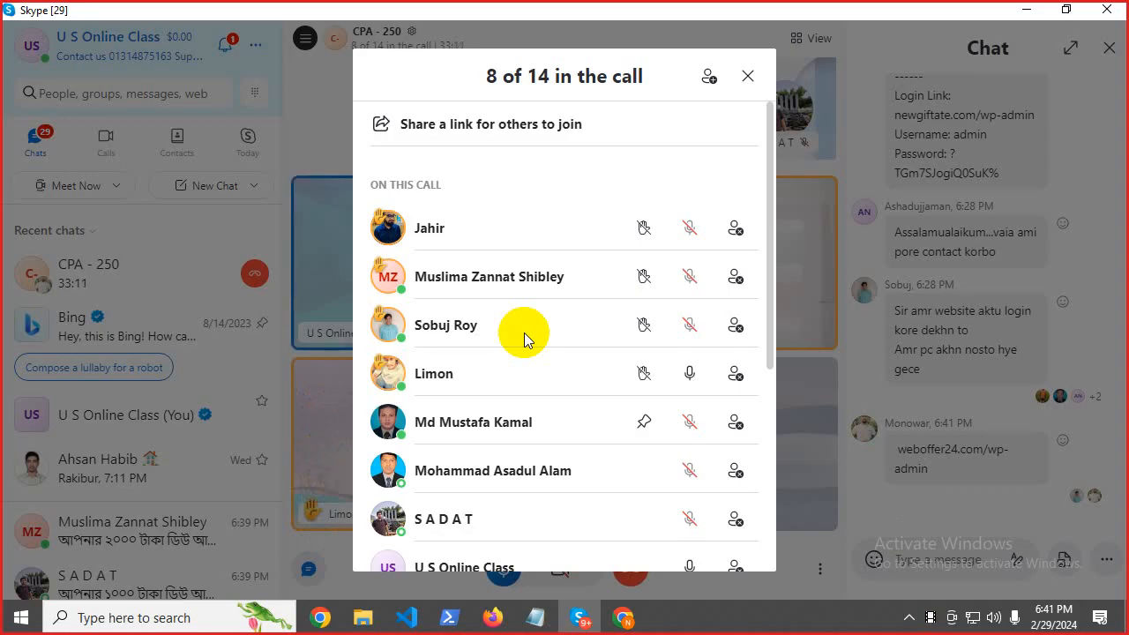
Close the Skype participants list and select the weboffer24.com/wp-admin link in the chat.
left_click(817, 452)
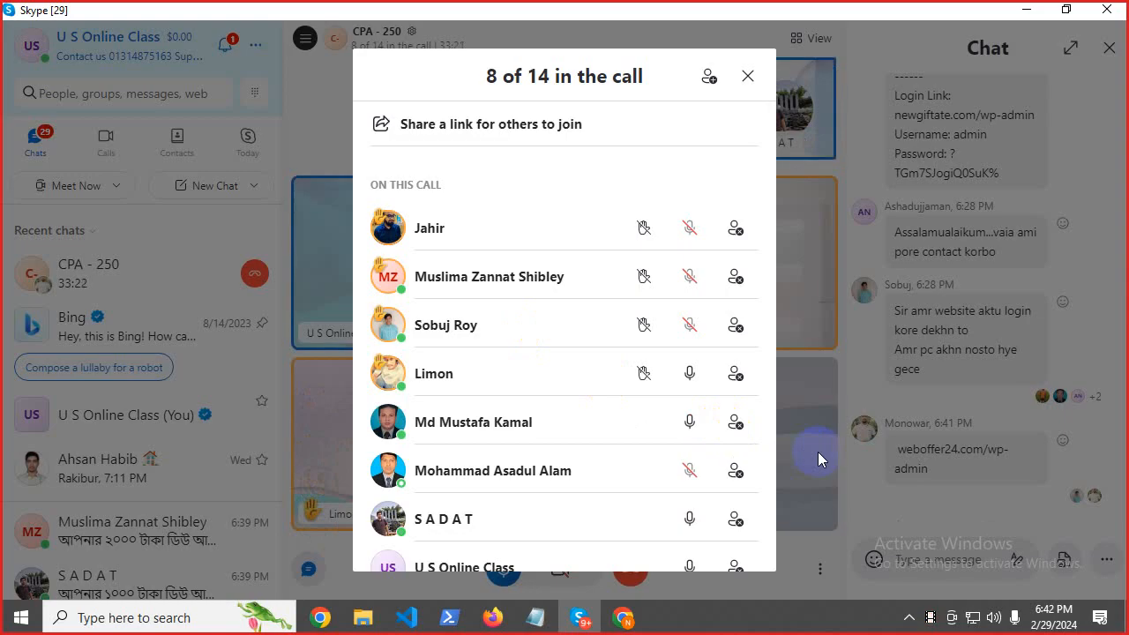
left_click(878, 350)
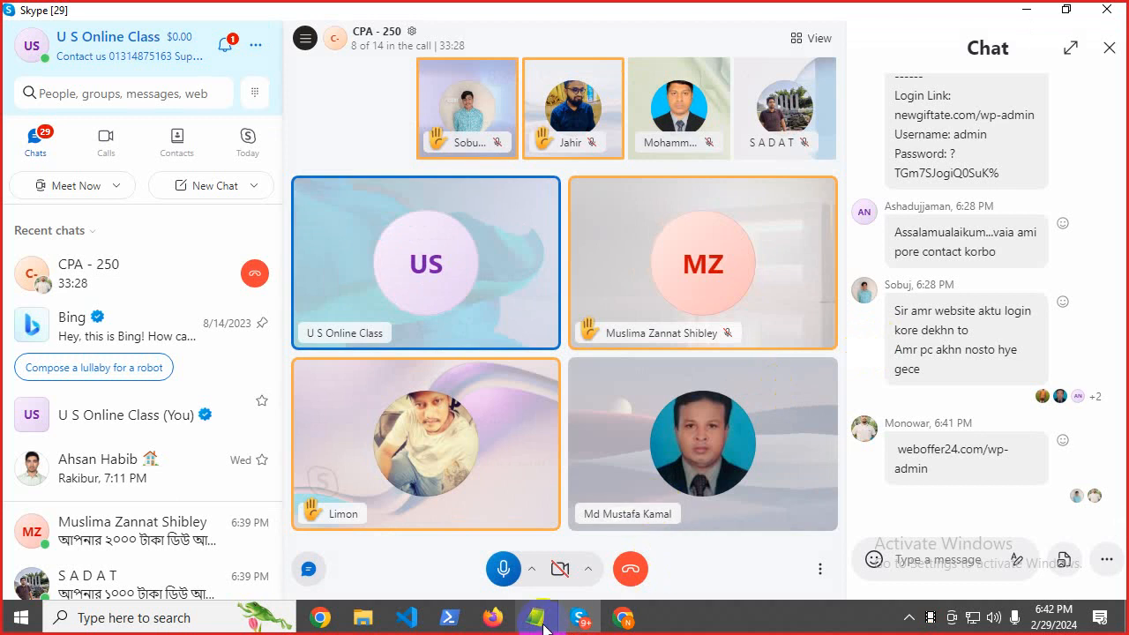
triple_click(902, 454)
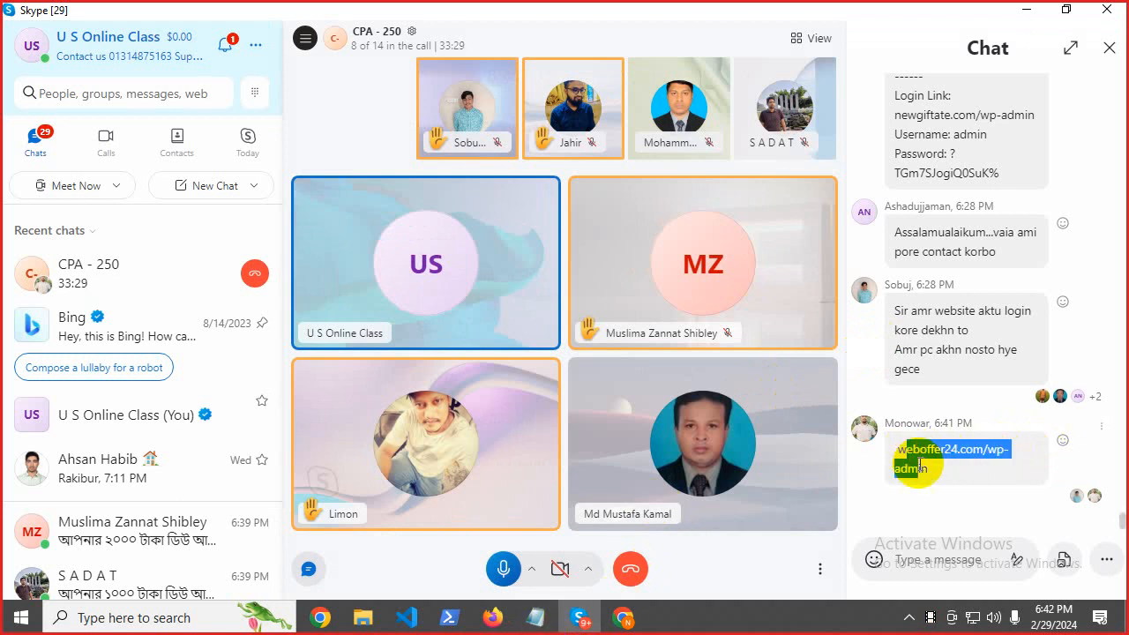
right_click(927, 464)
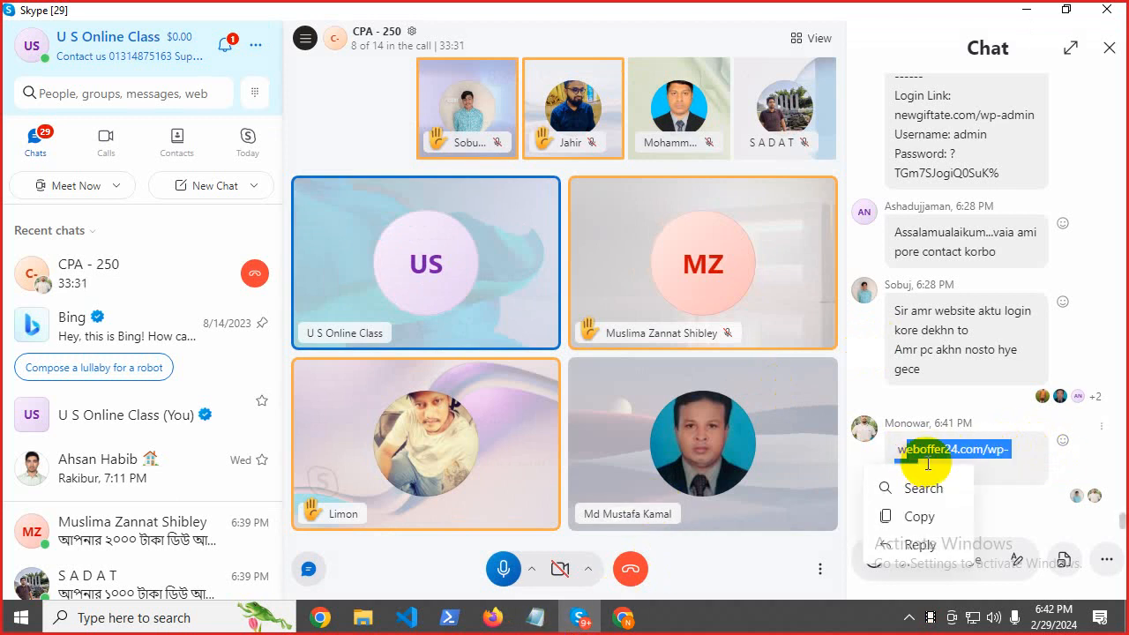
left_click(916, 453)
left_click_drag(896, 449, 936, 494)
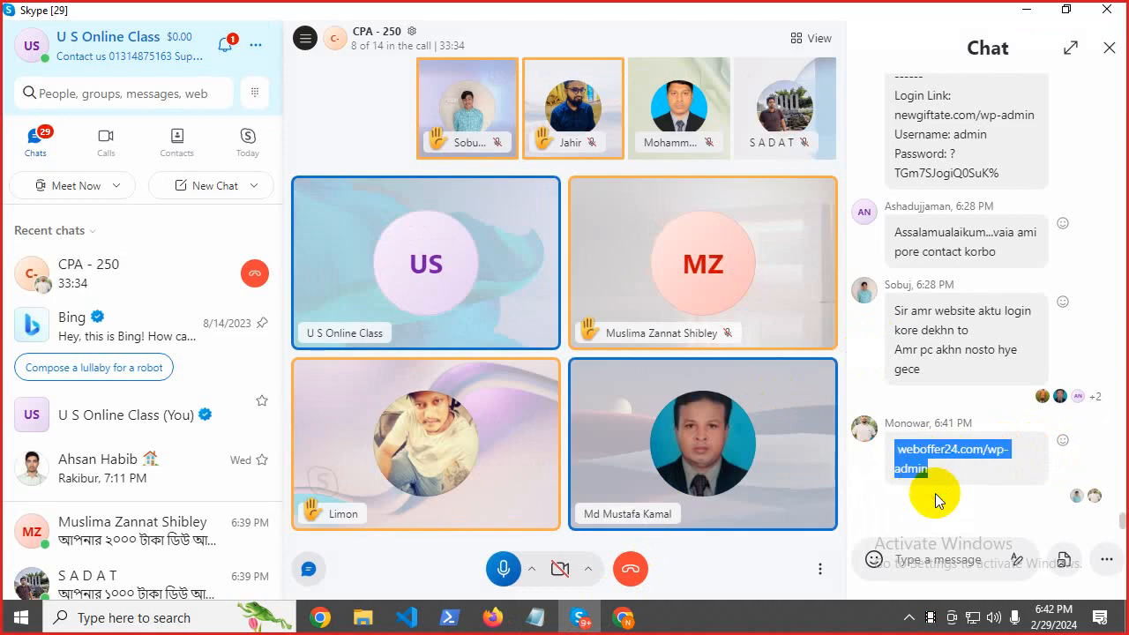
left_click(995, 454)
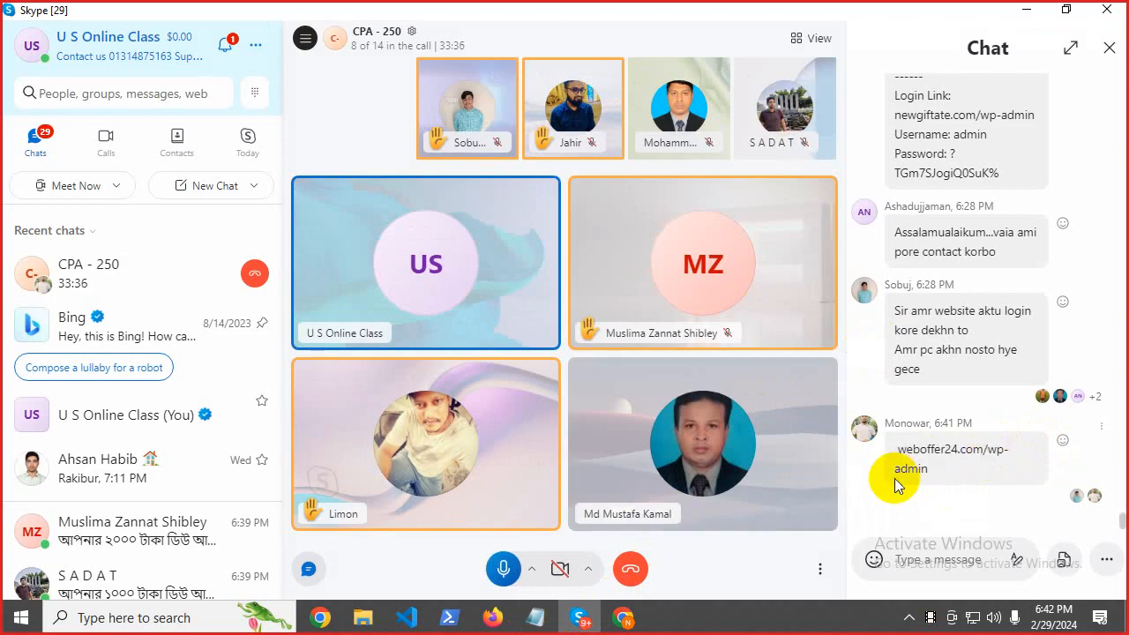
left_click_drag(898, 471, 965, 475)
right_click(966, 474)
left_click(966, 457)
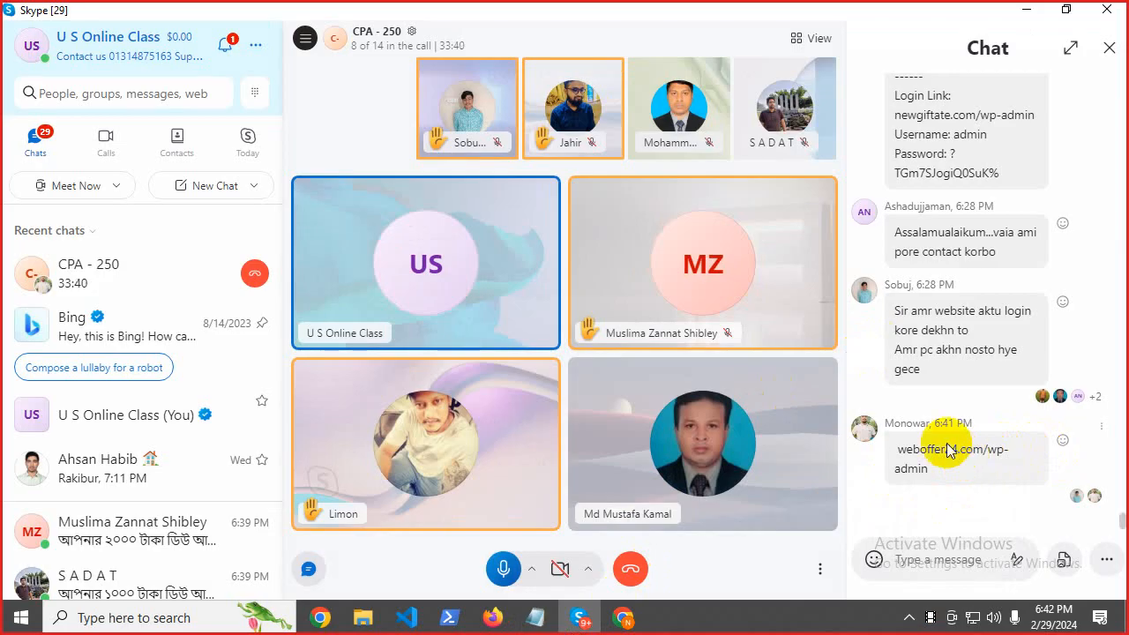
Re-select the wp-admin link and the weboffer24.com domain to check their copy options.
left_click_drag(890, 415, 908, 427)
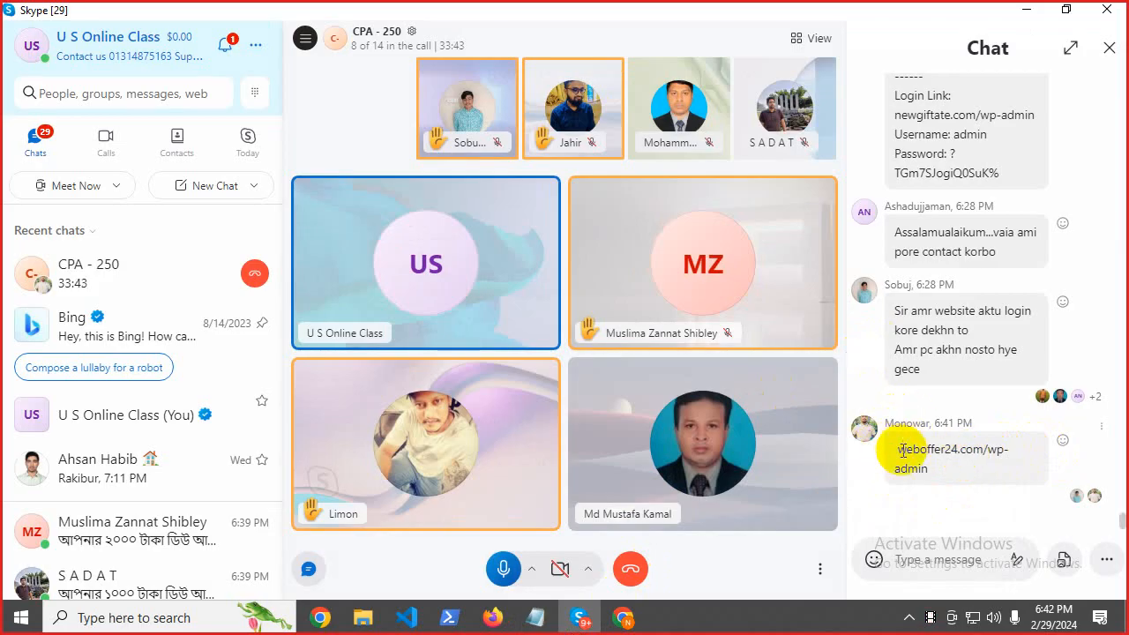
left_click_drag(894, 453, 932, 471)
right_click(939, 468)
left_click(932, 458)
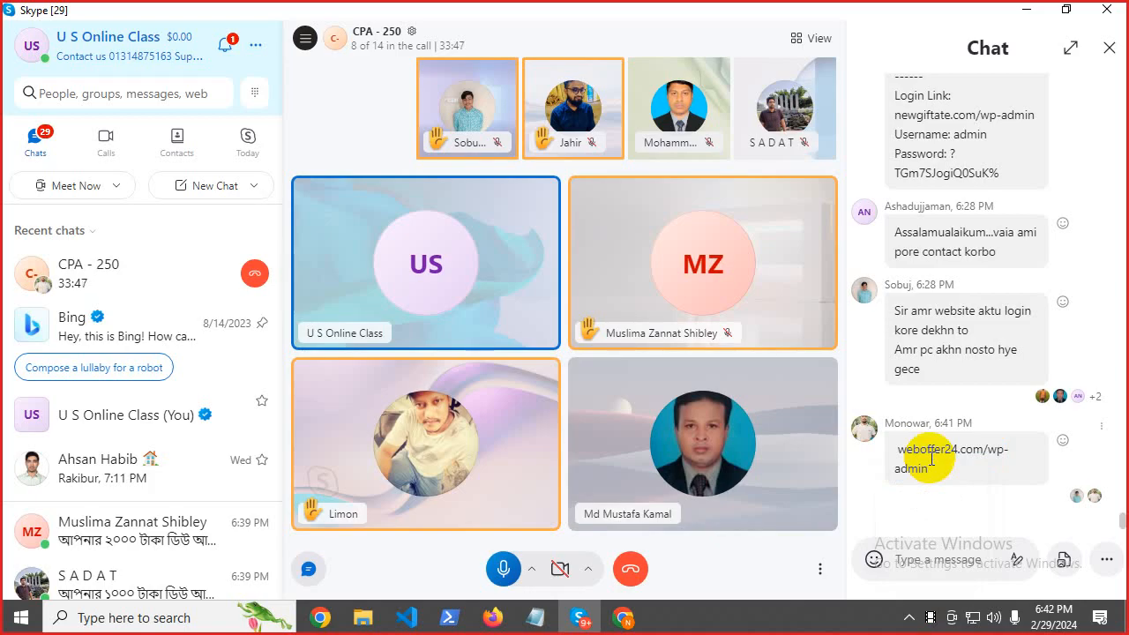
left_click_drag(900, 452, 1003, 488)
right_click(986, 457)
left_click(986, 457)
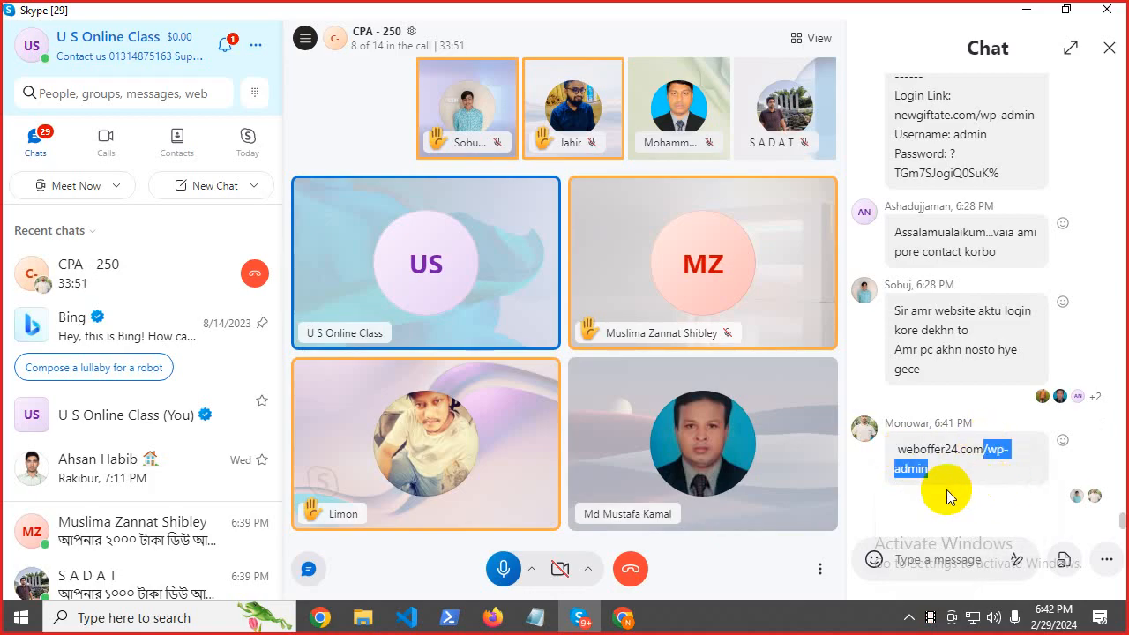
left_click(922, 470)
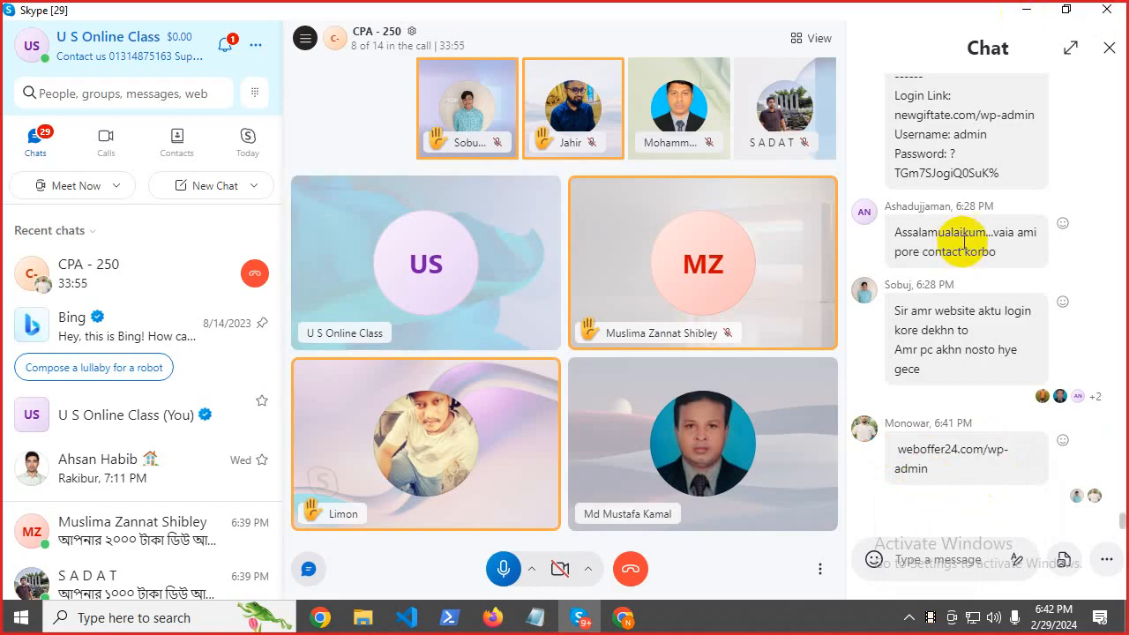
Review the website and username login details in the chat, then minimize Skype.
scroll(964, 240, "up", 5)
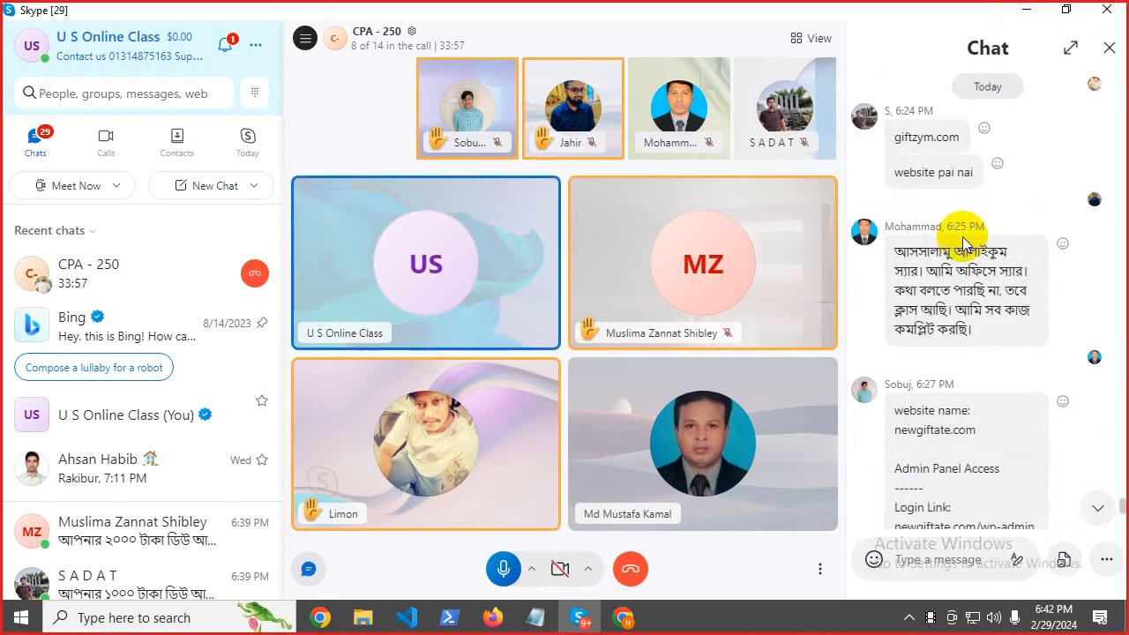
left_click_drag(901, 411, 943, 425)
right_click(942, 425)
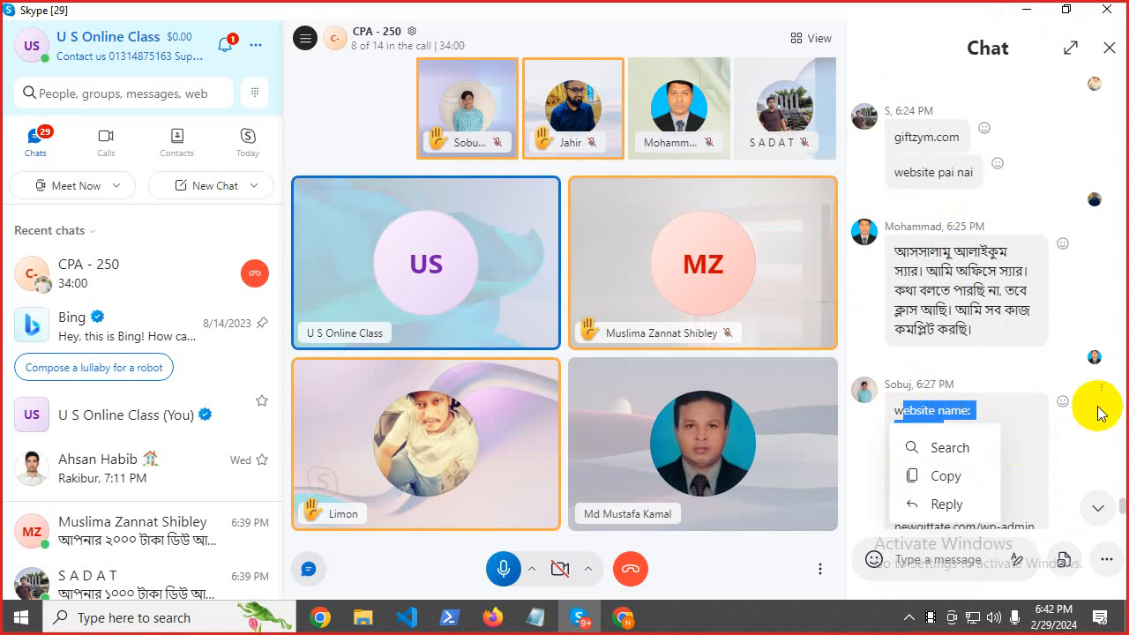
scroll(1116, 489, "up", 5)
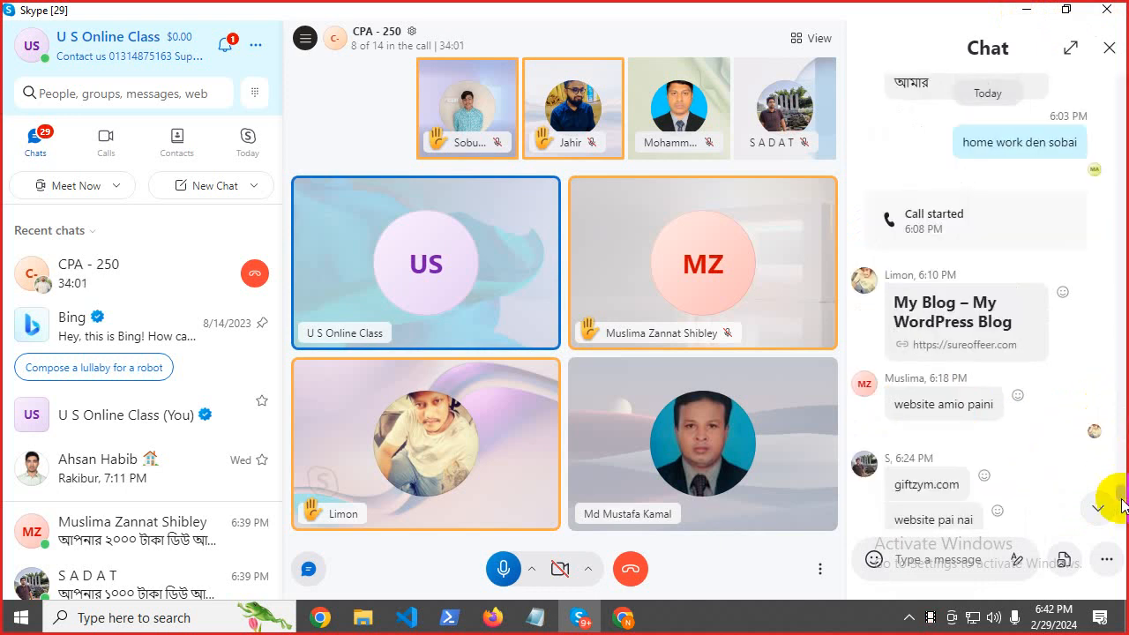
scroll(961, 405, "up", 2)
scroll(962, 406, "down", 6)
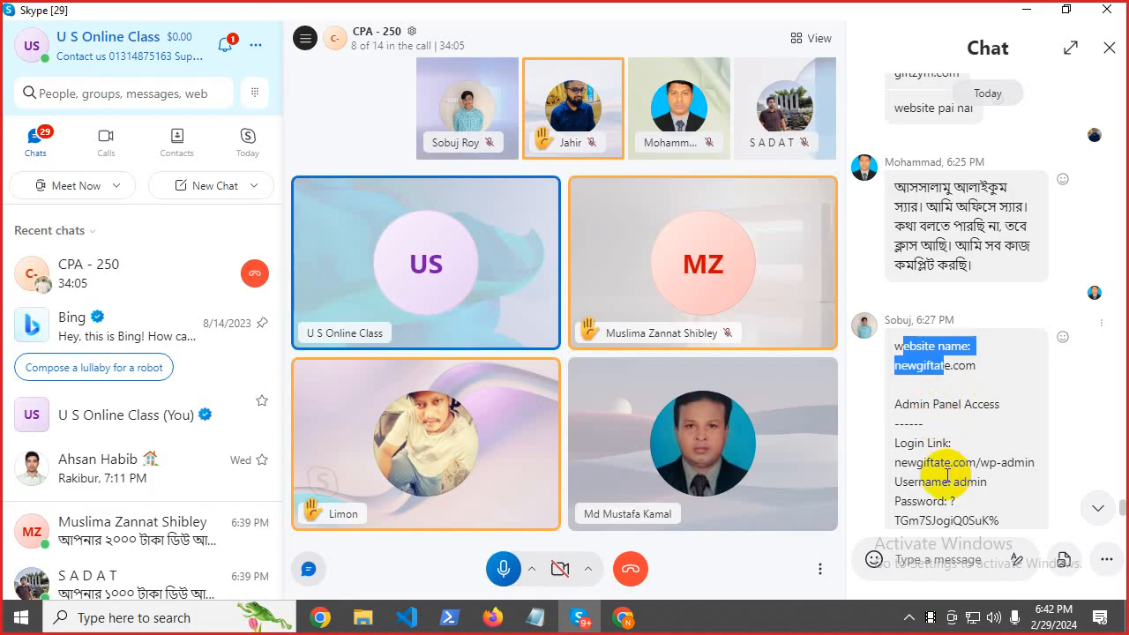
right_click(912, 441)
left_click(903, 351)
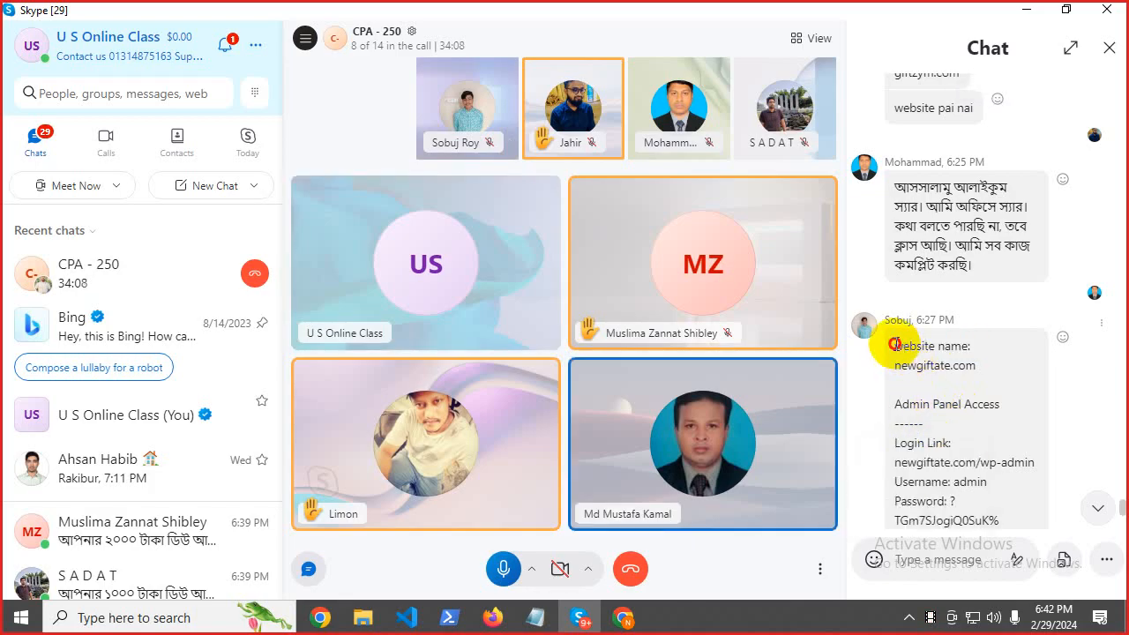
left_click_drag(894, 343, 983, 474)
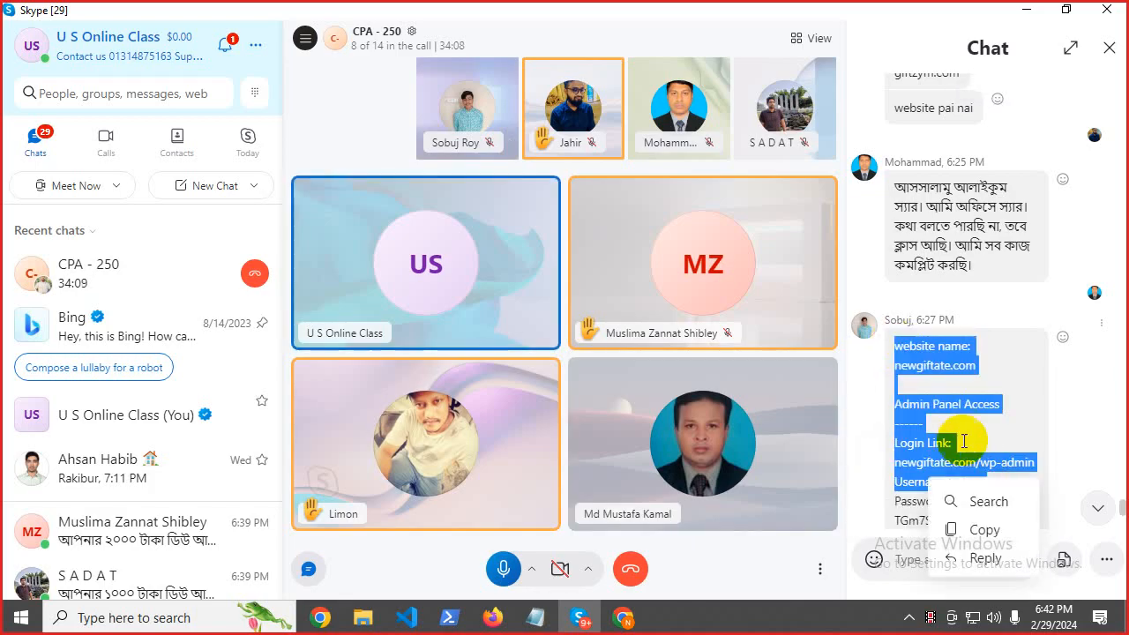
left_click(902, 461)
scroll(917, 446, "down", 4)
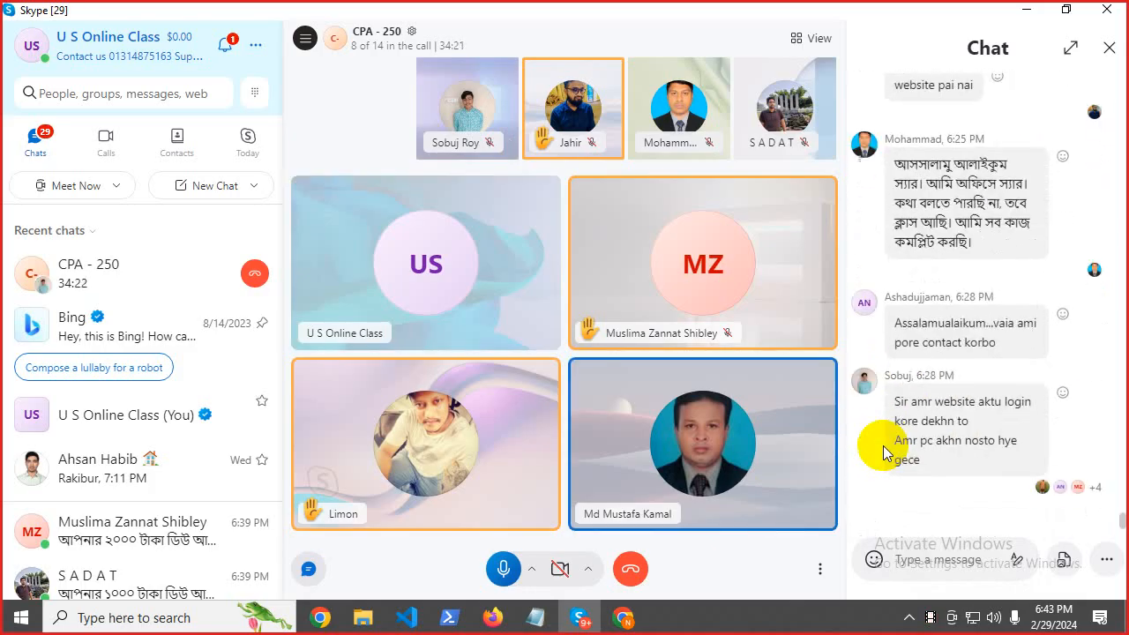
left_click(1029, 9)
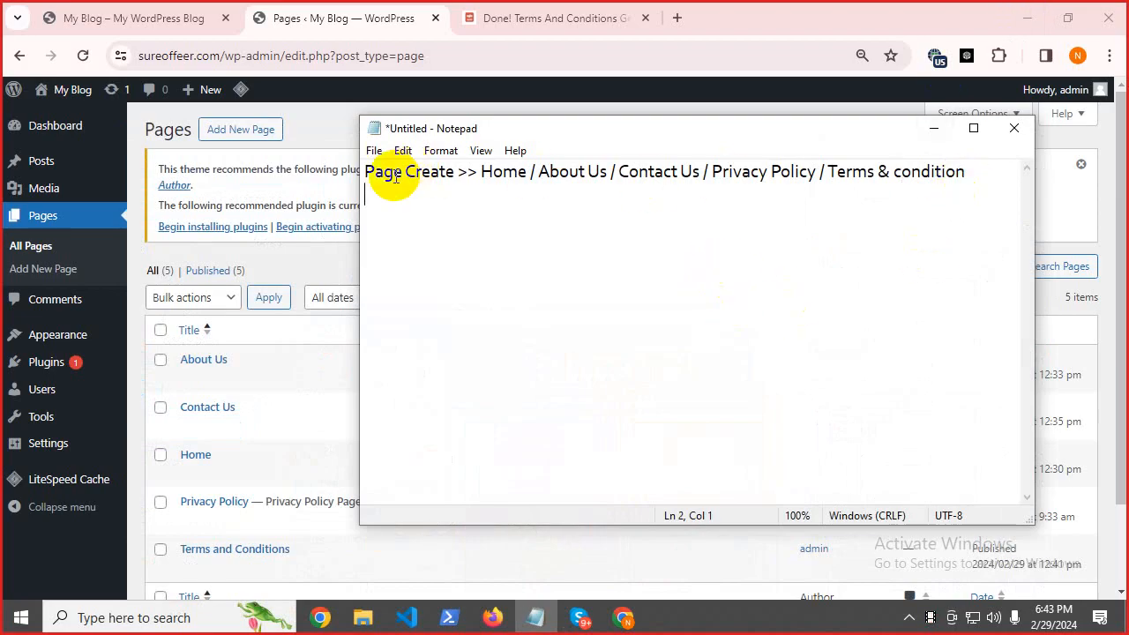
Open Posts > Categories in WordPress and copy the word 'Category' from the heading.
left_click_drag(367, 174, 941, 183)
left_click(397, 210)
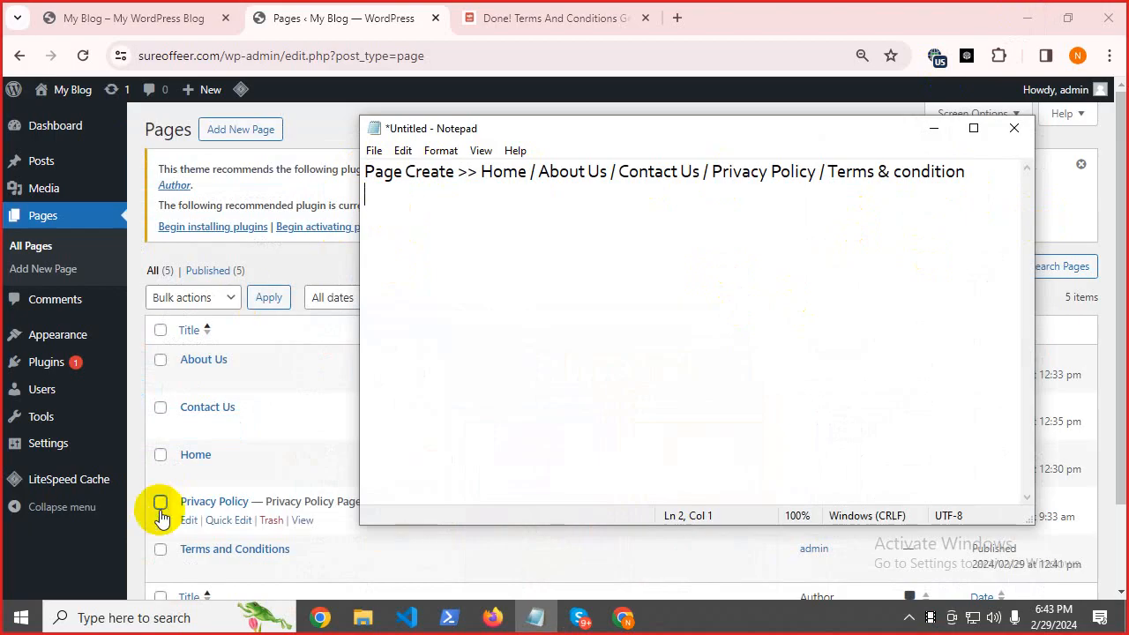
mouse_move(32, 164)
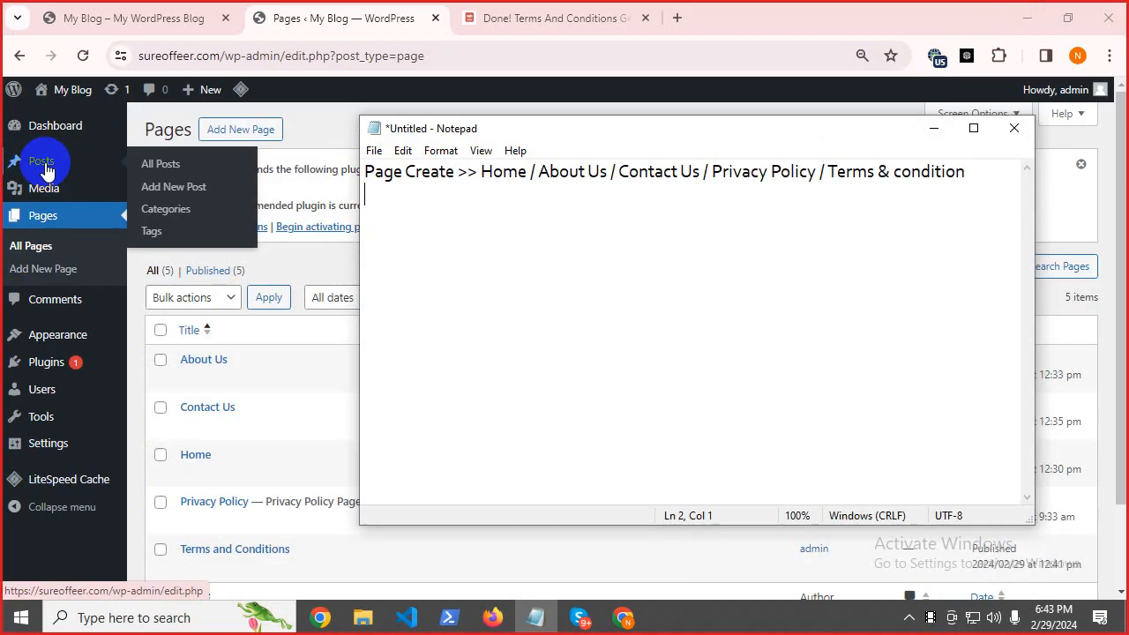
left_click(166, 218)
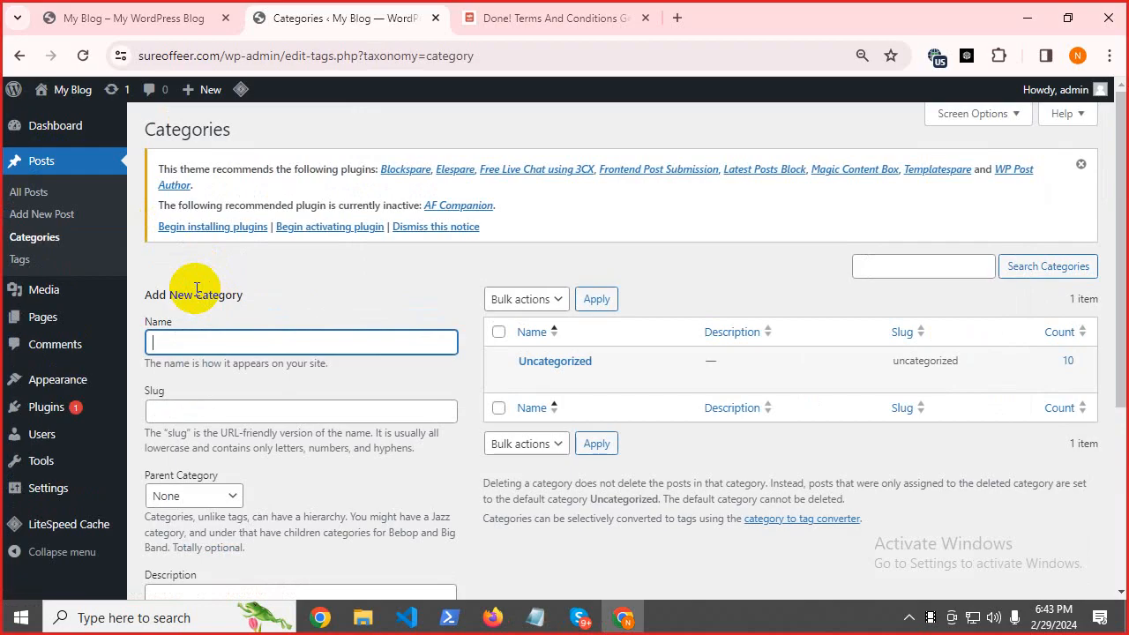
left_click_drag(196, 297, 243, 297)
right_click(228, 289)
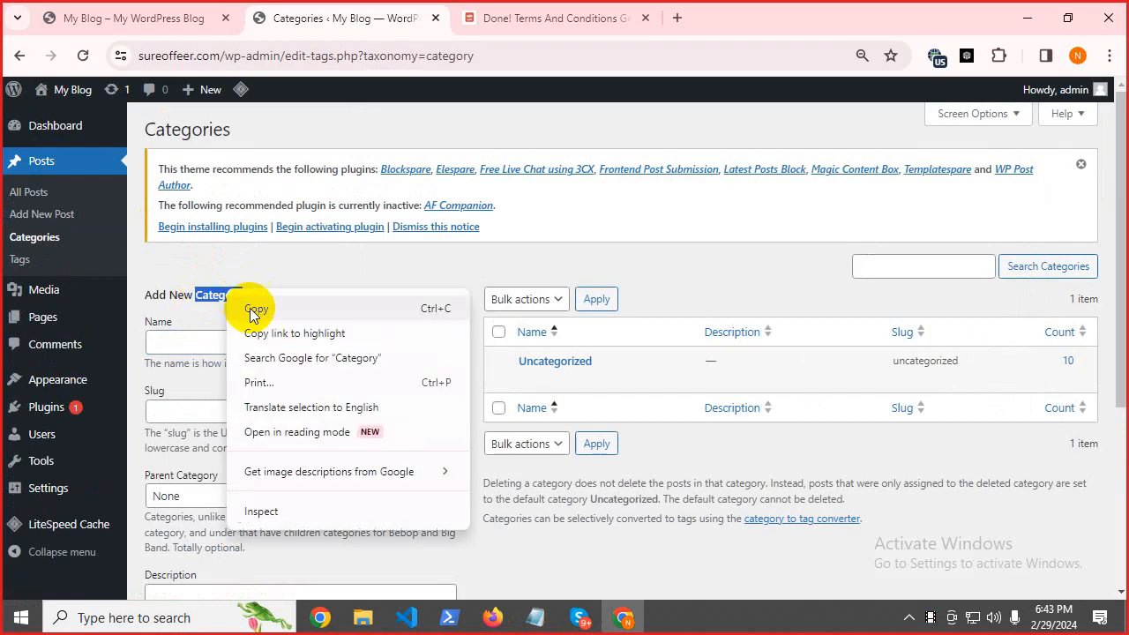
left_click(255, 312)
Write 'Category >> Games/ Gift Card' on the second line of the Notepad notes.
left_click(527, 624)
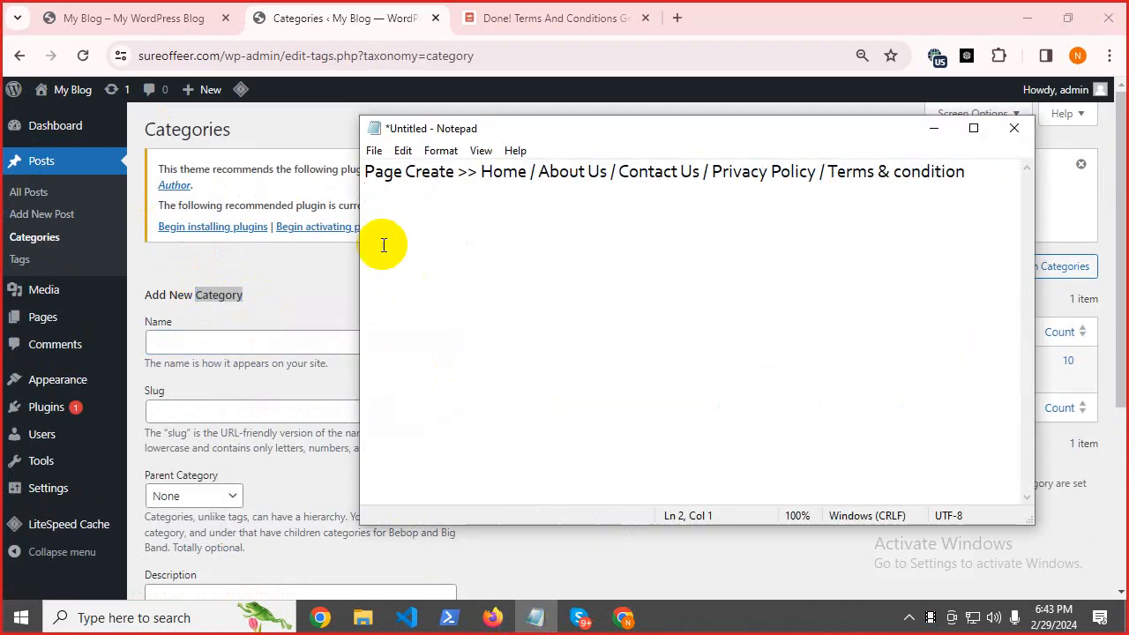
right_click(376, 212)
left_click(426, 291)
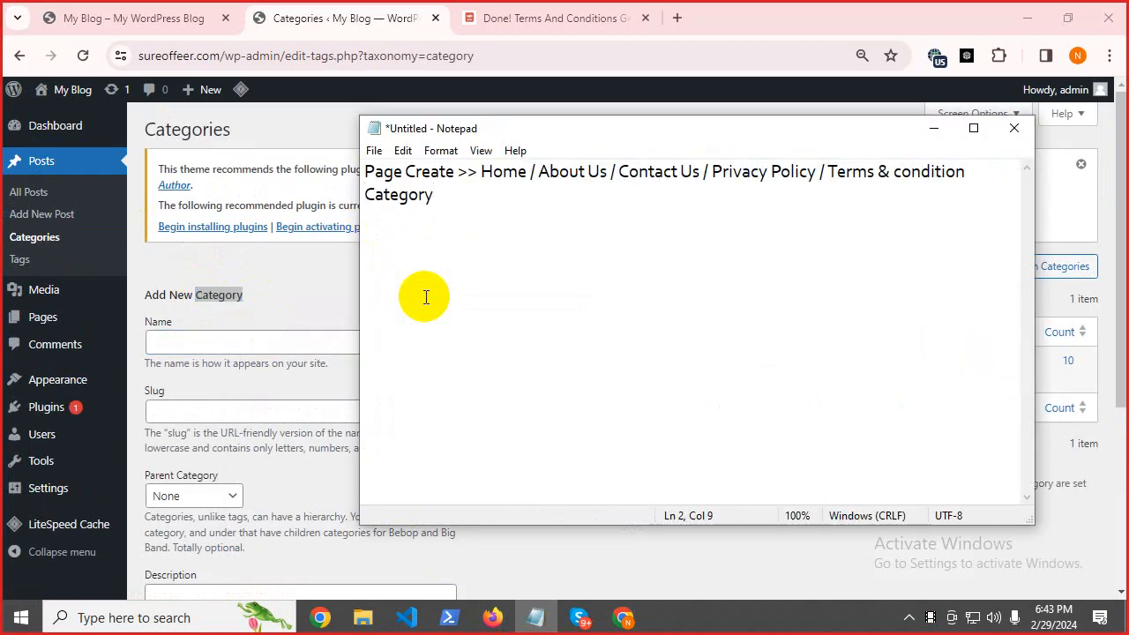
type(">> Games")
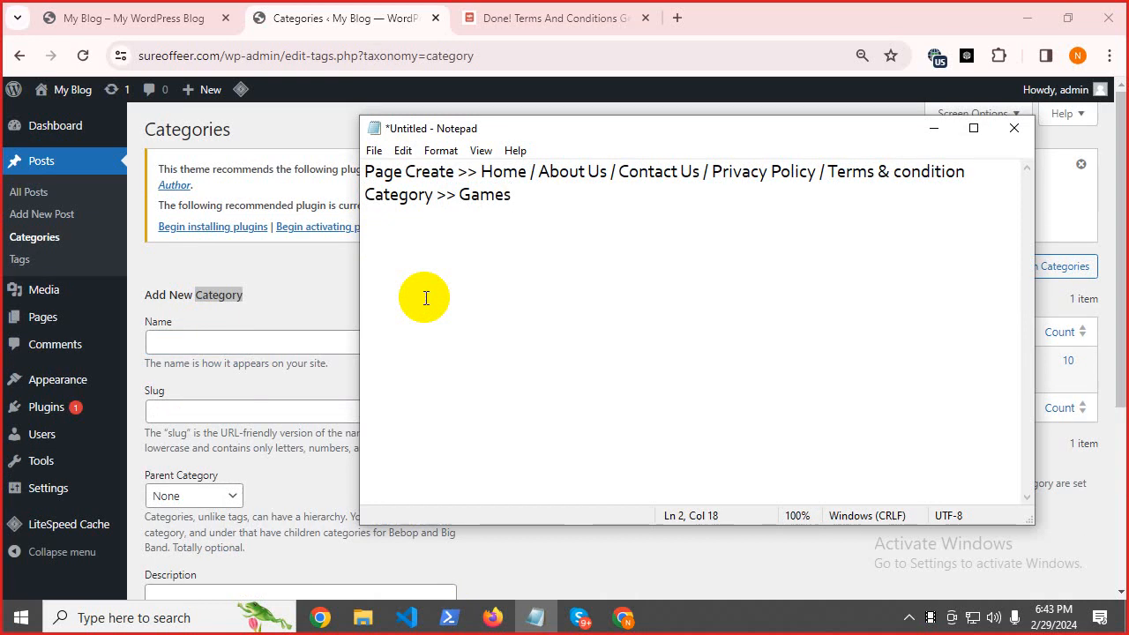
type("/ Gift Card")
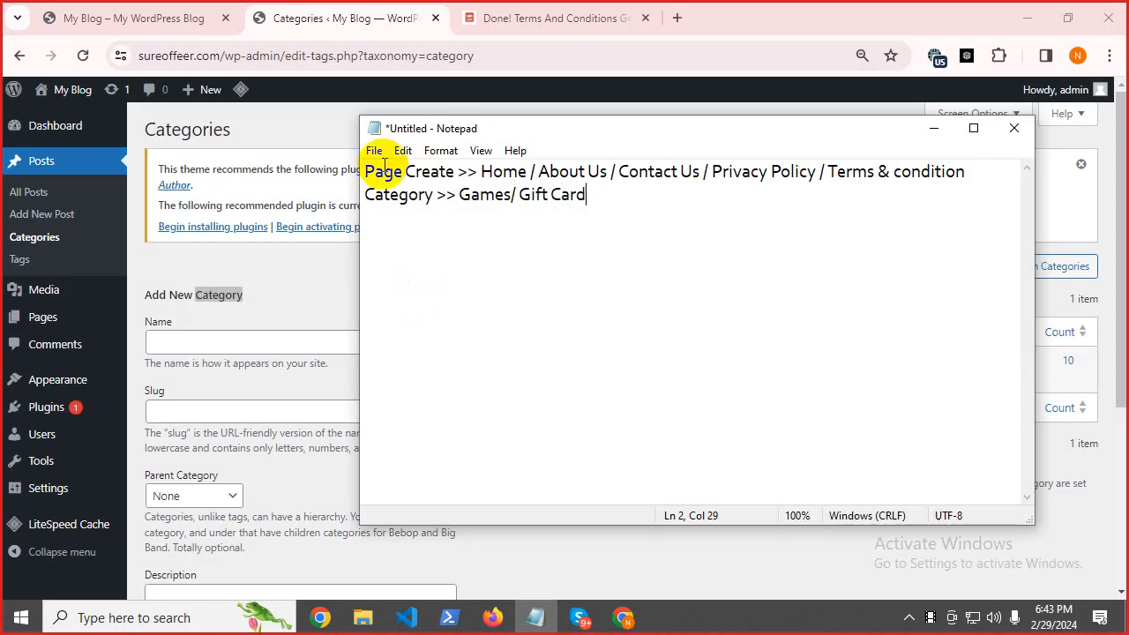
Copy the word 'Games' from the notes and return to the category Name field.
left_click_drag(365, 195, 605, 213)
left_click(599, 204)
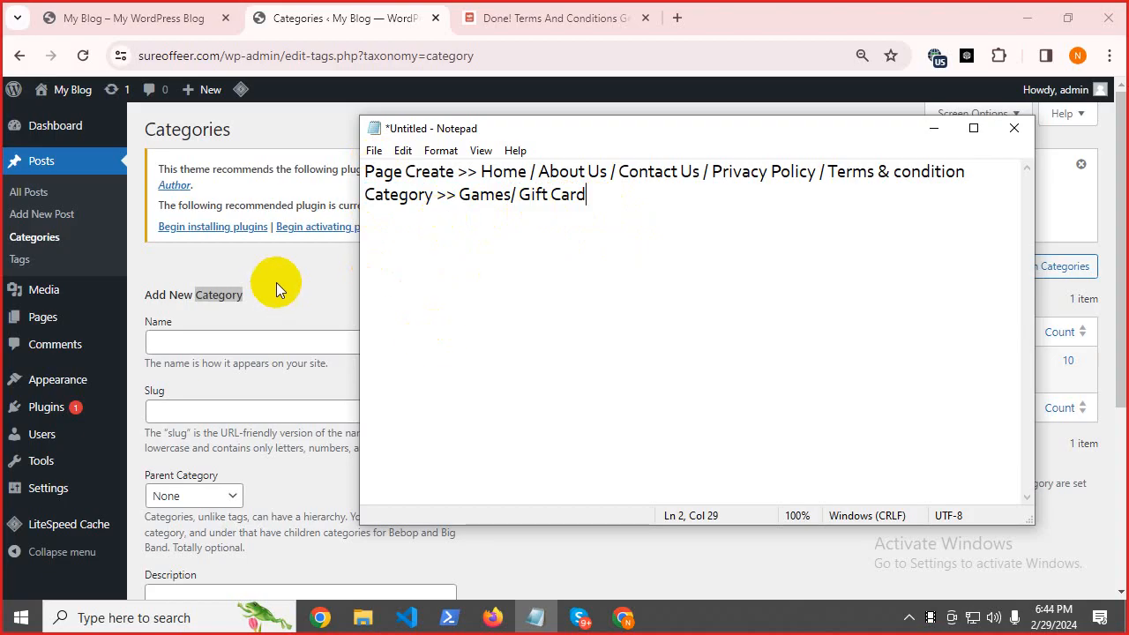
left_click_drag(457, 196, 508, 201)
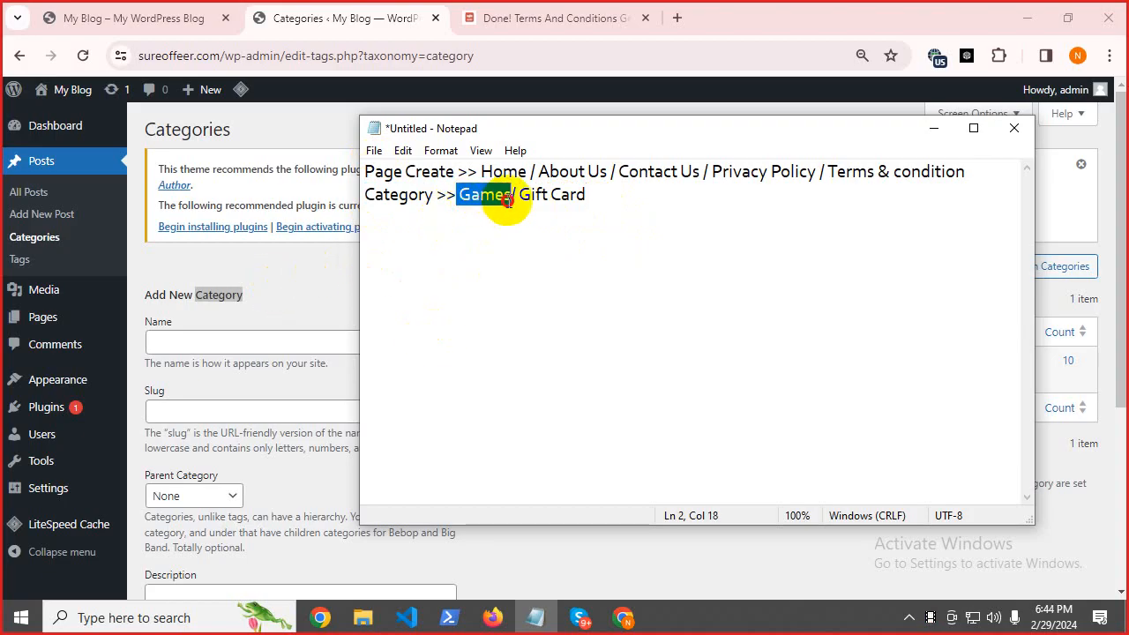
right_click(508, 201)
left_click(552, 255)
left_click(164, 345)
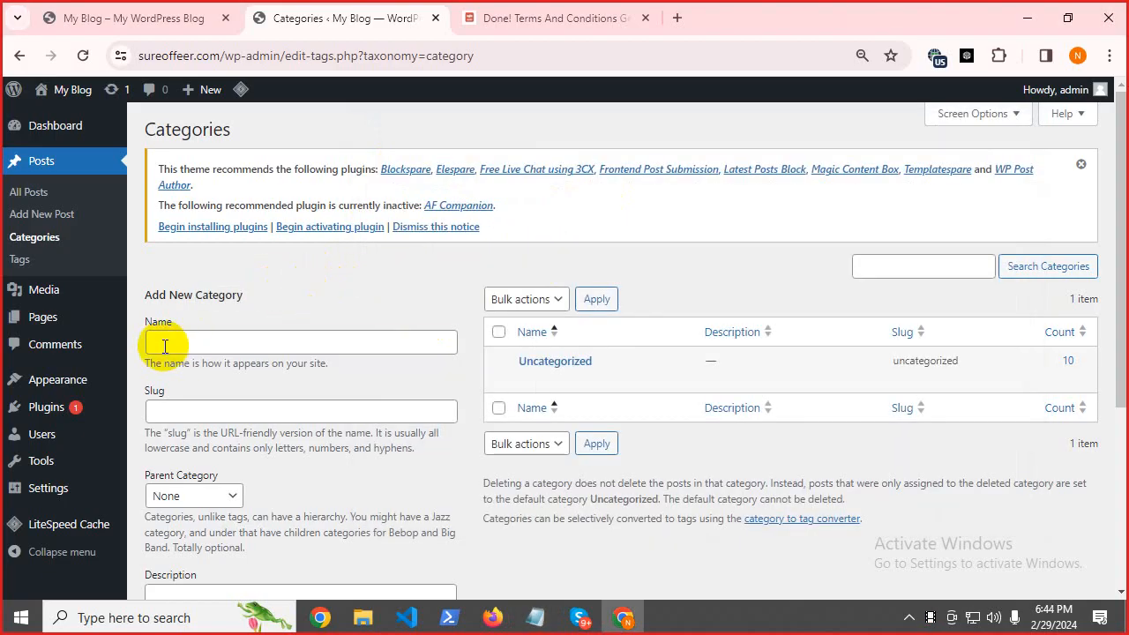
Create the 'Games' post category.
key("ctrl+v")
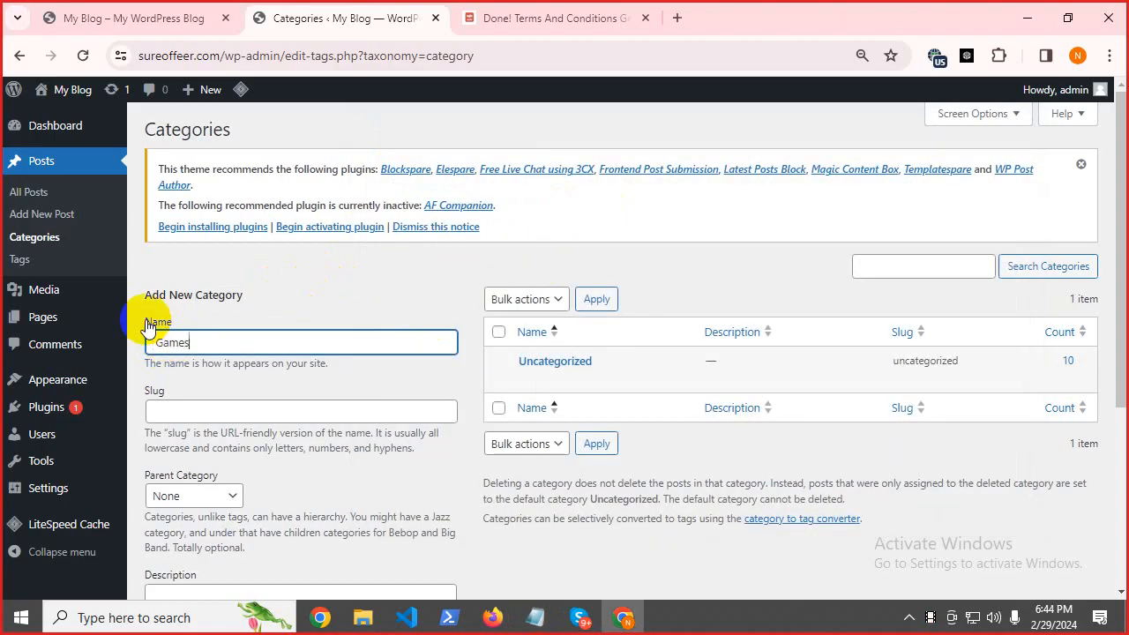
left_click(298, 304)
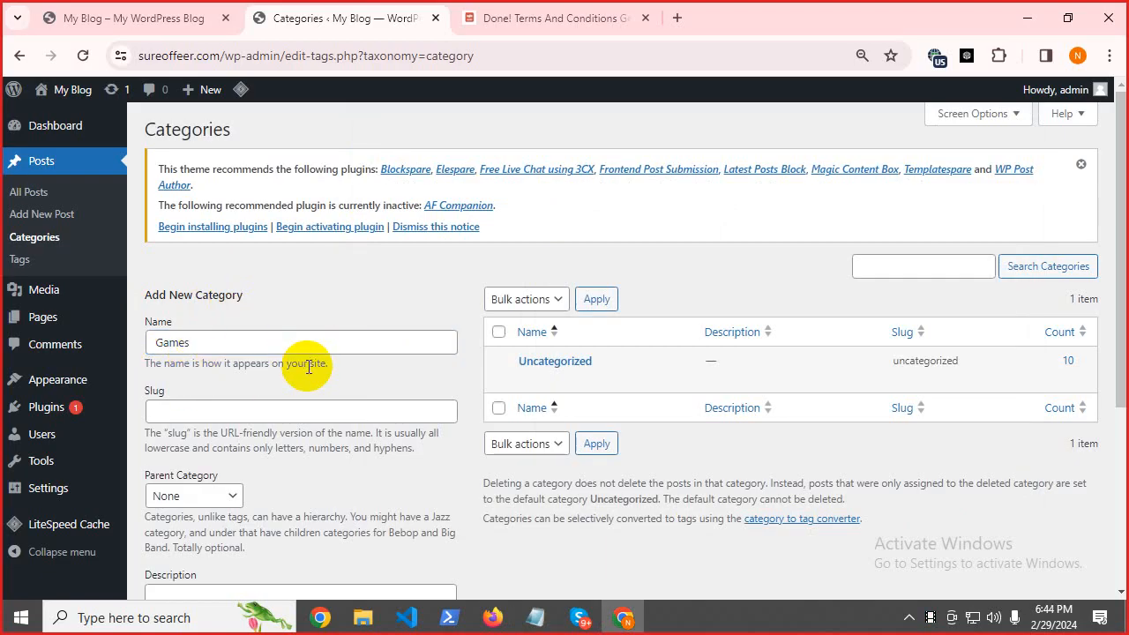
scroll(273, 463, "down", 3)
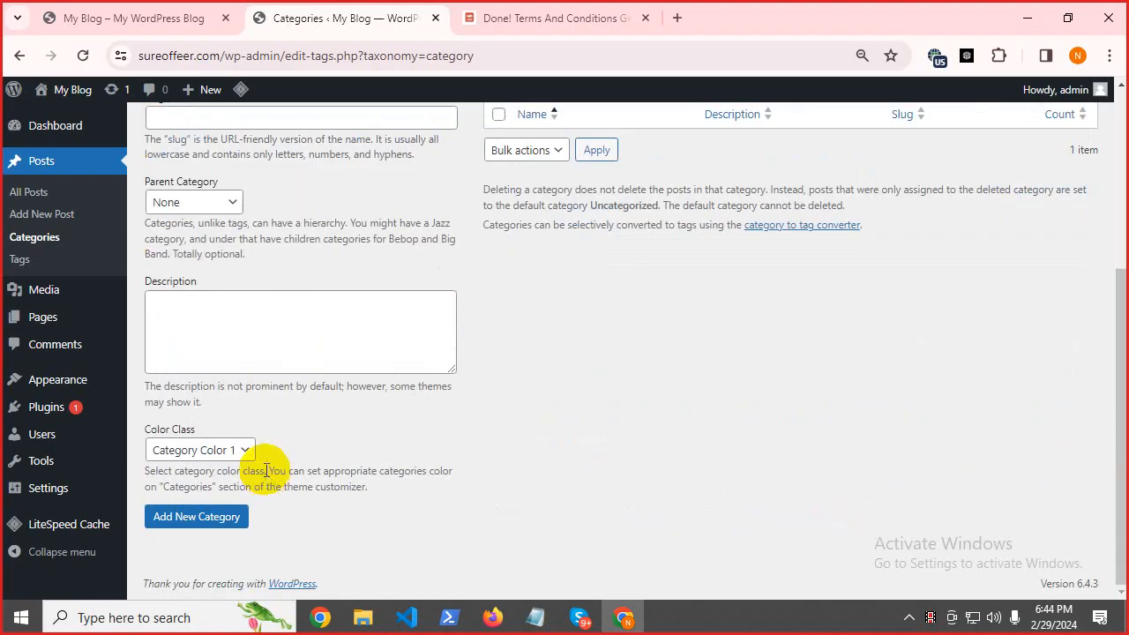
left_click(202, 519)
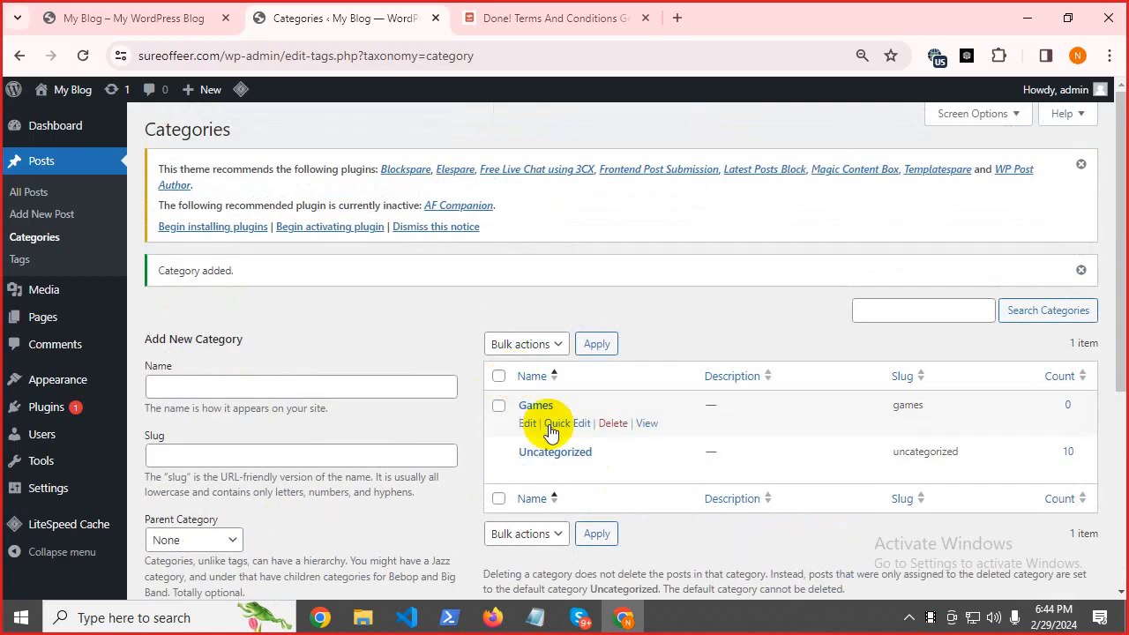
Copy 'Gift Card' from the notes and create the 'Gift Card' post category.
left_click(530, 619)
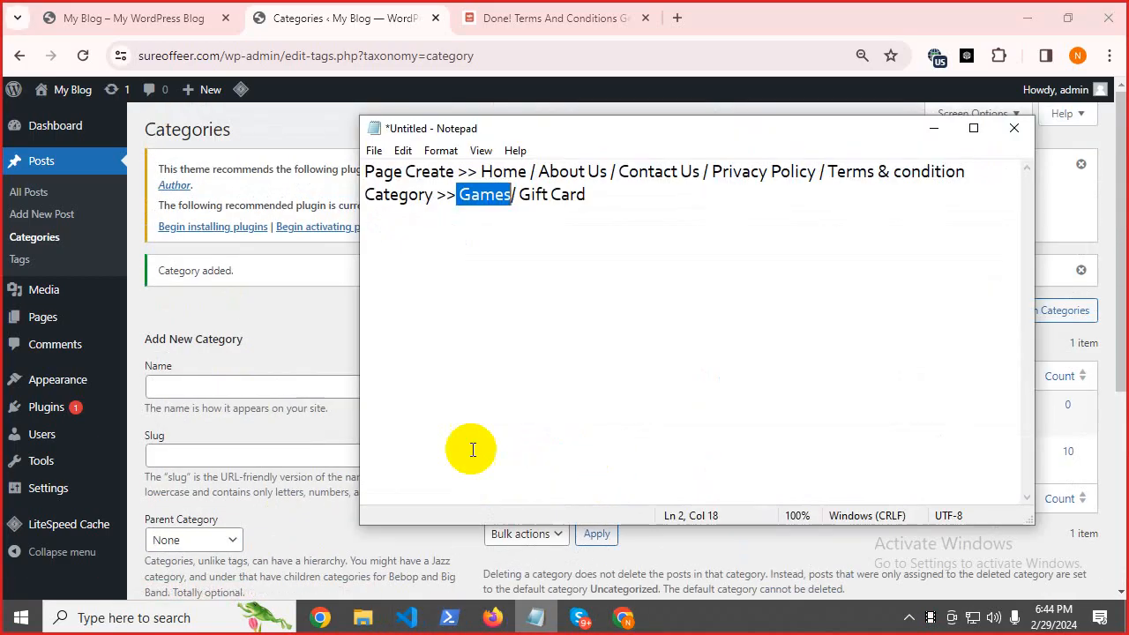
left_click_drag(519, 195, 630, 196)
right_click(572, 212)
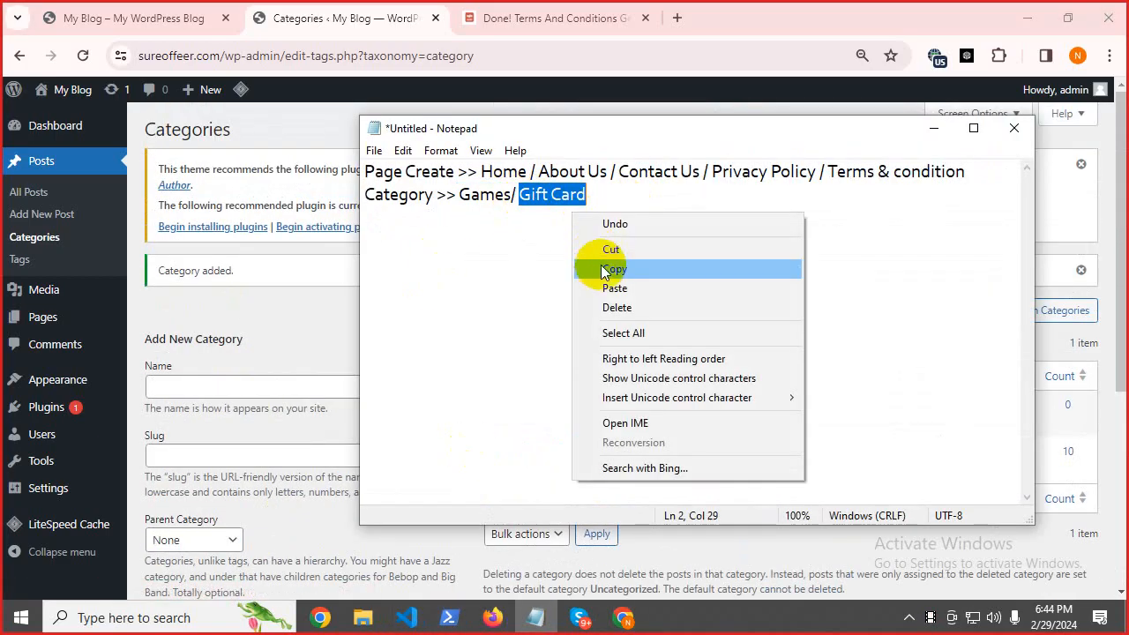
left_click(609, 267)
left_click(319, 316)
left_click(174, 390)
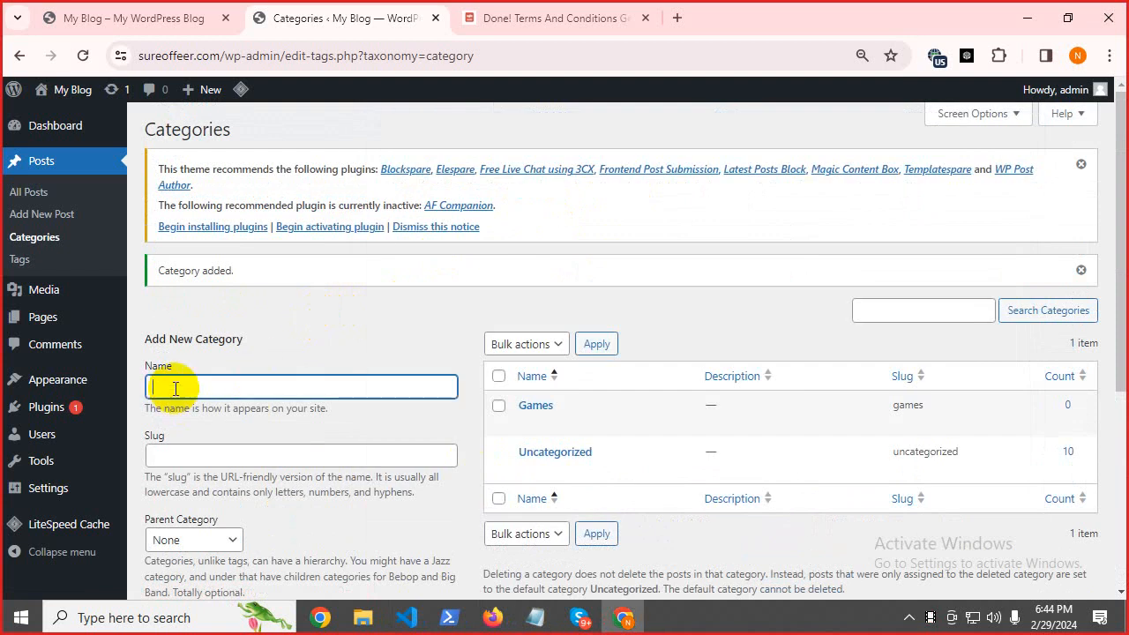
key("ctrl+v")
scroll(370, 344, "down", 3)
scroll(366, 341, "down", 1)
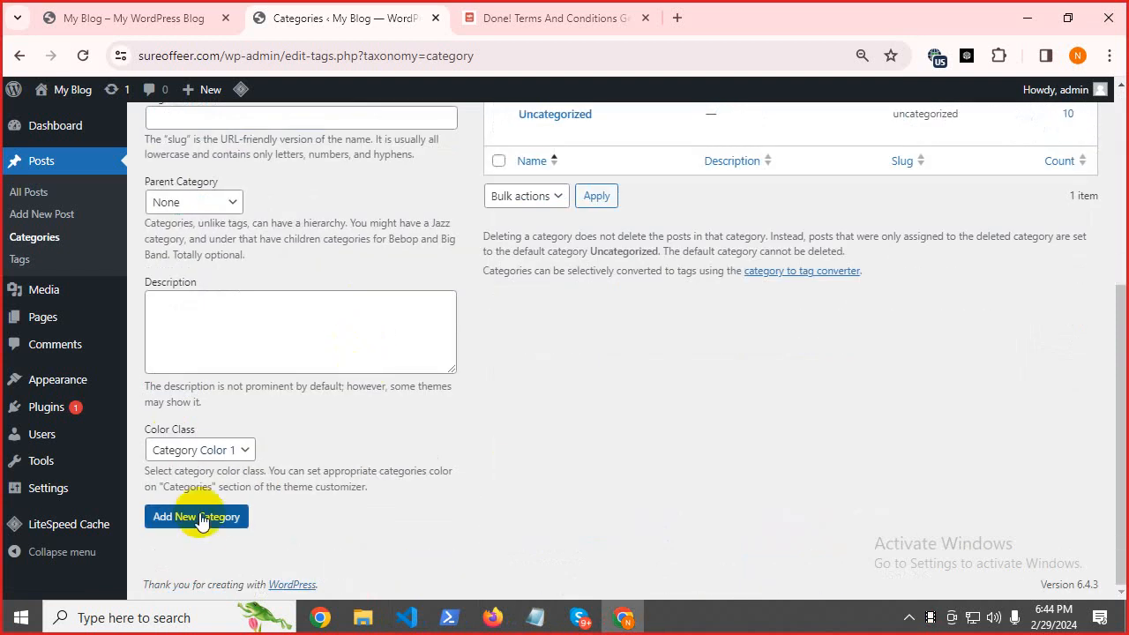
left_click(200, 521)
scroll(529, 450, "up", 4)
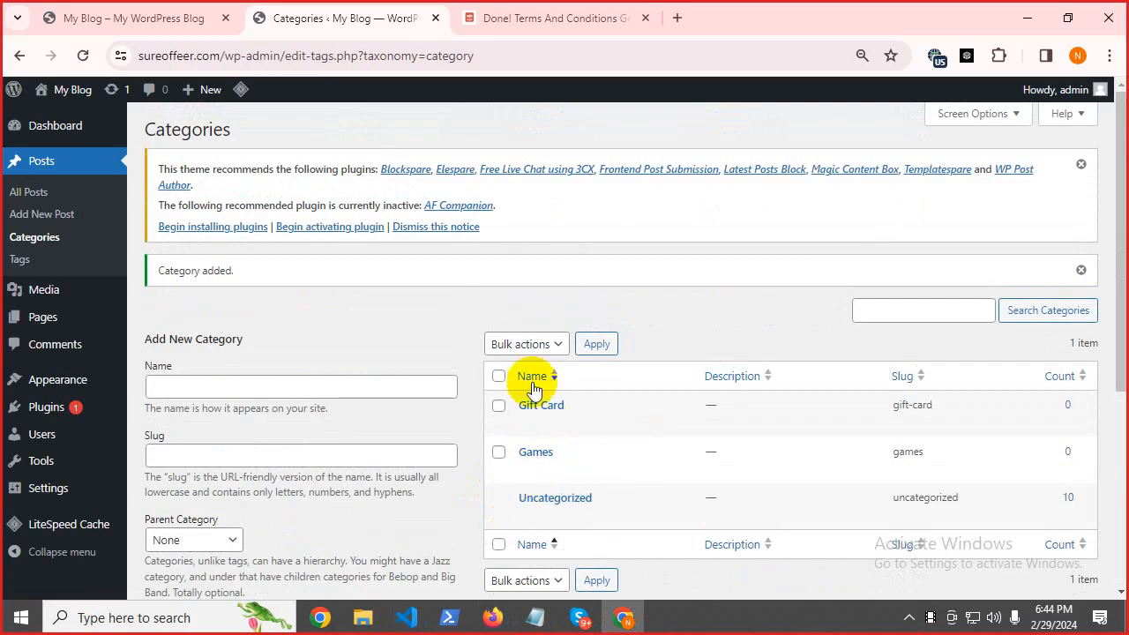
Copy 'Category' from line 2 of the notes and start a new third line.
left_click(517, 616)
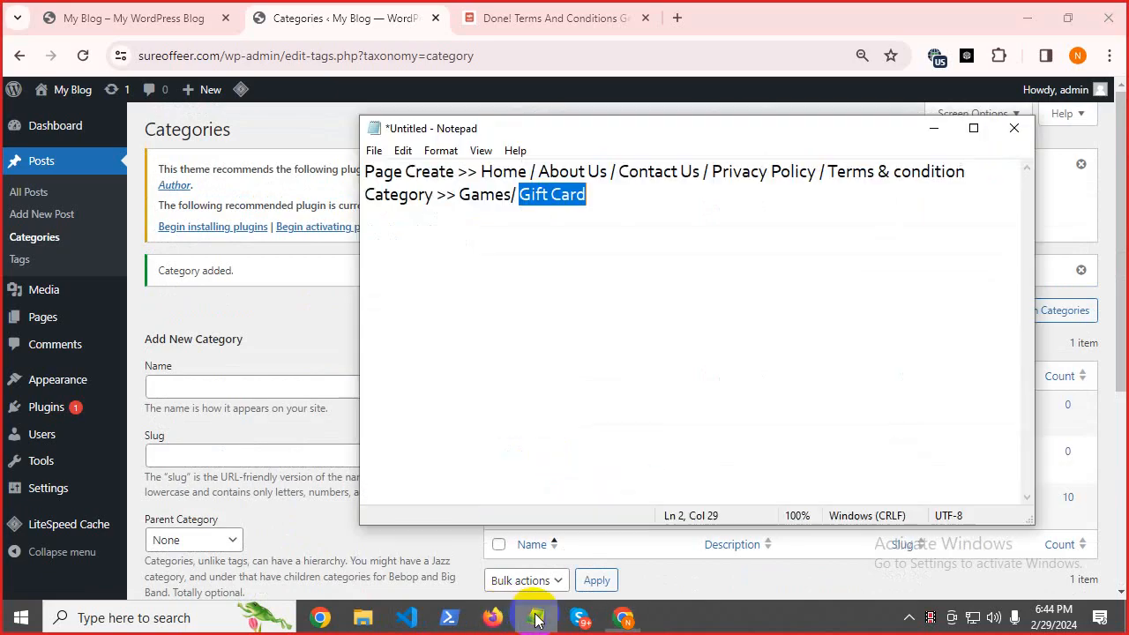
left_click(533, 266)
left_click_drag(371, 202, 433, 198)
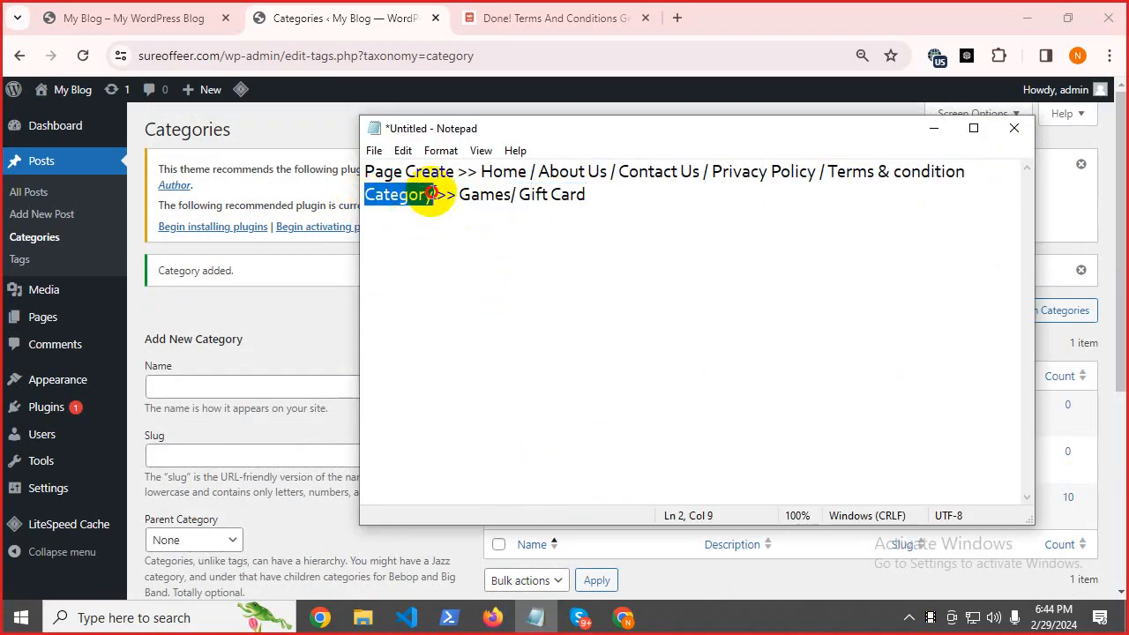
right_click(393, 204)
left_click(458, 255)
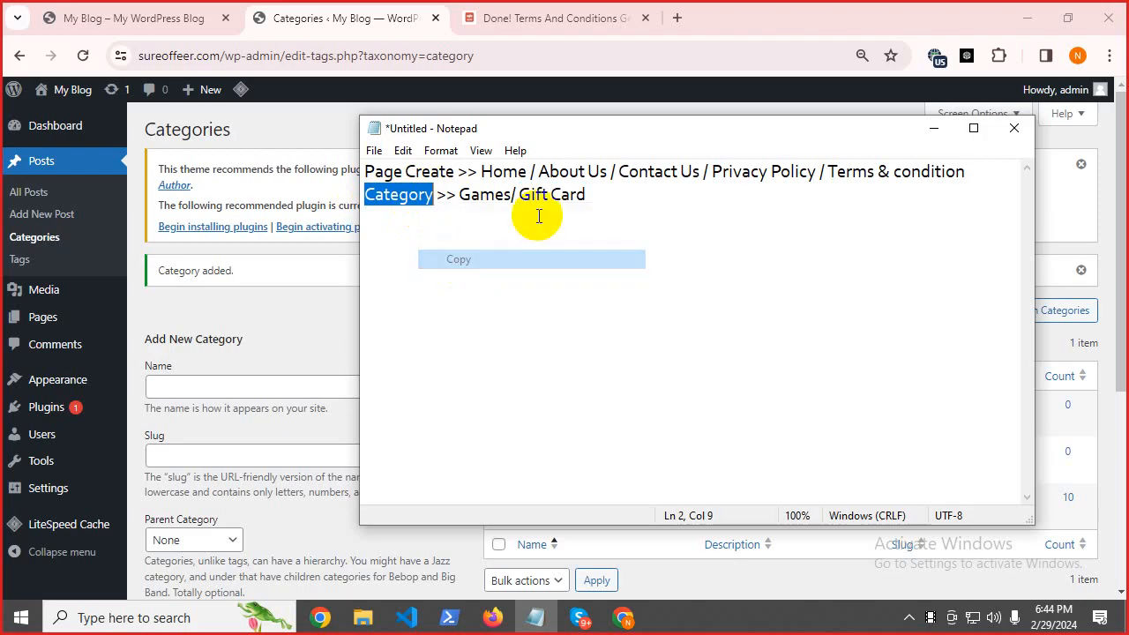
left_click(593, 201)
key("Return")
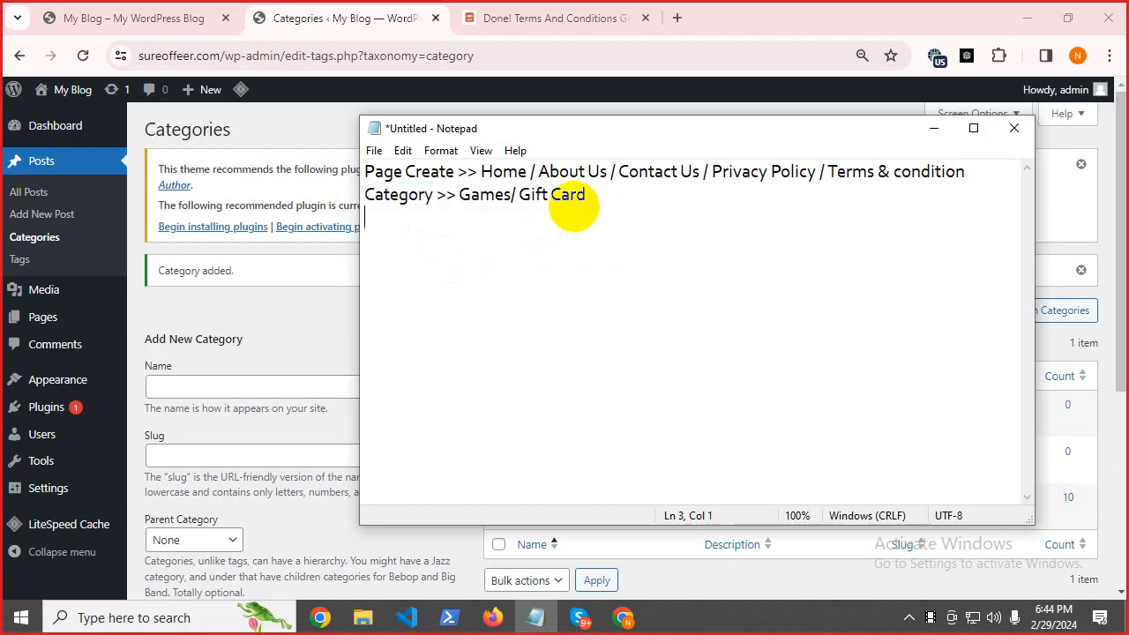
Begin line 3 of the notes with 'Sub Category >> Games'.
type("Sub")
key("ctrl+v")
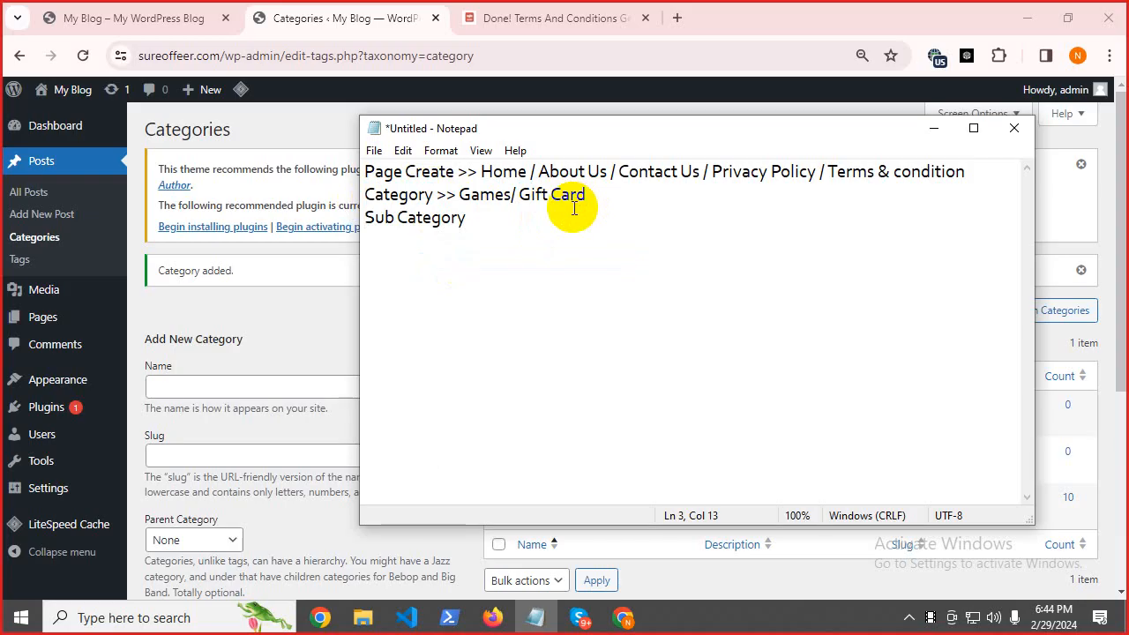
type(">>")
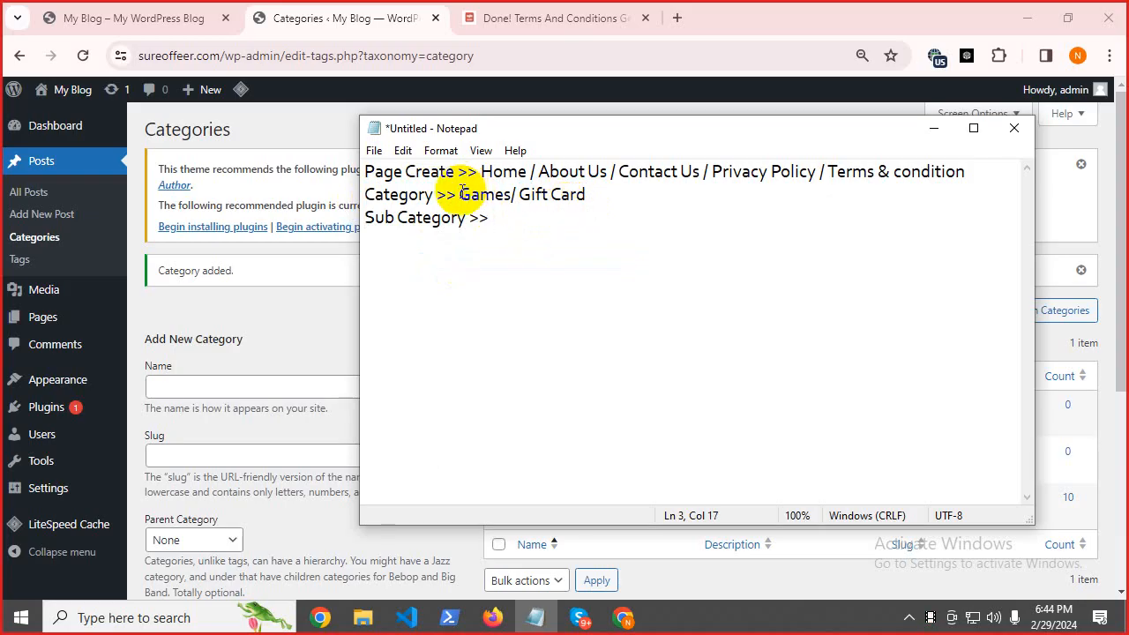
left_click_drag(457, 195, 496, 196)
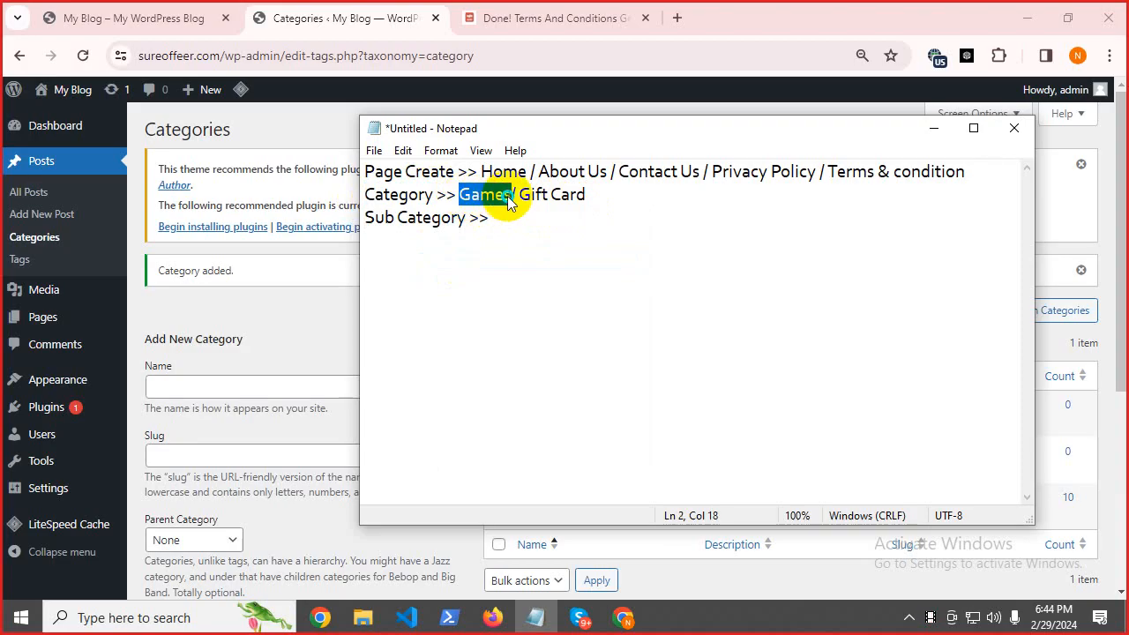
right_click(510, 214)
left_click(530, 253)
left_click(518, 224)
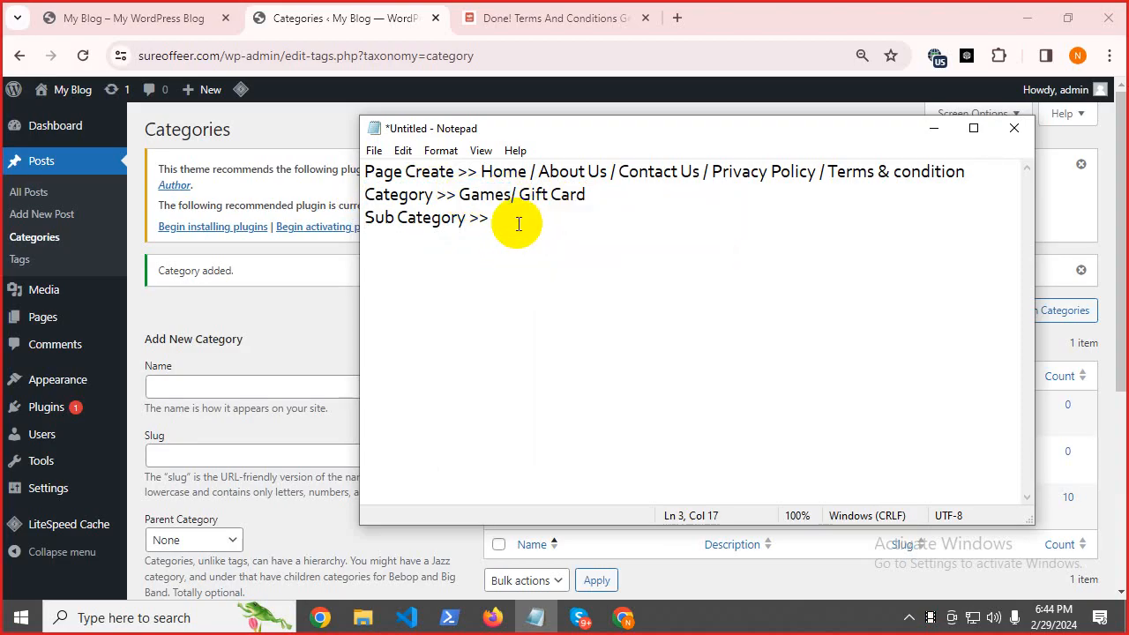
key("ctrl+v")
Add ': Roblox Gift Card / Xbox Gift Card / Nintendo Gift Card /' to line 3.
type(": ")
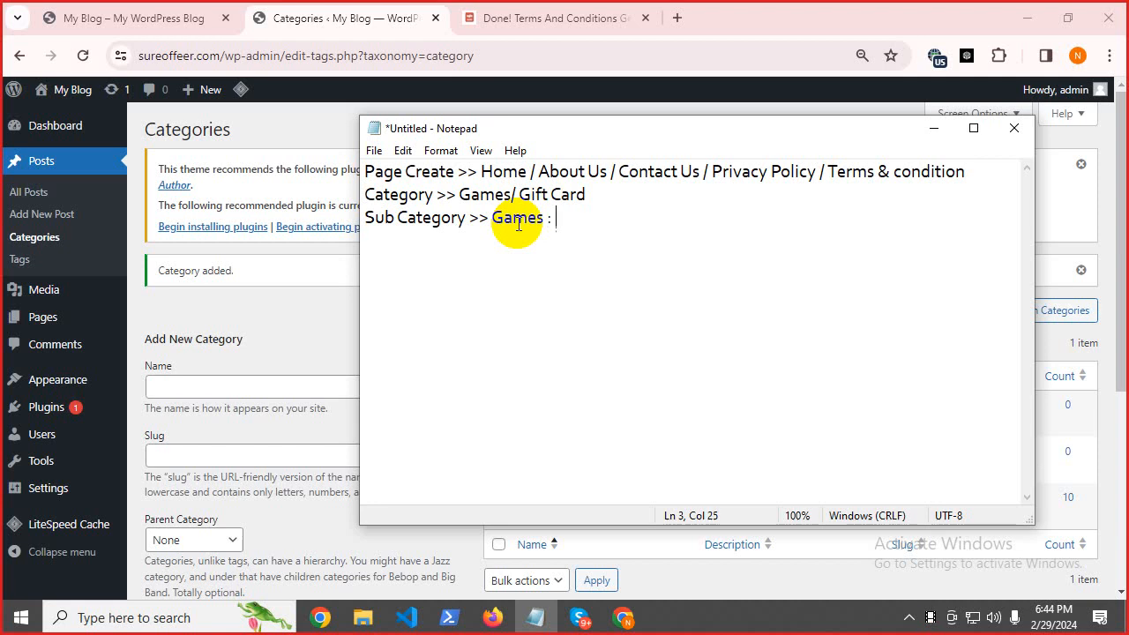
type("Roblox Gi")
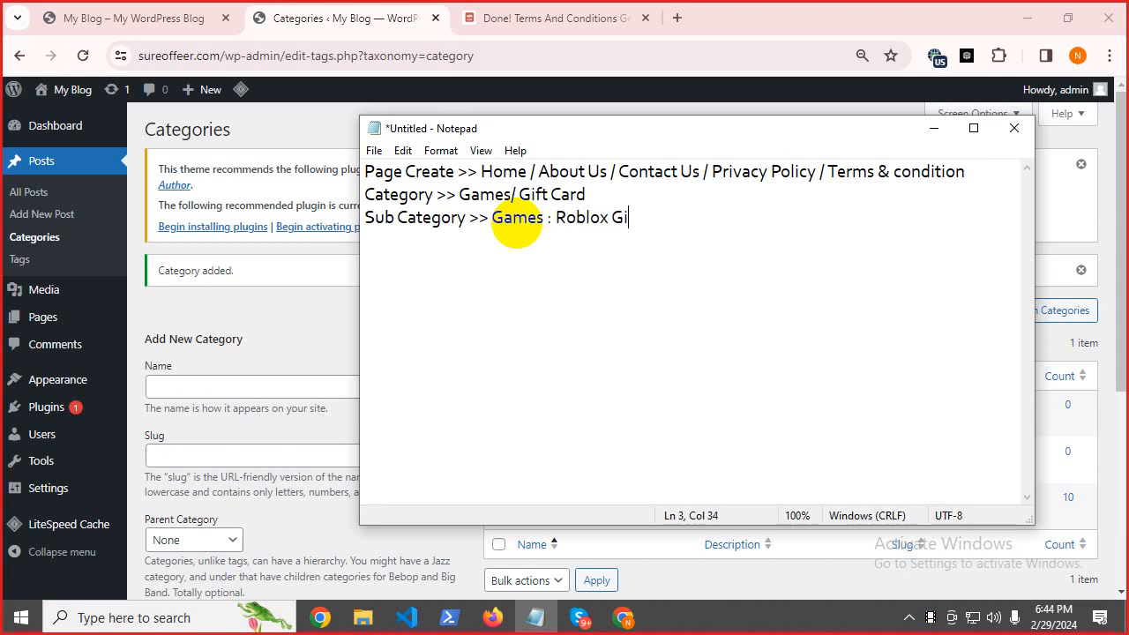
type("ft Card")
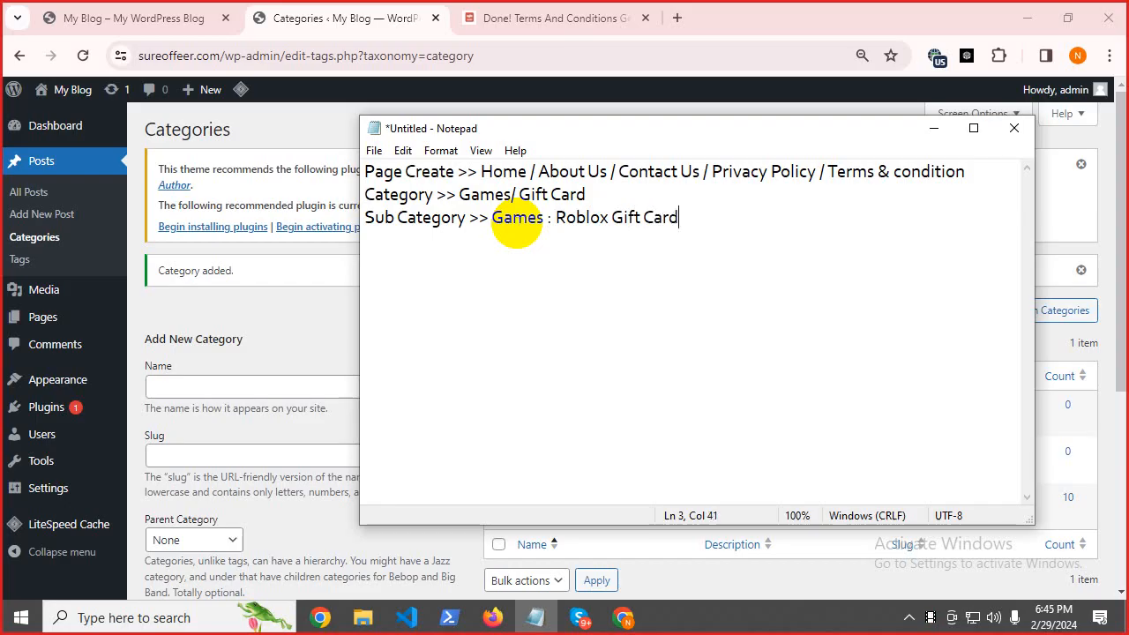
type(" Code")
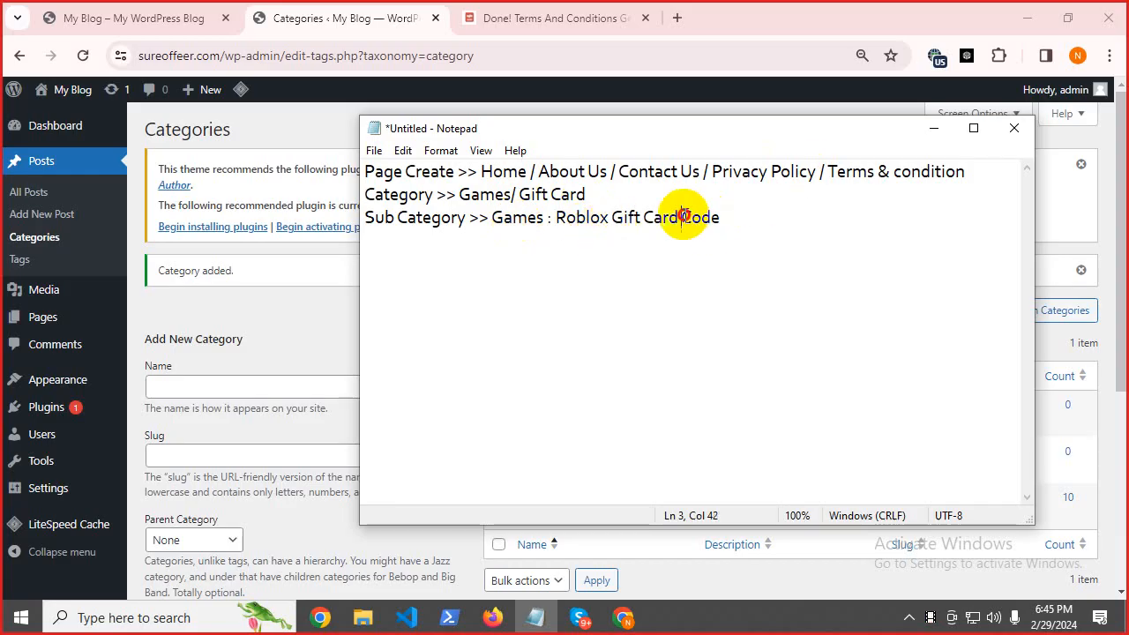
left_click_drag(680, 216, 738, 213)
key("BackSpace")
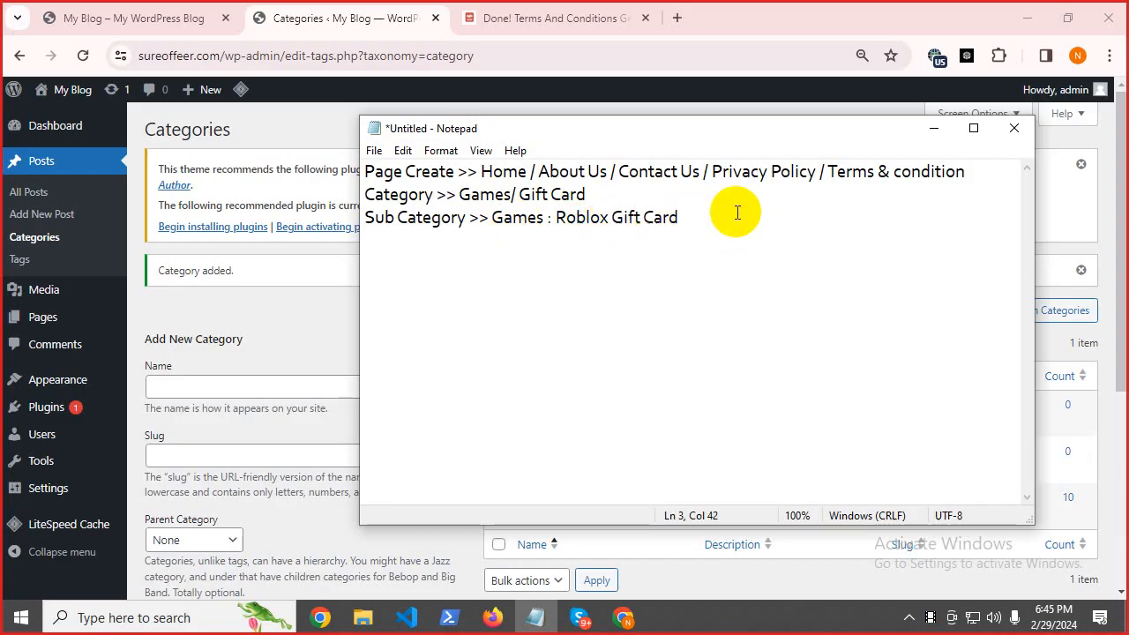
left_click_drag(609, 217, 695, 228)
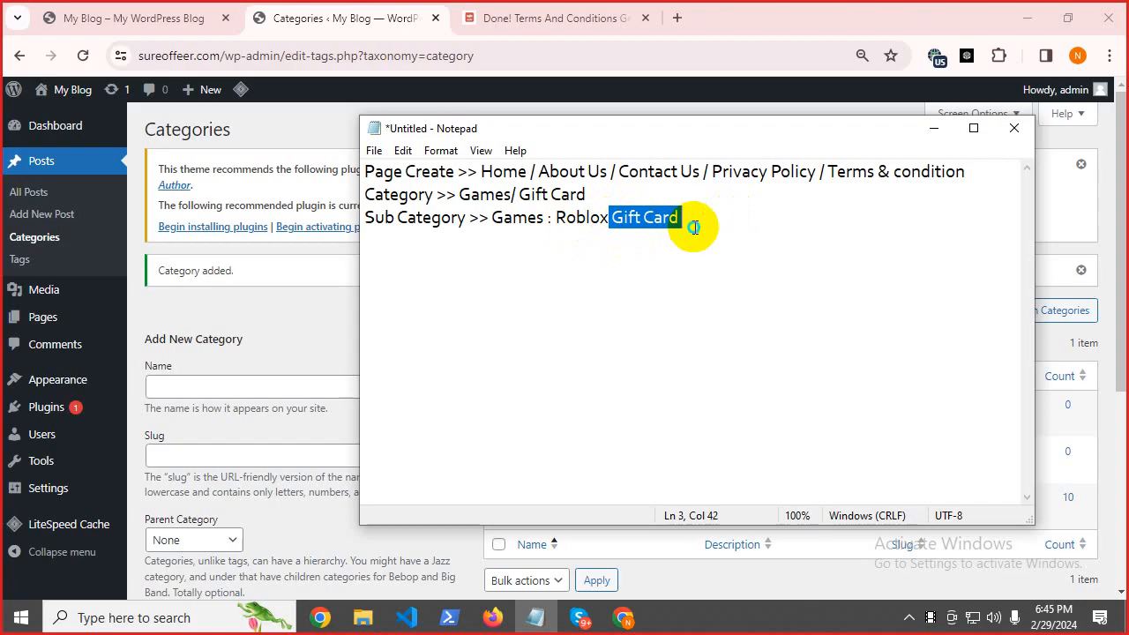
right_click(695, 227)
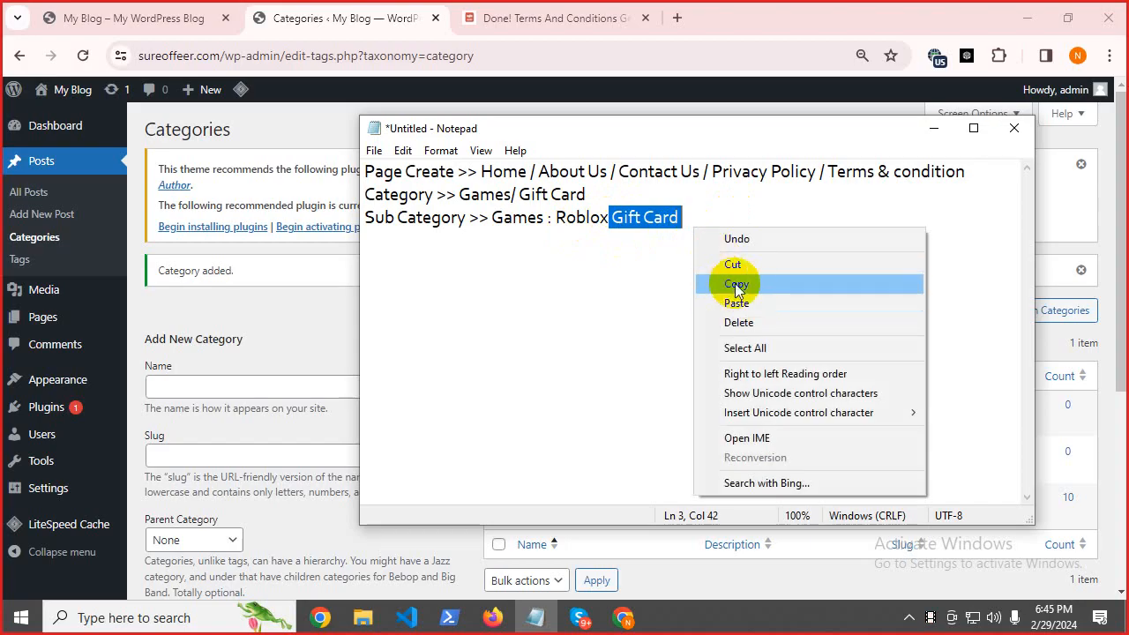
left_click(737, 284)
left_click(694, 216)
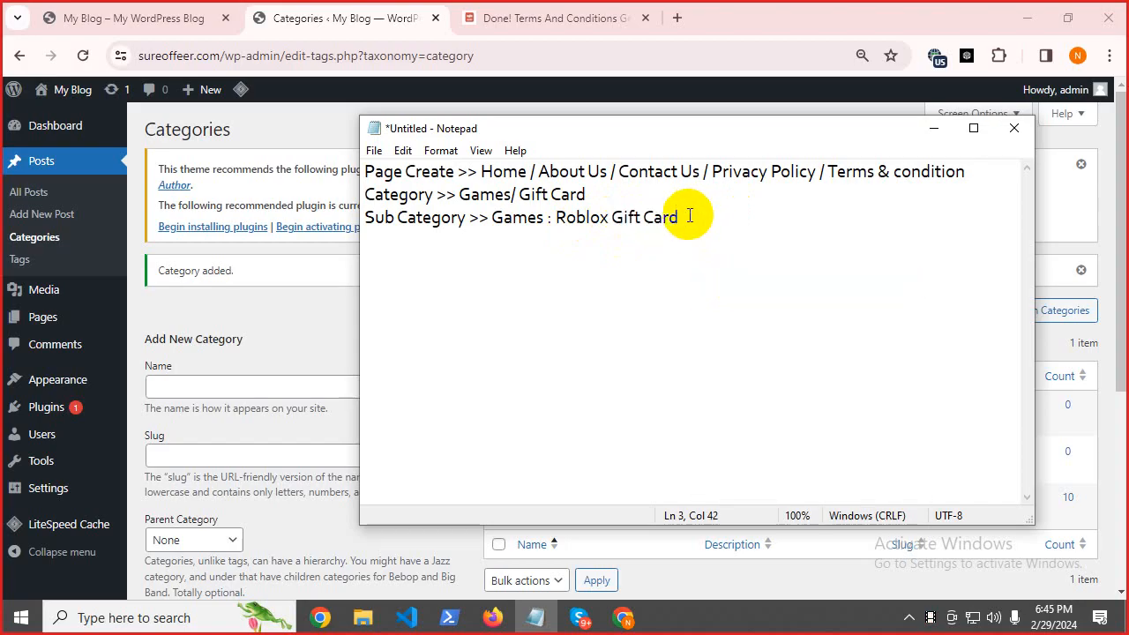
type("/ Xbox  Gift Card ")
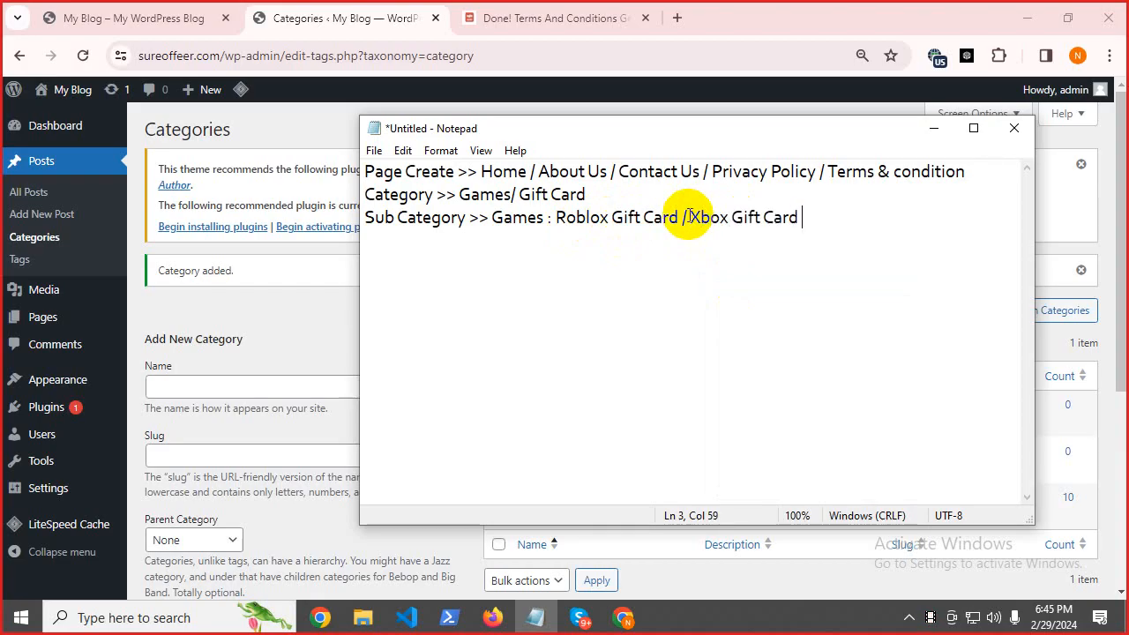
type(" / Nintend")
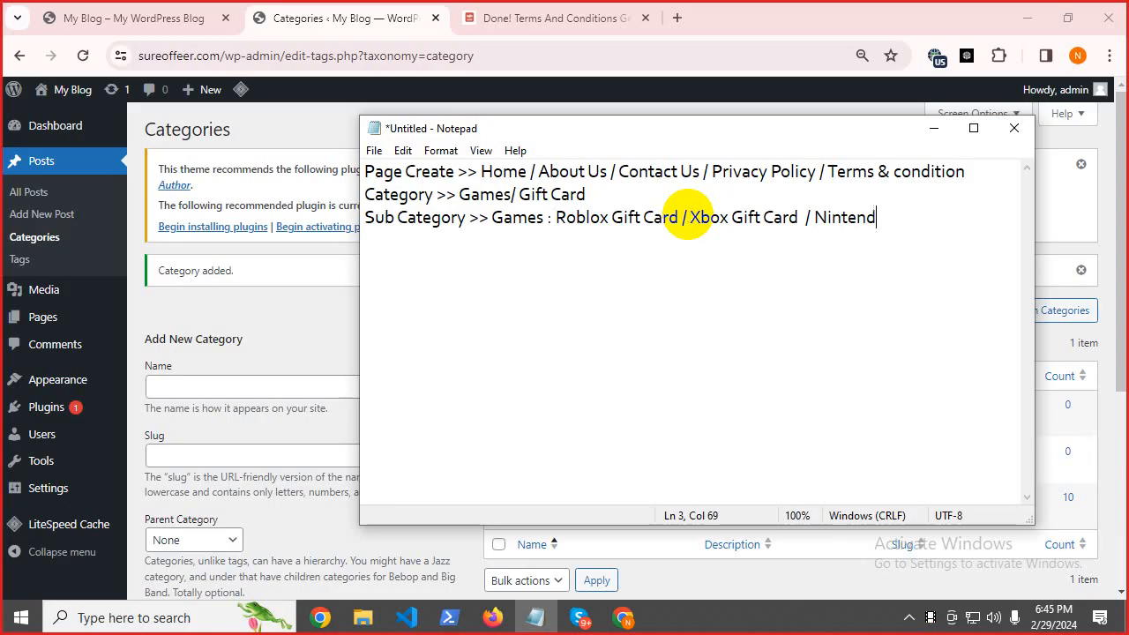
type("o  Gift Card ")
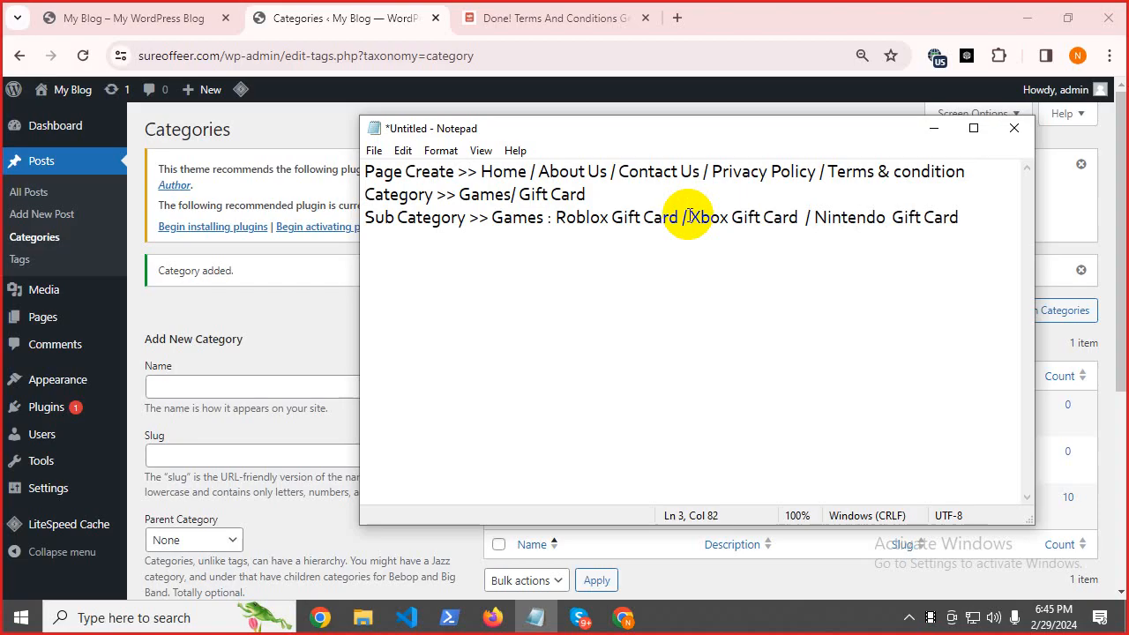
type("/")
Mute one participant in the Skype call, then minimize Skype.
left_click(577, 618)
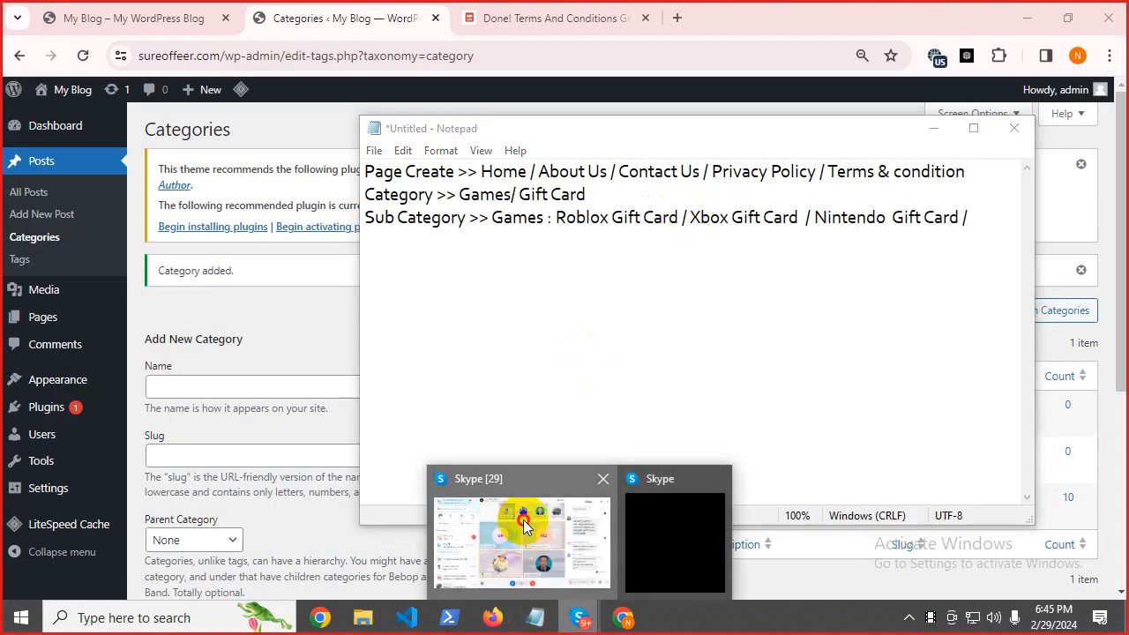
left_click(524, 527)
left_click(439, 49)
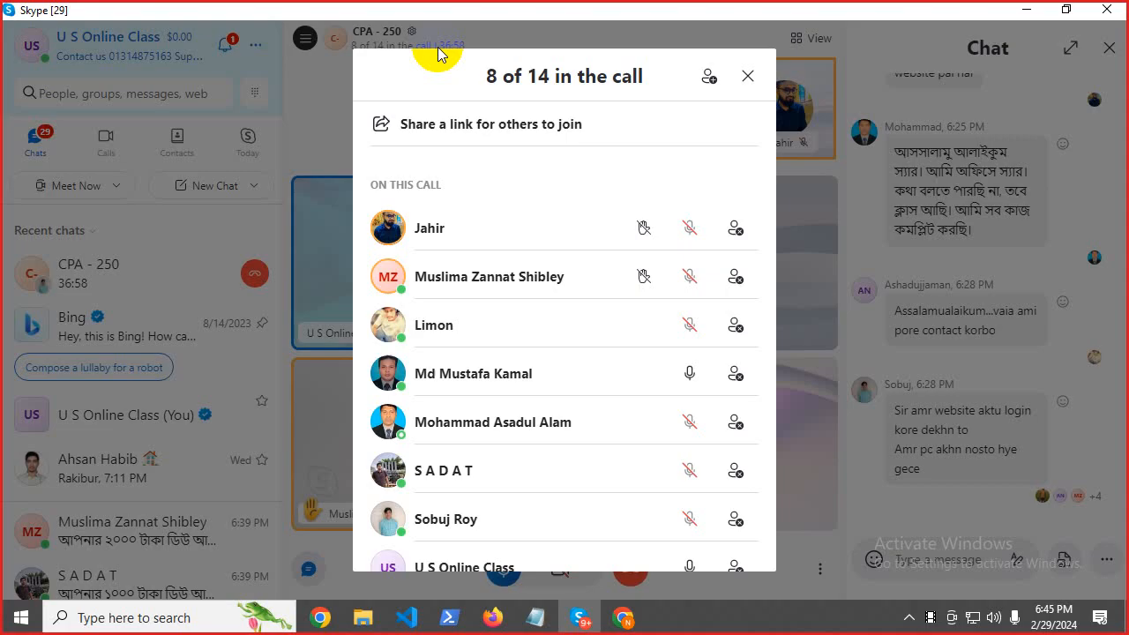
left_click(693, 375)
key("Escape")
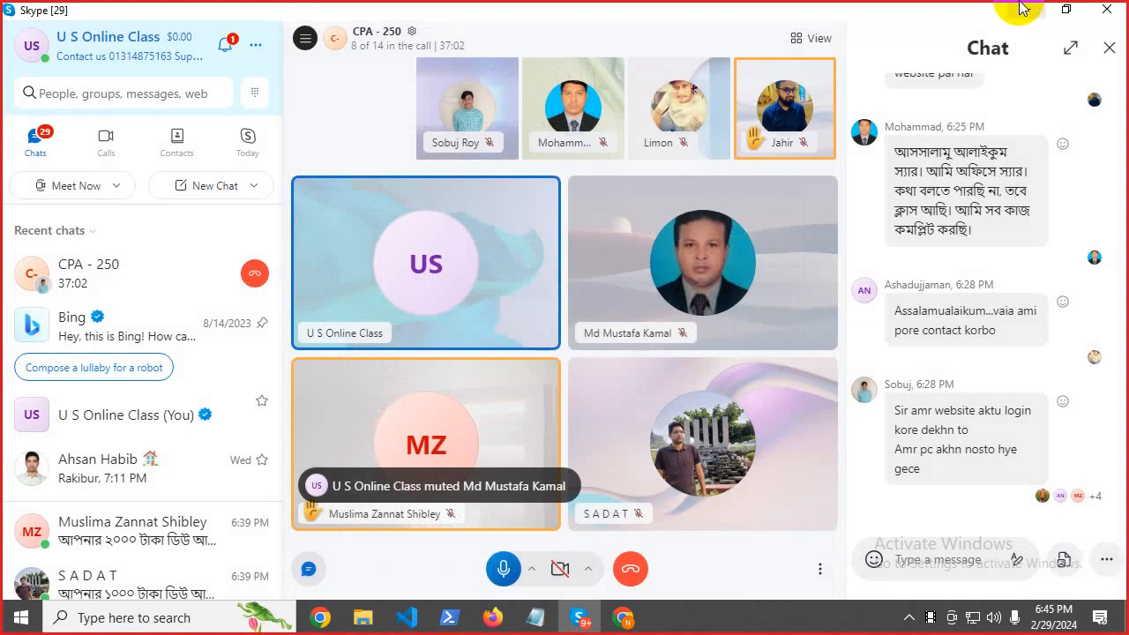
left_click(1021, 9)
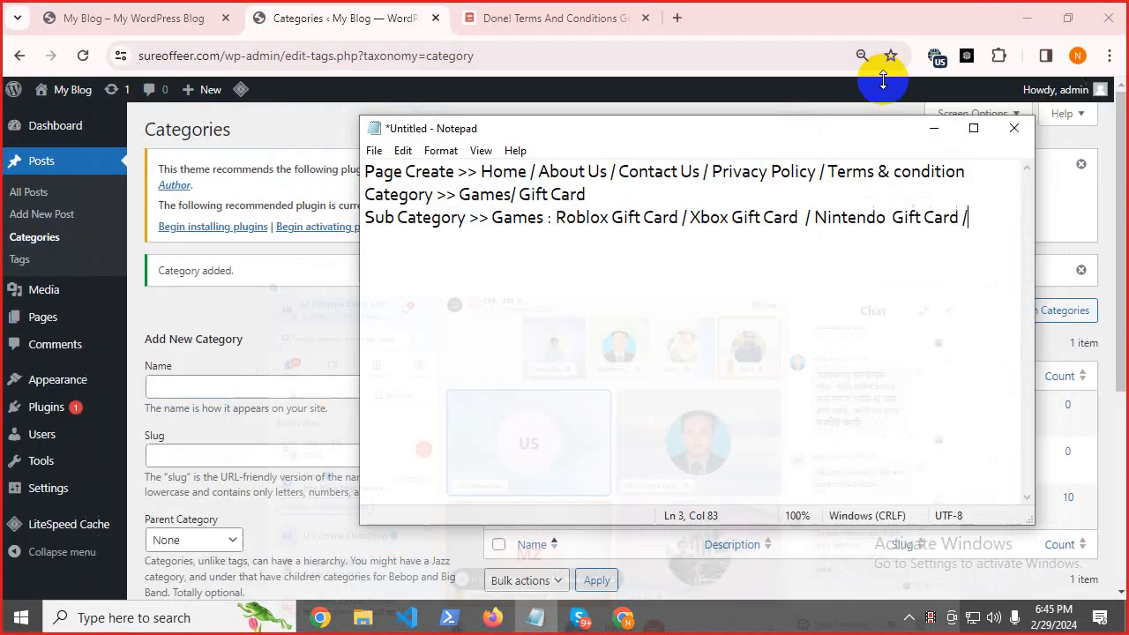
Maximize Notepad, append 'Playstation Gift Card / Steam Gift Card' to line 3, and start a new line.
left_click(974, 128)
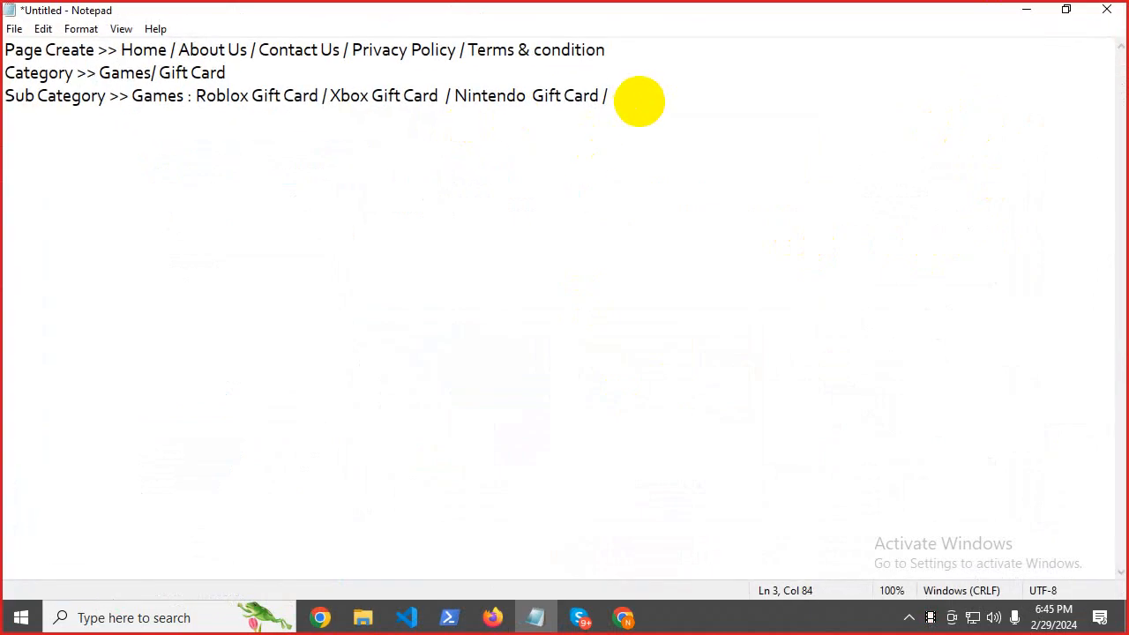
type("Playsta")
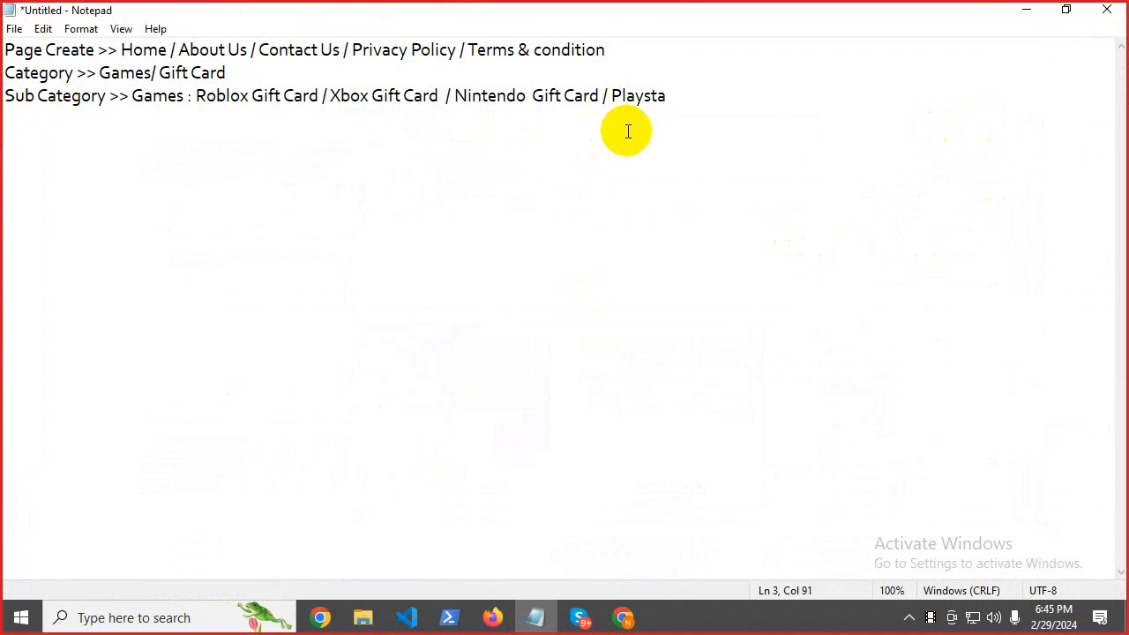
type("tion  Gift Card /")
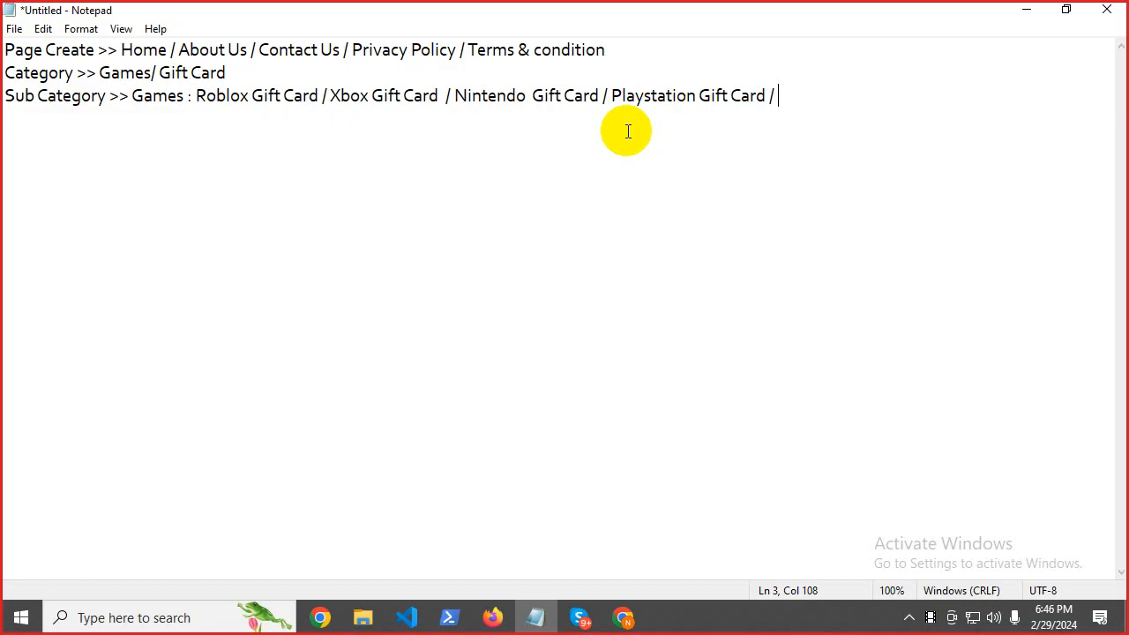
type("Steam Gift Card")
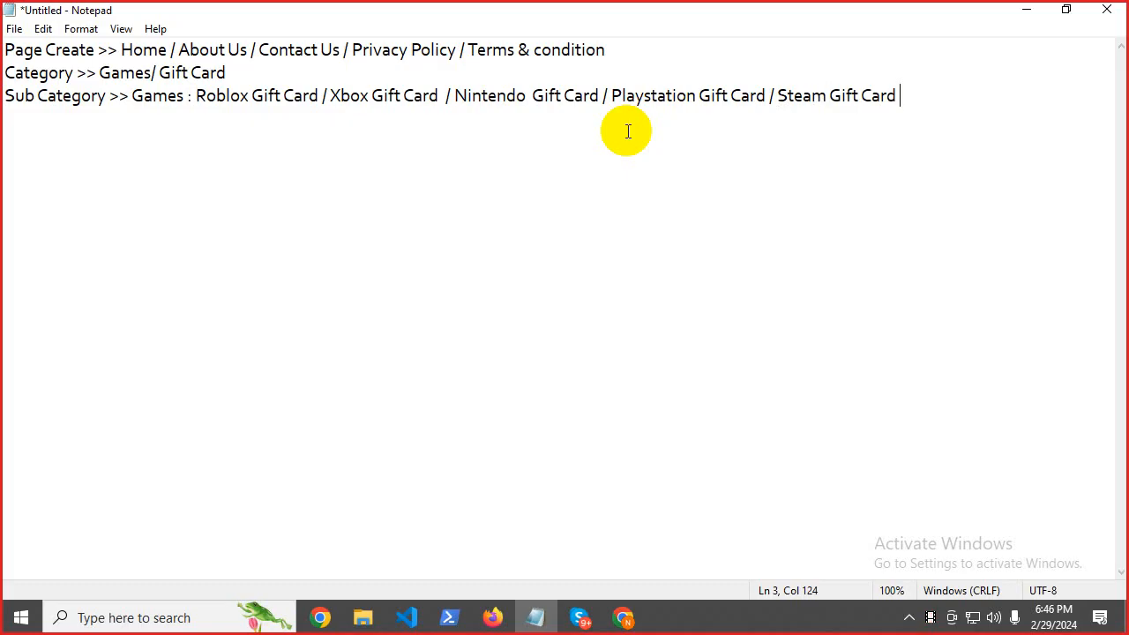
key("Return")
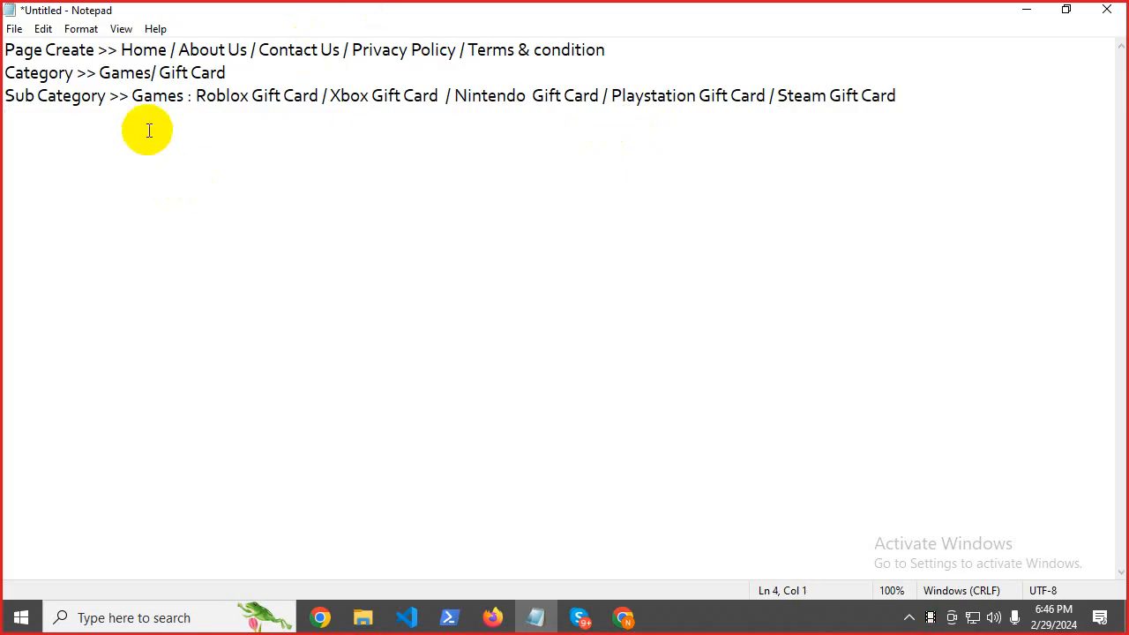
Copy 'Gift Card' from line 2 and write 'Gift Card : Amazon' on the new fourth line.
left_click(160, 72)
left_click_drag(160, 73, 227, 73)
right_click(232, 79)
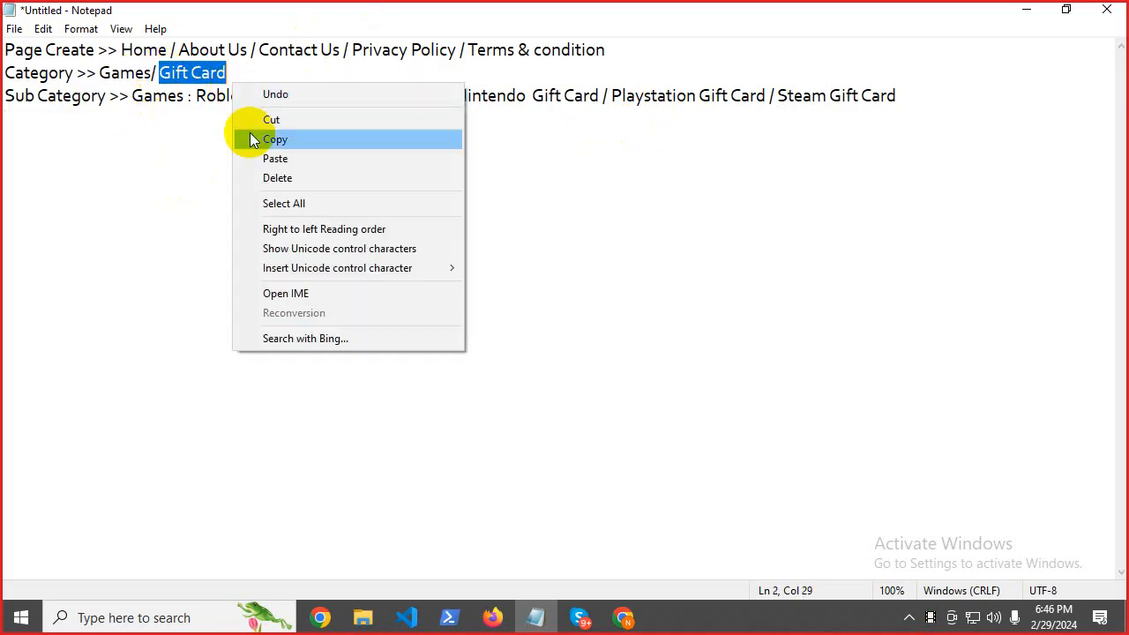
left_click(264, 139)
left_click(26, 128)
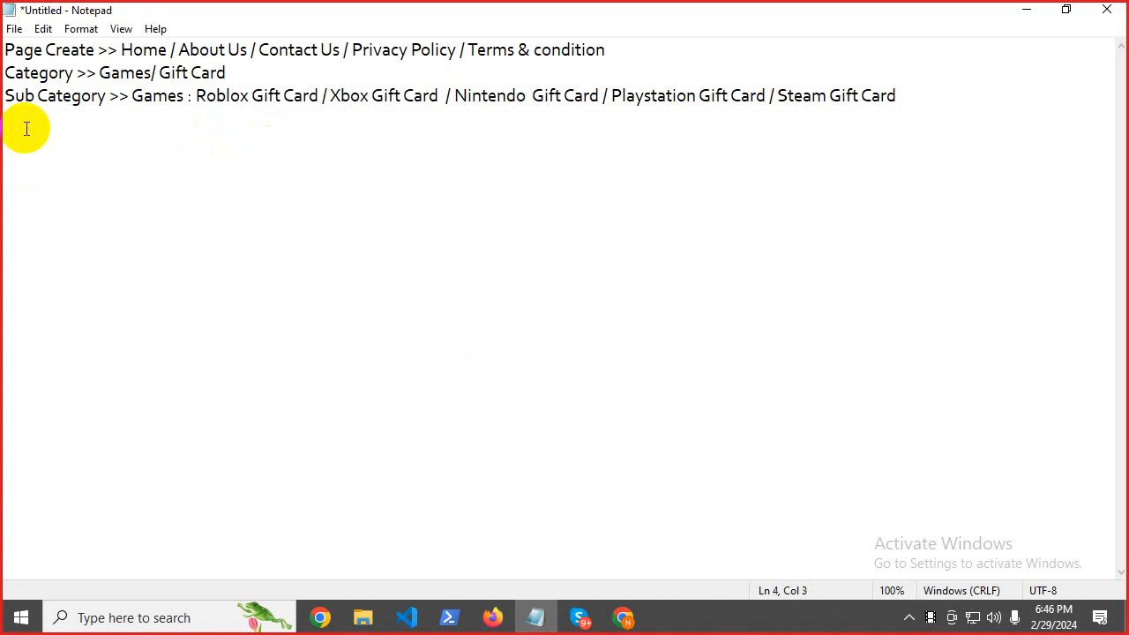
key("Tab")
key("Tab")
key("ctrl+v")
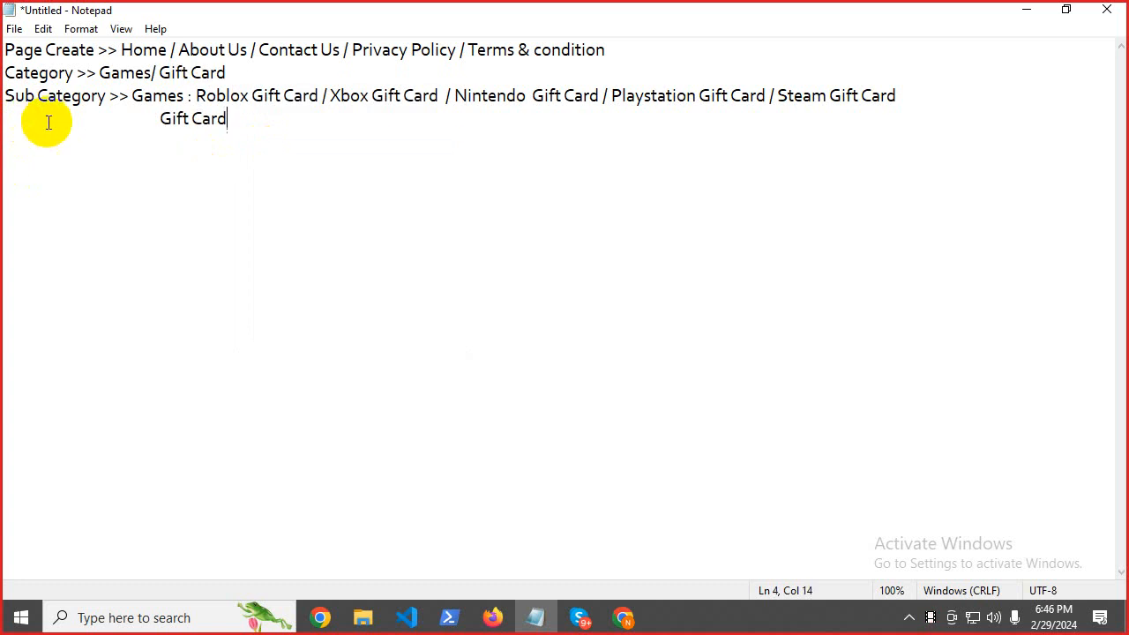
key("BackSpace")
key("BackSpace")
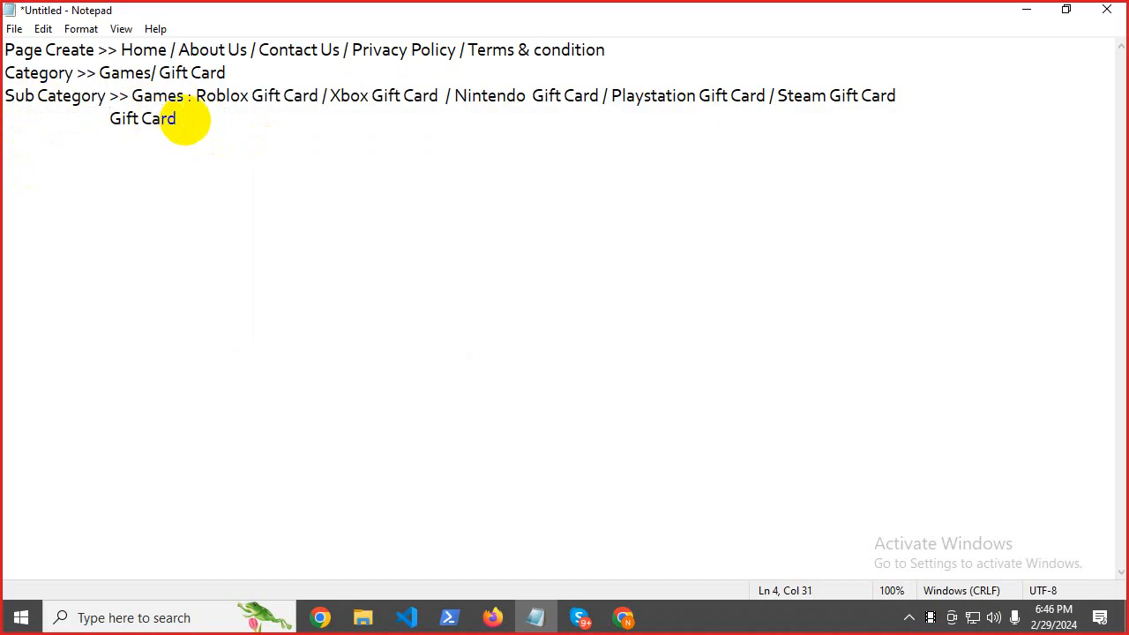
left_click(193, 114)
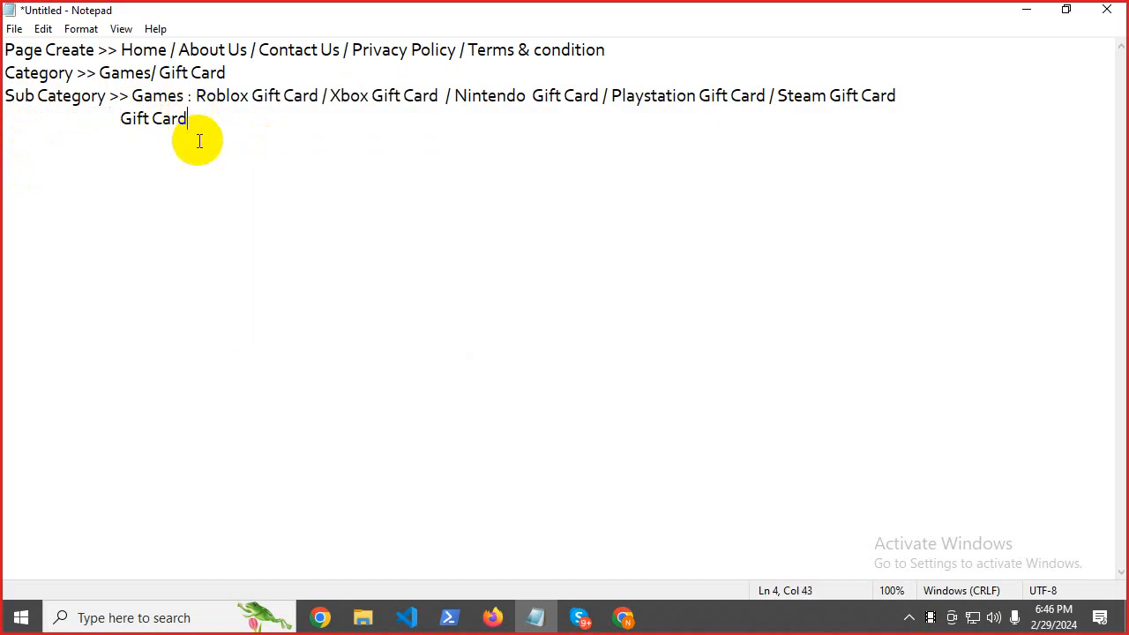
type(":")
key("Left")
type("Amazon")
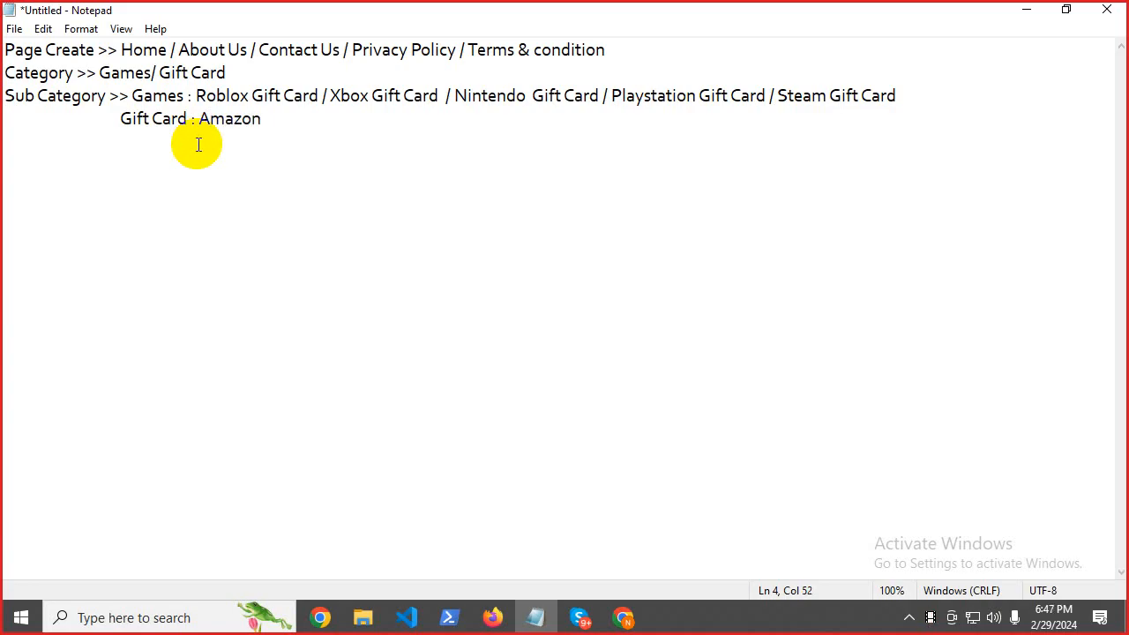
Extend the Gift Card line to 'Amazon Gift Card / Walmart Gift Card'.
left_click_drag(251, 95, 318, 102)
right_click(300, 97)
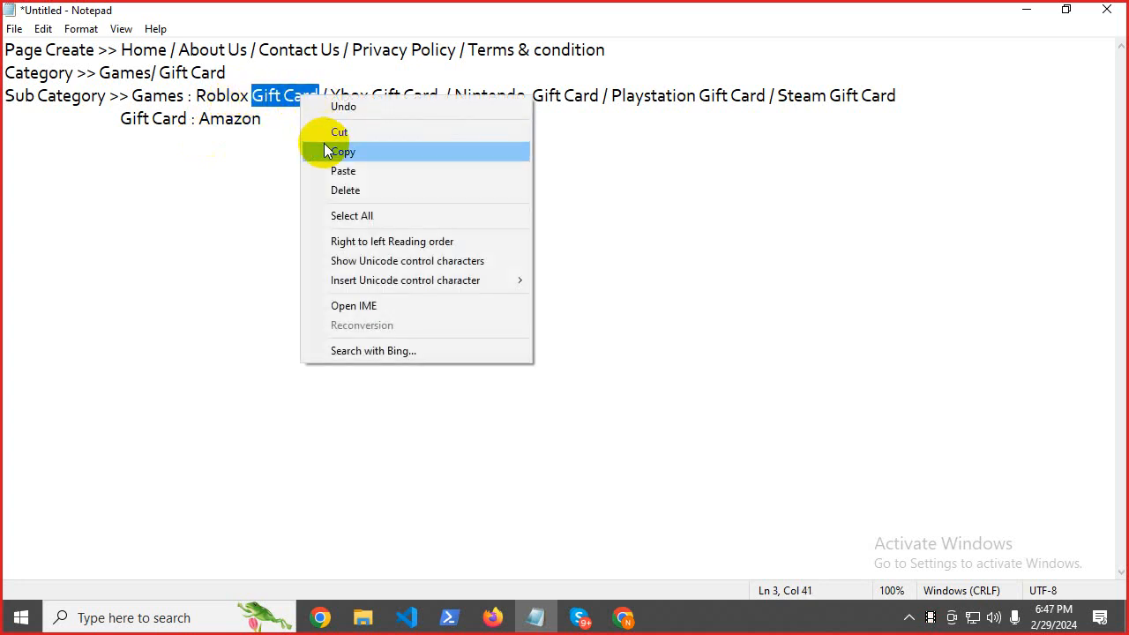
left_click(327, 150)
left_click(281, 120)
key("ctrl+v")
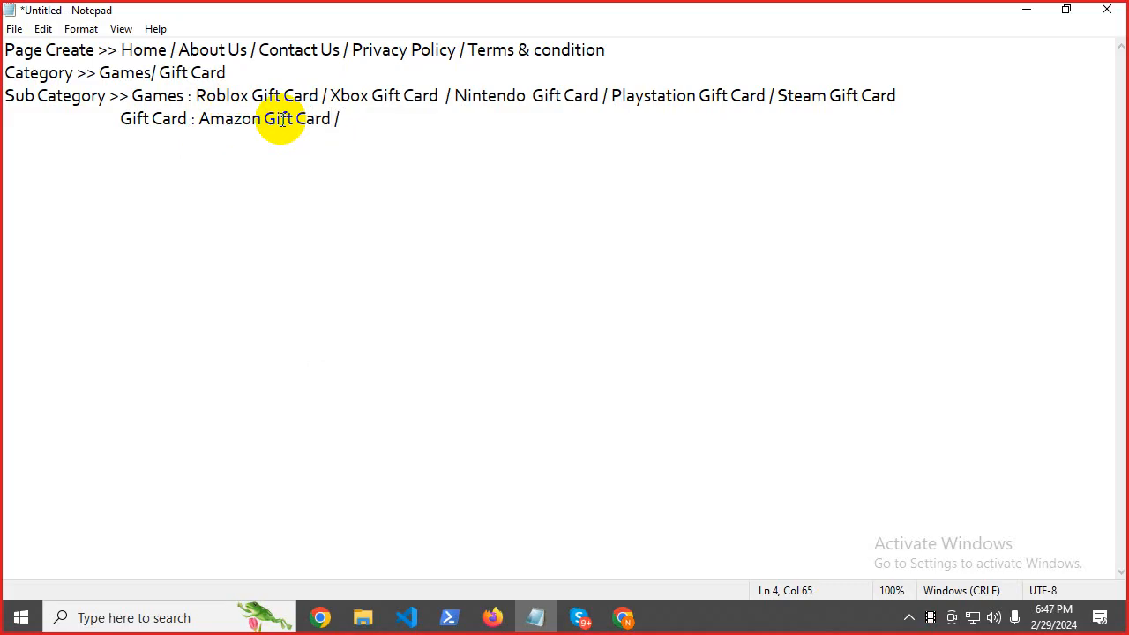
type("/ Walmart Gift Card / Ca")
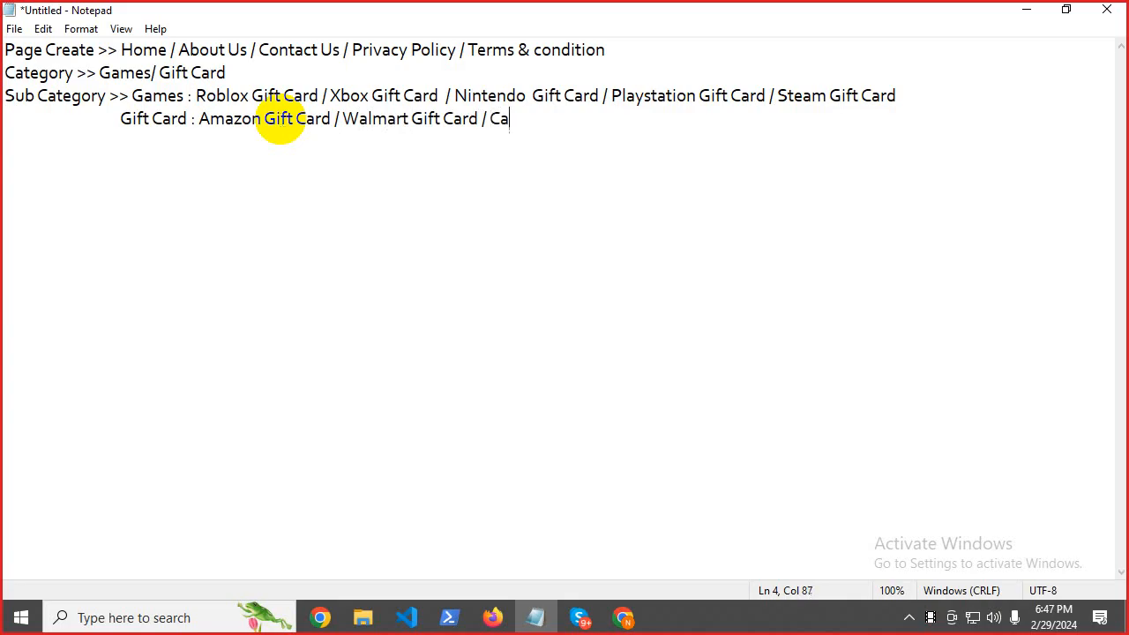
Add Cashapp Giveaway, Iphone Giveaway and Nike Gift Card to the Gift Card line.
type("happ Give")
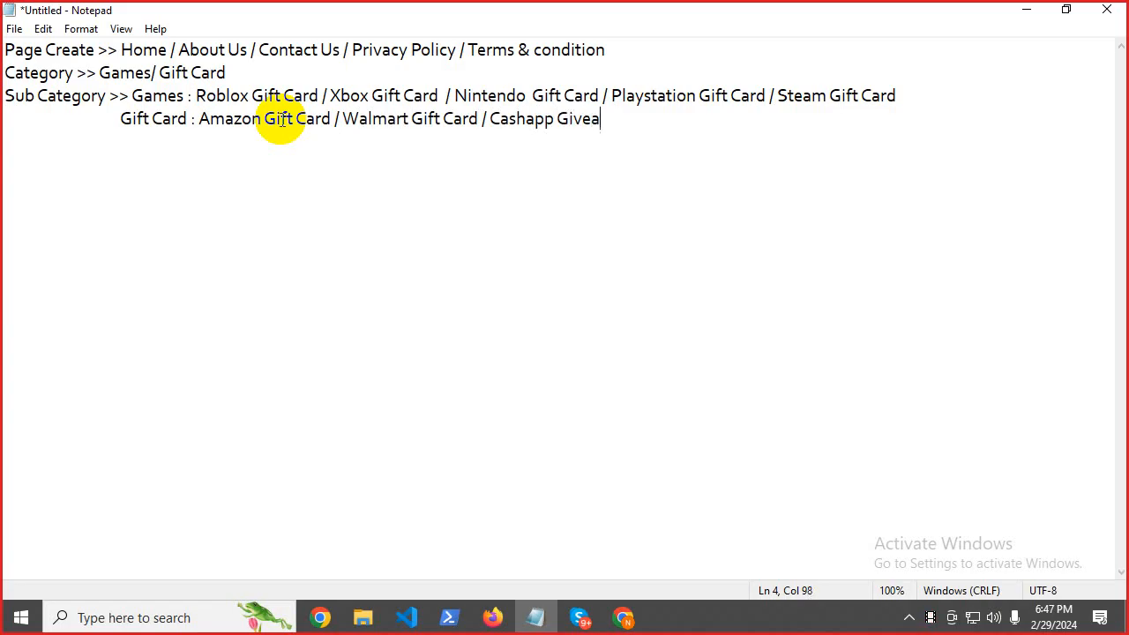
type("a")
type("y / Iphone Giveaway / N")
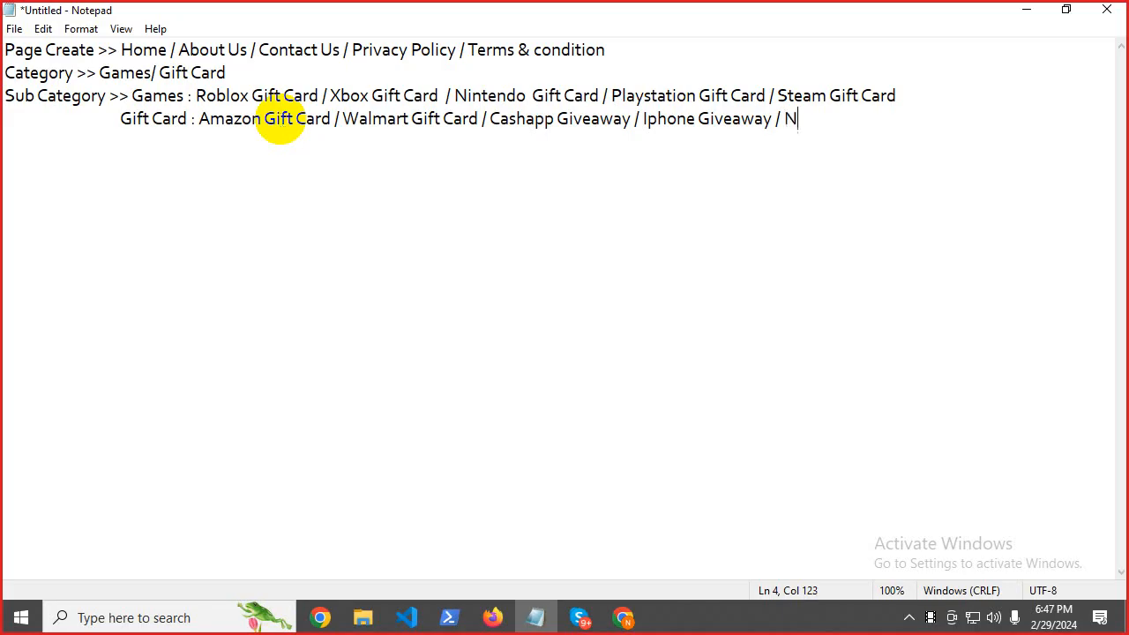
type("ike")
key("ctrl+v")
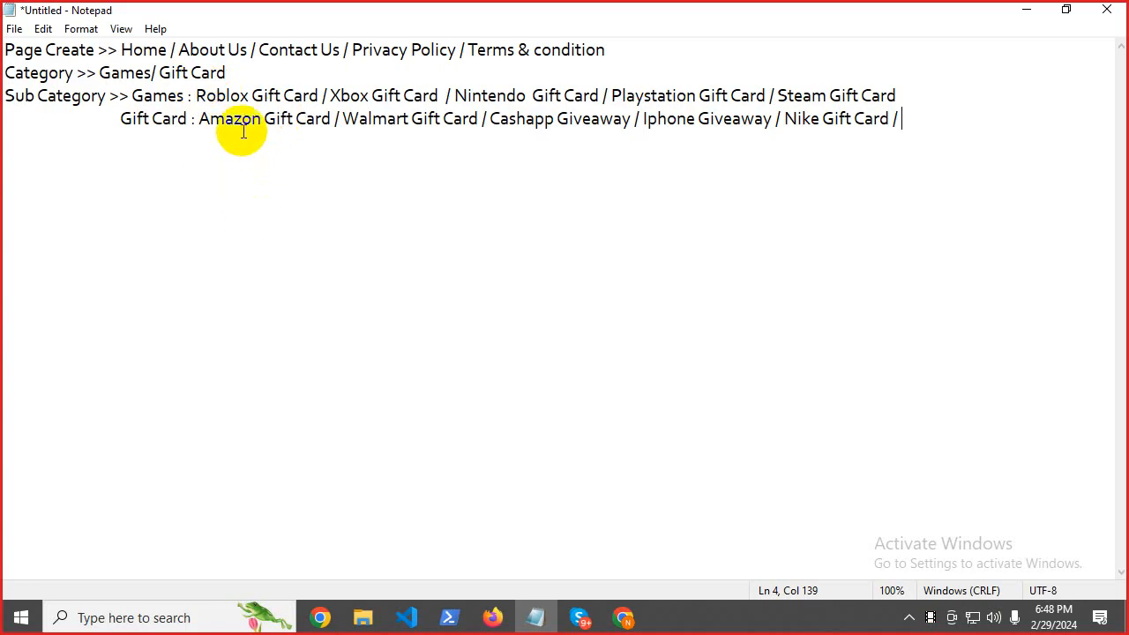
left_click(241, 123)
left_click(370, 120)
left_click(516, 122)
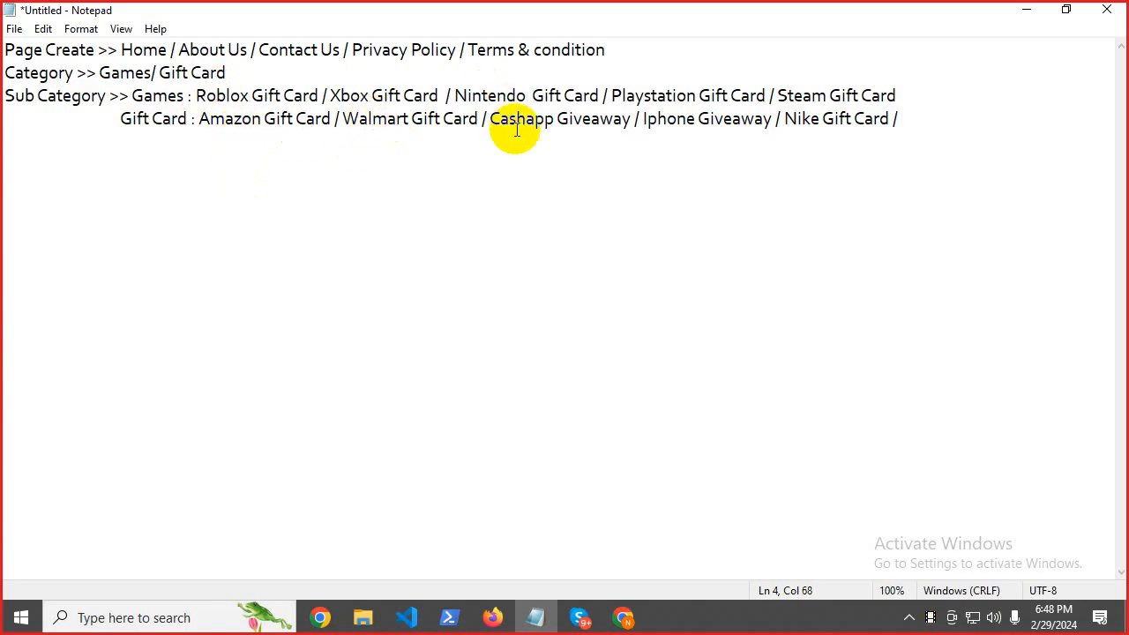
left_click(767, 122)
left_click(794, 121)
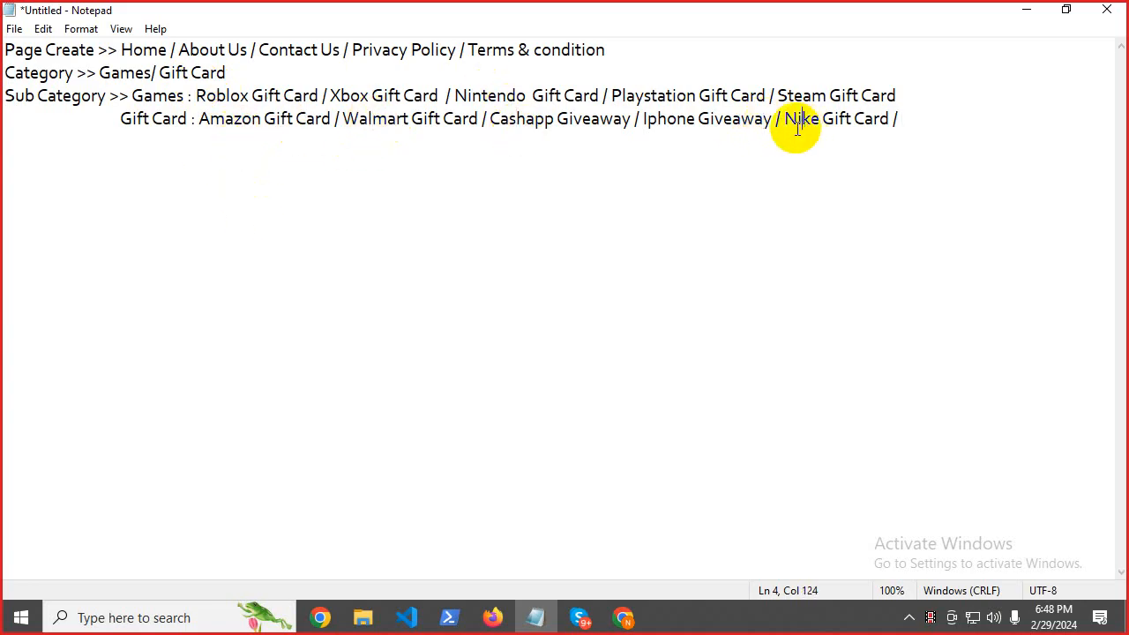
left_click(198, 95)
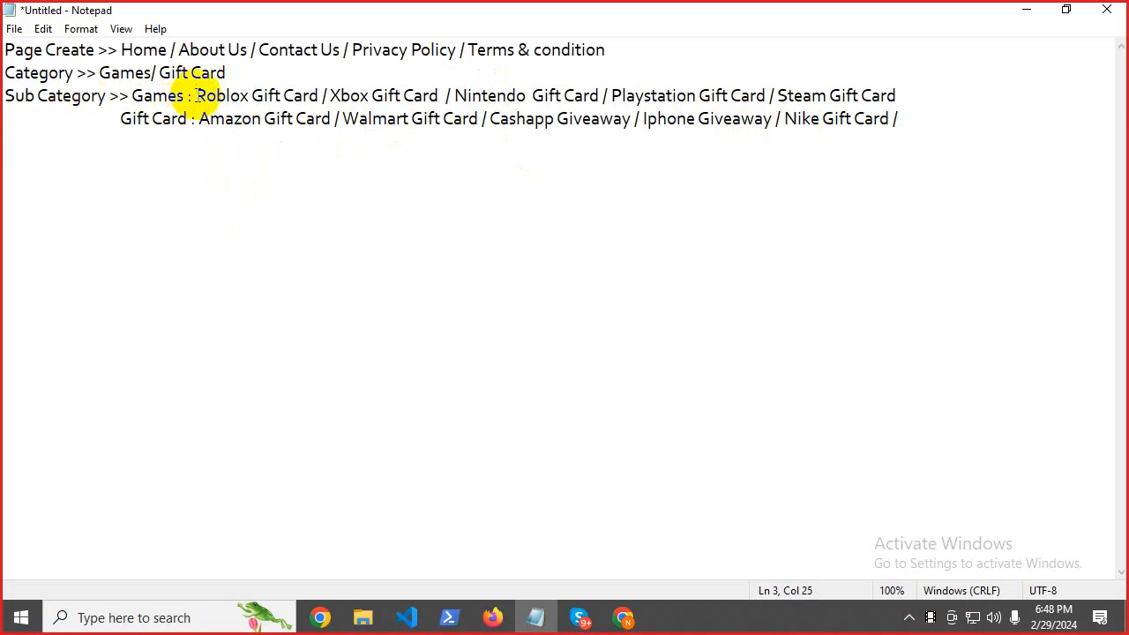
Create the Roblox Gift Card category, copied from the notes, with Games as its parent.
left_click_drag(196, 95, 315, 100)
right_click(315, 100)
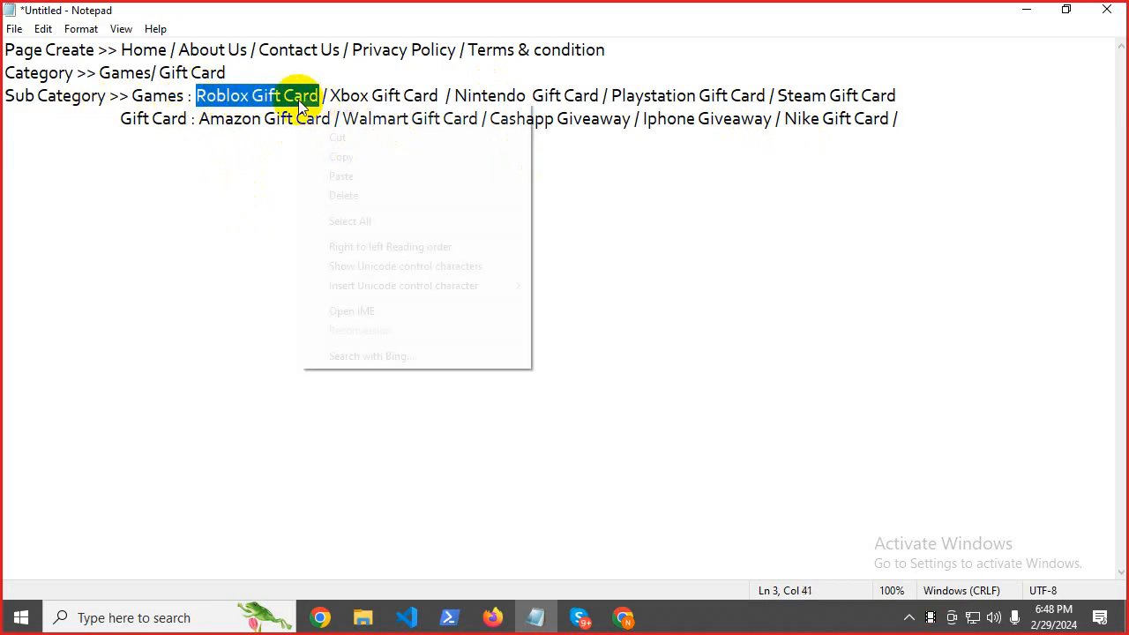
left_click(328, 157)
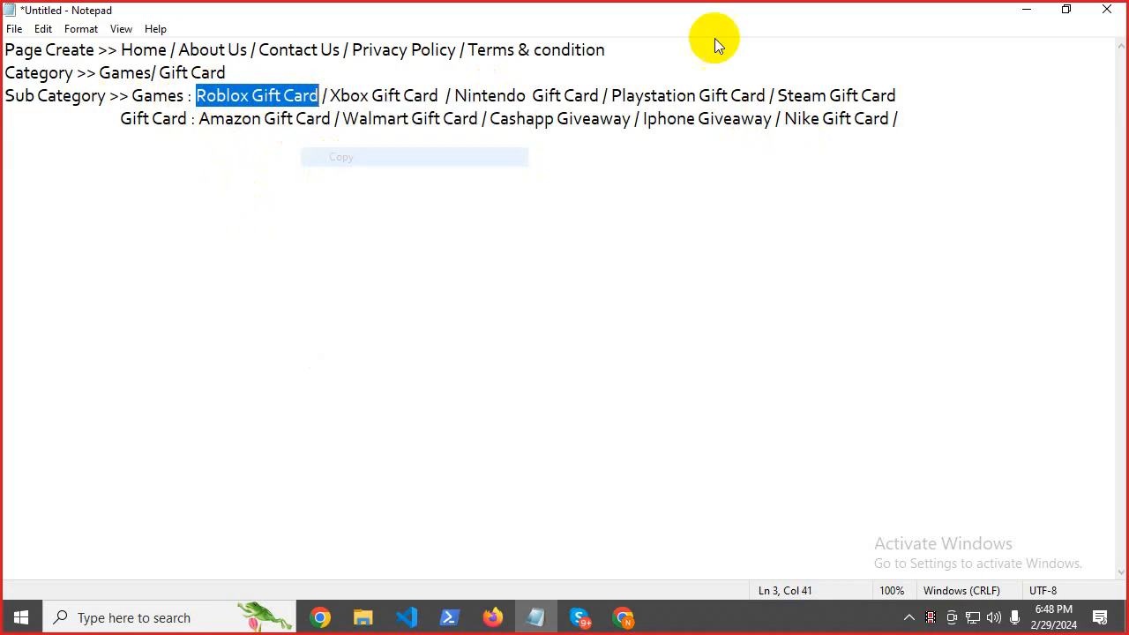
left_click(1027, 9)
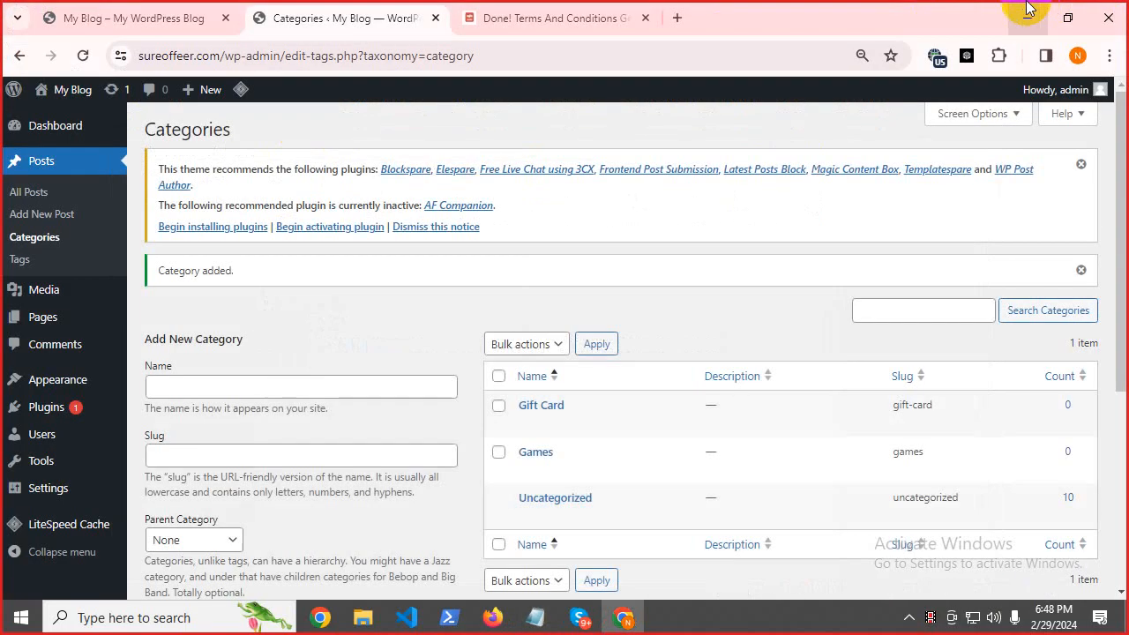
left_click(196, 381)
key("ctrl+v")
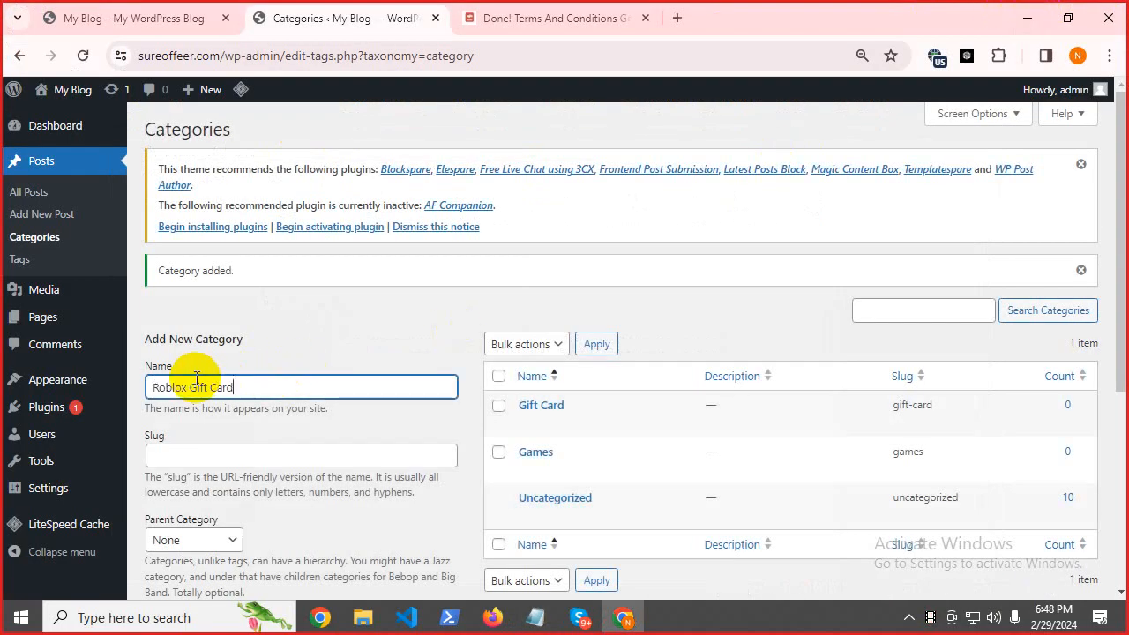
scroll(1122, 233, "down", 2)
scroll(1122, 247, "down", 1)
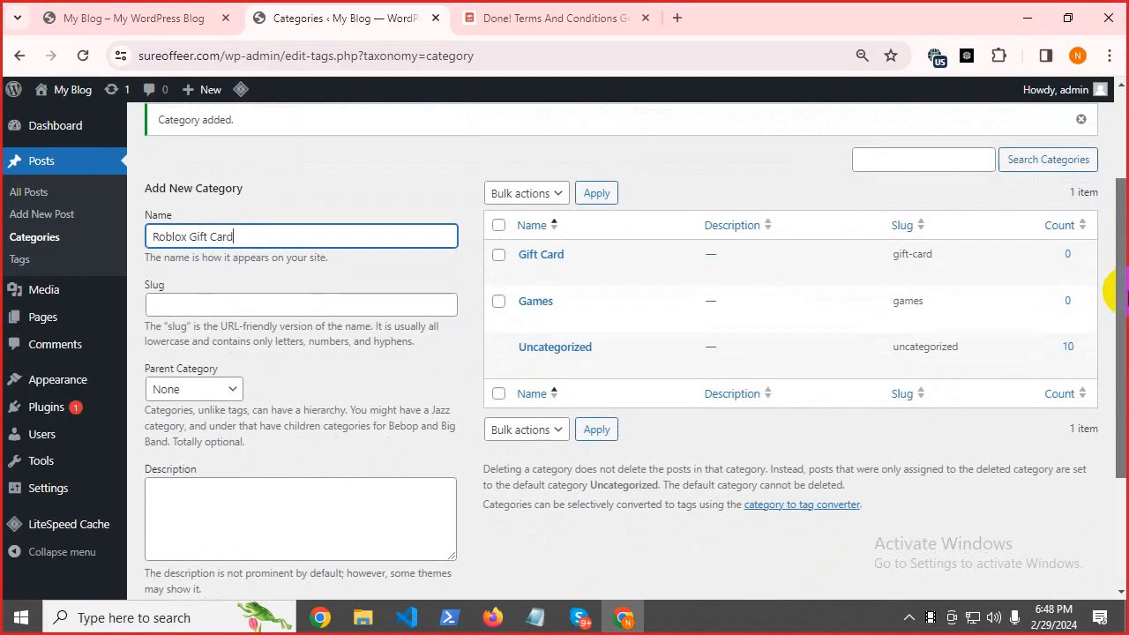
left_click(197, 390)
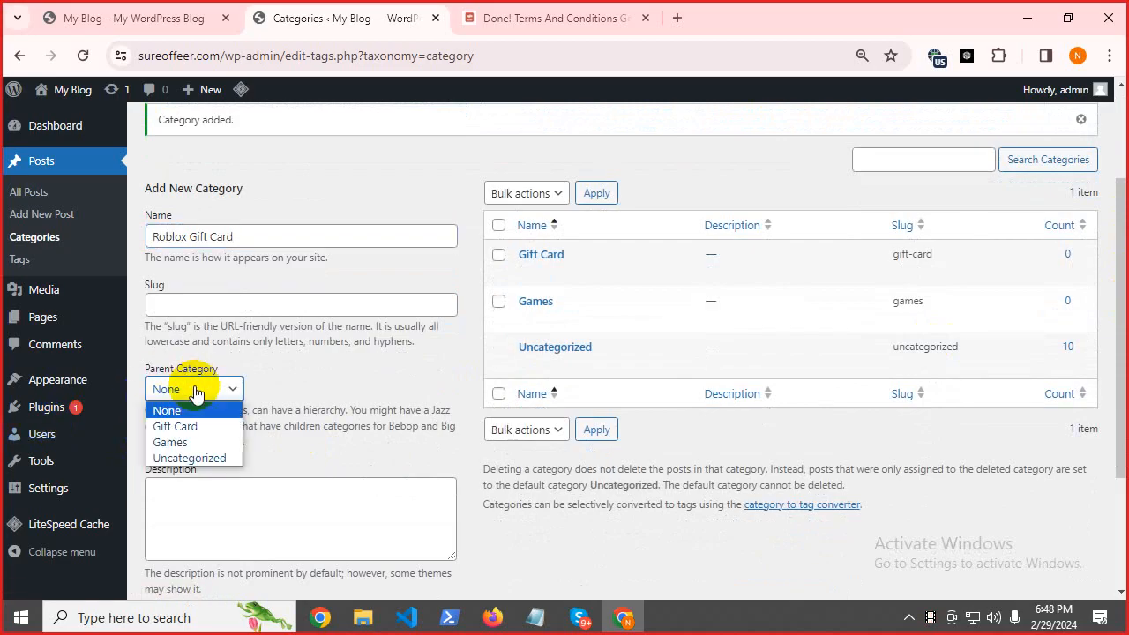
left_click(192, 442)
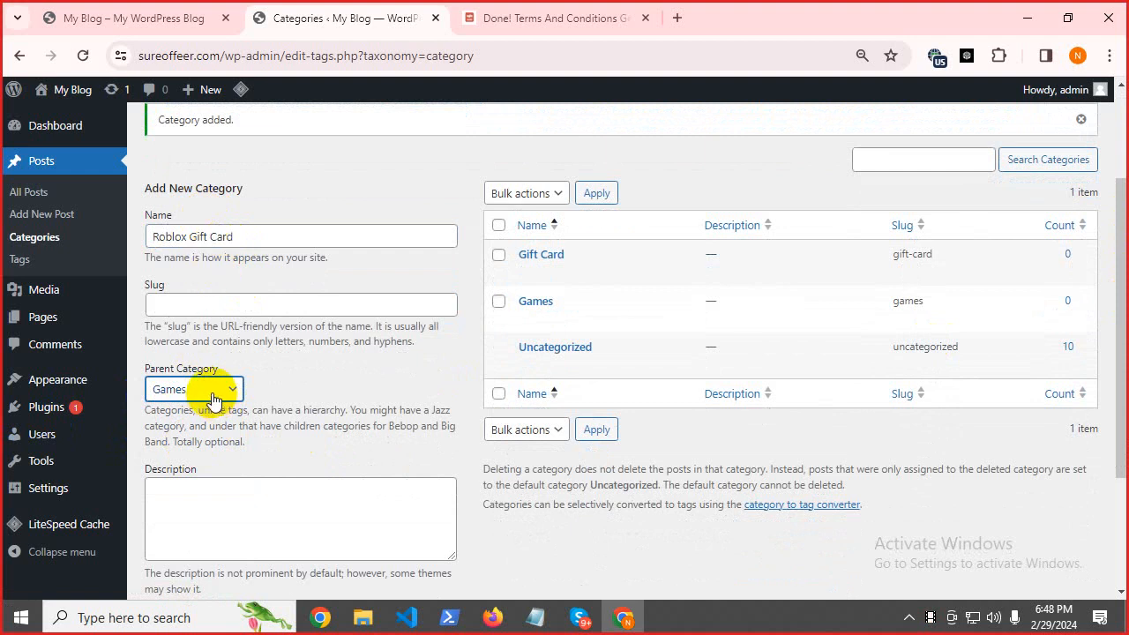
scroll(221, 476, "down", 3)
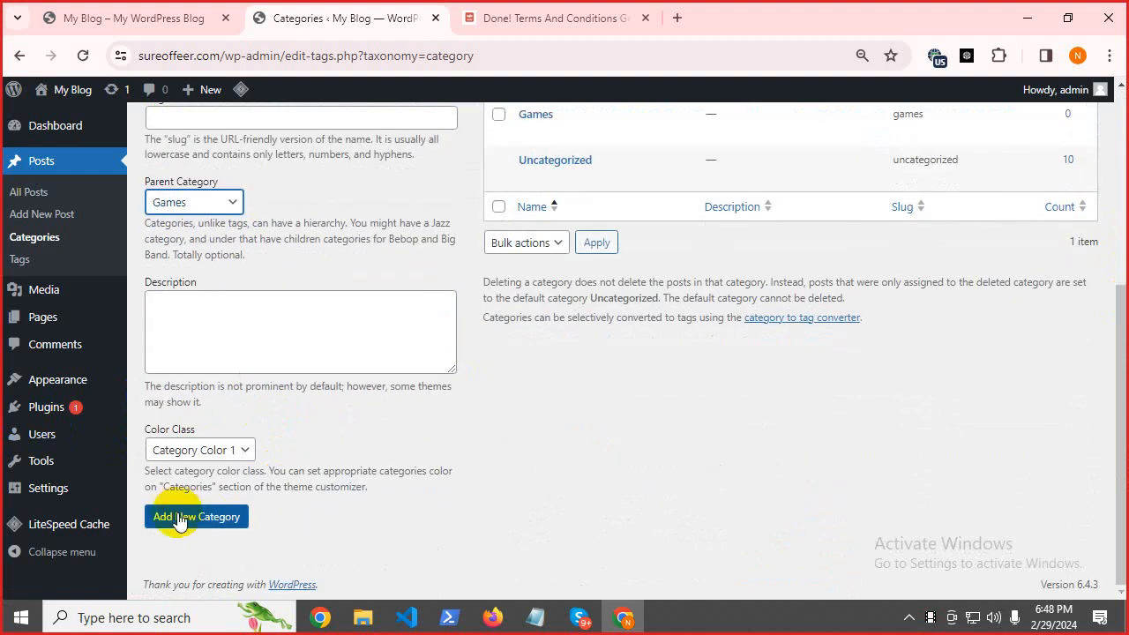
left_click(179, 517)
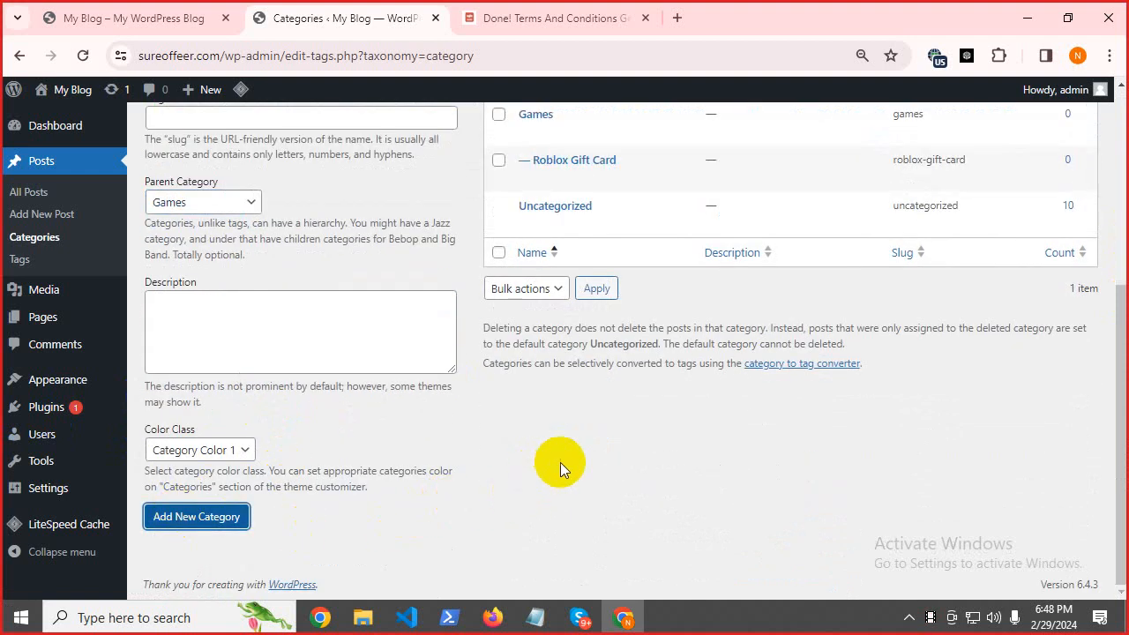
scroll(560, 462, "up", 5)
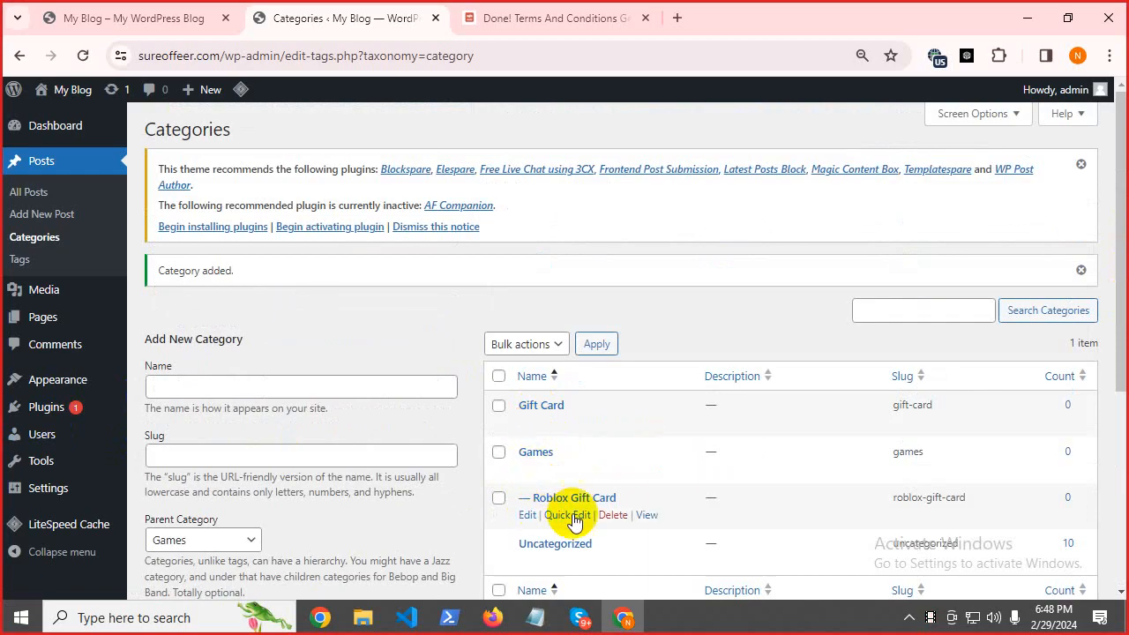
Add the Xbox Gift Card category under the Games parent.
left_click(532, 619)
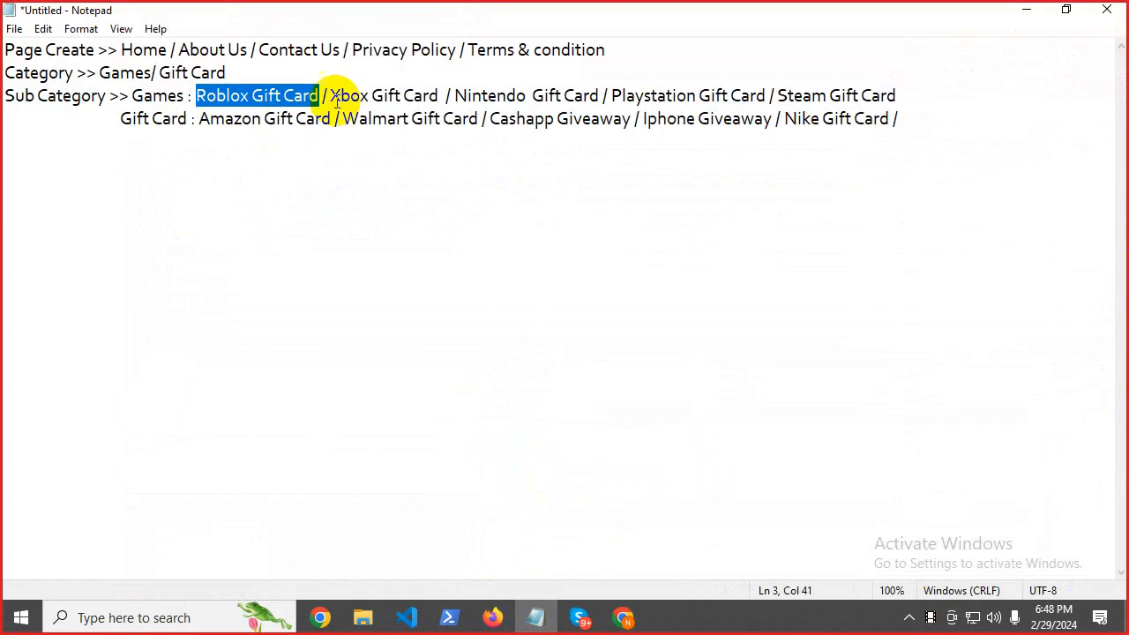
left_click_drag(332, 96, 434, 100)
right_click(434, 100)
left_click(450, 157)
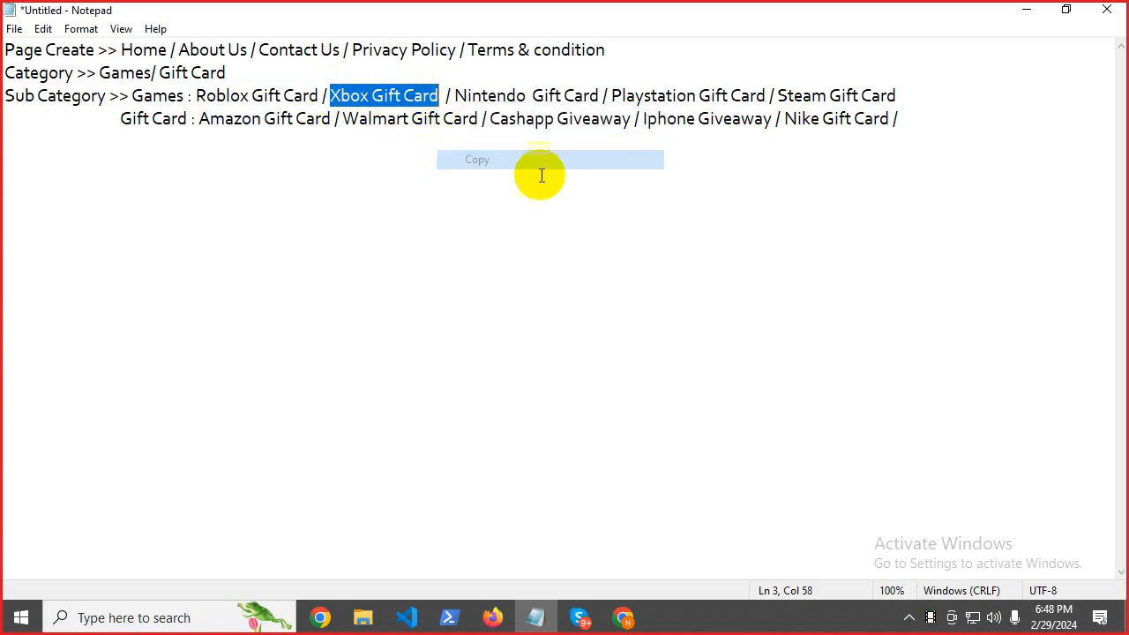
left_click(1023, 9)
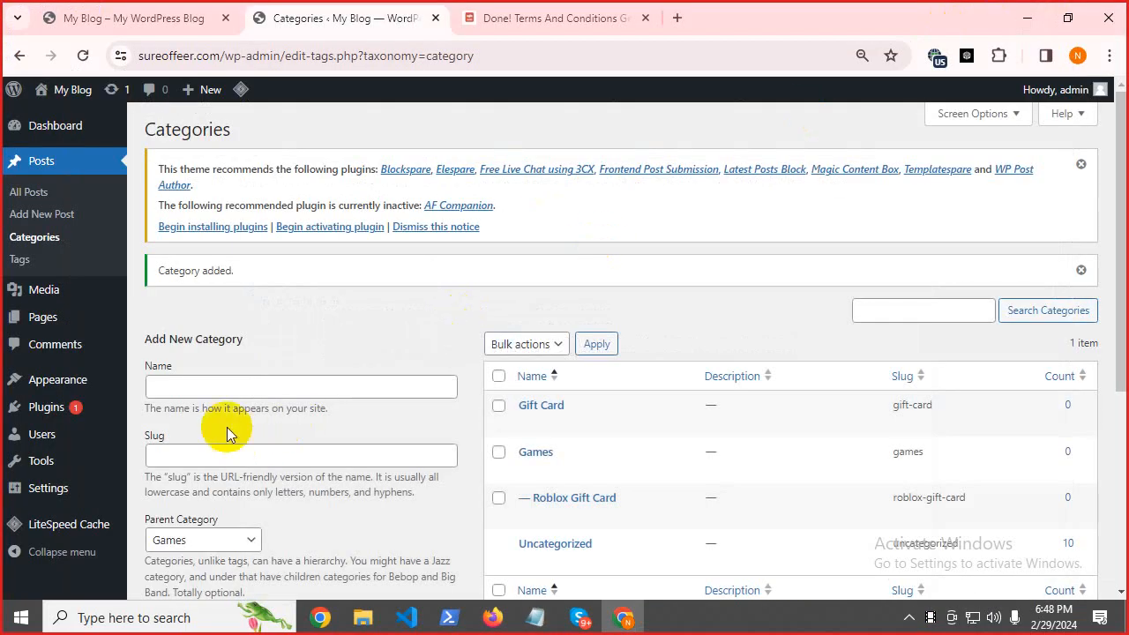
left_click(188, 381)
right_click(190, 386)
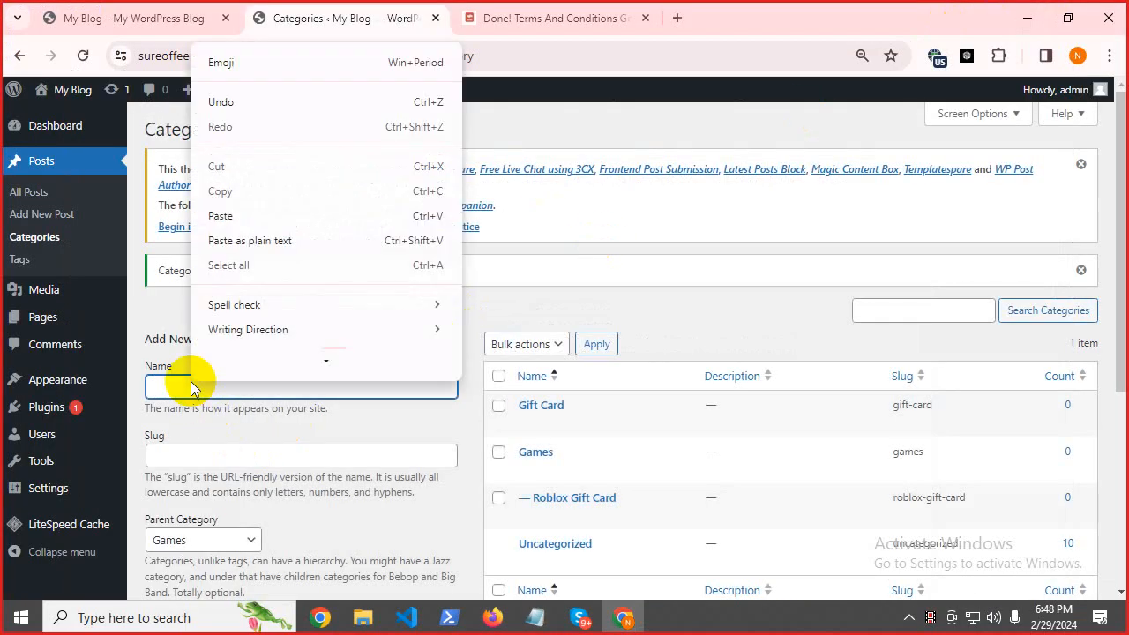
left_click(231, 217)
scroll(1109, 348, "down", 3)
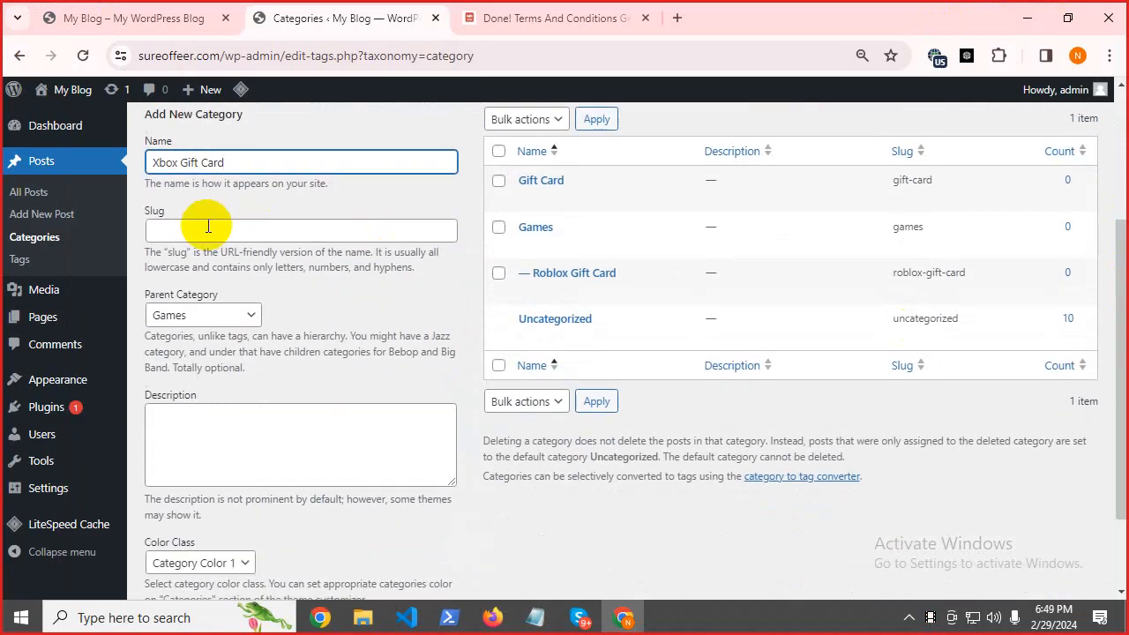
left_click(170, 319)
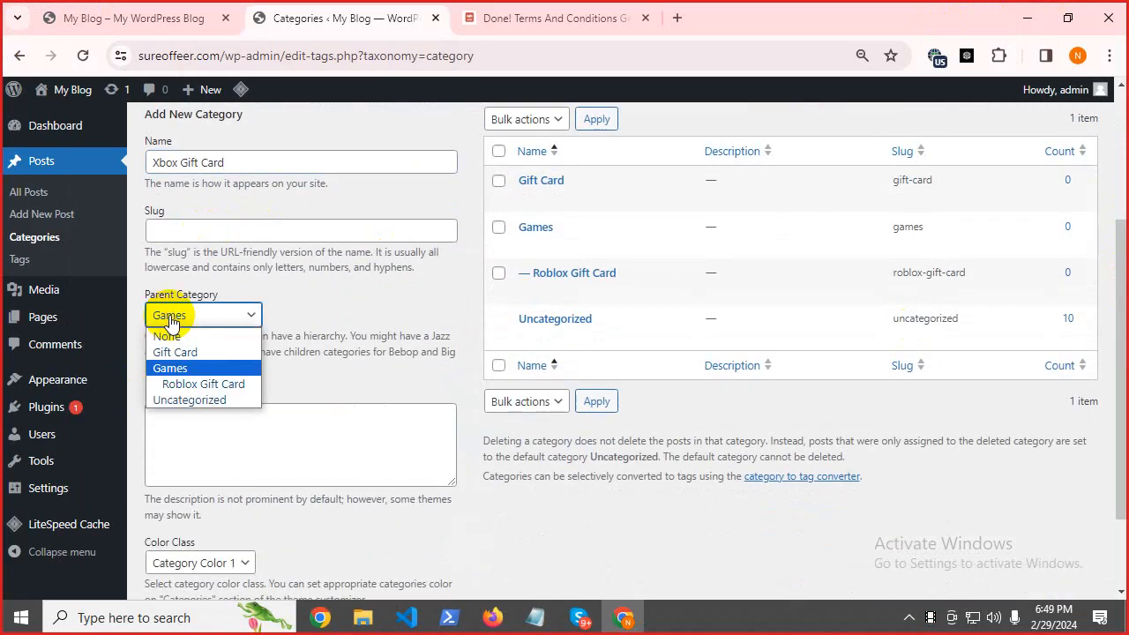
left_click(170, 322)
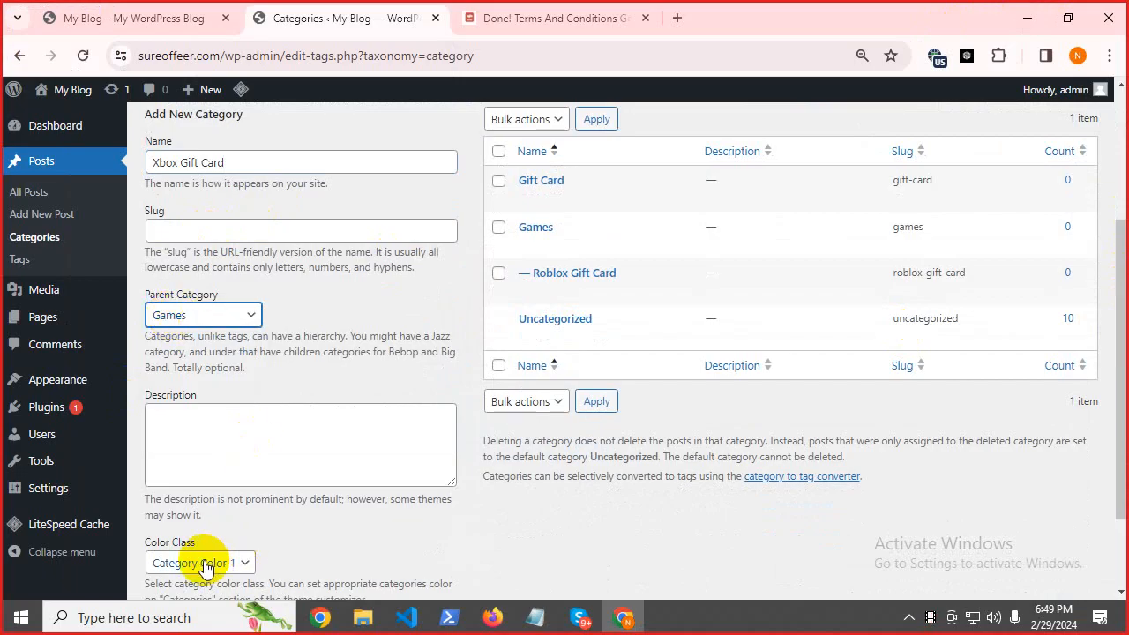
scroll(244, 541, "down", 3)
left_click(207, 517)
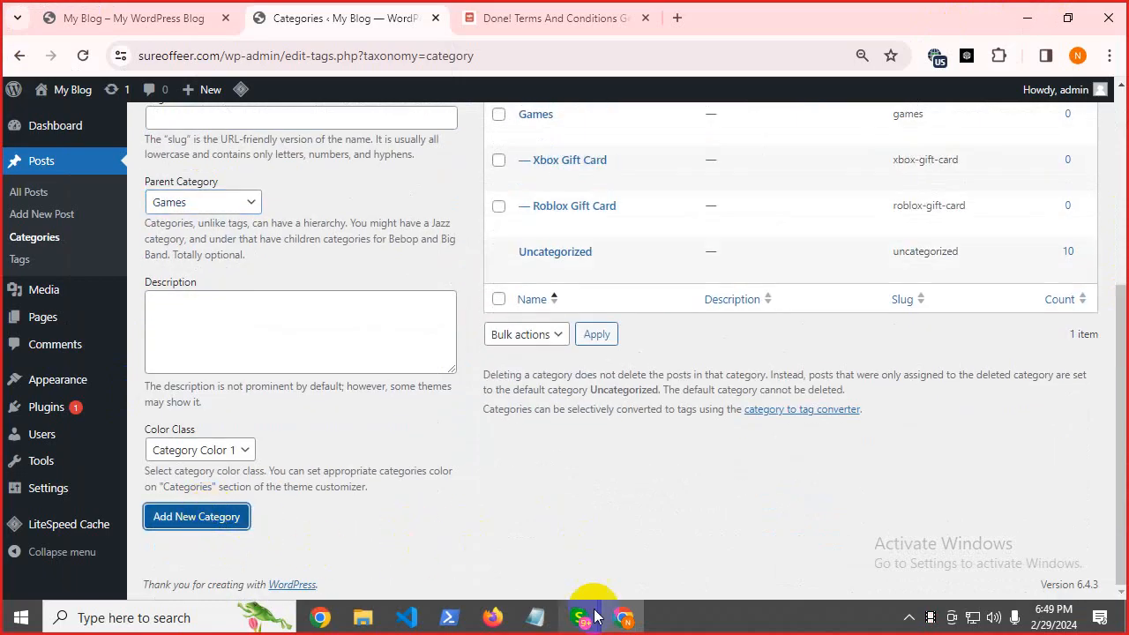
Add the Nintendo Gift Card category under Games, undoing an accidental paste in the notes.
left_click(533, 615)
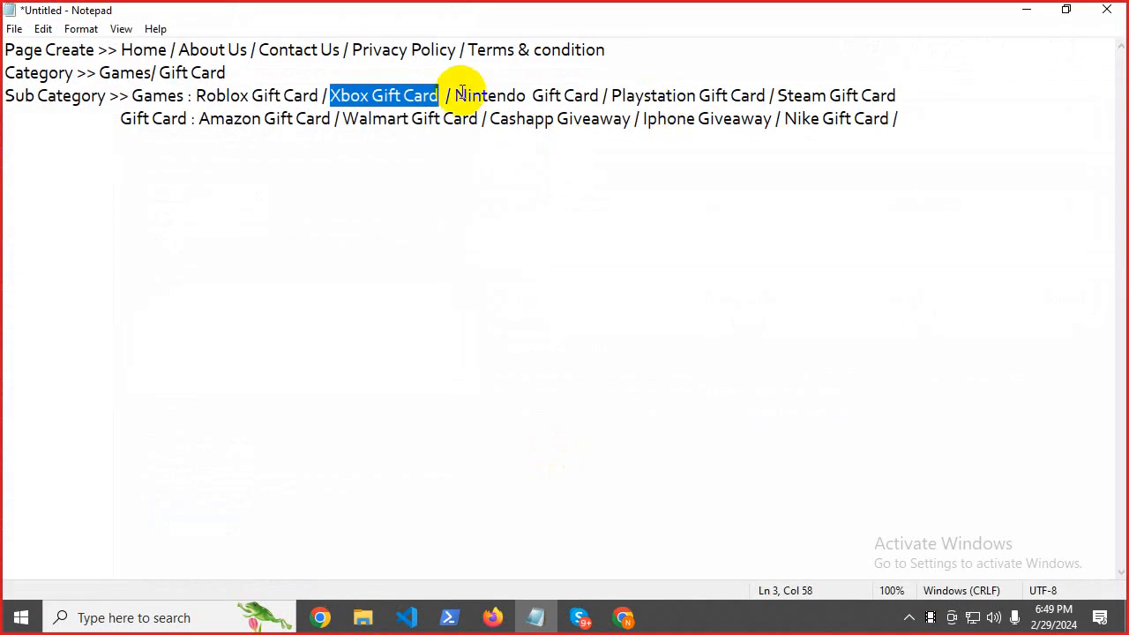
left_click_drag(456, 95, 594, 95)
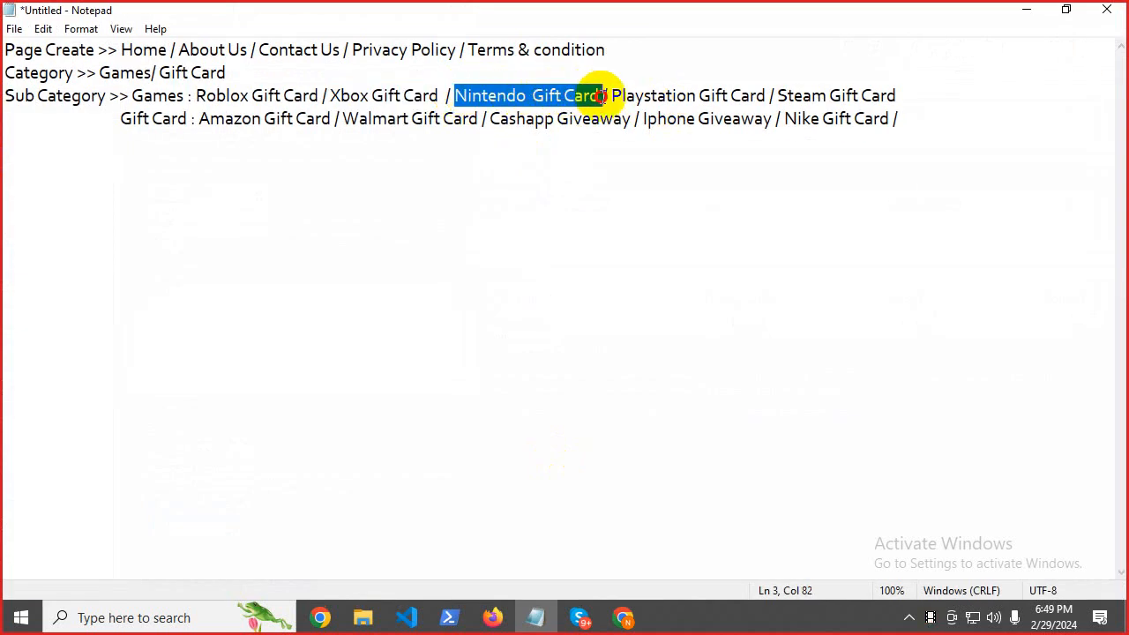
right_click(587, 95)
left_click(627, 168)
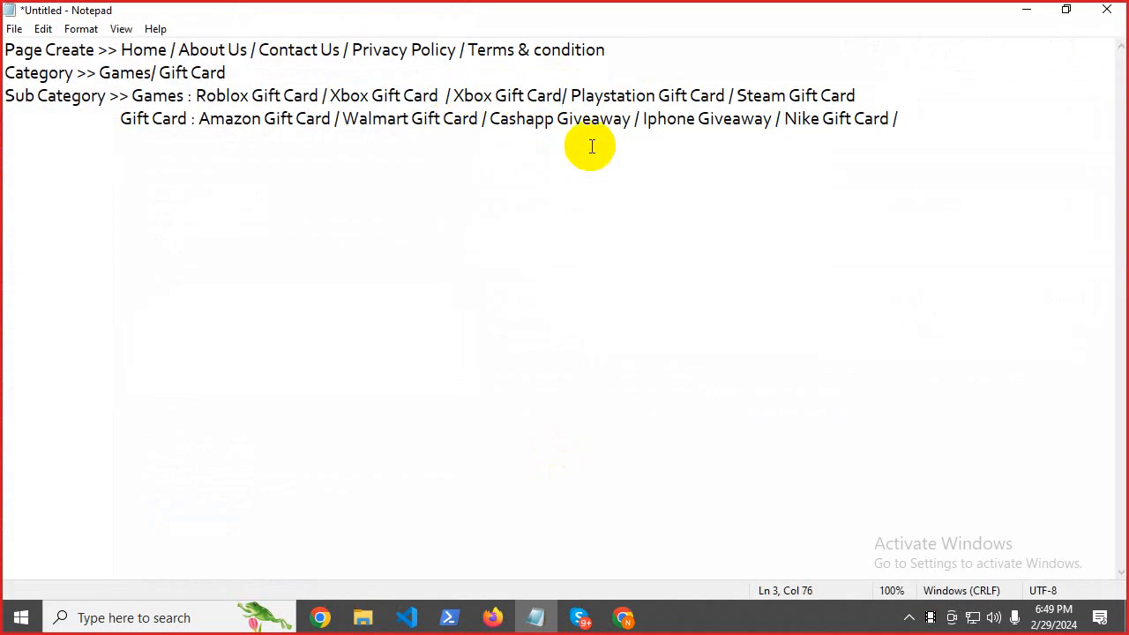
key("ctrl+z")
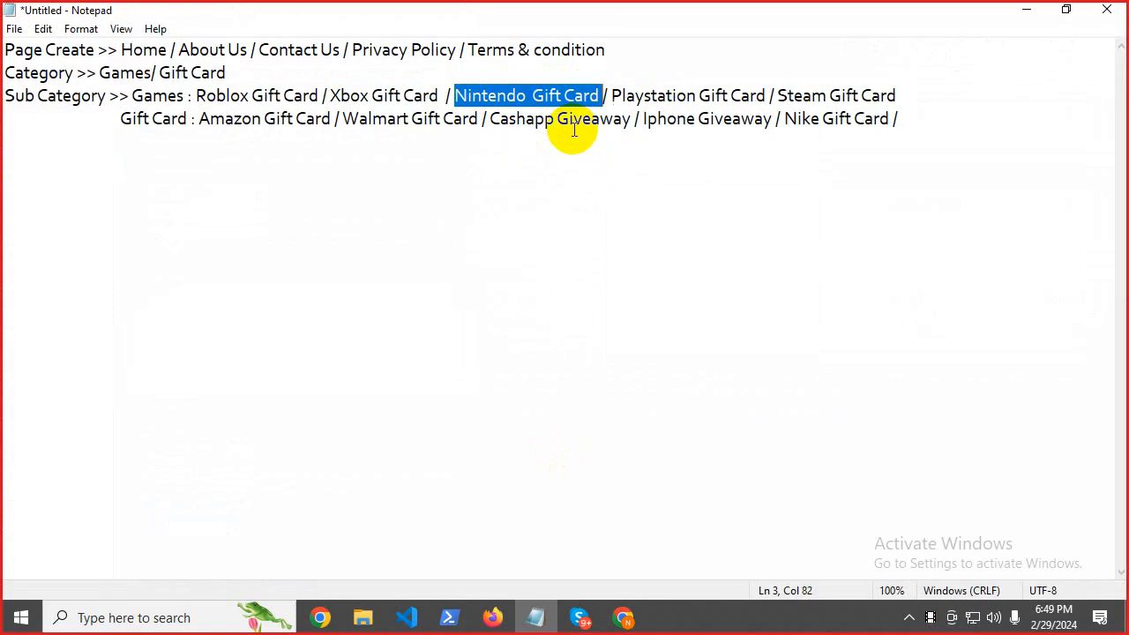
right_click(572, 98)
left_click(680, 150)
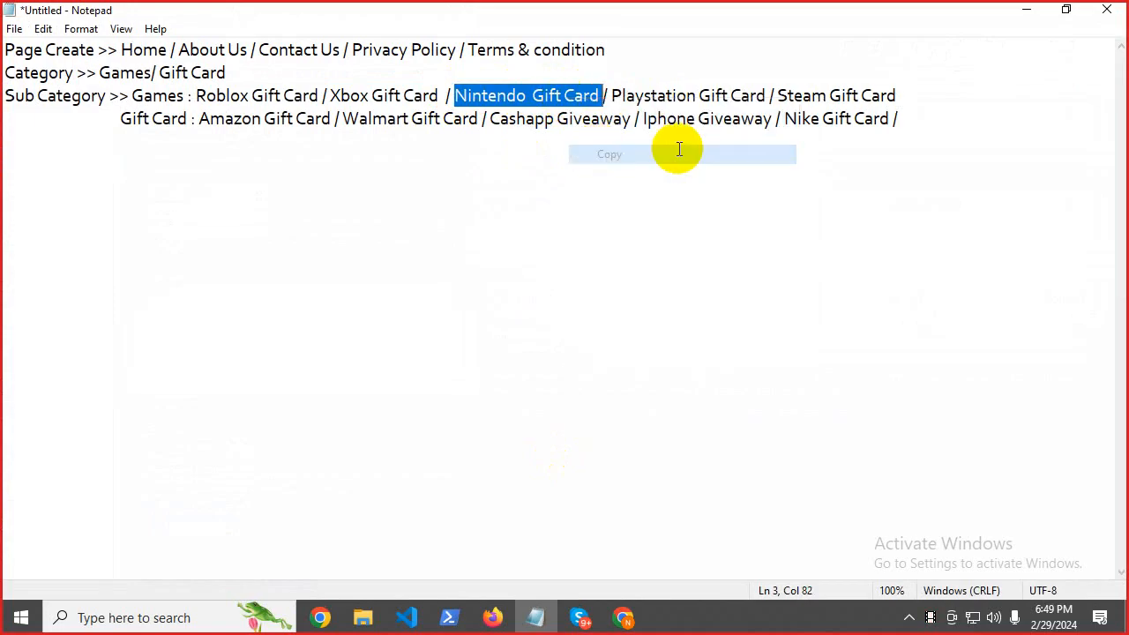
left_click(1026, 9)
scroll(264, 256, "up", 5)
left_click(181, 385)
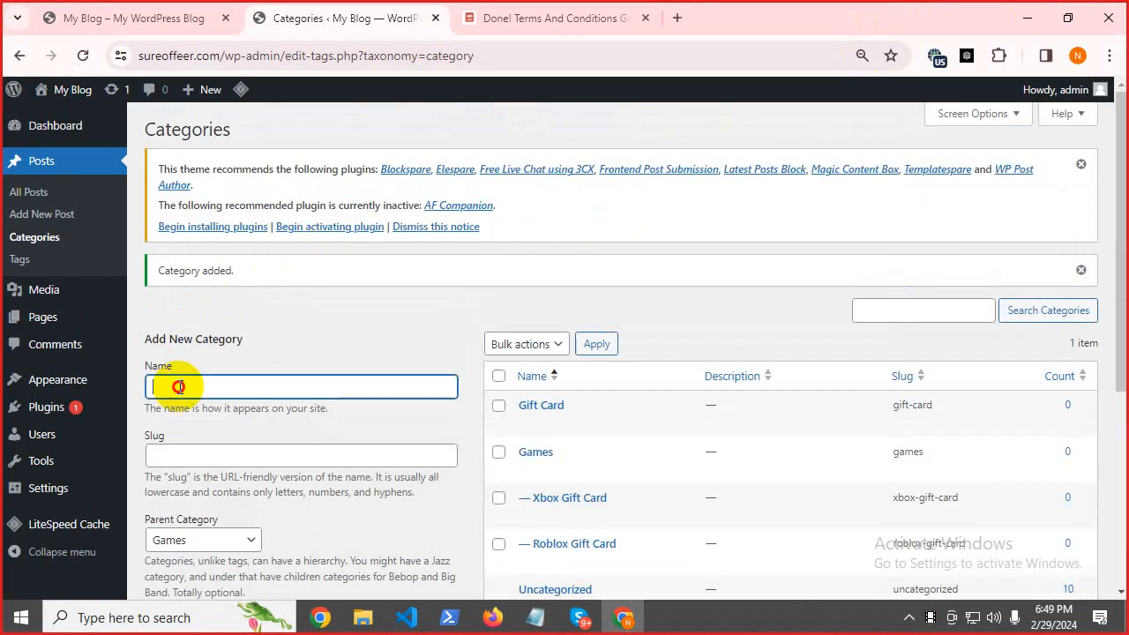
key("ctrl+v")
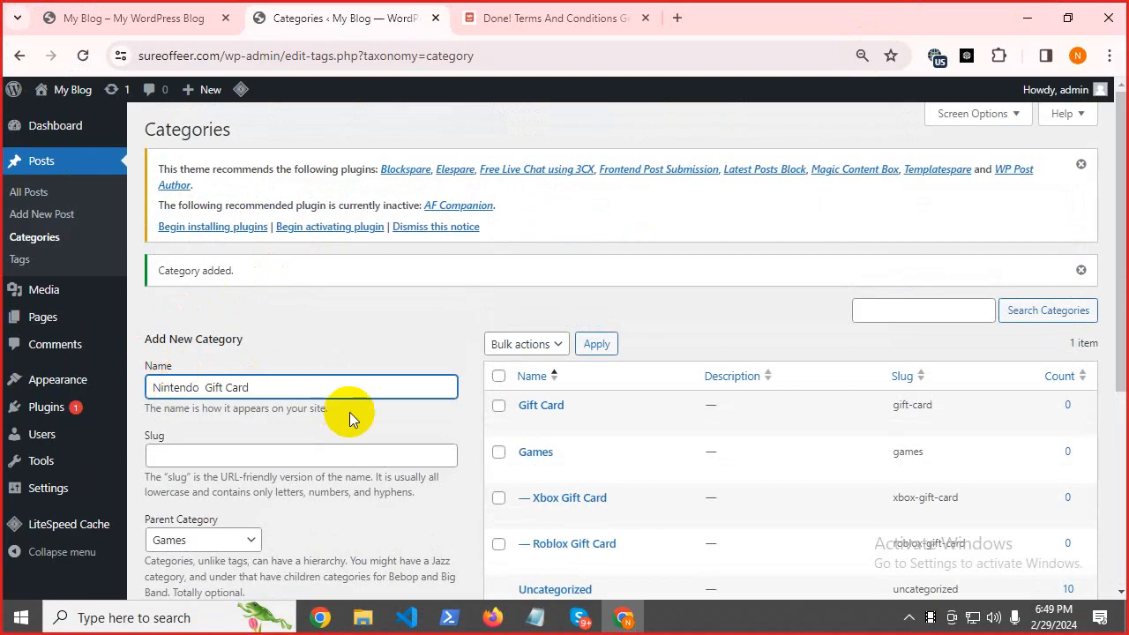
scroll(348, 415, "down", 4)
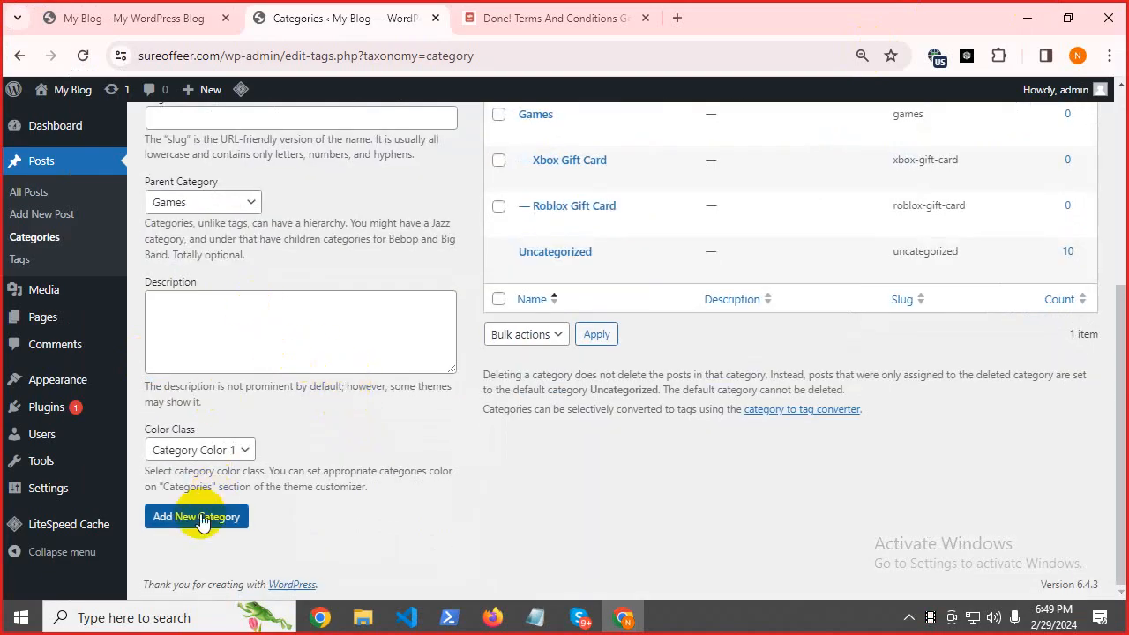
left_click(234, 519)
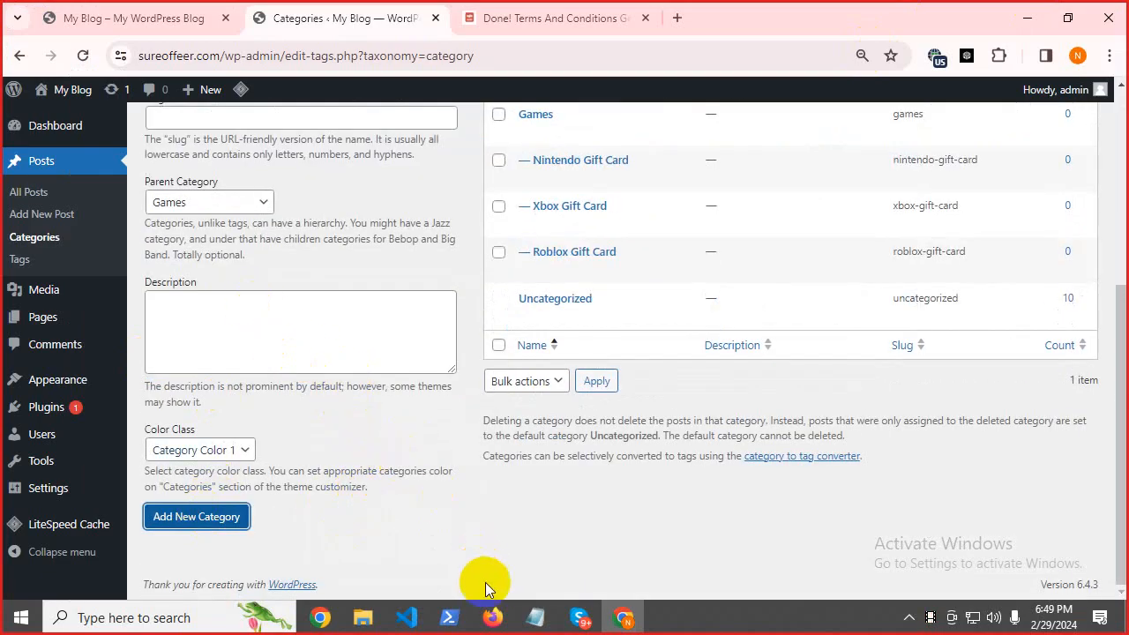
Add the Playstation Gift Card category under Games.
left_click(535, 617)
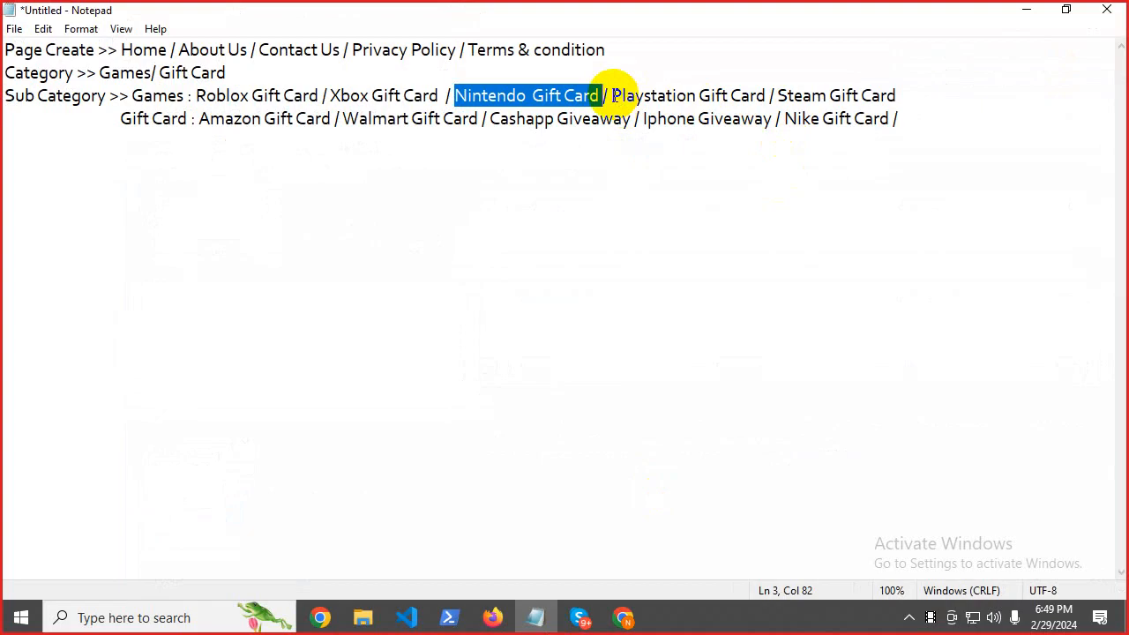
left_click_drag(611, 95, 768, 95)
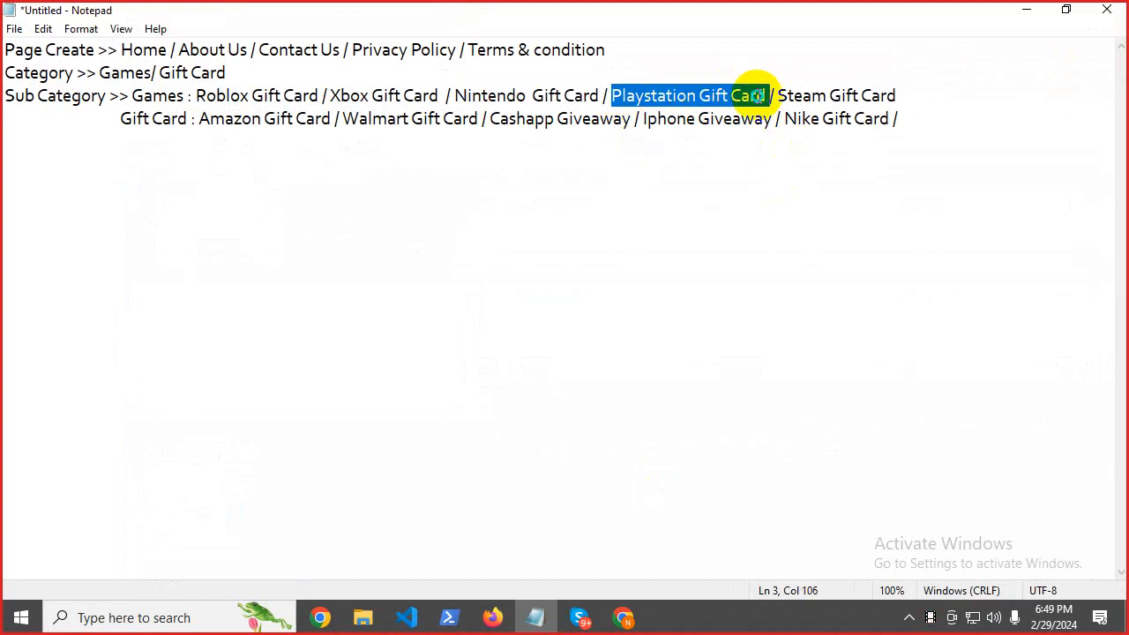
right_click(764, 94)
left_click(777, 151)
left_click(1026, 9)
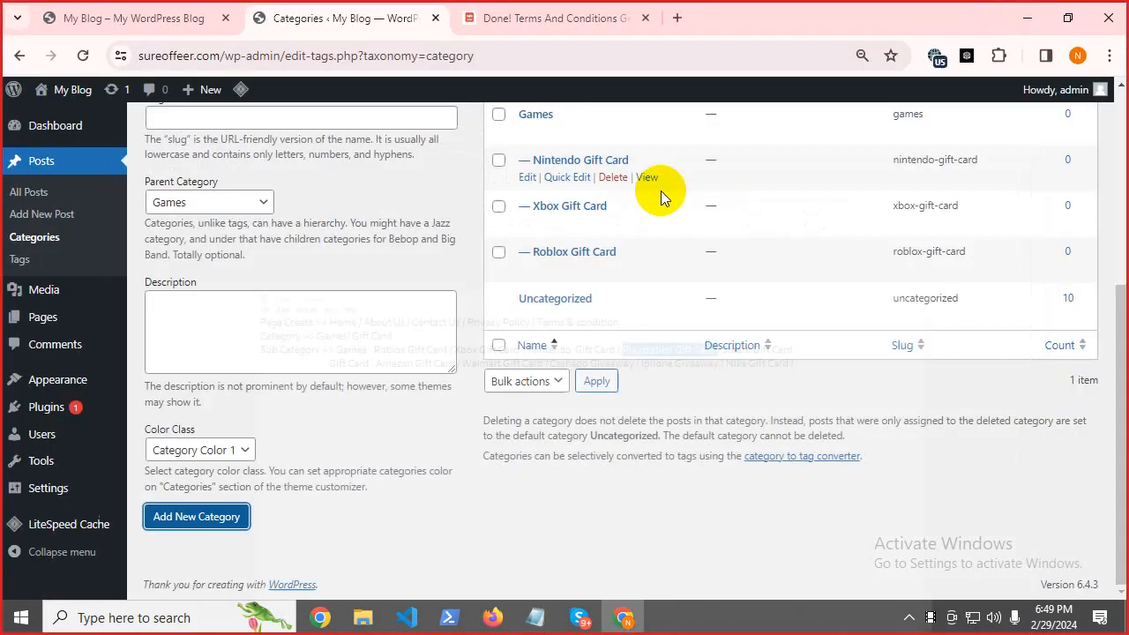
scroll(182, 360, "up", 4)
left_click(194, 381)
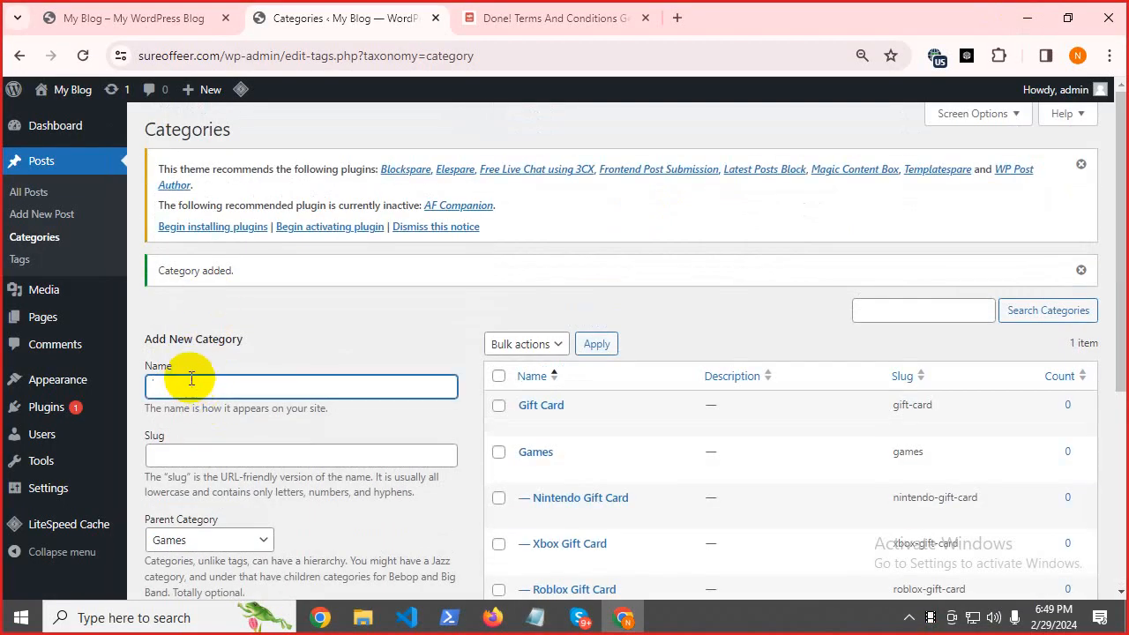
key("ctrl+v")
scroll(296, 365, "down", 4)
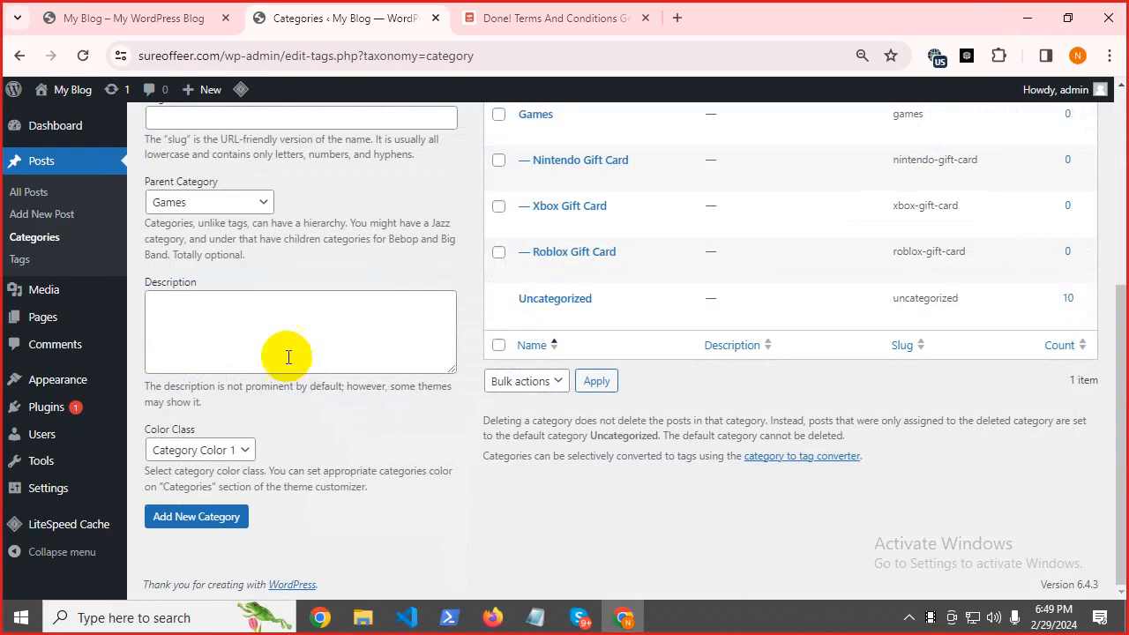
left_click(194, 517)
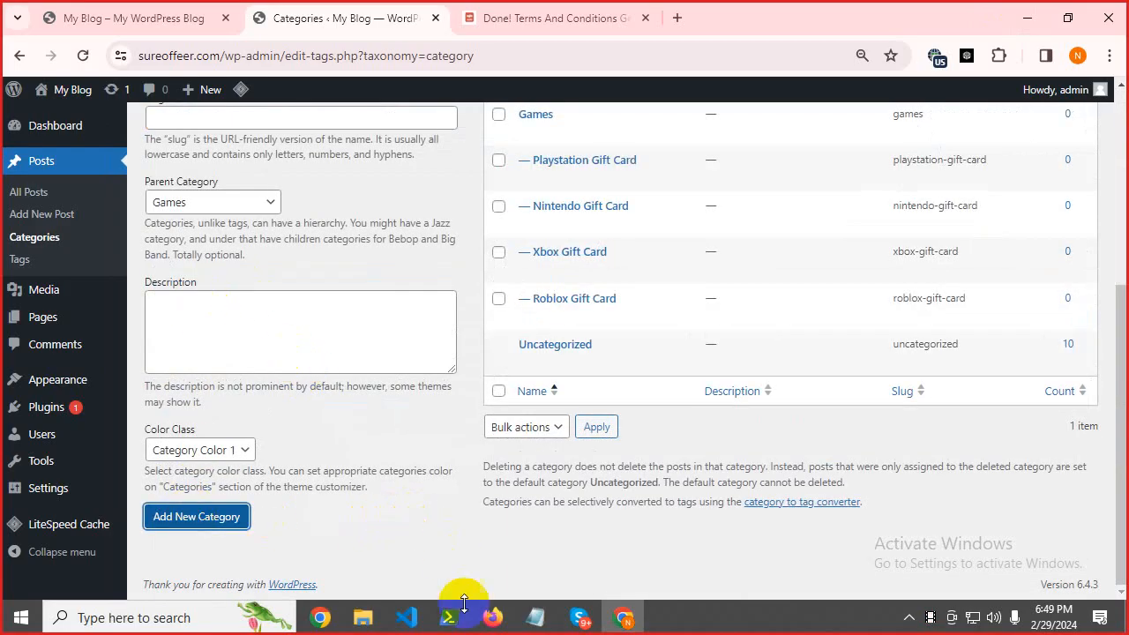
Add the Steam Gift Card category under Games.
left_click(545, 621)
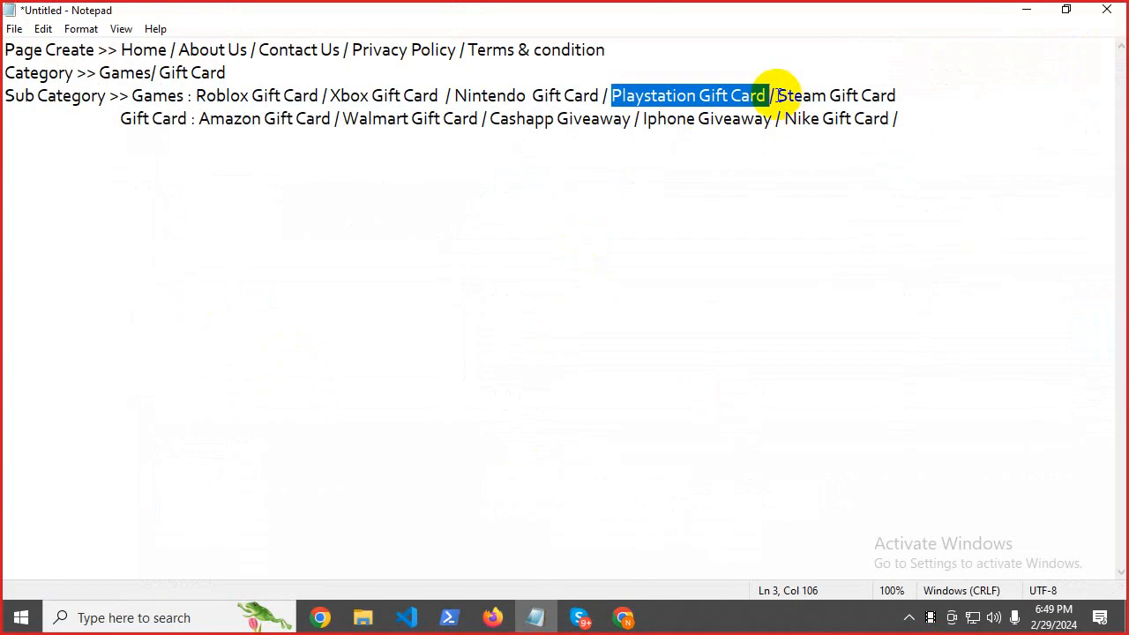
left_click_drag(777, 96, 917, 104)
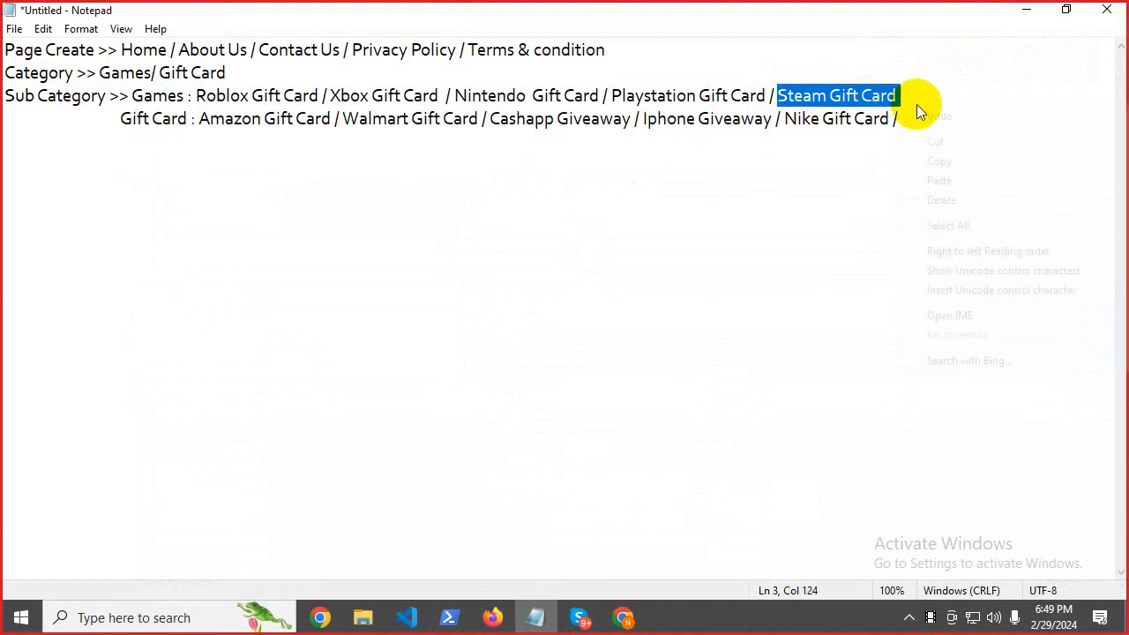
right_click(916, 104)
left_click(922, 161)
left_click(1026, 9)
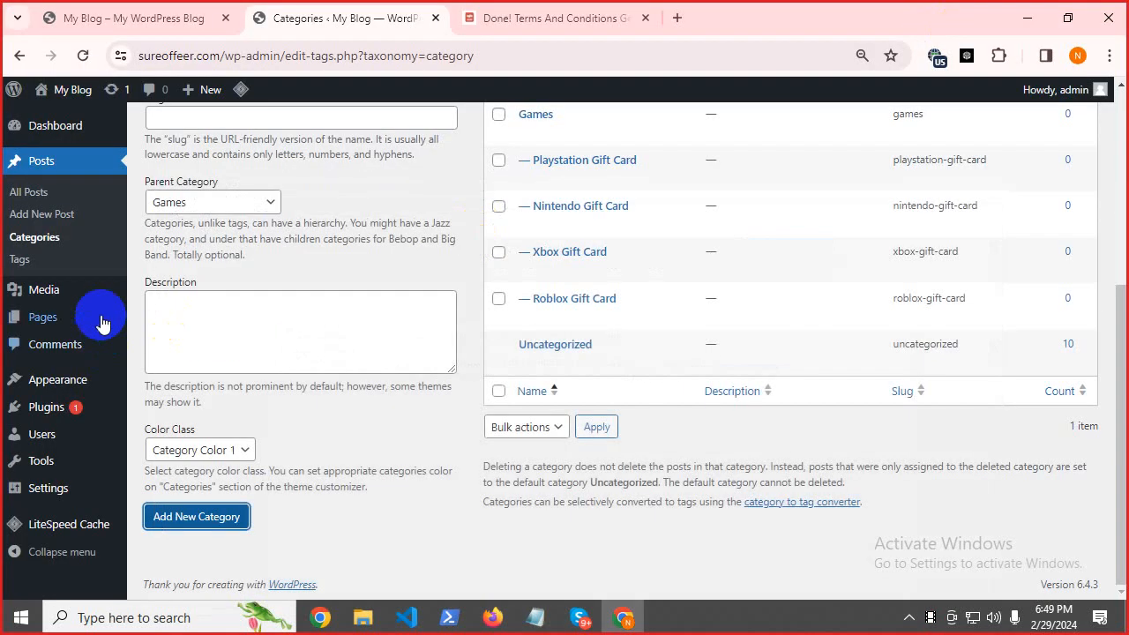
scroll(159, 326, "up", 4)
left_click(196, 391)
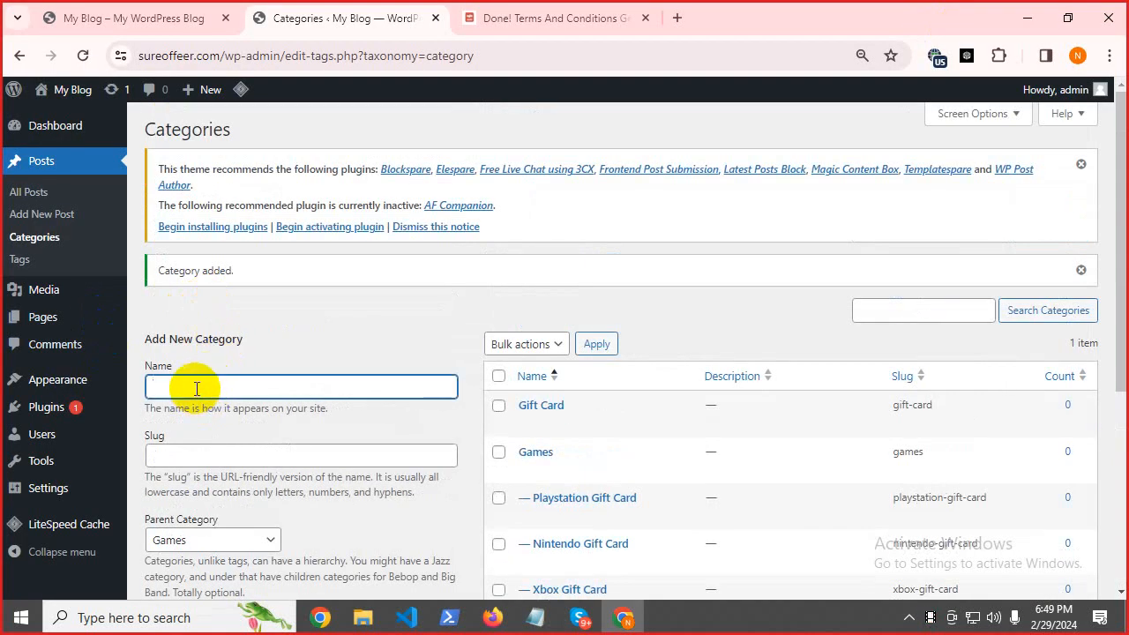
key("ctrl+v")
scroll(252, 411, "down", 5)
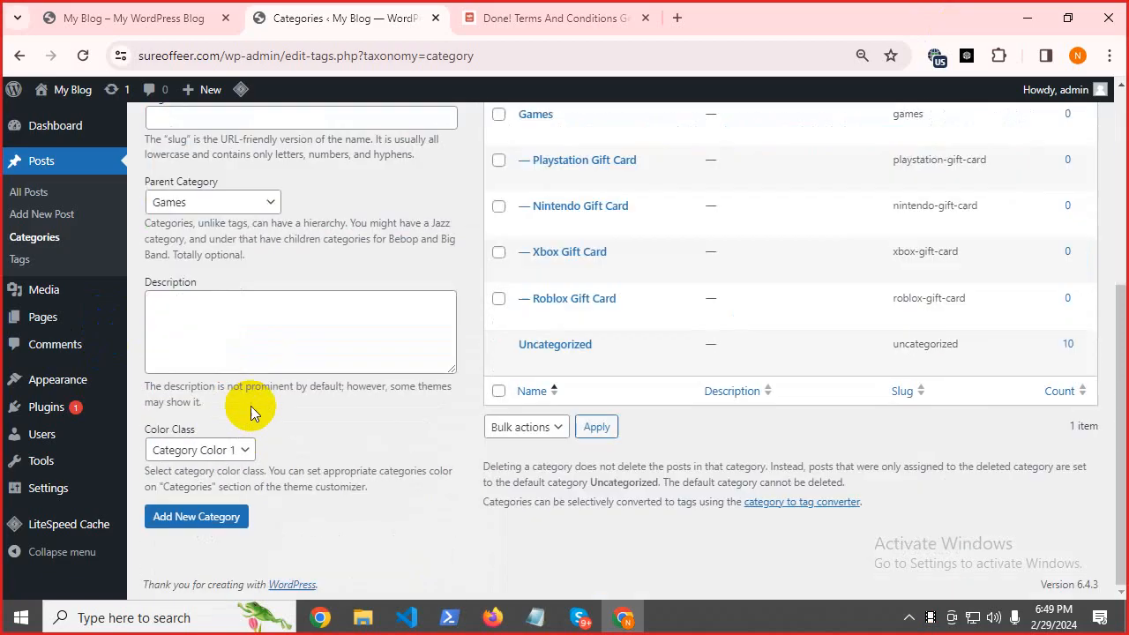
left_click(176, 517)
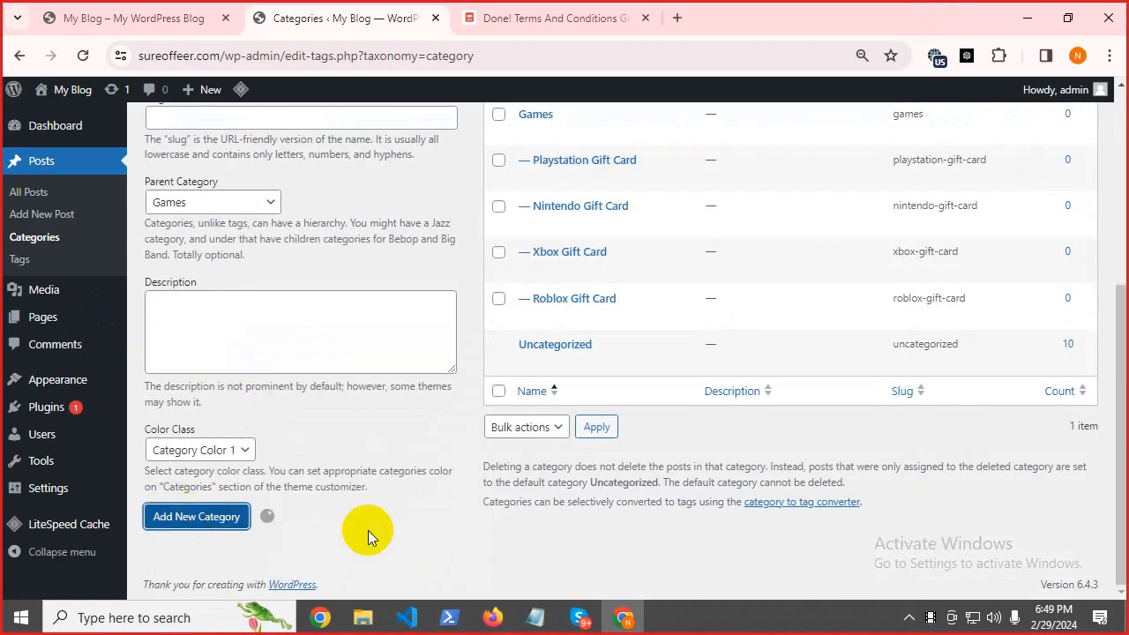
left_click(533, 617)
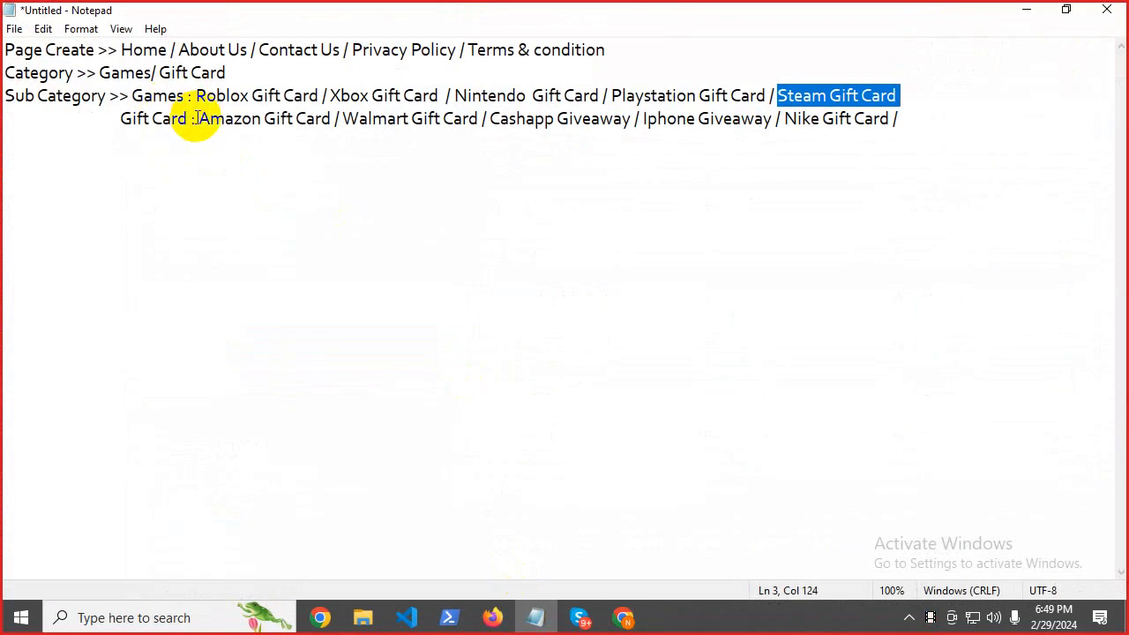
Create the Amazon Gift Card category with Gift Card as its parent.
left_click_drag(197, 120, 328, 130)
right_click(328, 131)
left_click(358, 187)
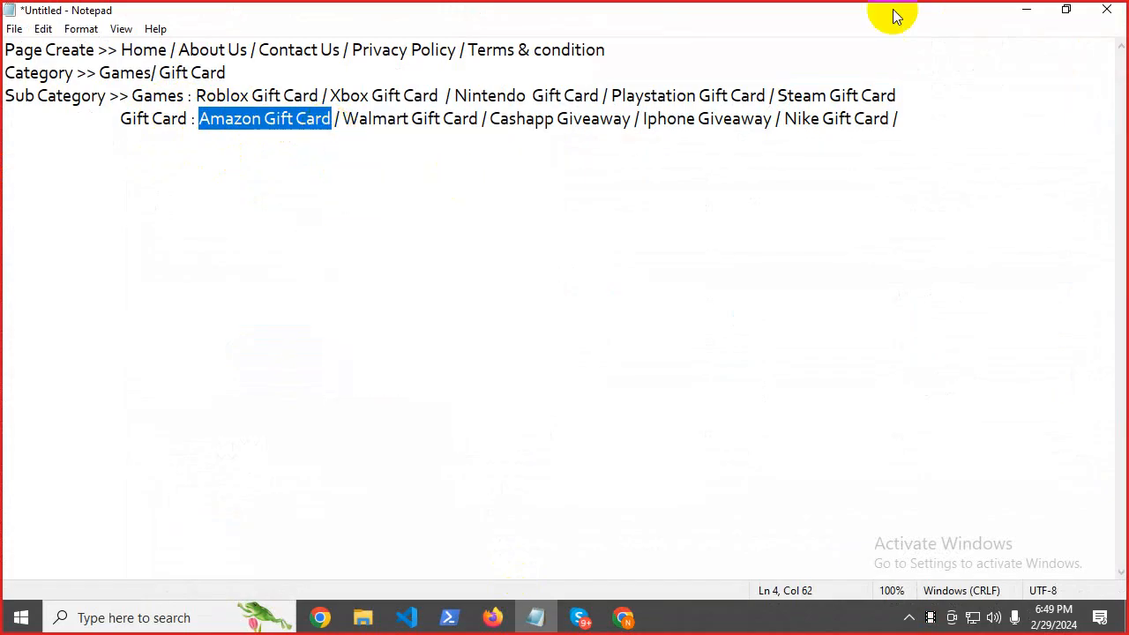
left_click(1027, 10)
scroll(338, 285, "up", 1)
scroll(338, 285, "up", 3)
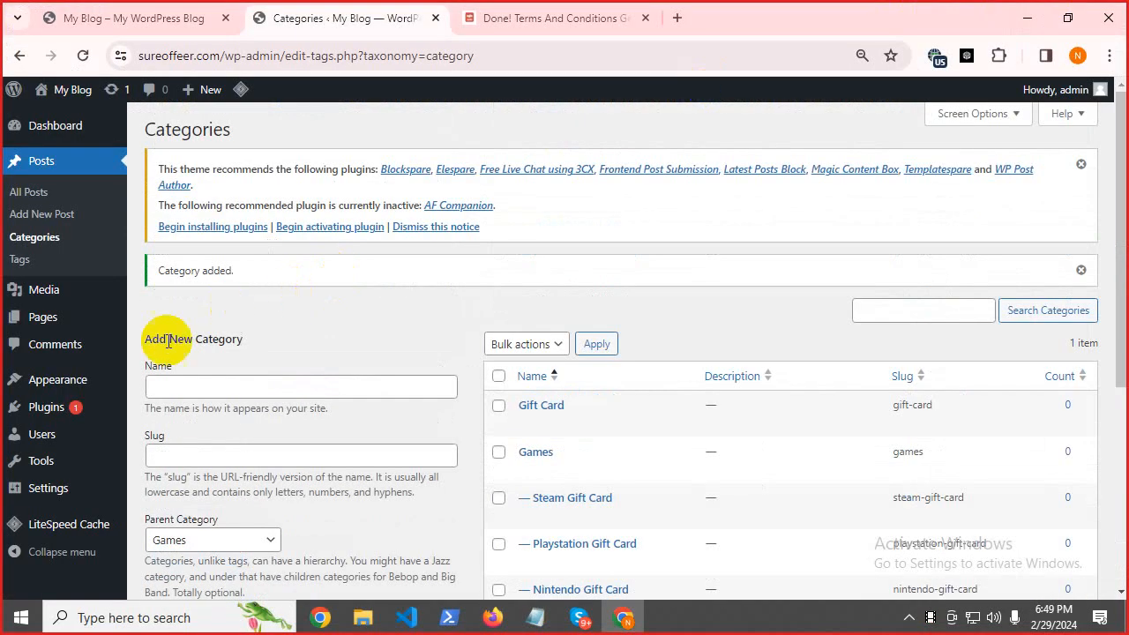
left_click(168, 383)
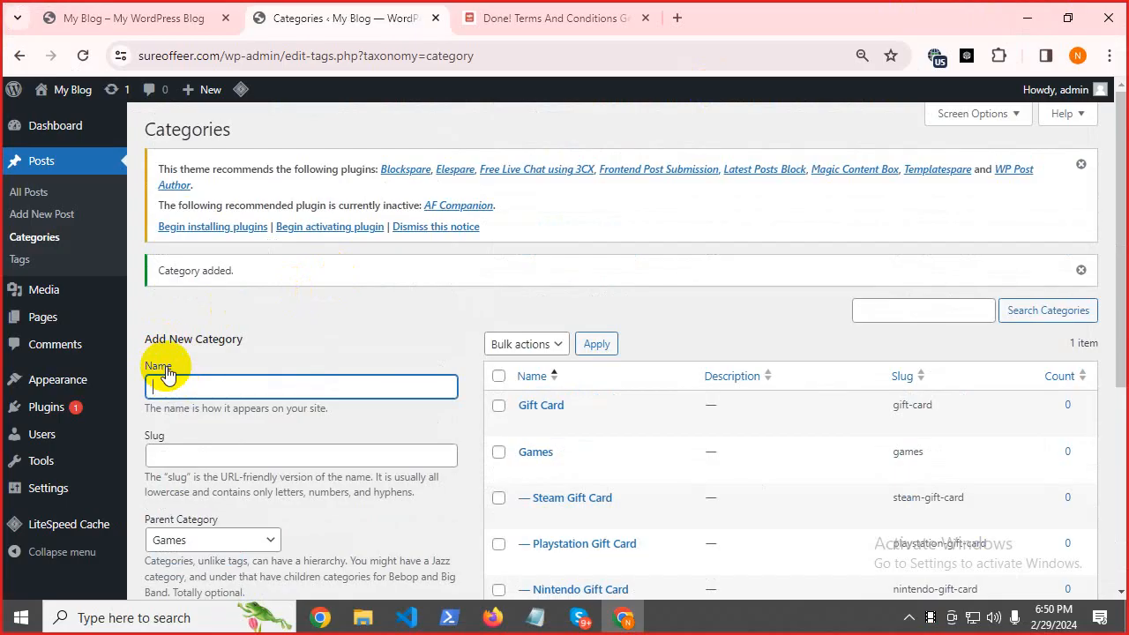
key("ctrl+v")
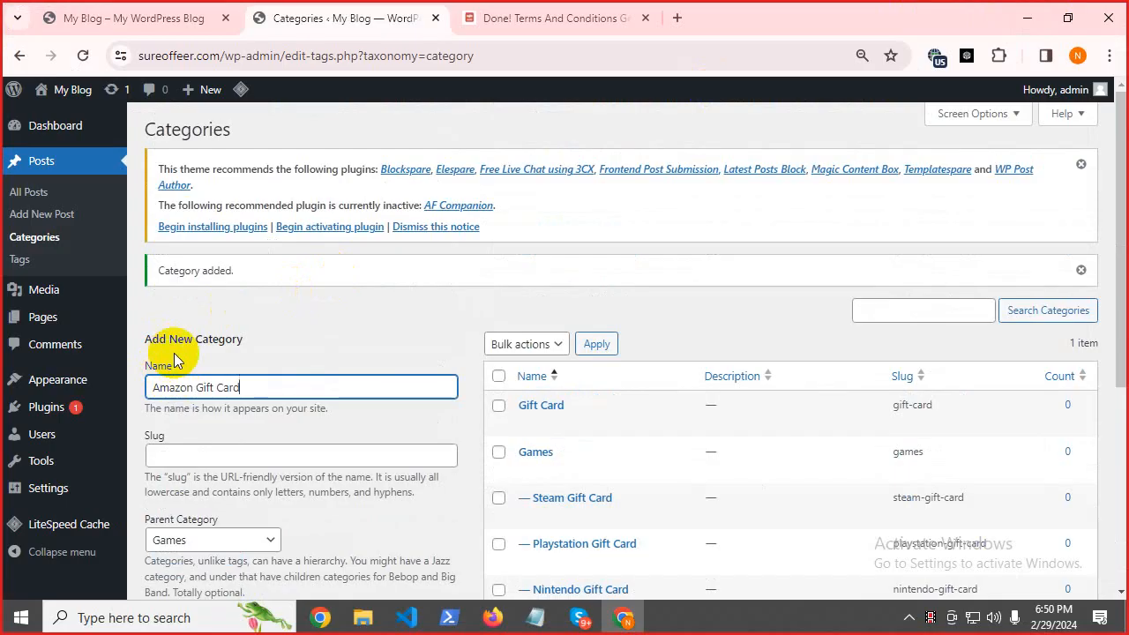
left_click(188, 541)
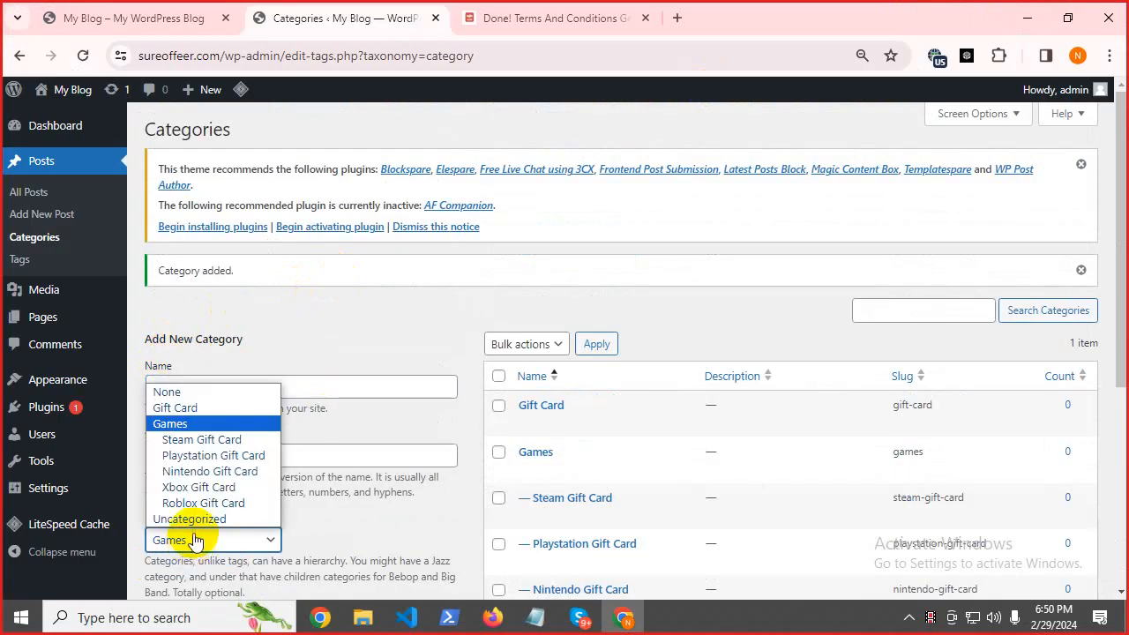
left_click(199, 407)
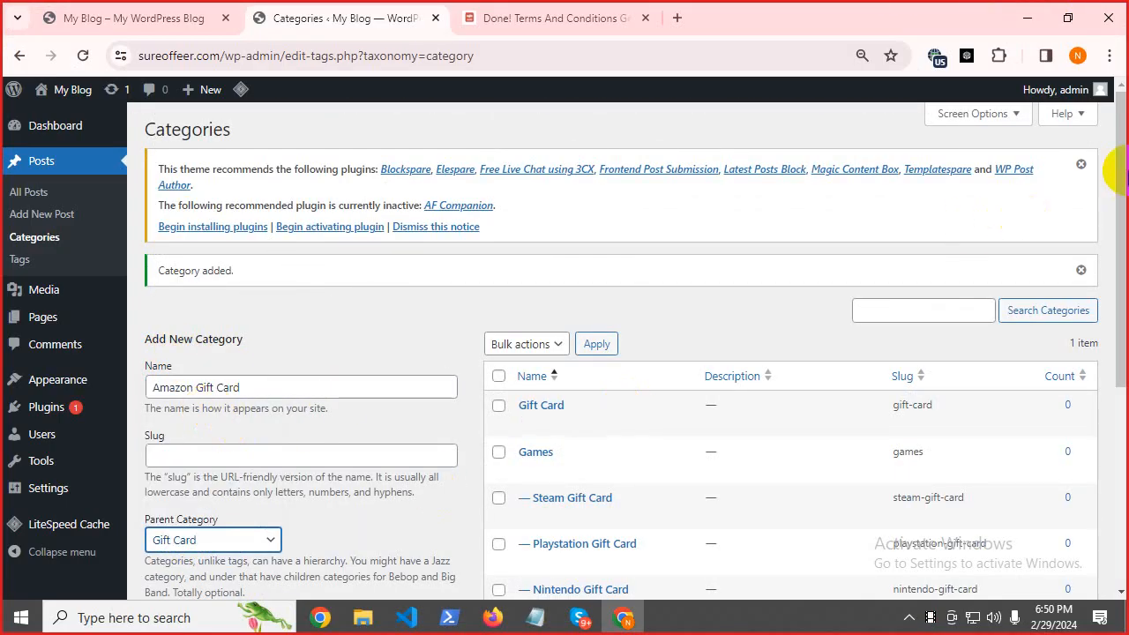
left_click_drag(1122, 168, 1120, 362)
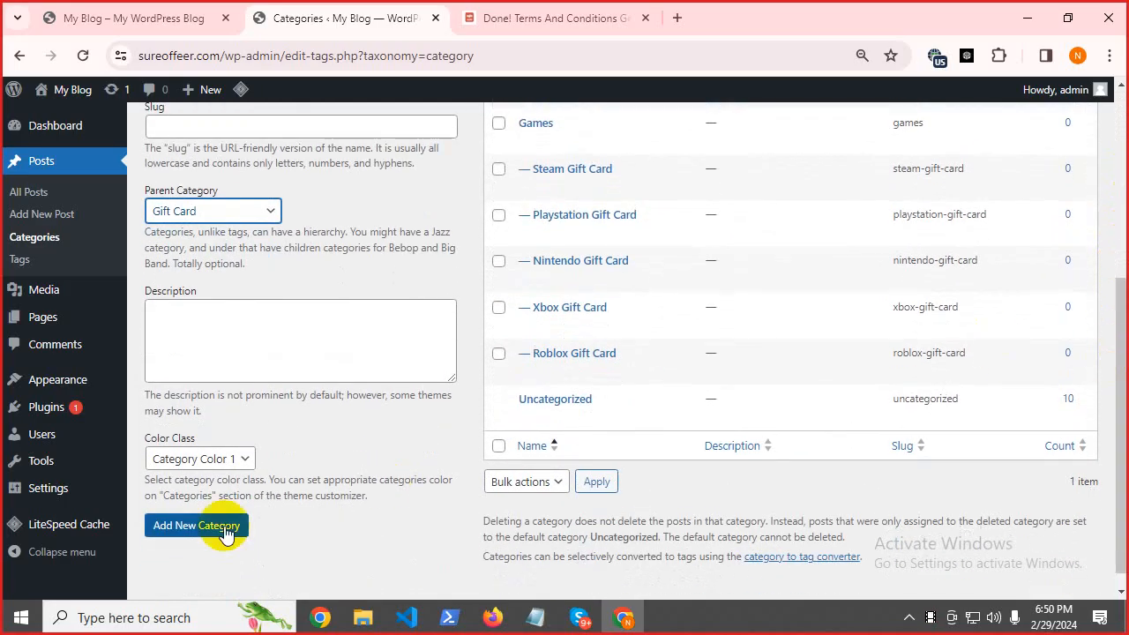
left_click(186, 527)
Add the Walmart Gift Card category under Gift Card.
left_click(532, 620)
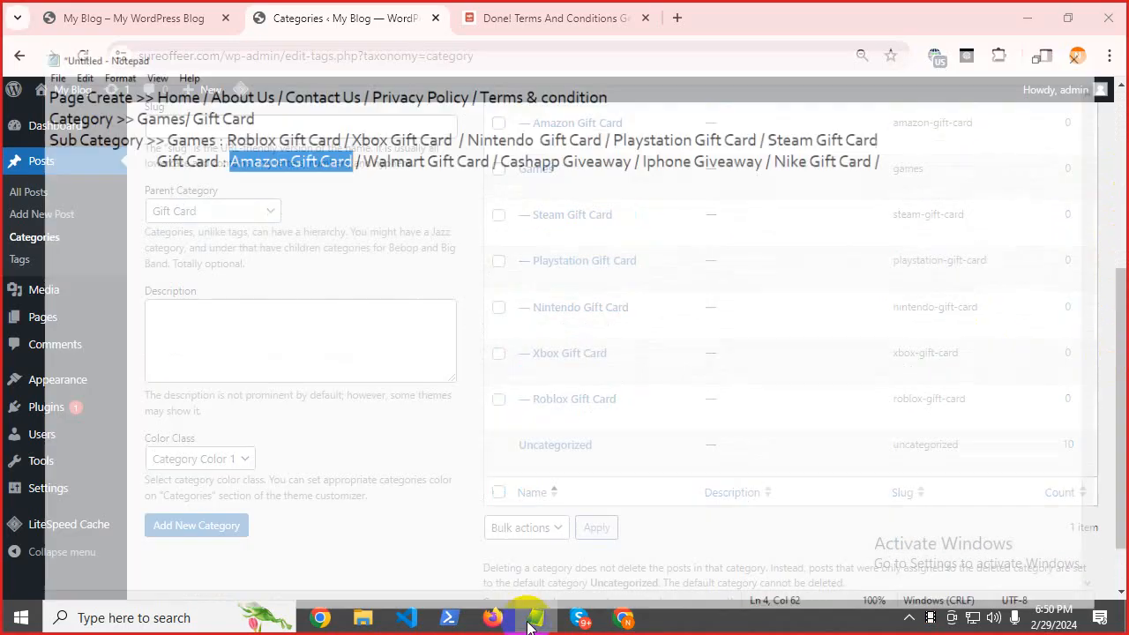
left_click_drag(342, 119, 479, 120)
right_click(479, 123)
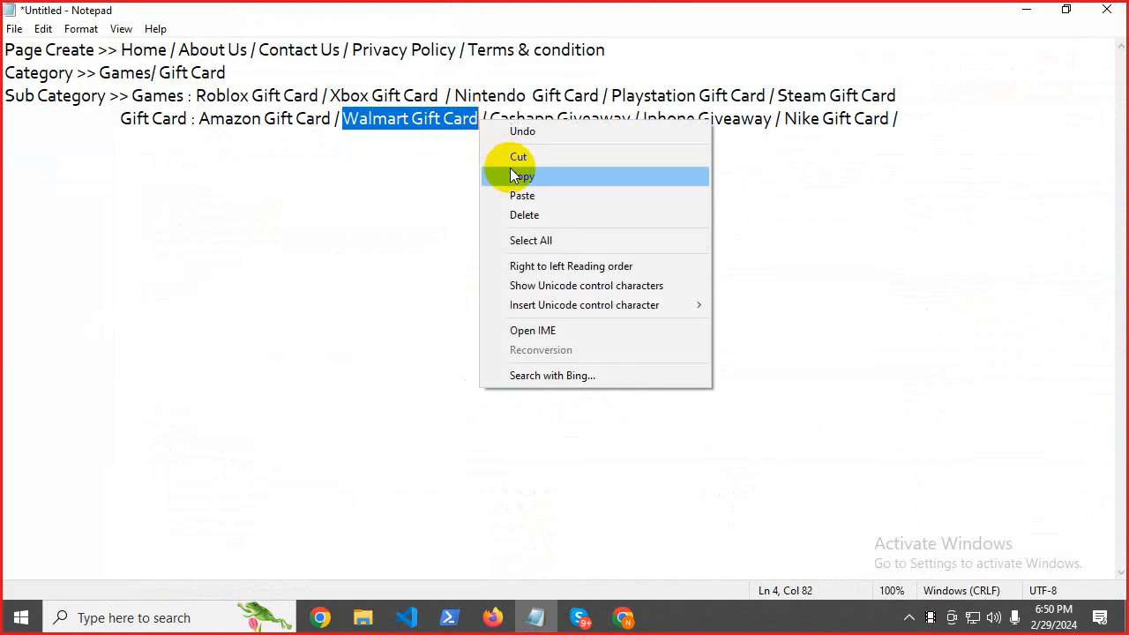
left_click(497, 171)
left_click(1026, 9)
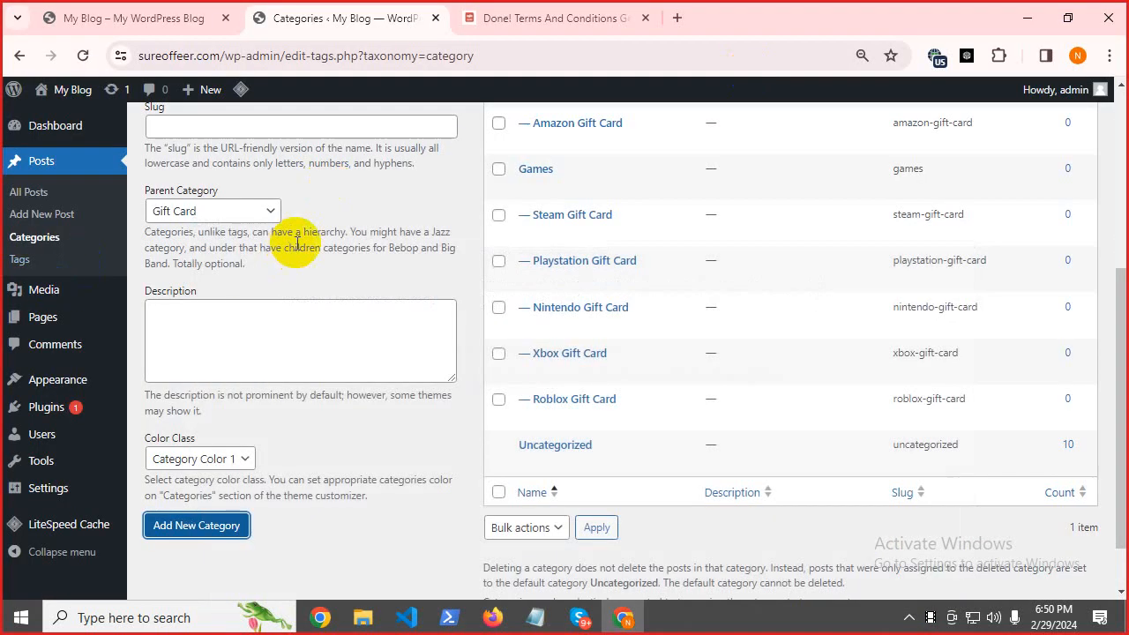
scroll(291, 221, "up", 4)
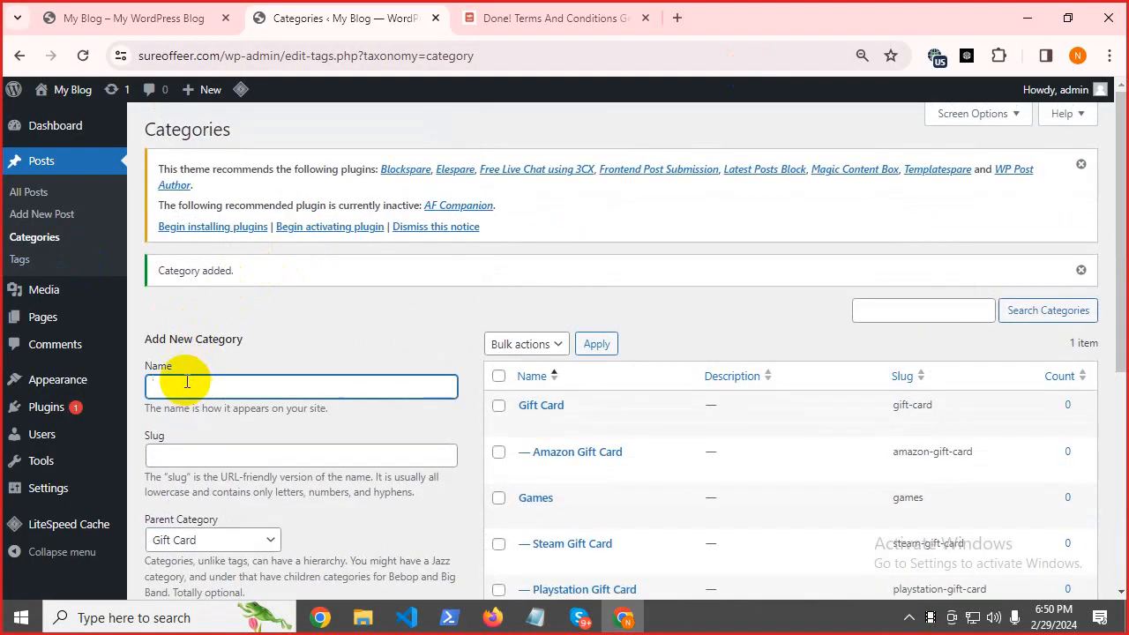
key("ctrl+v")
scroll(265, 353, "down", 5)
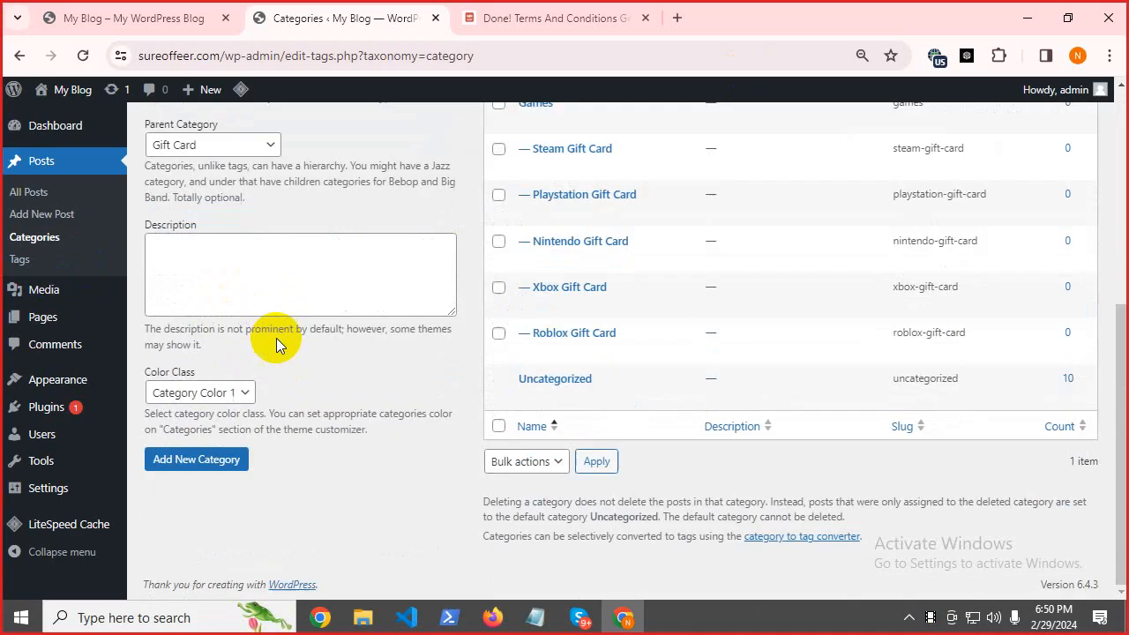
left_click(212, 461)
Add the Cashapp Giveaway category under Gift Card.
left_click(535, 617)
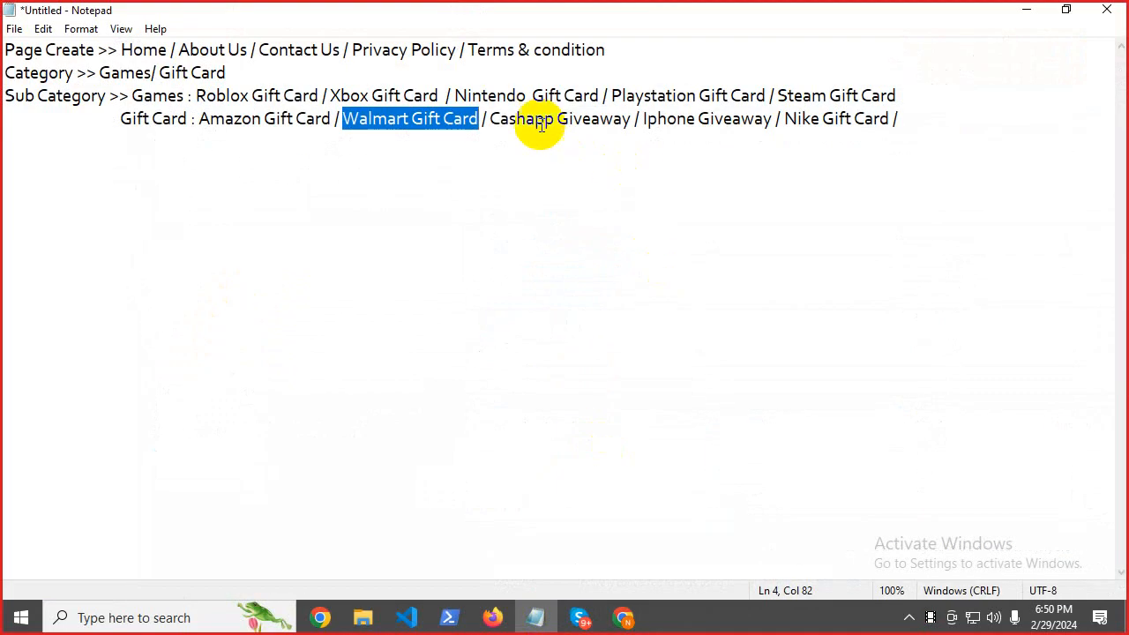
left_click_drag(490, 120, 623, 124)
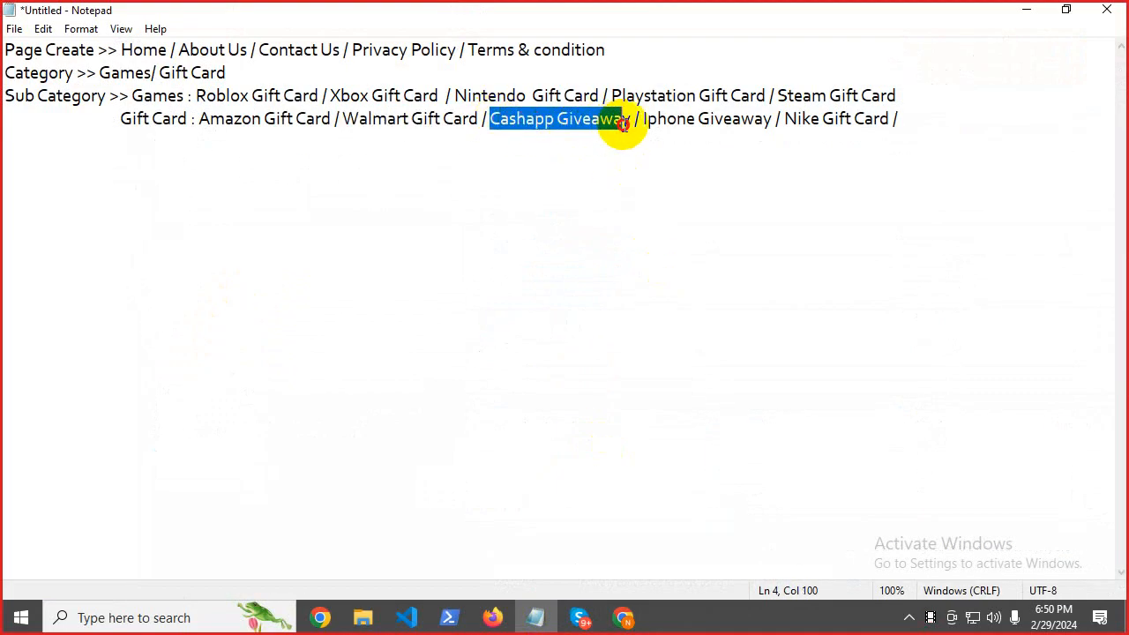
right_click(628, 126)
left_click(649, 183)
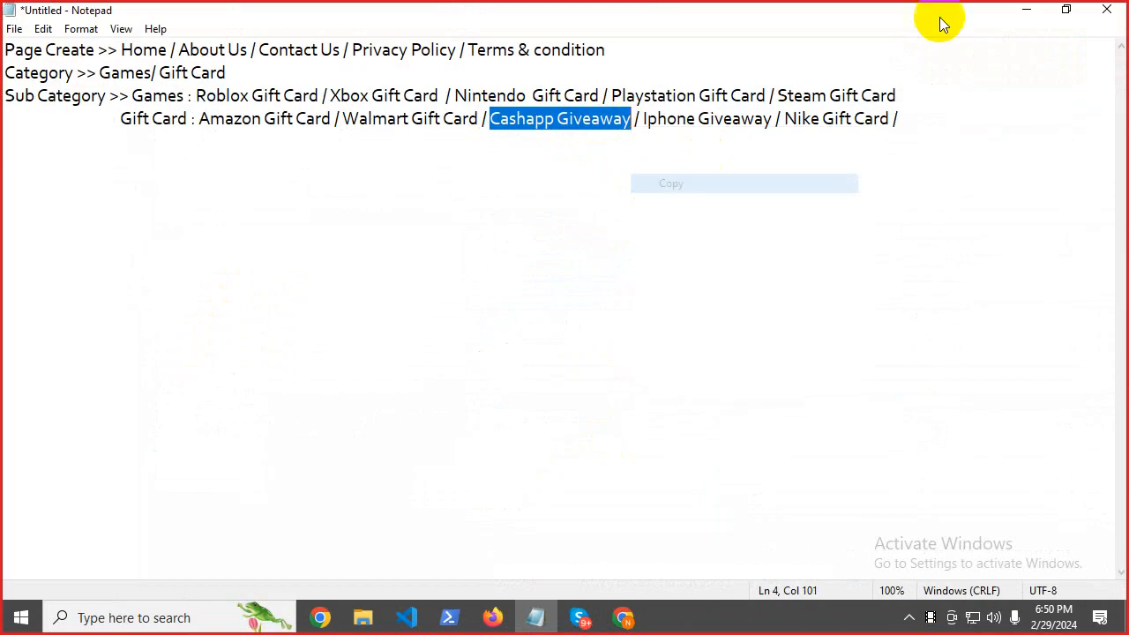
left_click(1012, 9)
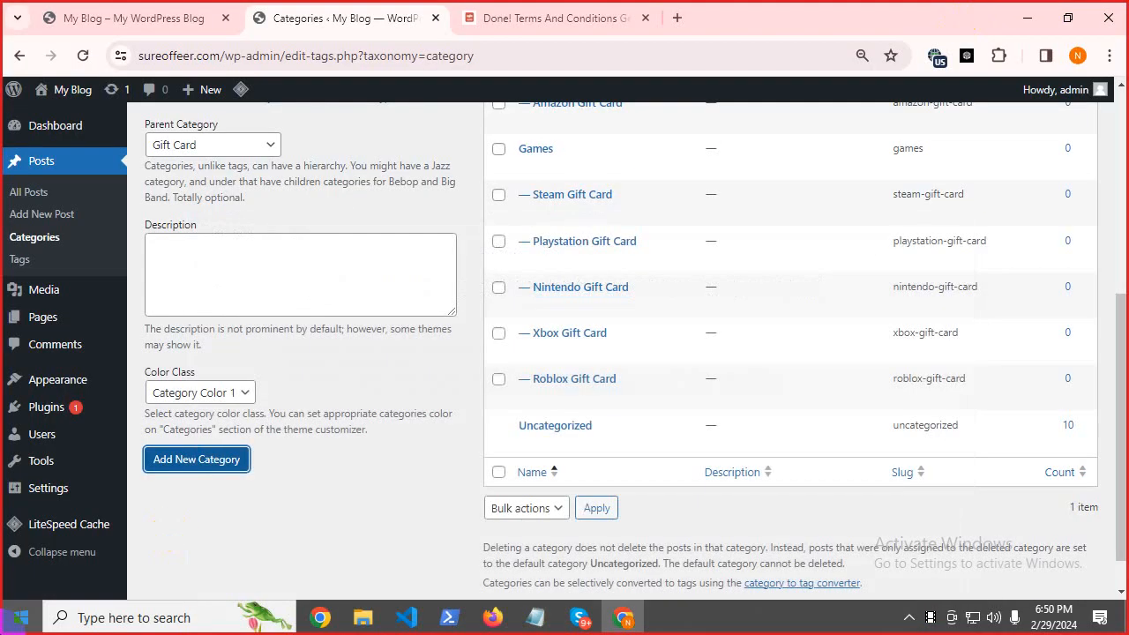
scroll(601, 364, "up", 5)
left_click(300, 388)
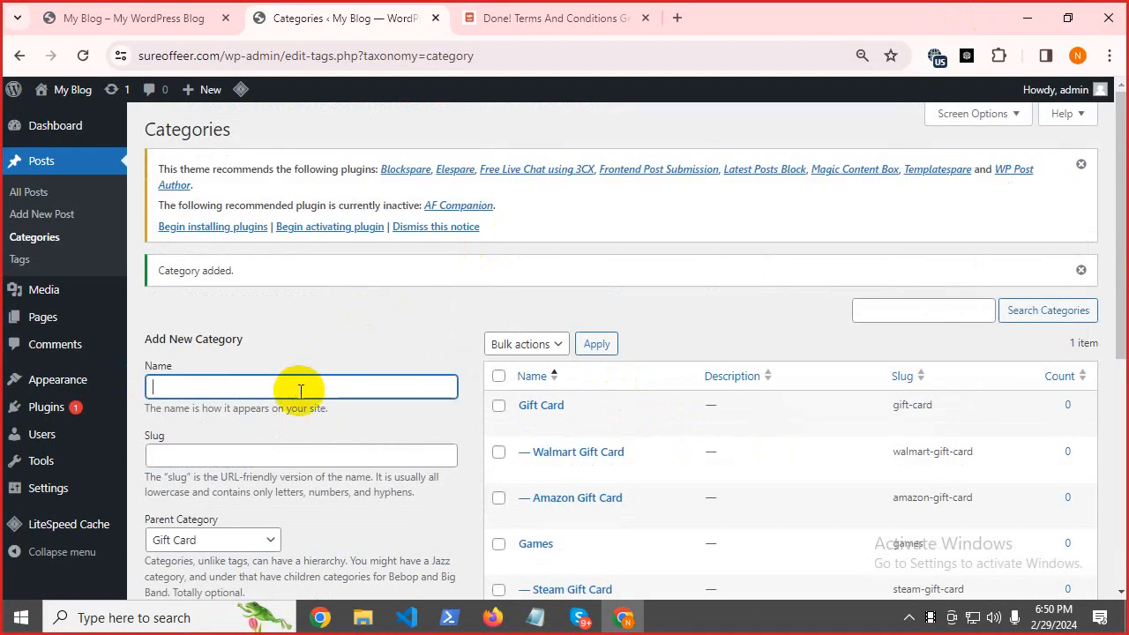
key("ctrl+v")
scroll(317, 378, "down", 5)
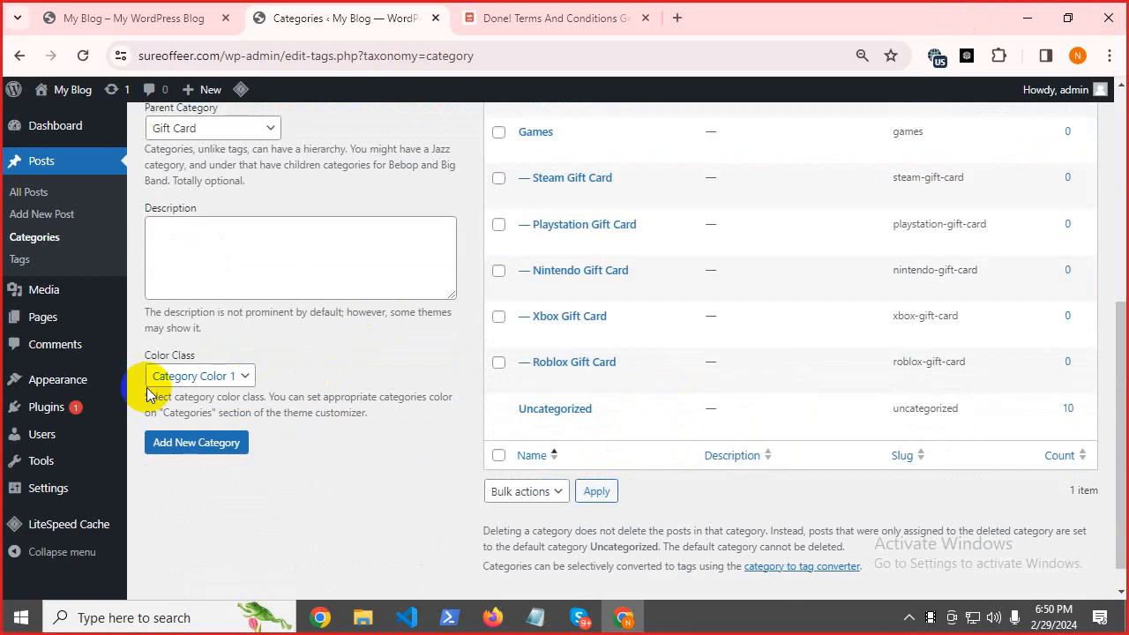
left_click(200, 443)
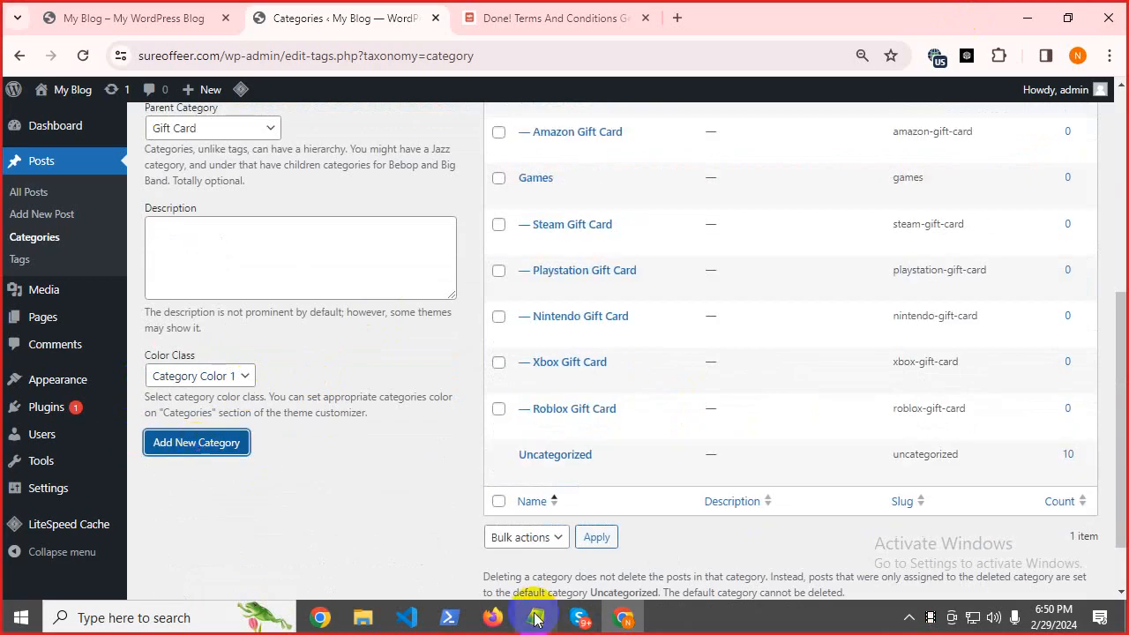
Add the Iphone Giveaway category under Gift Card.
left_click(536, 618)
left_click_drag(644, 119, 766, 135)
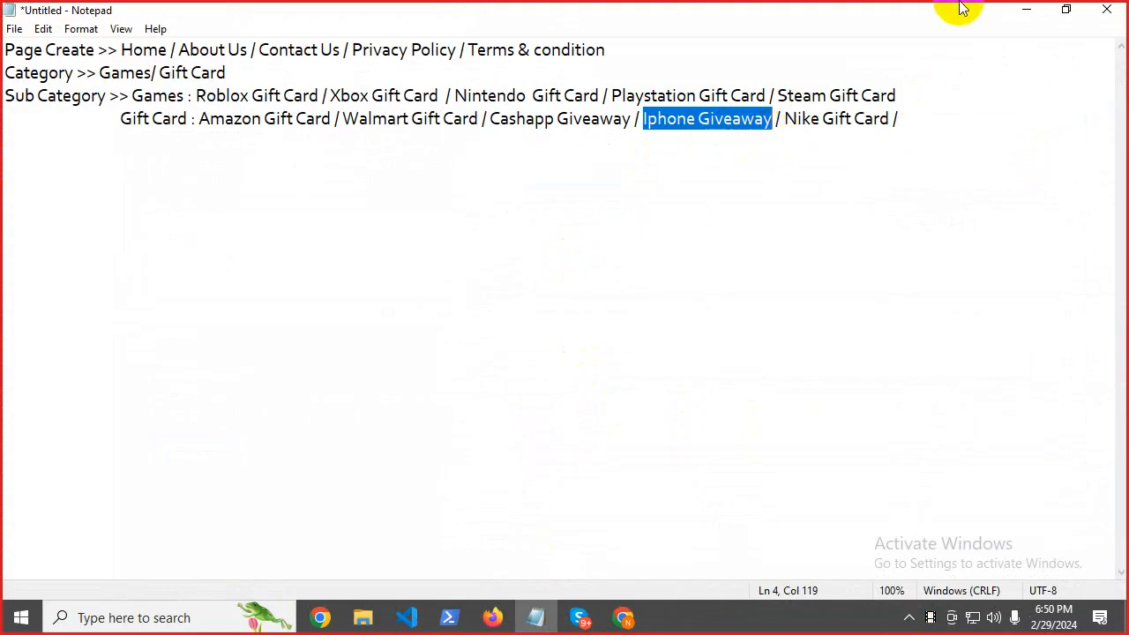
left_click(1027, 9)
scroll(388, 285, "up", 2)
scroll(388, 285, "up", 2)
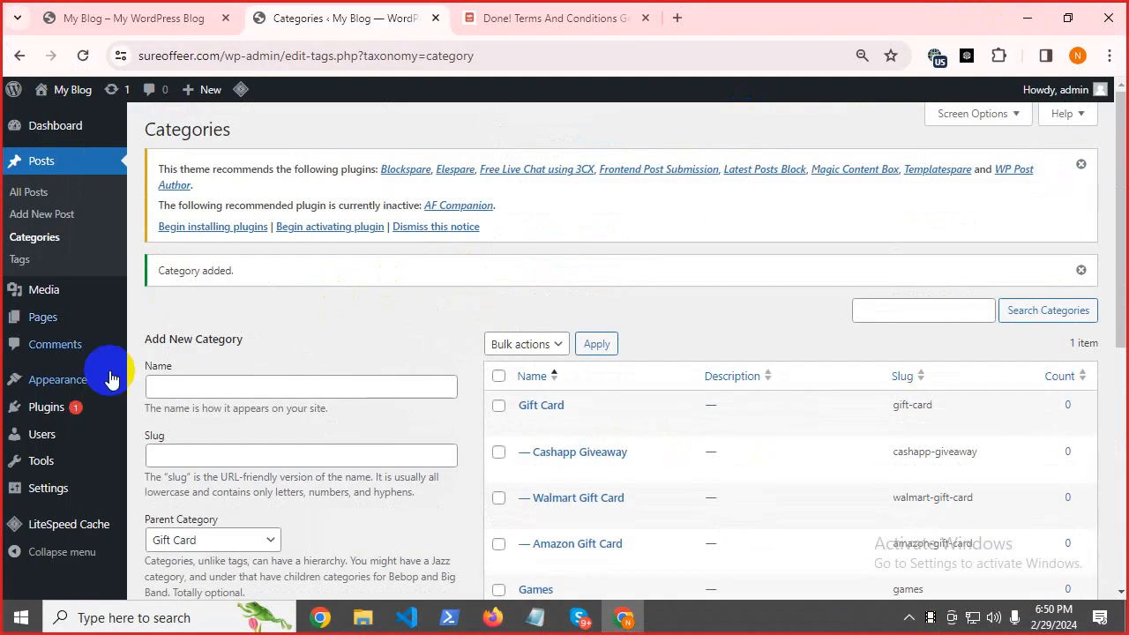
left_click(176, 391)
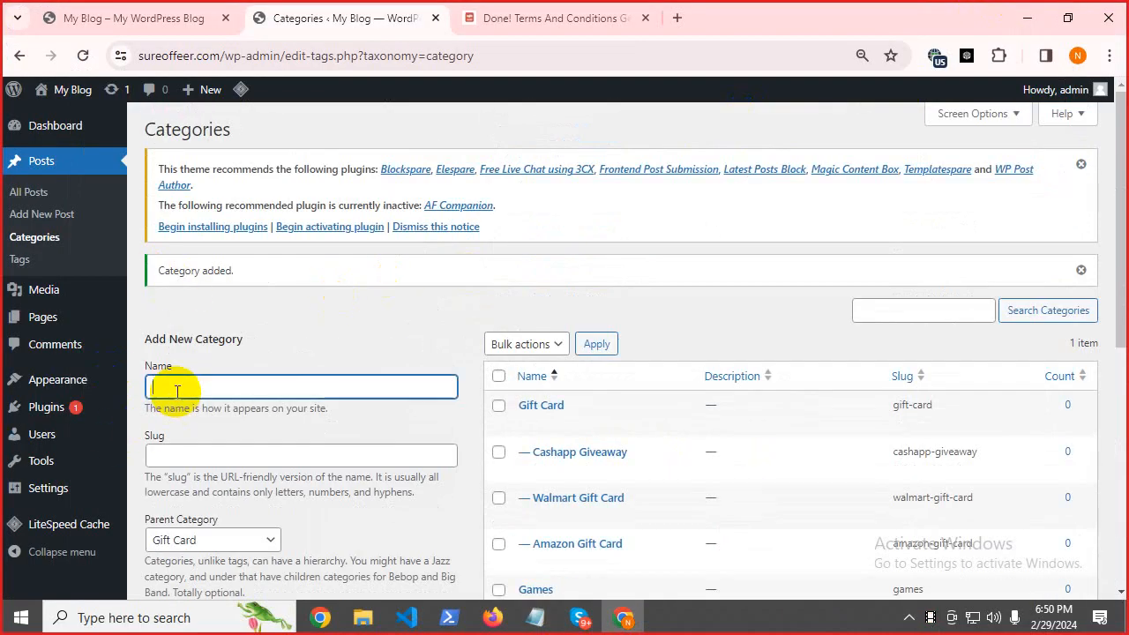
key("ctrl+v")
scroll(302, 396, "down", 5)
left_click(216, 442)
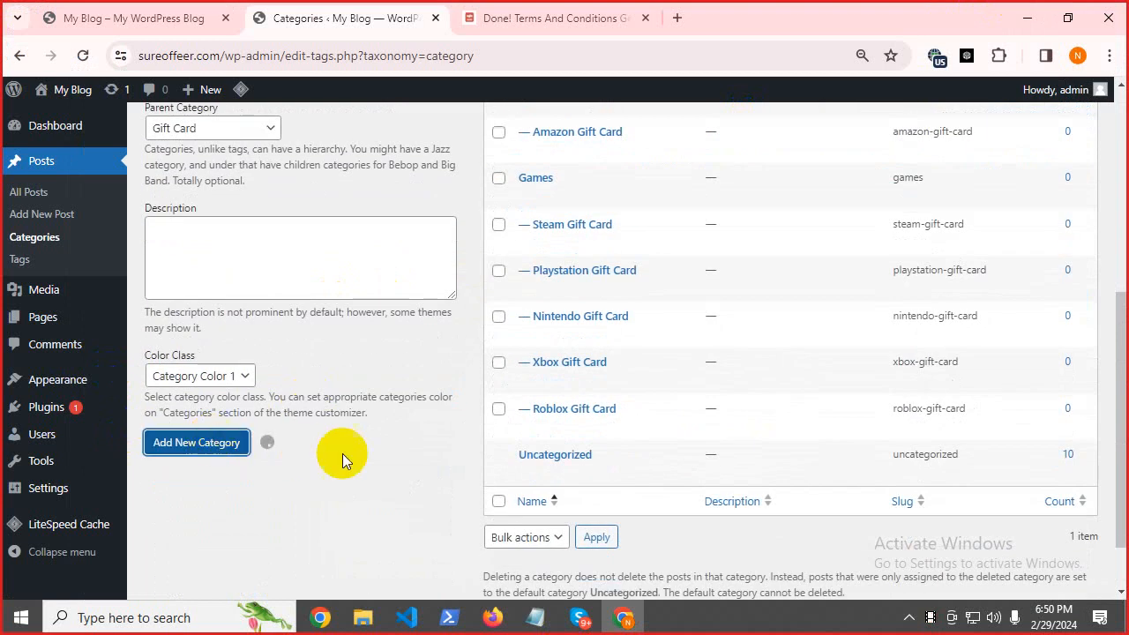
Add the Nike Gift Card category under Gift Card.
left_click(538, 620)
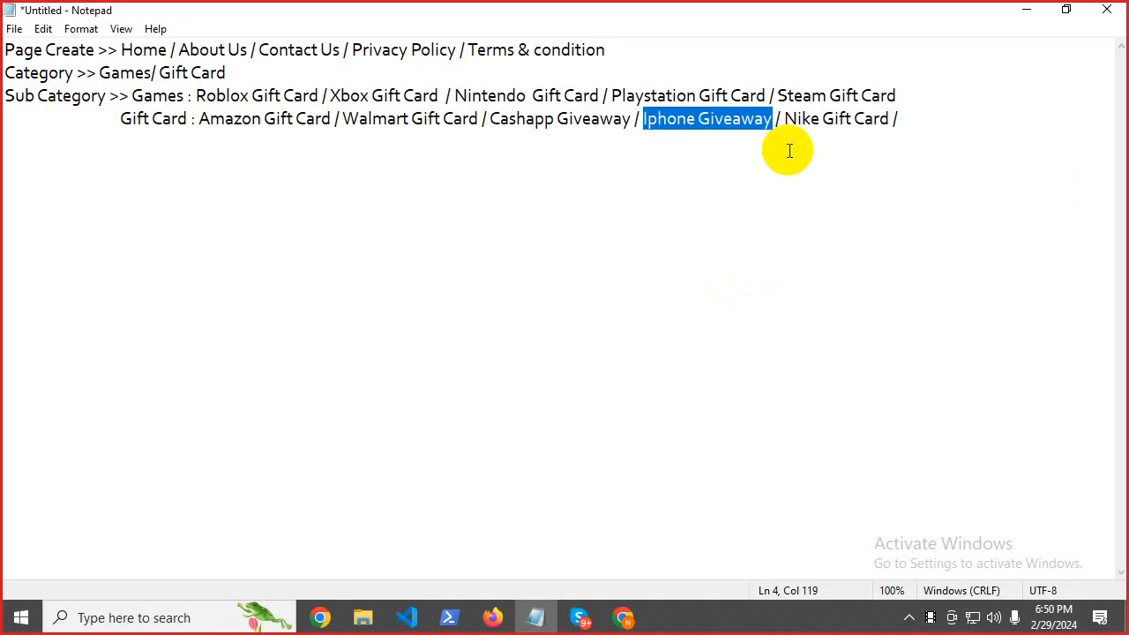
left_click_drag(784, 118, 870, 118)
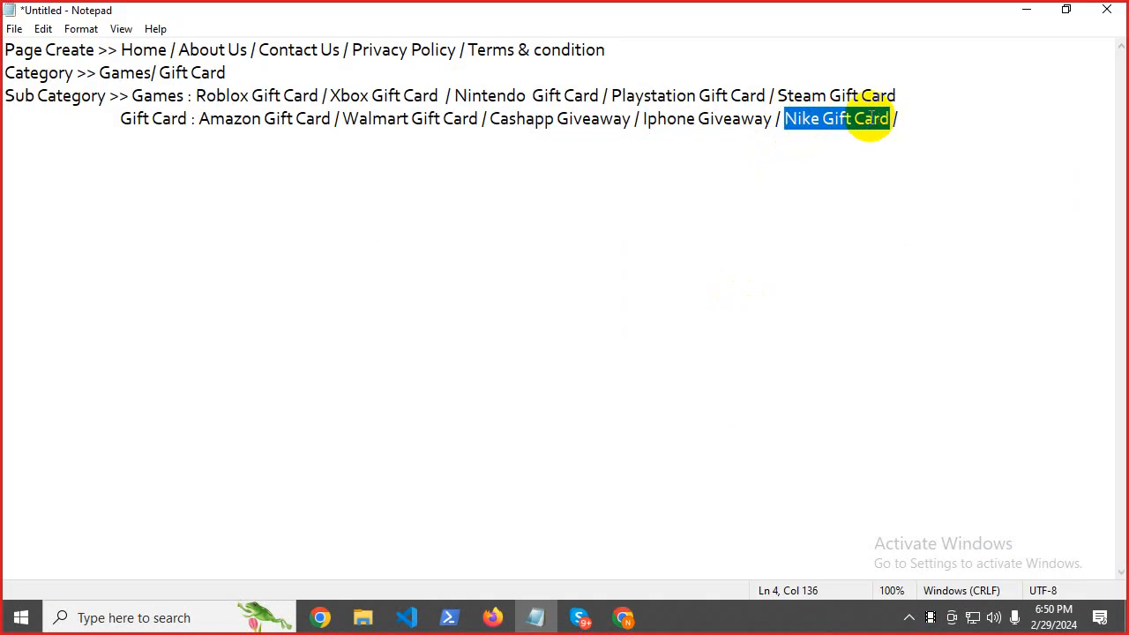
left_click(1027, 9)
scroll(238, 291, "up", 5)
left_click(173, 389)
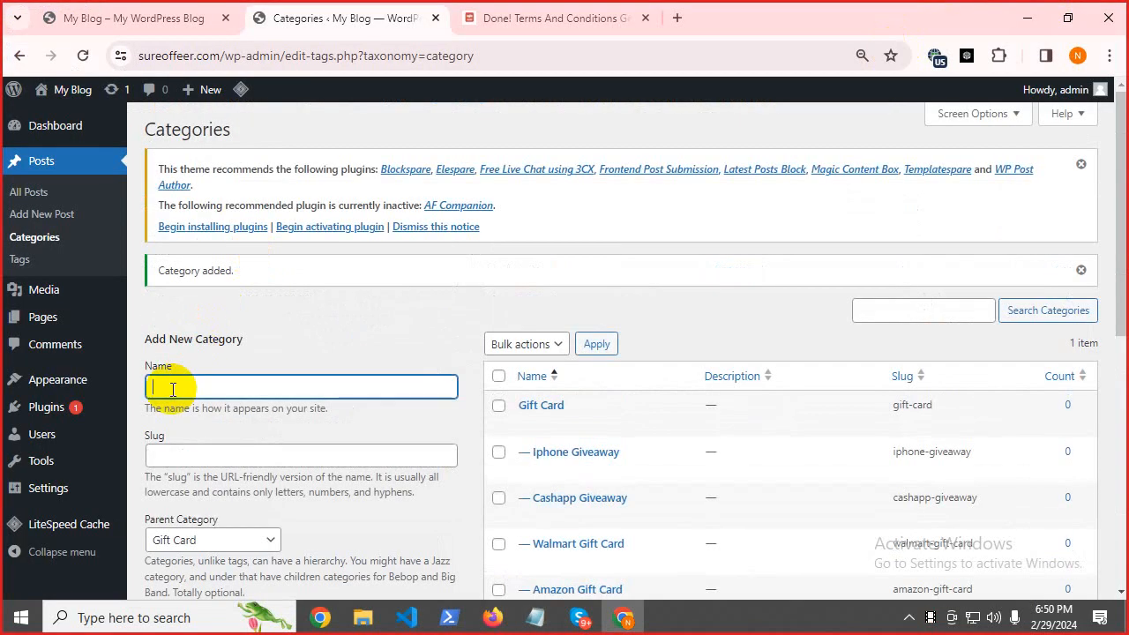
key("ctrl+v")
scroll(189, 388, "down", 5)
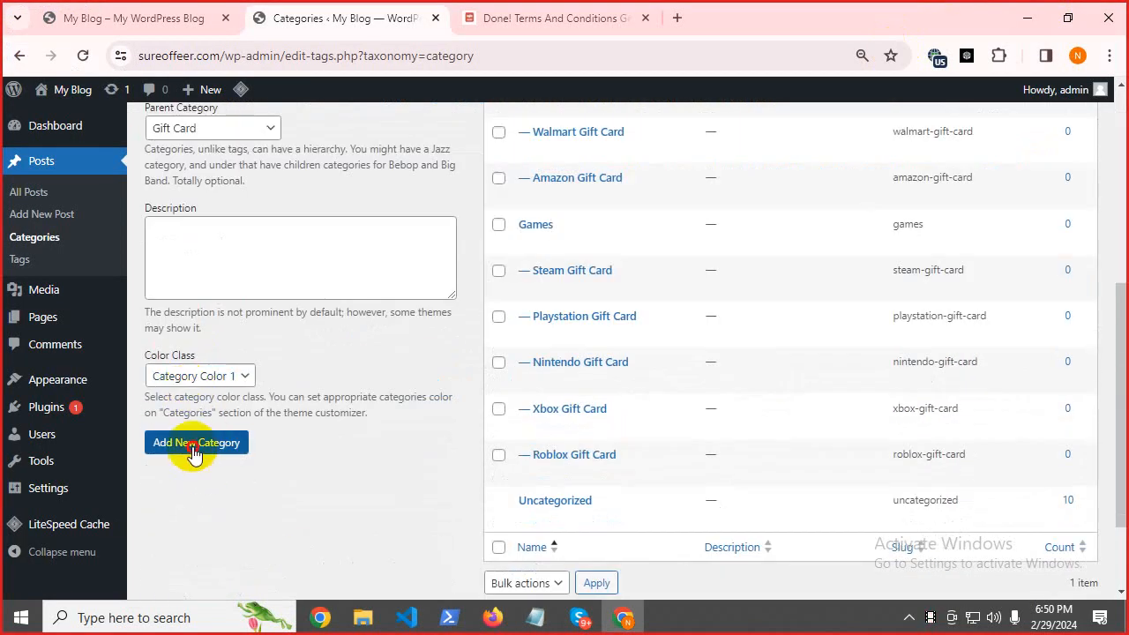
left_click(201, 442)
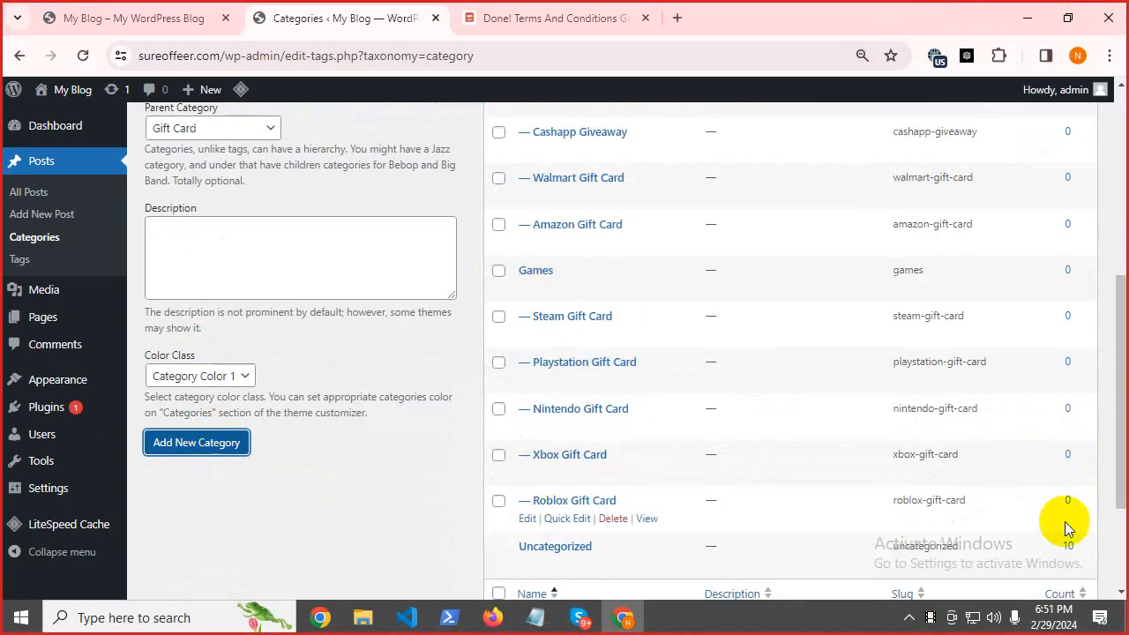
left_click_drag(1109, 468, 1112, 377)
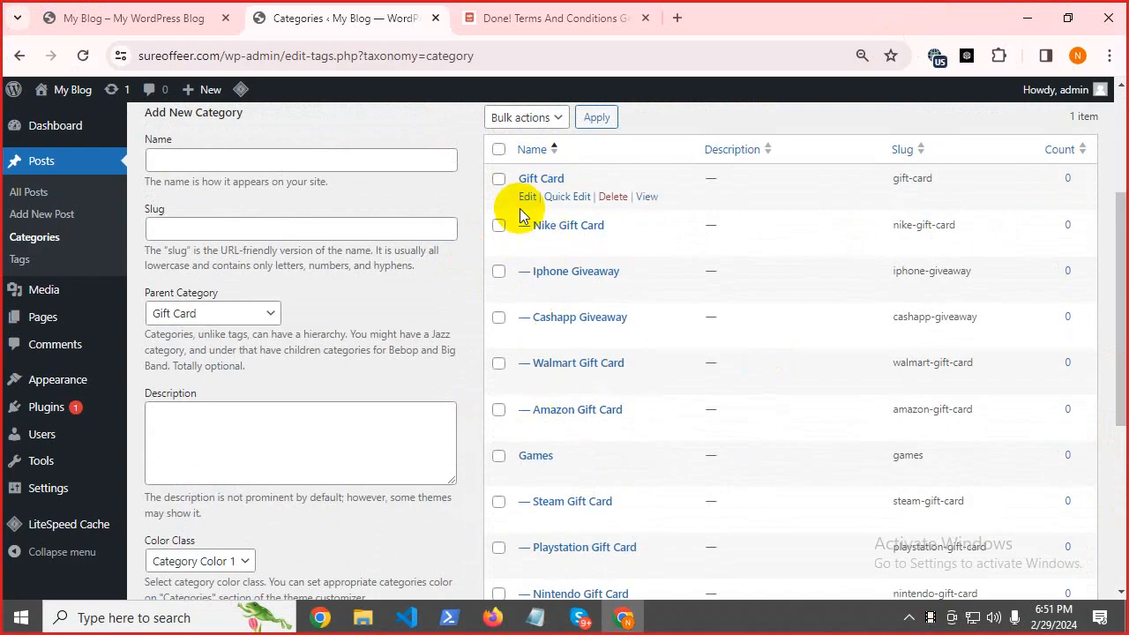
scroll(568, 468, "up", 5)
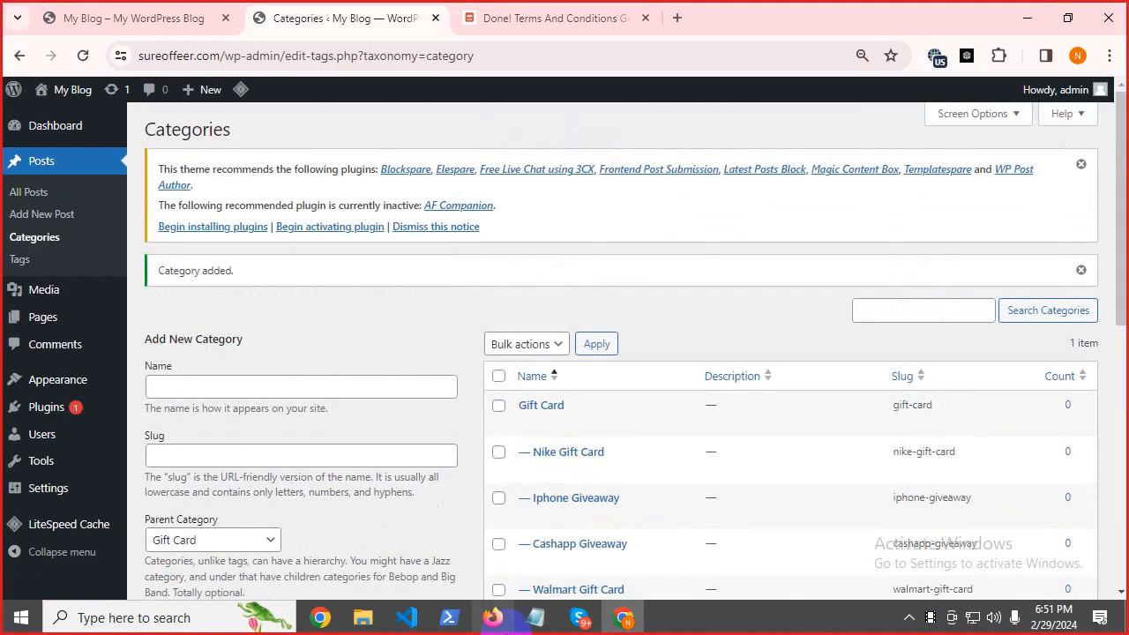
left_click(535, 617)
Add a 'Menu >>' line below the subcategory list in the notes and return to the browser.
left_click_drag(7, 71, 912, 111)
left_click(908, 118)
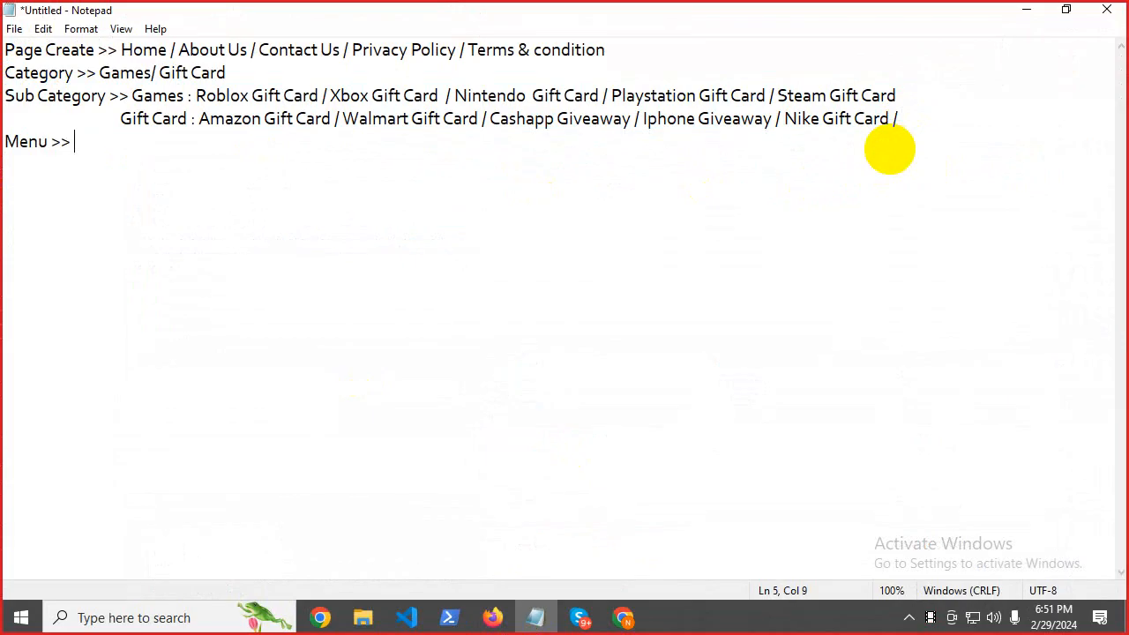
left_click(1025, 9)
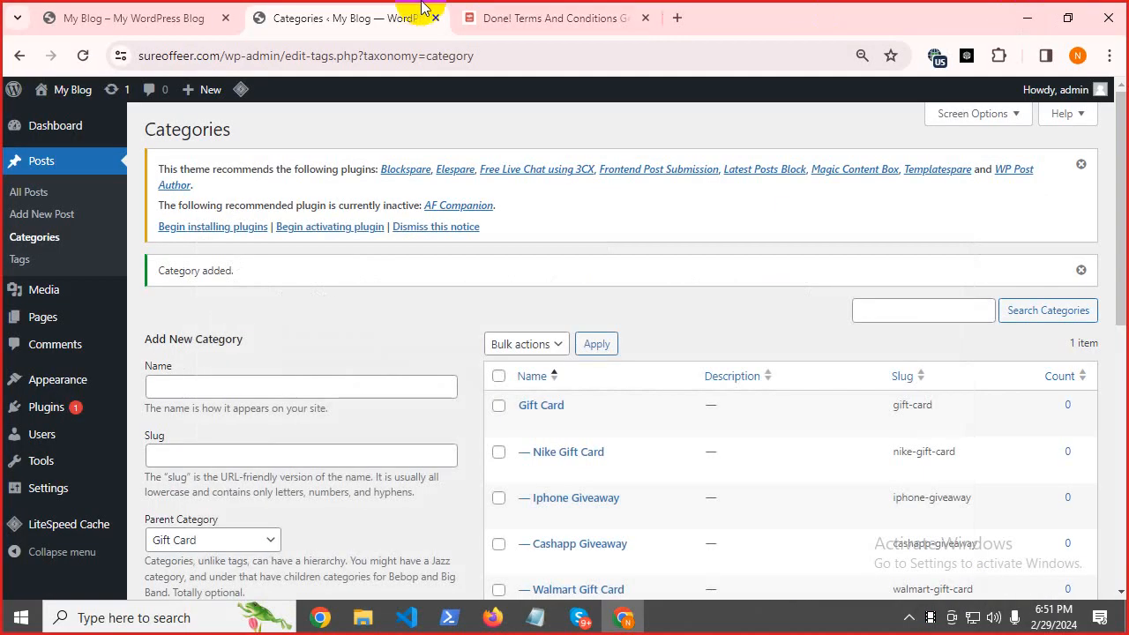
left_click(558, 13)
left_click(78, 13)
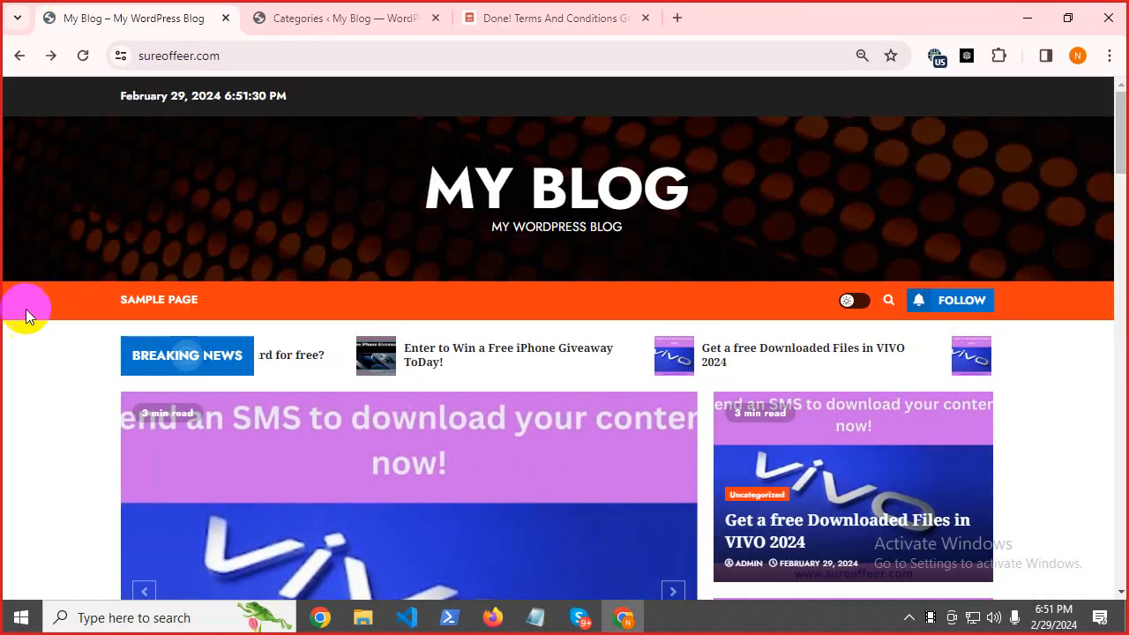
left_click_drag(9, 300, 371, 328)
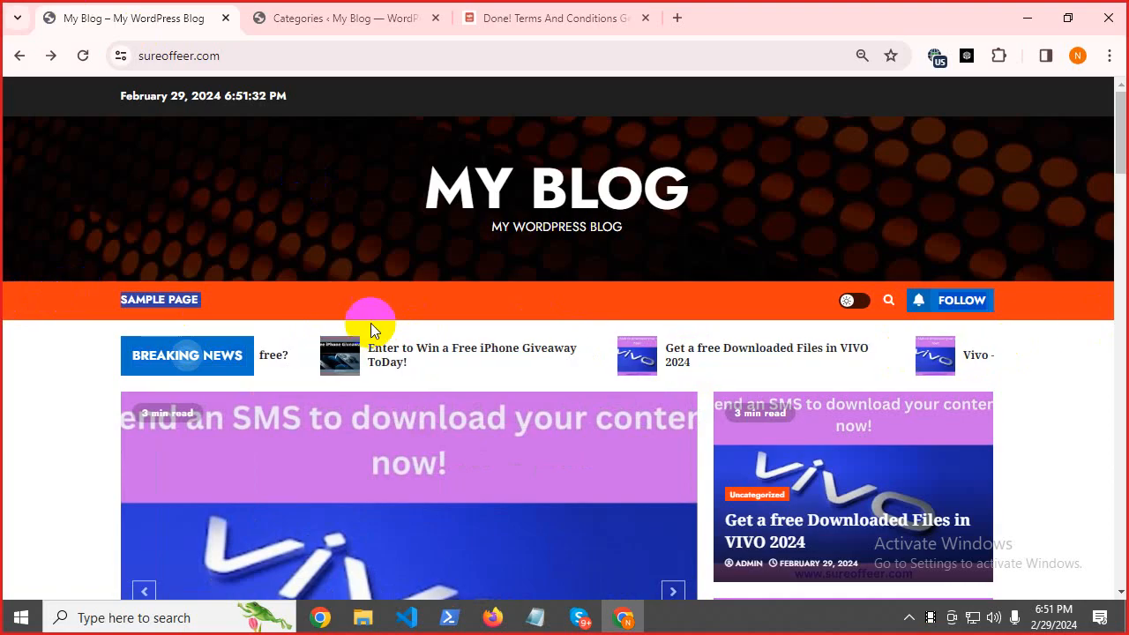
left_click(343, 287)
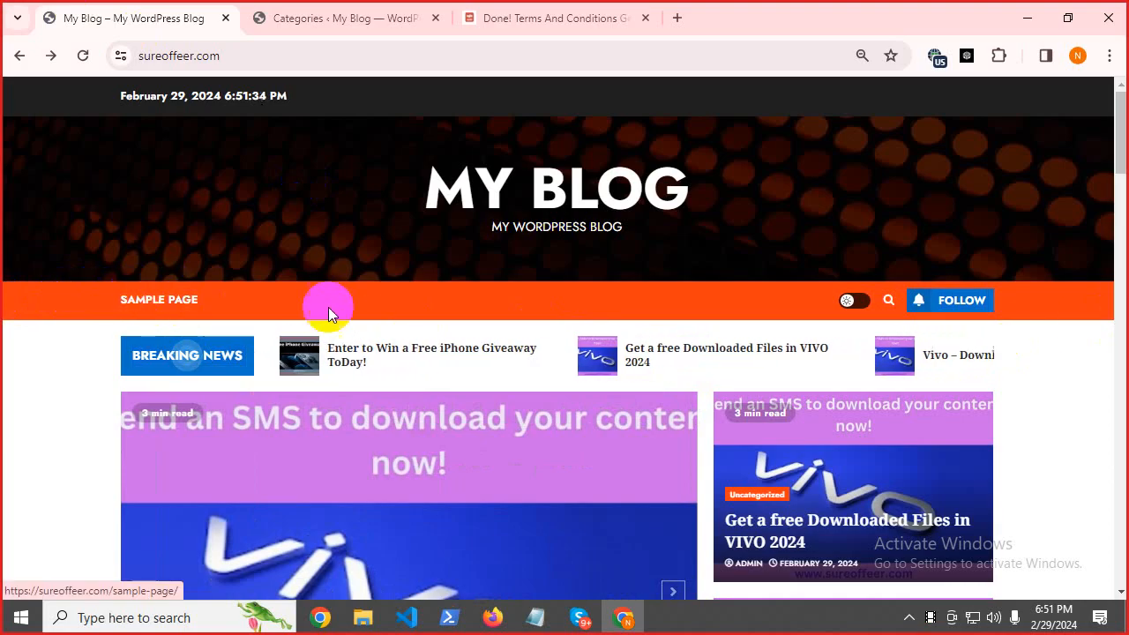
left_click_drag(1120, 120, 1120, 628)
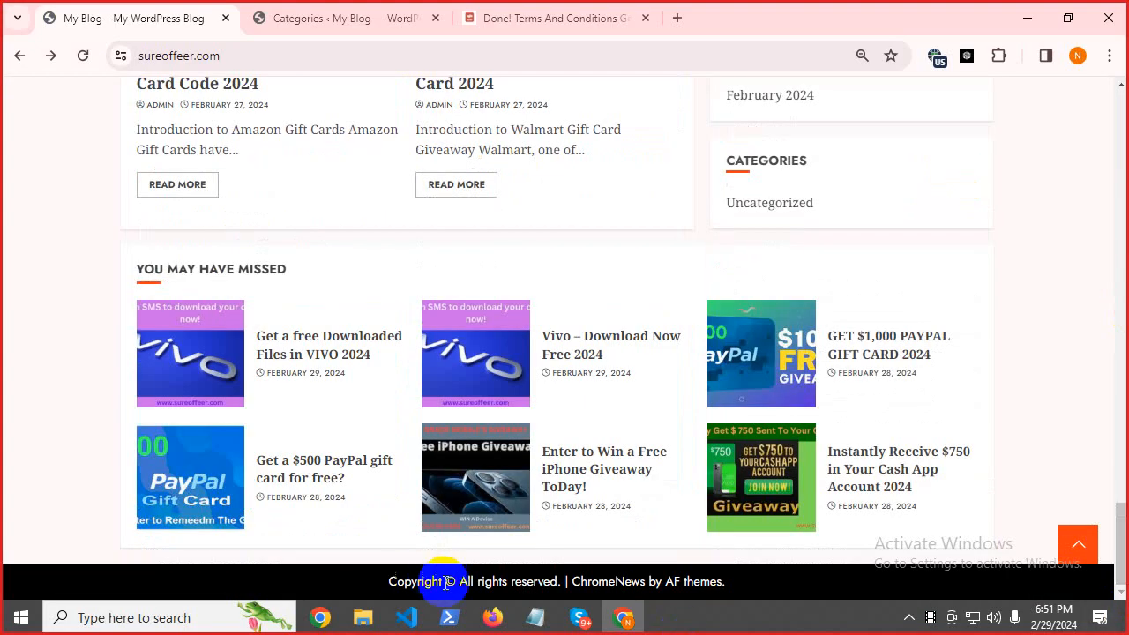
left_click_drag(362, 582, 187, 526)
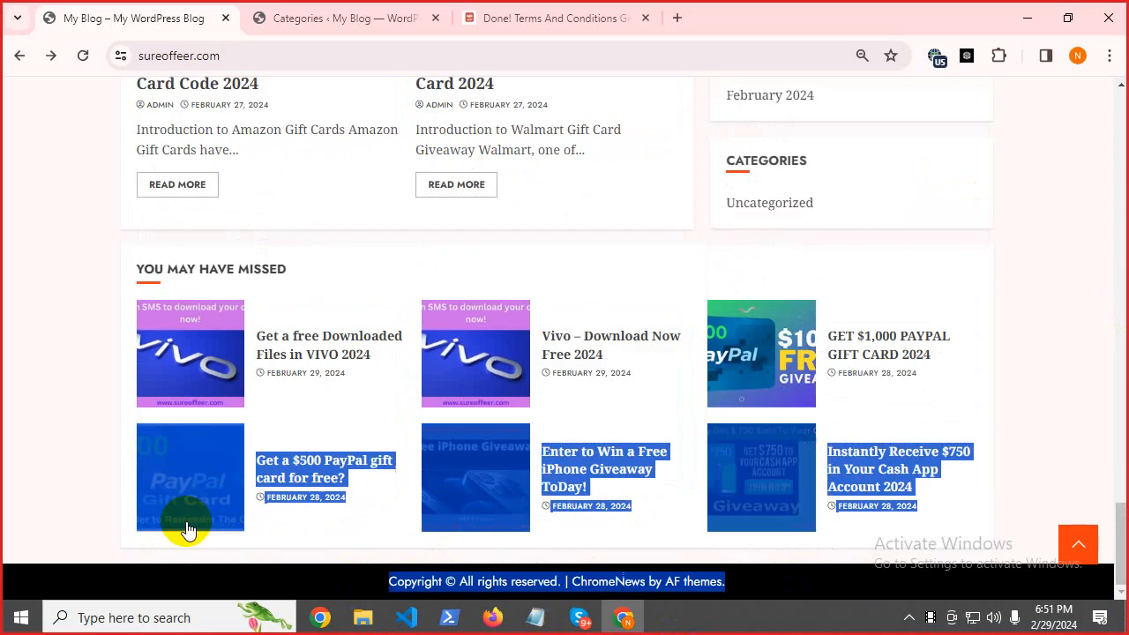
scroll(345, 429, "up", 10)
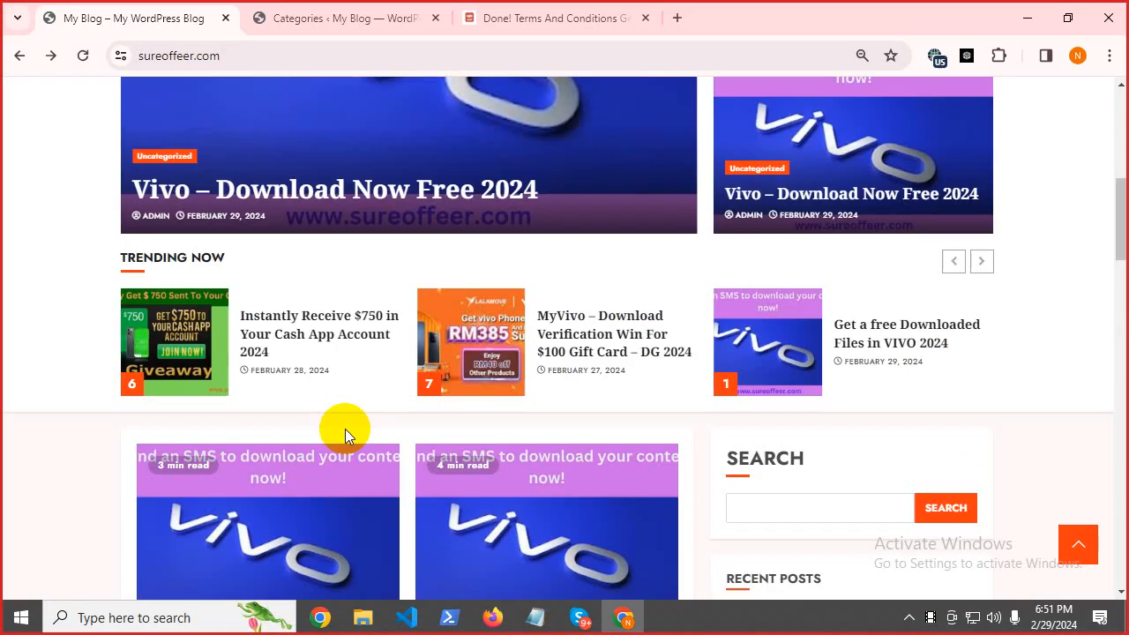
scroll(345, 429, "up", 6)
left_click_drag(12, 301, 463, 379)
scroll(500, 472, "down", 20)
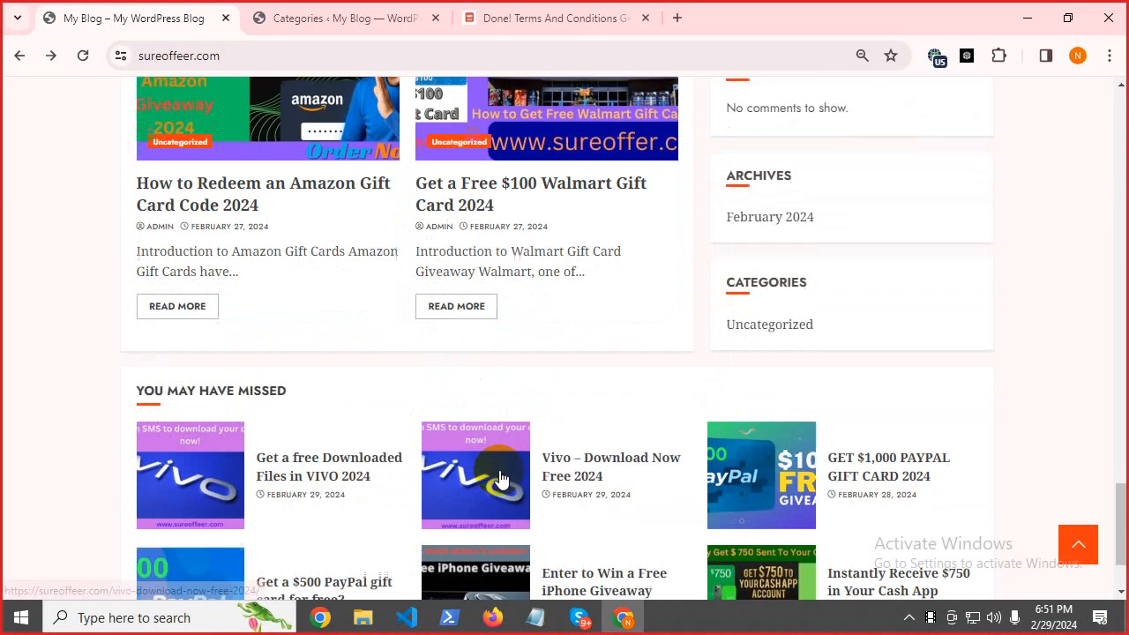
scroll(500, 477, "down", 3)
left_click_drag(364, 578, 780, 557)
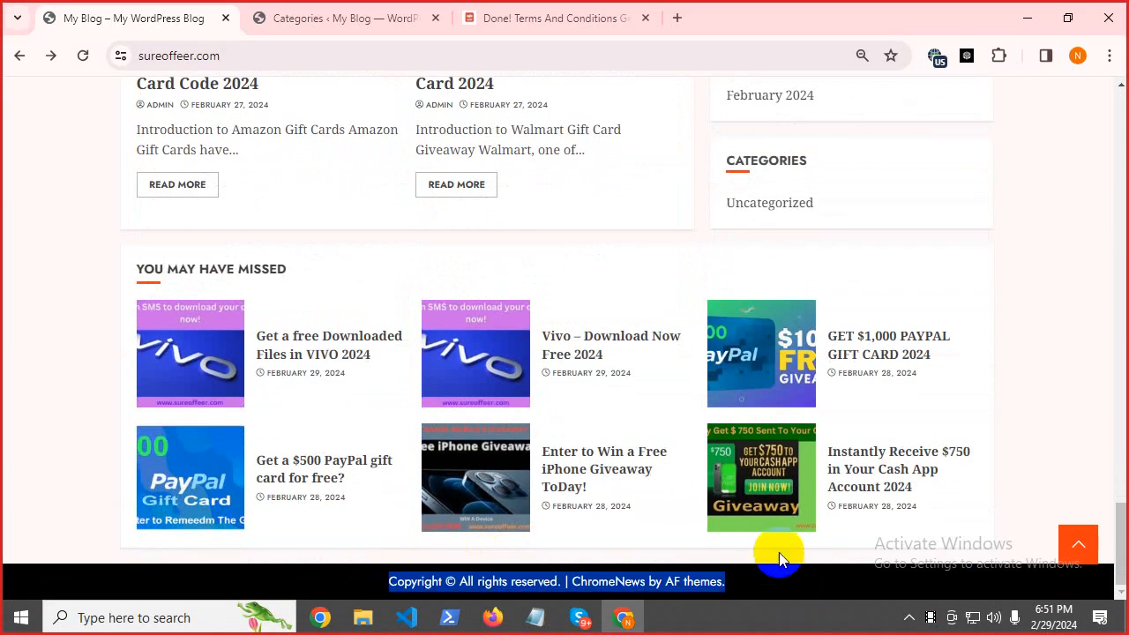
scroll(680, 462, "up", 20)
left_click(53, 309)
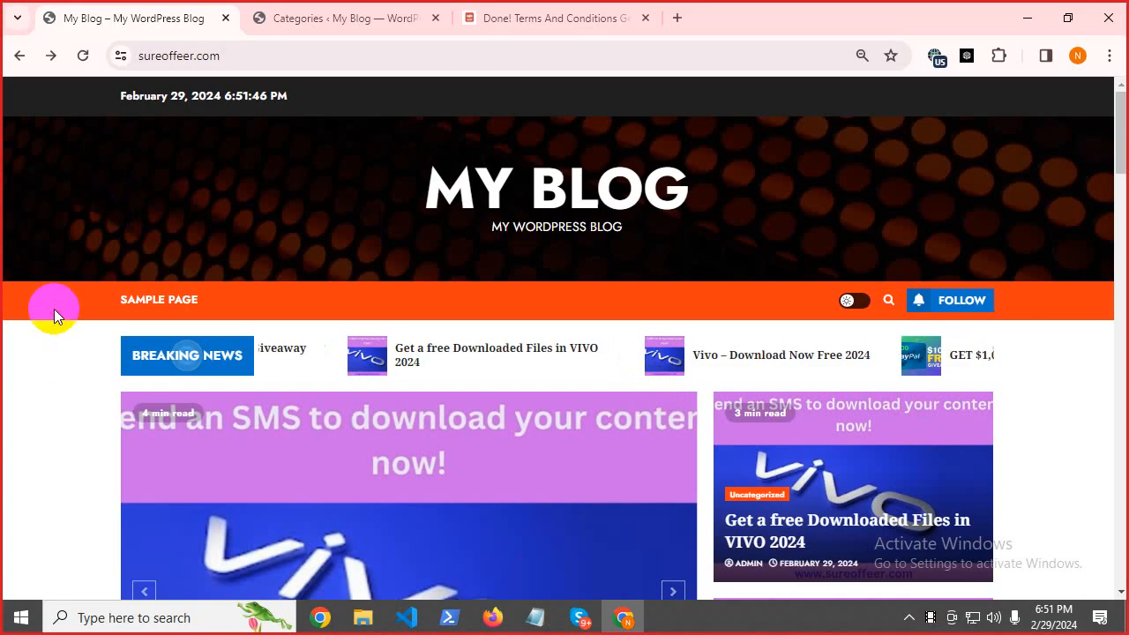
left_click(366, 10)
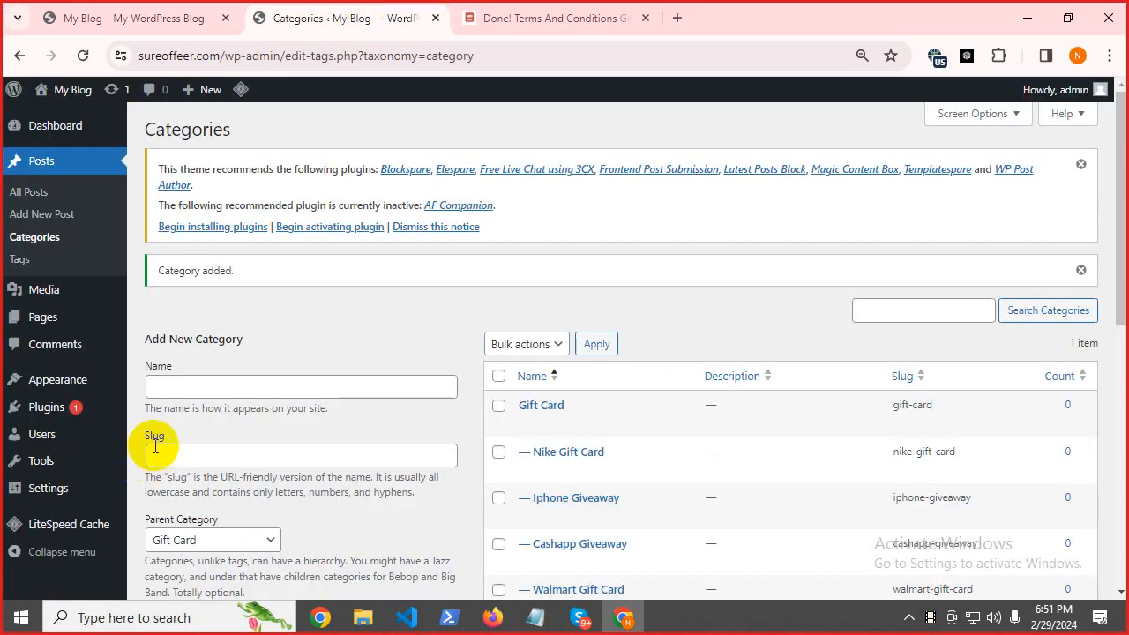
Create a menu named 'Primary Menu' assigned to the Primary Menu display location.
mouse_move(60, 388)
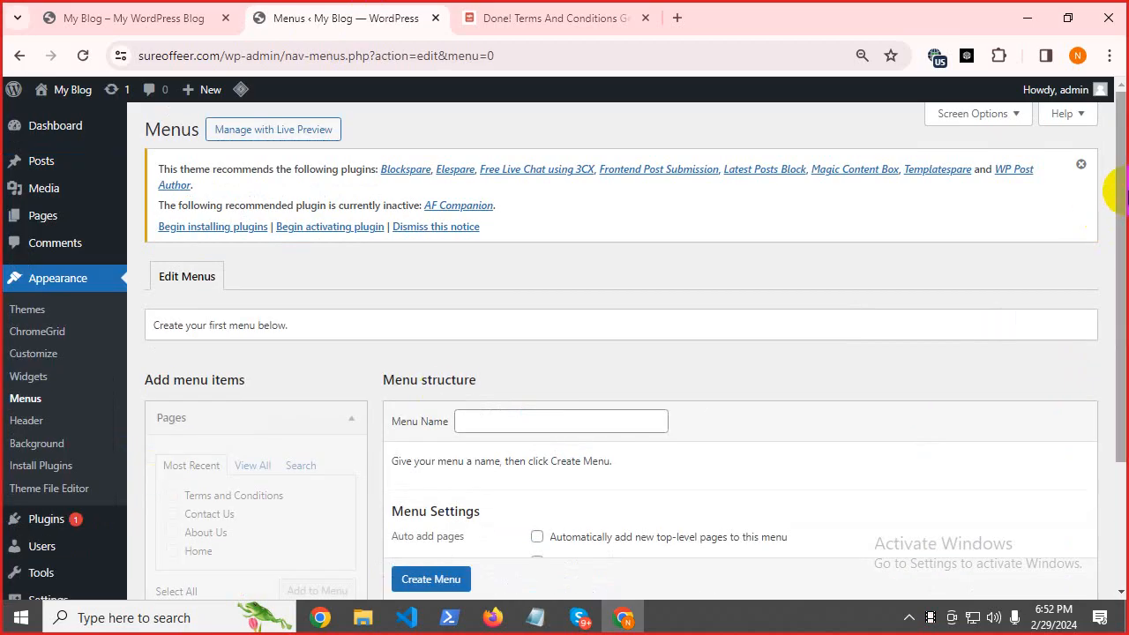
left_click_drag(1124, 191, 1125, 279)
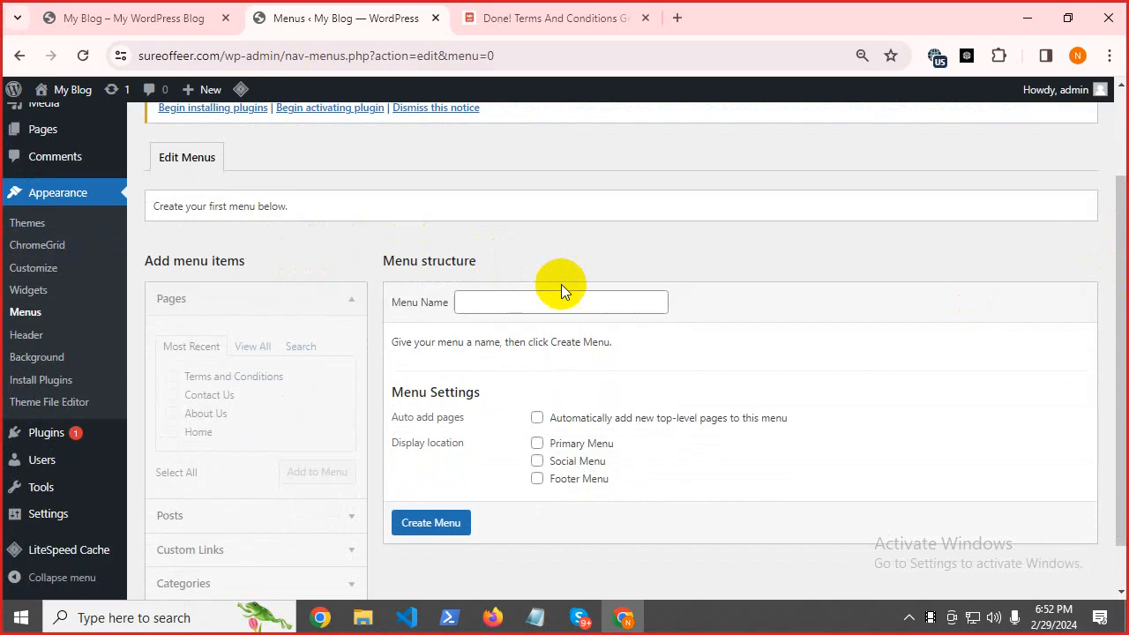
left_click(476, 308)
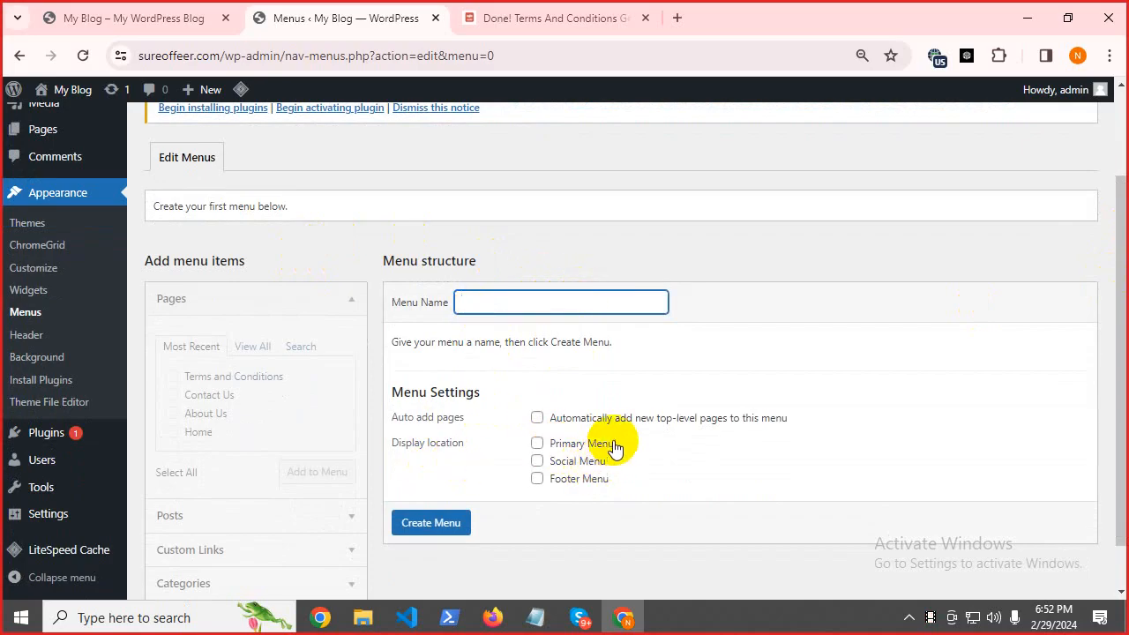
left_click_drag(622, 450, 547, 443)
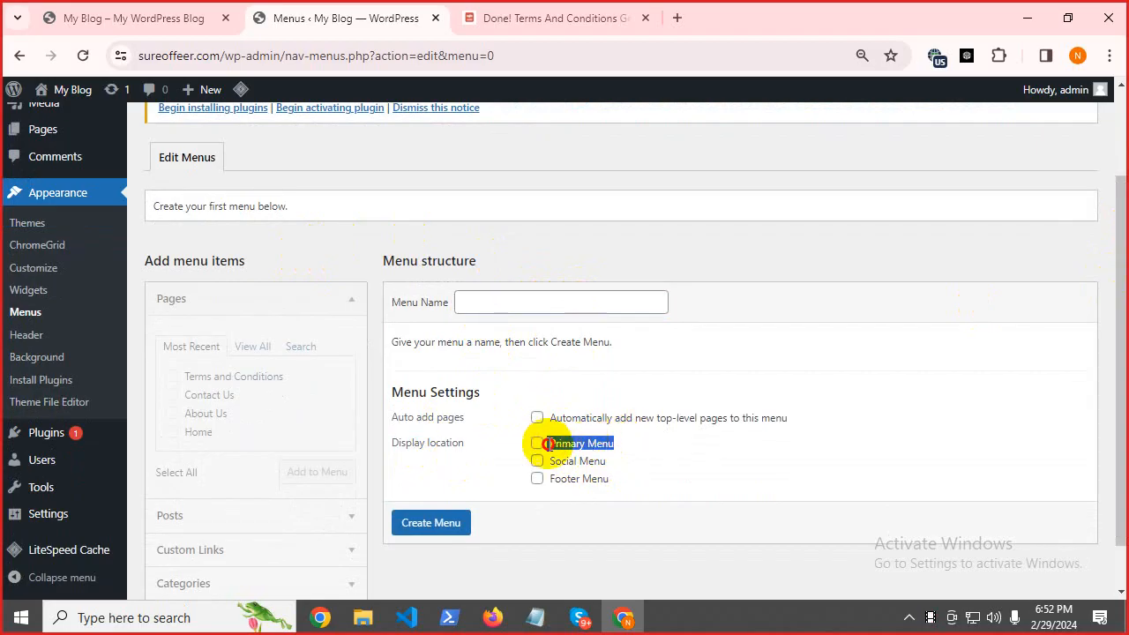
right_click(571, 444)
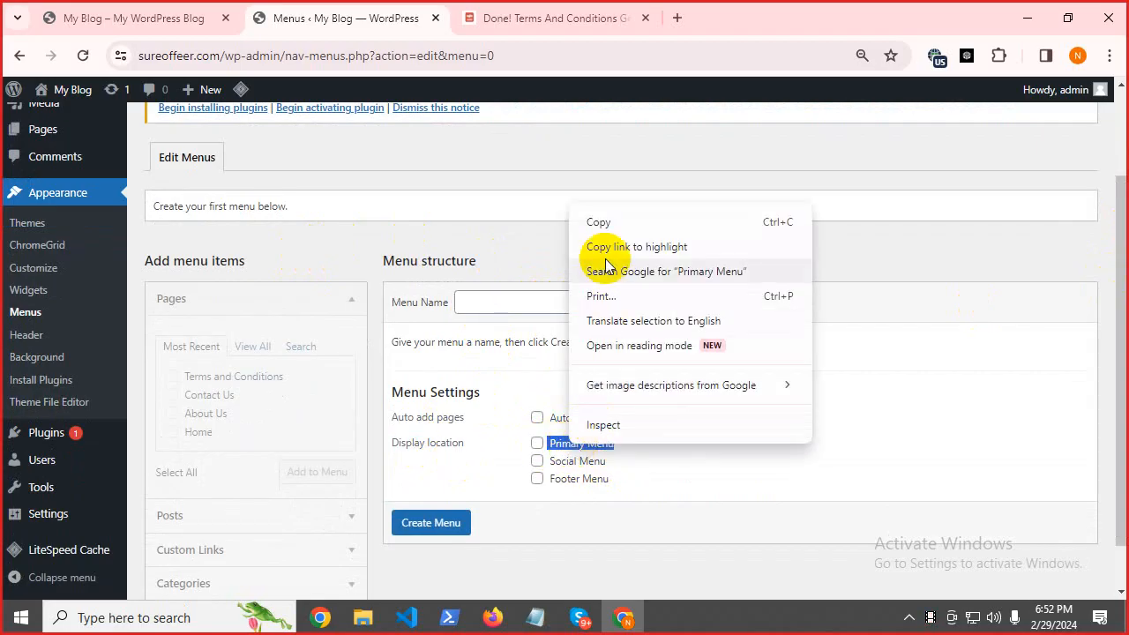
left_click(606, 223)
left_click(537, 443)
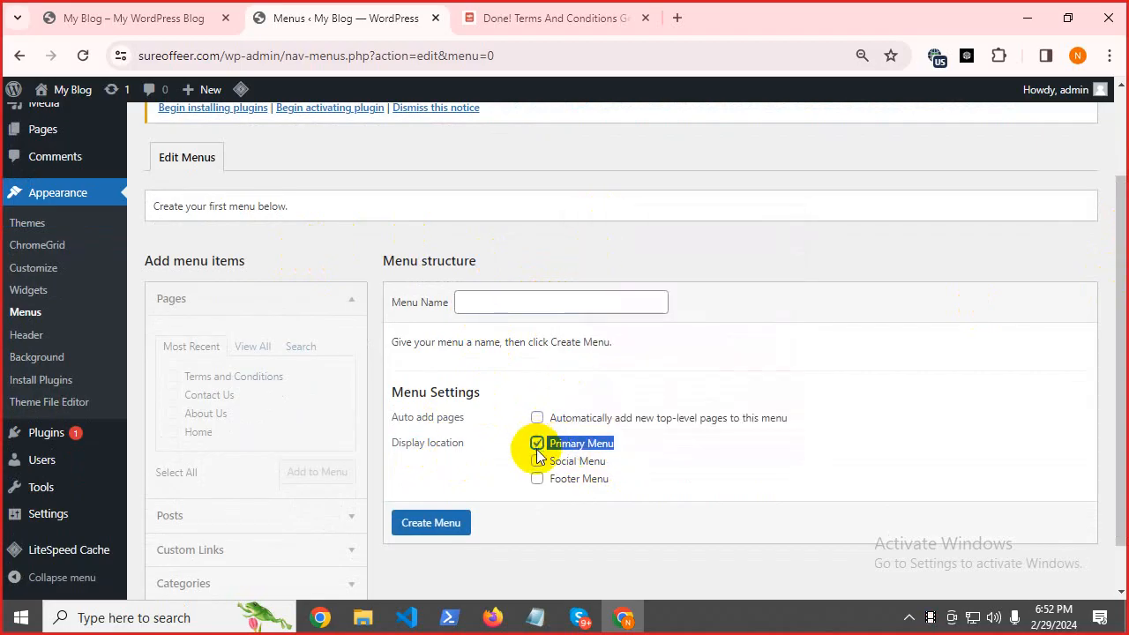
left_click(486, 296)
right_click(485, 295)
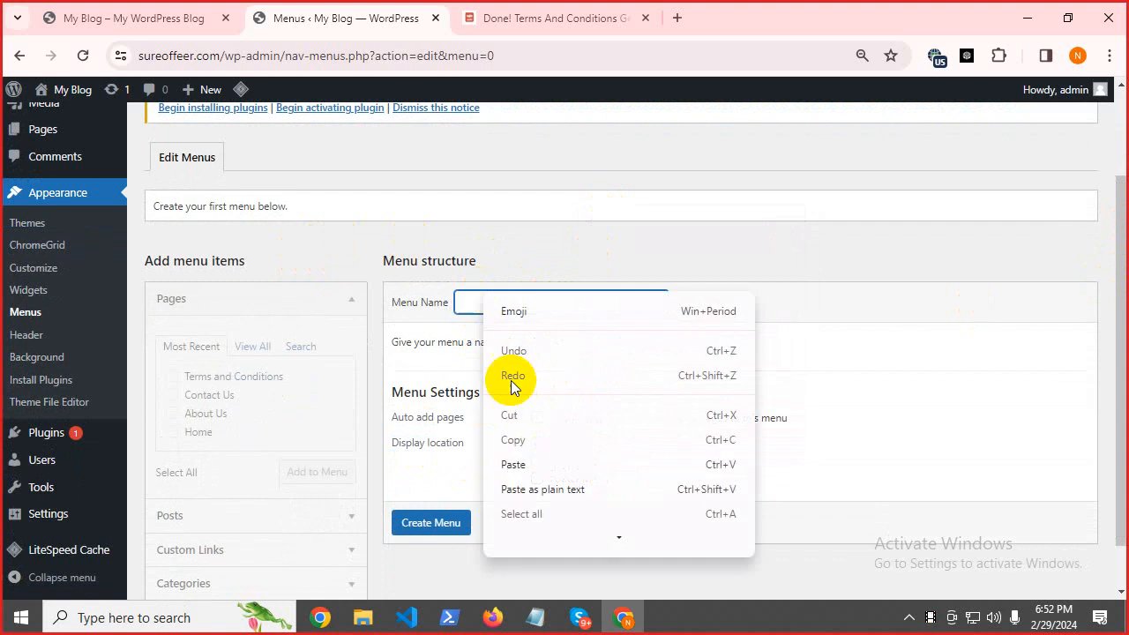
left_click(529, 464)
left_click(432, 525)
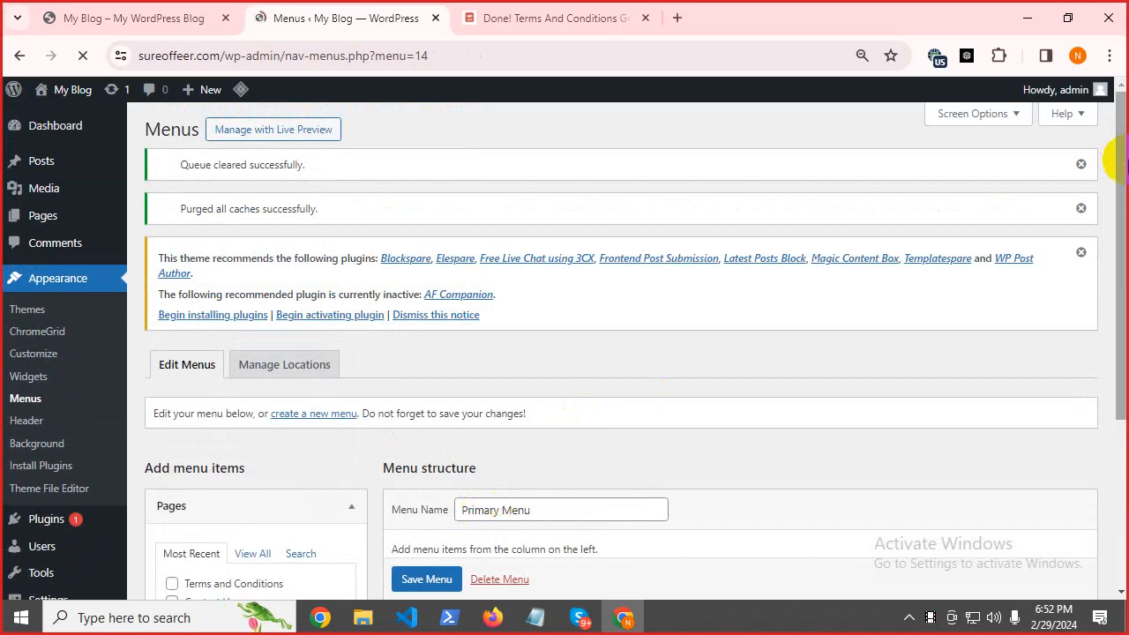
Add the Home page from the Pages box's full list to the Primary Menu.
left_click_drag(1122, 163, 1123, 297)
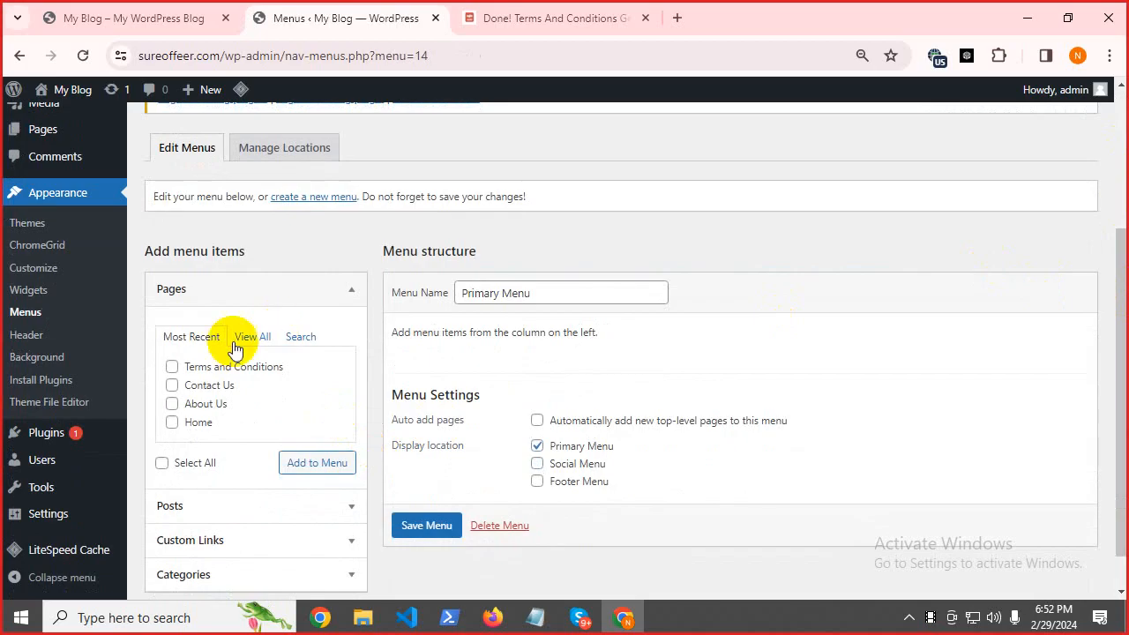
scroll(263, 417, "down", 1)
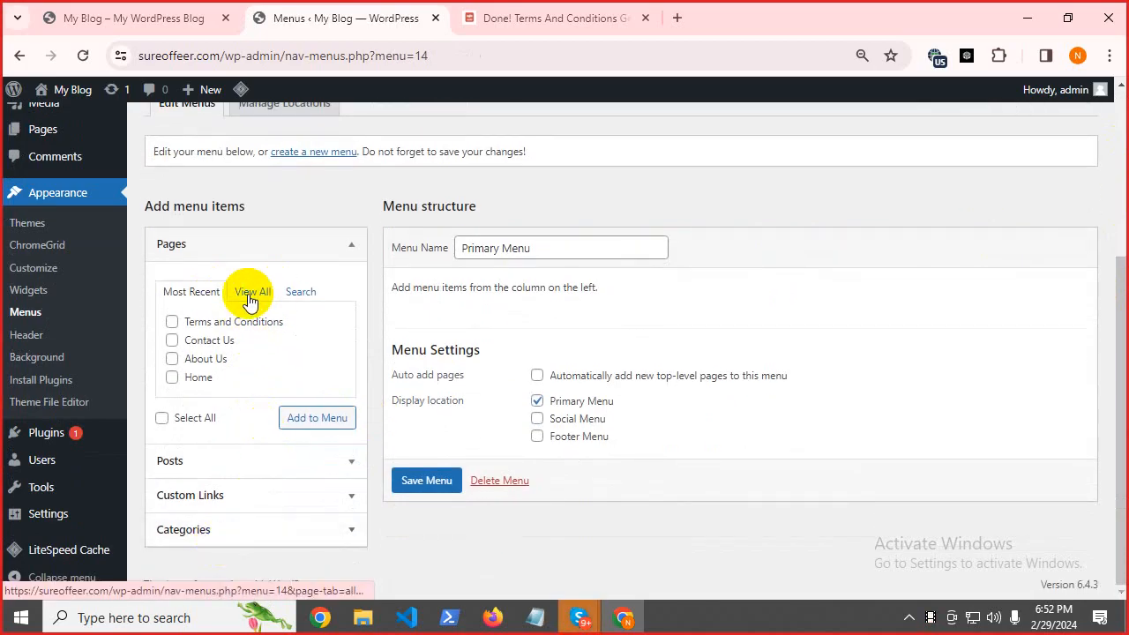
left_click(251, 293)
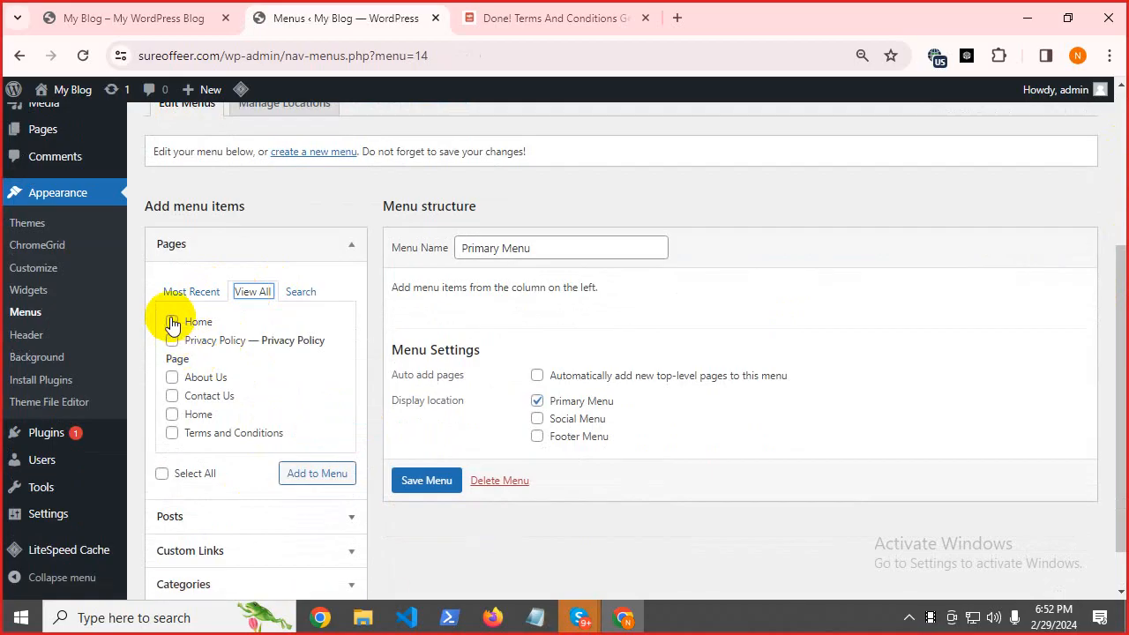
left_click(172, 323)
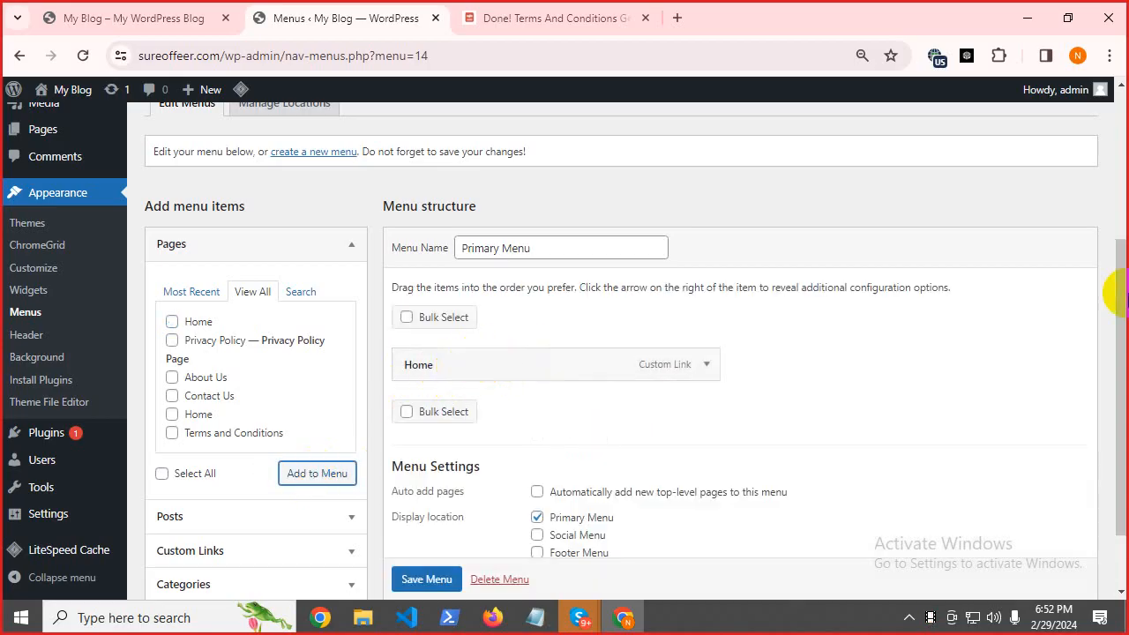
left_click_drag(1124, 245, 1124, 310)
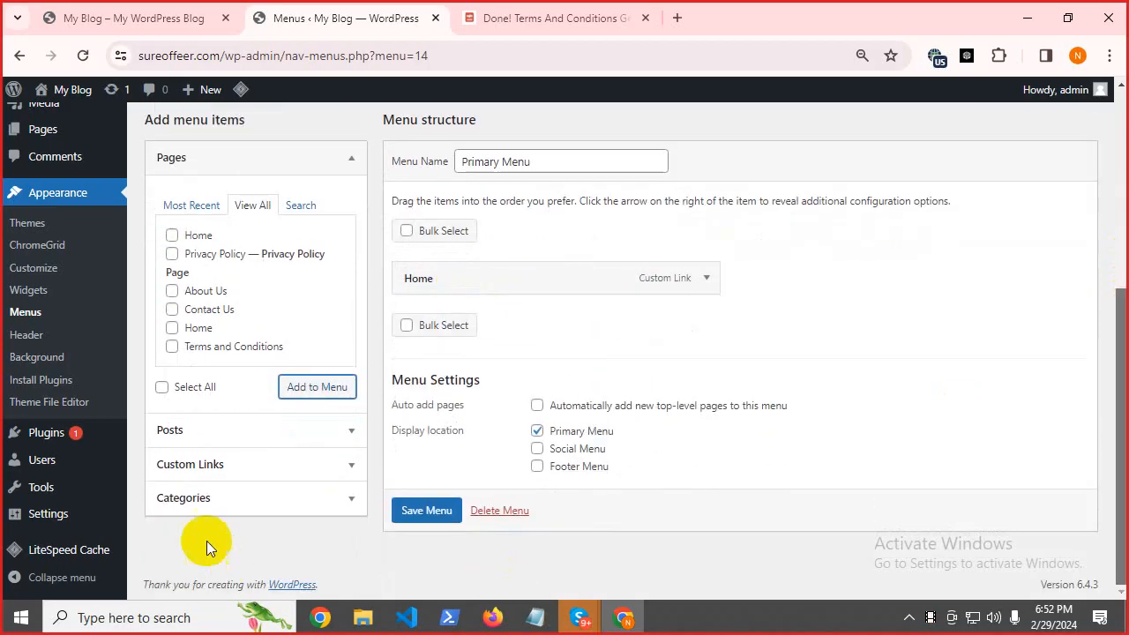
left_click(247, 498)
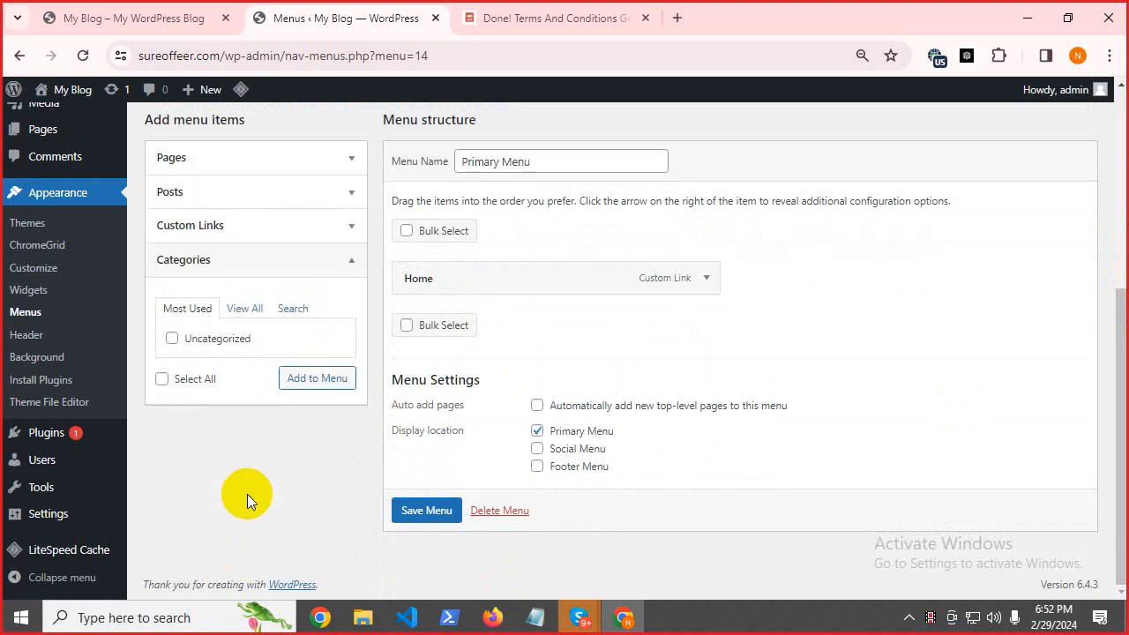
Show all categories and tick Games plus Nintendo, Playstation, Roblox, Steam and Xbox Gift Card.
left_click(247, 318)
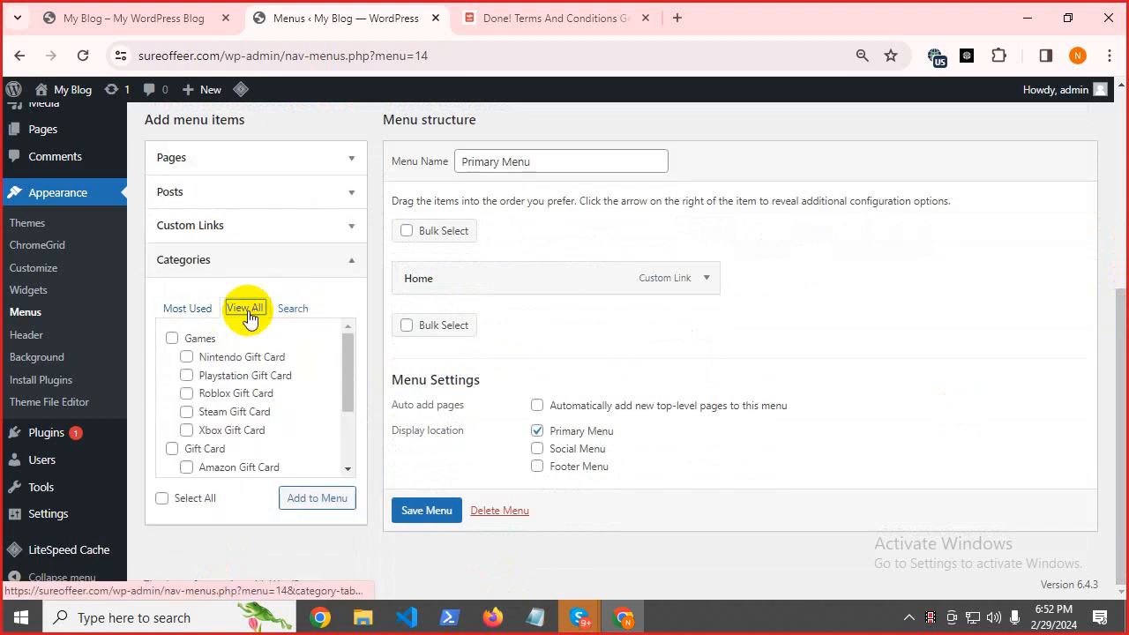
left_click(172, 340)
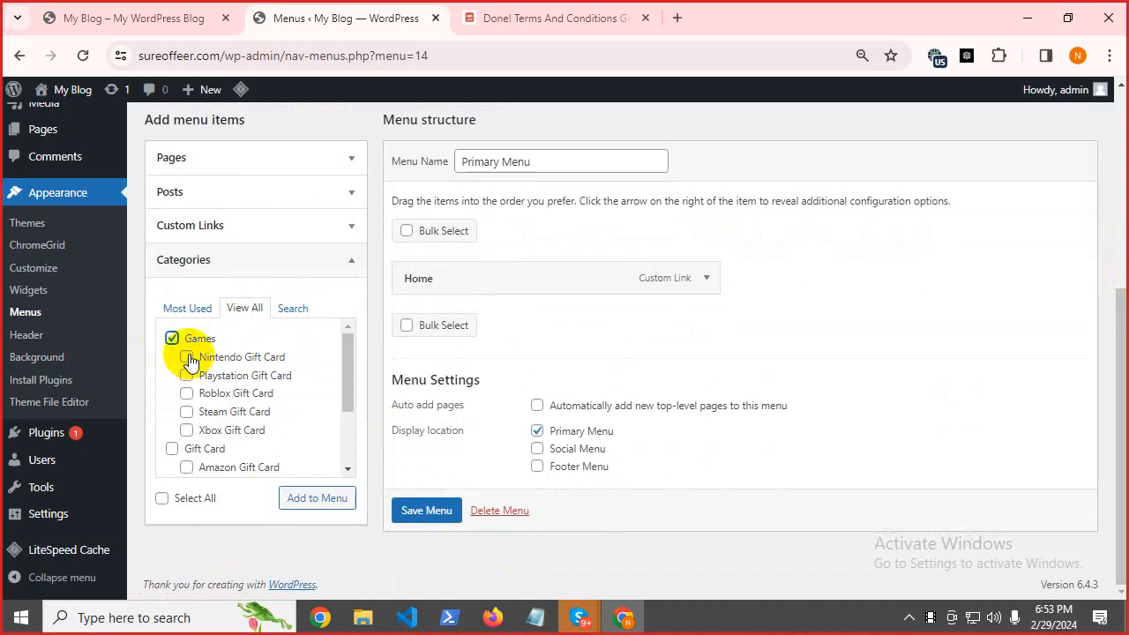
left_click(186, 357)
left_click(186, 380)
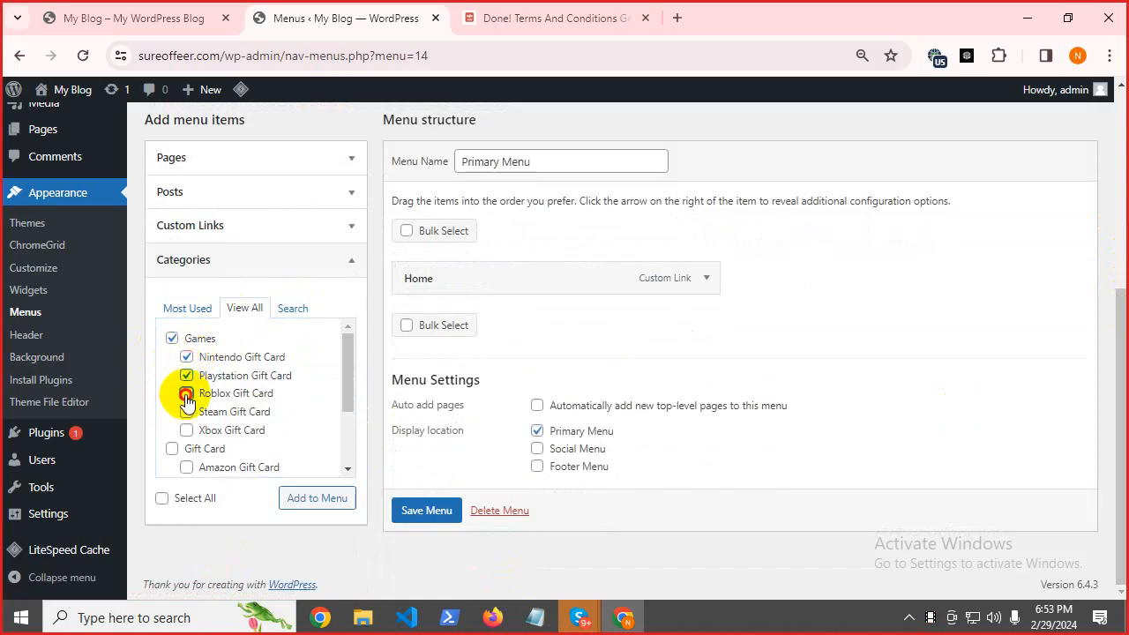
left_click(186, 394)
left_click(186, 412)
left_click(186, 430)
Tick Gift Card with Amazon Gift Card, Cashapp Giveaway, Iphone Giveaway, Nike and Walmart Gift Card.
left_click(172, 449)
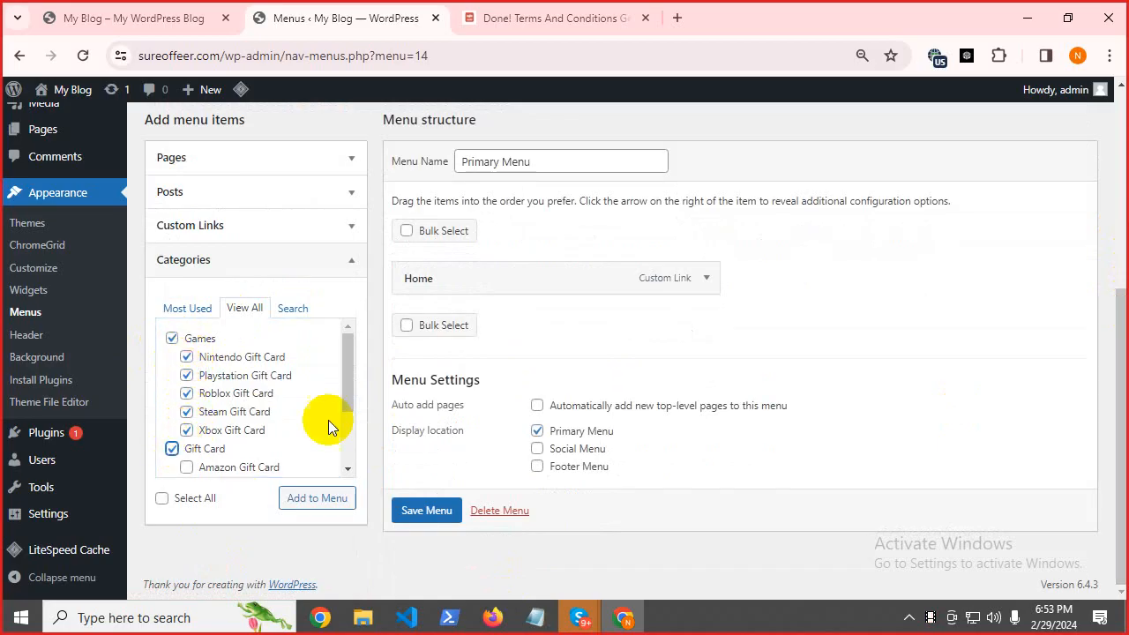
left_click_drag(347, 378, 345, 441)
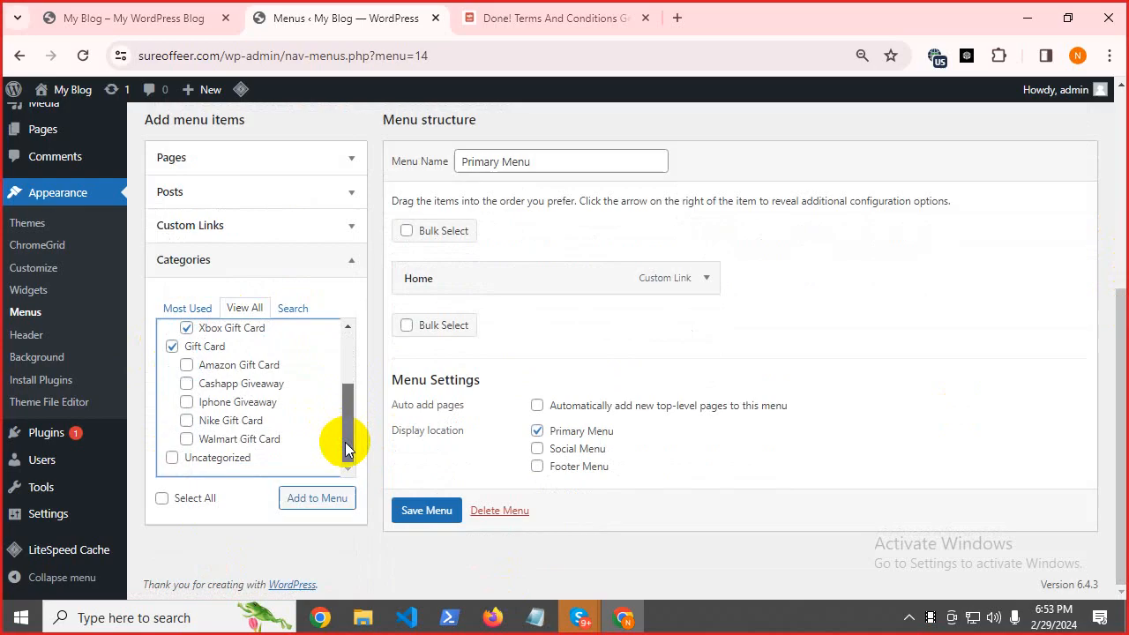
left_click(190, 369)
left_click(187, 384)
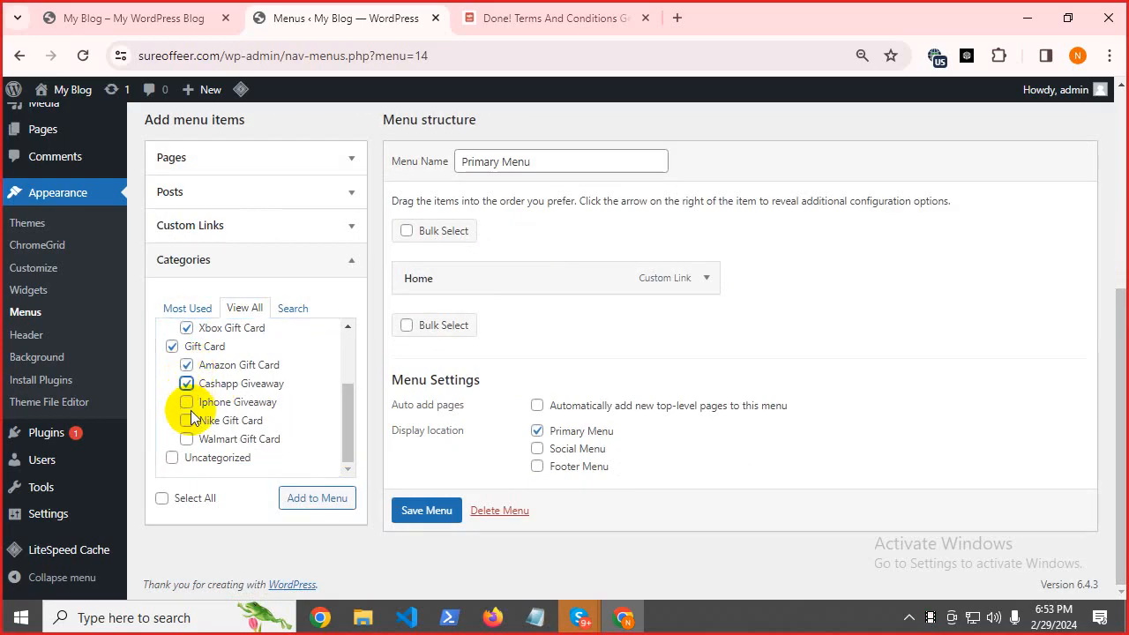
left_click(187, 402)
left_click(188, 422)
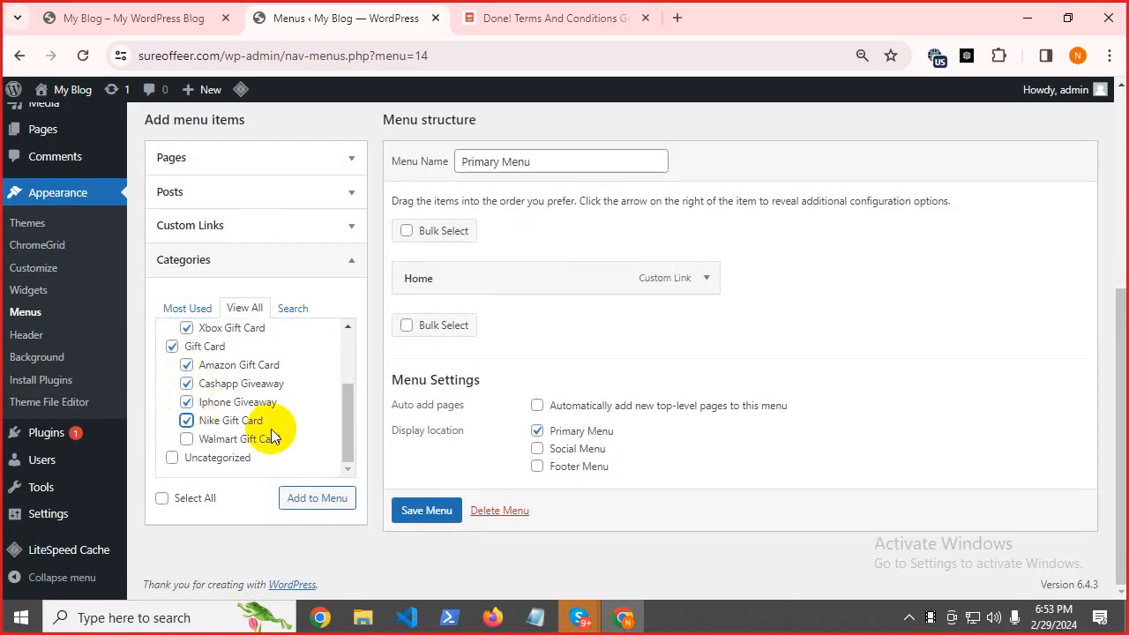
left_click(187, 440)
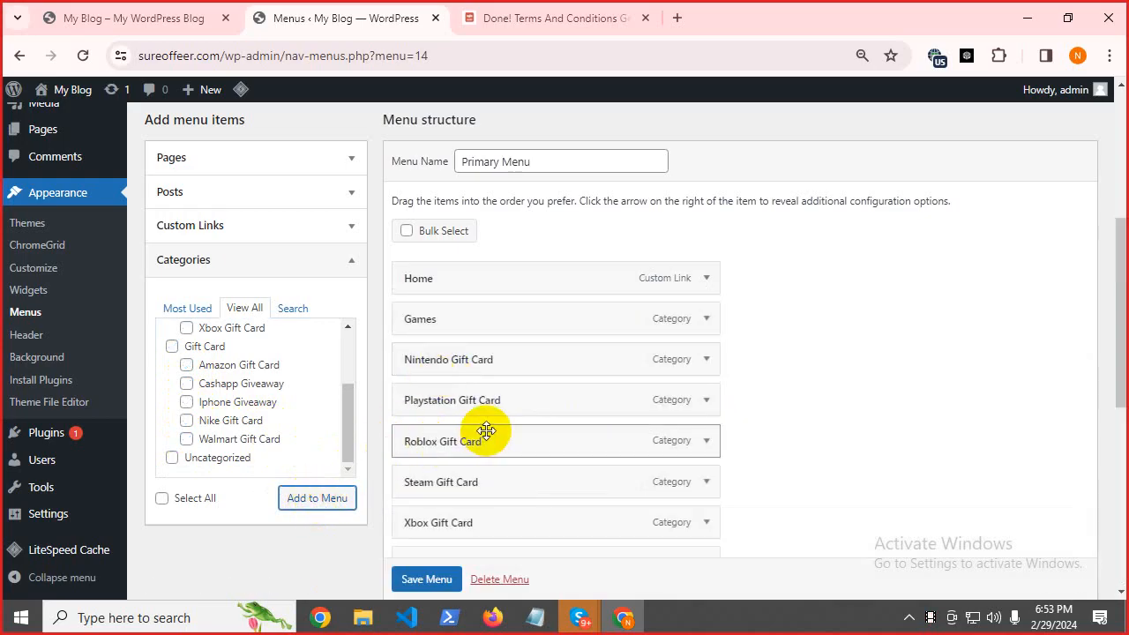
scroll(484, 427, "down", 5)
scroll(484, 424, "up", 5)
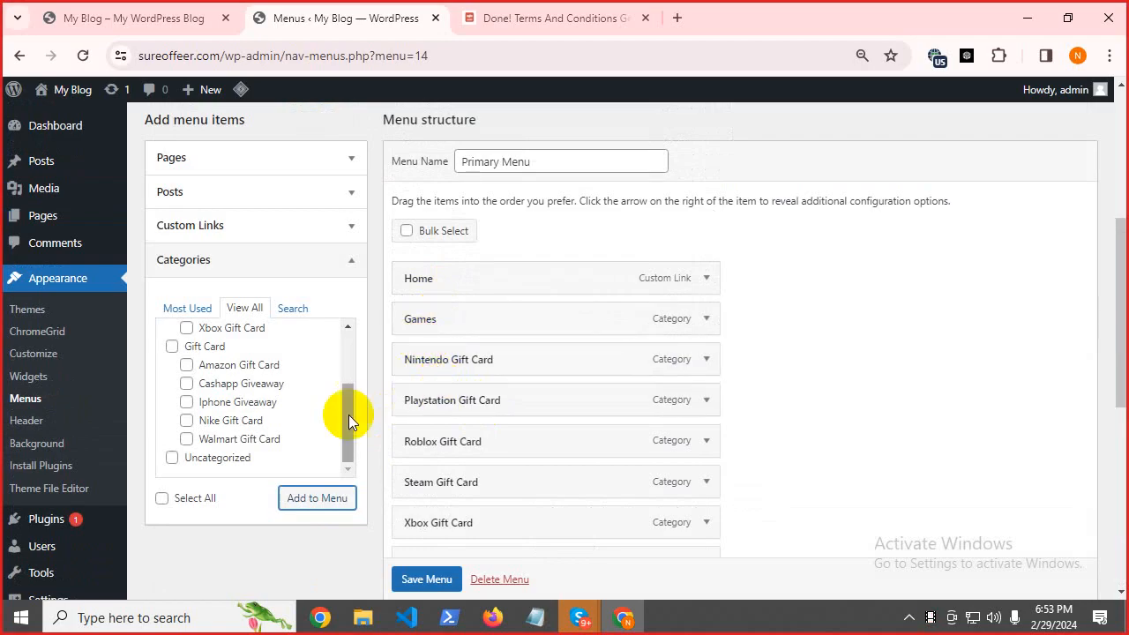
Add the About Us page to the Primary Menu.
left_click(234, 166)
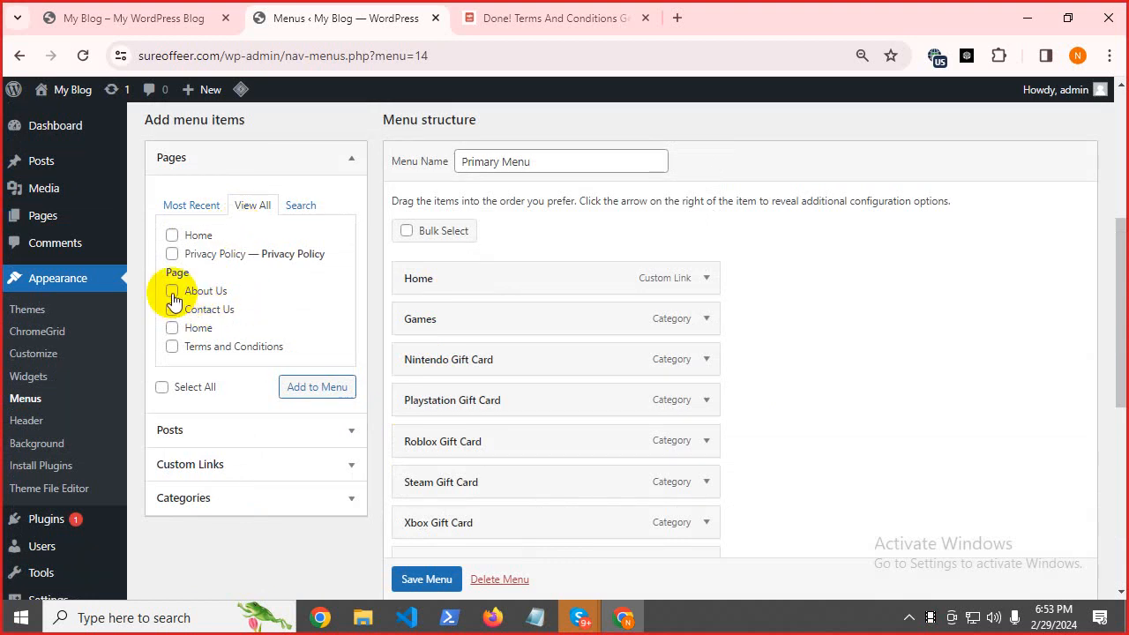
left_click(172, 294)
left_click(305, 390)
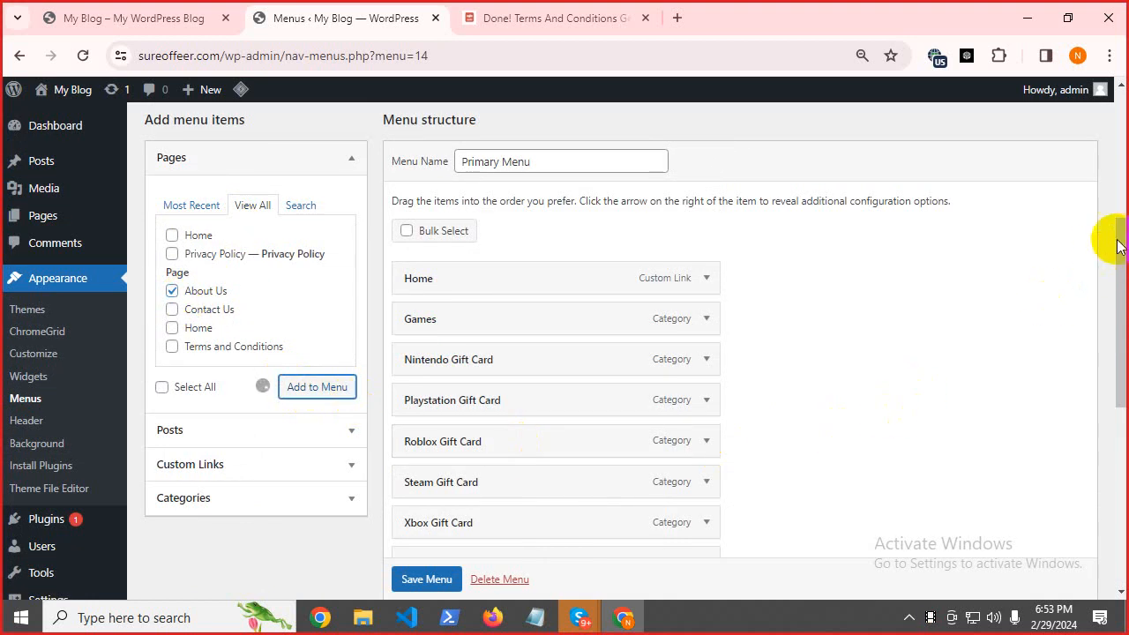
Save the Primary Menu and go to the live blog homepage.
left_click_drag(1119, 232, 1107, 382)
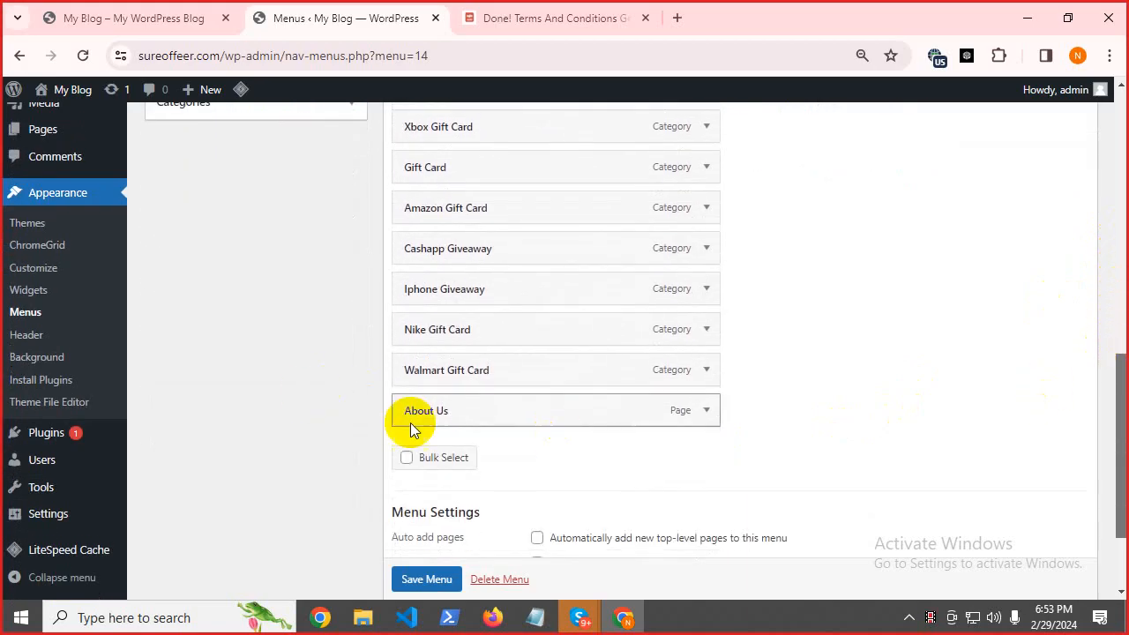
left_click(427, 579)
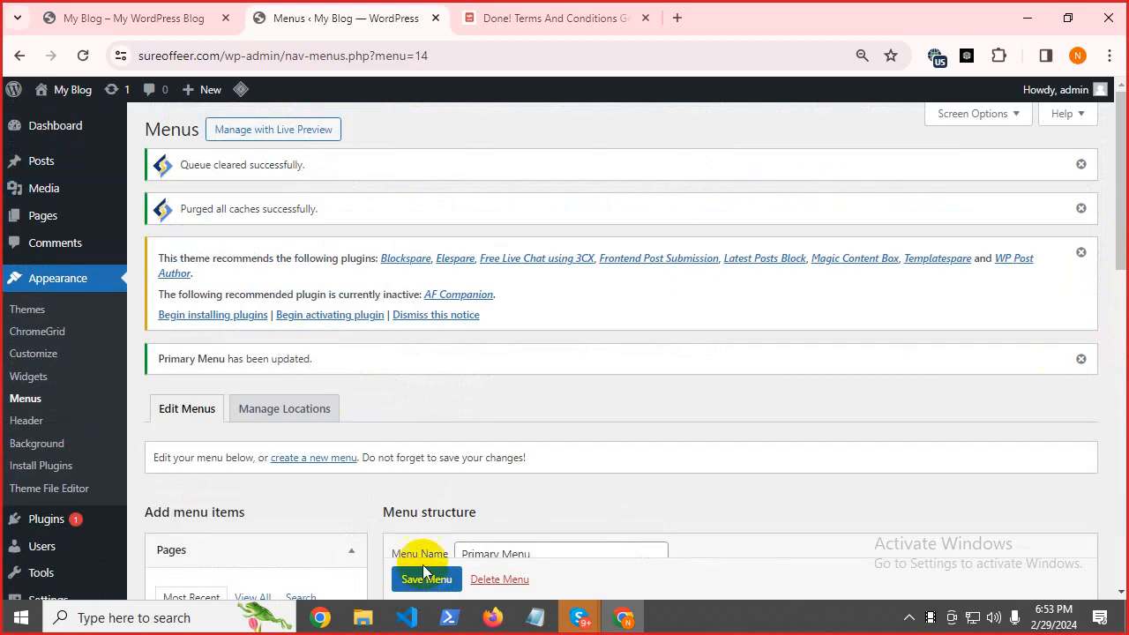
left_click(141, 17)
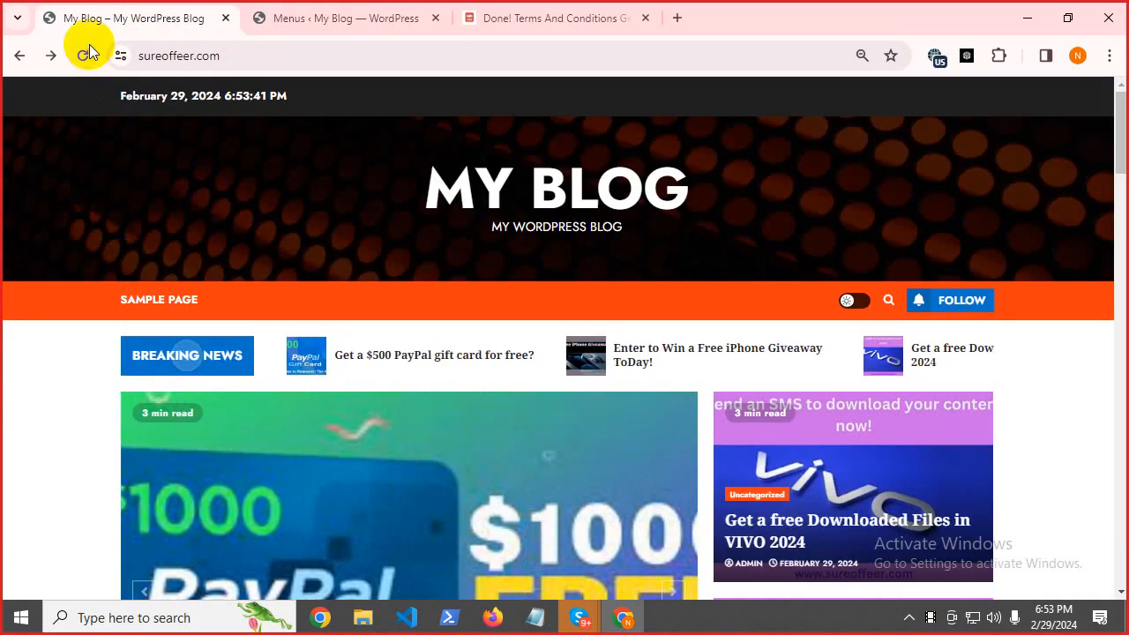
Reload the homepage to see the saved menu, then return to the Menus editor's menu structure.
left_click(85, 54)
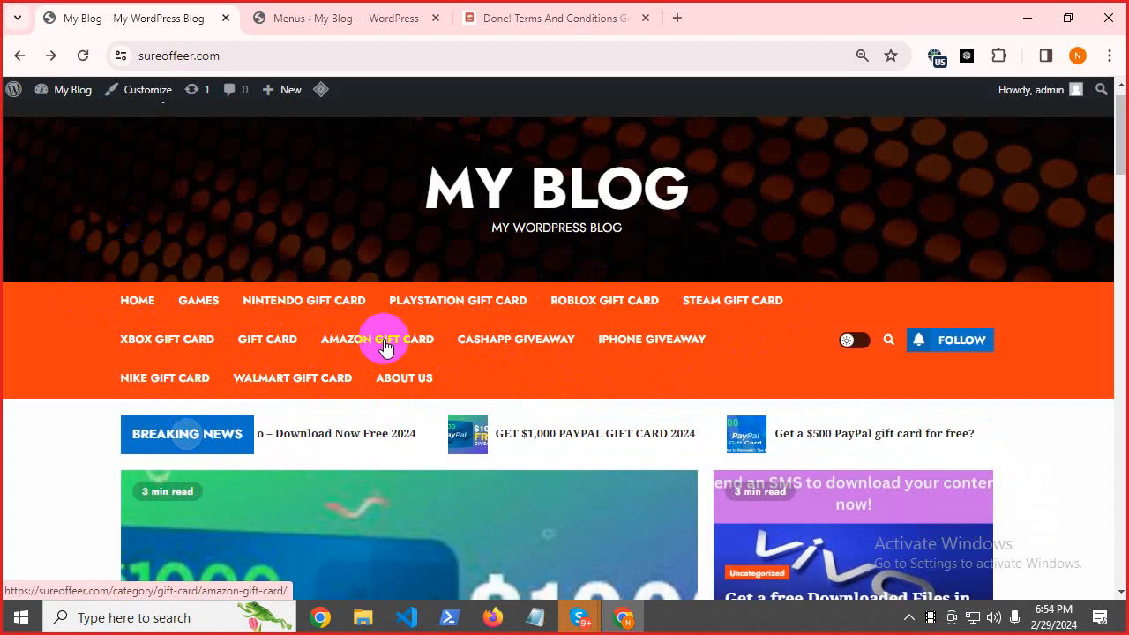
left_click(295, 18)
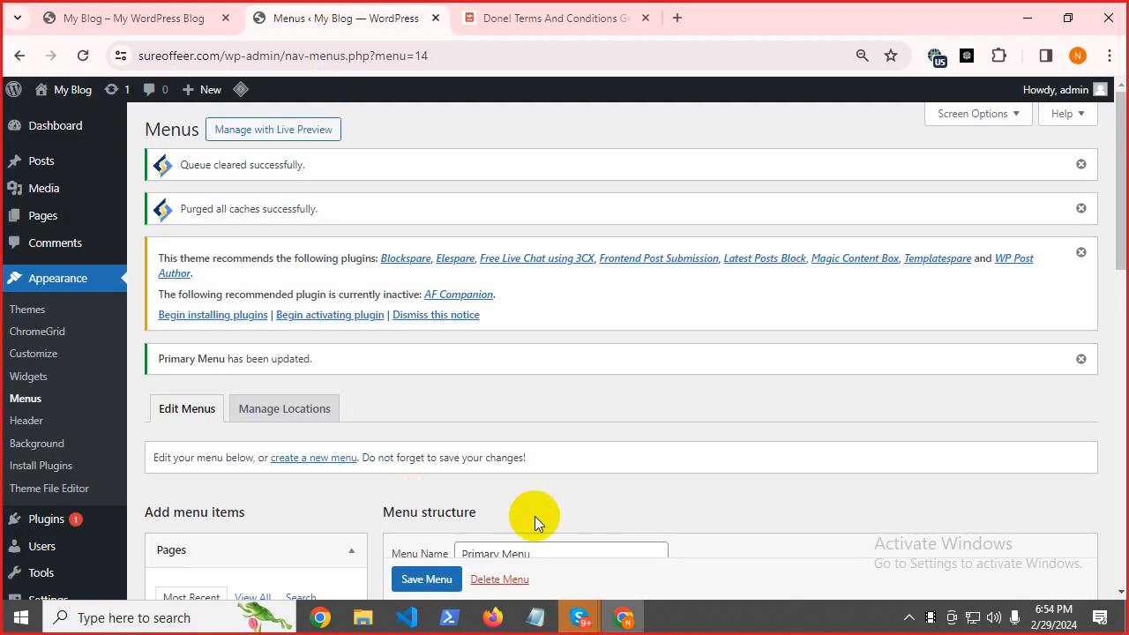
left_click_drag(1118, 177, 1121, 325)
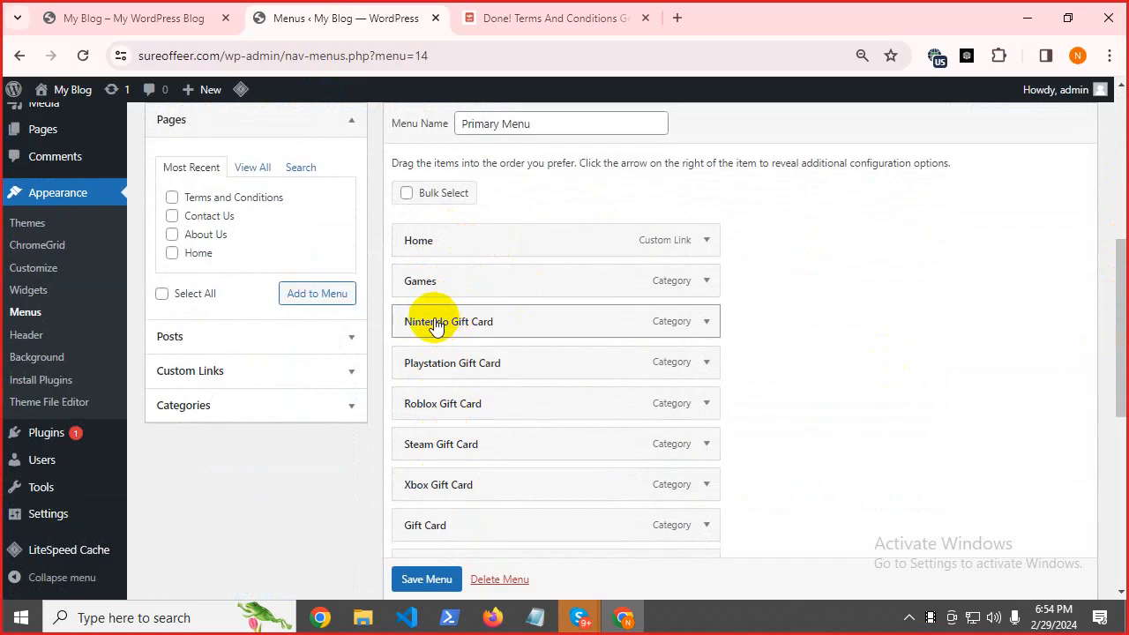
Nest Nintendo, Playstation, Roblox, Steam and Xbox Gift Card as sub items under Games.
left_click_drag(434, 325, 459, 330)
left_click_drag(420, 370, 441, 405)
left_click_drag(431, 443, 450, 441)
left_click_drag(434, 496, 481, 495)
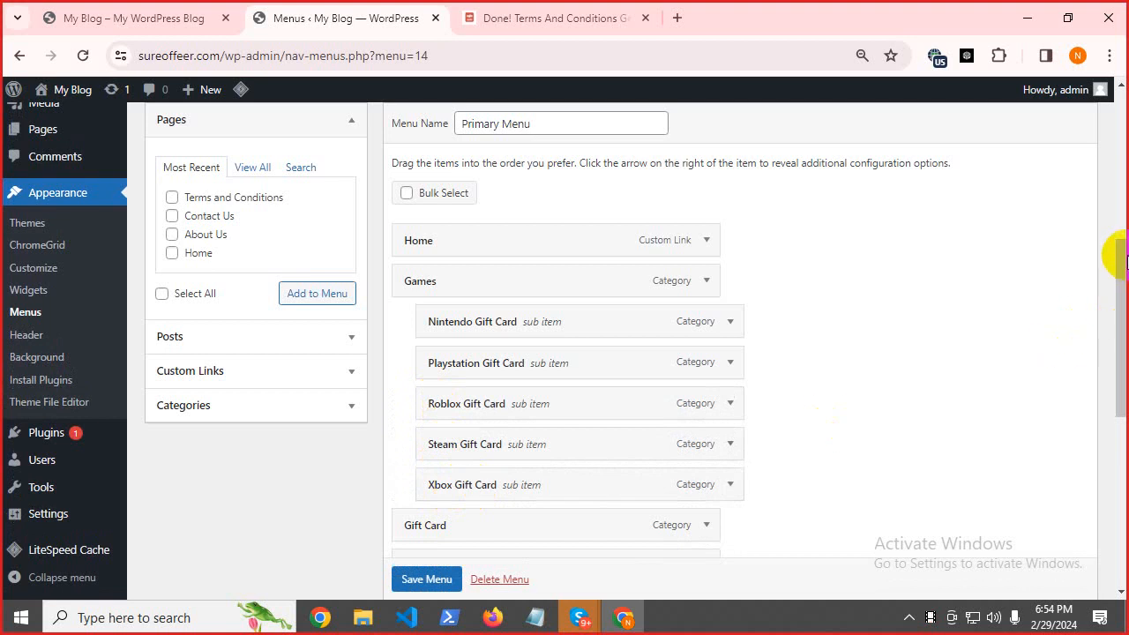
Nest Amazon Gift Card, Cashapp Giveaway, Iphone Giveaway, Nike and Walmart under Gift Card.
left_click_drag(1124, 250, 688, 353)
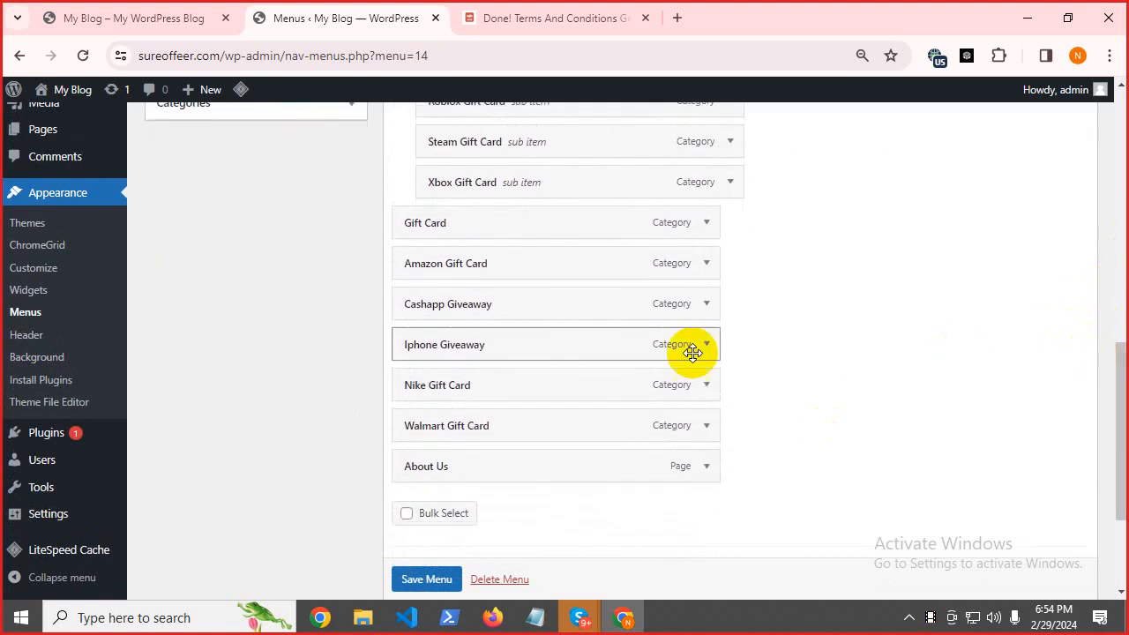
left_click_drag(429, 273, 456, 270)
left_click_drag(411, 302, 441, 305)
left_click_drag(411, 353, 444, 440)
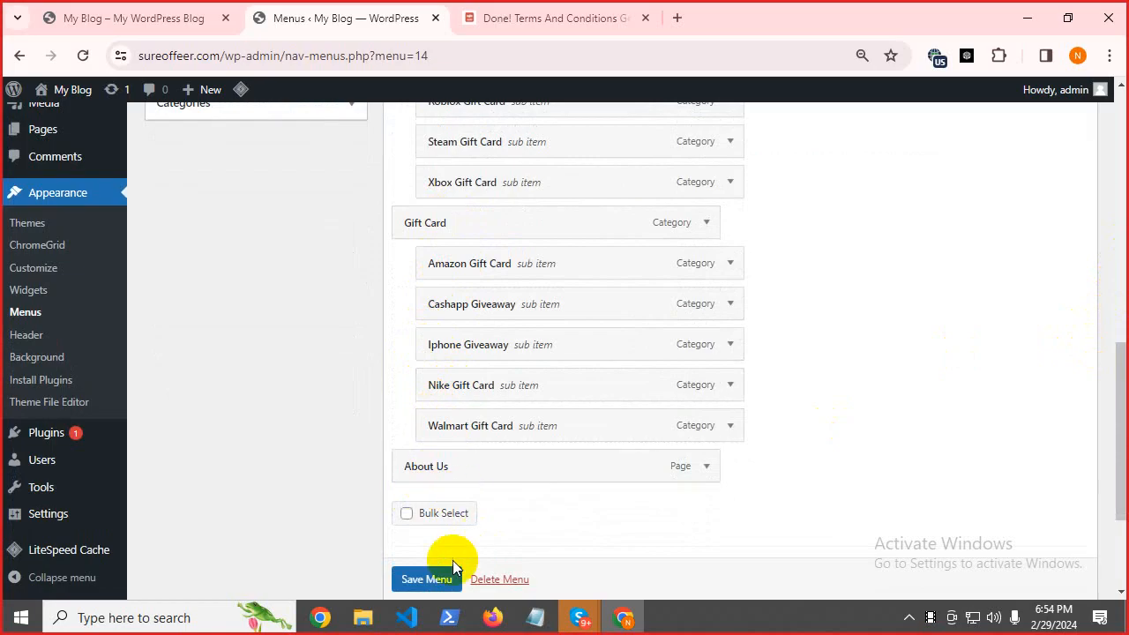
Save the nested Primary Menu and go to the live site.
scroll(426, 577, "down", 1)
left_click(418, 582)
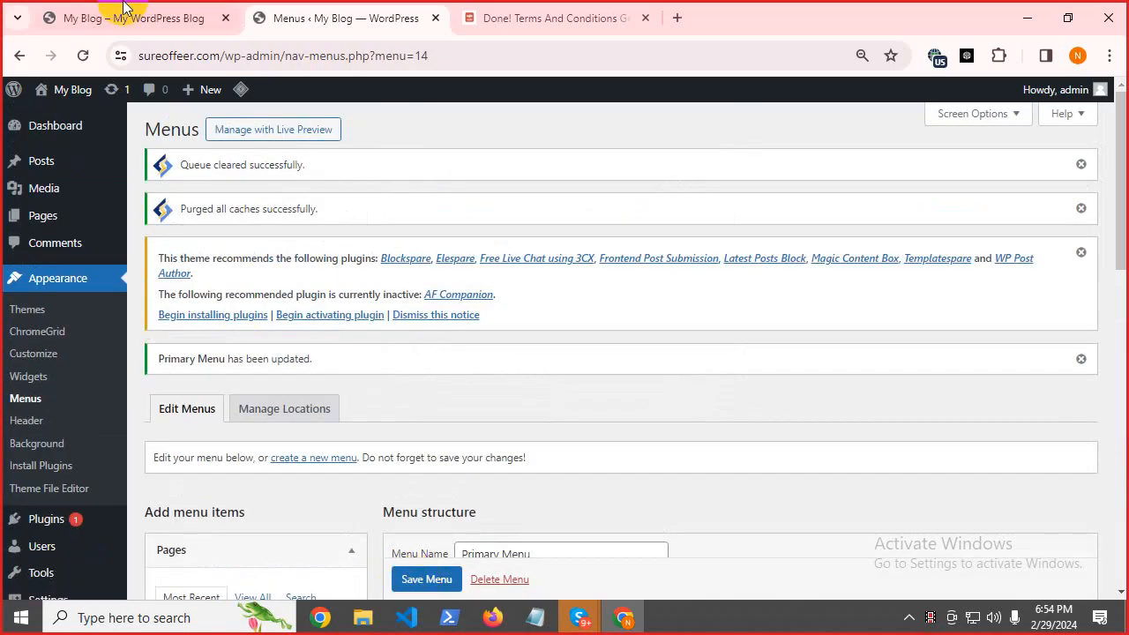
left_click(126, 17)
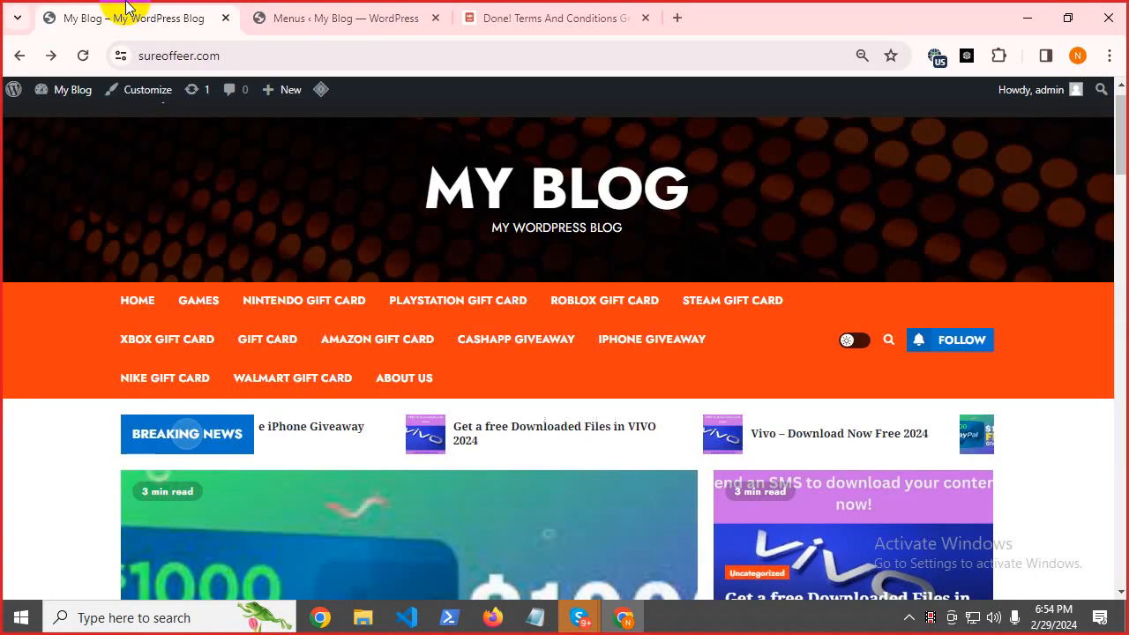
Reload the live site and check the Games and Gift Card dropdown menus.
left_click(82, 56)
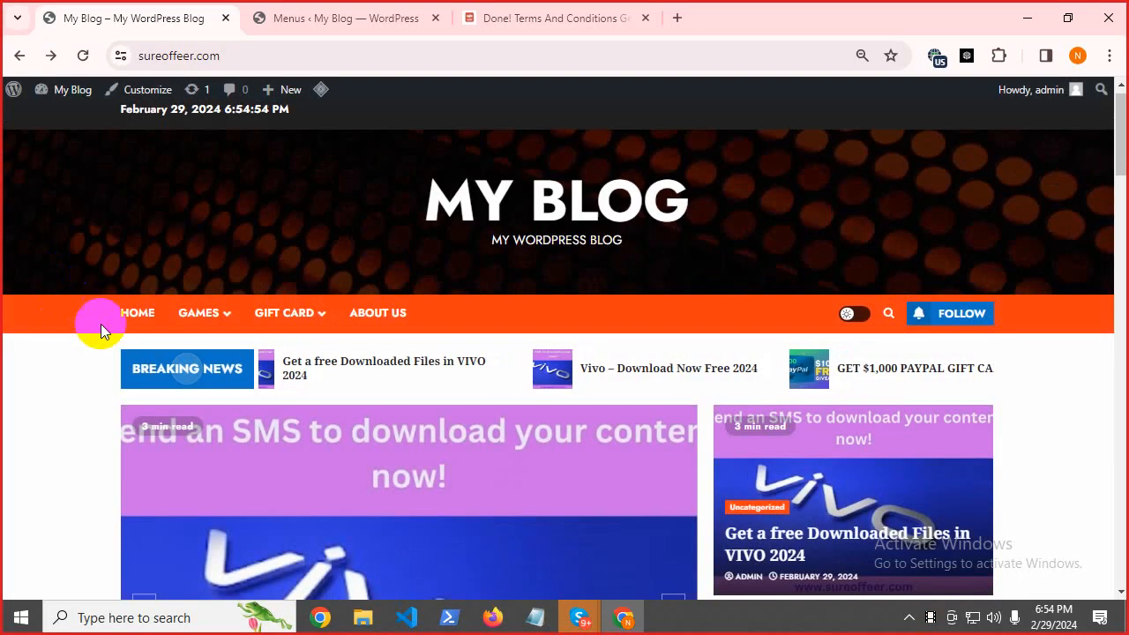
mouse_move(189, 315)
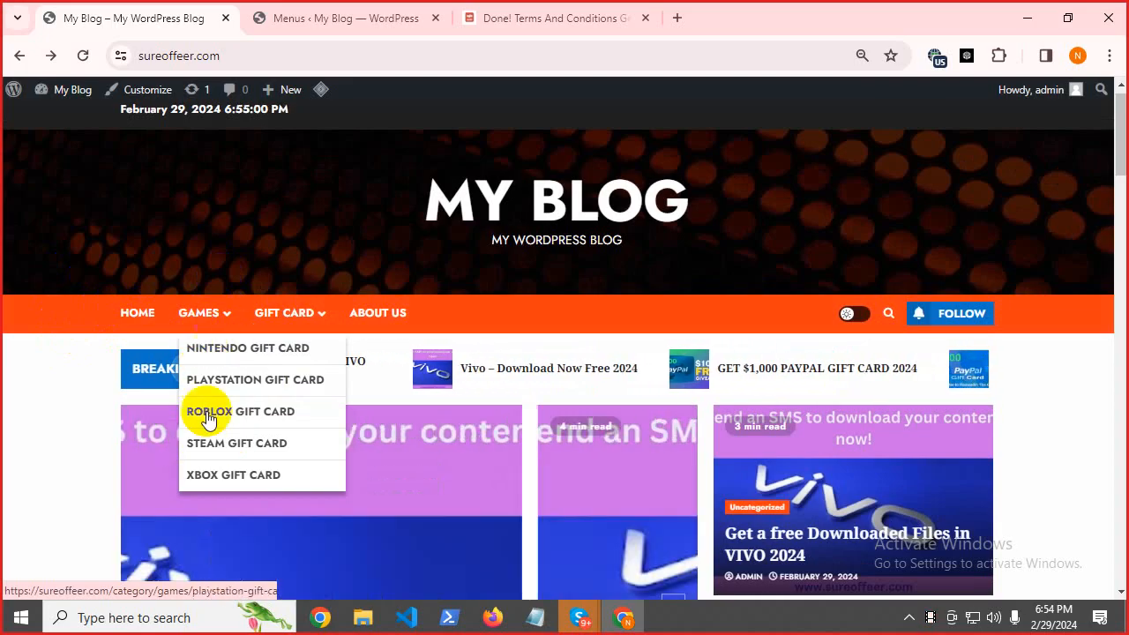
mouse_move(297, 311)
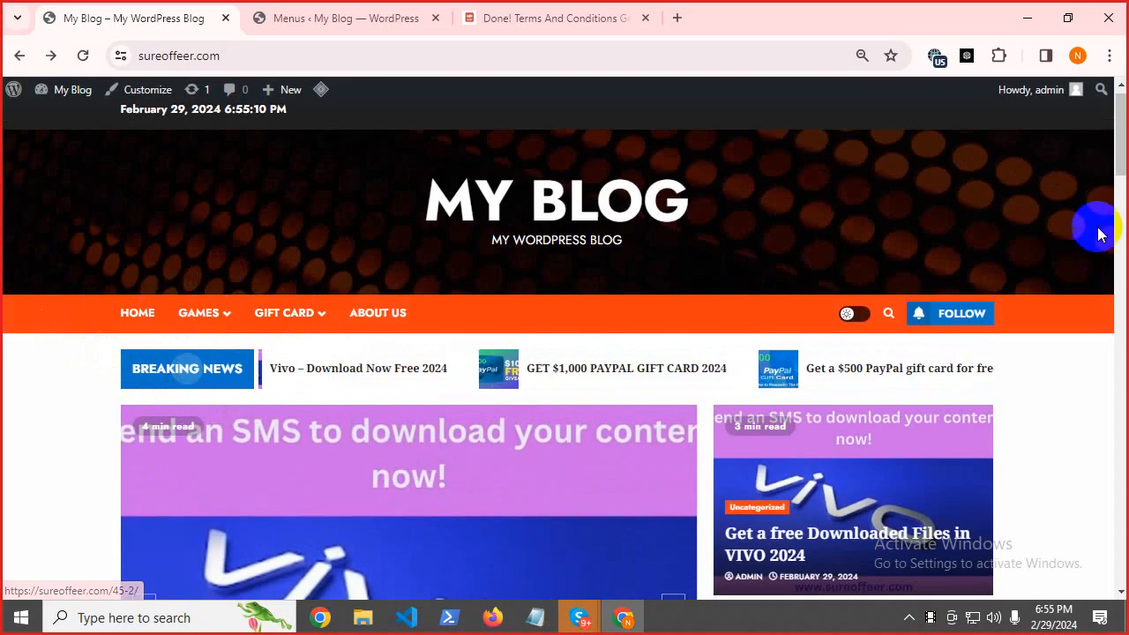
scroll(1107, 212, "down", 9)
left_click_drag(1118, 277, 1119, 395)
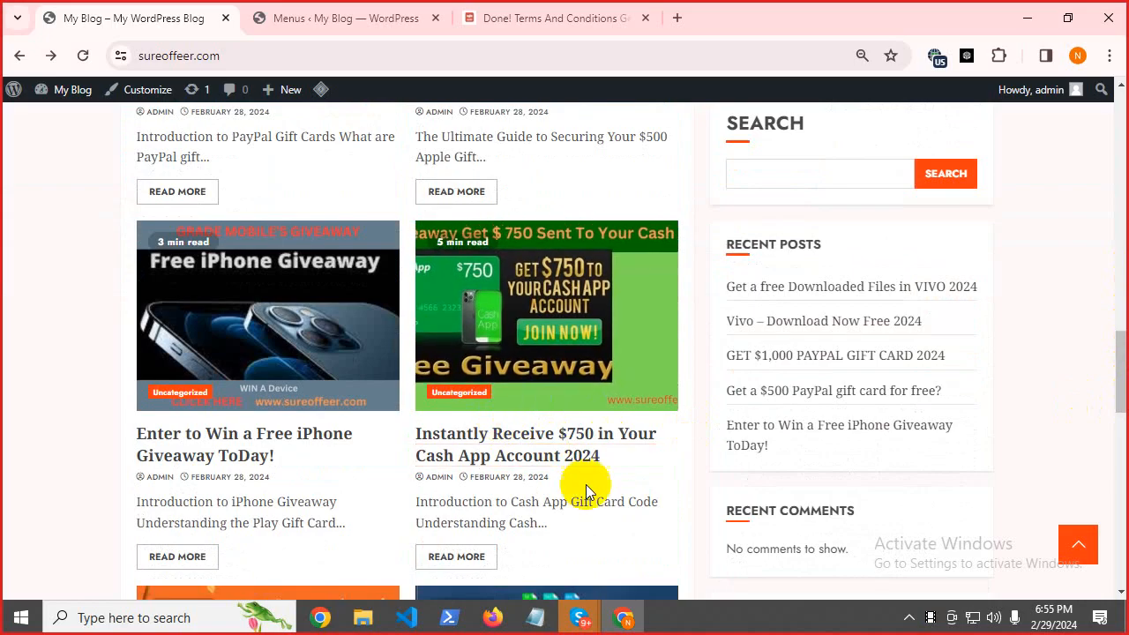
scroll(1084, 391, "up", 15)
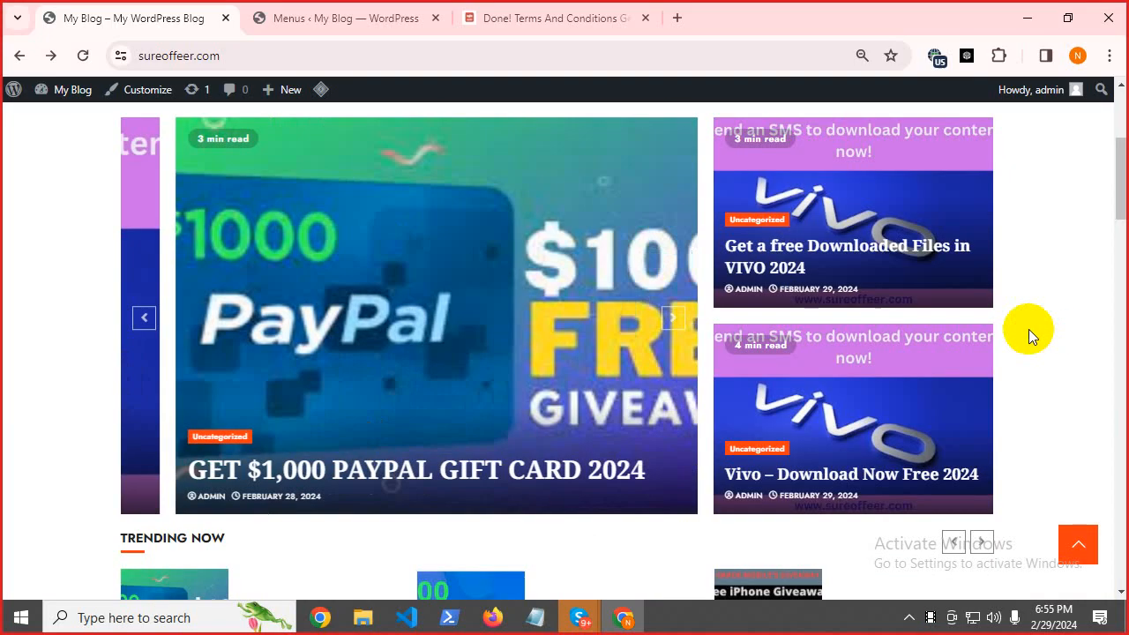
Open the Cashapp Giveaway category page from the Gift Card dropdown, then go back to the homepage.
mouse_move(302, 335)
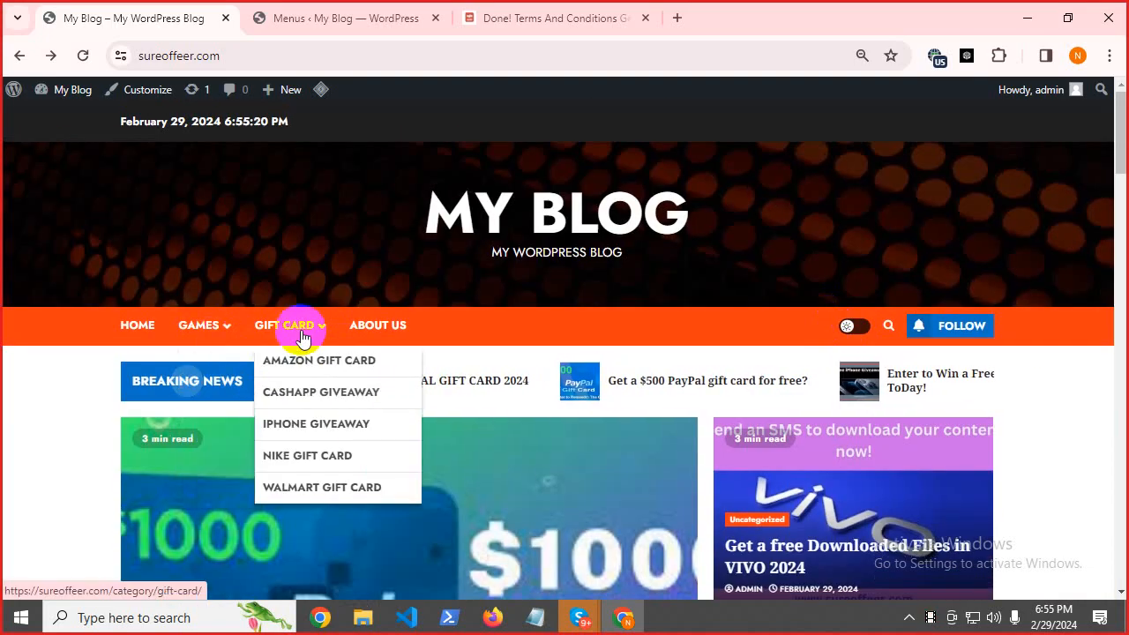
left_click(301, 396)
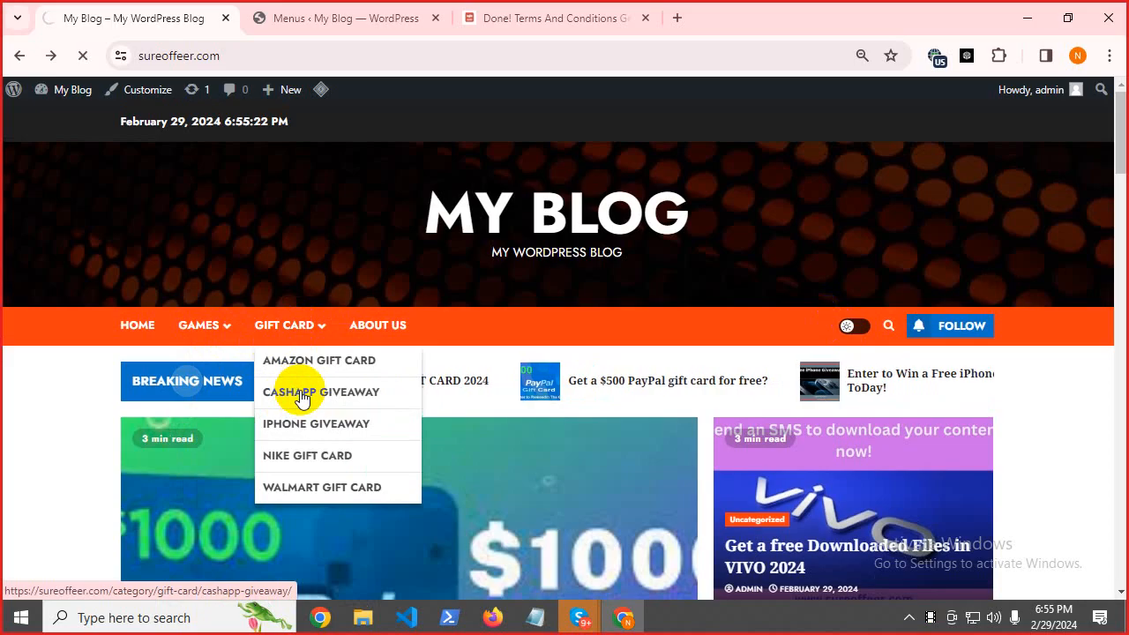
scroll(448, 384, "down", 3)
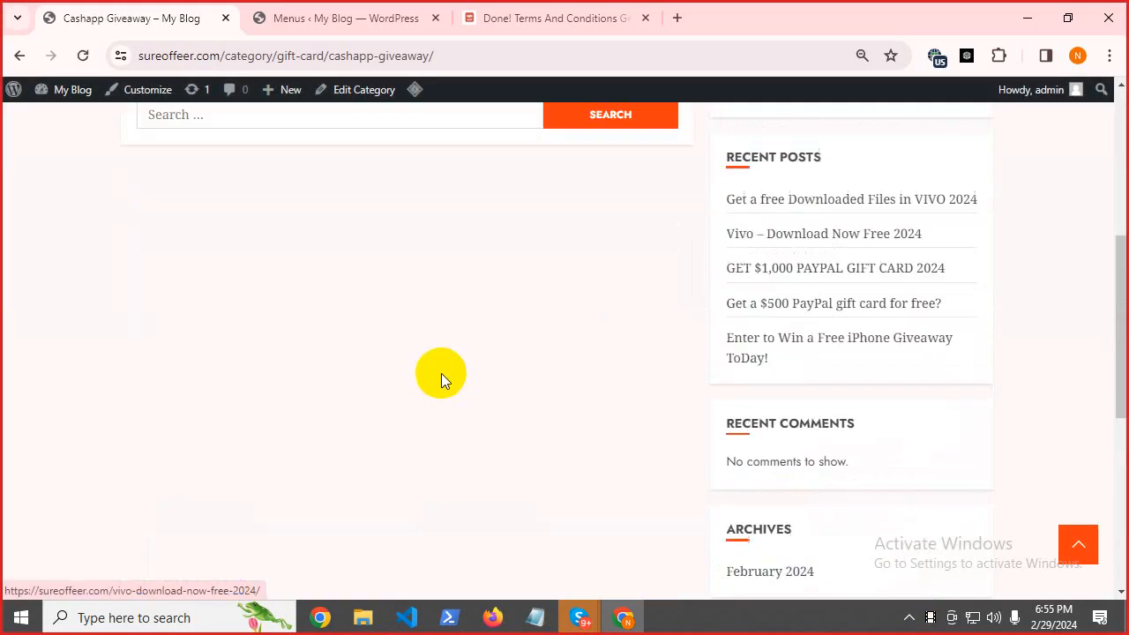
scroll(196, 394, "up", 3)
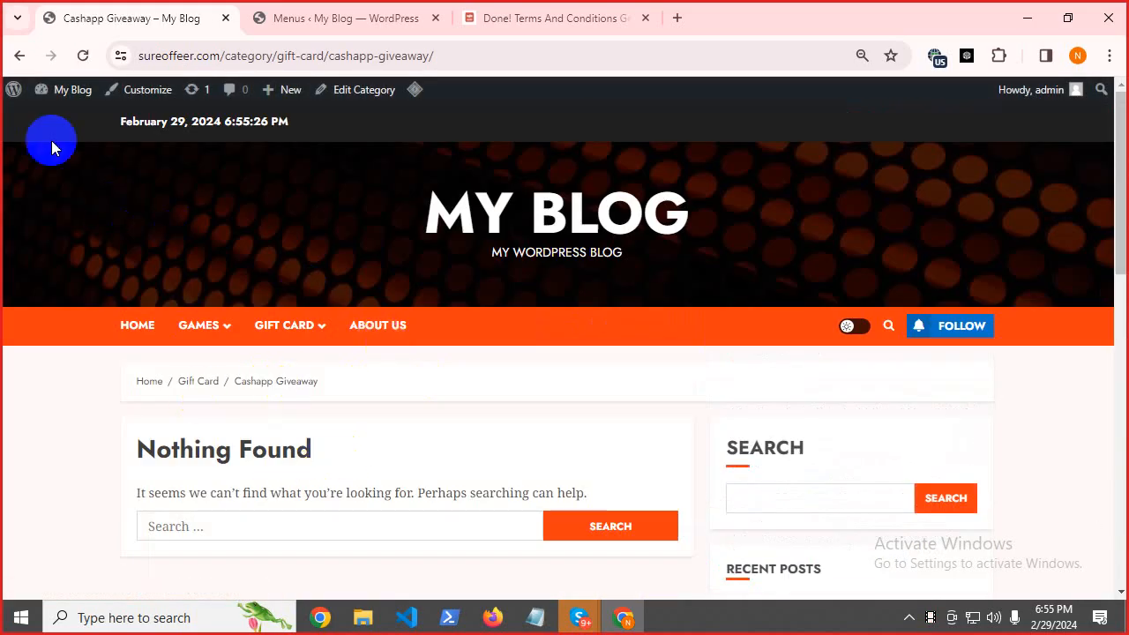
left_click(13, 58)
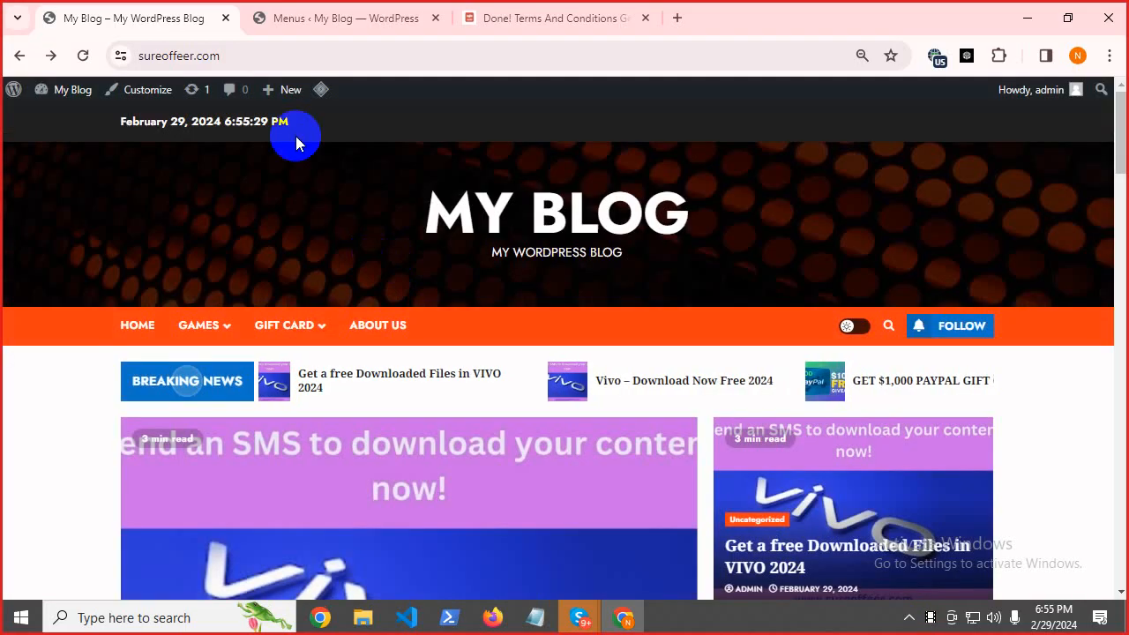
Open the 'Instantly Receive $750 in Your Cash App Account 2024' post for editing and set its category.
left_click(388, 9)
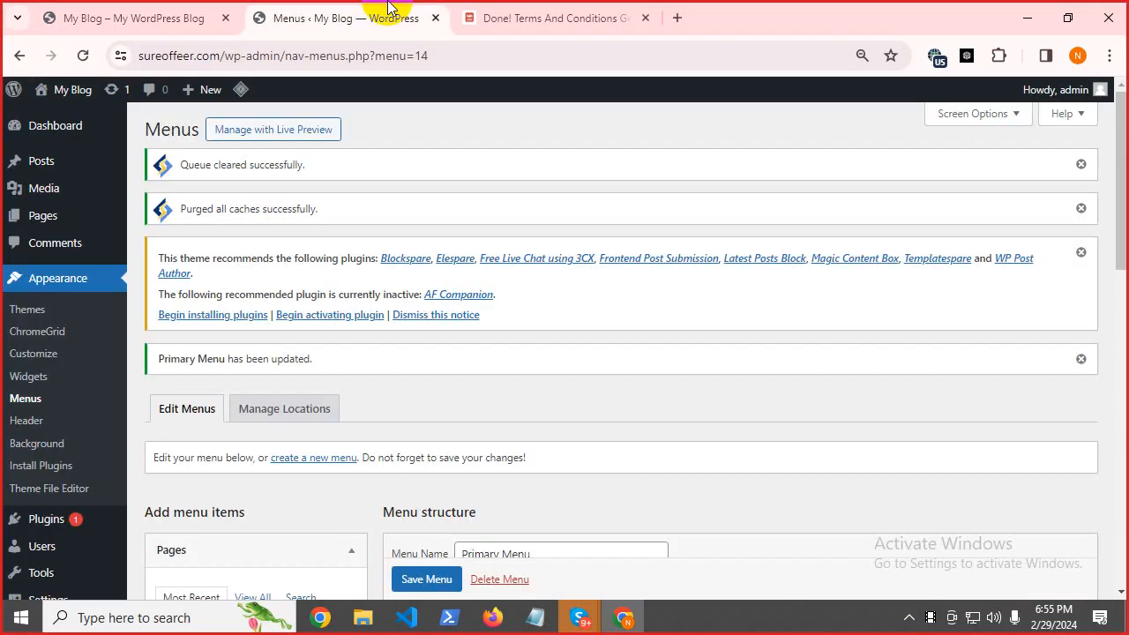
mouse_move(36, 176)
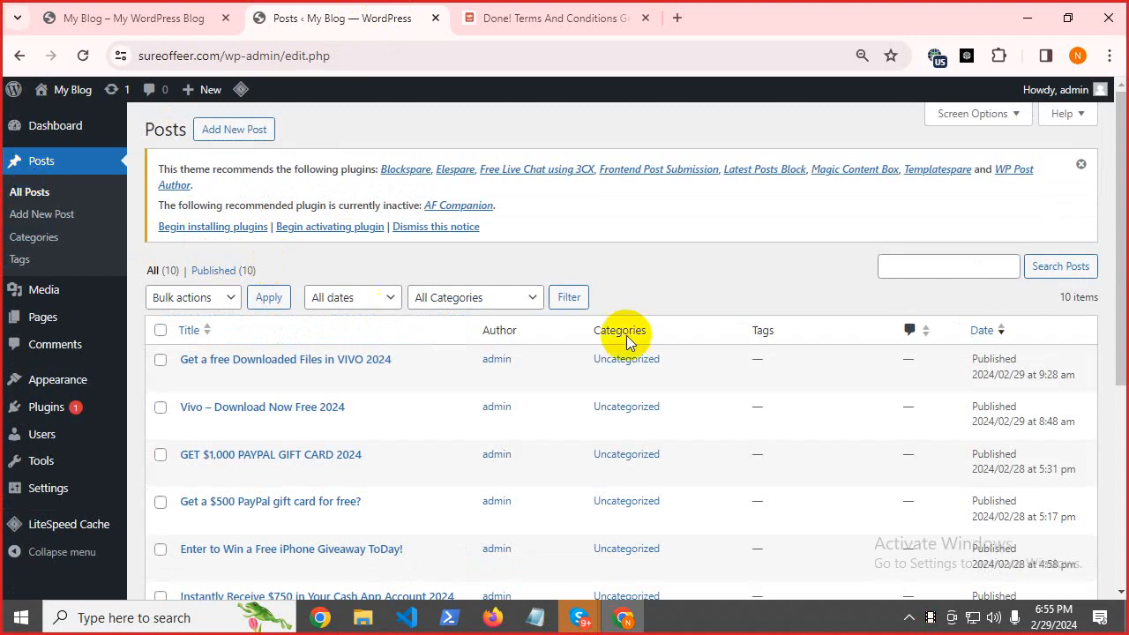
left_click_drag(1119, 172, 1112, 368)
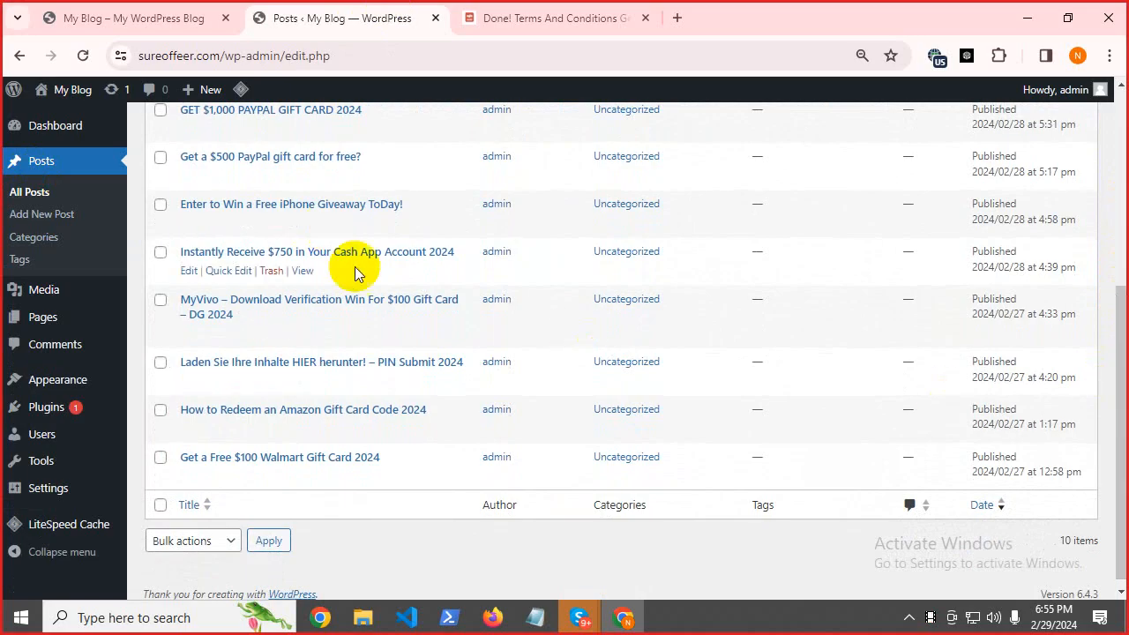
left_click(189, 275)
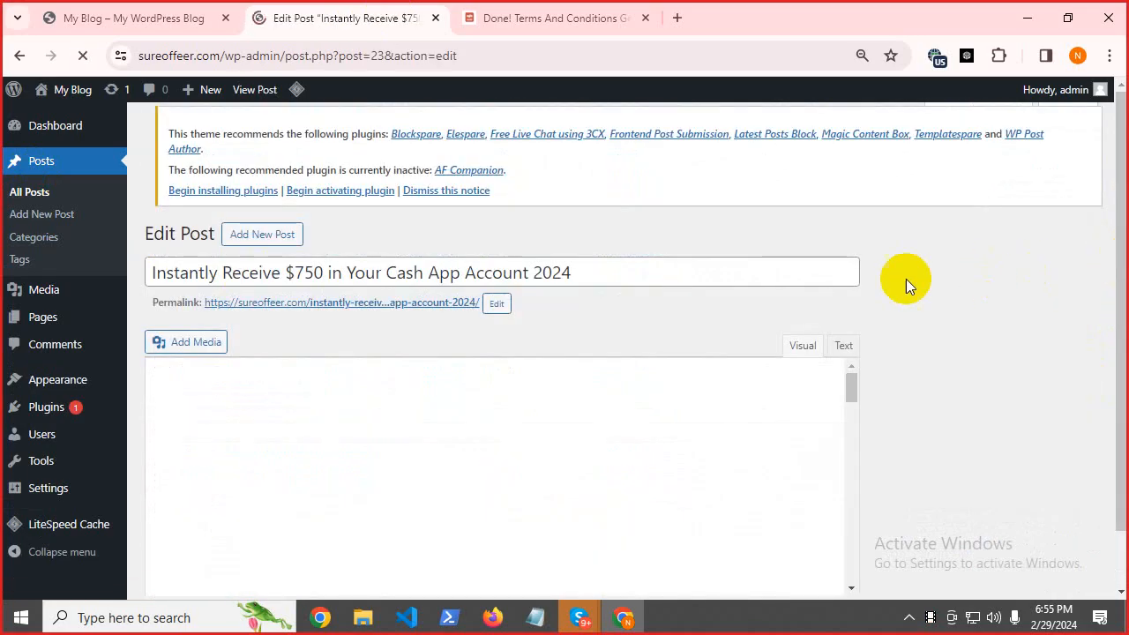
scroll(1114, 231, "down", 8)
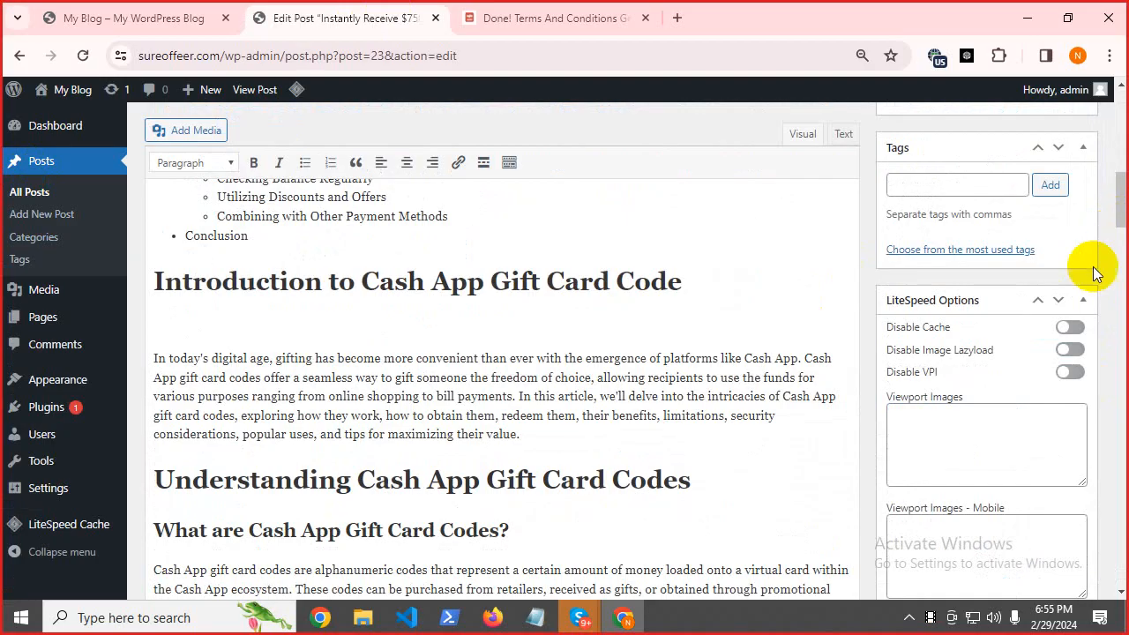
left_click_drag(1120, 207, 1123, 156)
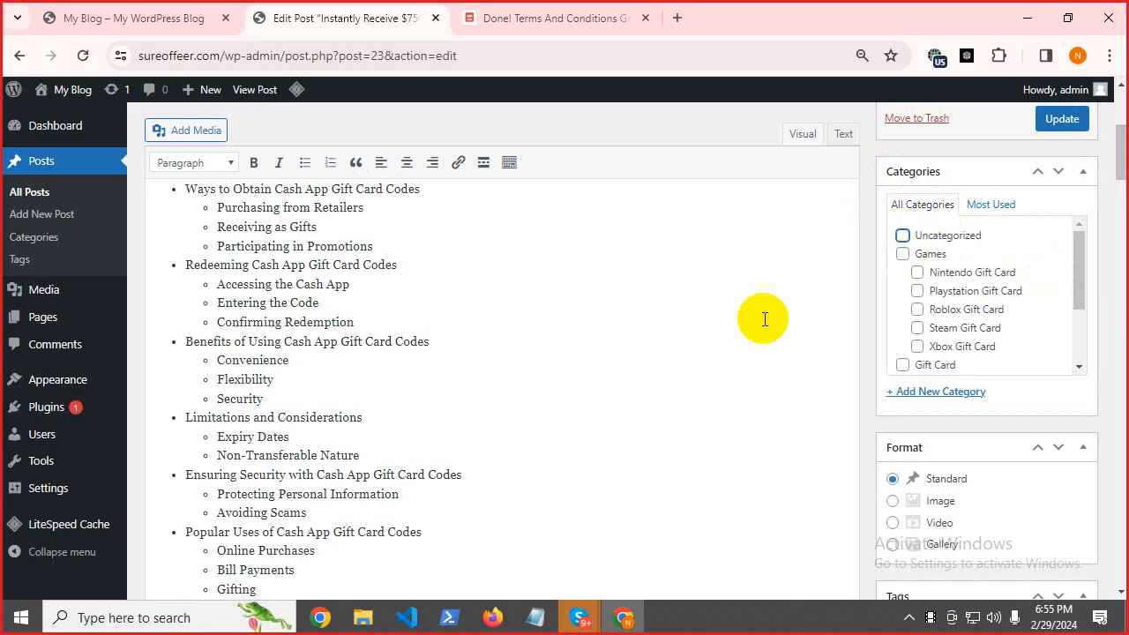
left_click_drag(1084, 284, 1092, 323)
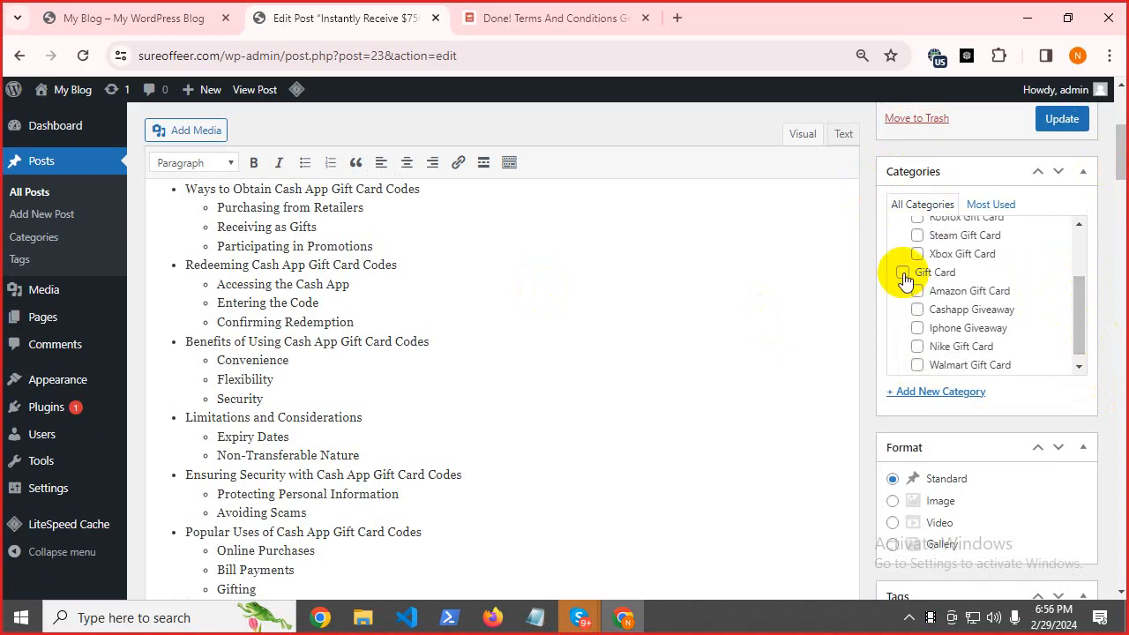
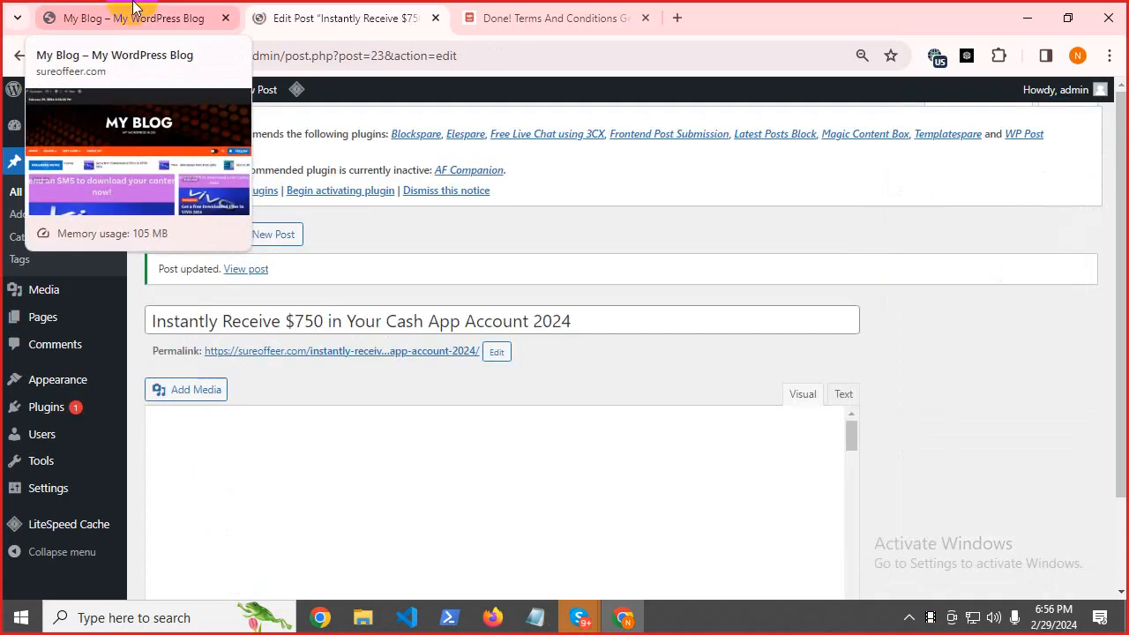
Open the Gift Card > Cashapp Giveaway category page on the live blog.
left_click(134, 16)
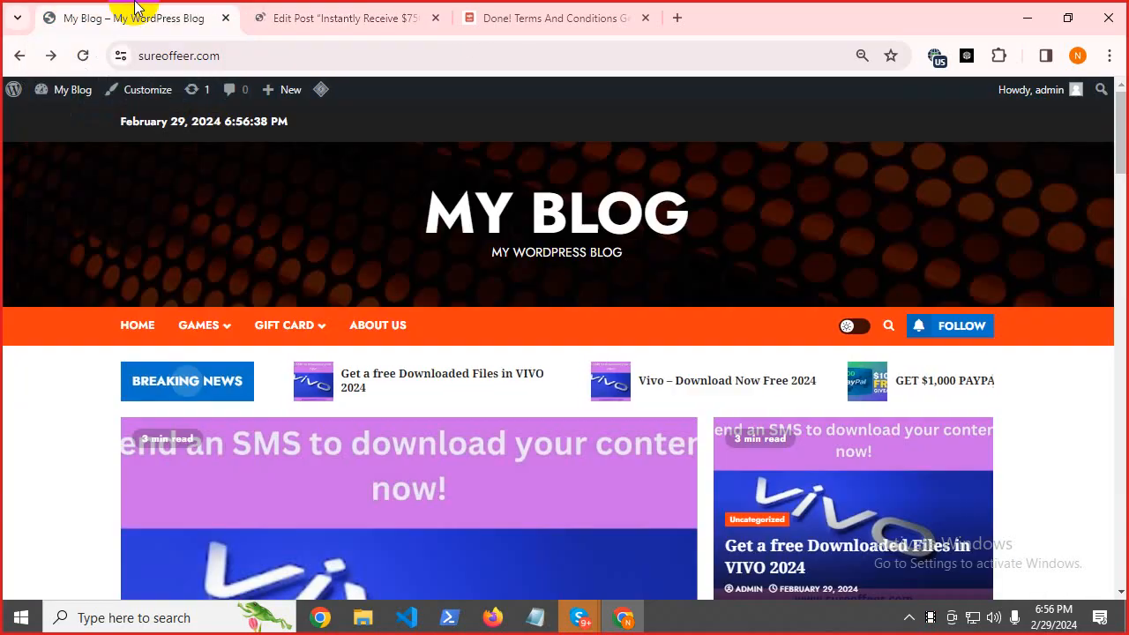
mouse_move(295, 324)
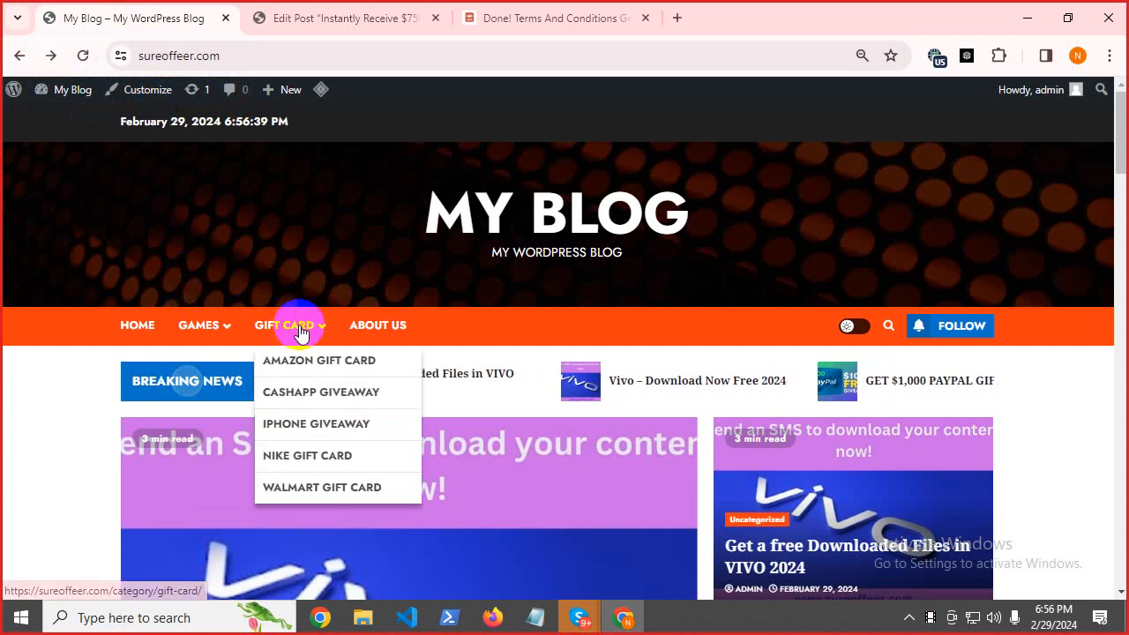
left_click(305, 396)
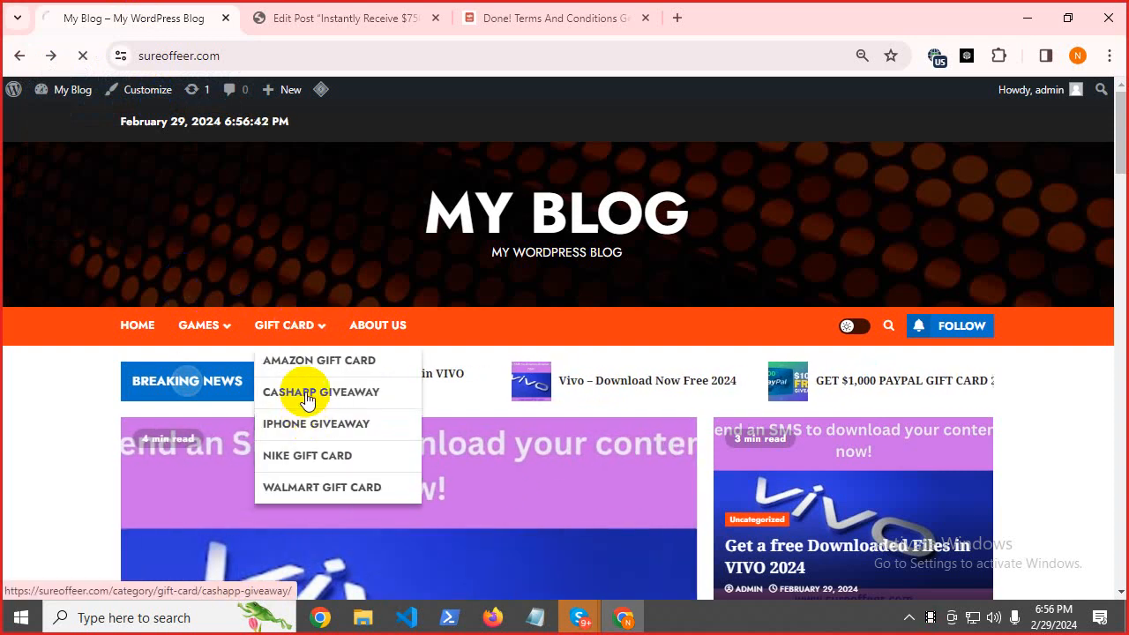
scroll(305, 381, "down", 5)
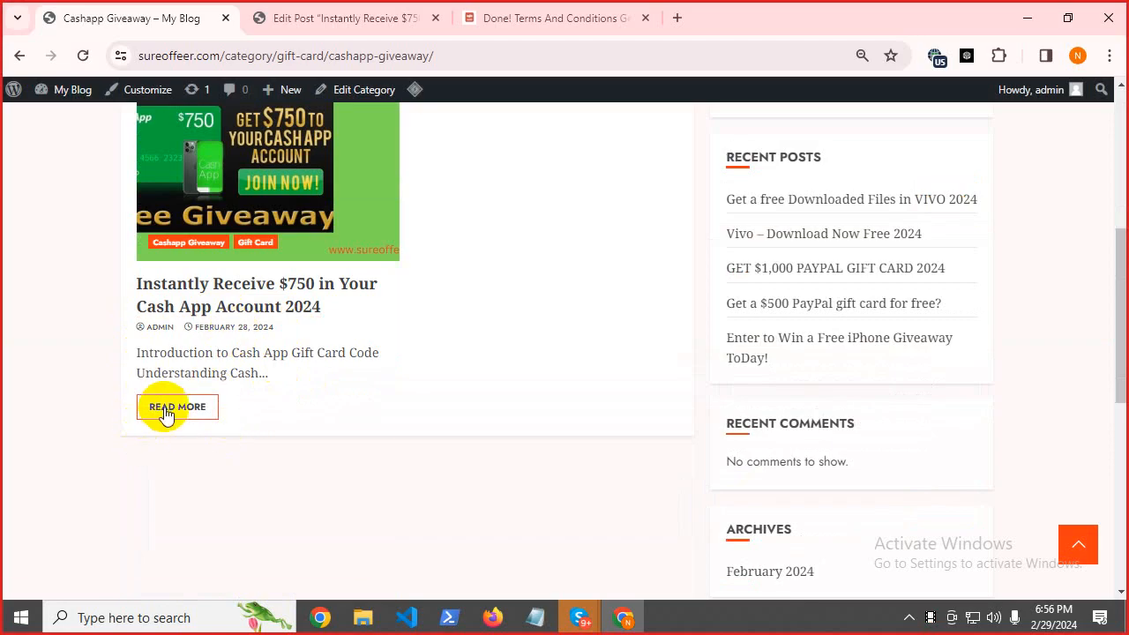
Read the $750 Cash App post, return toward the homepage, and bring up the planning notes.
left_click(166, 414)
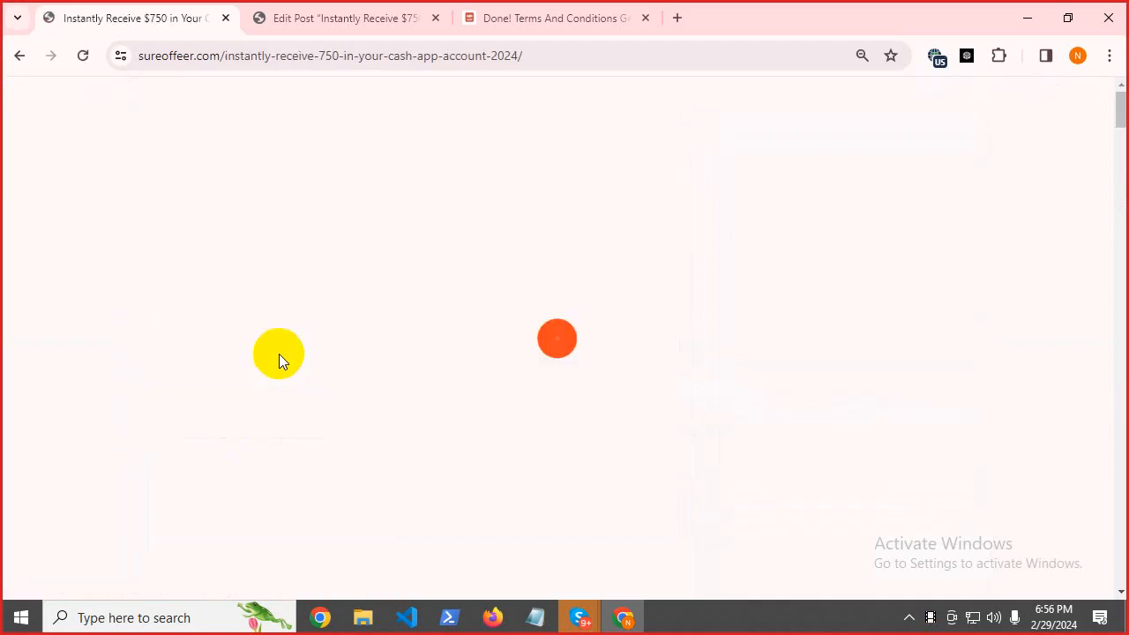
scroll(367, 301, "down", 4)
scroll(366, 303, "down", 5)
scroll(339, 297, "up", 9)
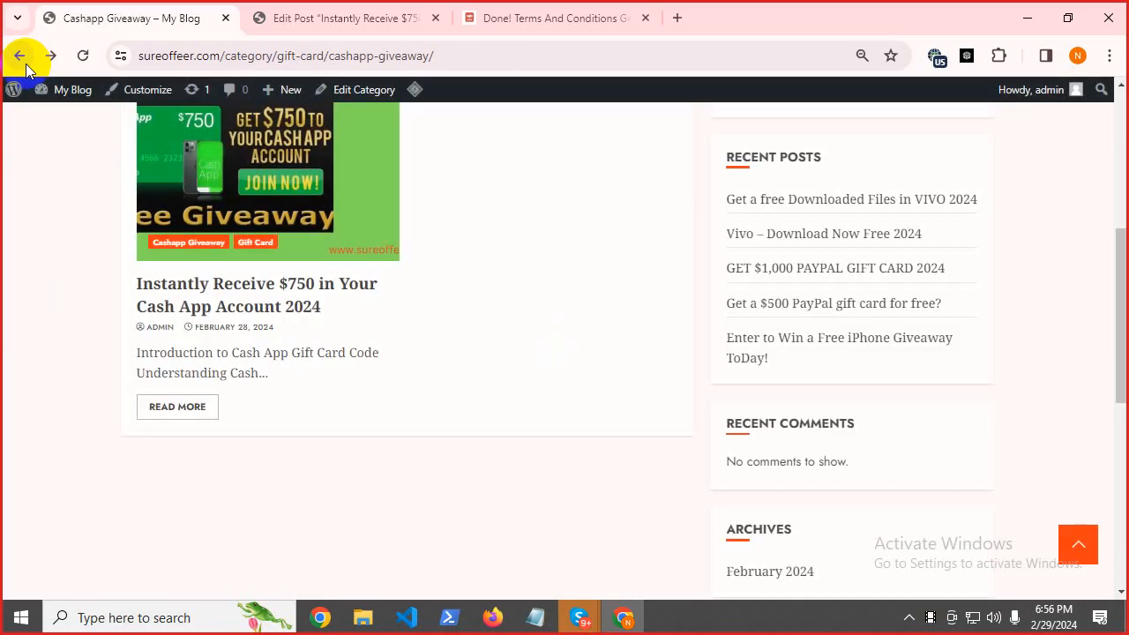
left_click(26, 64)
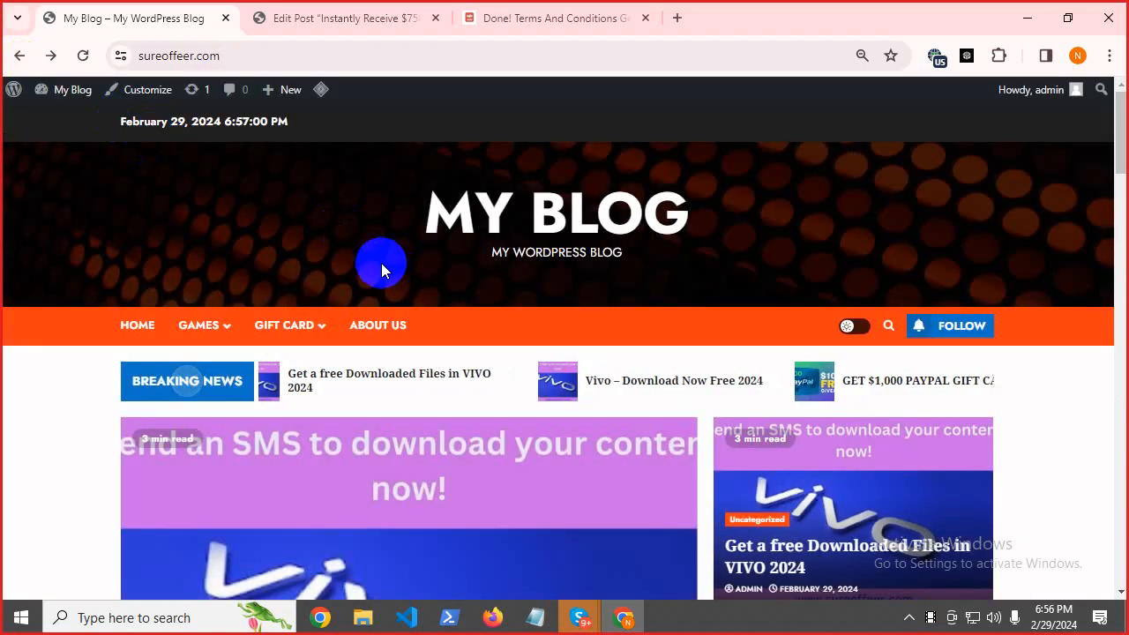
left_click(537, 619)
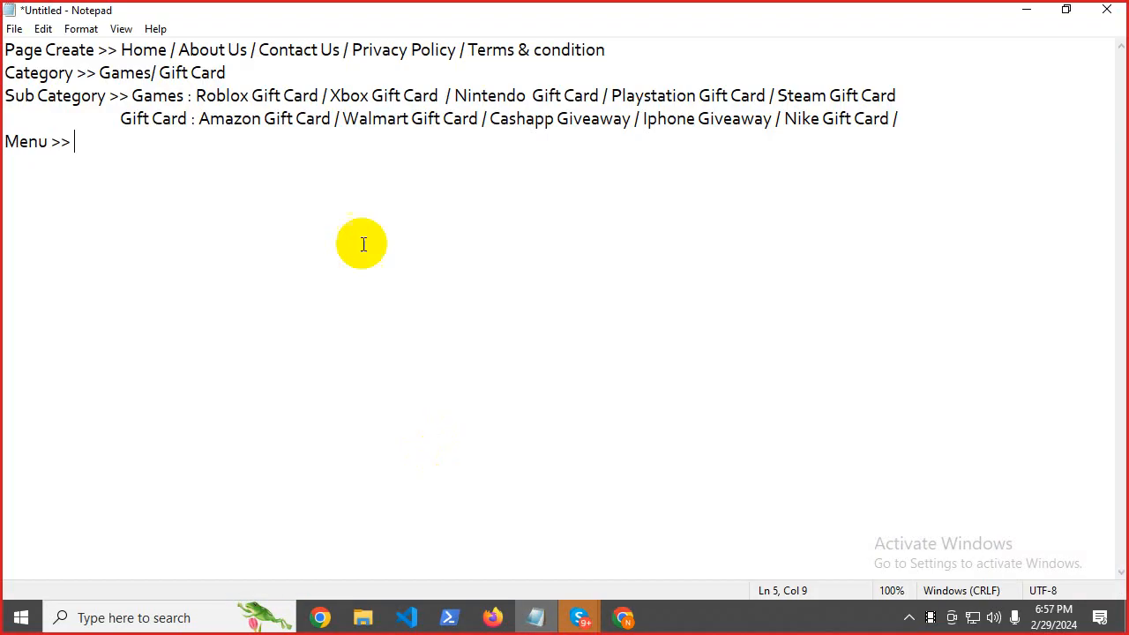
Copy the word Roblox from the Games line in the notes and minimize Notepad.
left_click_drag(4, 55, 415, 144)
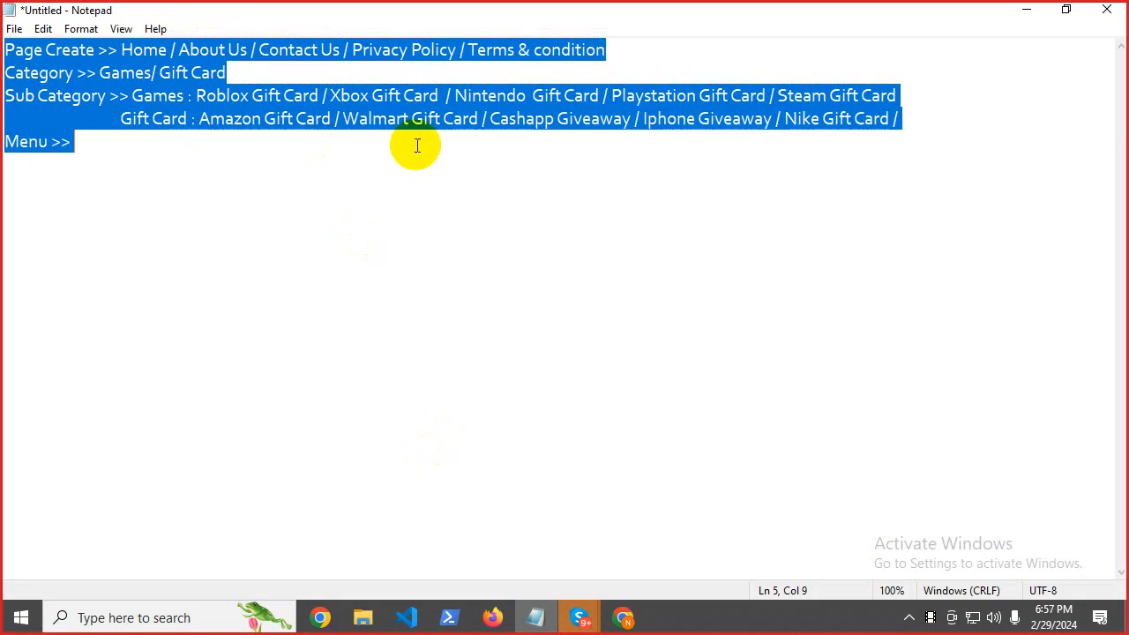
left_click(129, 155)
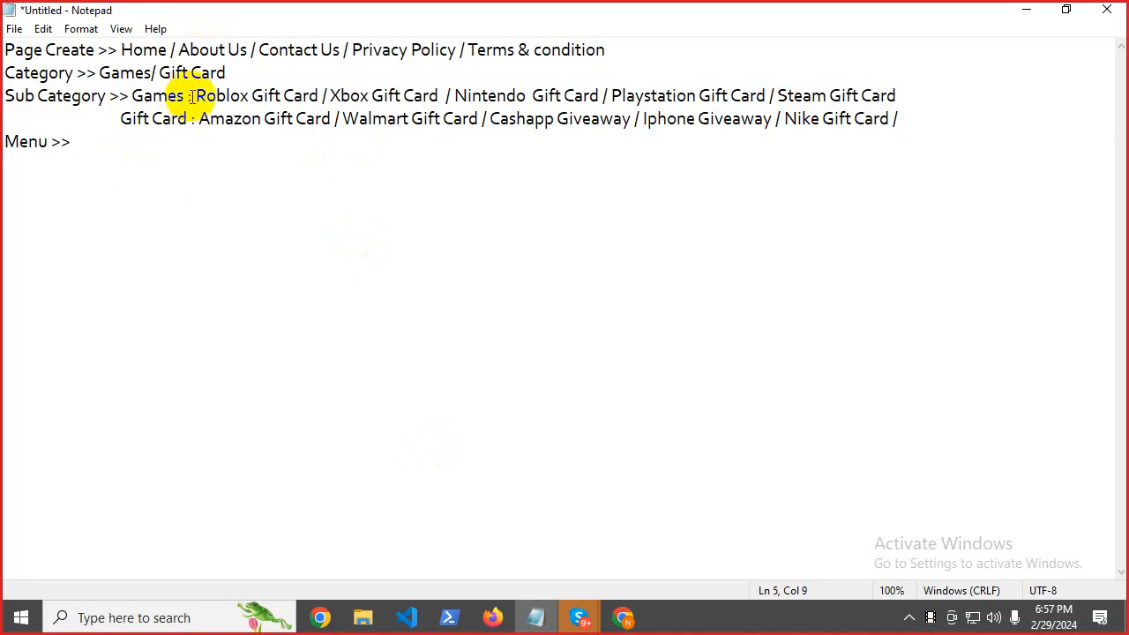
left_click_drag(194, 97, 247, 93)
right_click(249, 94)
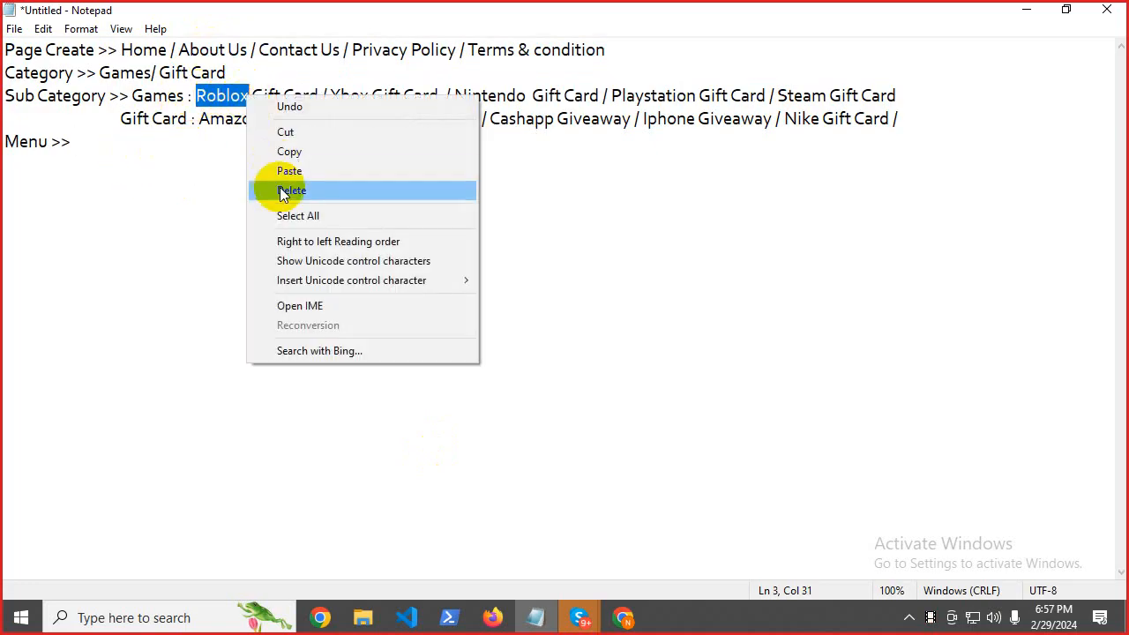
left_click(284, 151)
left_click(1021, 7)
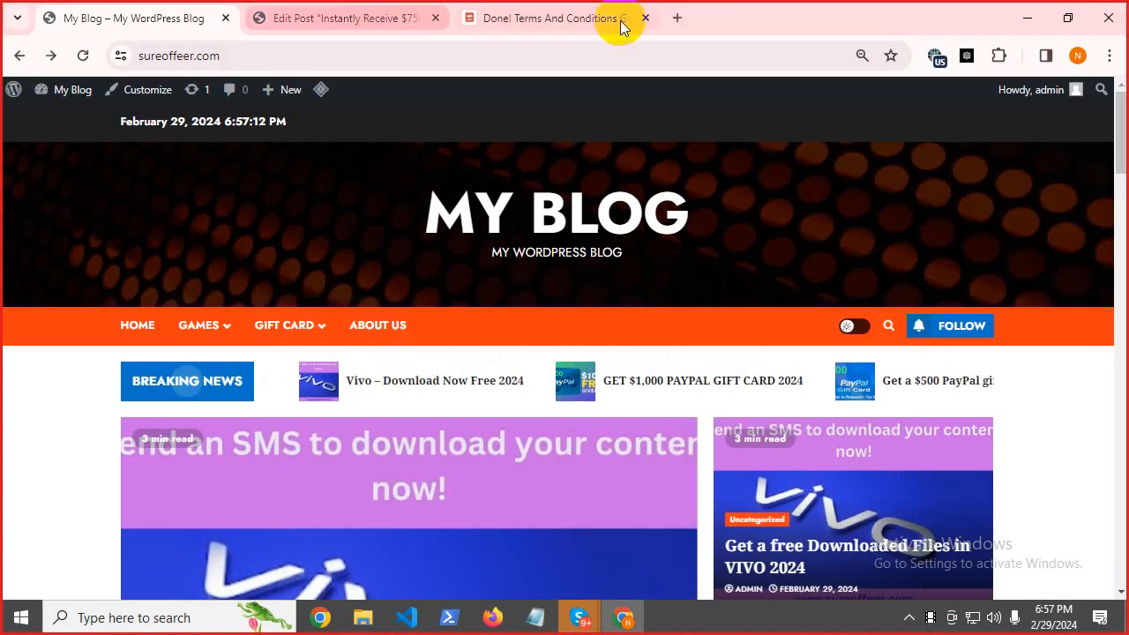
Search Google for Roblox in a new tab and browse the results.
left_click(672, 18)
key("ctrl+v")
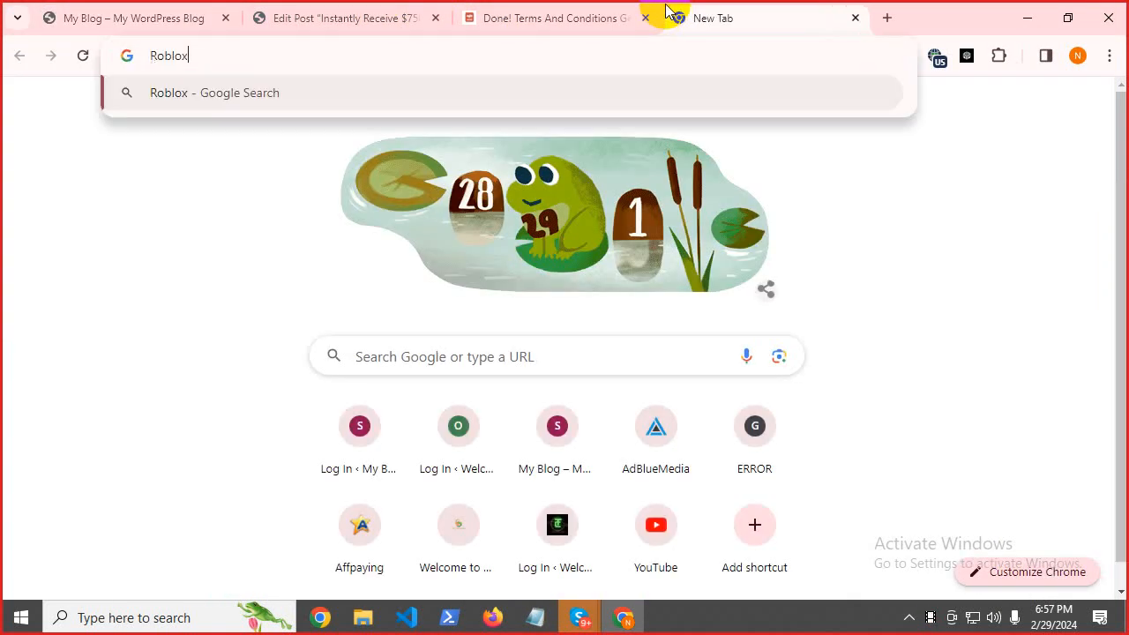
key("Return")
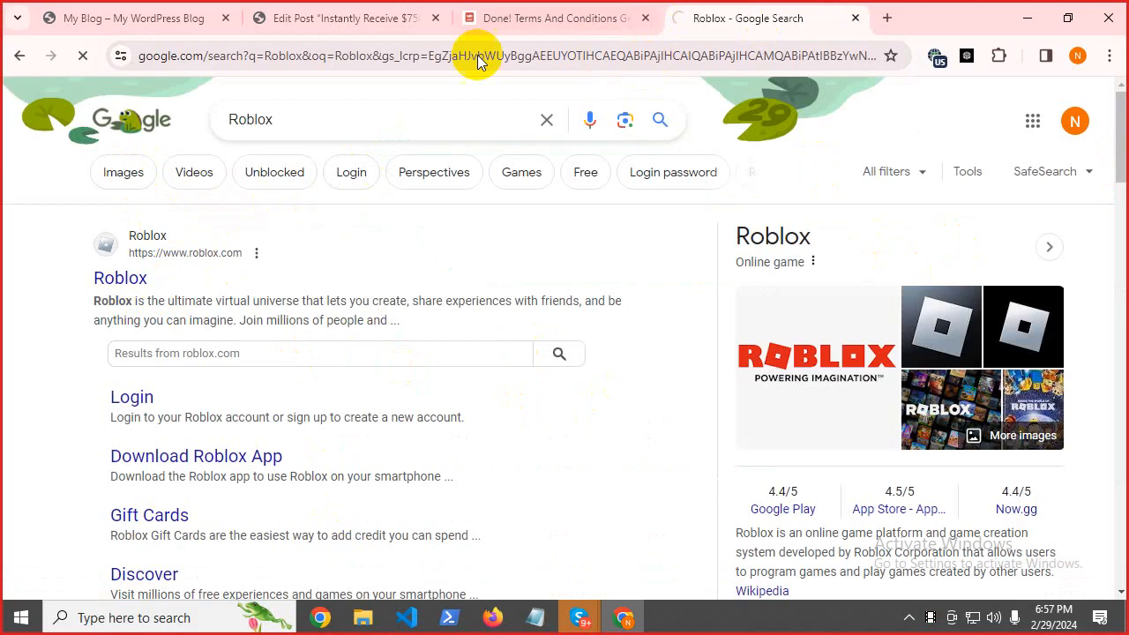
left_click_drag(139, 292, 30, 308)
left_click_drag(76, 270, 234, 276)
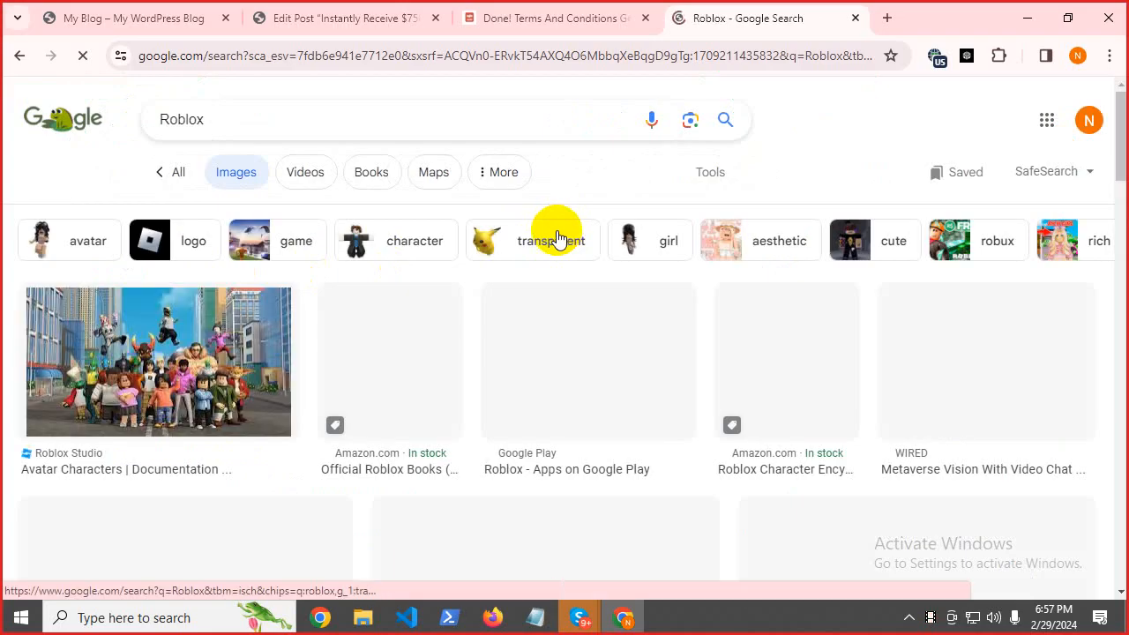
scroll(264, 344, "down", 5)
left_click_drag(1120, 222, 1119, 151)
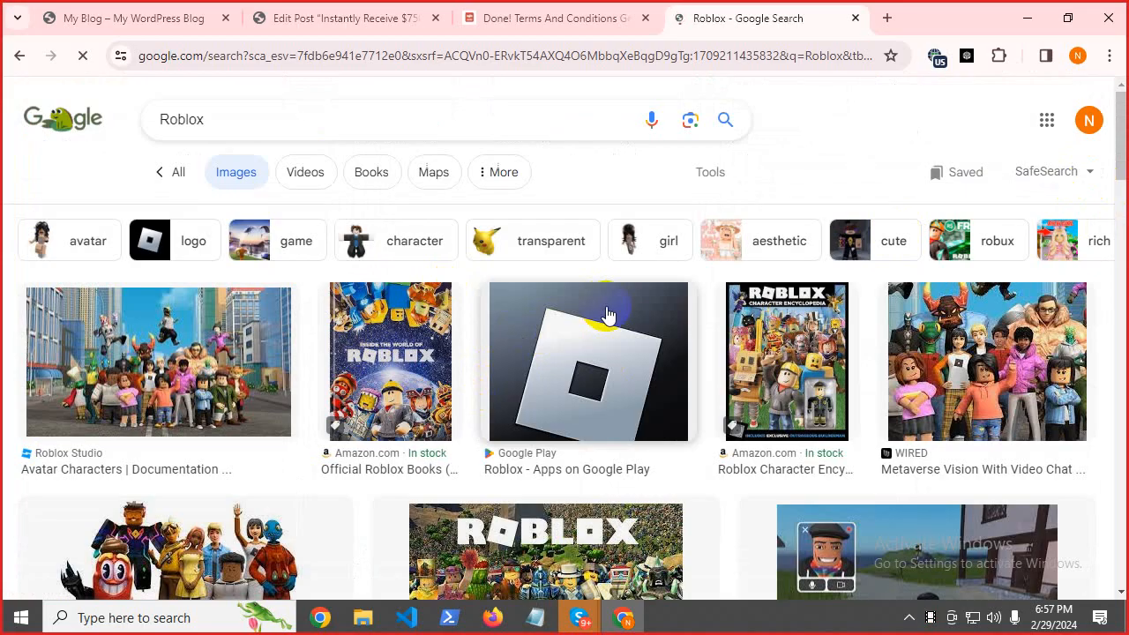
Go from the Edit Post page to the admin Dashboard, briefly checking the live homepage.
left_click(460, 14)
left_click(383, 14)
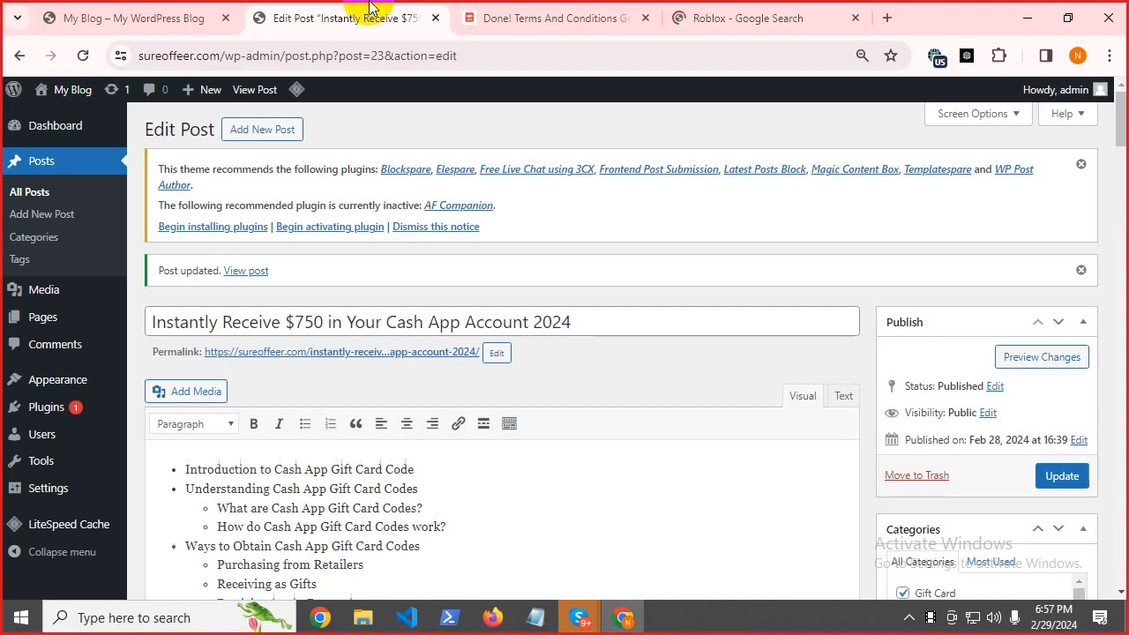
left_click(71, 134)
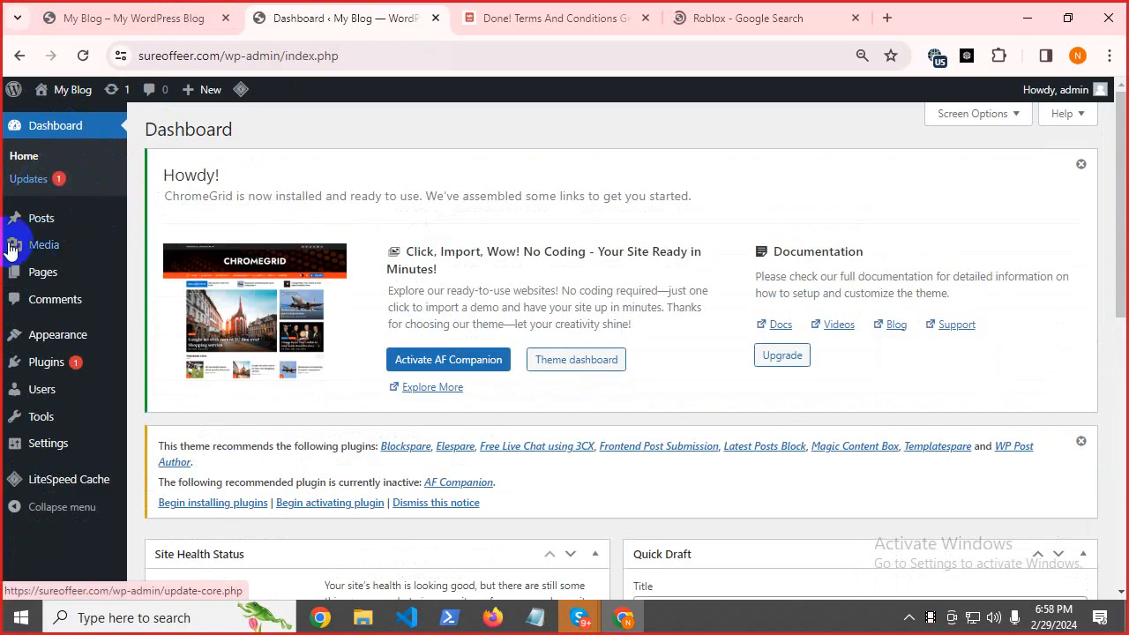
mouse_move(48, 429)
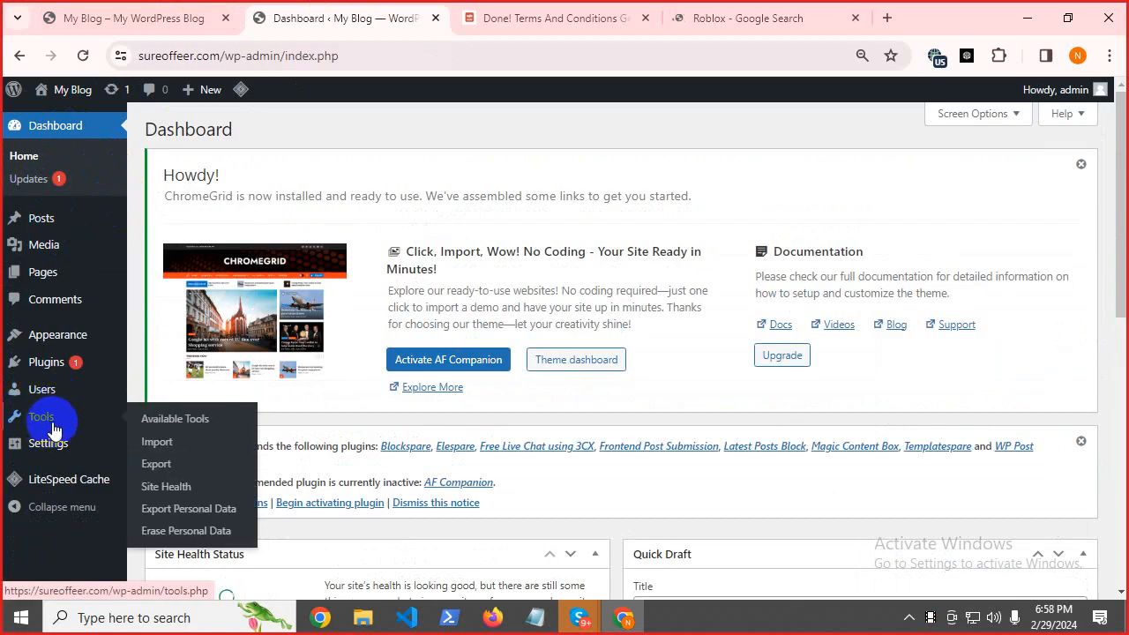
left_click(159, 16)
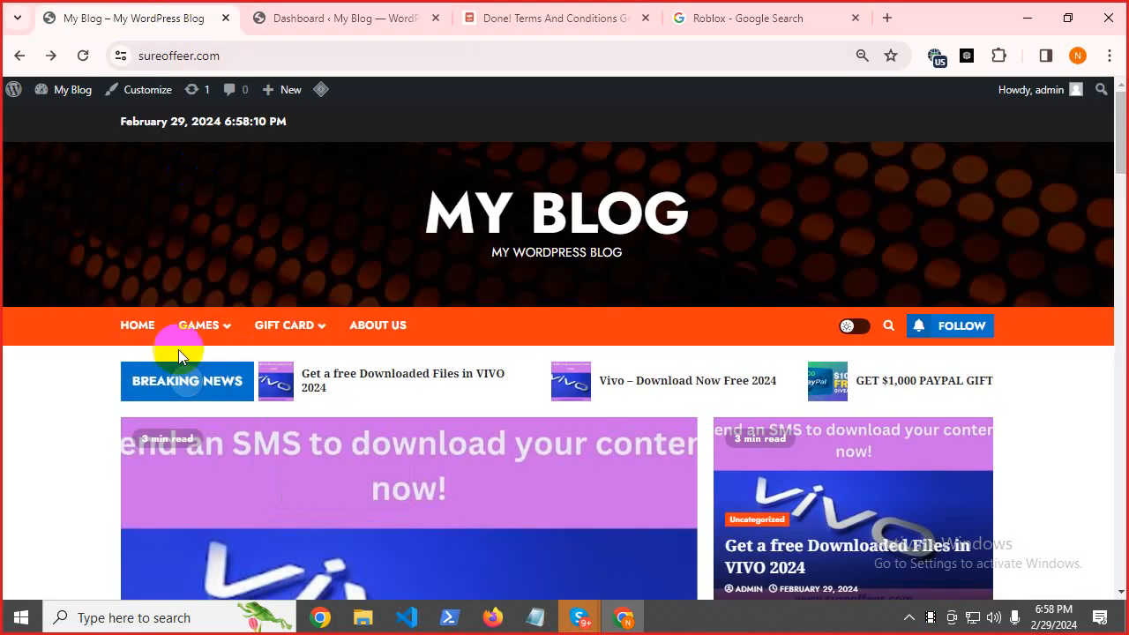
scroll(453, 358, "down", 15)
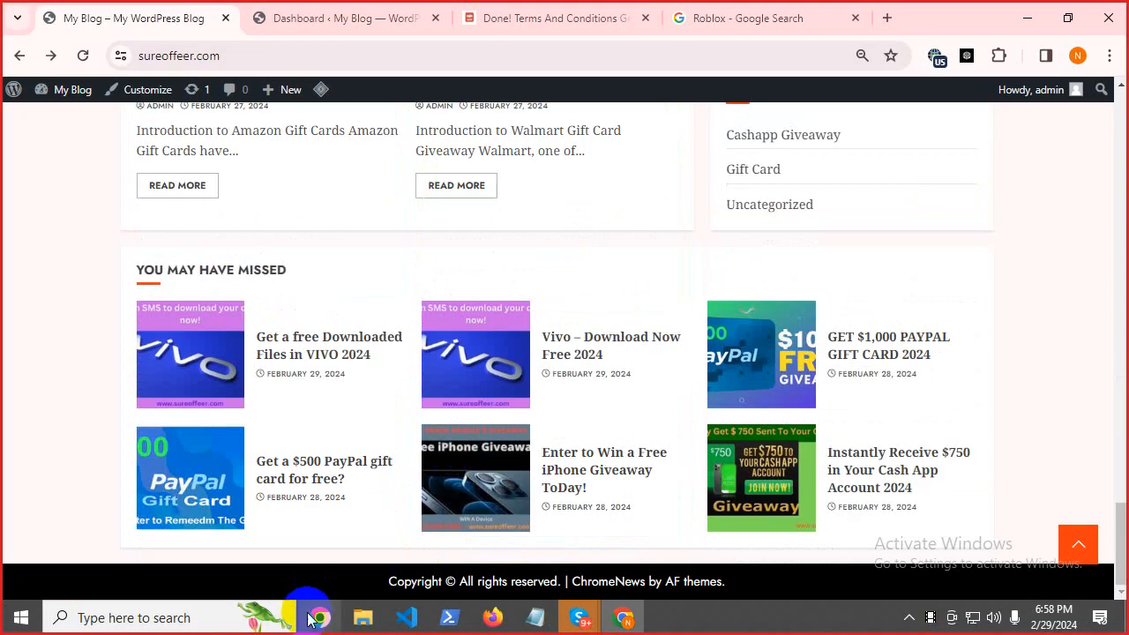
left_click(320, 15)
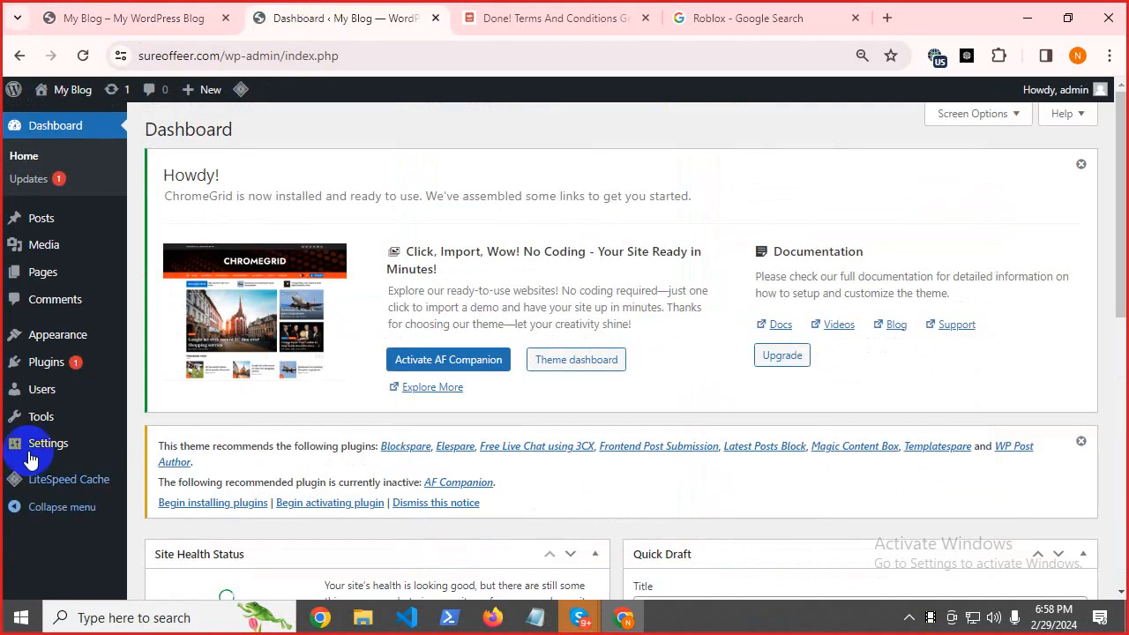
mouse_move(54, 344)
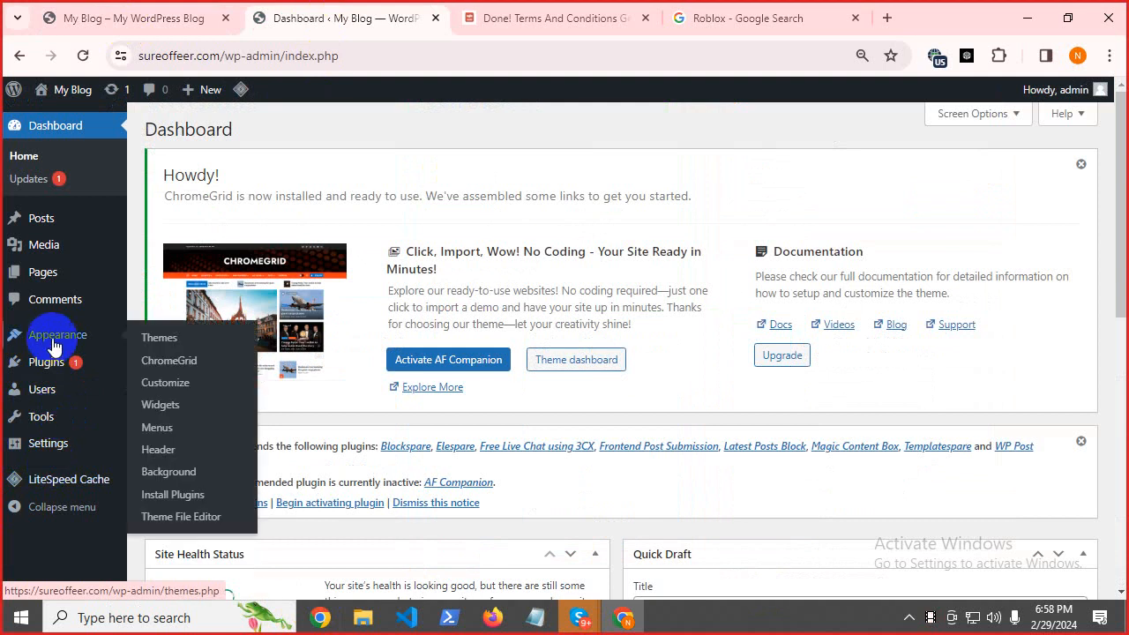
Create a new menu named Footer Menu assigned to the Footer Menu display location.
left_click(157, 428)
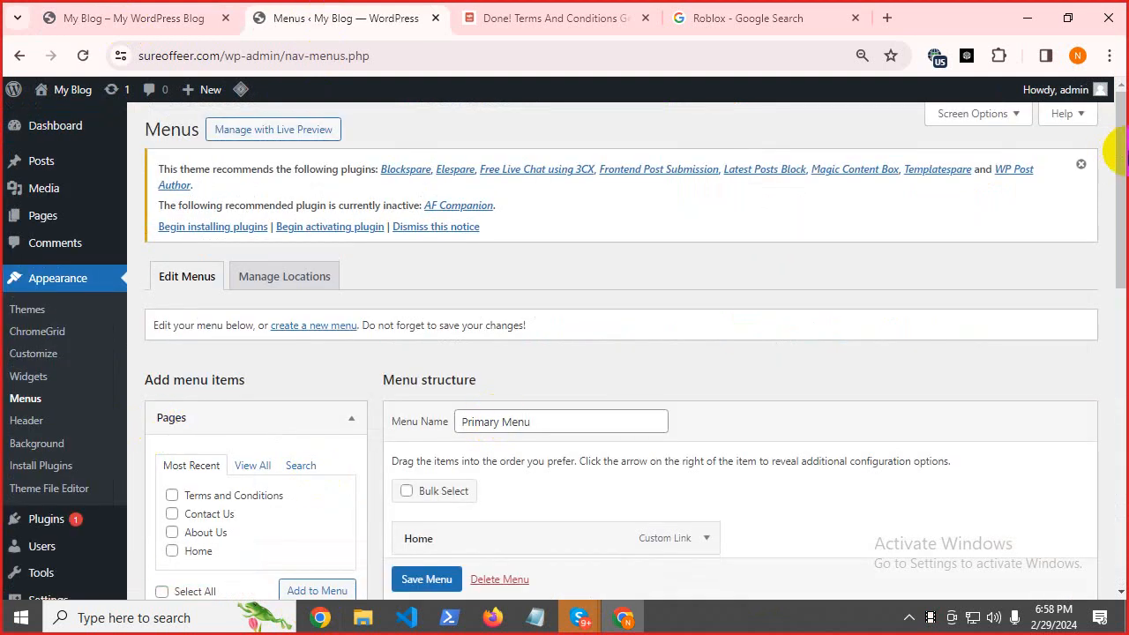
left_click_drag(1120, 155, 1123, 202)
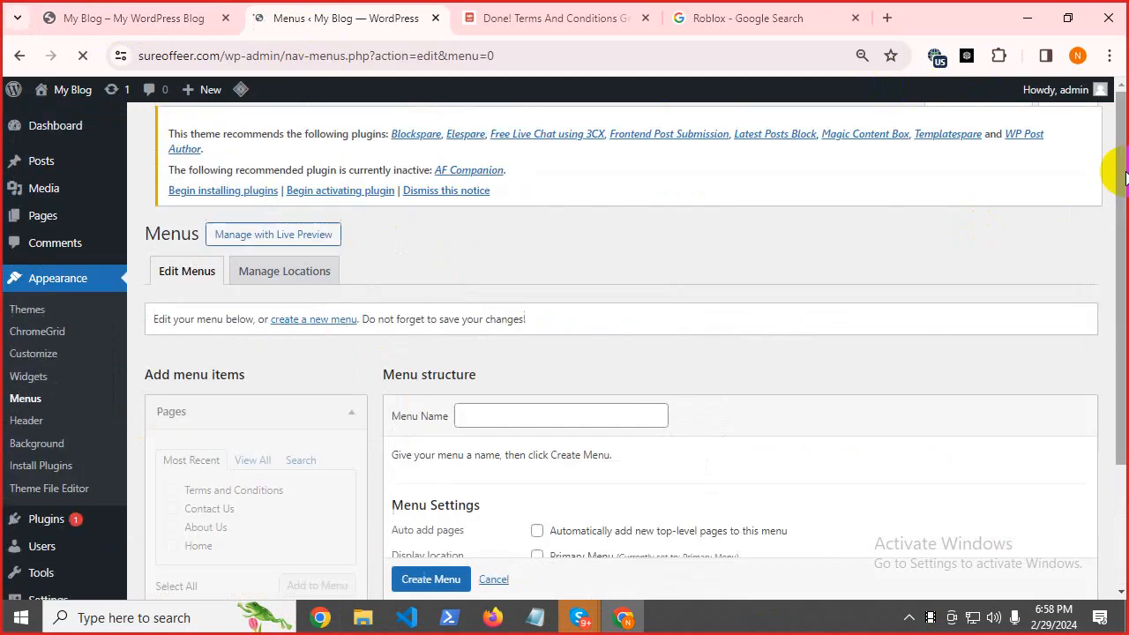
scroll(784, 280, "down", 3)
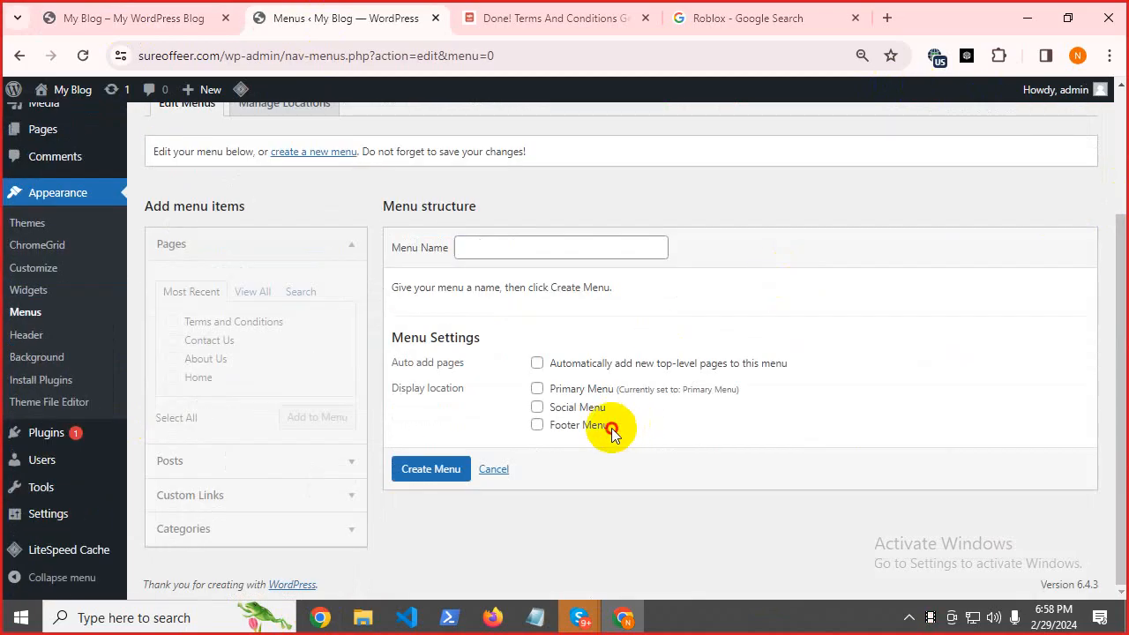
left_click_drag(613, 432, 539, 423)
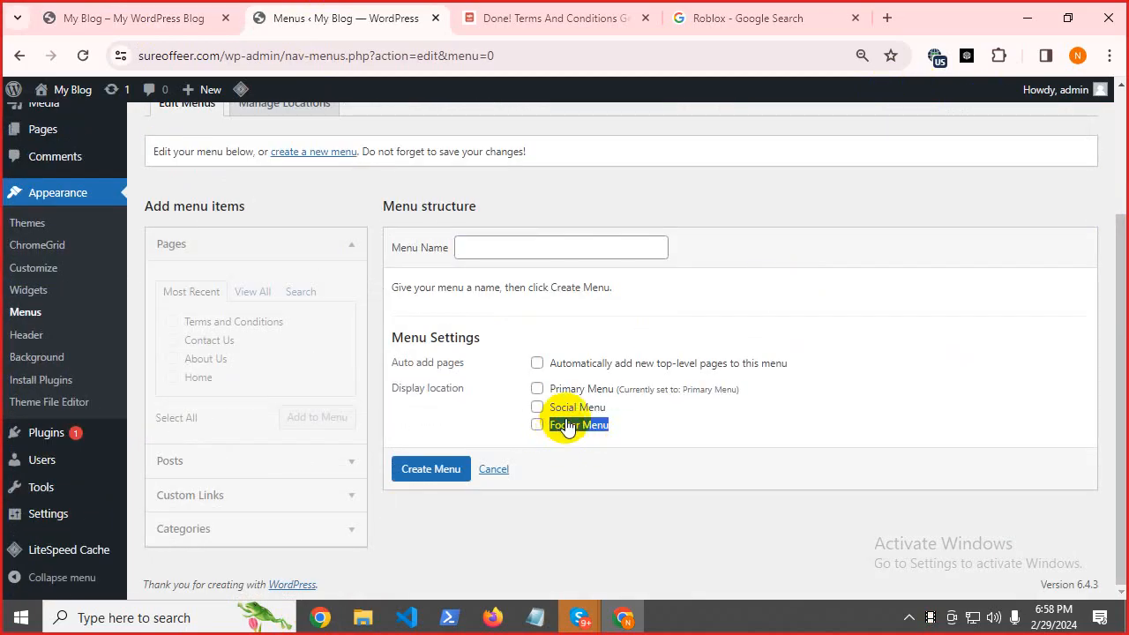
left_click(526, 246)
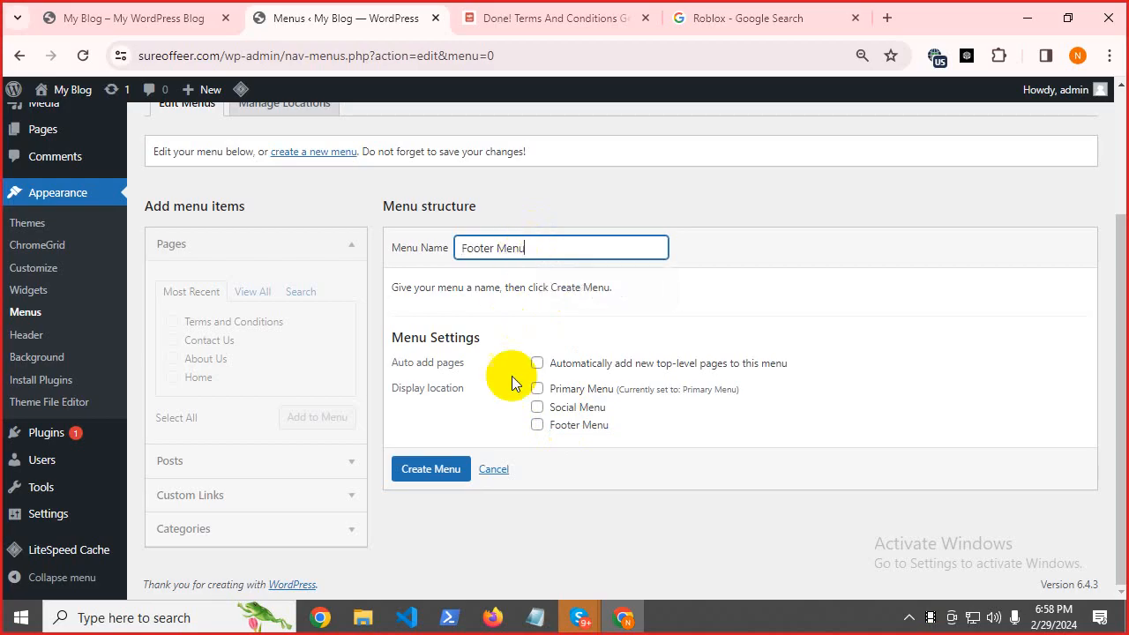
left_click(538, 425)
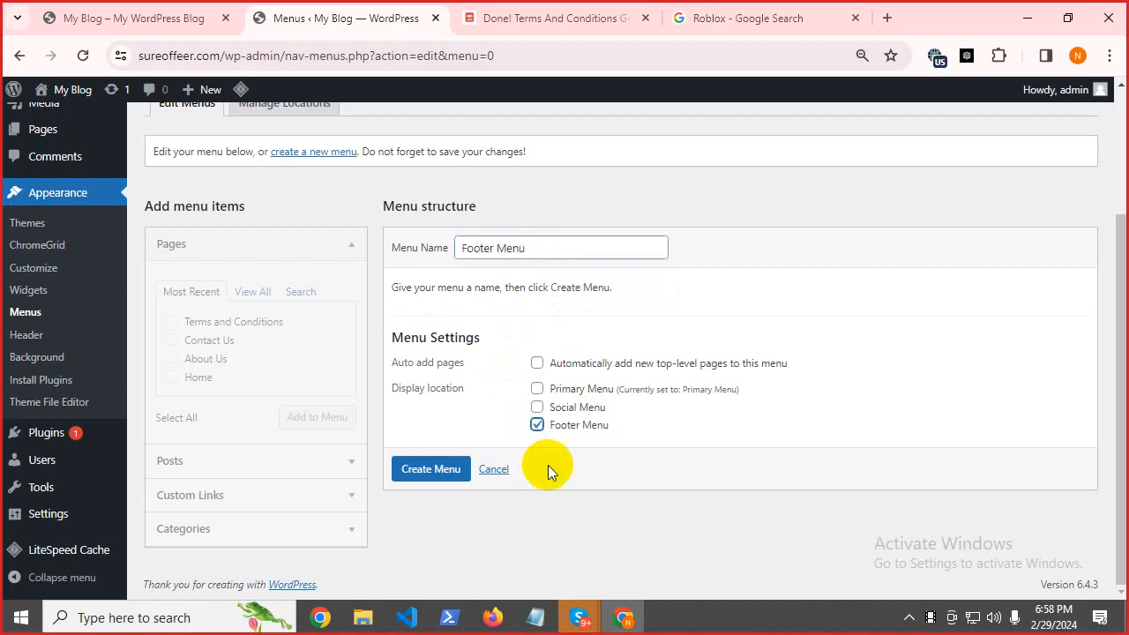
left_click(445, 472)
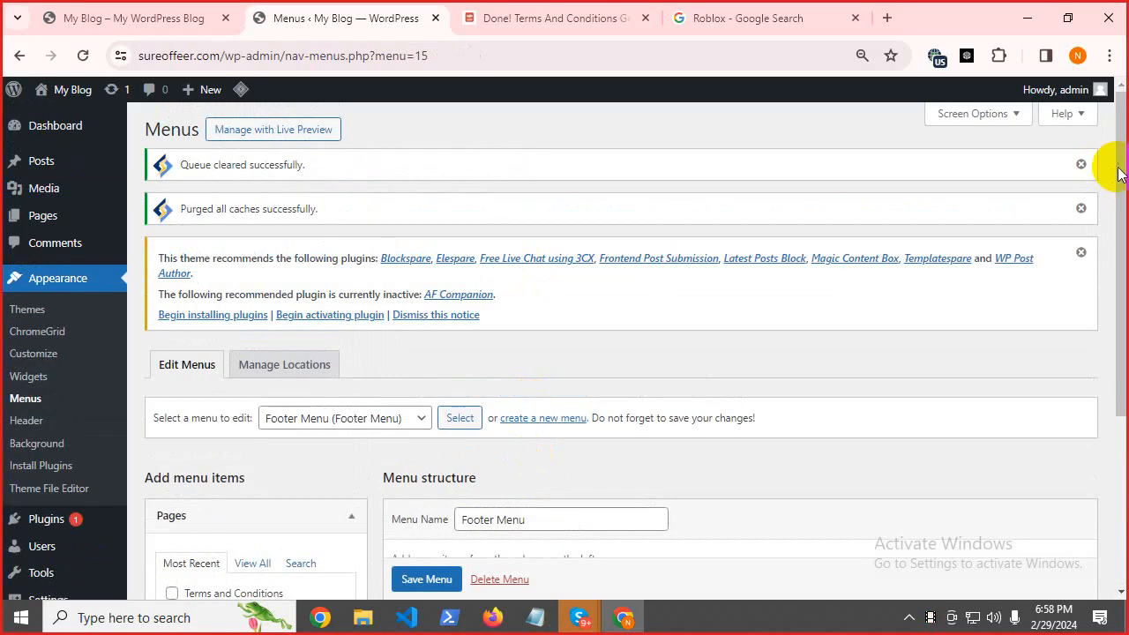
Add Privacy Policy, About Us, Contact Us and Terms and Conditions pages to Footer Menu and save it.
left_click_drag(1117, 164, 1066, 335)
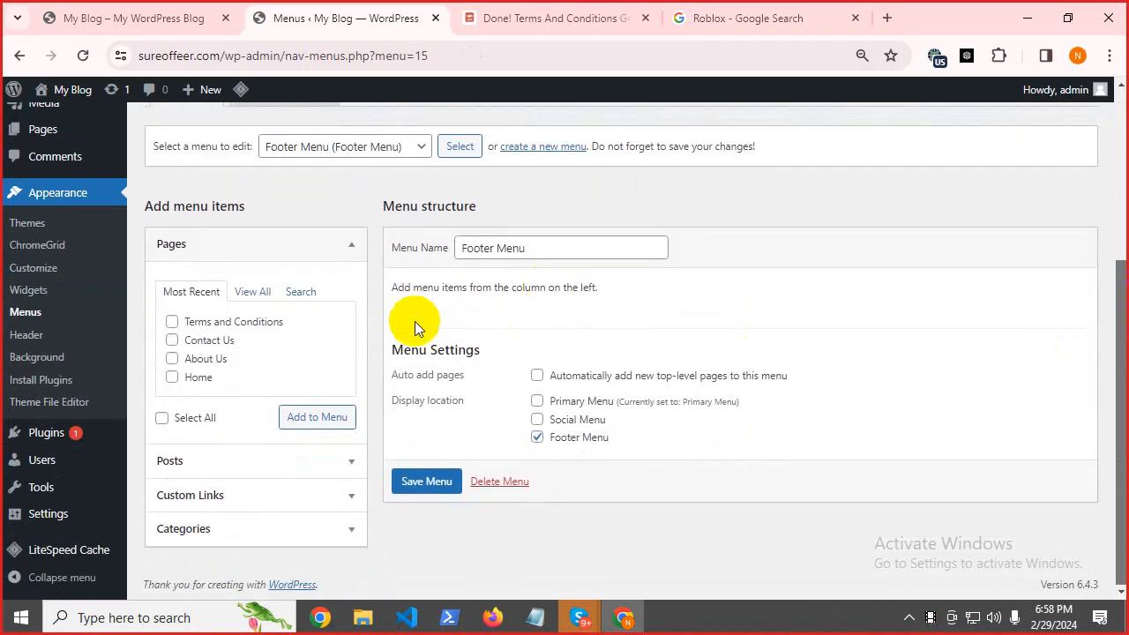
left_click(263, 295)
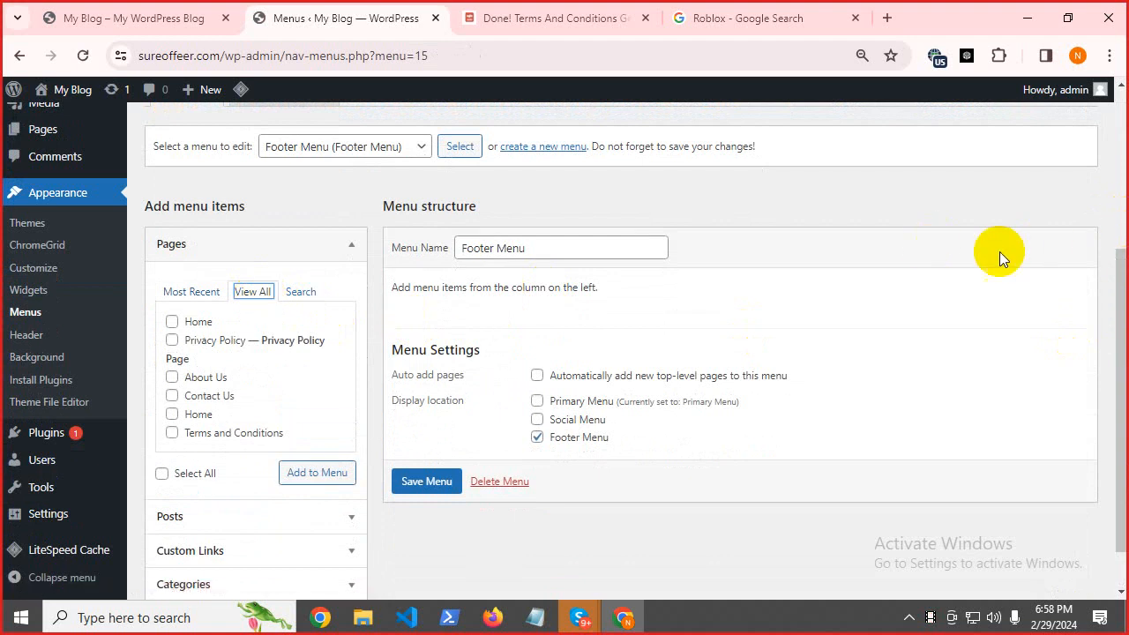
left_click(172, 342)
left_click(171, 378)
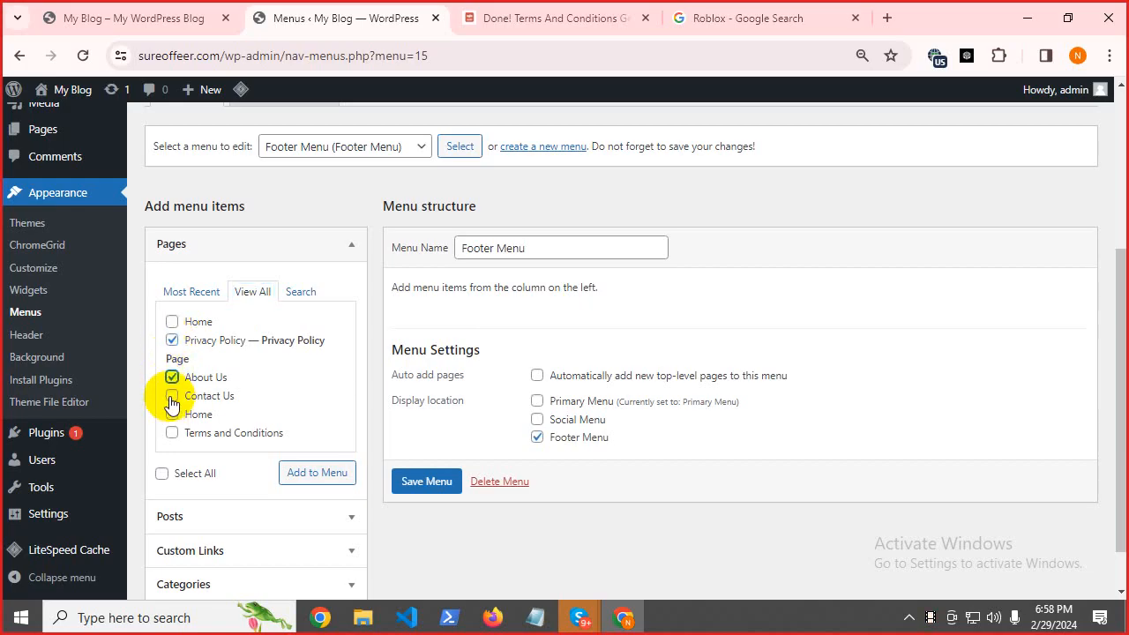
left_click(172, 396)
left_click(172, 414)
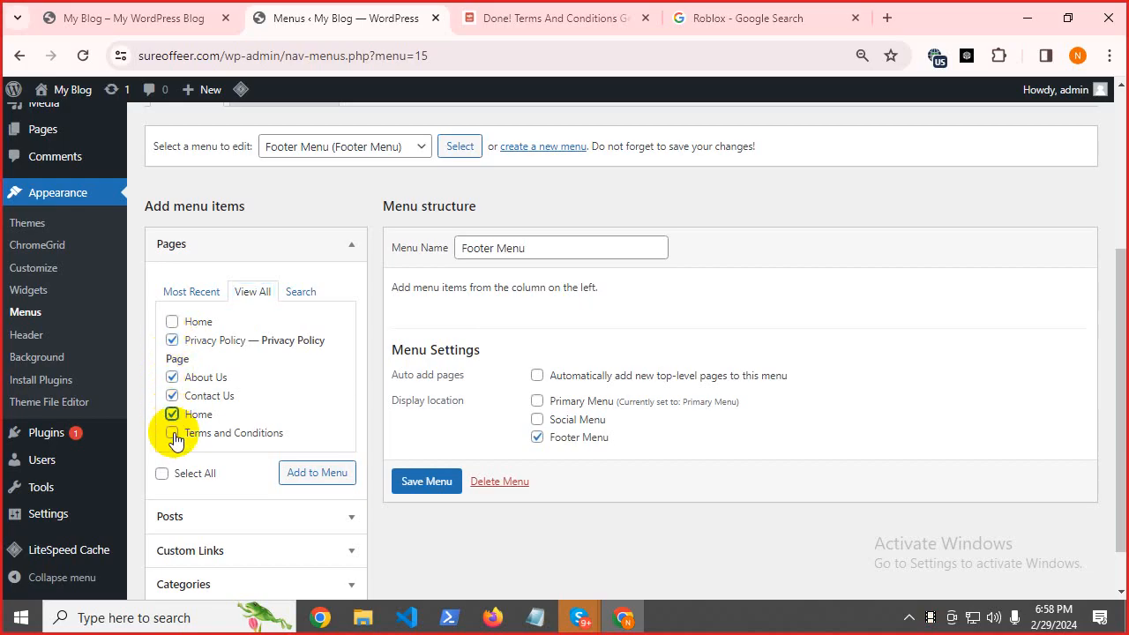
left_click(173, 420)
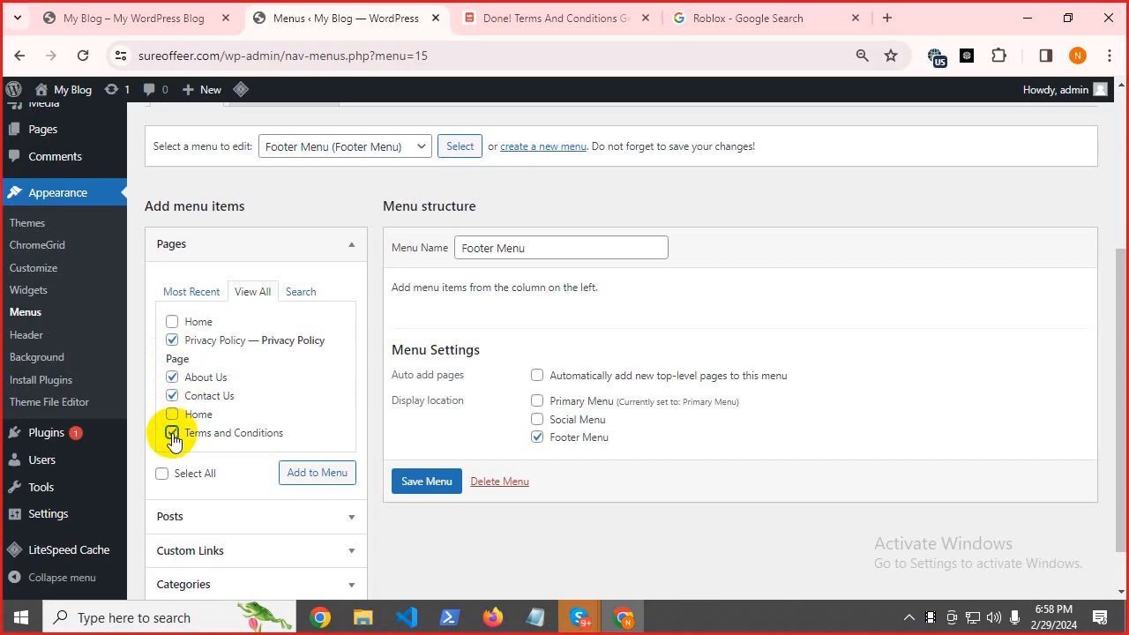
left_click(310, 473)
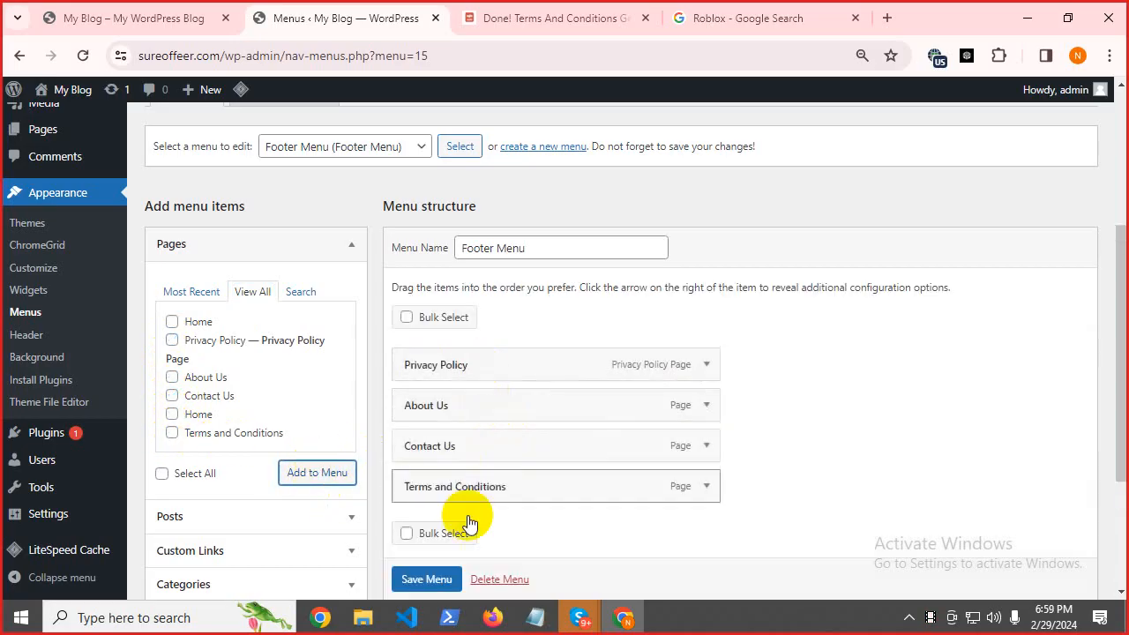
scroll(421, 577, "down", 1)
left_click(423, 579)
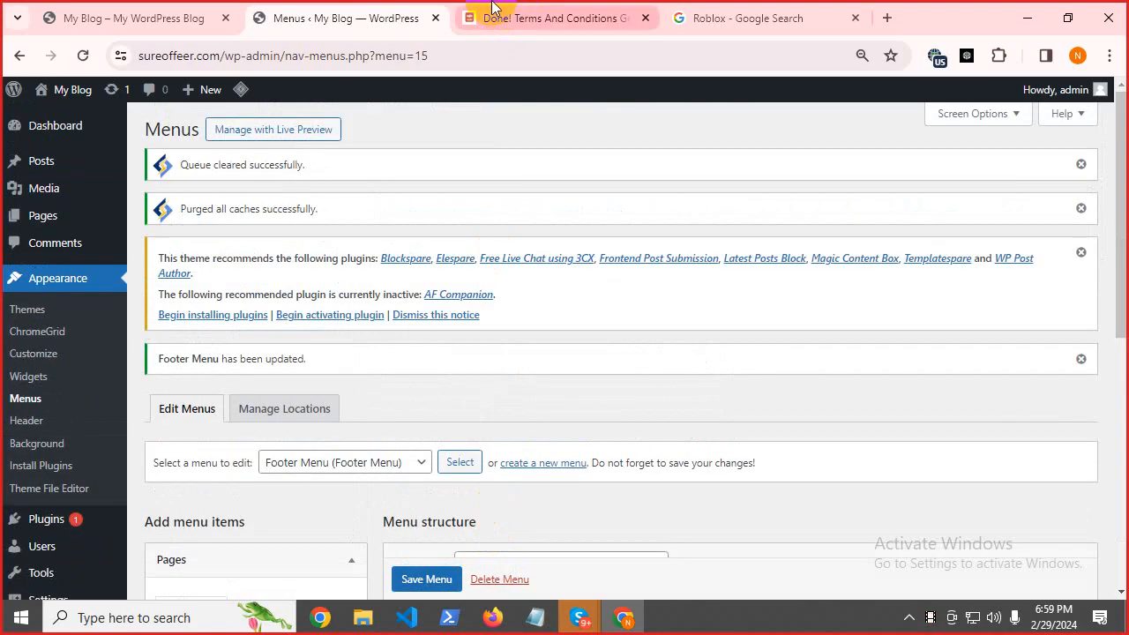
left_click(150, 11)
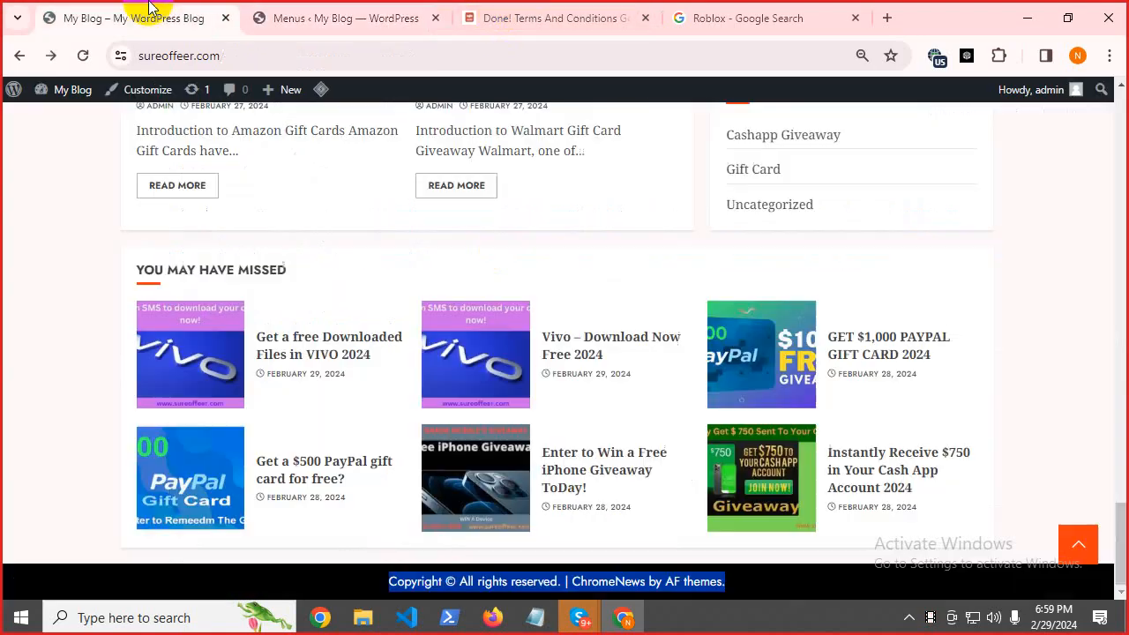
Reload the live blog and test the new Privacy Policy footer link.
left_click(83, 56)
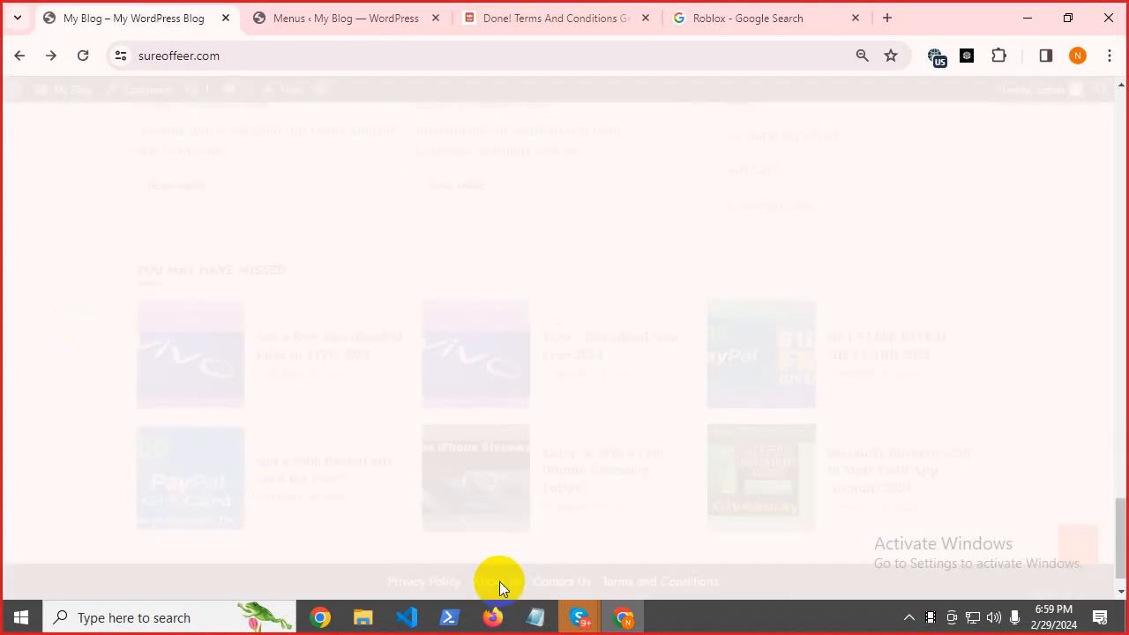
left_click_drag(383, 543, 461, 544)
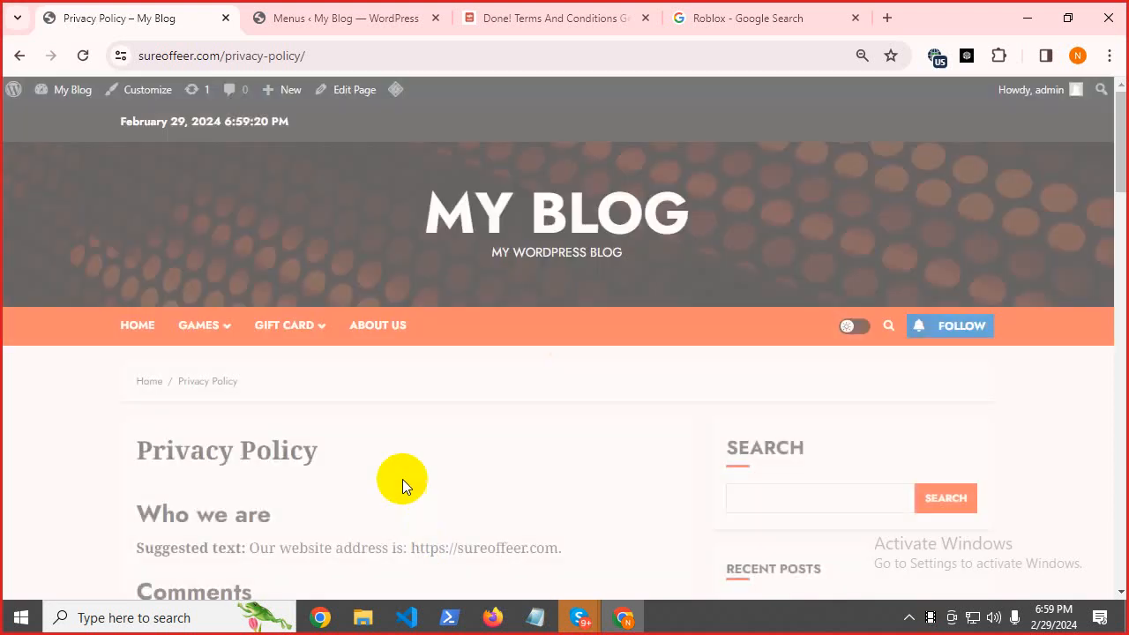
scroll(403, 479, "down", 10)
scroll(399, 411, "down", 4)
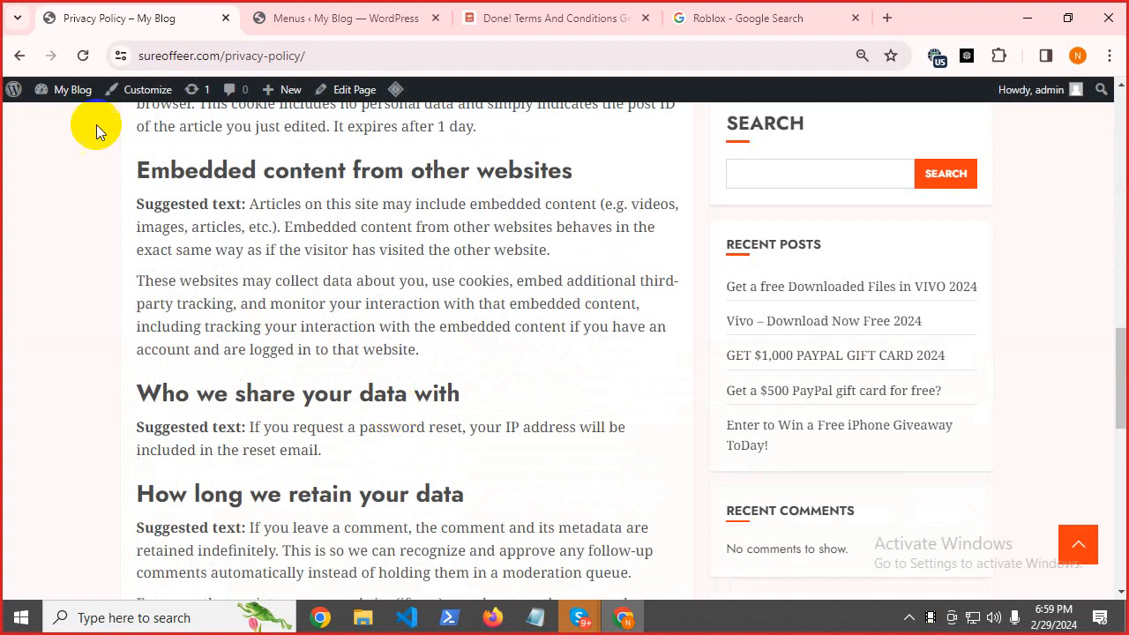
left_click(20, 55)
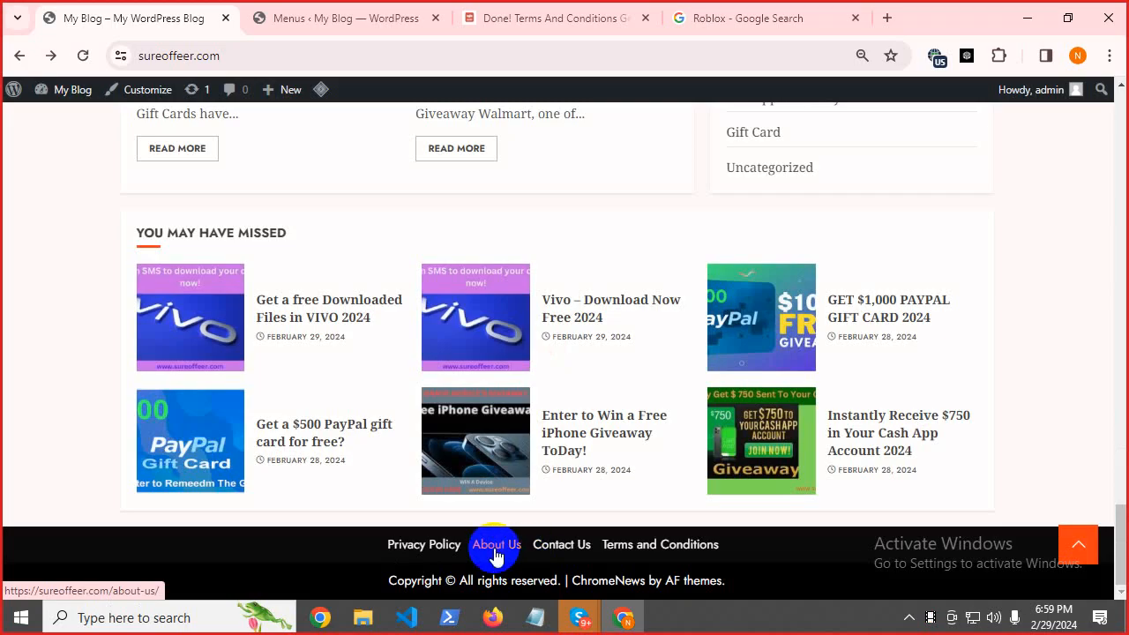
Test the About Us footer link, then return to the blog and bring up the notes.
left_click(494, 550)
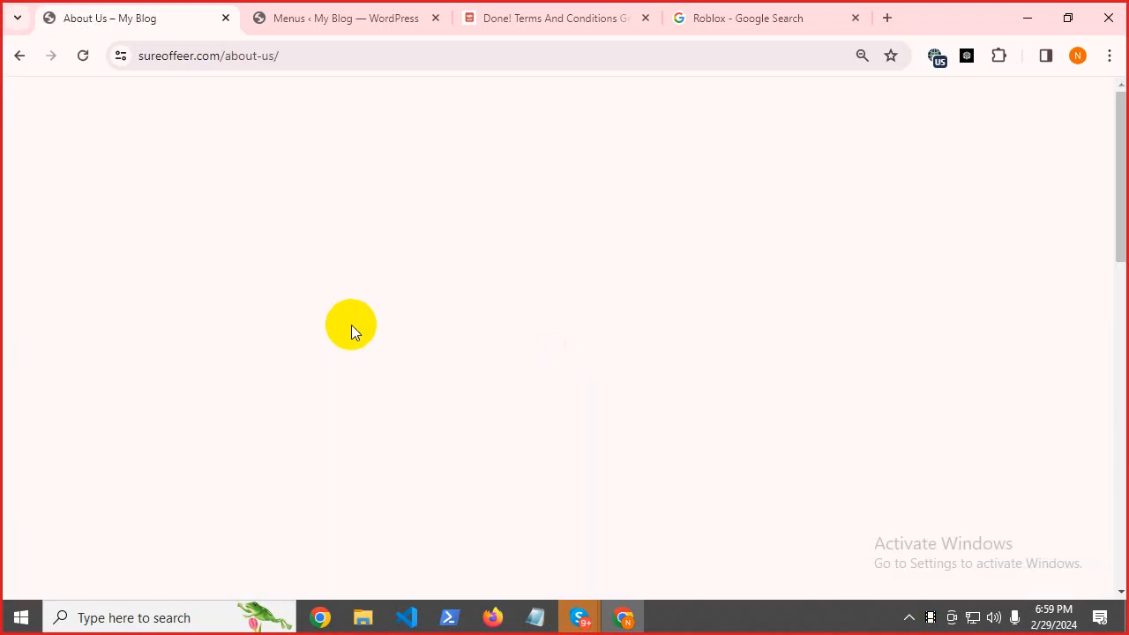
scroll(335, 353, "down", 4)
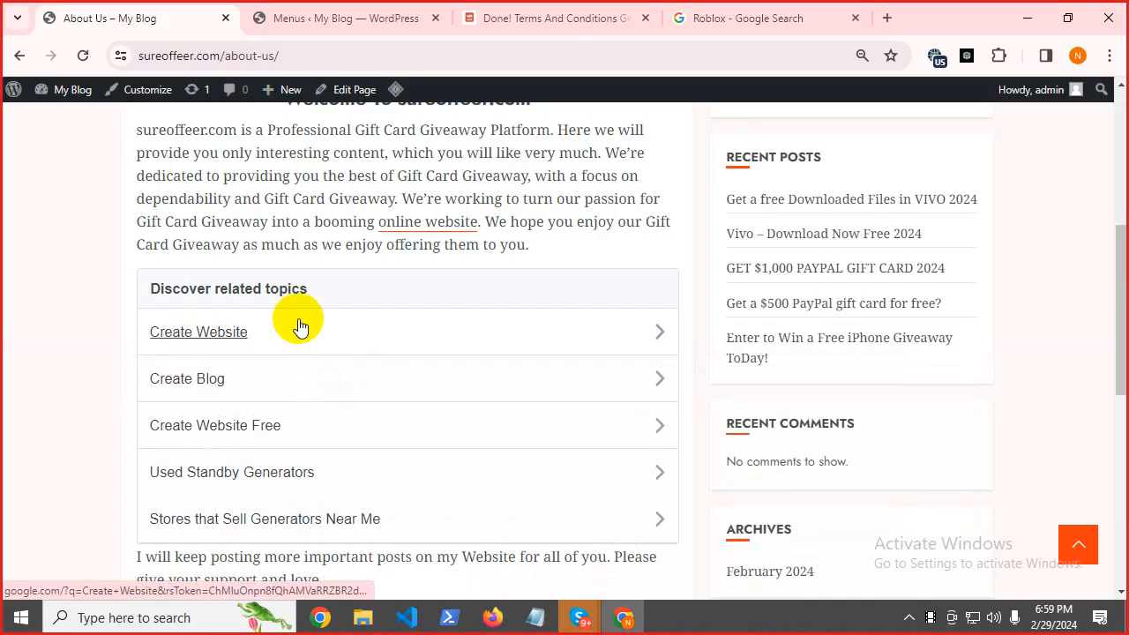
left_click(655, 338)
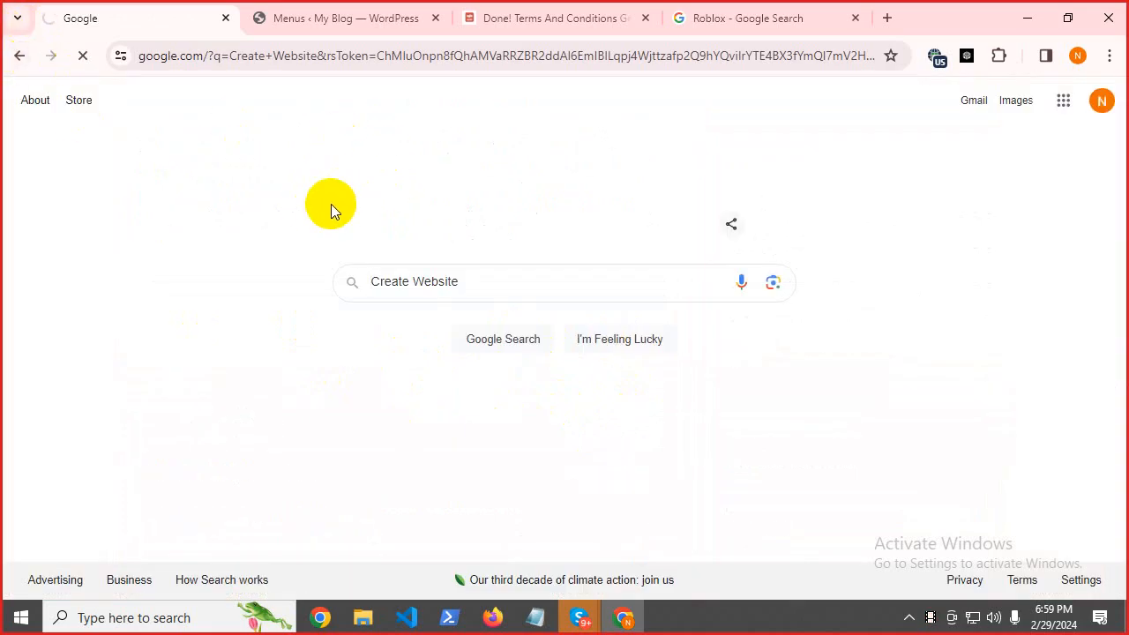
key("alt+Left")
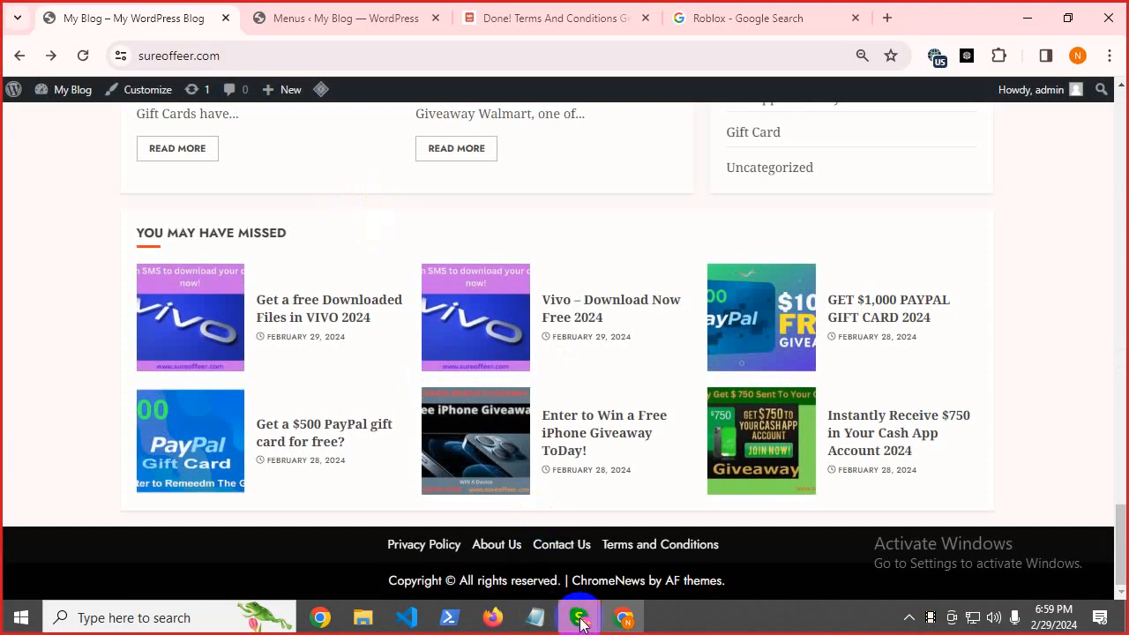
mouse_move(581, 622)
left_click(535, 618)
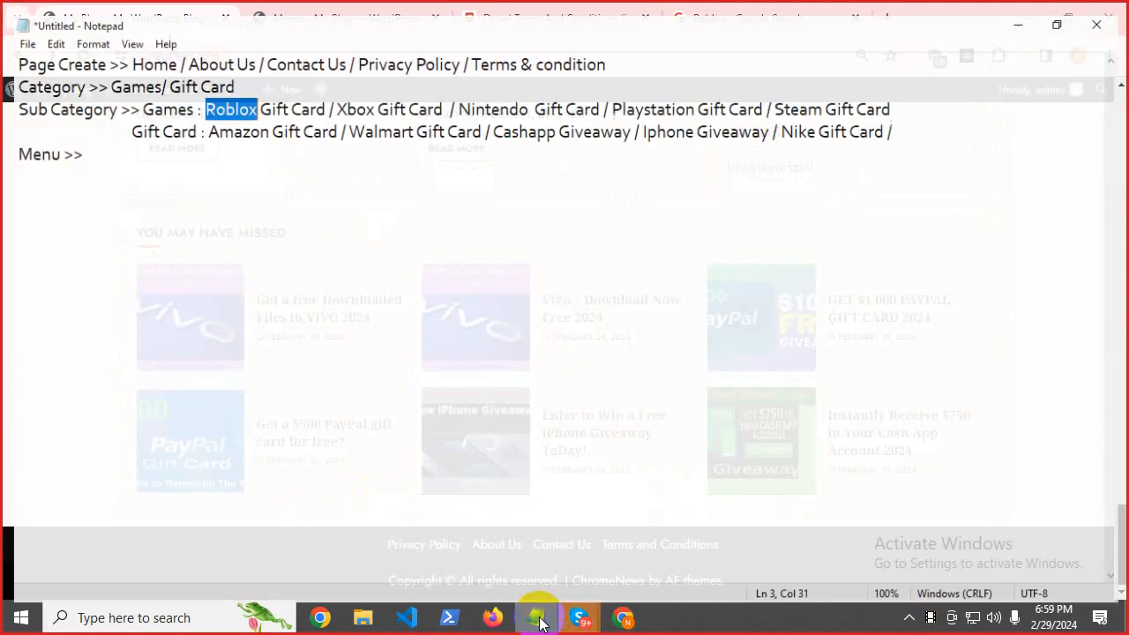
Back on the WordPress menus page, select the Primary Menu display location label.
left_click(78, 154)
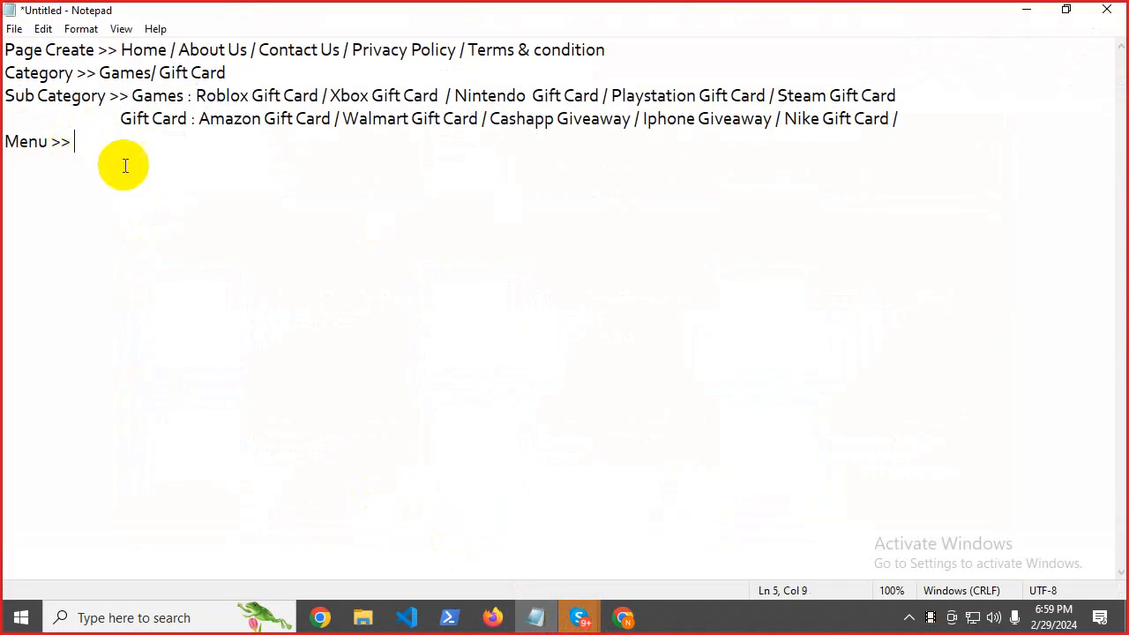
left_click(624, 617)
left_click(330, 10)
scroll(411, 457, "down", 5)
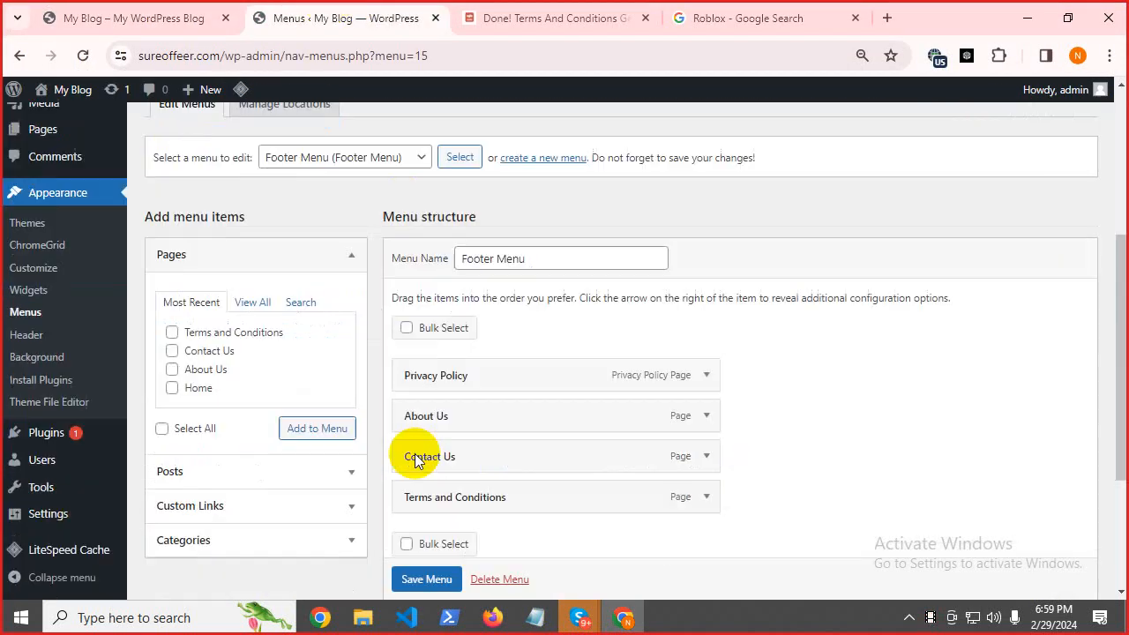
scroll(506, 461, "down", 2)
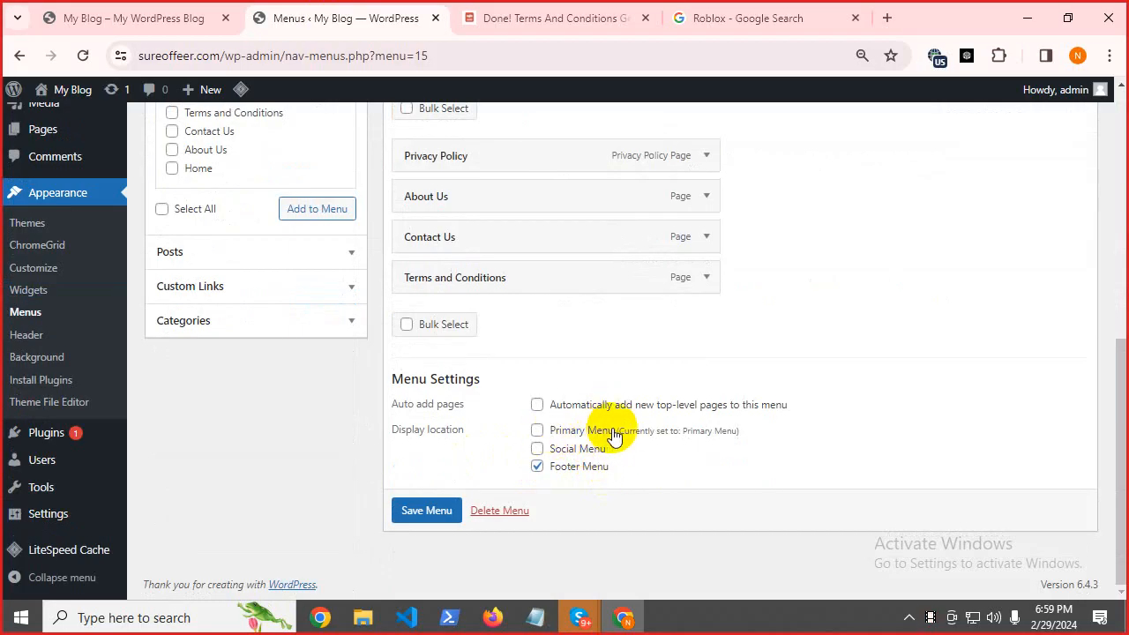
left_click_drag(618, 433, 546, 429)
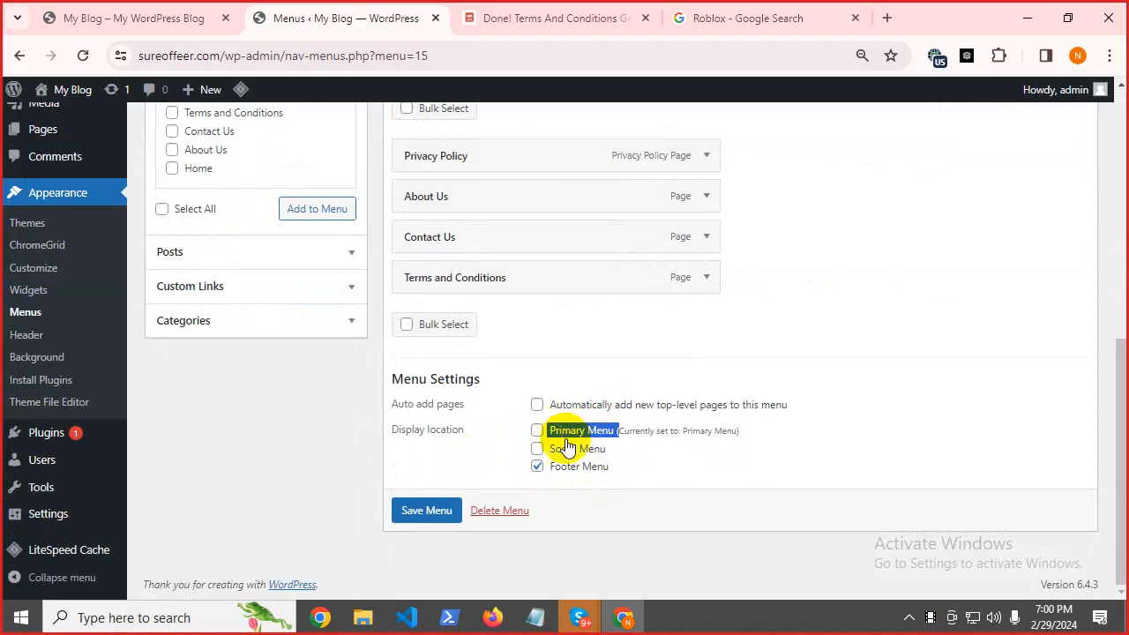
Complete the notes' line as 'Menu >> Primary Menu / Footer Menu' and minimize Notepad.
left_click(535, 617)
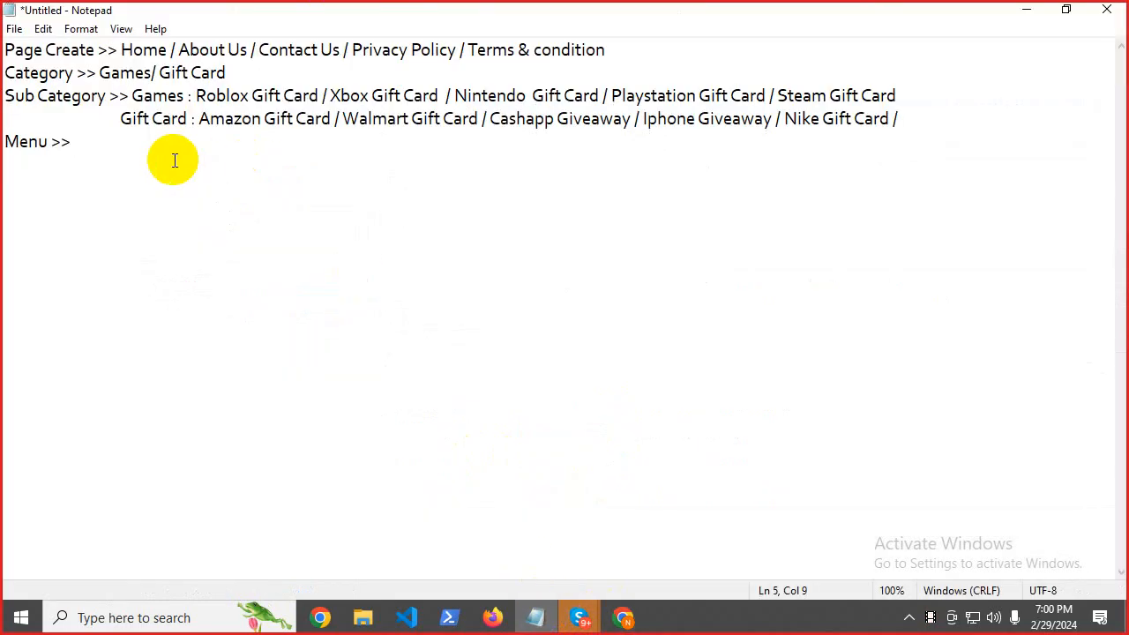
type("Primary Menu (")
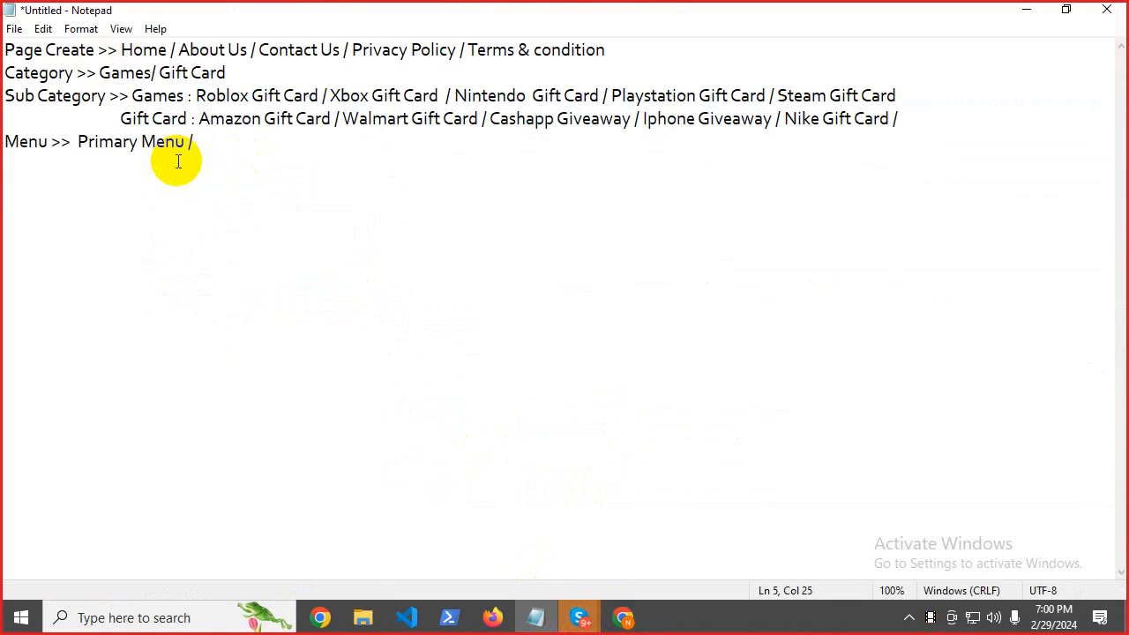
left_click(1021, 9)
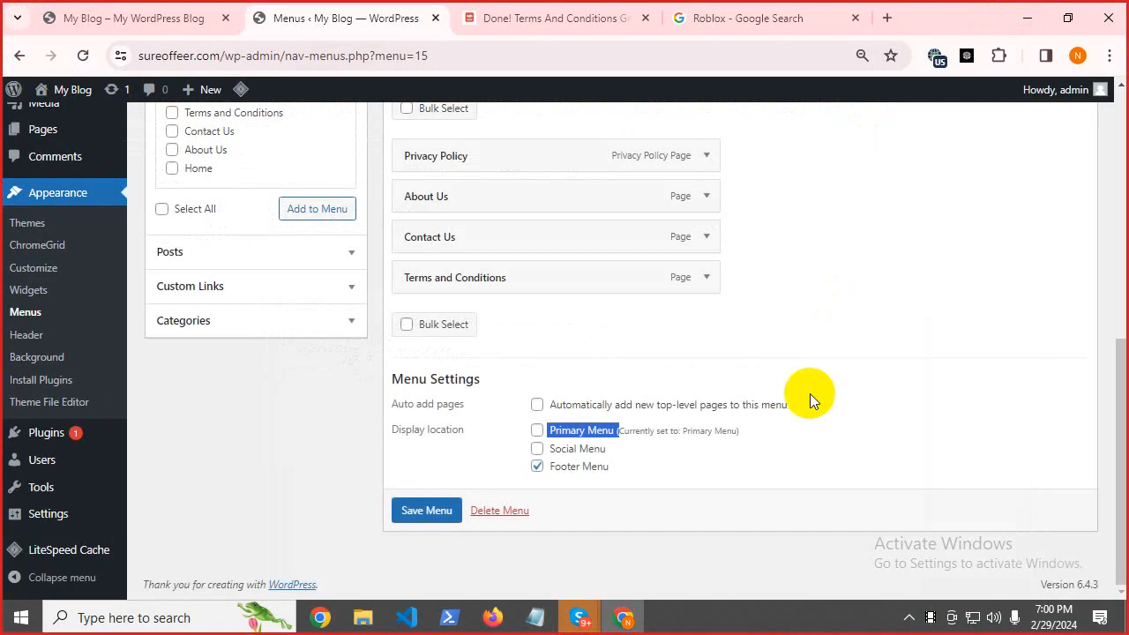
left_click_drag(614, 476, 554, 472)
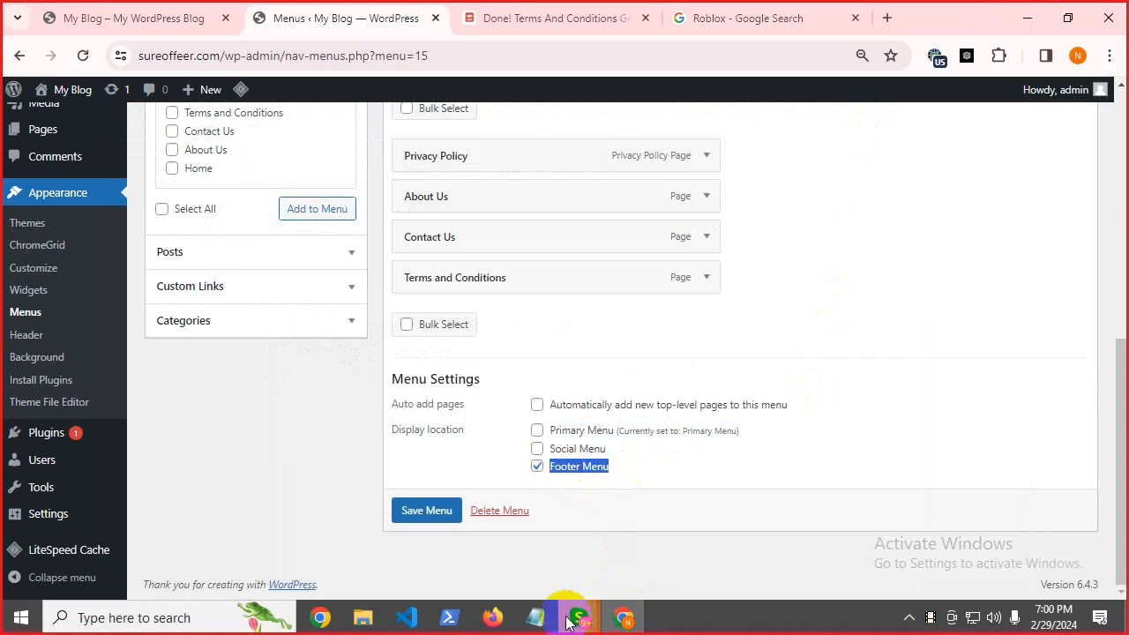
left_click(535, 617)
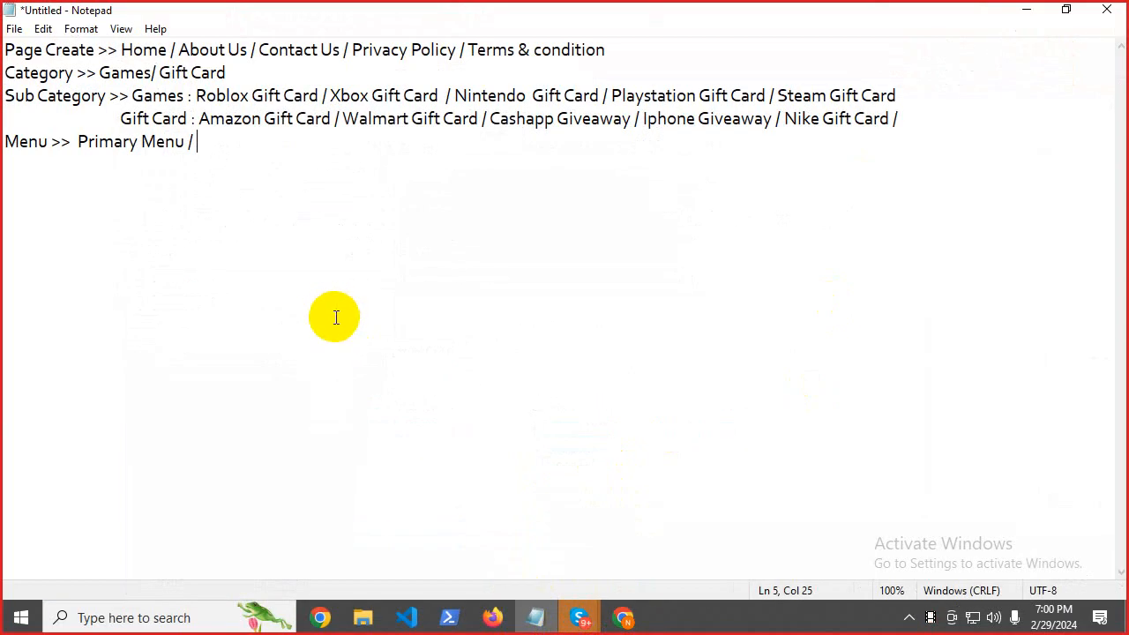
type("Footer Menu")
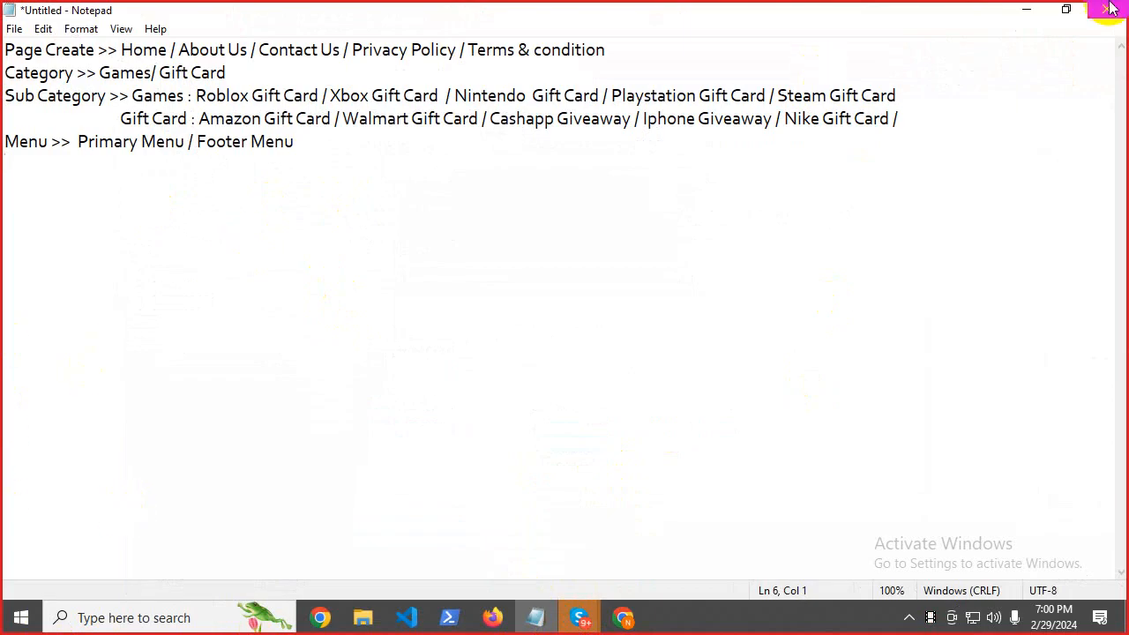
left_click(1027, 10)
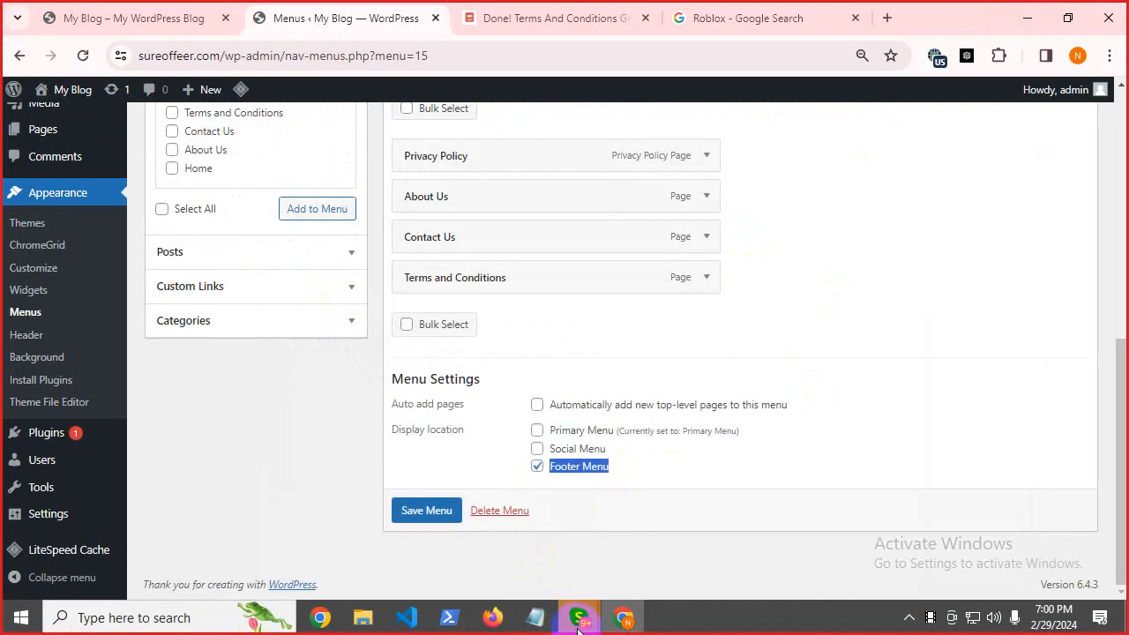
mouse_move(580, 626)
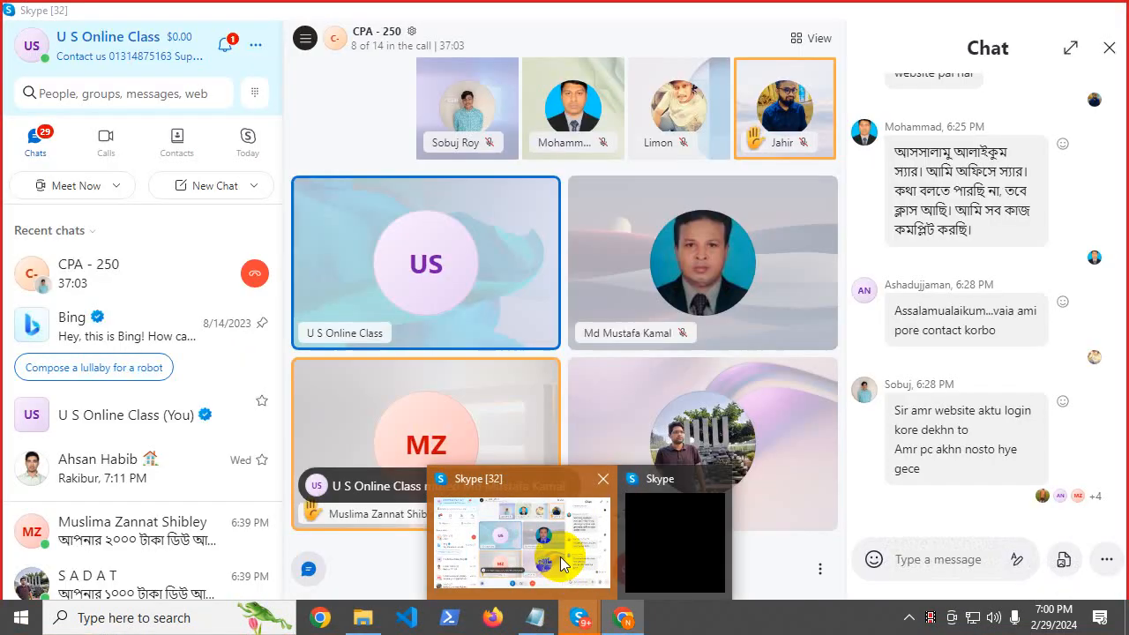
left_click(560, 556)
left_click(378, 45)
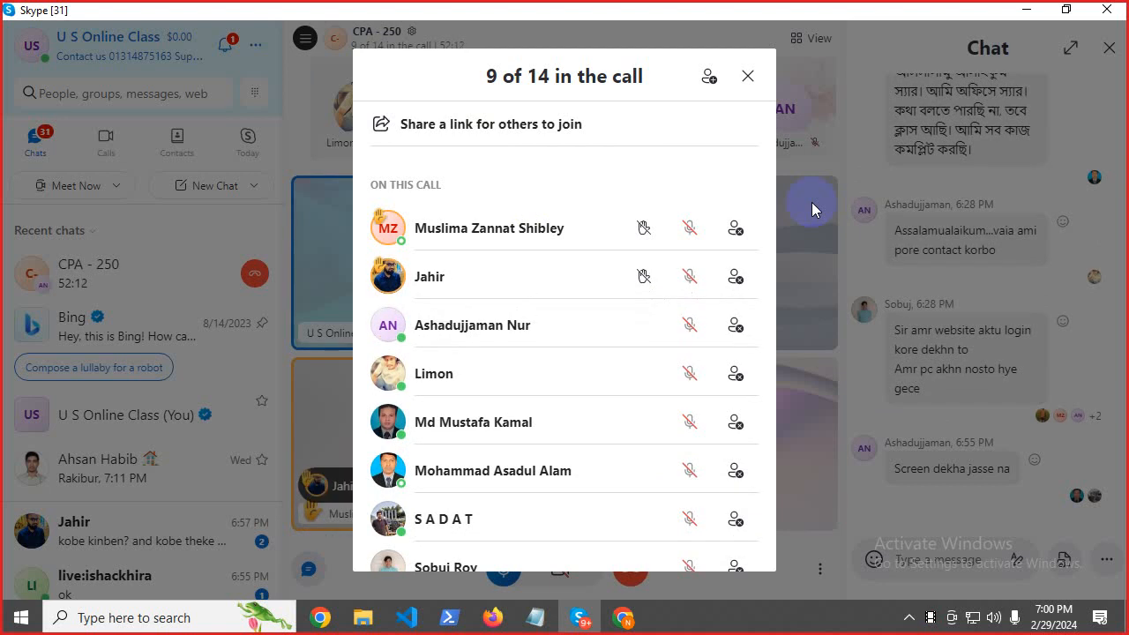
left_click(746, 75)
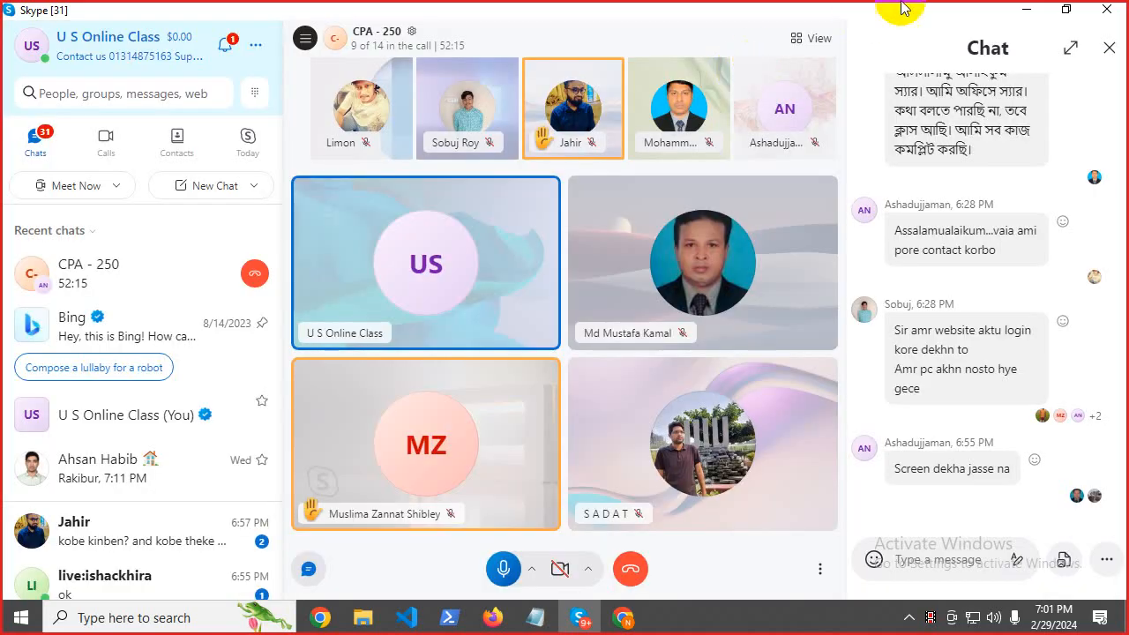
left_click(1023, 9)
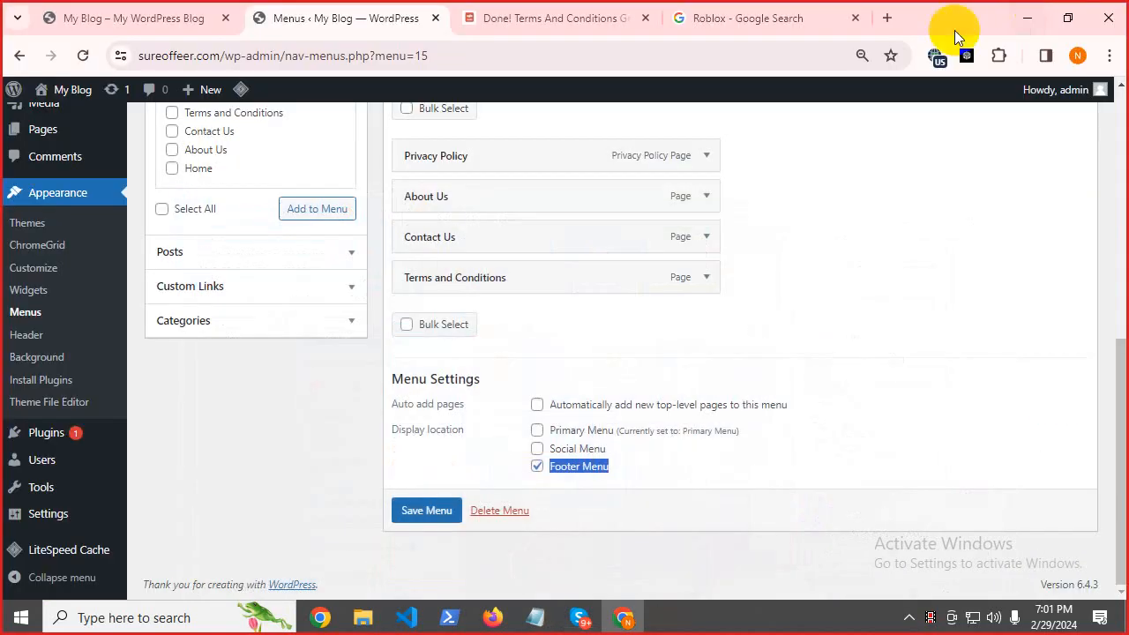
Add a 'Thems Customize' line below the Menu line in the notes, then minimize Notepad.
left_click(536, 618)
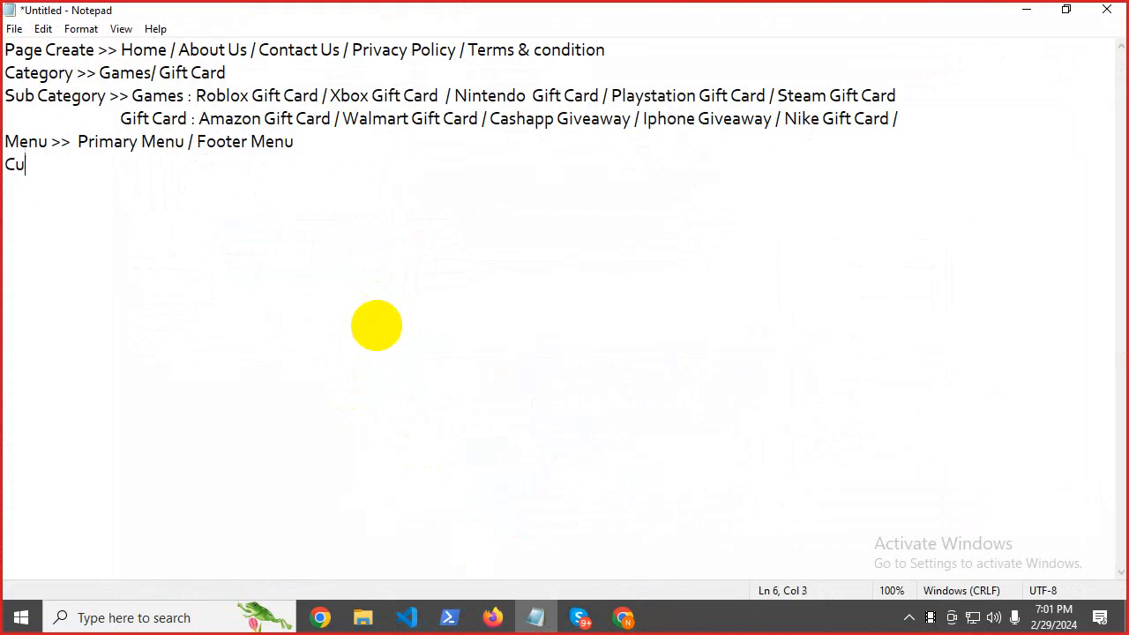
type("stomize")
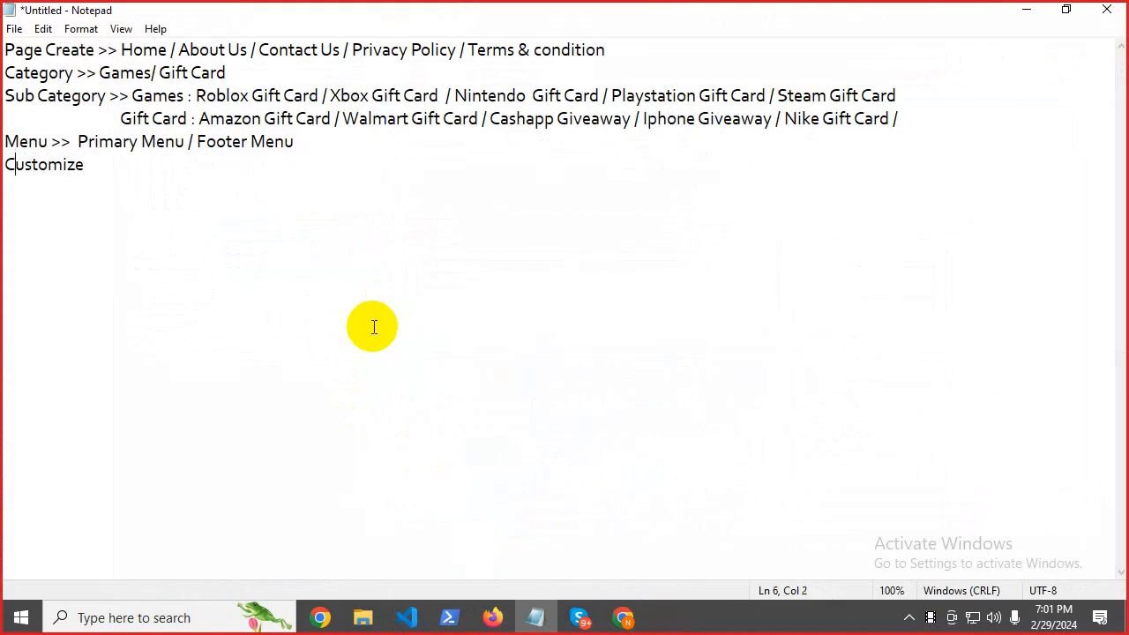
type("T")
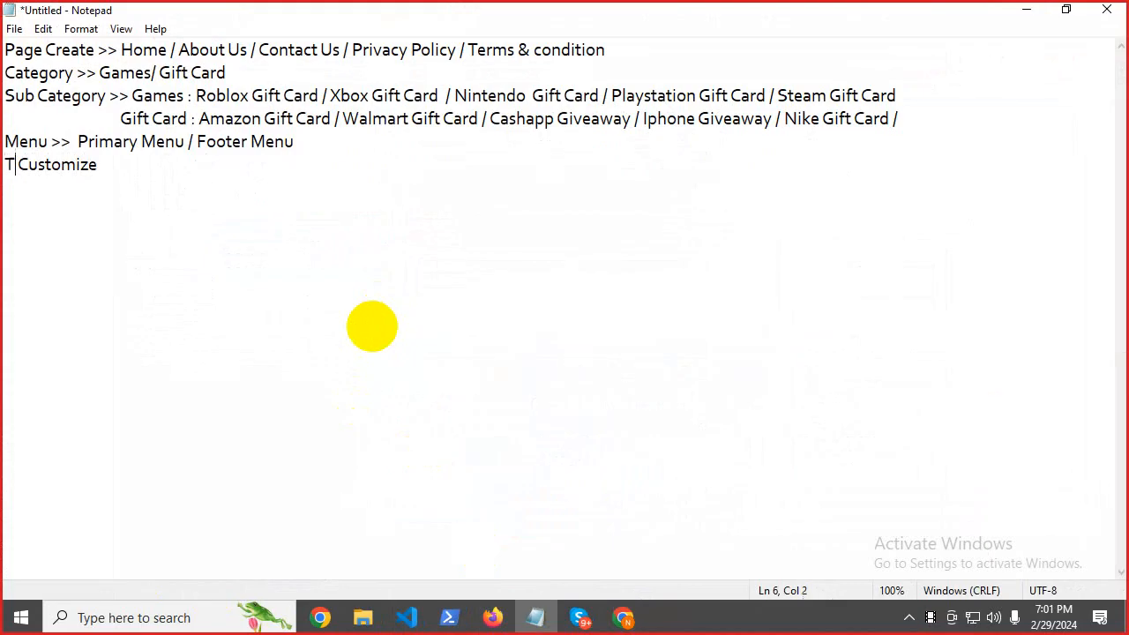
type("hems")
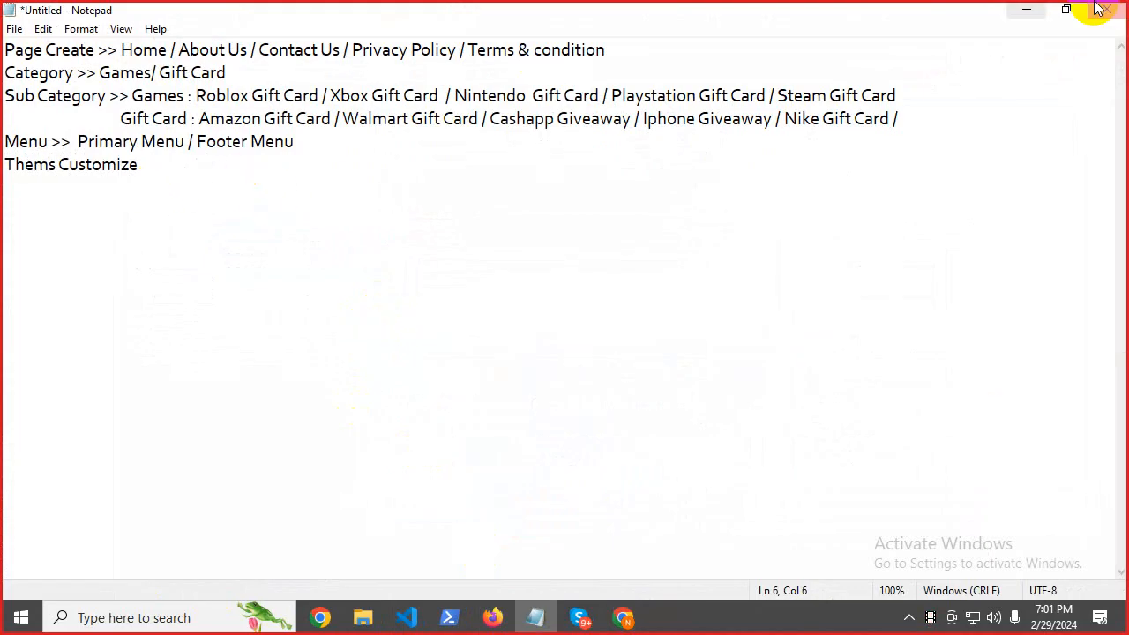
left_click(1026, 10)
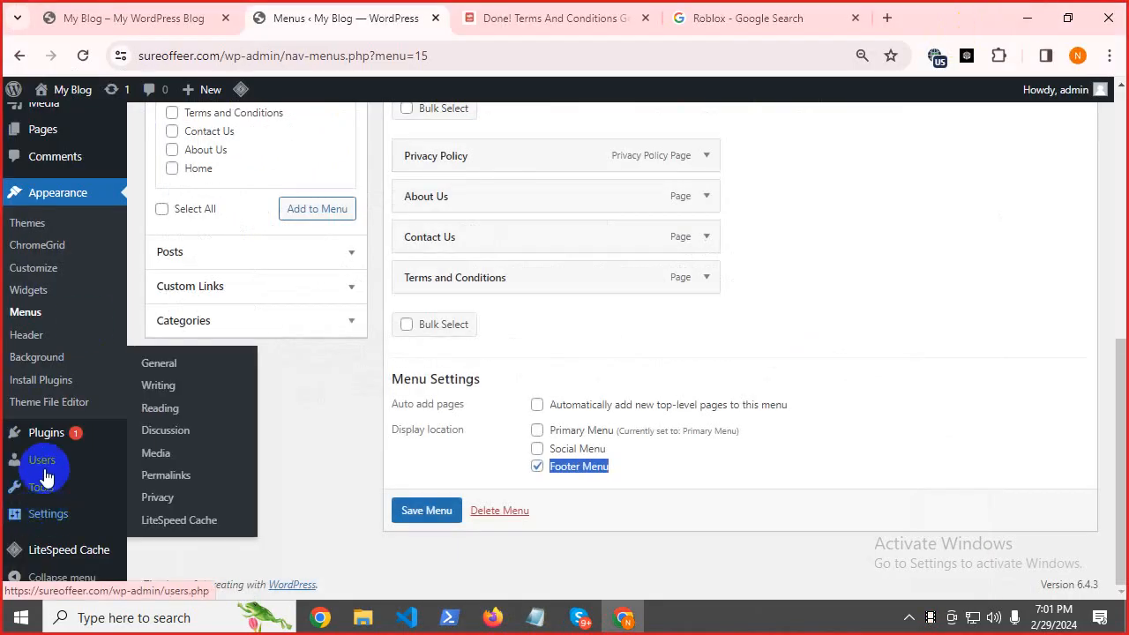
Open Appearance > Themes and copy the word 'Themes' from the page heading.
mouse_move(48, 517)
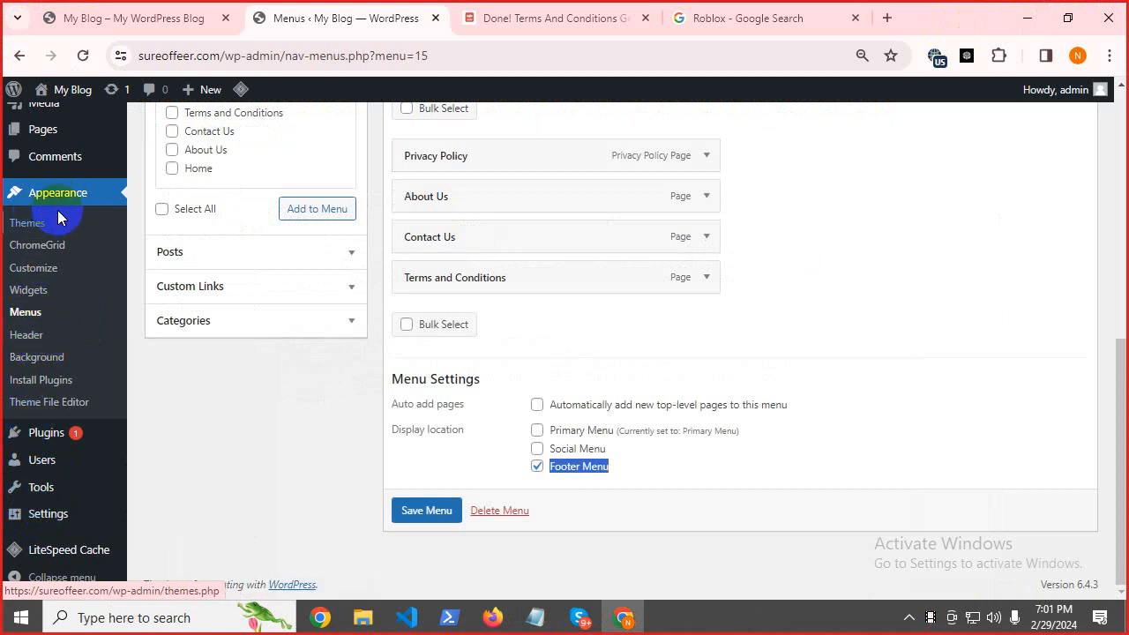
left_click(15, 226)
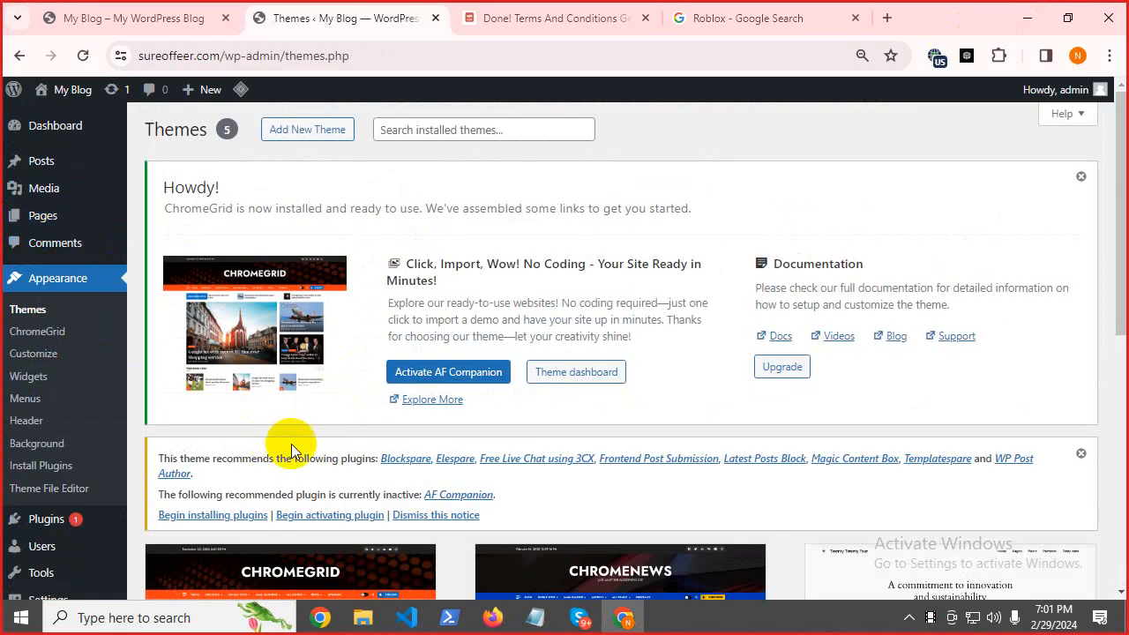
scroll(252, 541, "down", 5)
scroll(247, 534, "up", 5)
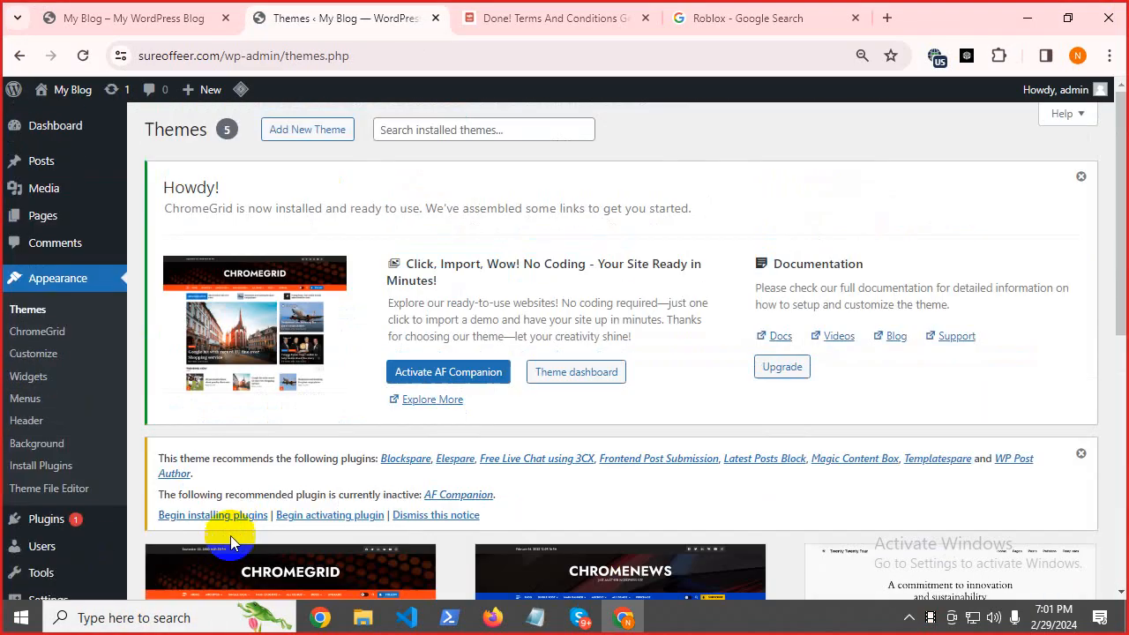
double_click(159, 130)
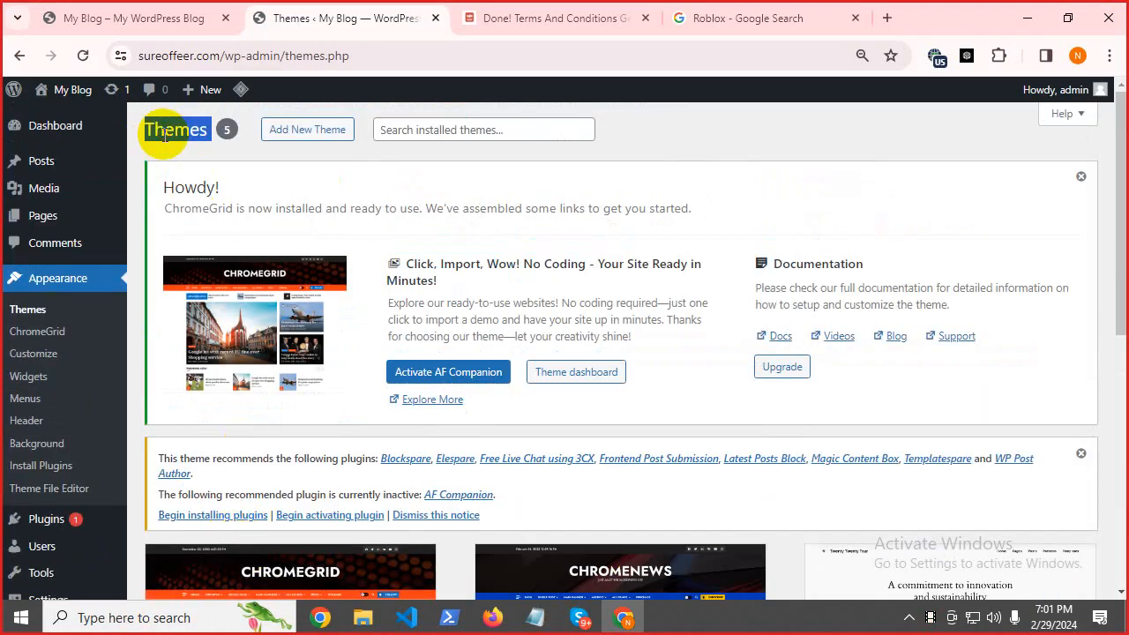
right_click(162, 138)
left_click(219, 155)
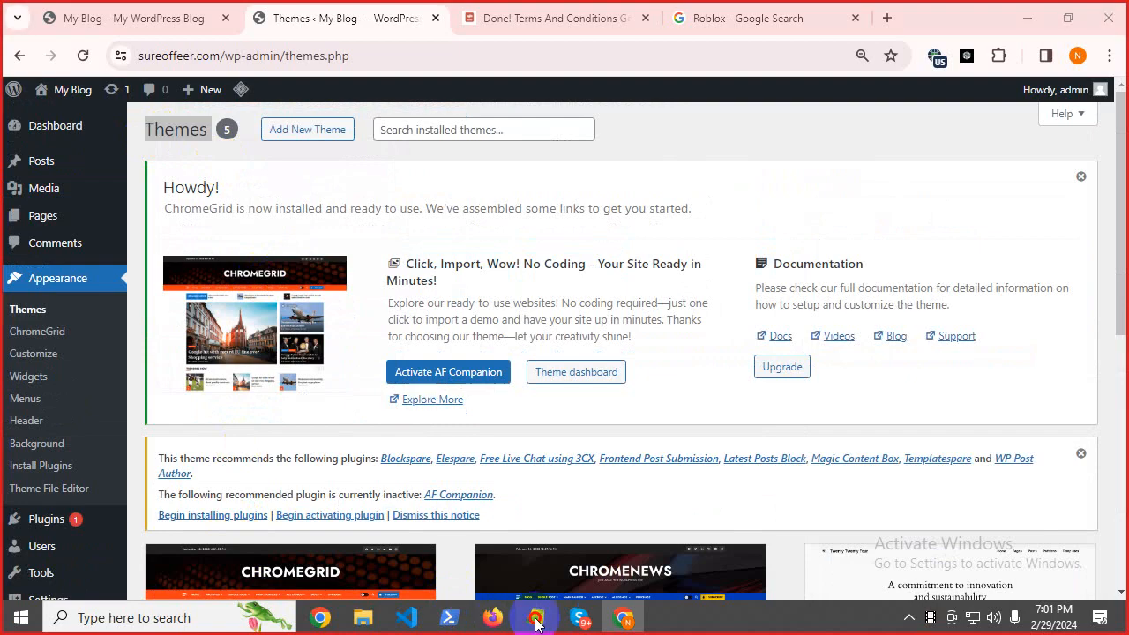
Correct 'Thems' to 'Themes' on line 6 of the notes.
left_click(534, 617)
double_click(29, 167)
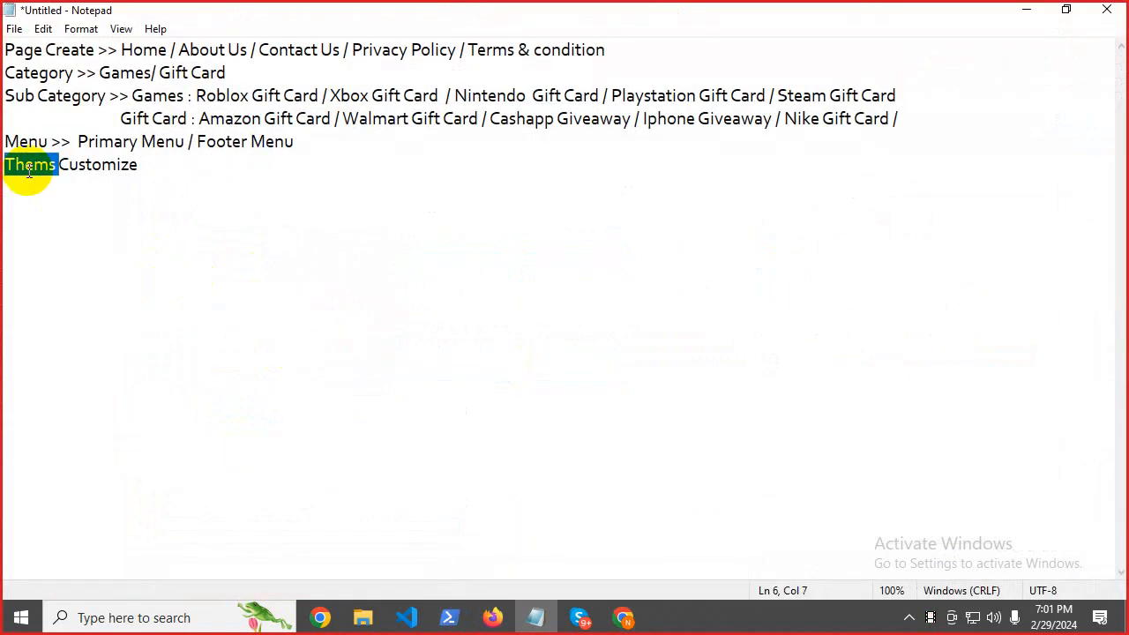
key("ctrl+v")
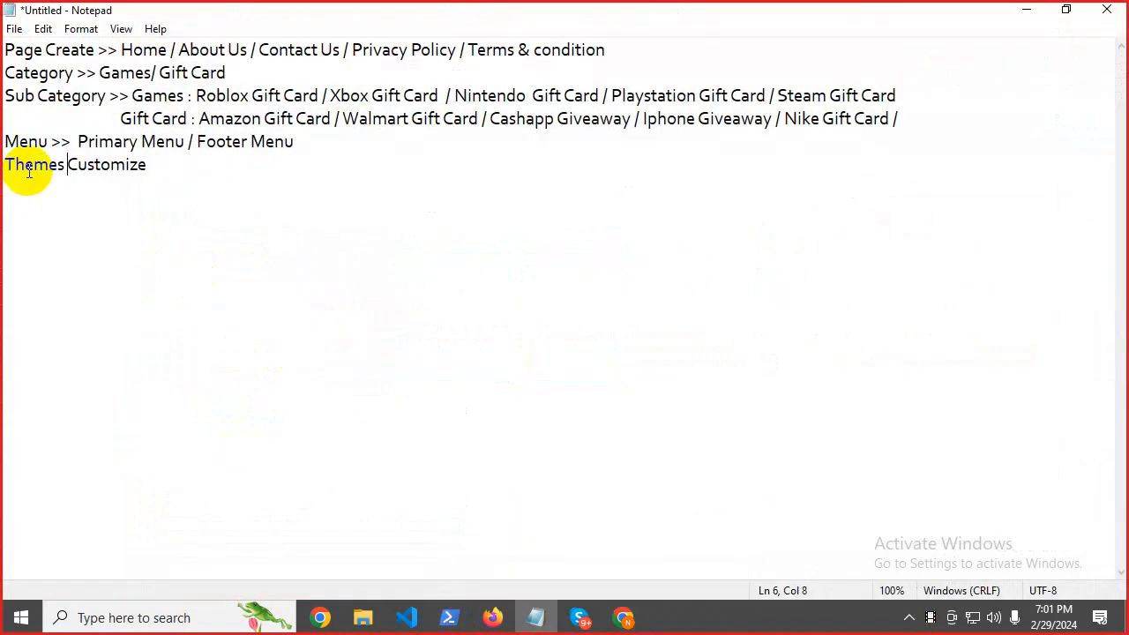
left_click(208, 169)
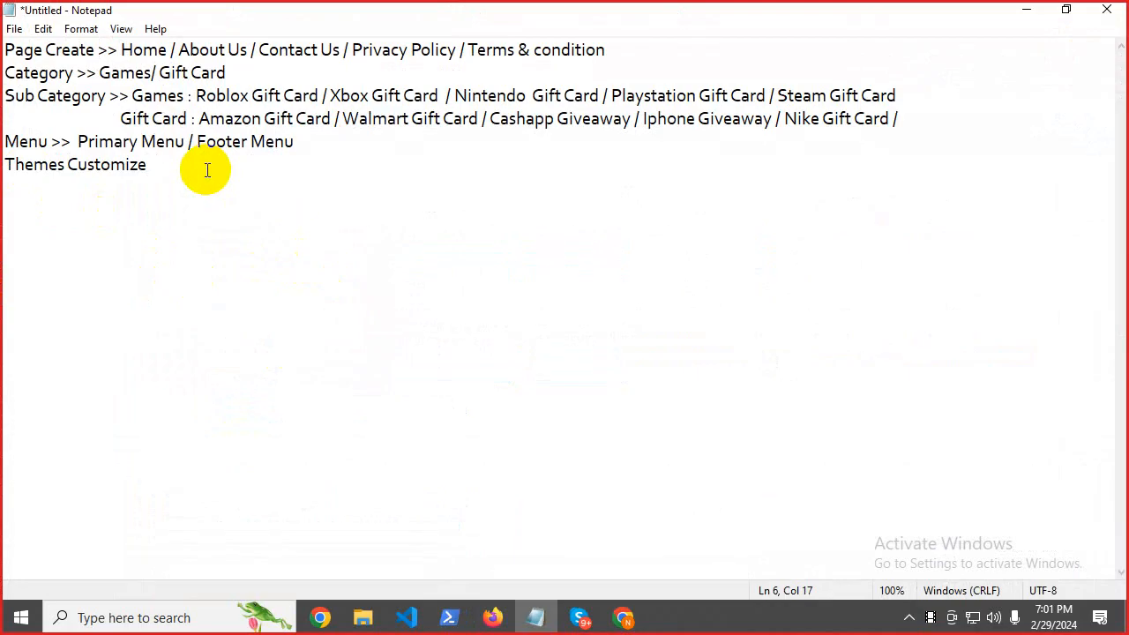
Leave Notepad and launch the Customizer from the ChromeGrid theme card on the Themes page.
left_click(1023, 10)
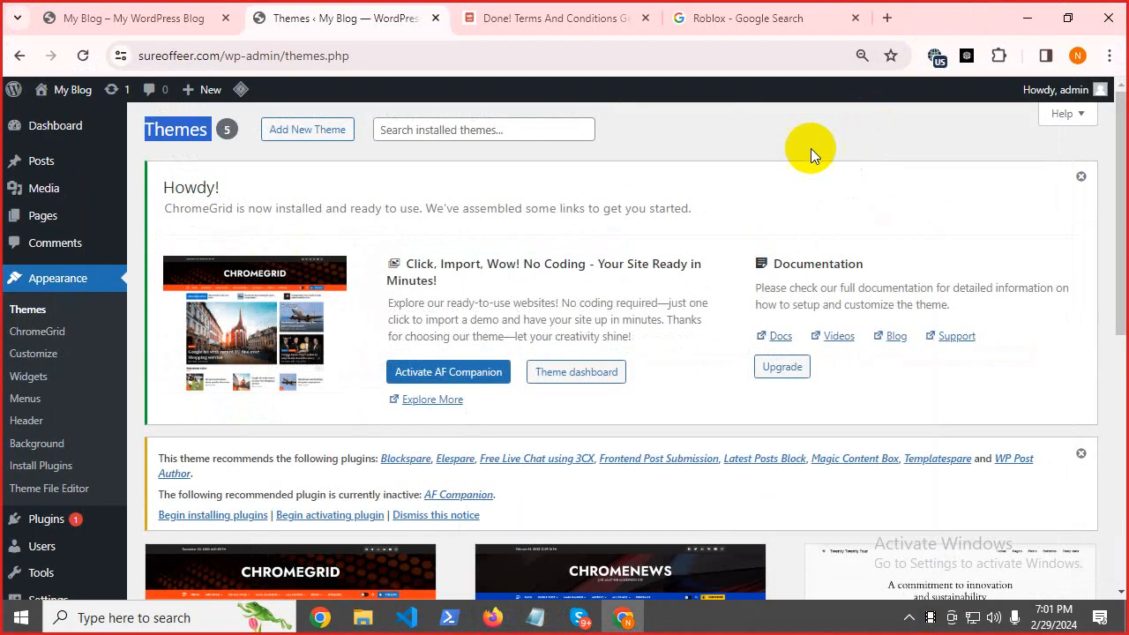
scroll(335, 264, "down", 5)
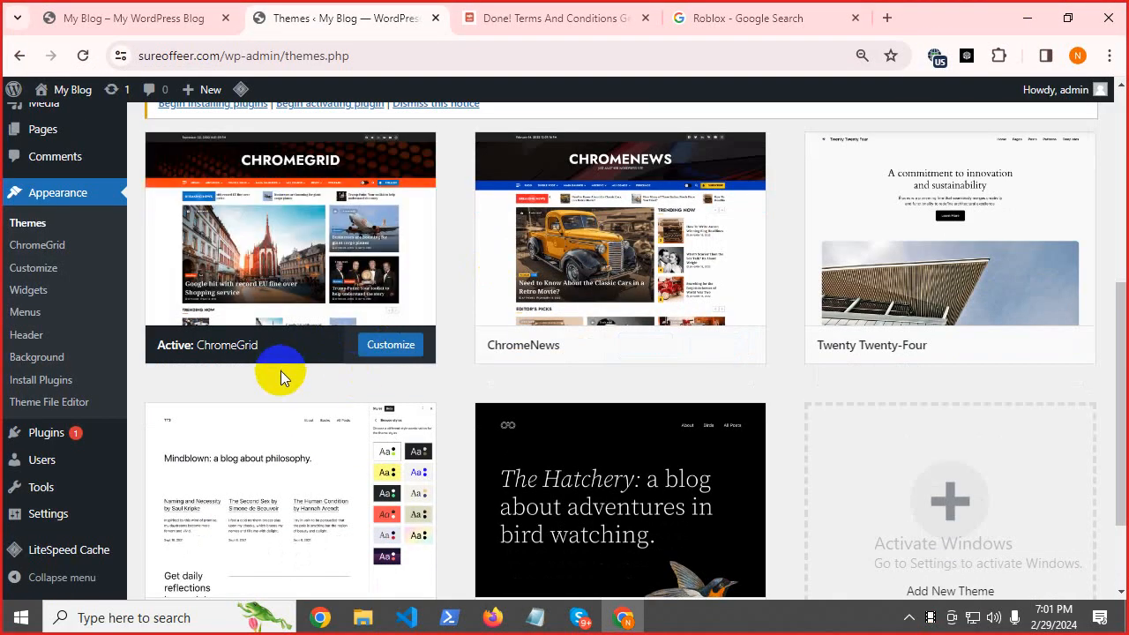
left_click(385, 348)
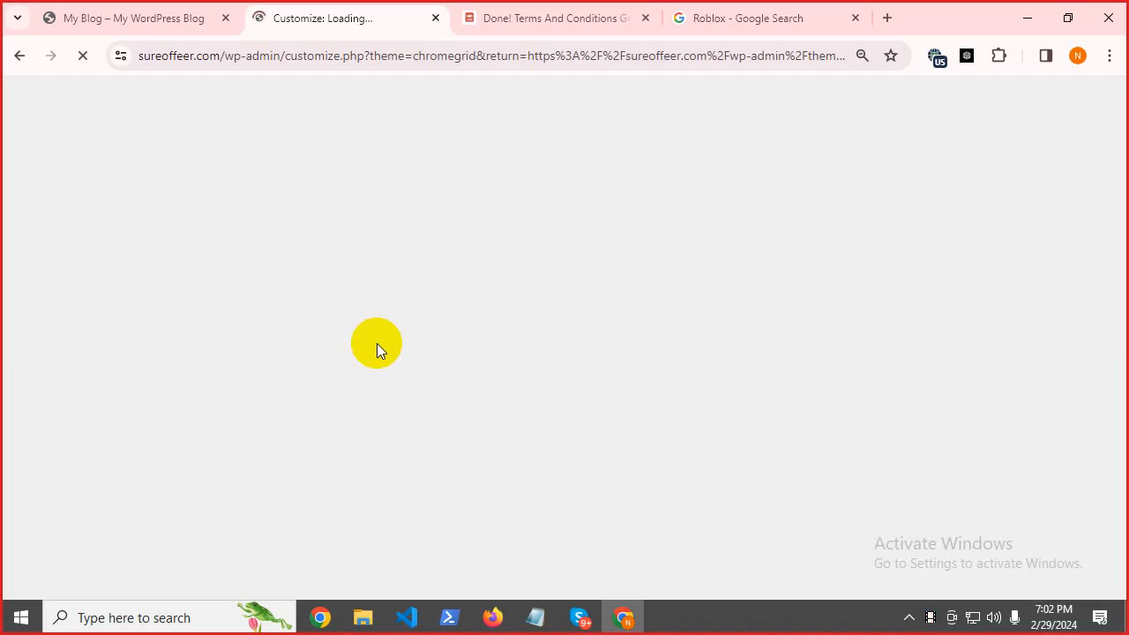
Browse the live My Blog homepage, then return to the loaded ChromeGrid Customizer.
left_click(110, 15)
scroll(441, 362, "up", 20)
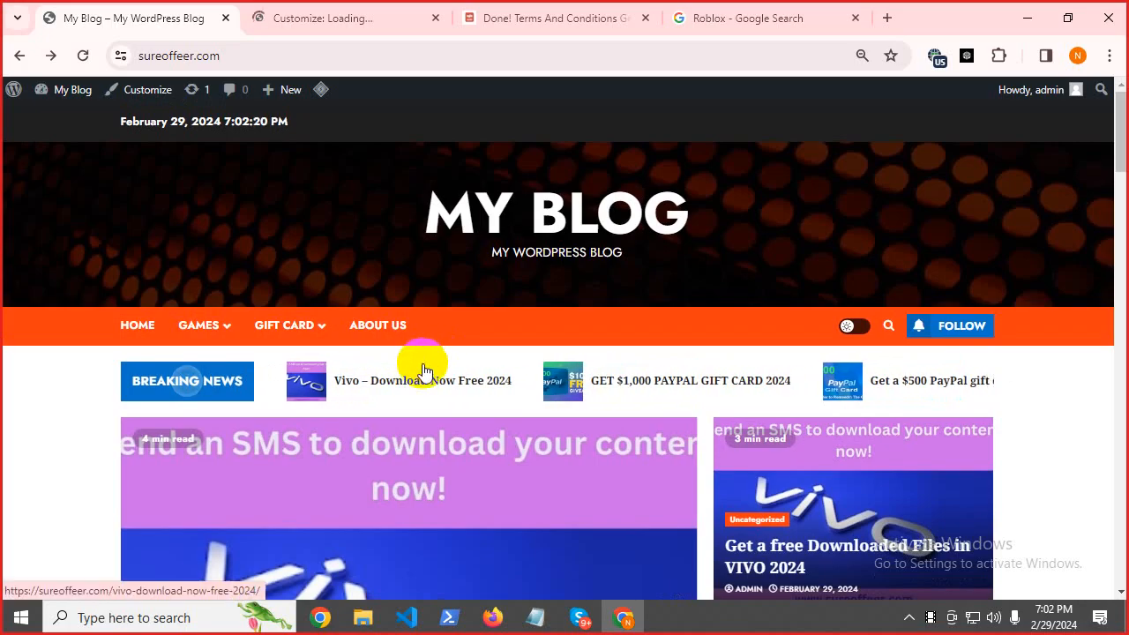
scroll(431, 361, "down", 10)
scroll(420, 369, "down", 12)
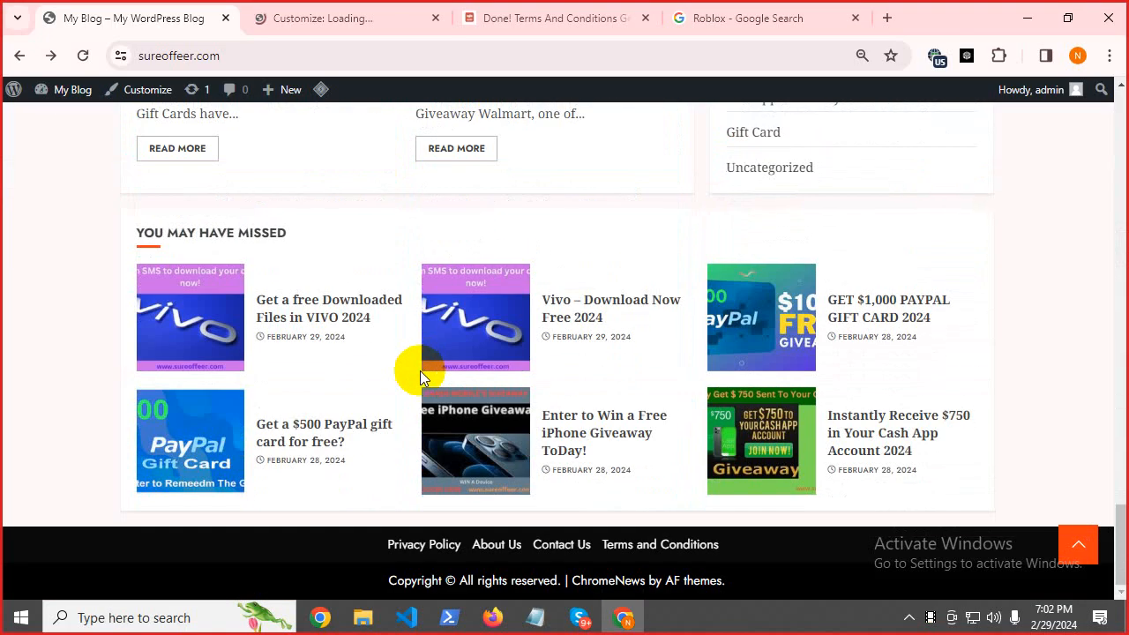
scroll(420, 370, "up", 18)
scroll(421, 378, "up", 5)
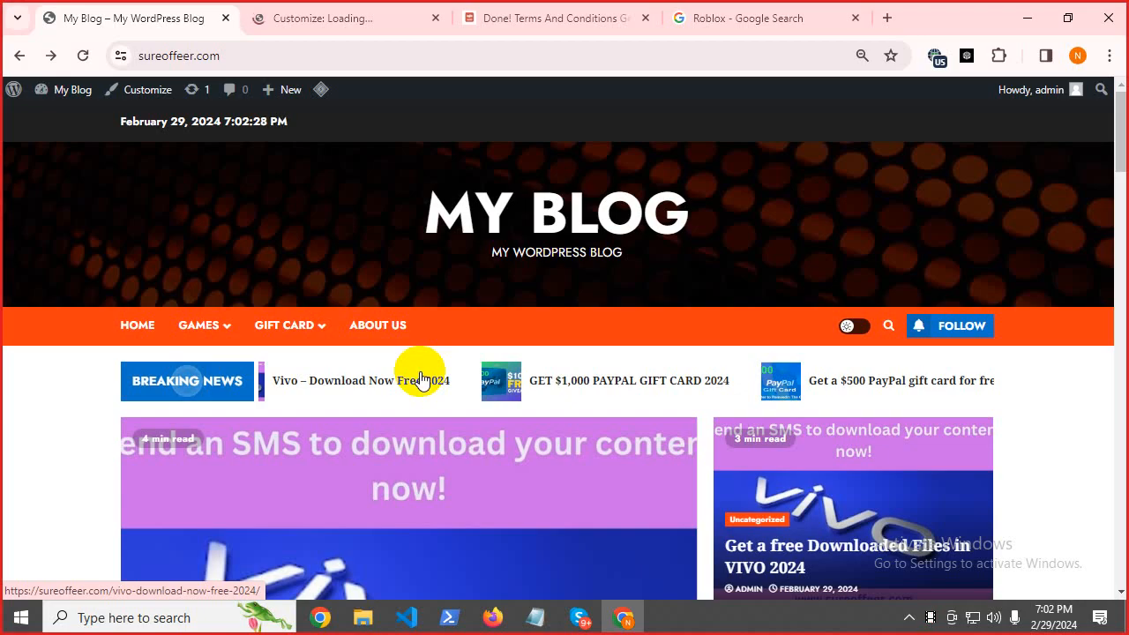
scroll(420, 377, "down", 15)
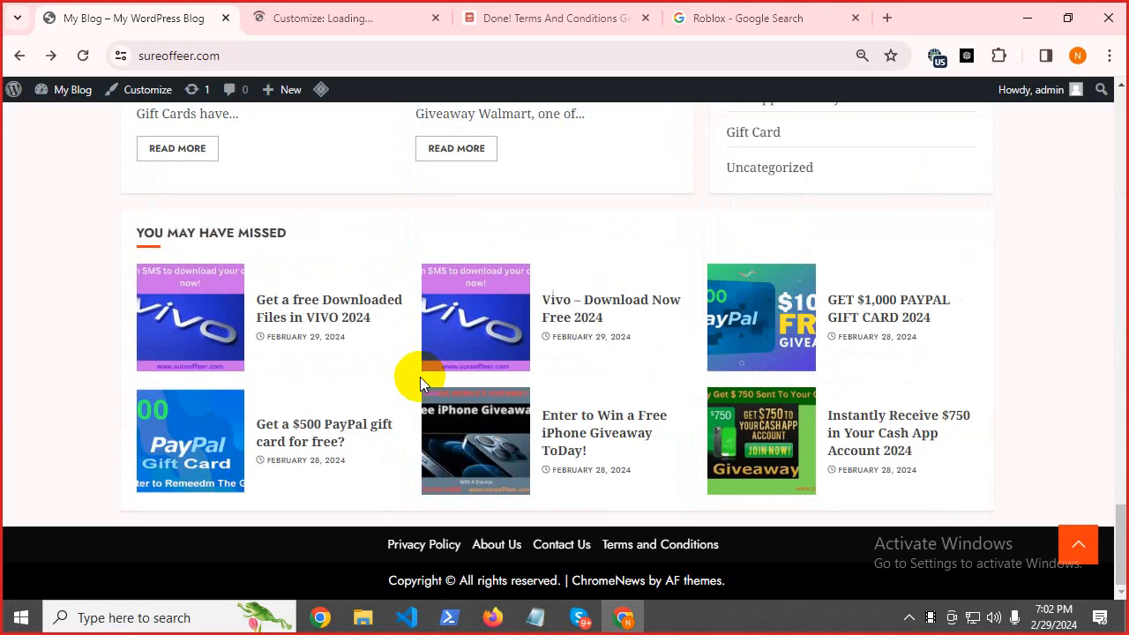
scroll(420, 381, "up", 20)
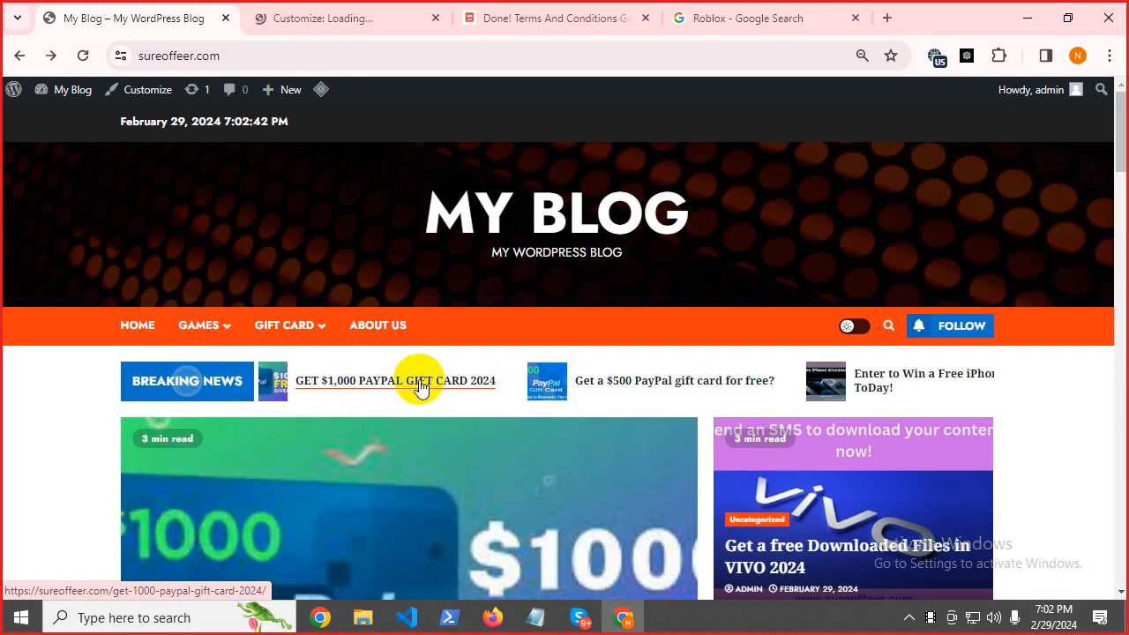
left_click(385, 21)
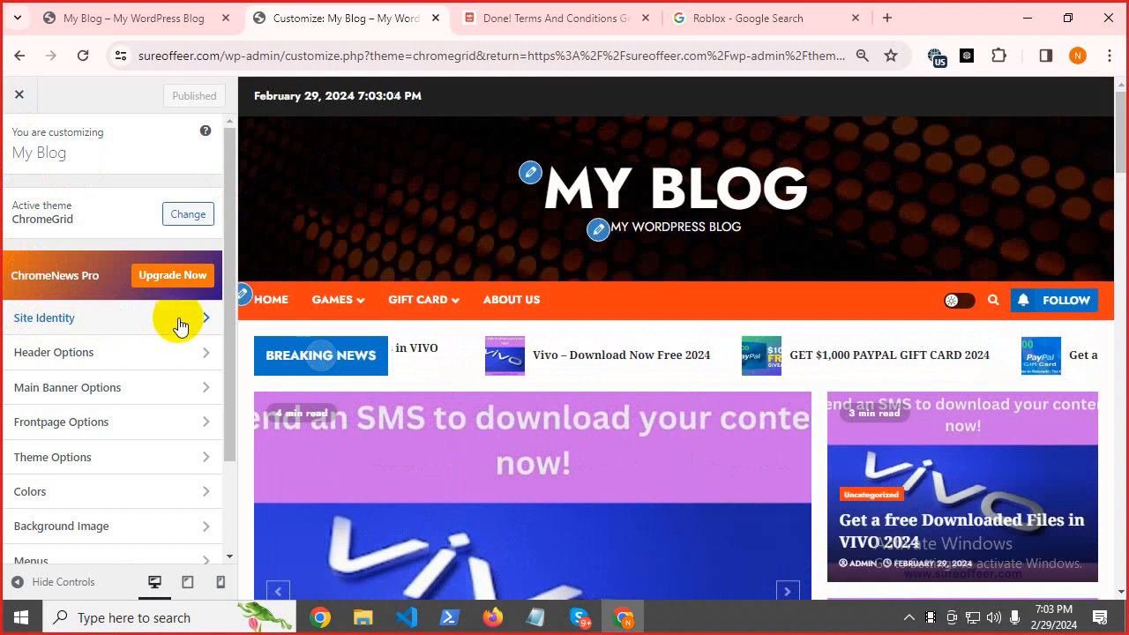
Open Site Identity showing title 'My Blog' and tagline 'My WordPress Blog', checking the live site.
left_click(172, 325)
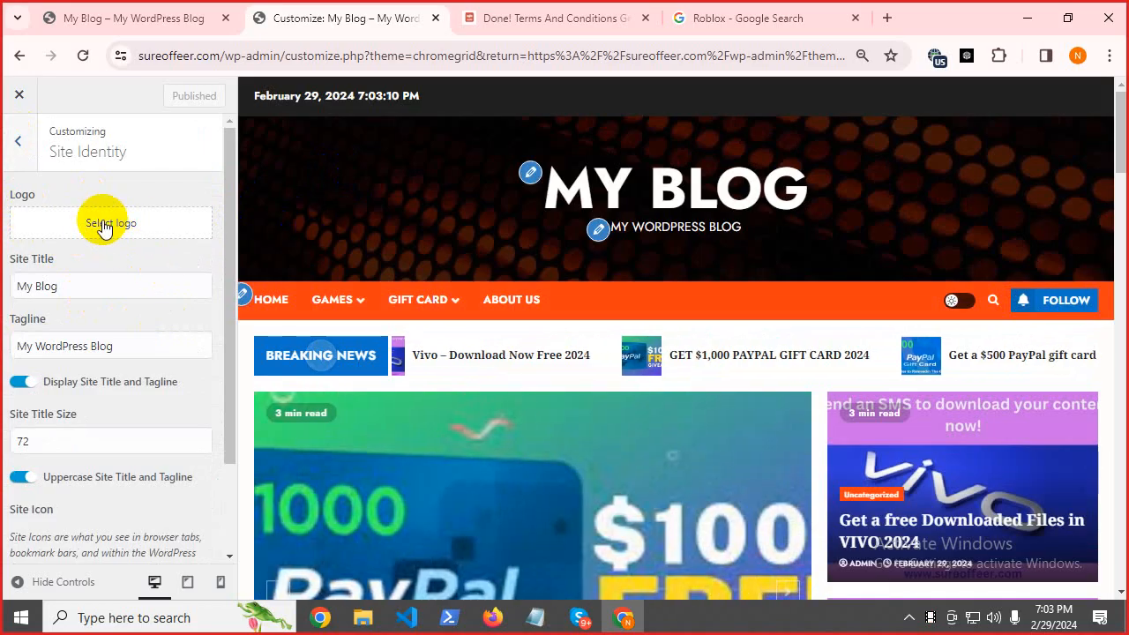
left_click(75, 295)
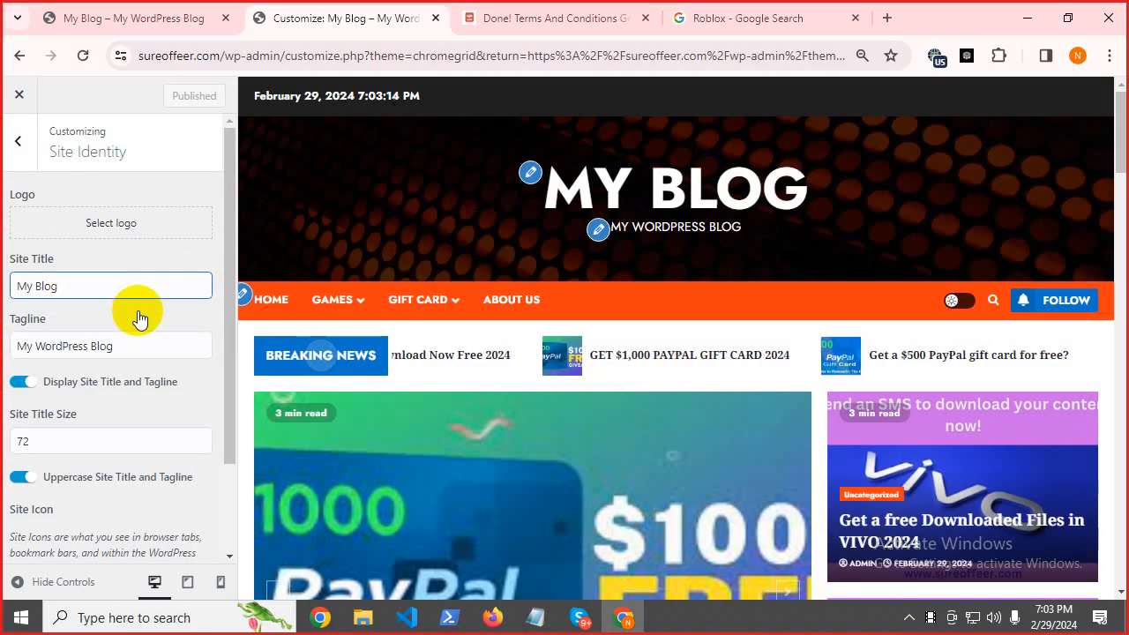
left_click(158, 18)
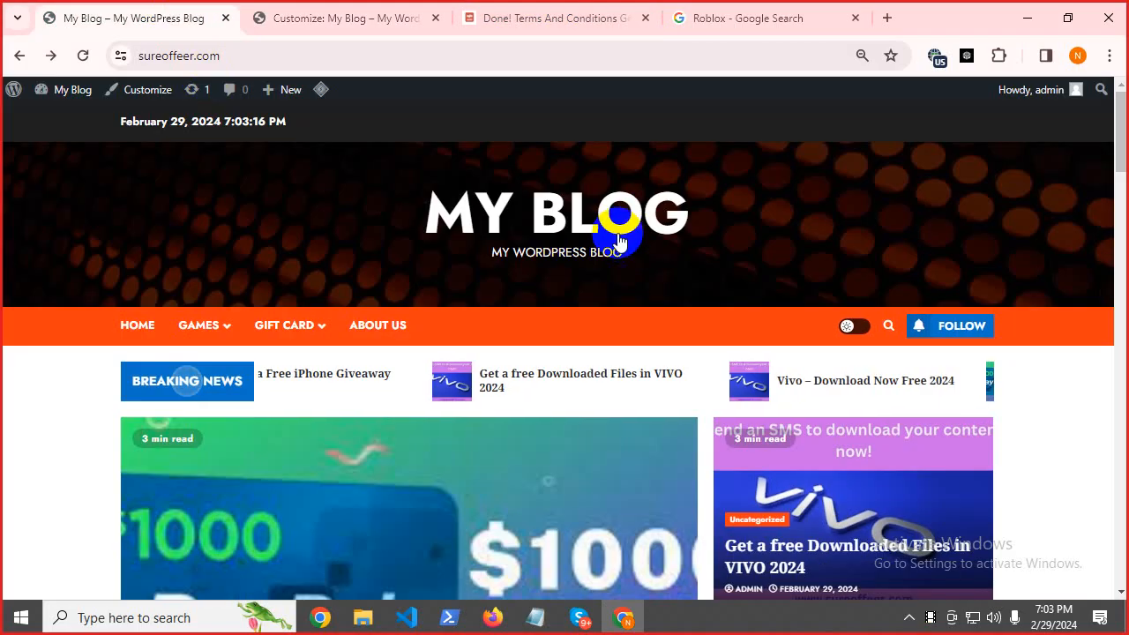
left_click(313, 16)
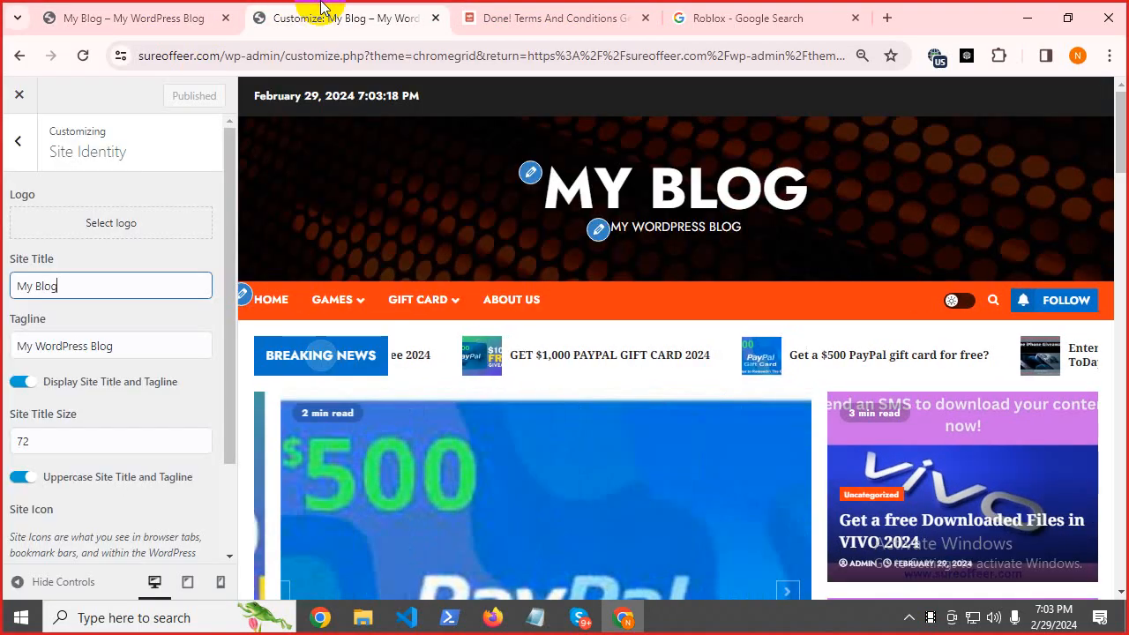
Replace the site title 'My Blog' with 'Welcome To sureoffeer', pasting in 'sureoffeer'.
left_click_drag(83, 284, 10, 285)
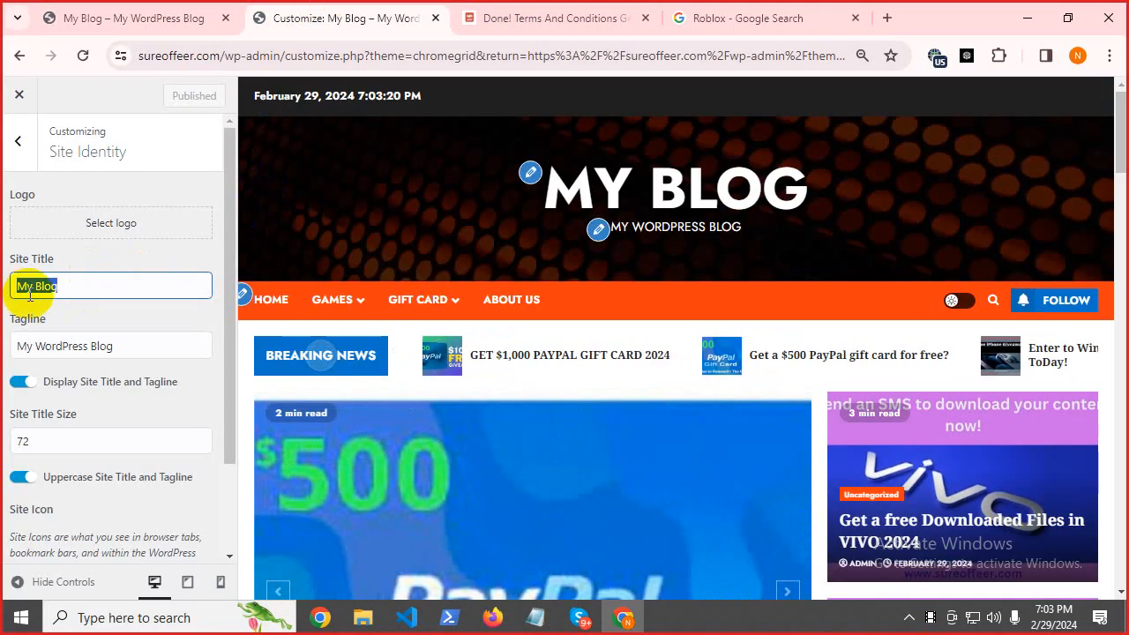
type("We")
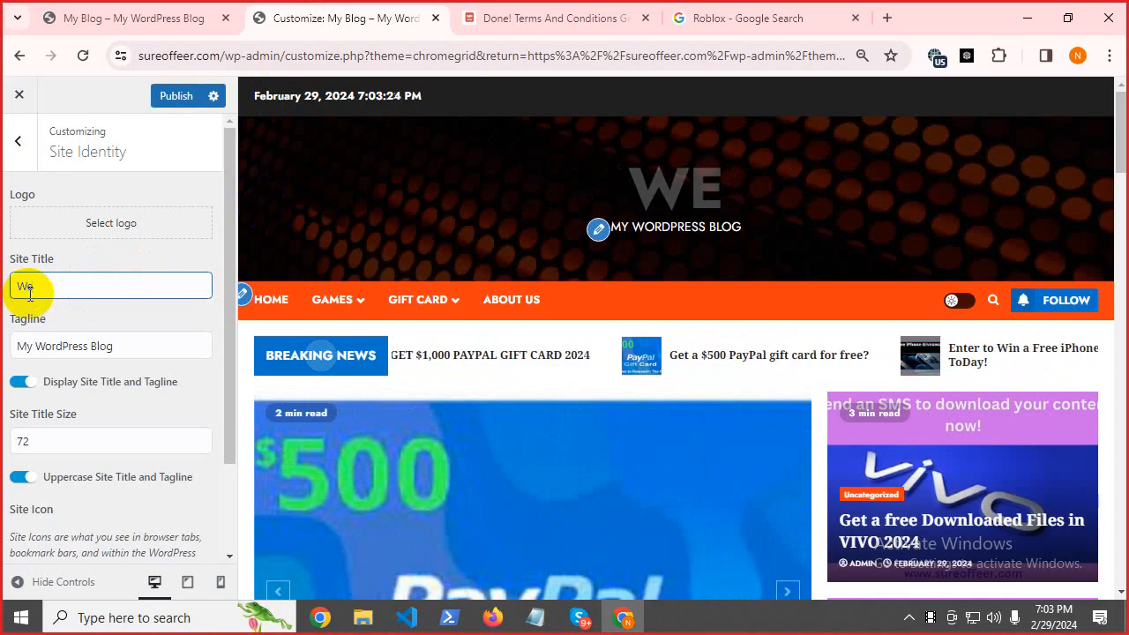
type("lco")
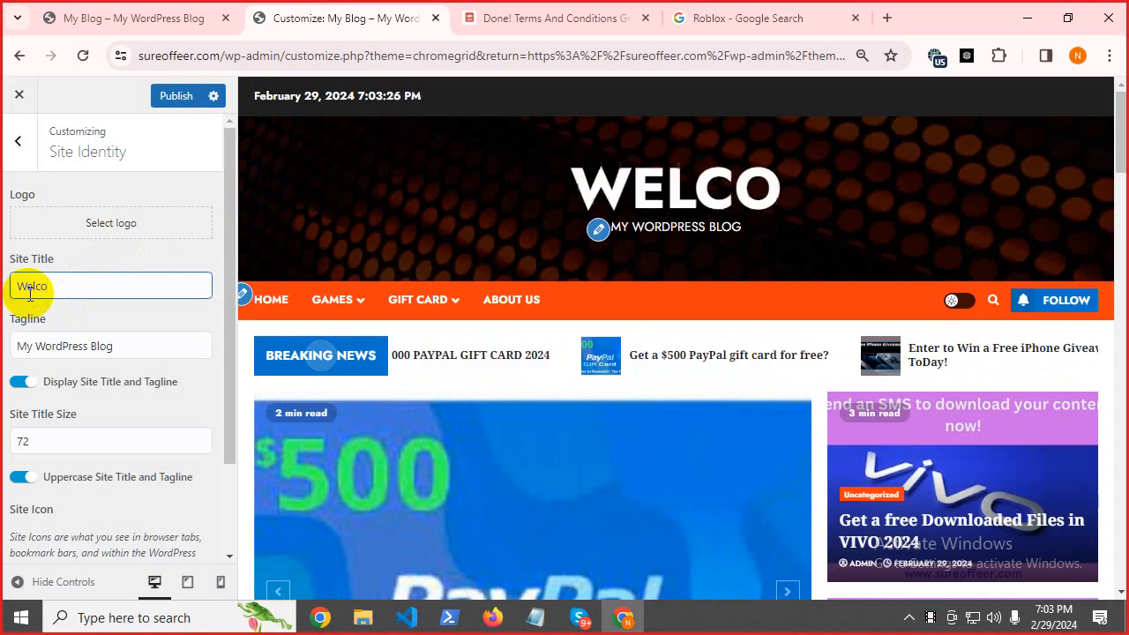
type("me")
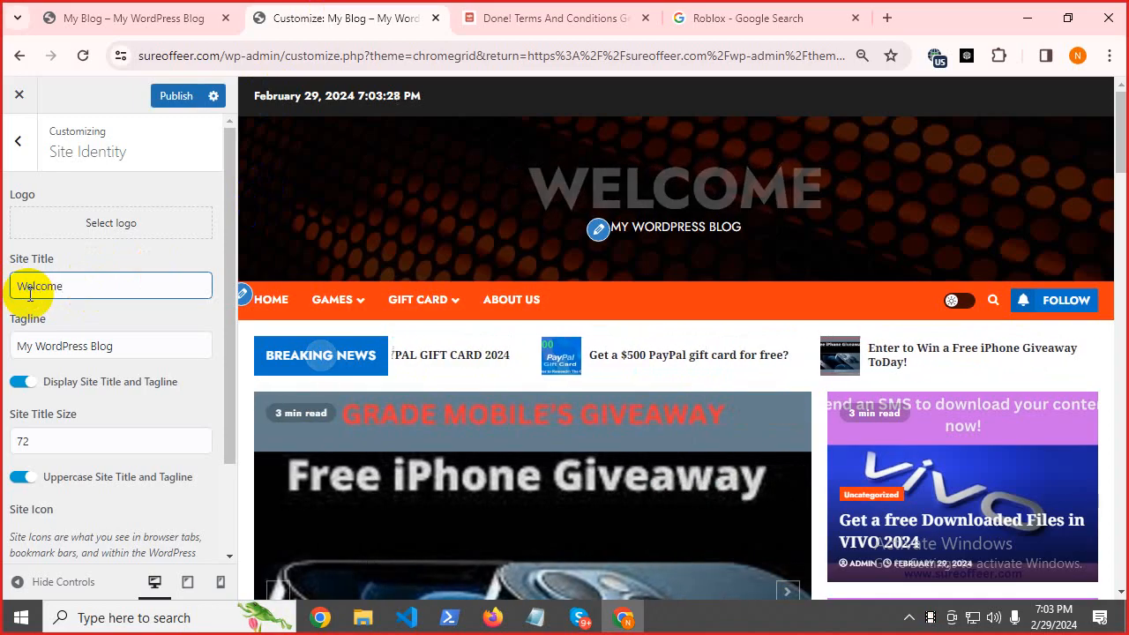
type(" To")
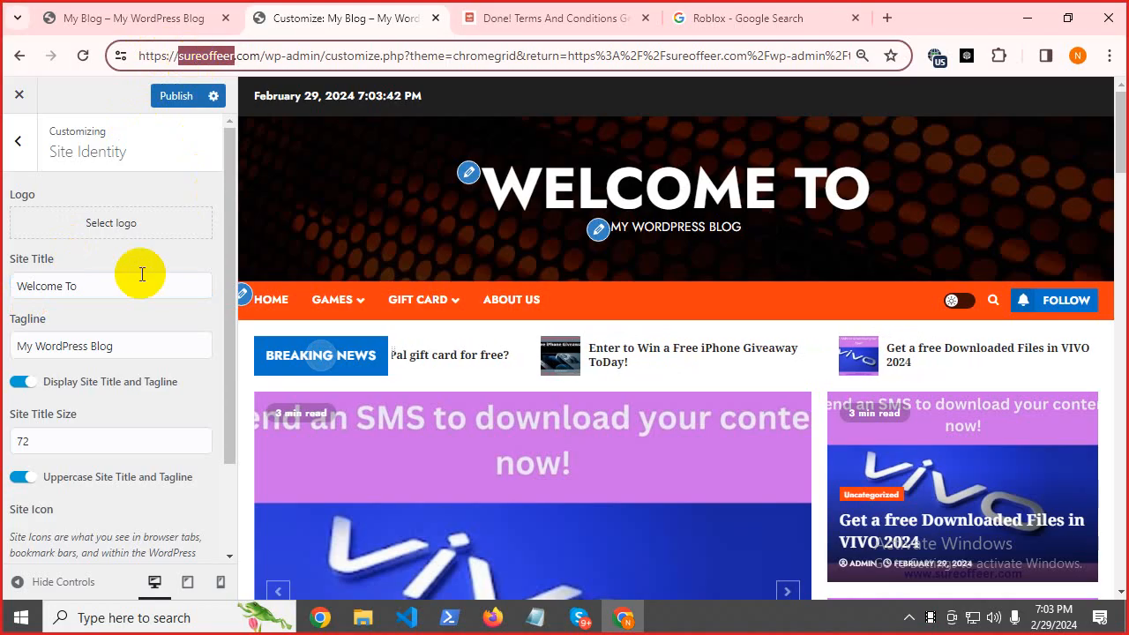
left_click(113, 286)
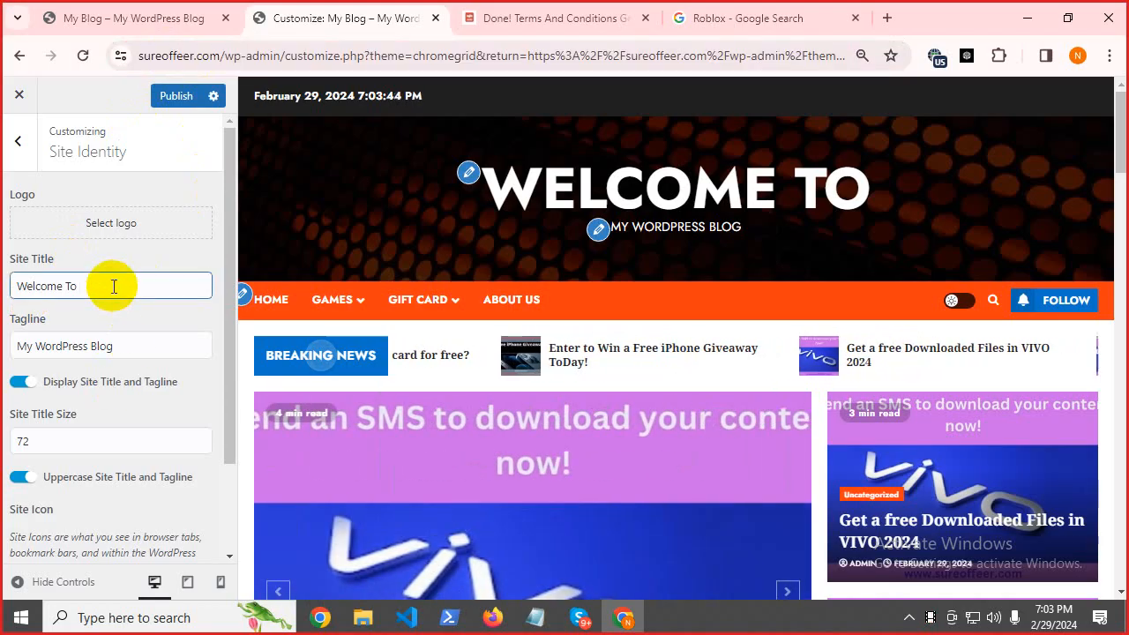
key("ctrl+v")
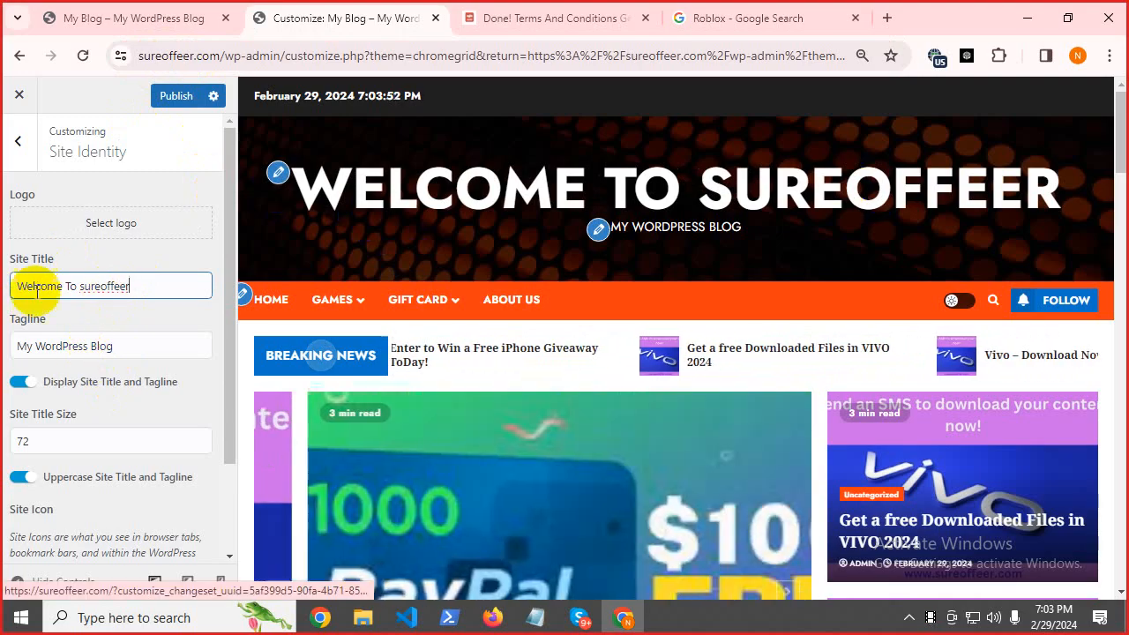
Replace the tagline 'My WordPress Blog' with 'The Best Gift Card Shop Site'.
triple_click(60, 346)
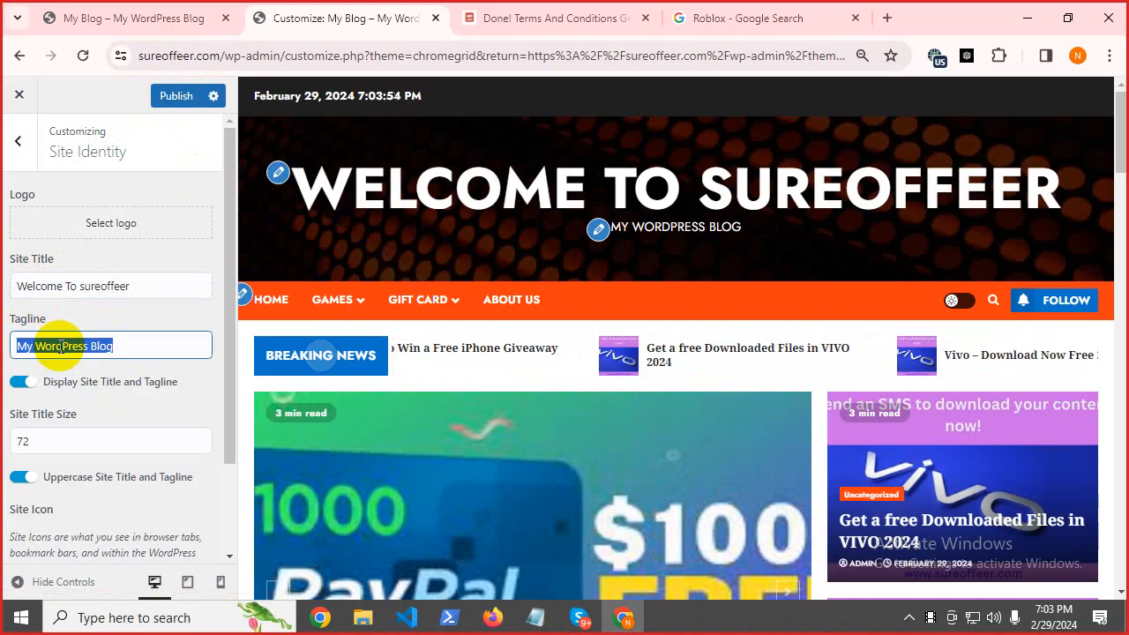
type("The")
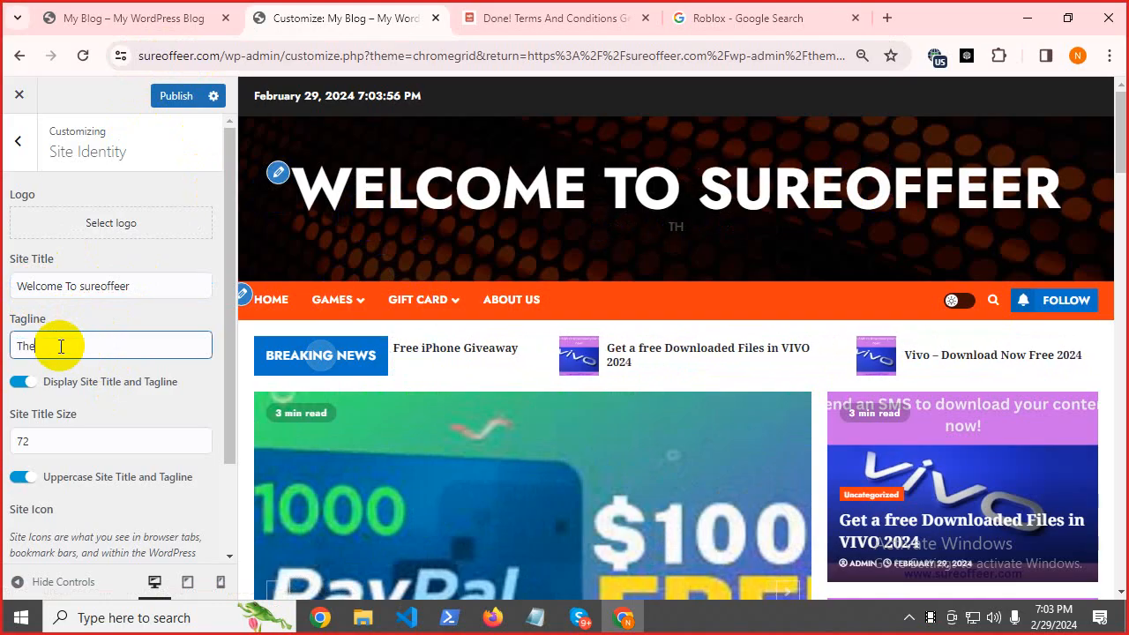
type(" B")
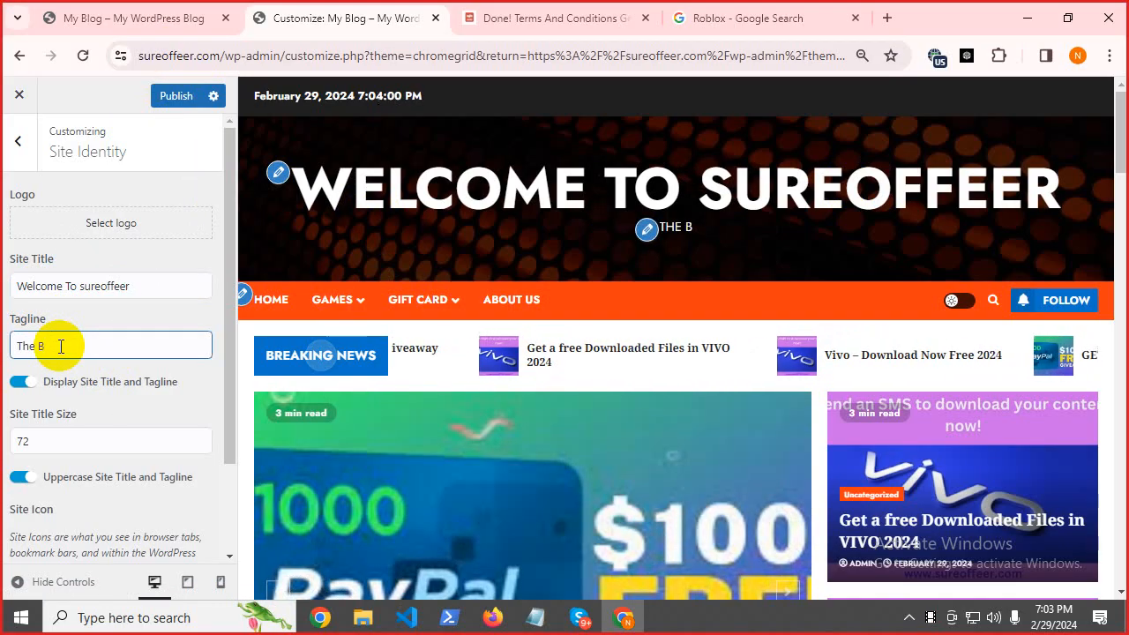
key("BackSpace")
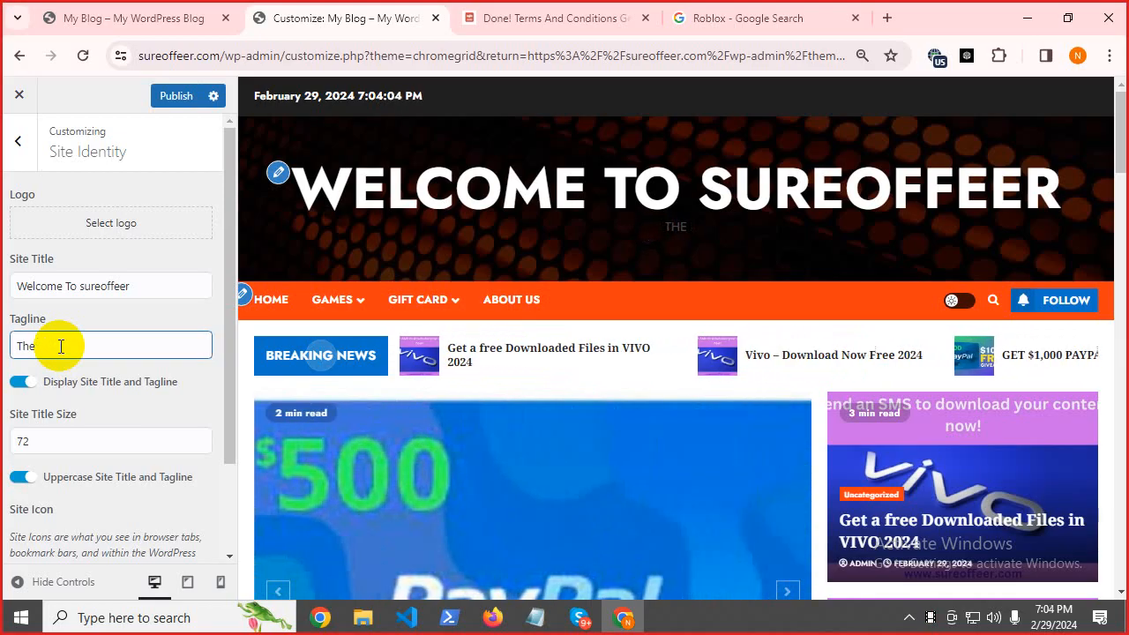
type("Best")
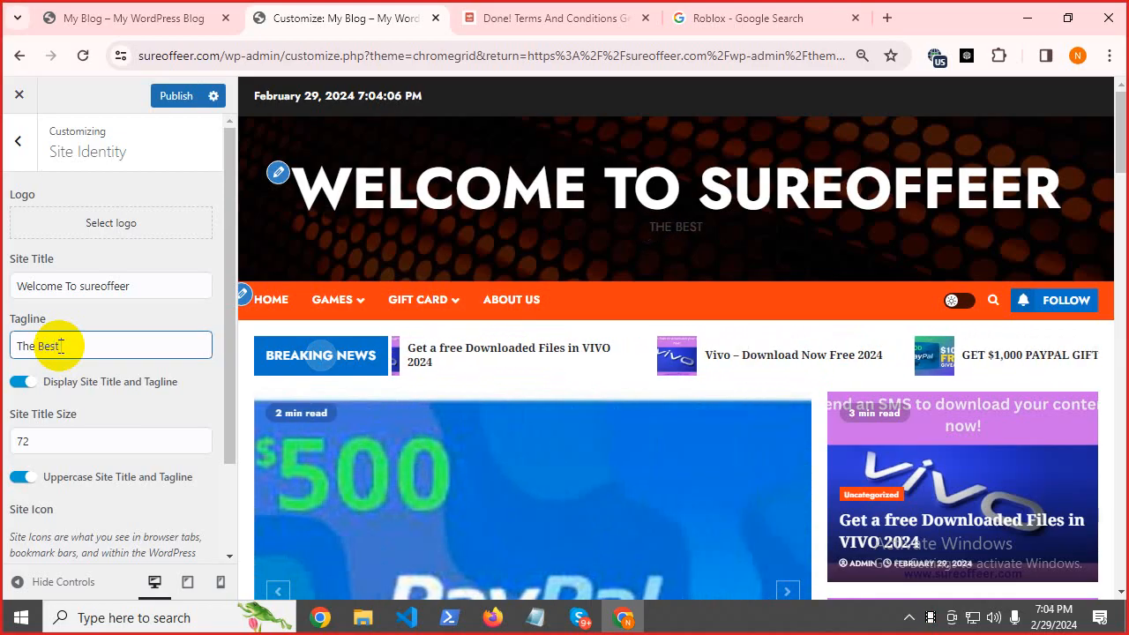
type(" Gift ")
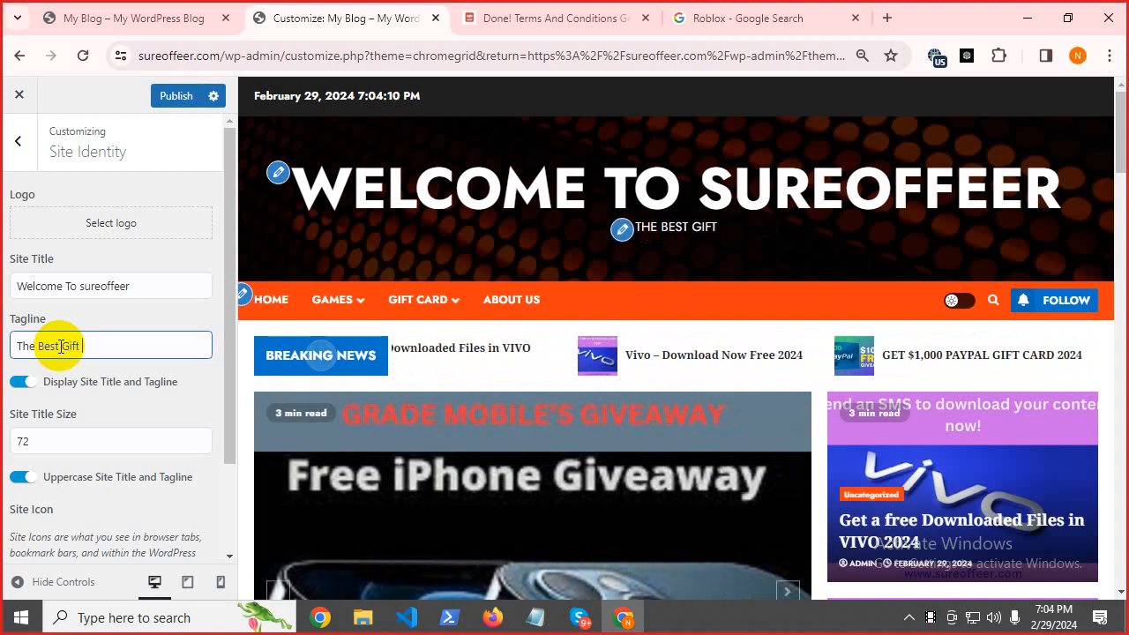
type("Card")
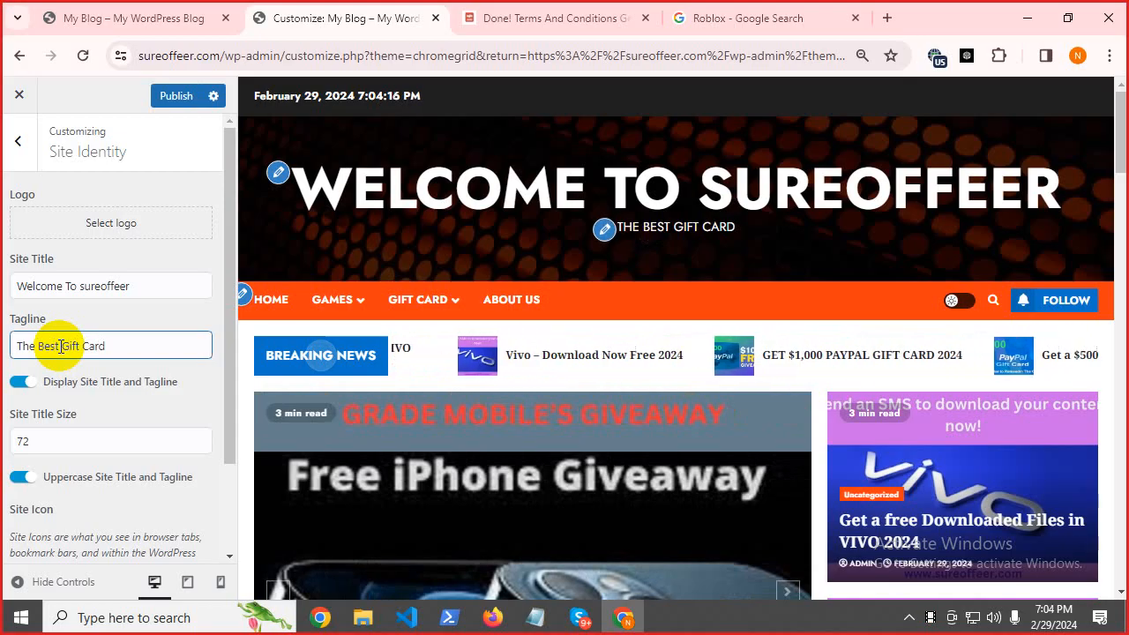
type(" Shop")
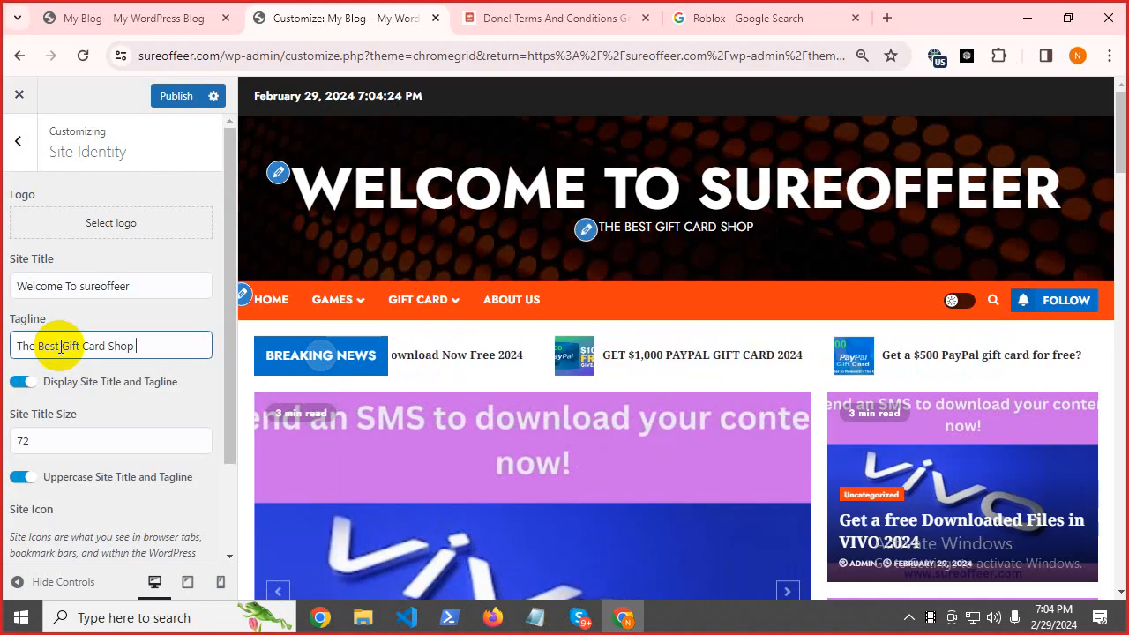
type(" Site")
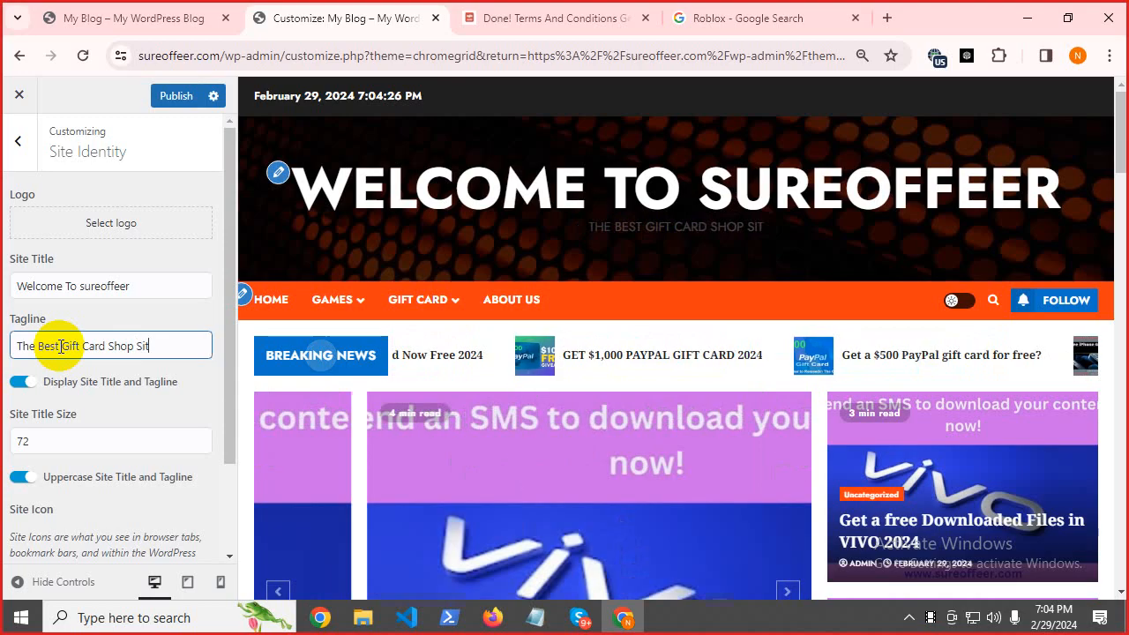
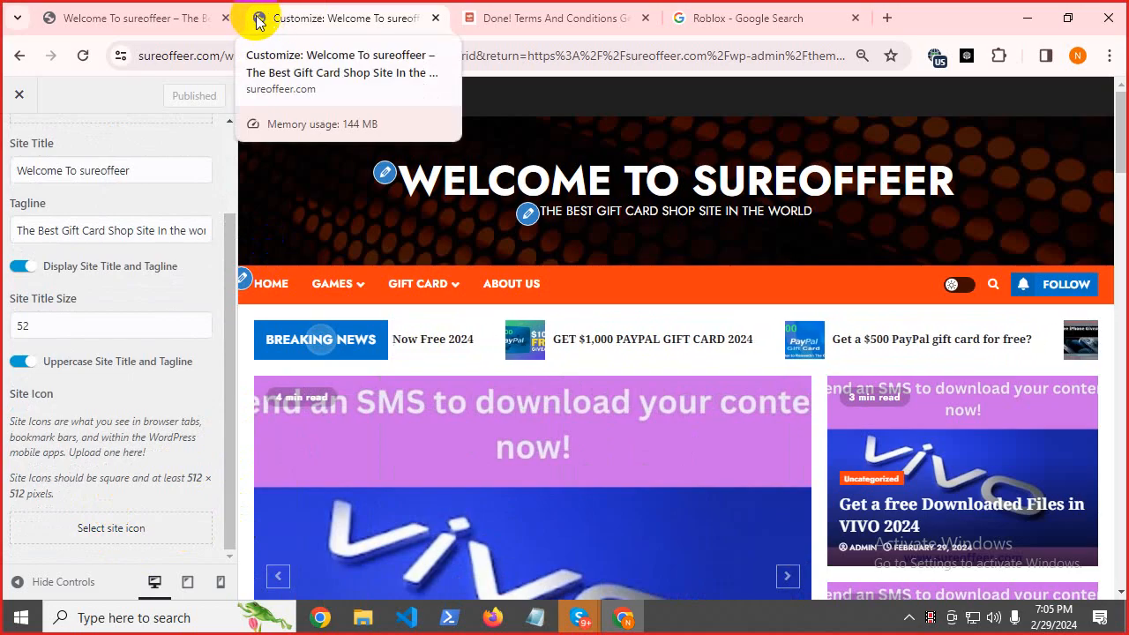
After checking the live site, open a new Chrome window under a different profile.
left_click(95, 15)
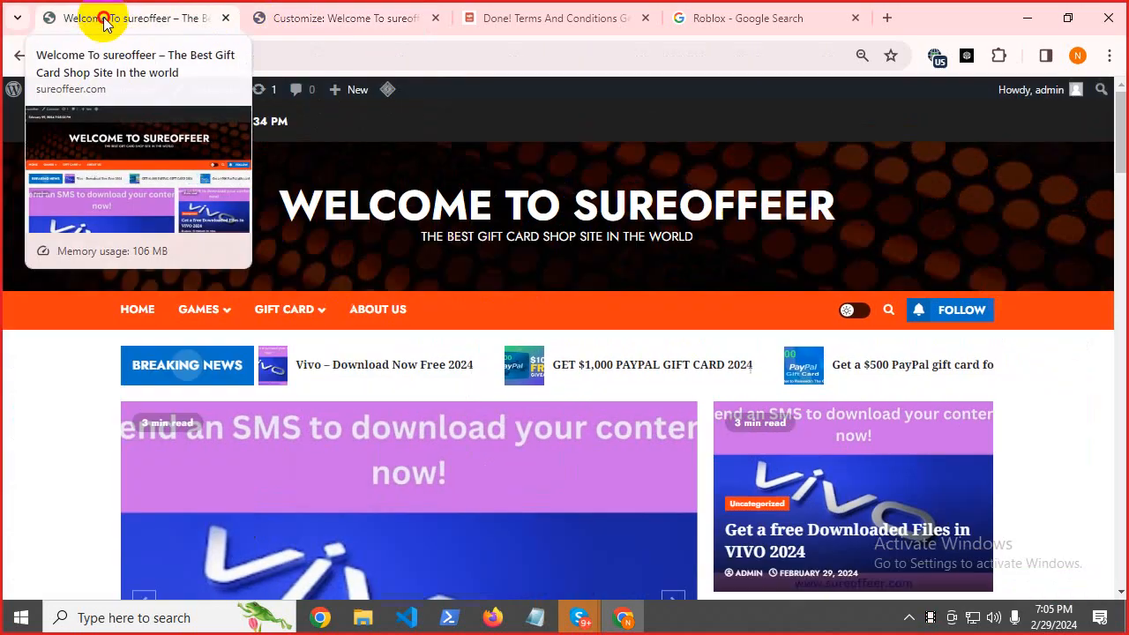
left_click(309, 17)
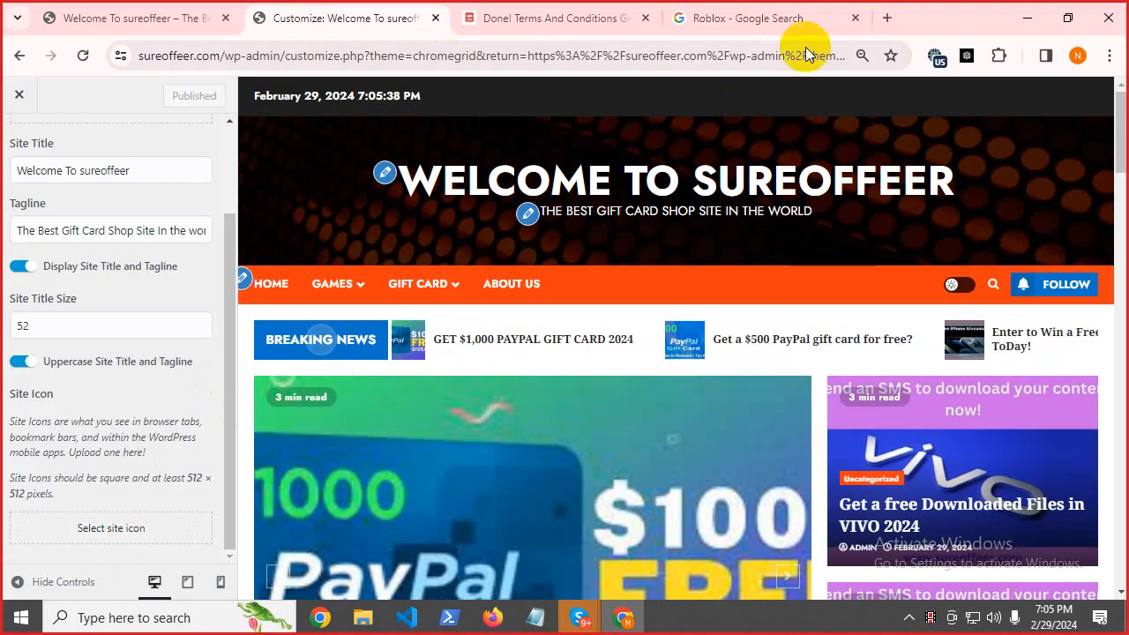
left_click(1078, 55)
scroll(1015, 441, "down", 5)
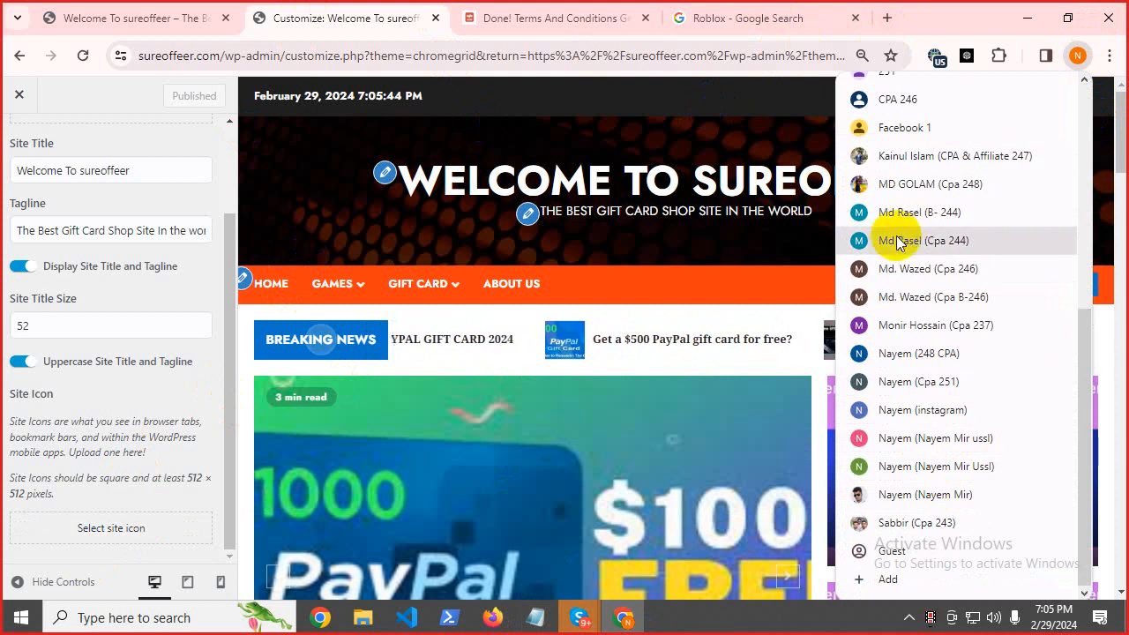
left_click(930, 439)
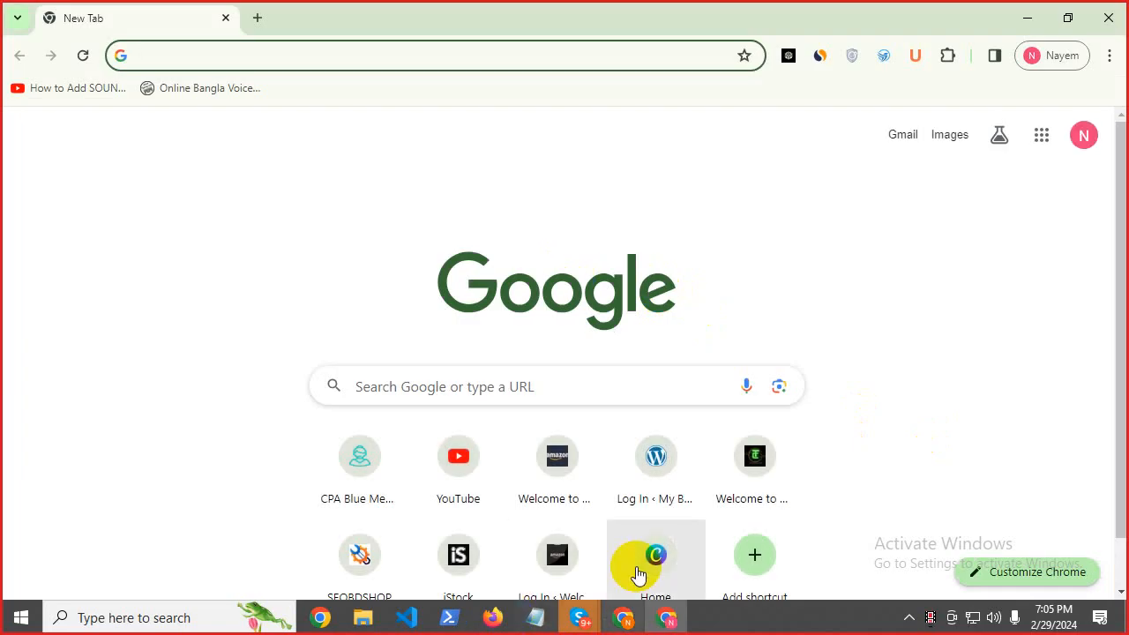
Open Canva and search templates for 'logo', then refine to 's-logo'.
left_click(653, 552)
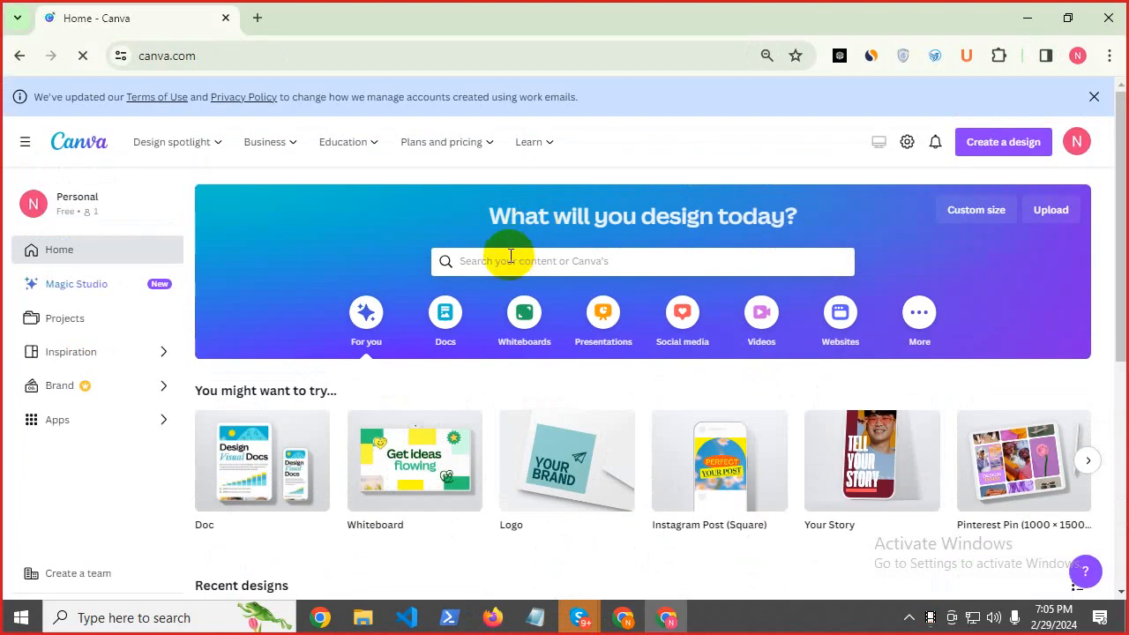
left_click(510, 258)
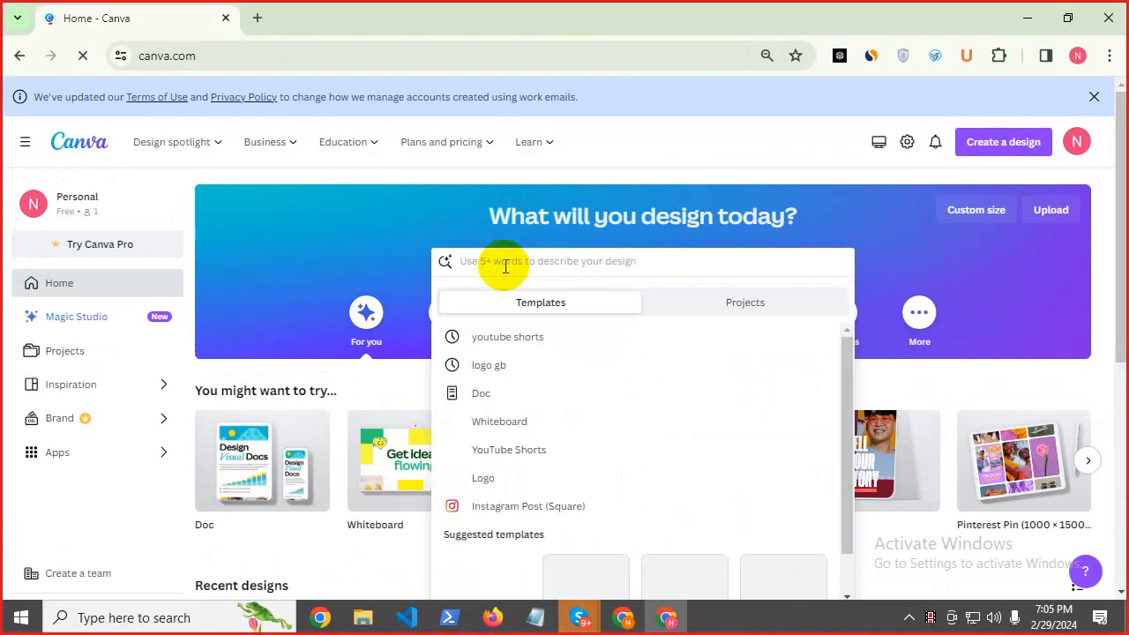
type("lo")
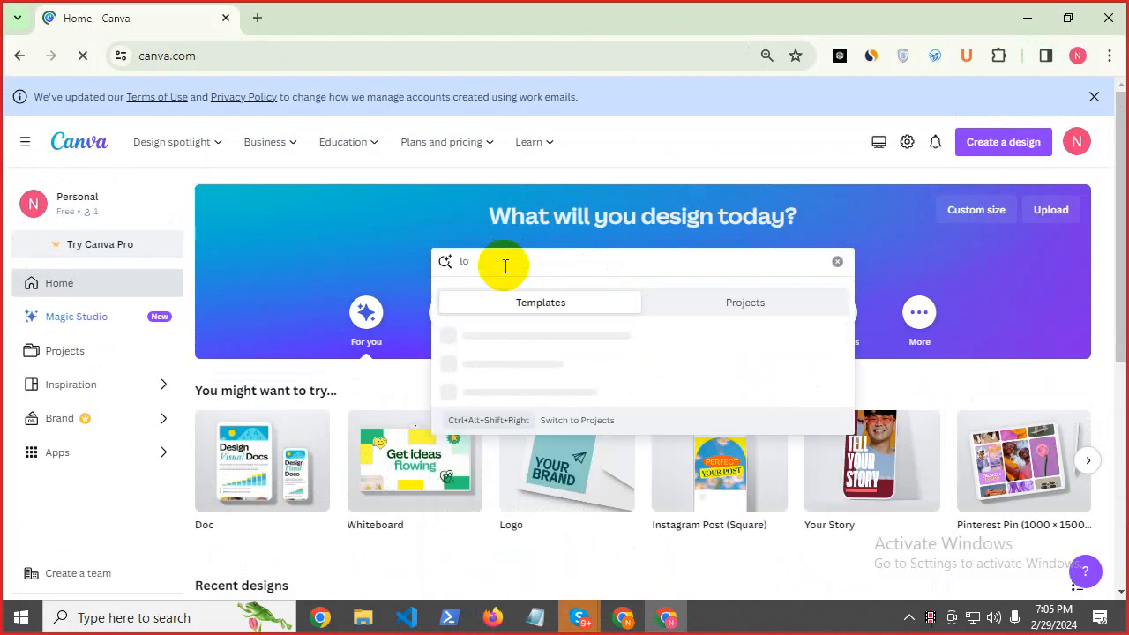
type("go")
key("Return")
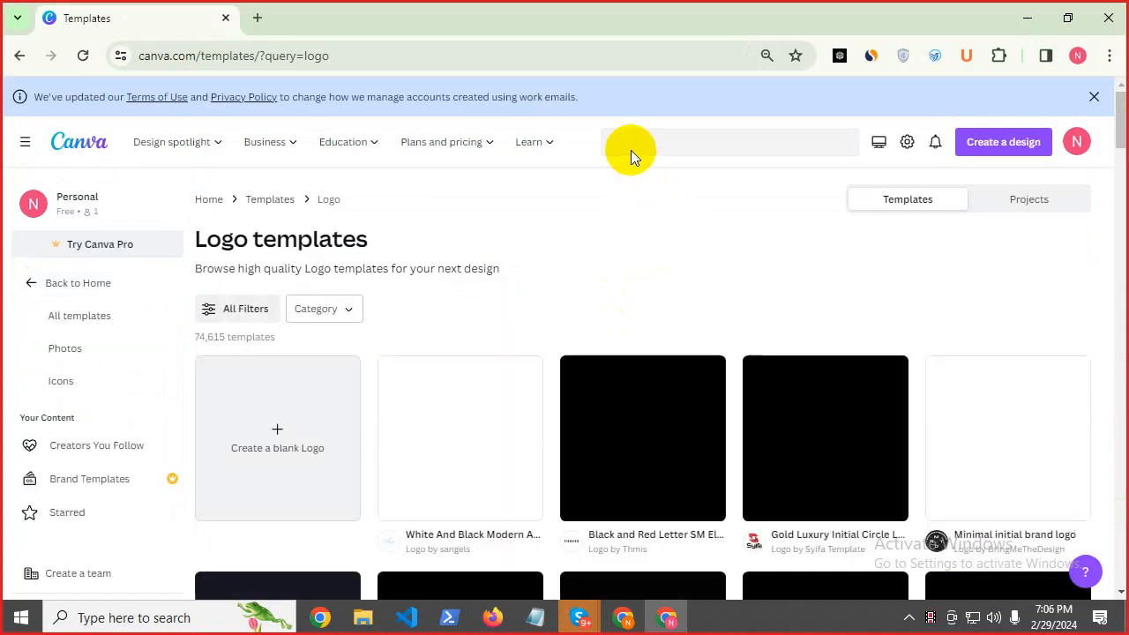
left_click(635, 144)
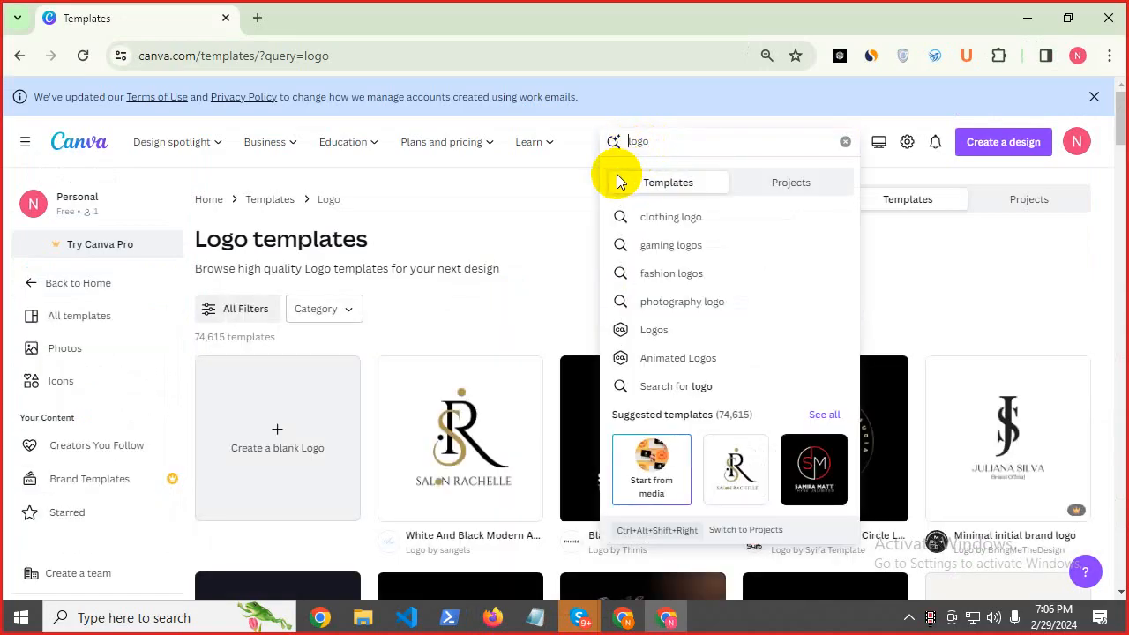
type("s-")
key("Return")
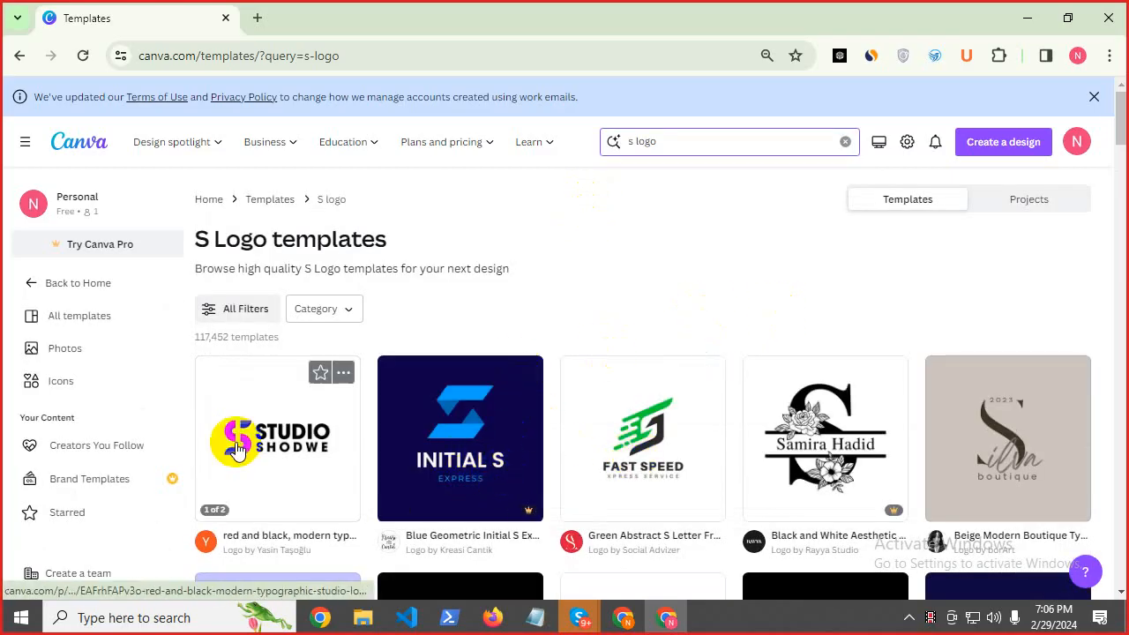
Open the red and black modern typographic studio logo template in the editor.
left_click(266, 450)
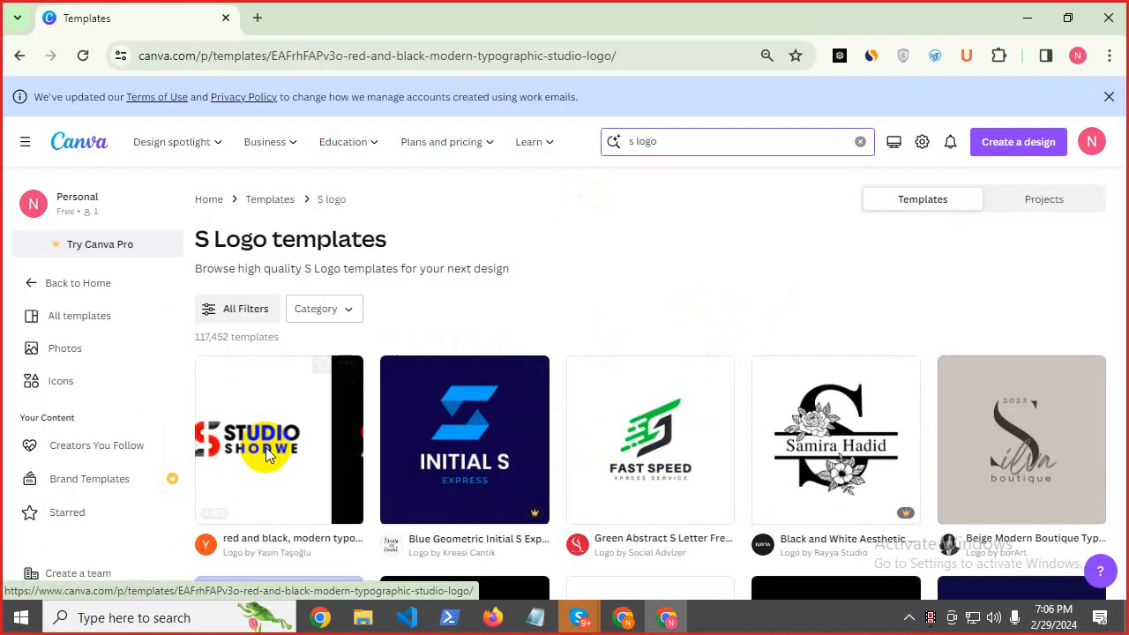
left_click(445, 521)
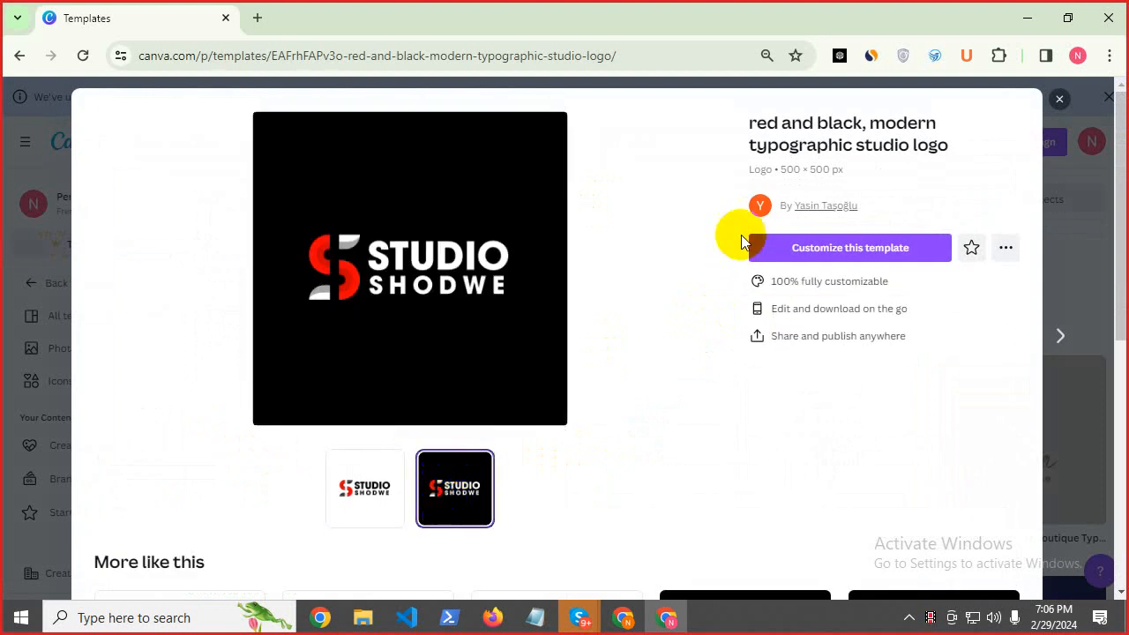
left_click(805, 249)
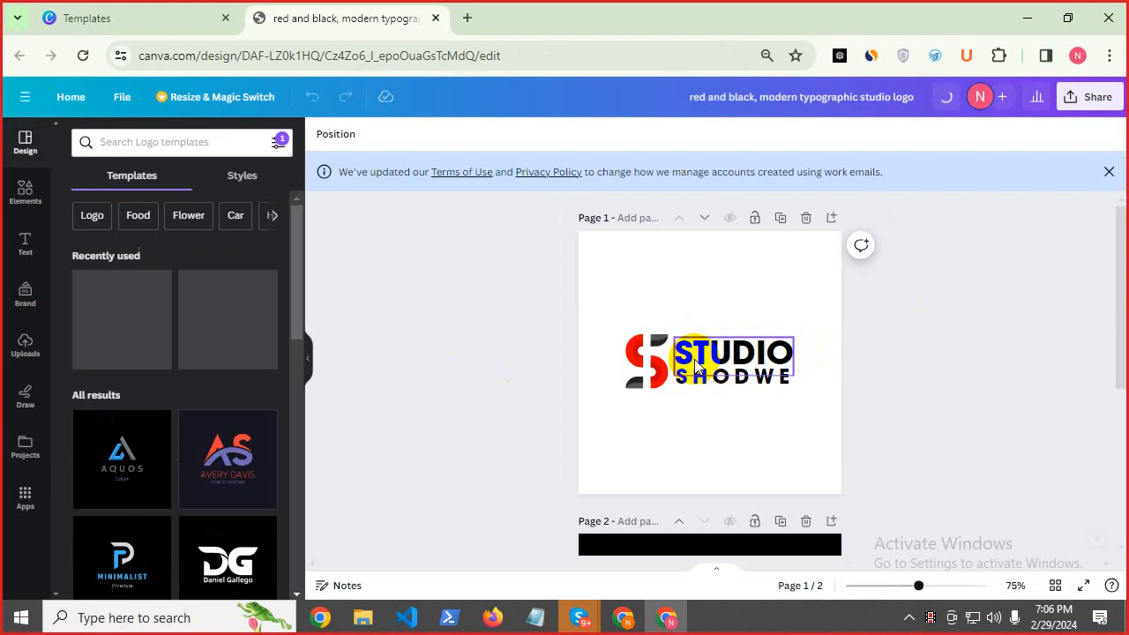
Copy 'sureoffeer' from the WordPress site address.
left_click(622, 618)
left_click(176, 58)
double_click(196, 56)
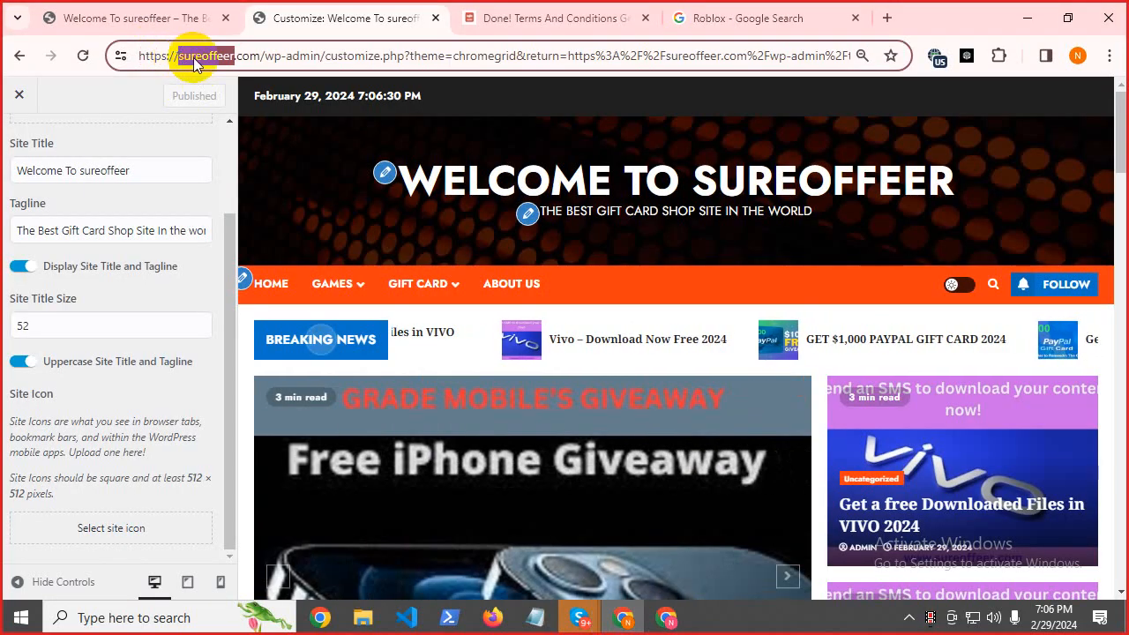
right_click(196, 56)
left_click(254, 215)
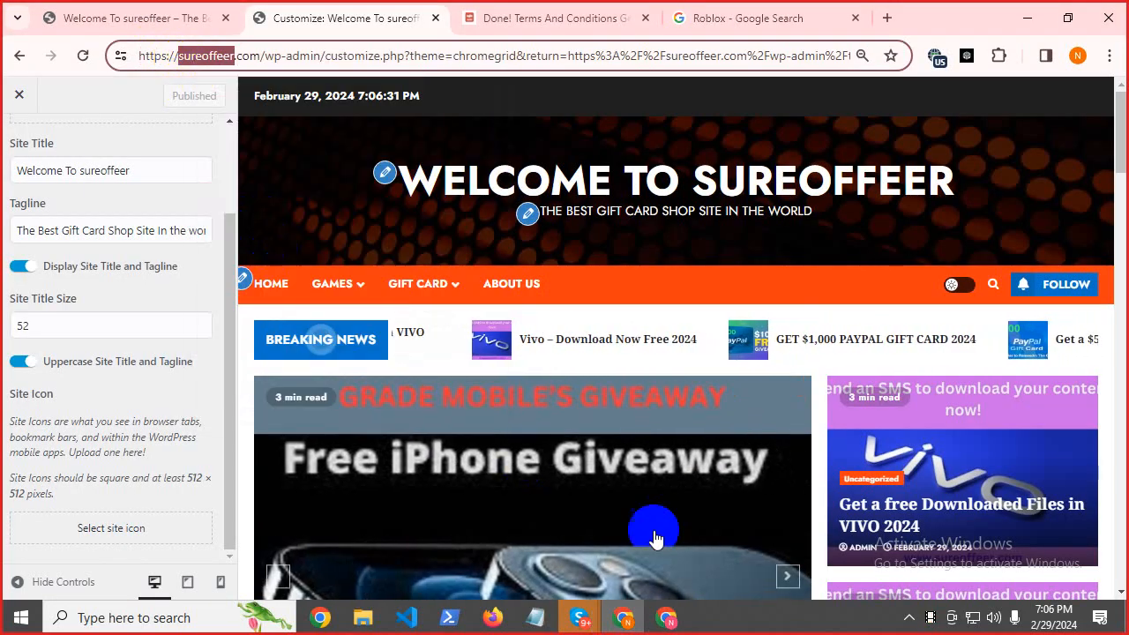
Replace the STUDIO wordmark with UREOFFEER and widen its text box to one line.
left_click(667, 618)
double_click(737, 353)
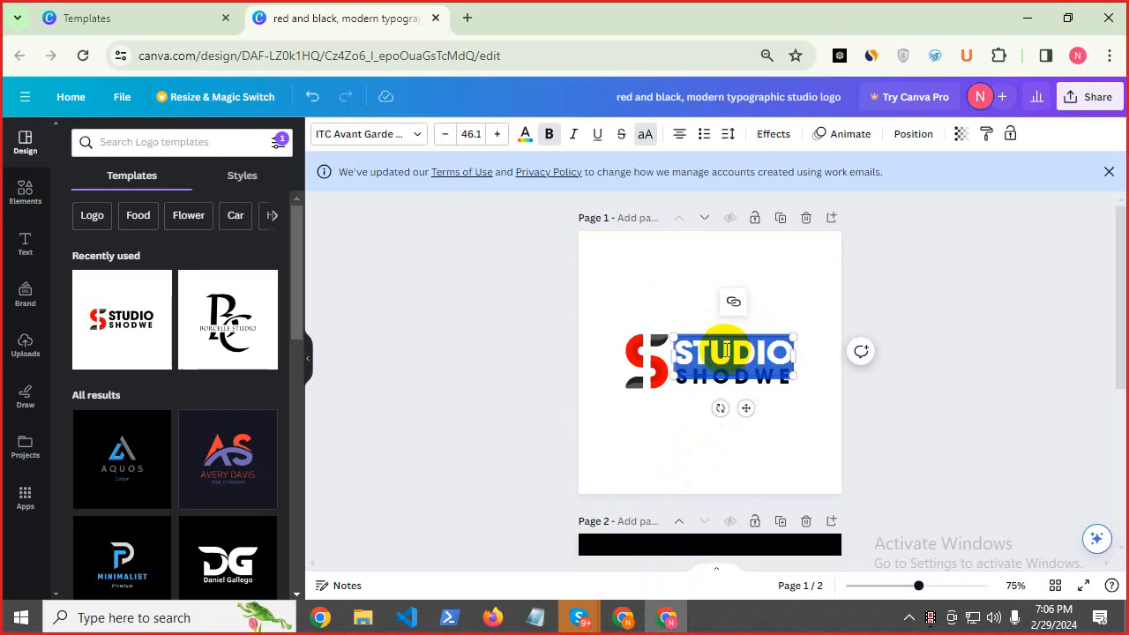
key("ctrl+v")
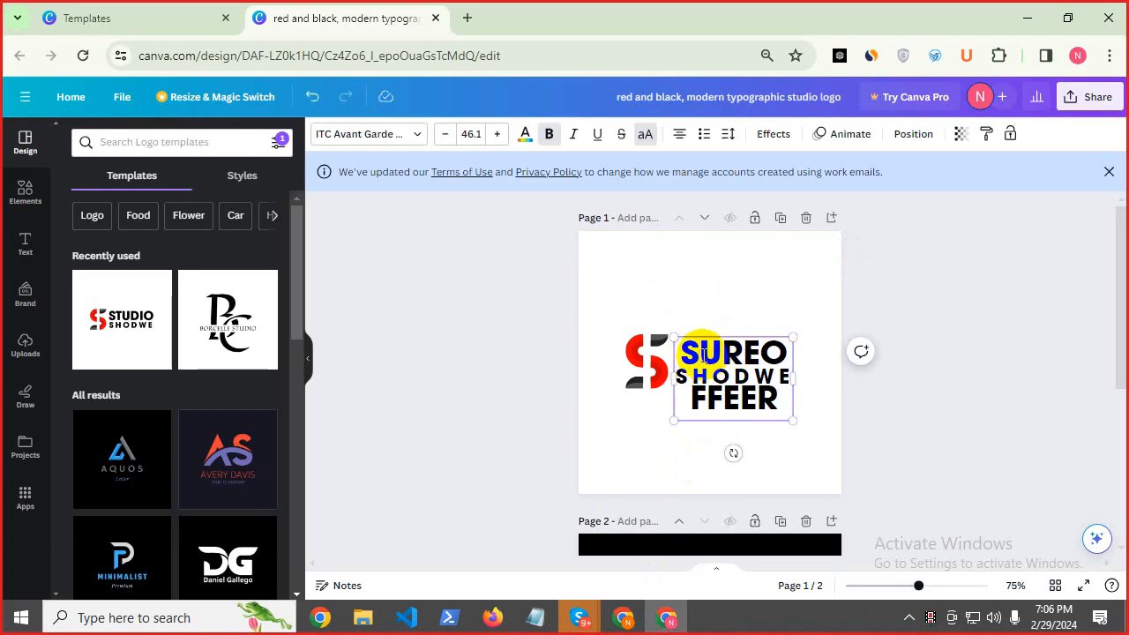
key("BackSpace")
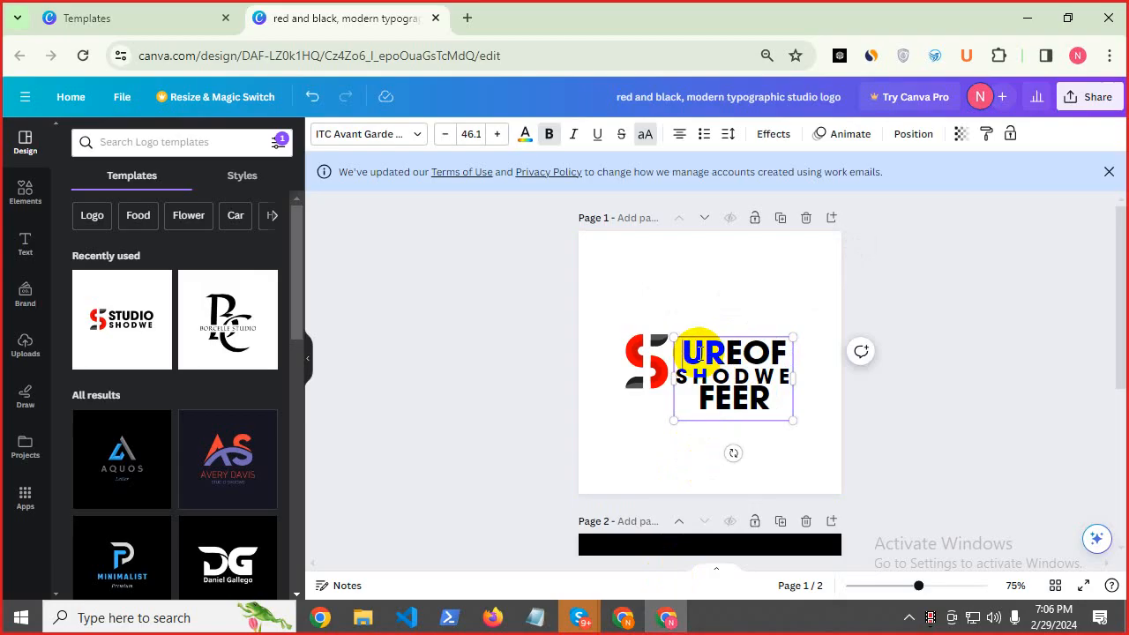
left_click_drag(752, 377, 867, 376)
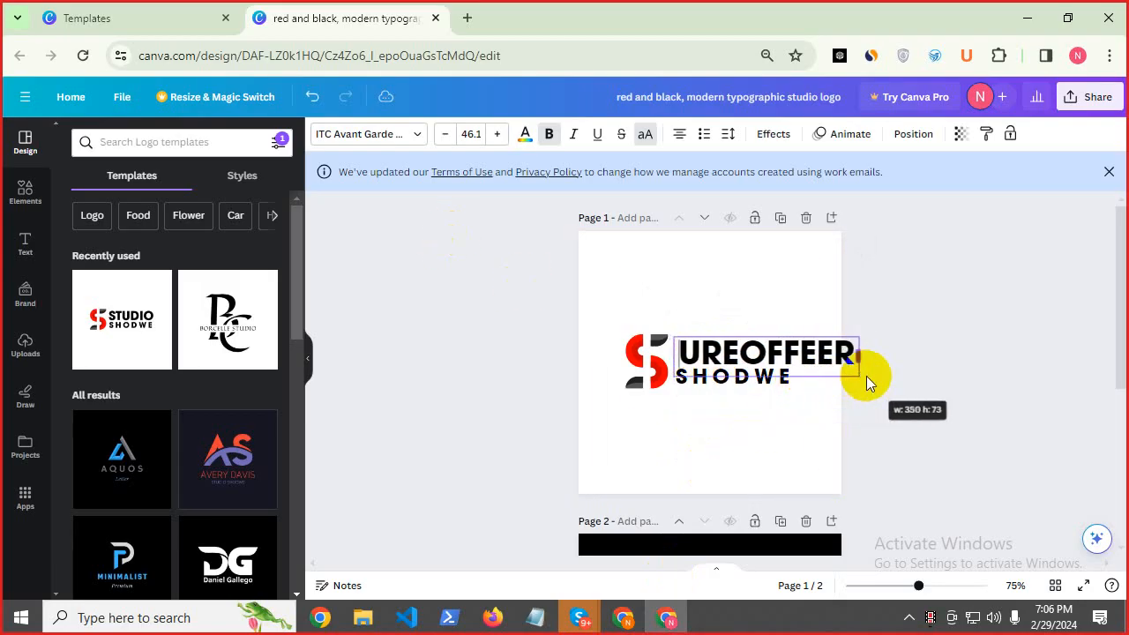
Set the wordmark to font size 36 and move it left against the red S.
left_click(471, 134)
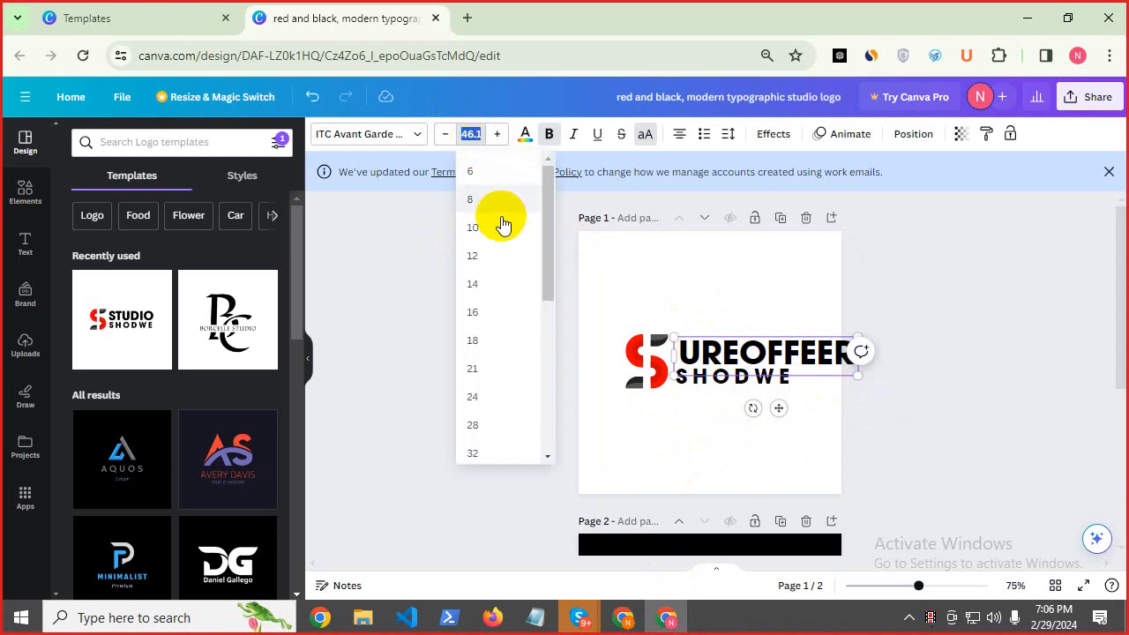
left_click_drag(548, 294, 563, 339)
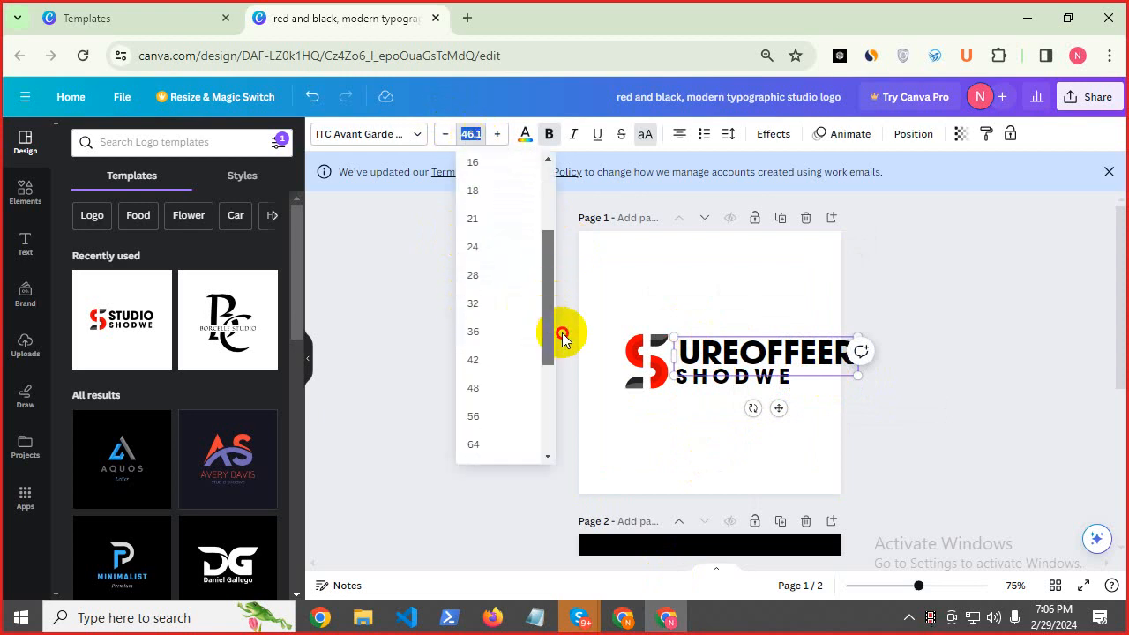
left_click(488, 334)
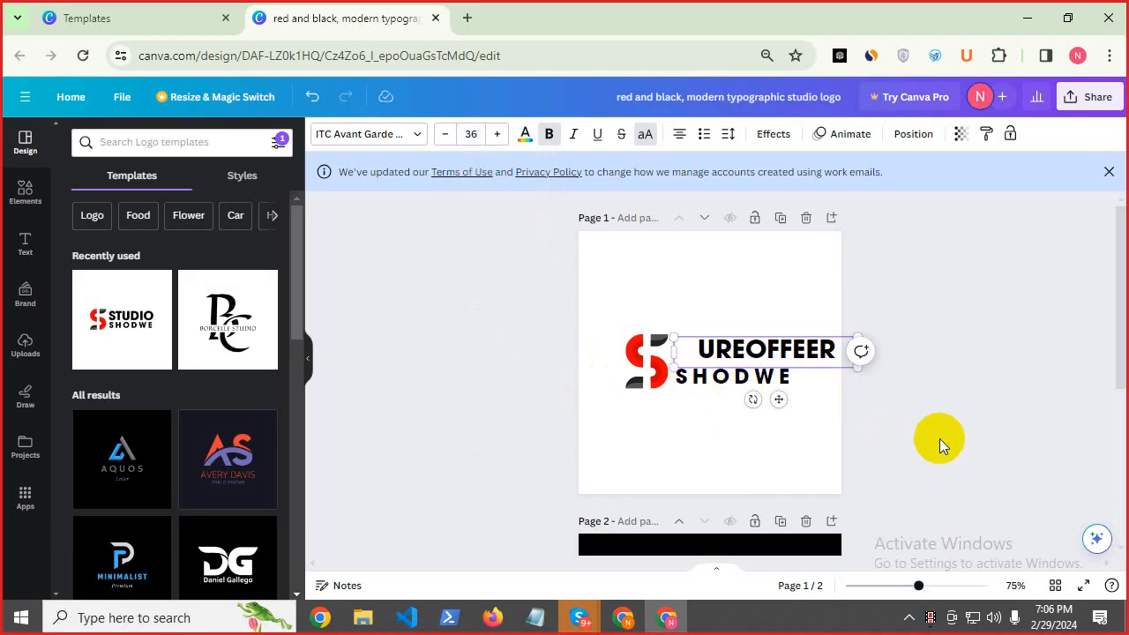
left_click(865, 409)
left_click_drag(755, 350, 725, 351)
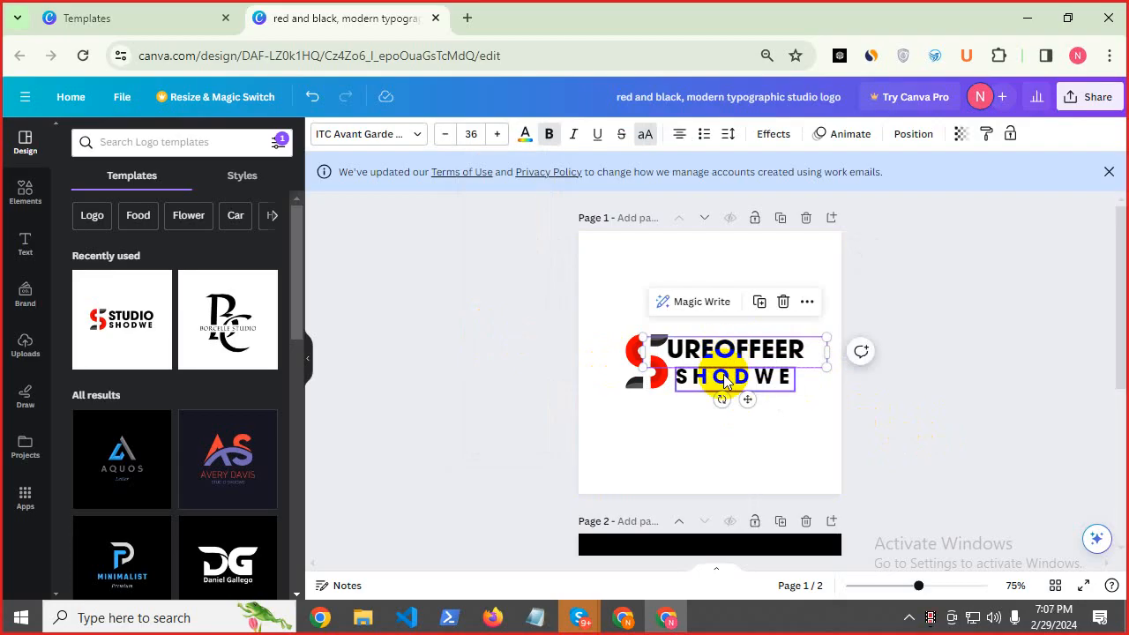
double_click(723, 377)
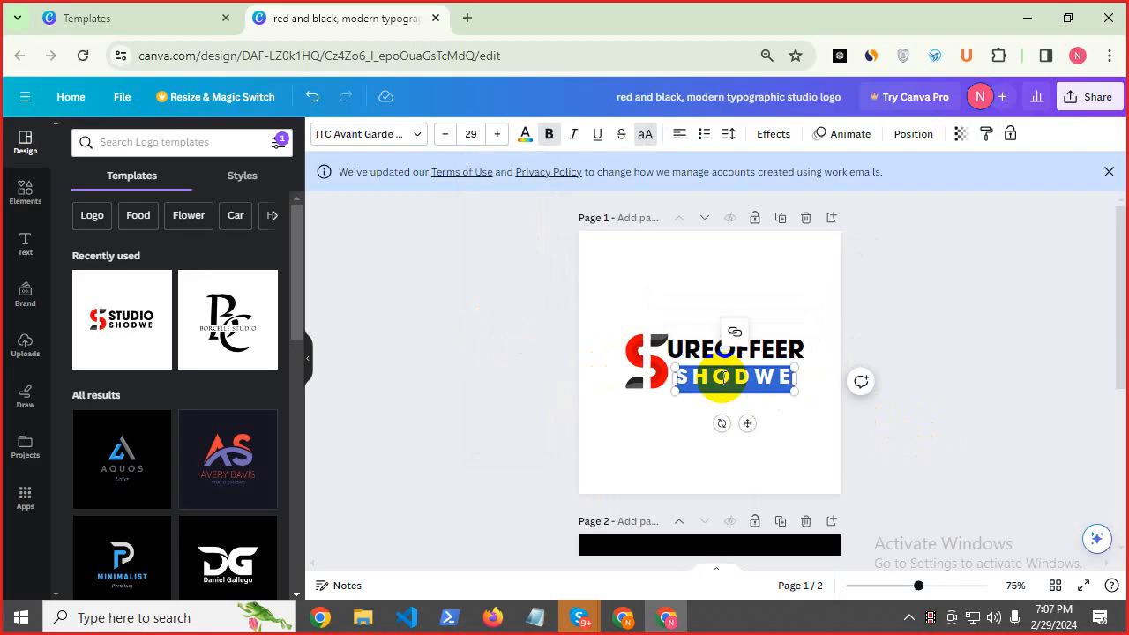
type("GIFT CA")
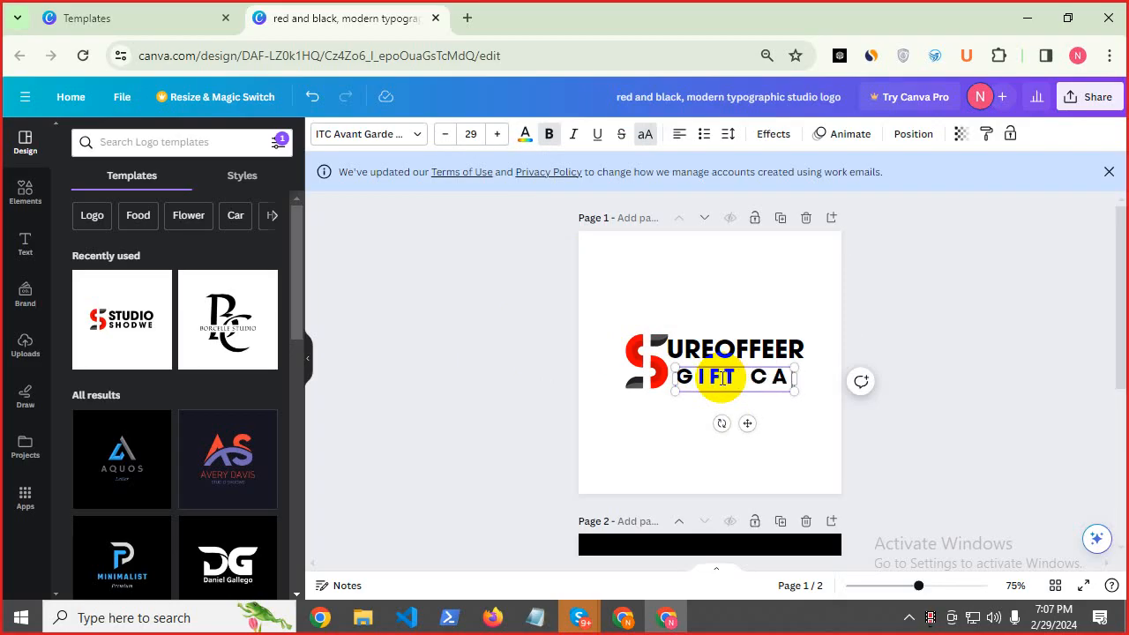
type("RD S")
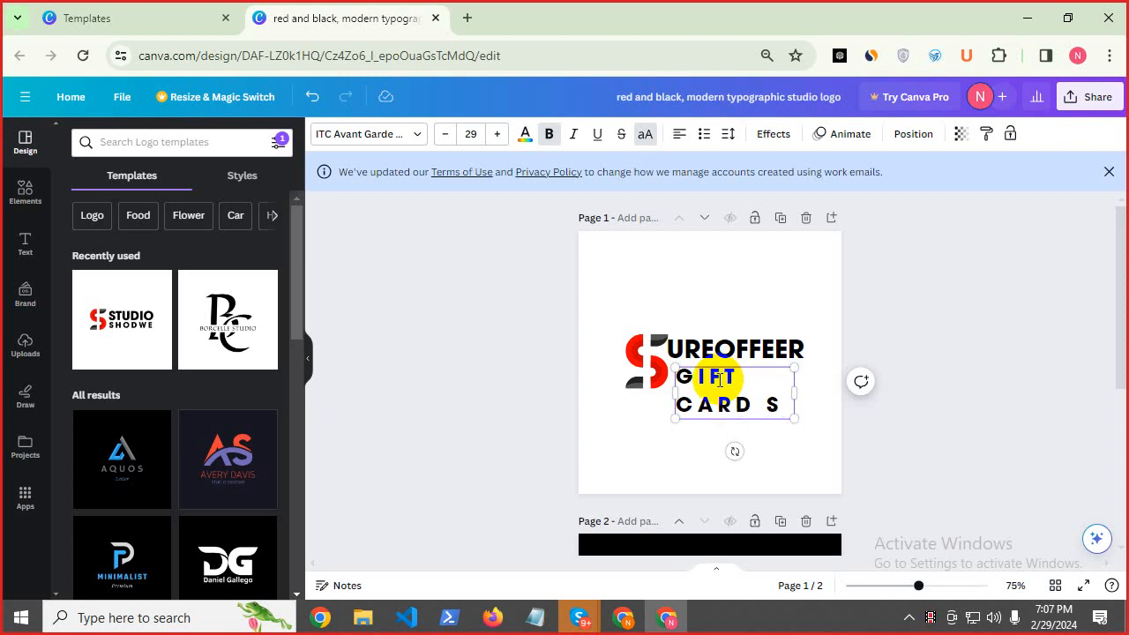
type("HOP")
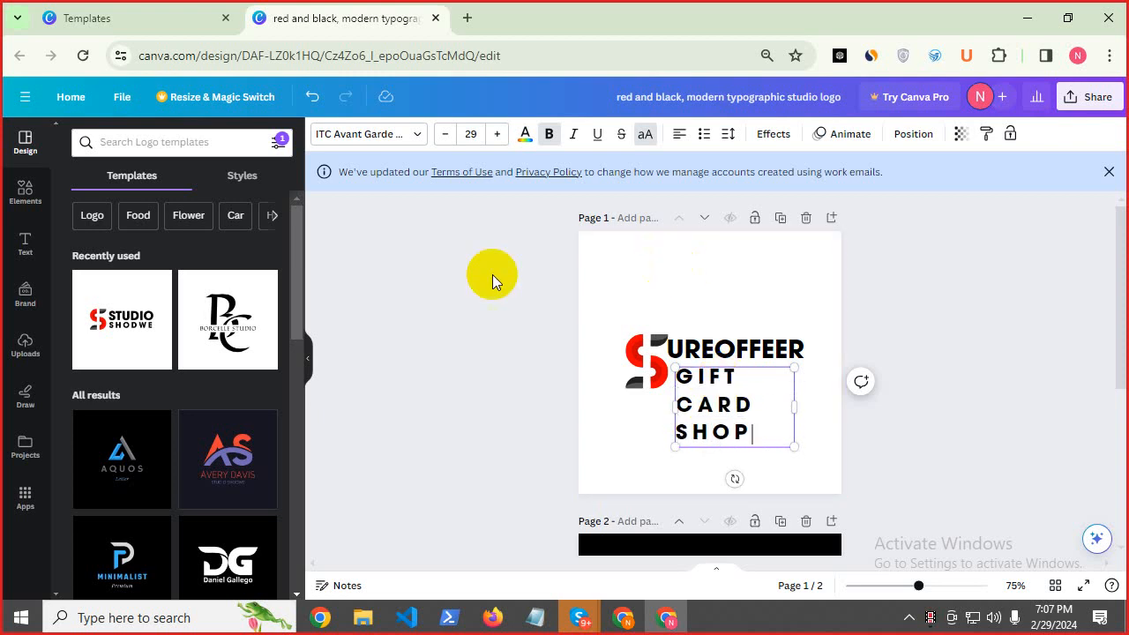
left_click(471, 133)
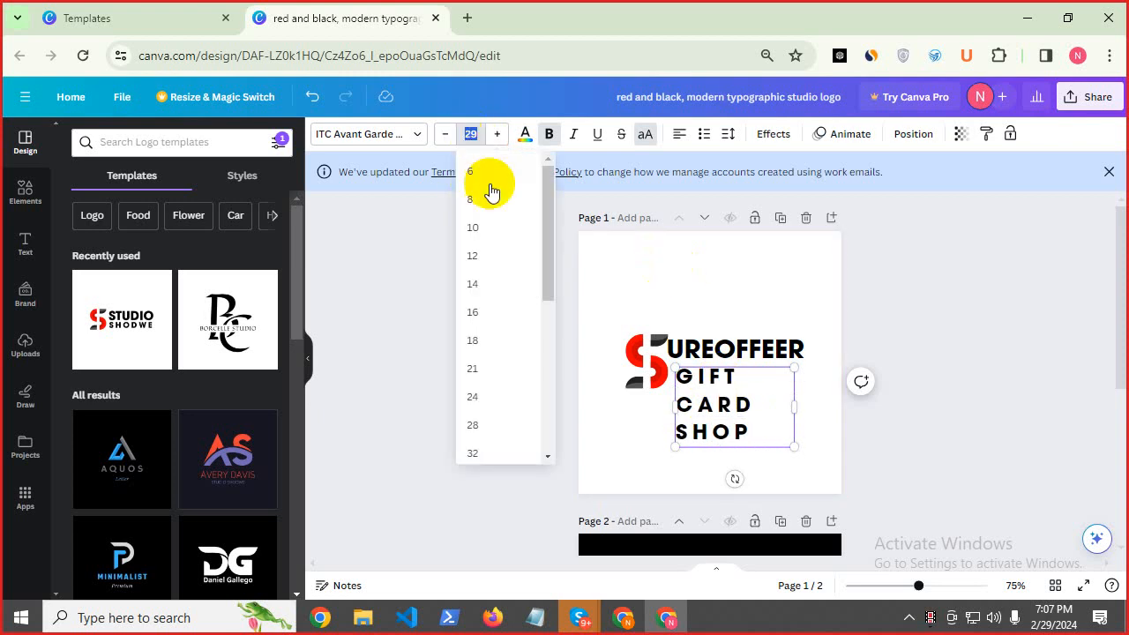
left_click(474, 240)
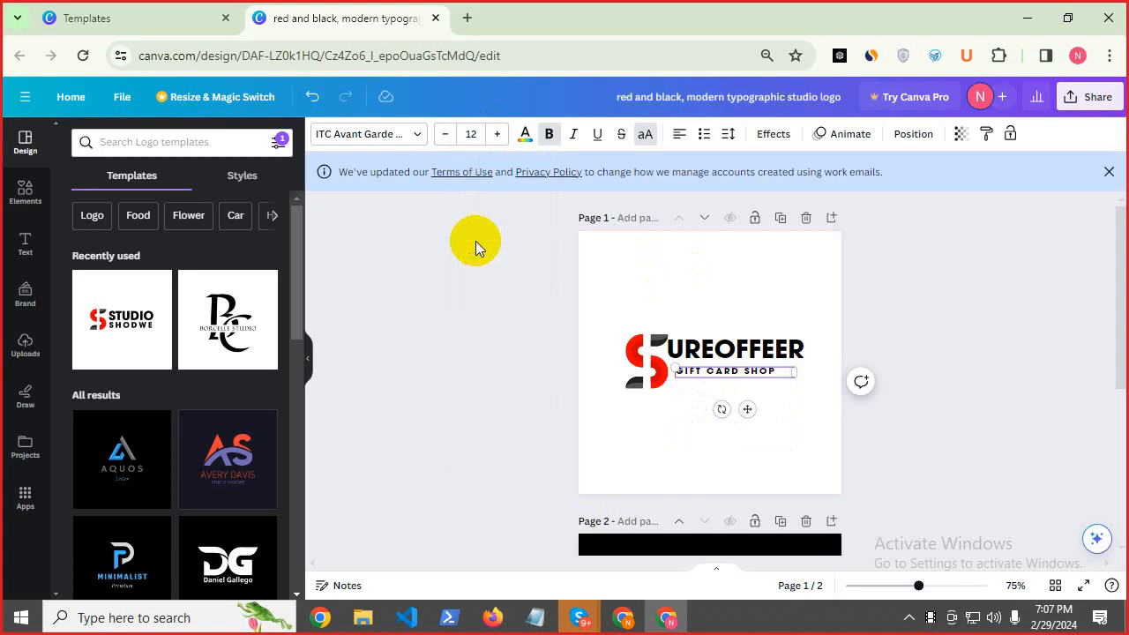
left_click(526, 366)
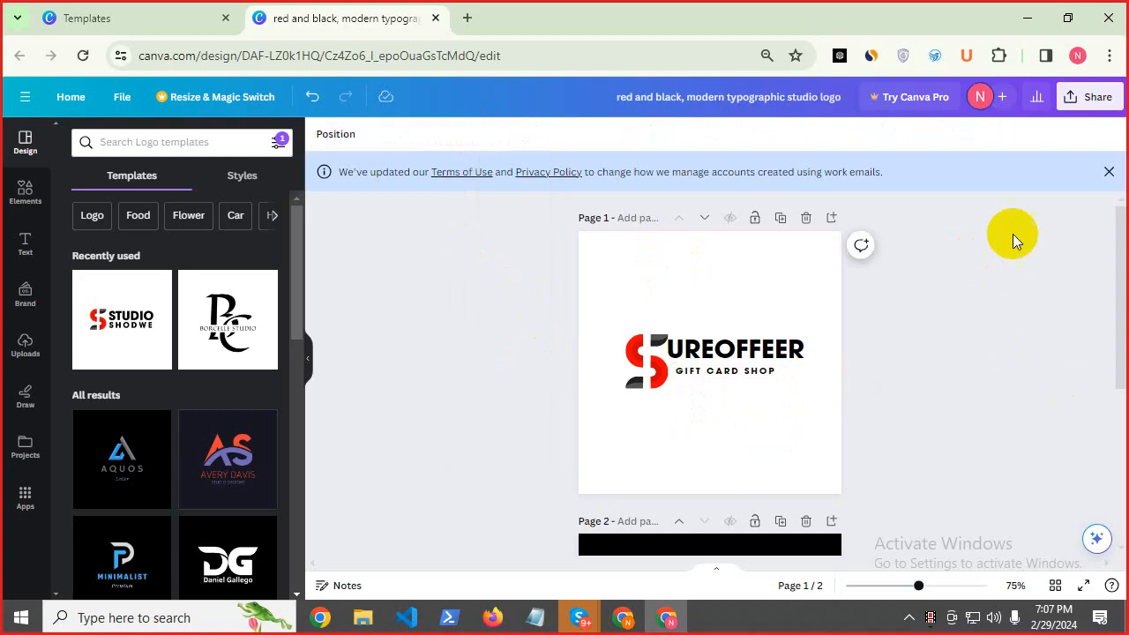
Look over Canva's share and download options, then close them.
left_click(1086, 106)
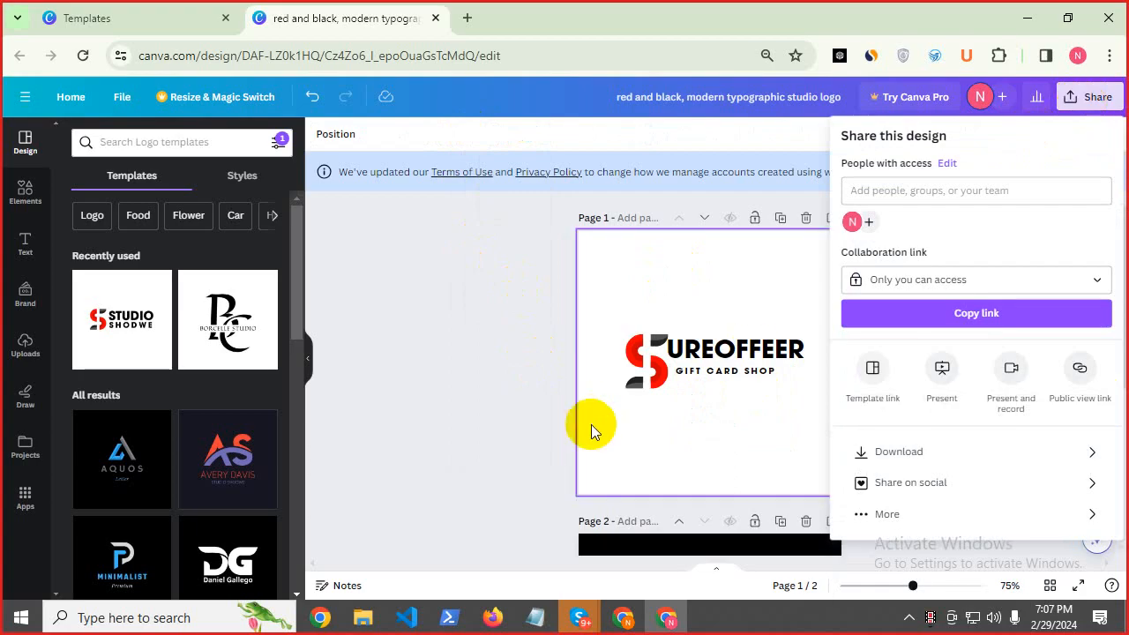
scroll(520, 378, "down", 3)
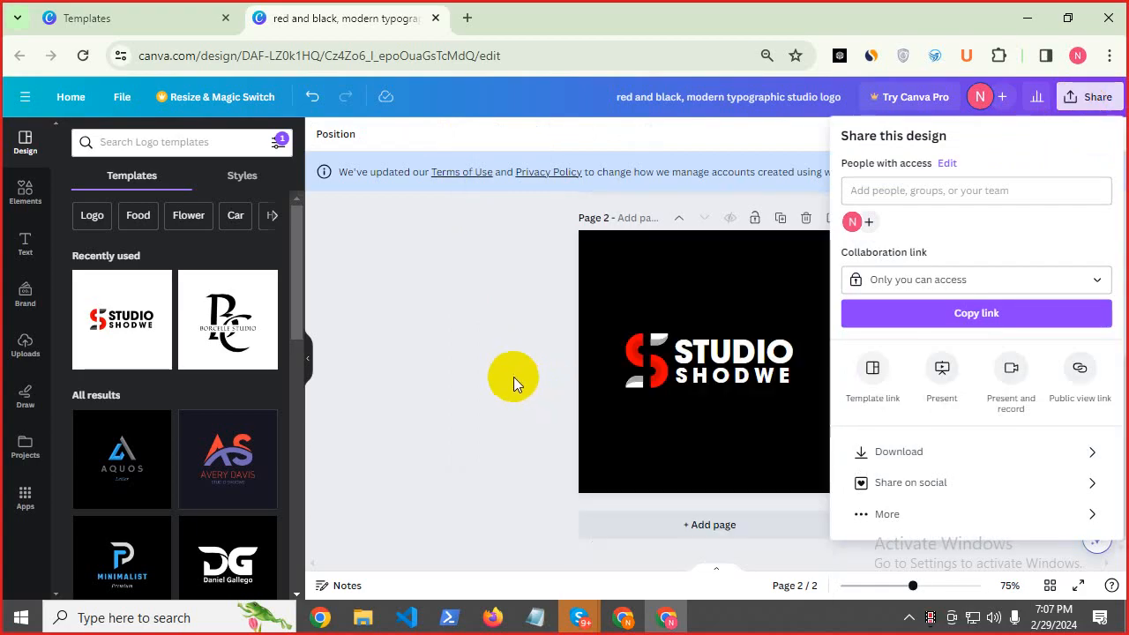
scroll(513, 377, "up", 3)
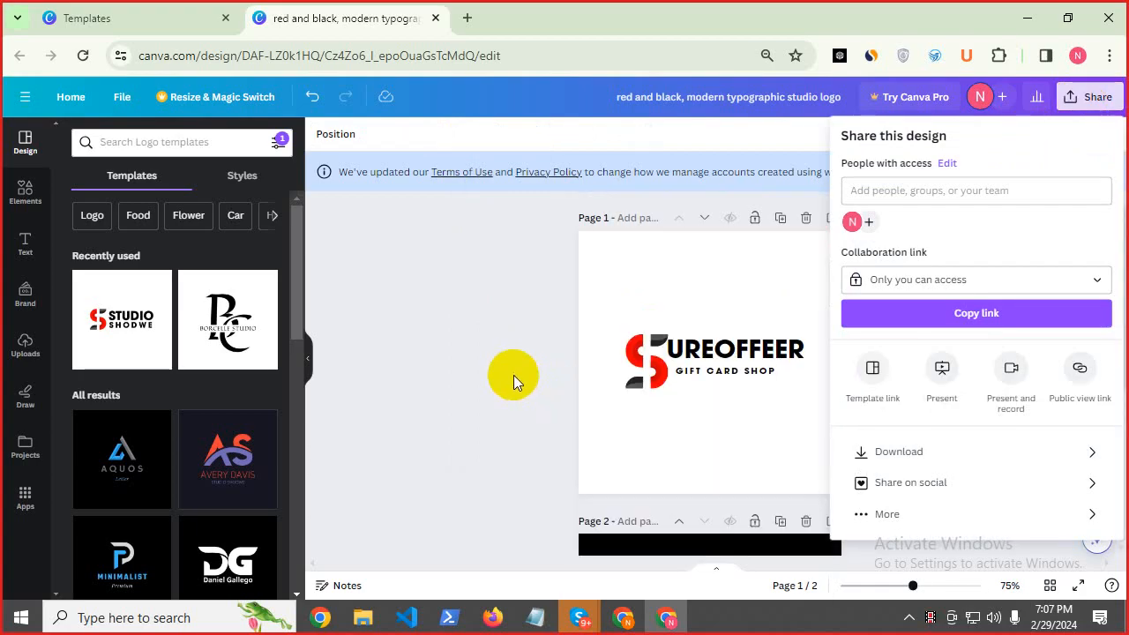
left_click(507, 308)
Try black and grey backgrounds on page 1, settling on #545454.
left_click(635, 277)
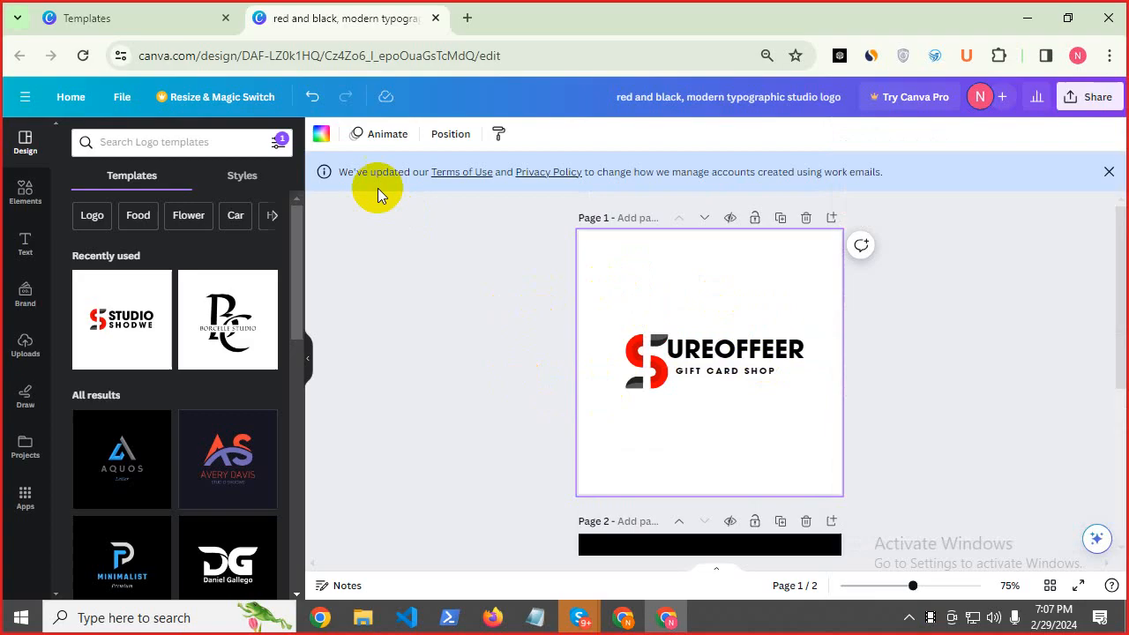
left_click(324, 134)
left_click(115, 221)
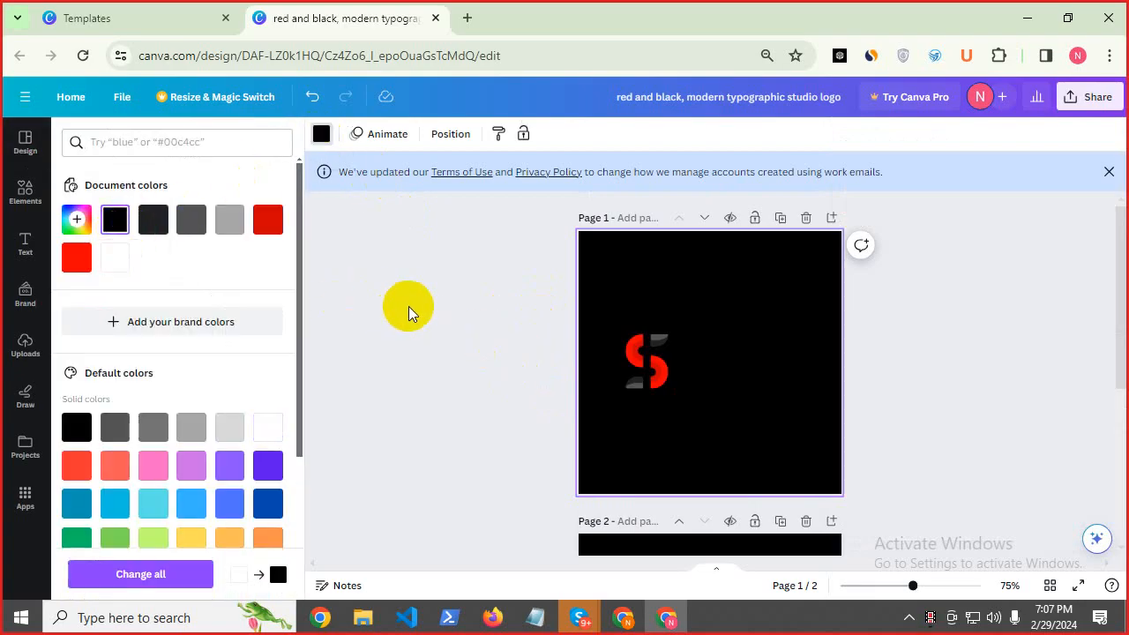
left_click(227, 220)
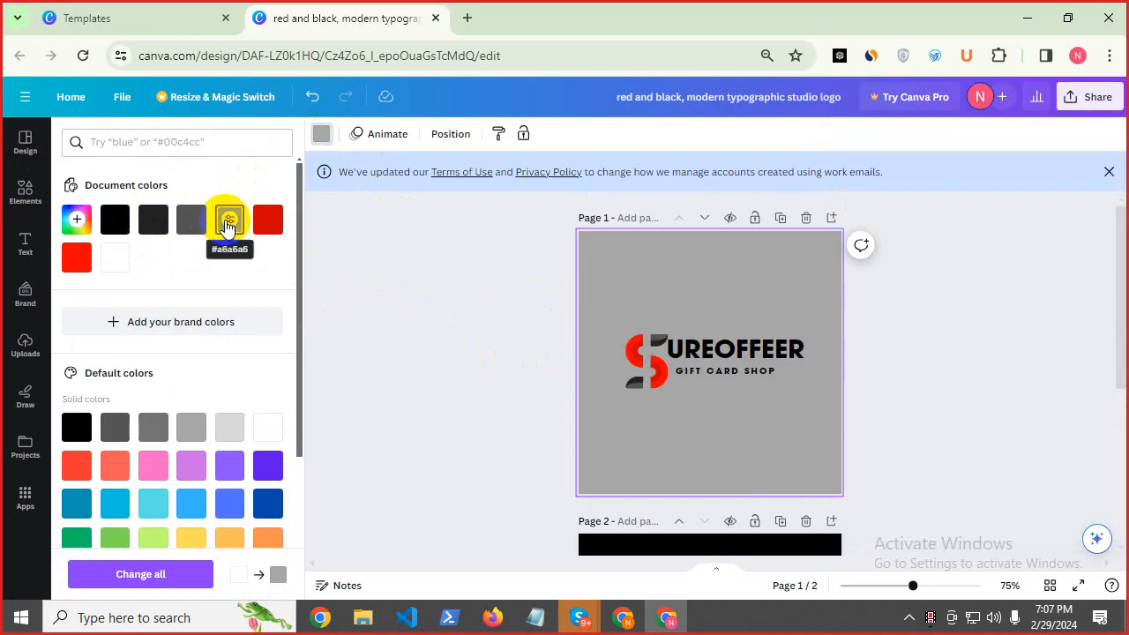
left_click(154, 220)
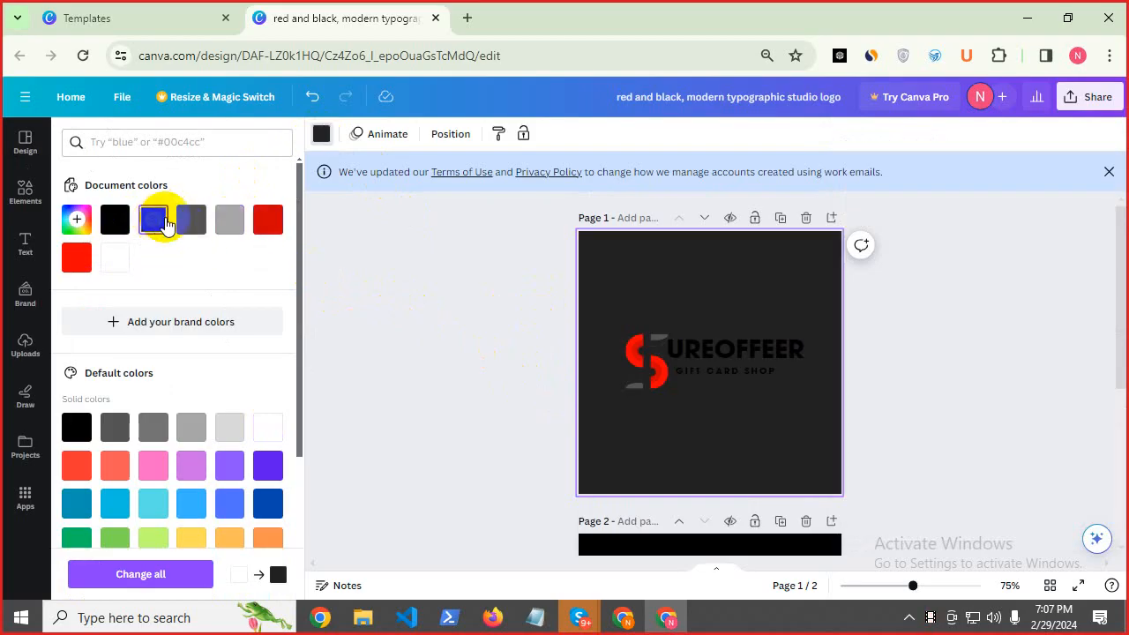
left_click(235, 227)
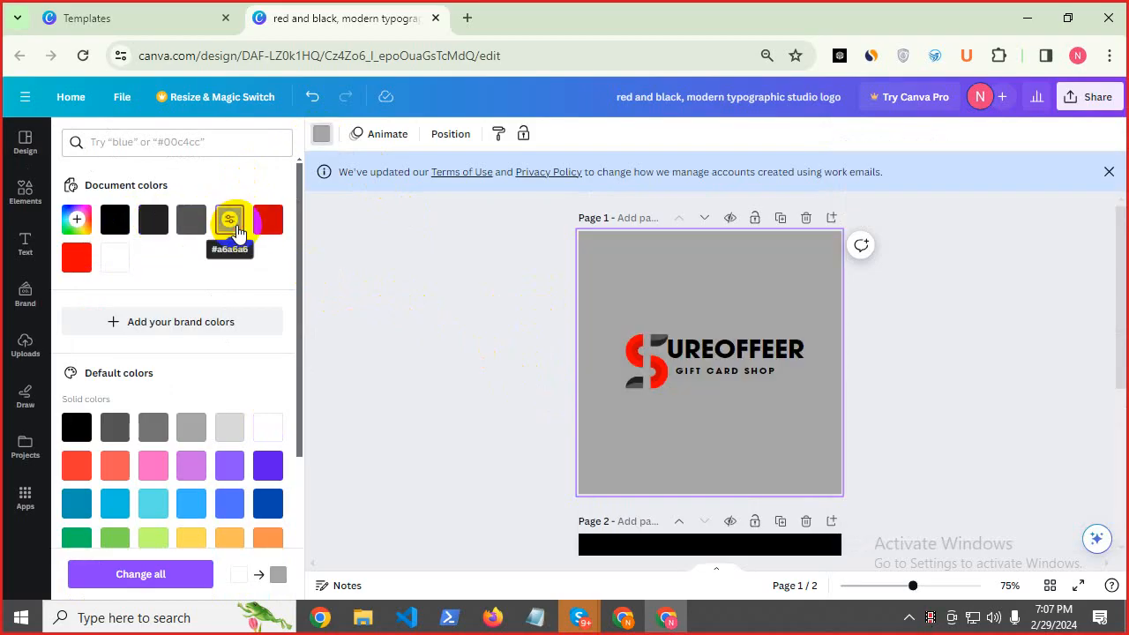
left_click(113, 221)
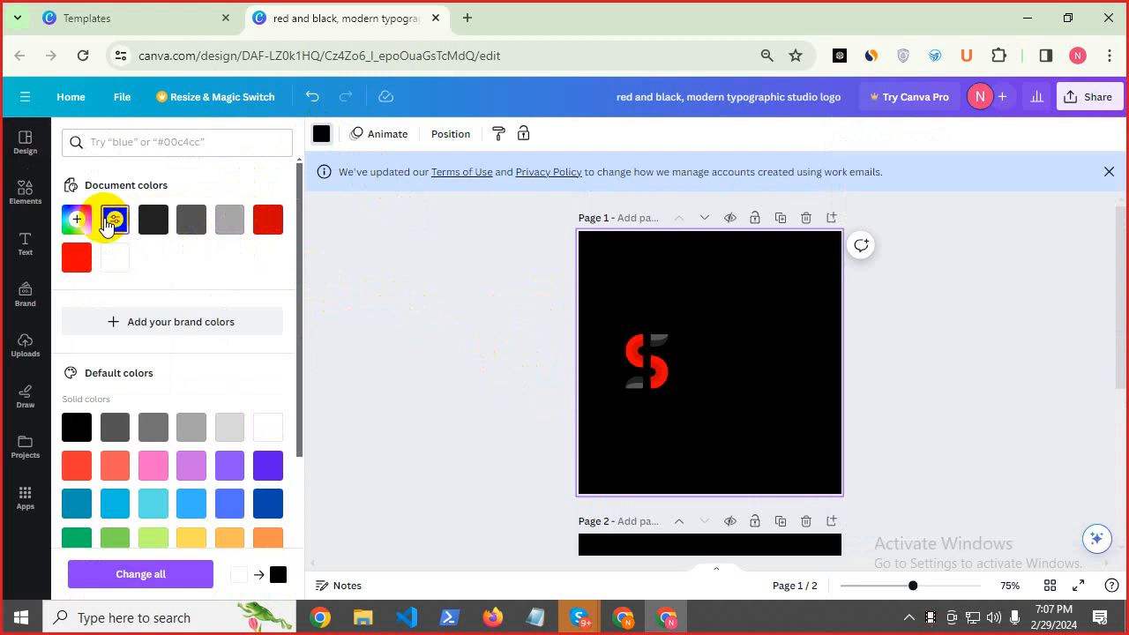
left_click(188, 227)
left_click(725, 355)
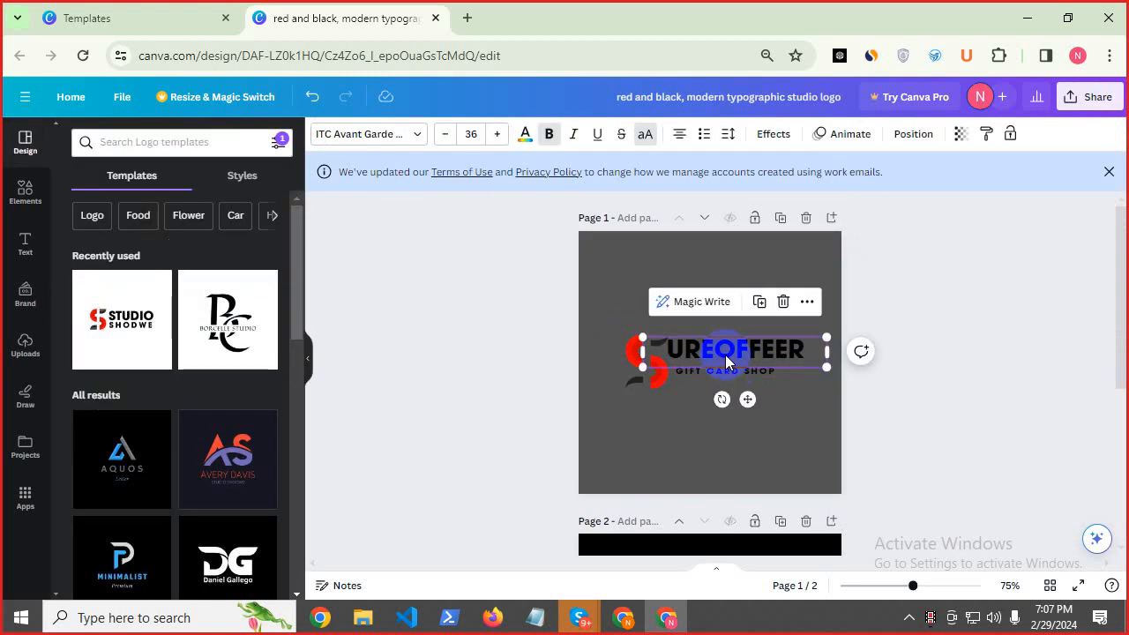
Make the UREOFFEER text white.
left_click(527, 133)
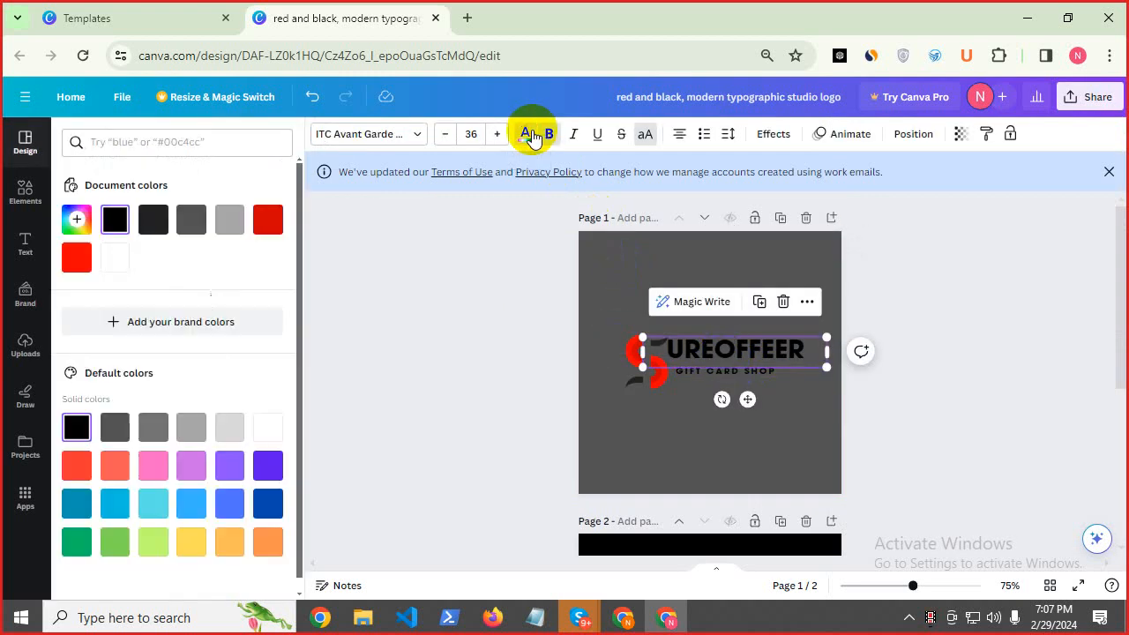
left_click(181, 229)
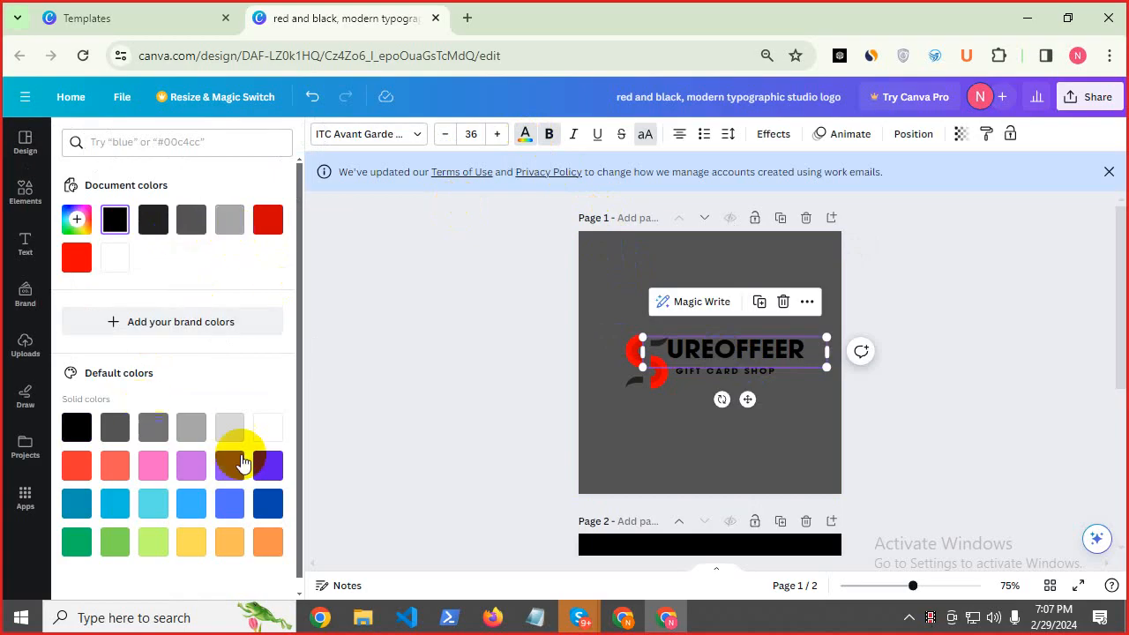
left_click(253, 430)
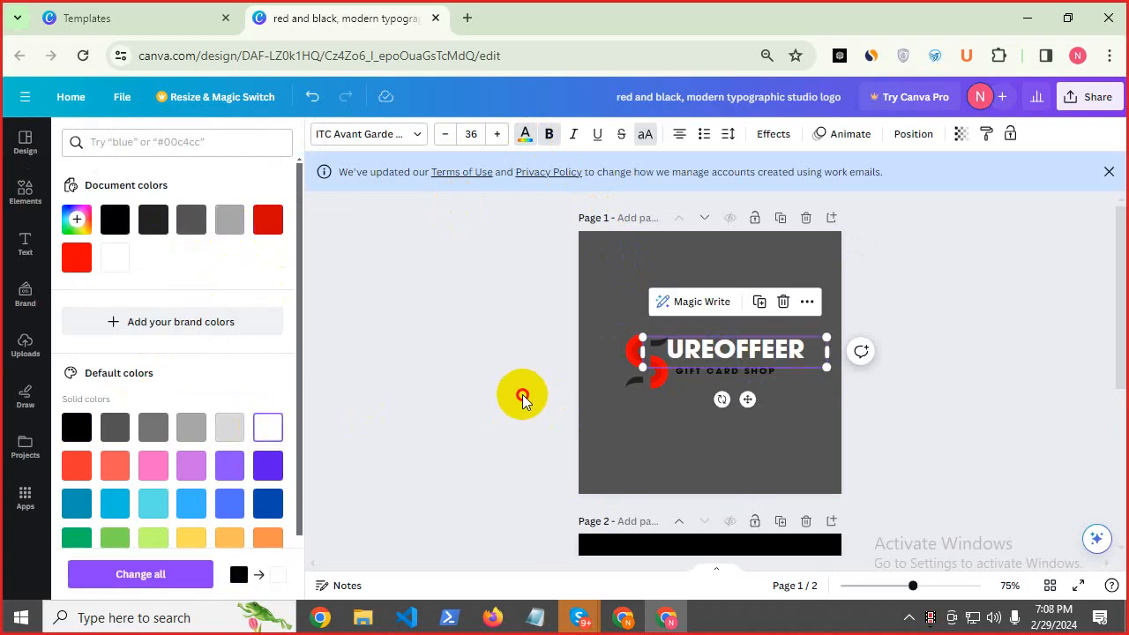
left_click(735, 395)
Make the GIFT CARD SHOP tagline white as well.
left_click(736, 378)
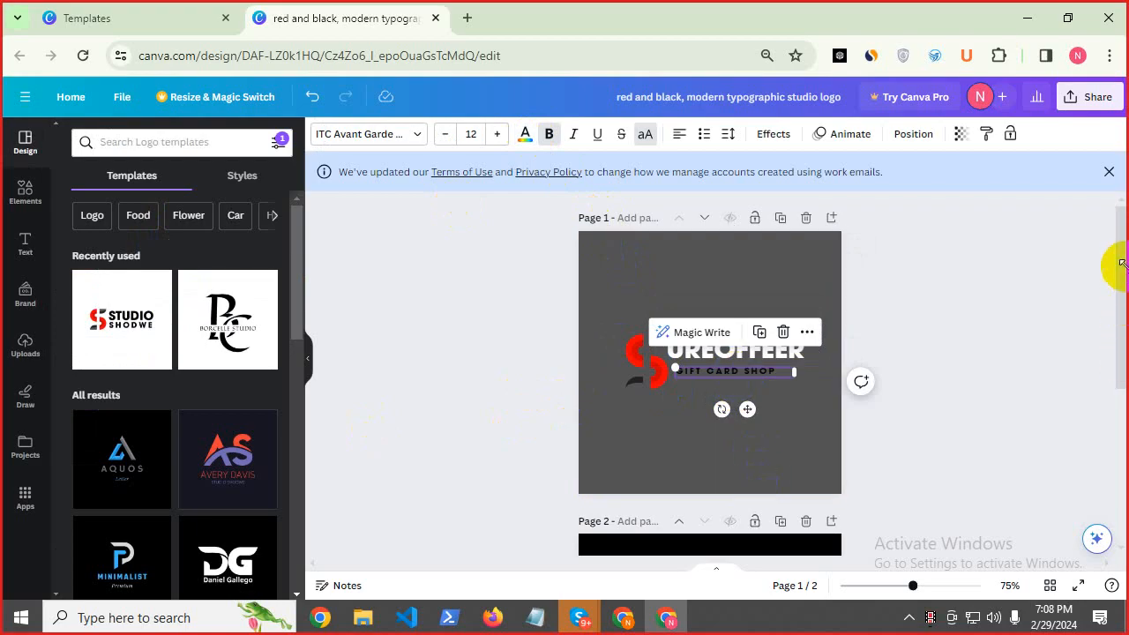
mouse_move(1125, 236)
left_mouse_down()
mouse_move(1123, 365)
mouse_move(1124, 258)
left_mouse_up()
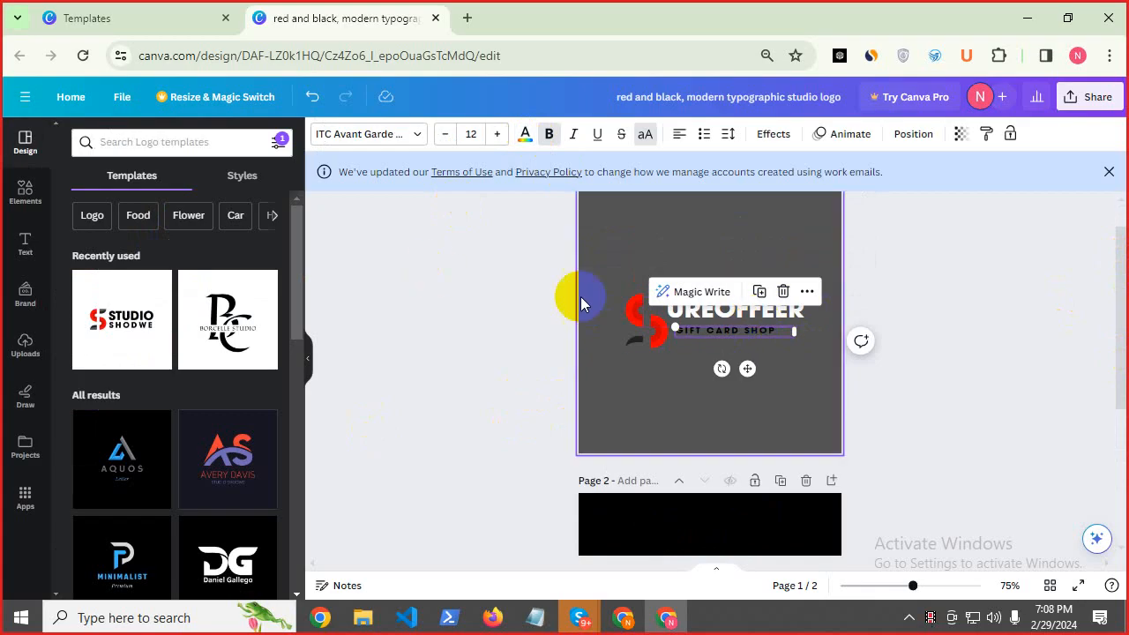
left_click(525, 134)
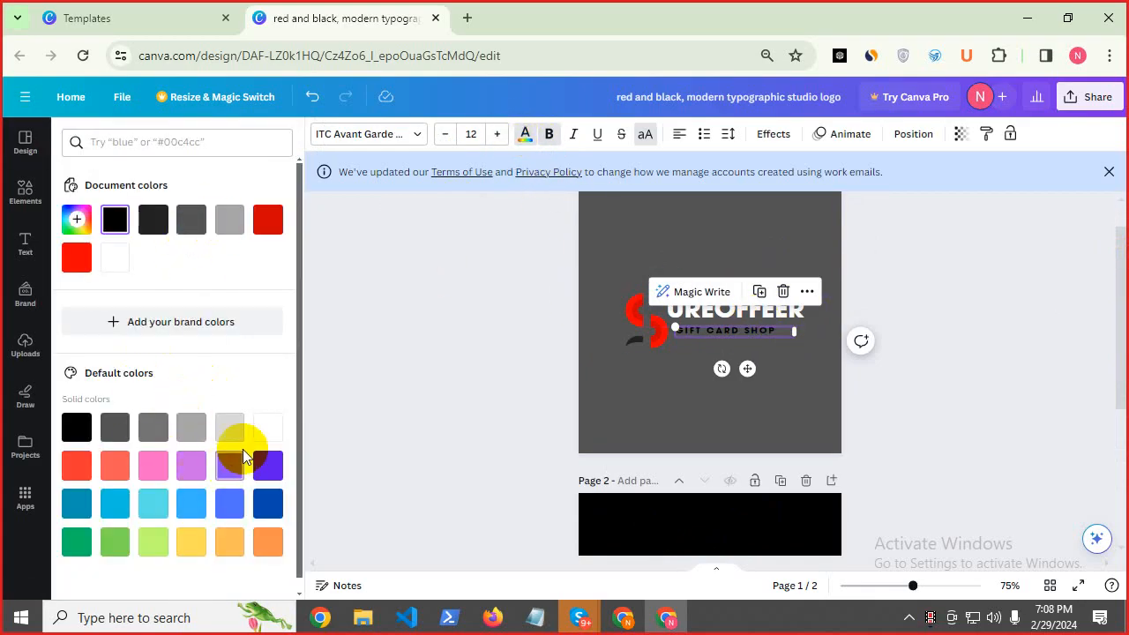
left_click(269, 429)
left_click(550, 366)
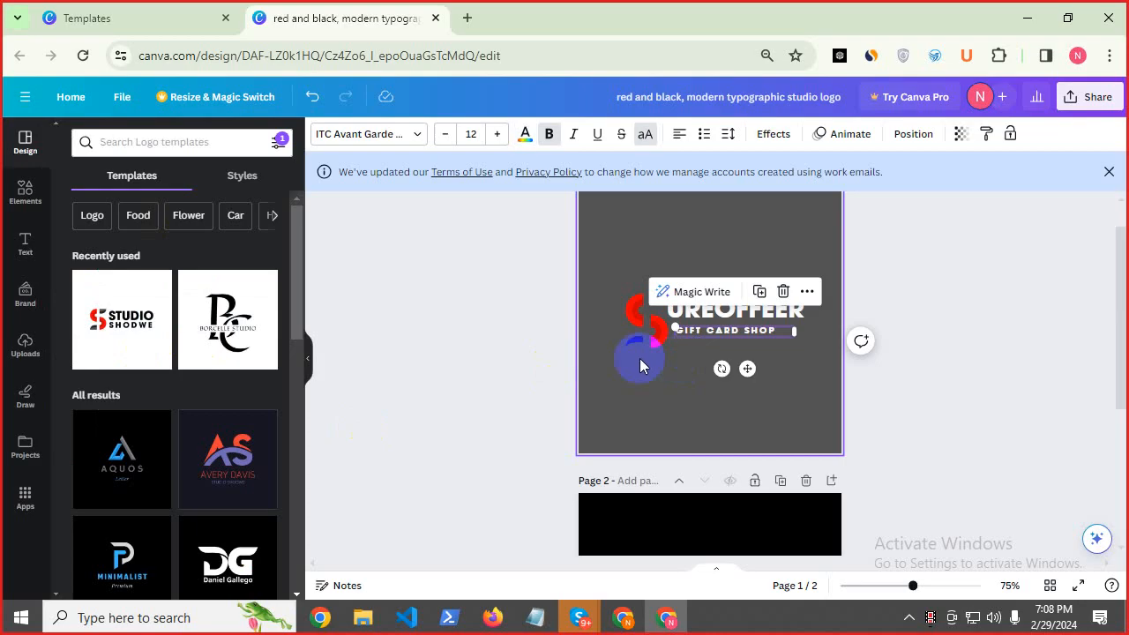
left_click(639, 339)
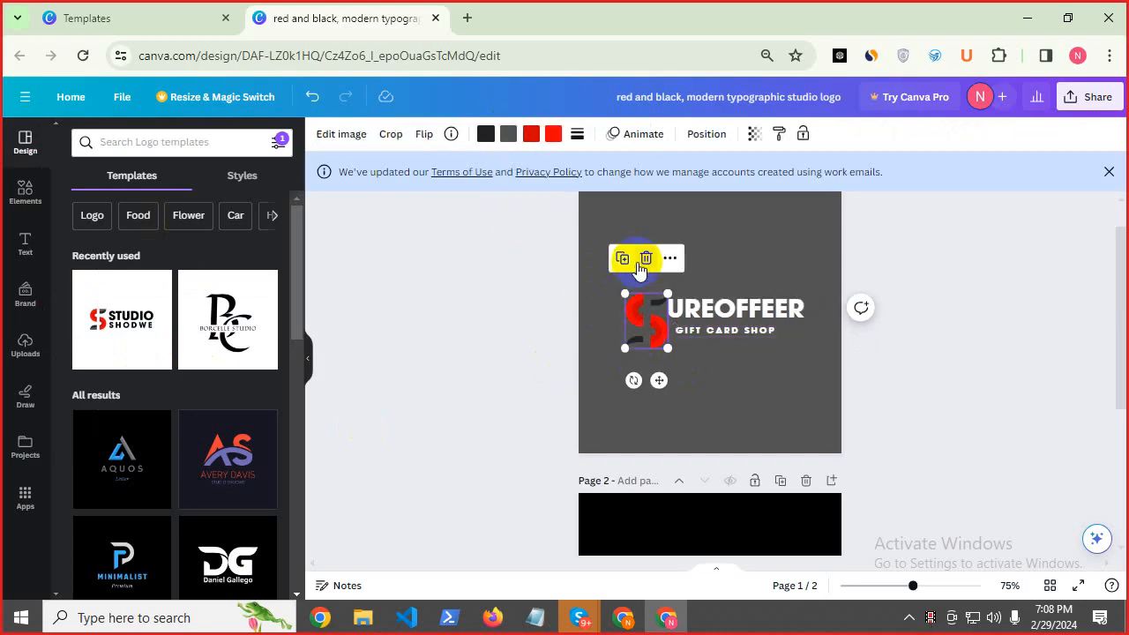
Delete the old S image and paste page 2's red-and-white S icon onto page 1.
left_click(645, 258)
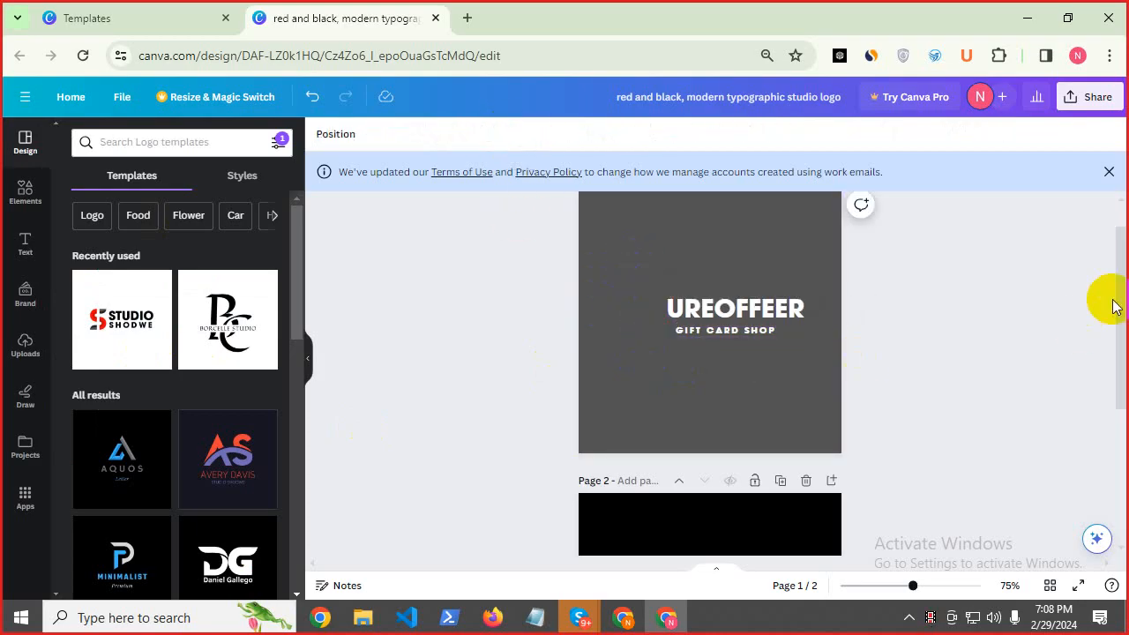
left_click_drag(1122, 238, 1117, 302)
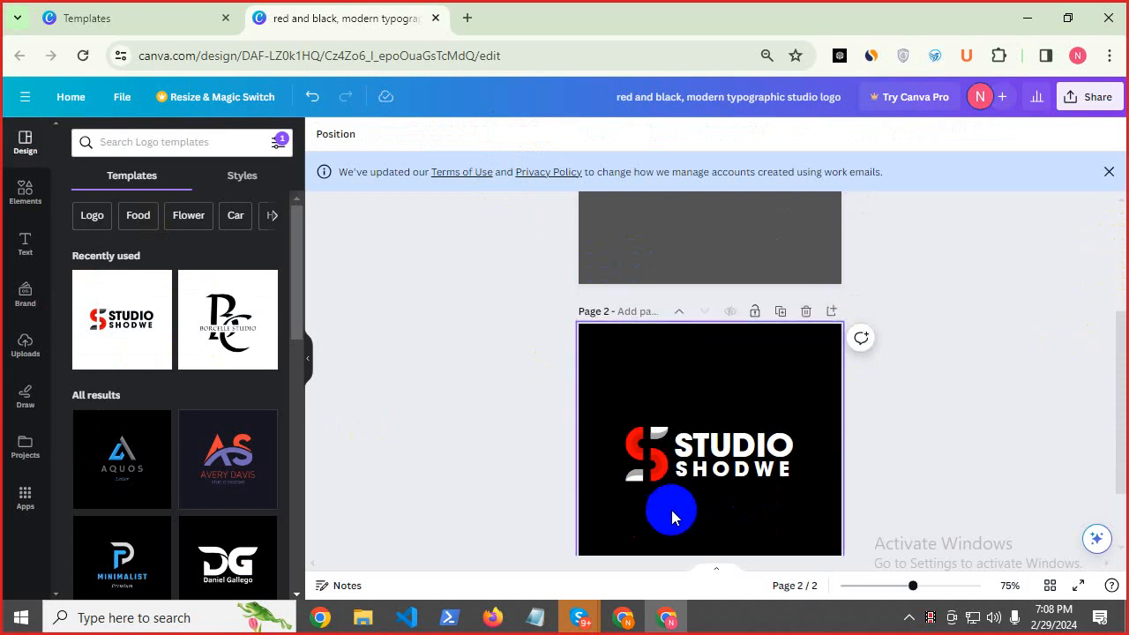
right_click(648, 464)
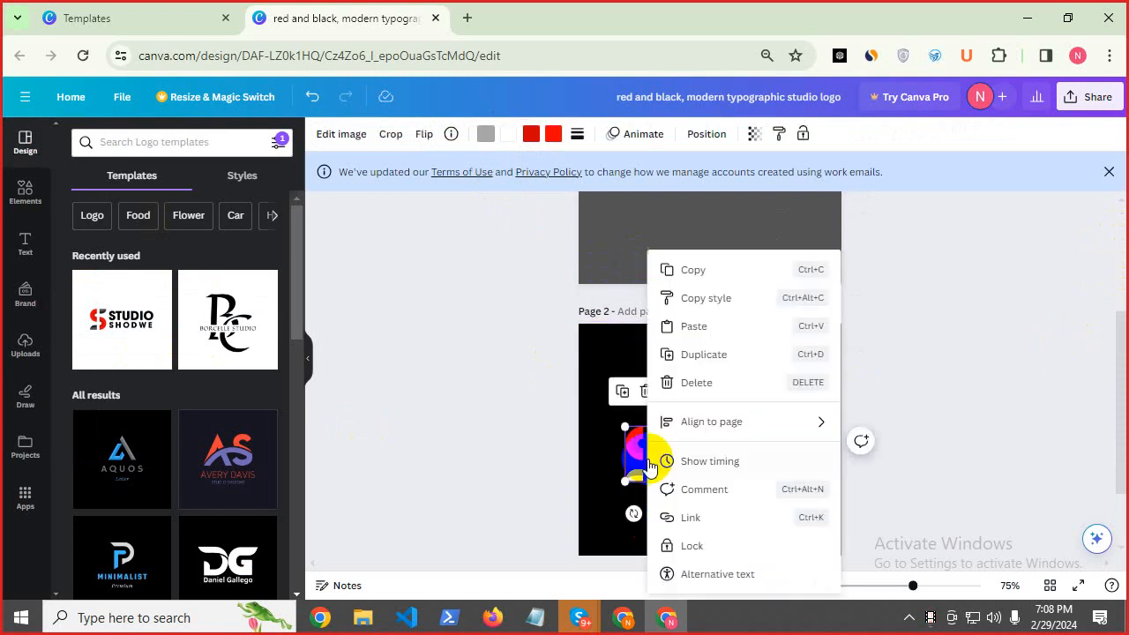
left_click(711, 270)
scroll(926, 361, "up", 3)
left_click(658, 367)
right_click(634, 343)
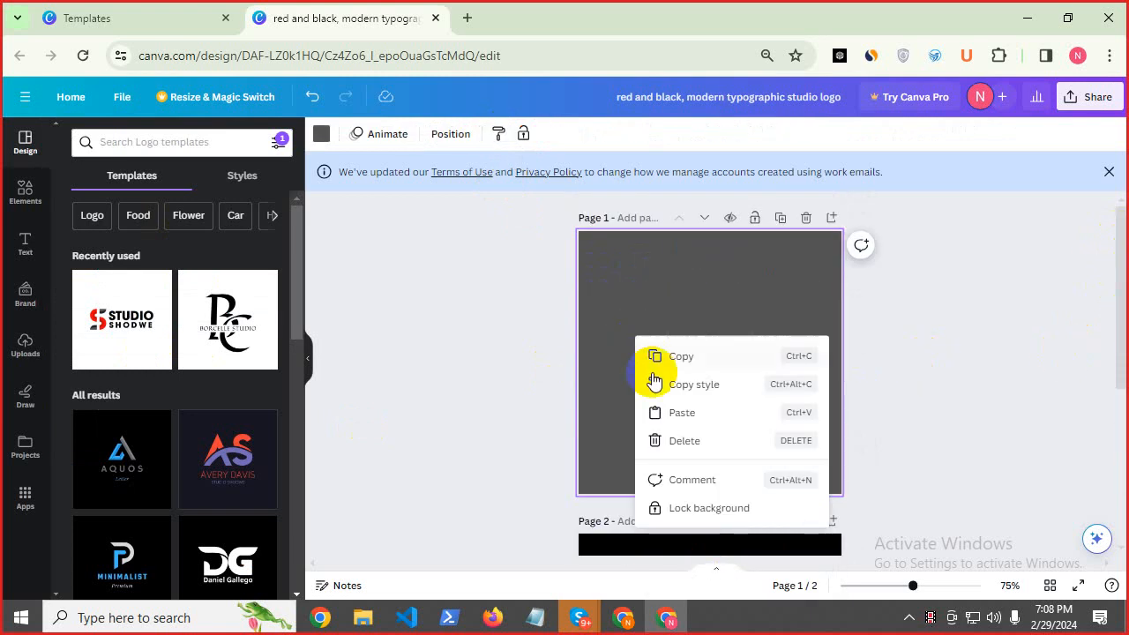
left_click(675, 416)
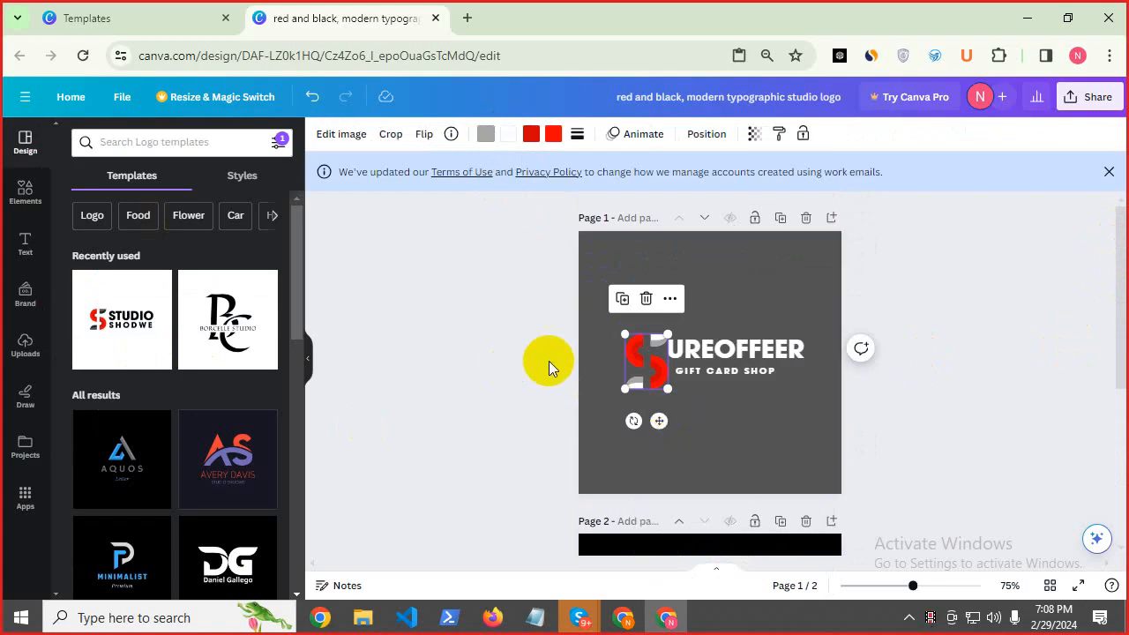
Set page 1's background to black.
left_click(620, 269)
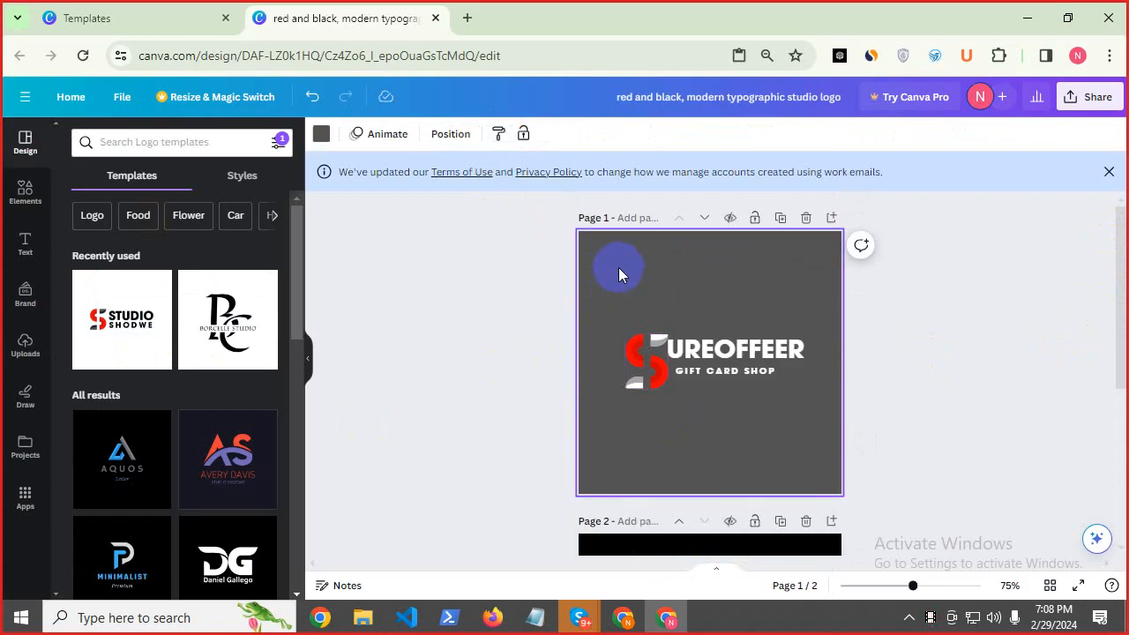
left_click(321, 135)
left_click(115, 218)
left_click(400, 351)
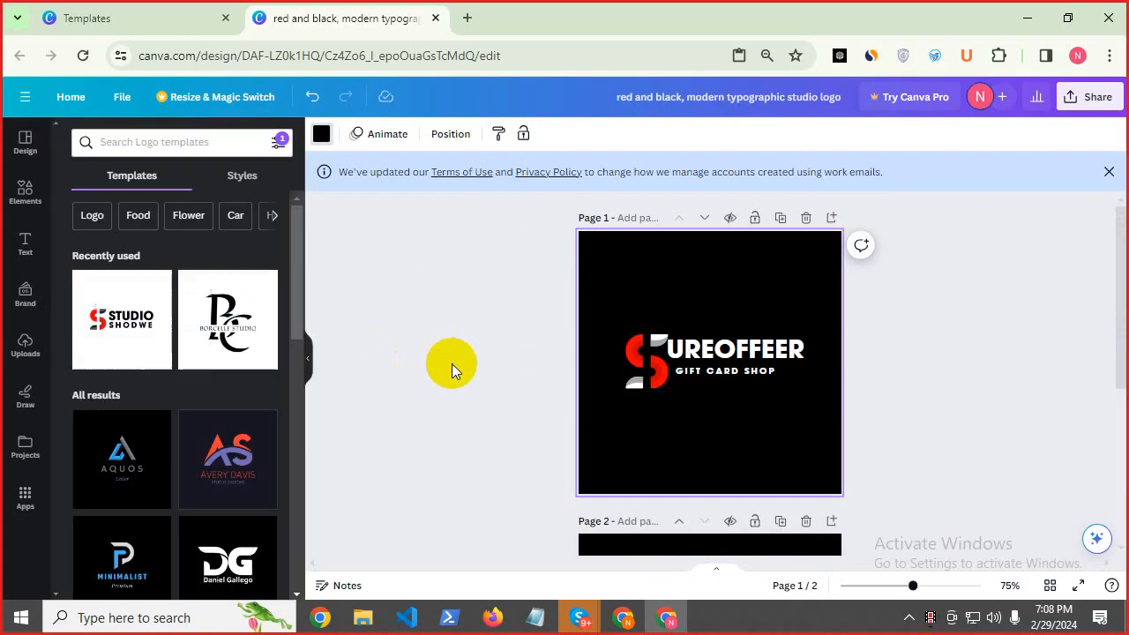
Delete page 2 with the STUDIO SHODWE design.
scroll(970, 397, "down", 3)
left_click(756, 296)
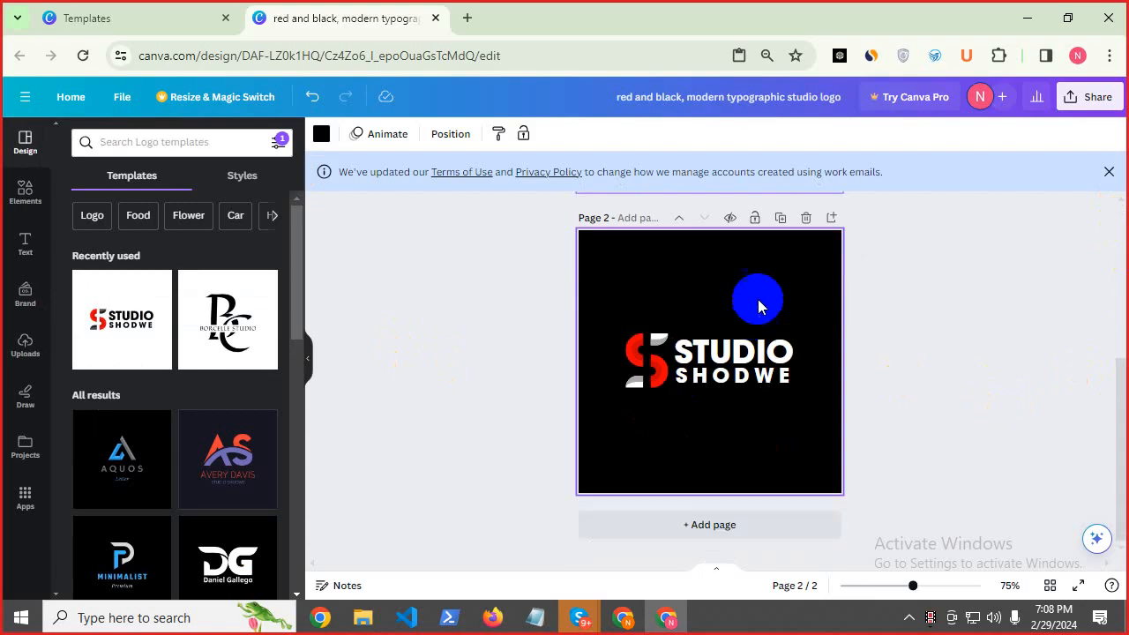
left_click(802, 219)
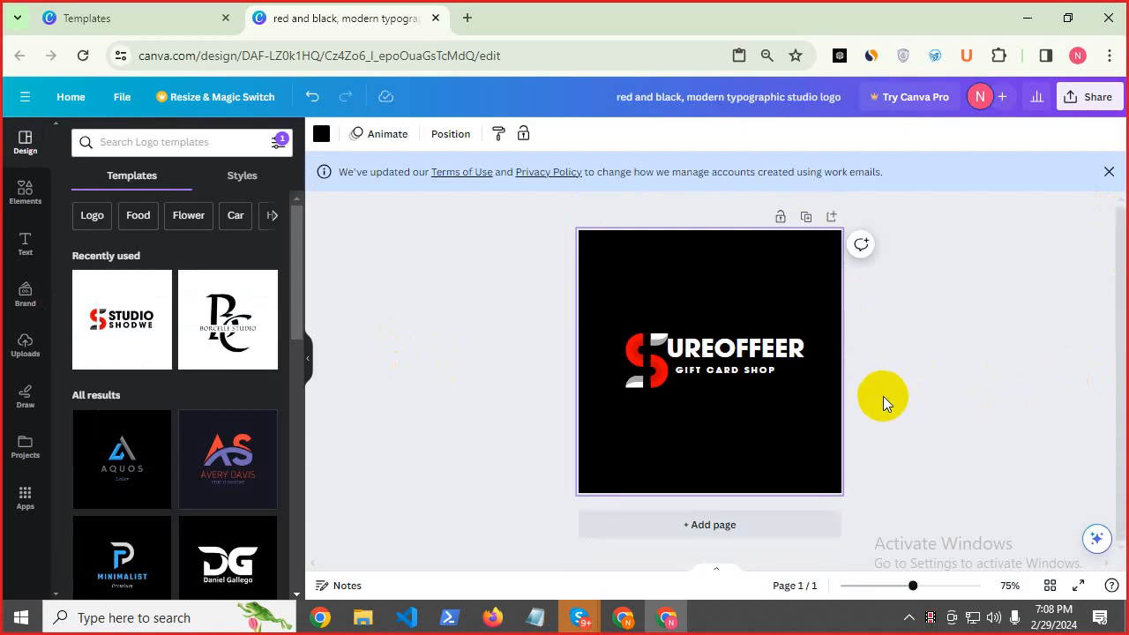
Export the logo as a JPG file and reveal it in the Downloads folder.
left_click(1098, 99)
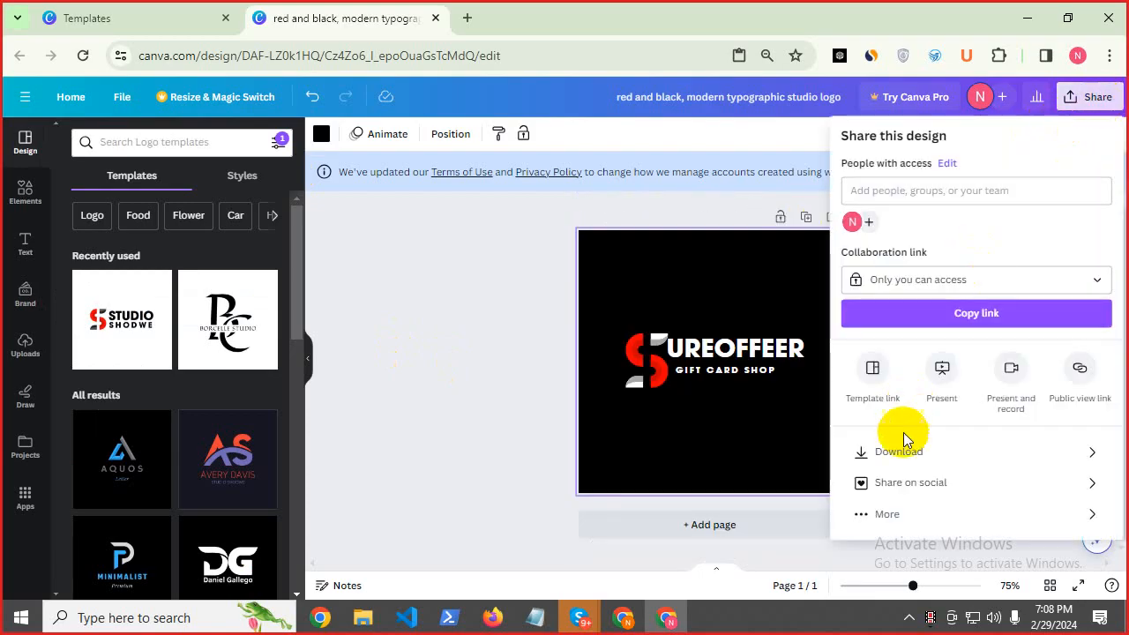
left_click(884, 450)
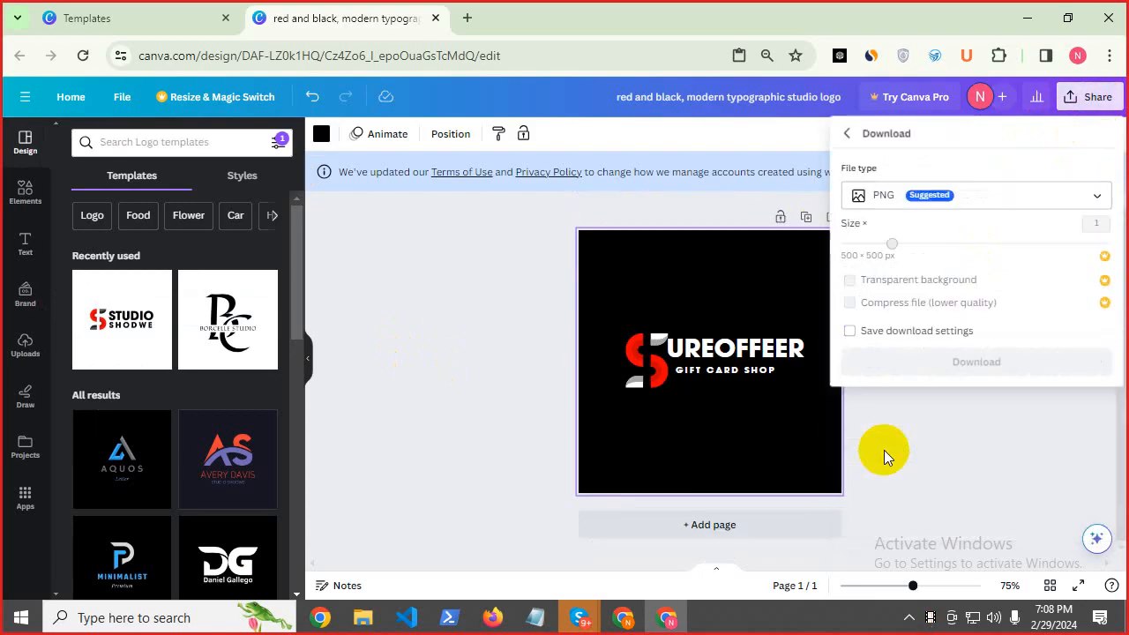
left_click(914, 200)
left_click(898, 247)
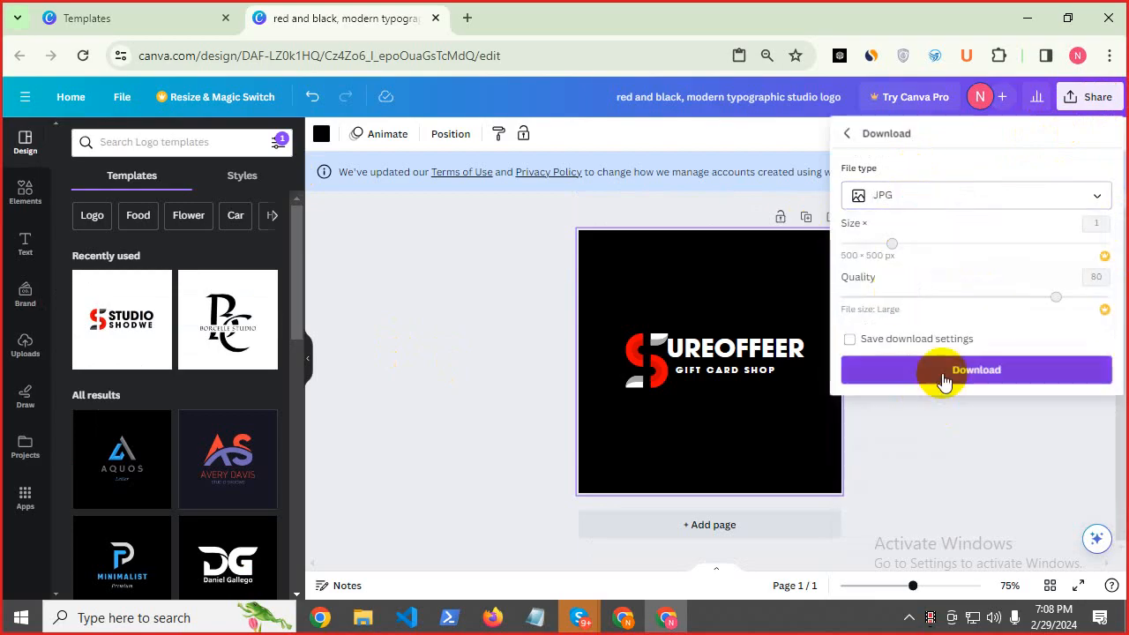
left_click(938, 377)
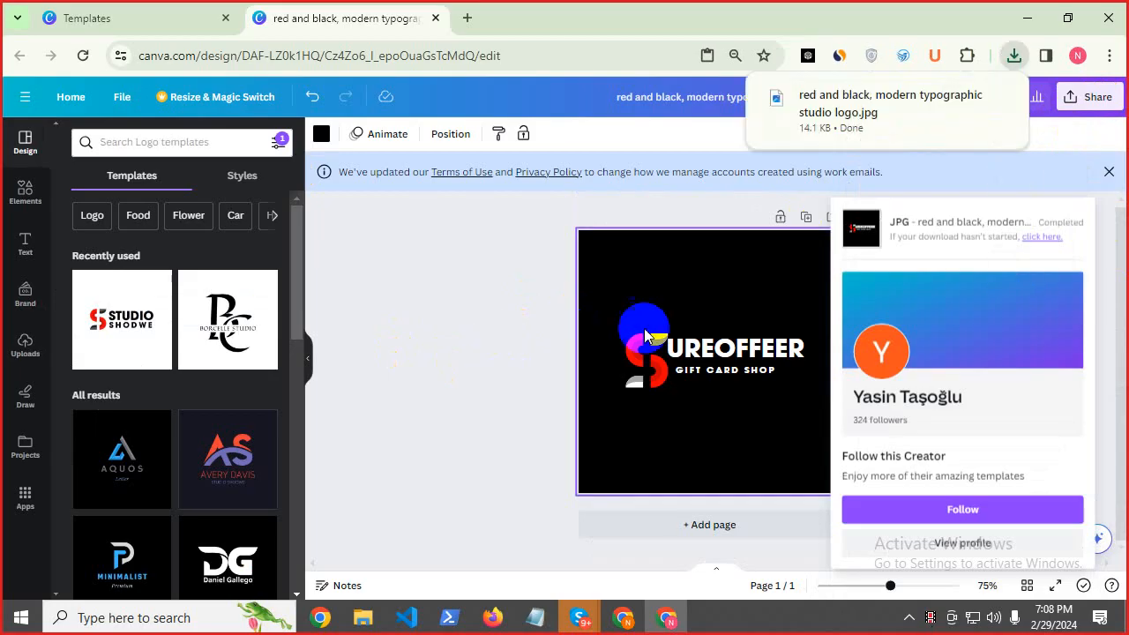
mouse_move(979, 130)
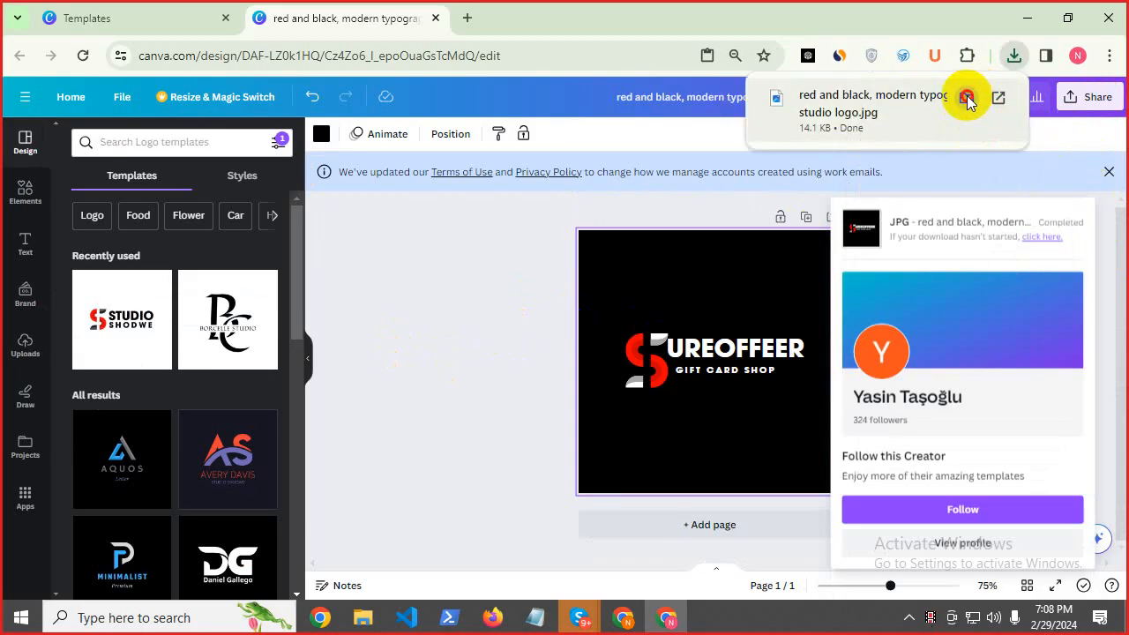
left_click(968, 99)
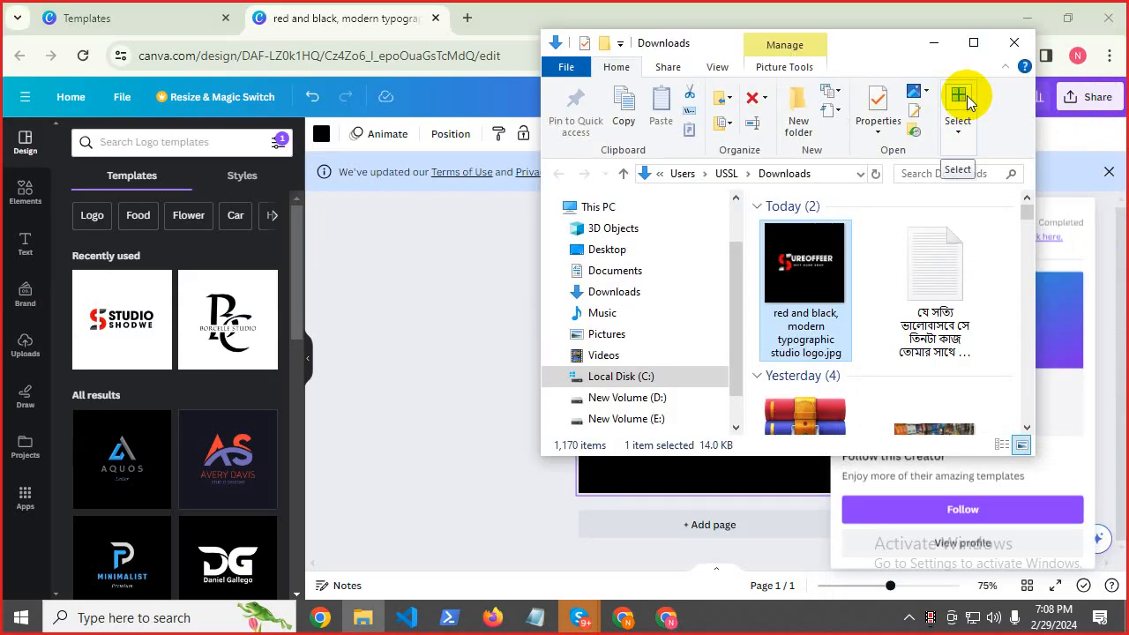
Copy the logo's file name, then move the JPG from Downloads into Saved Pictures.
left_click(792, 338)
right_click(801, 321)
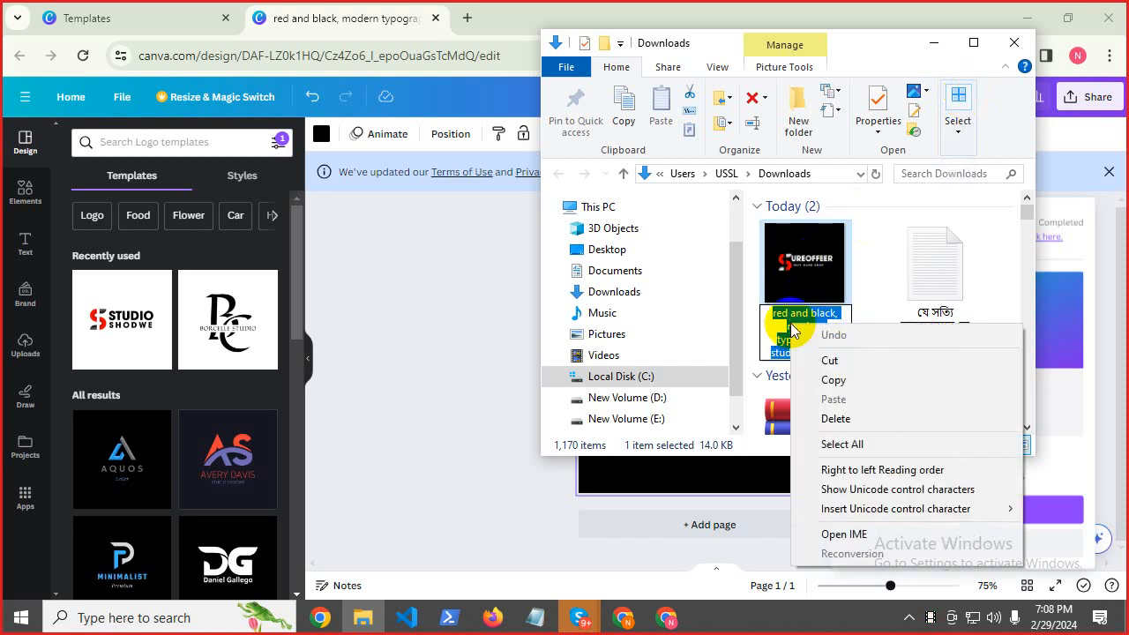
left_click(838, 378)
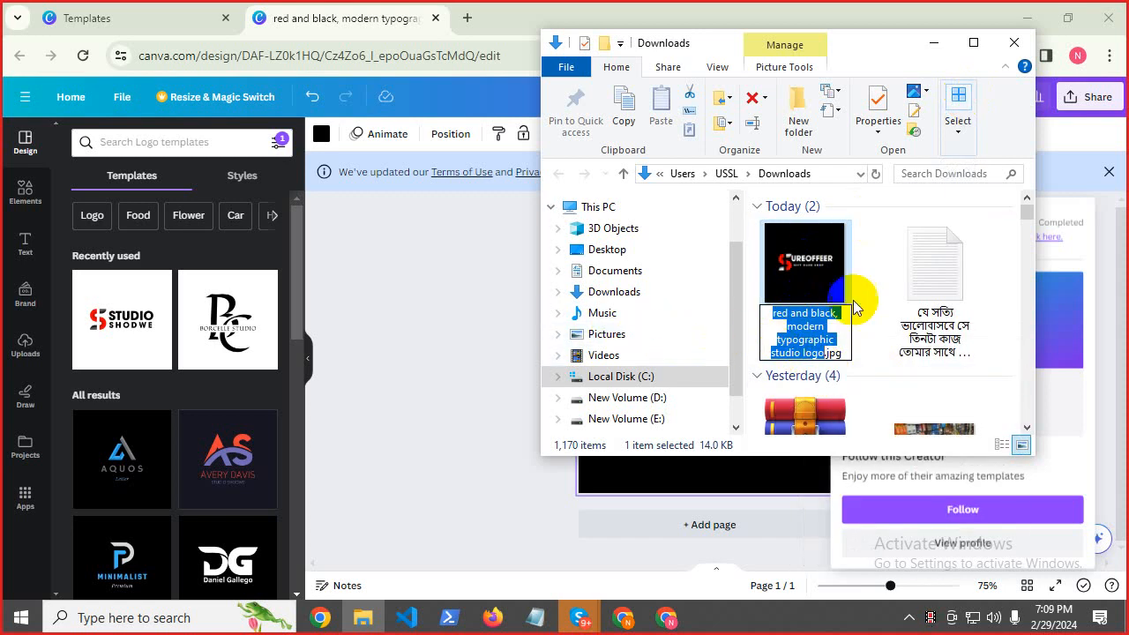
left_click(783, 264)
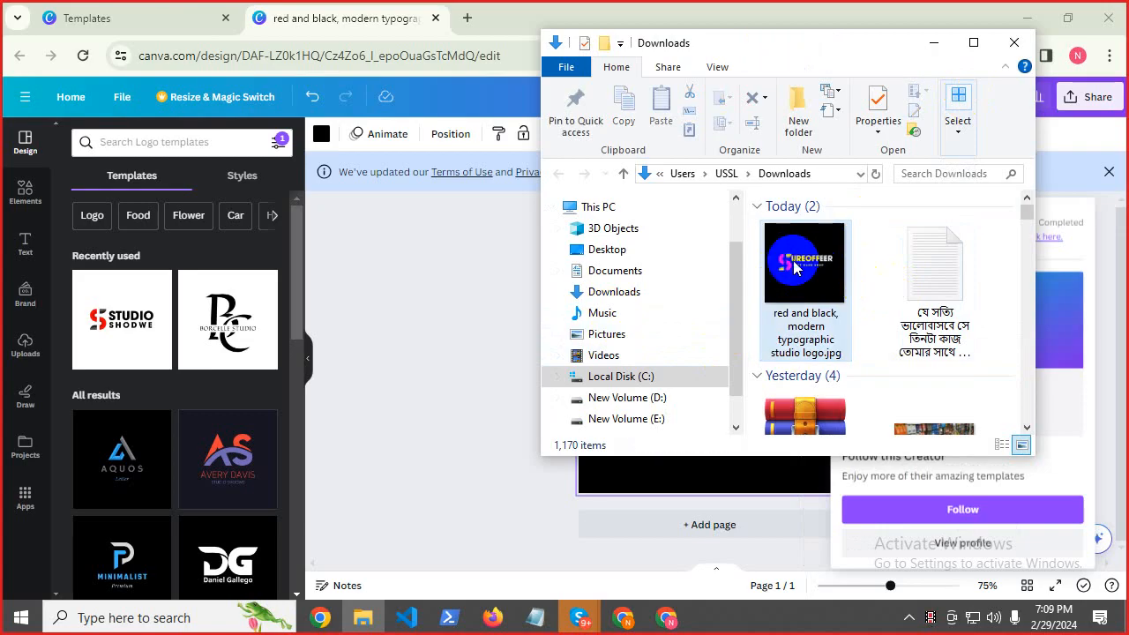
left_click_drag(793, 260, 647, 338)
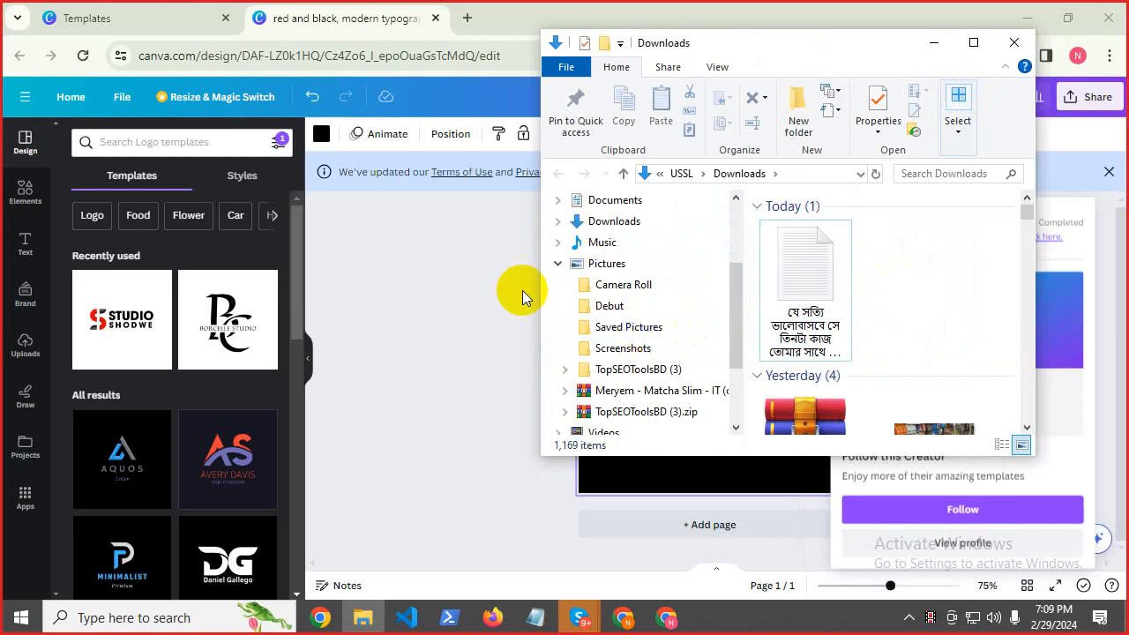
left_click(658, 326)
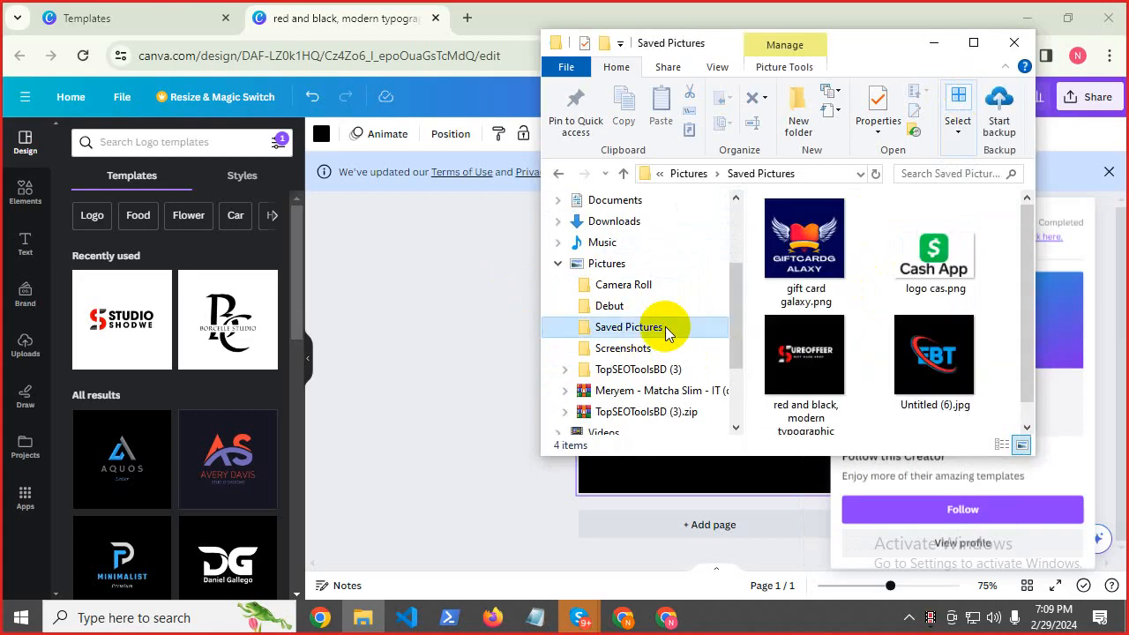
left_click(441, 292)
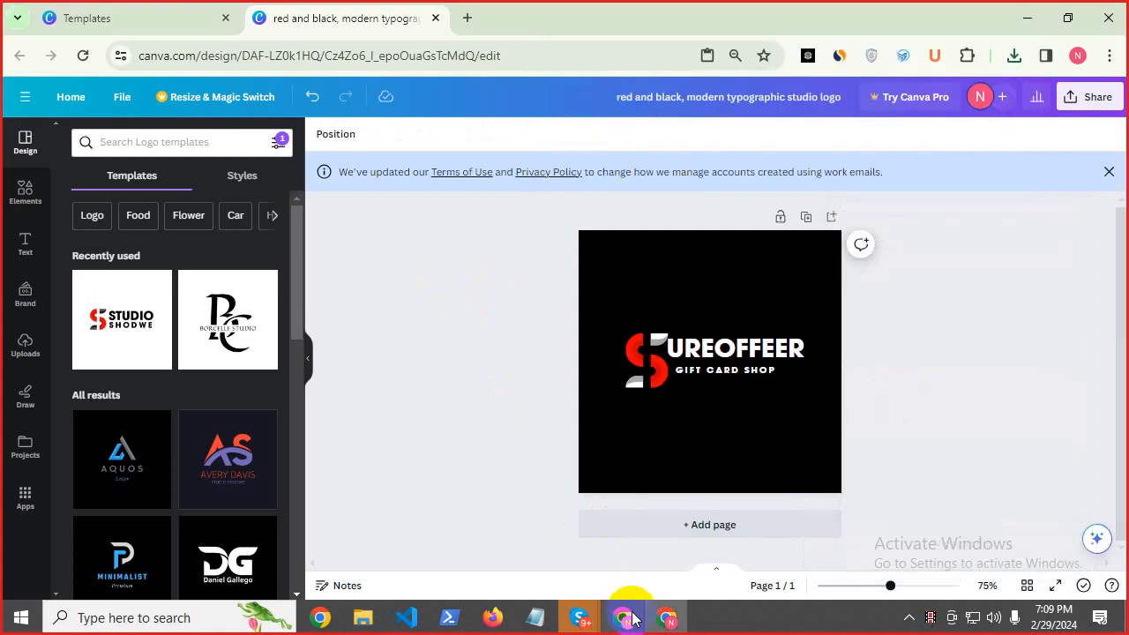
Upload 'red and black, modern typographic studio logo.jpg' from Saved Pictures and crop it as the site icon.
left_click(621, 615)
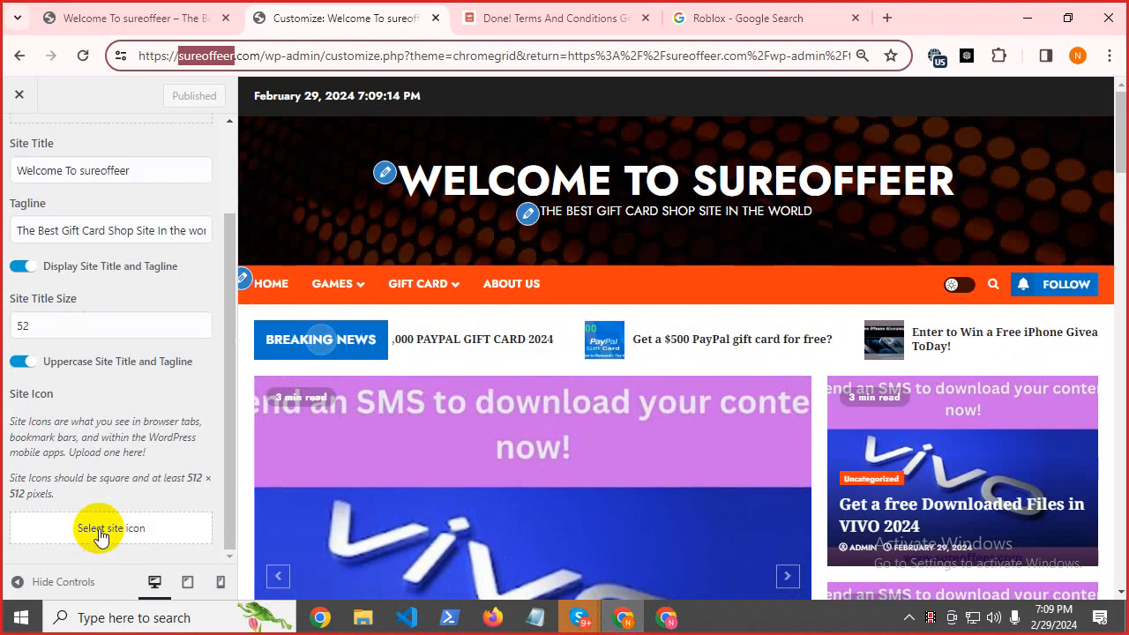
left_click(99, 528)
left_click(63, 157)
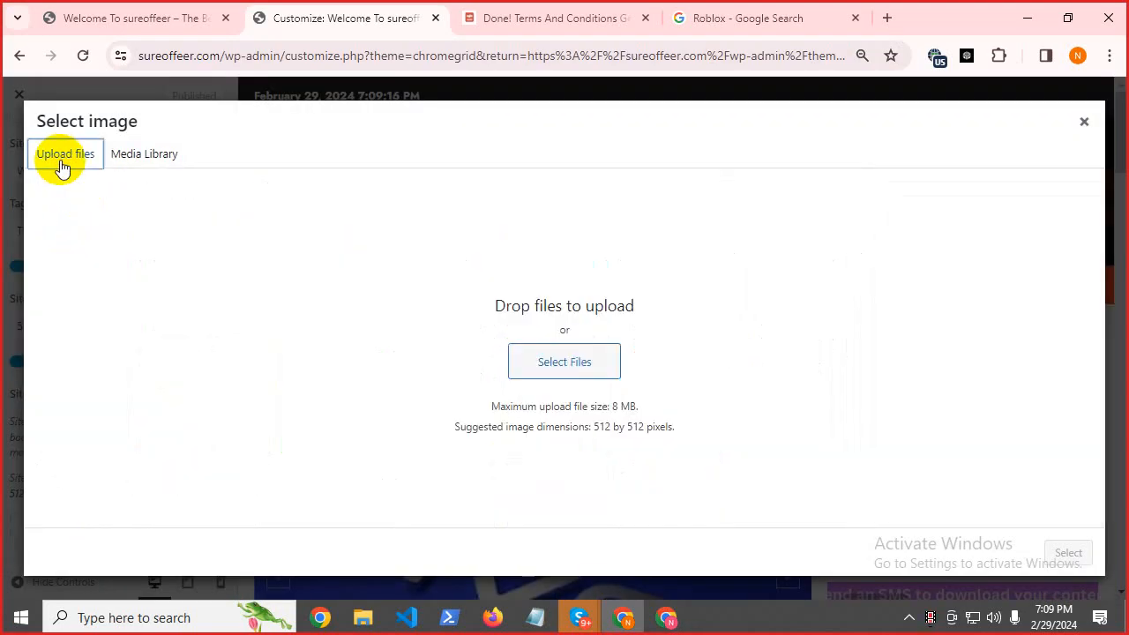
left_click(543, 368)
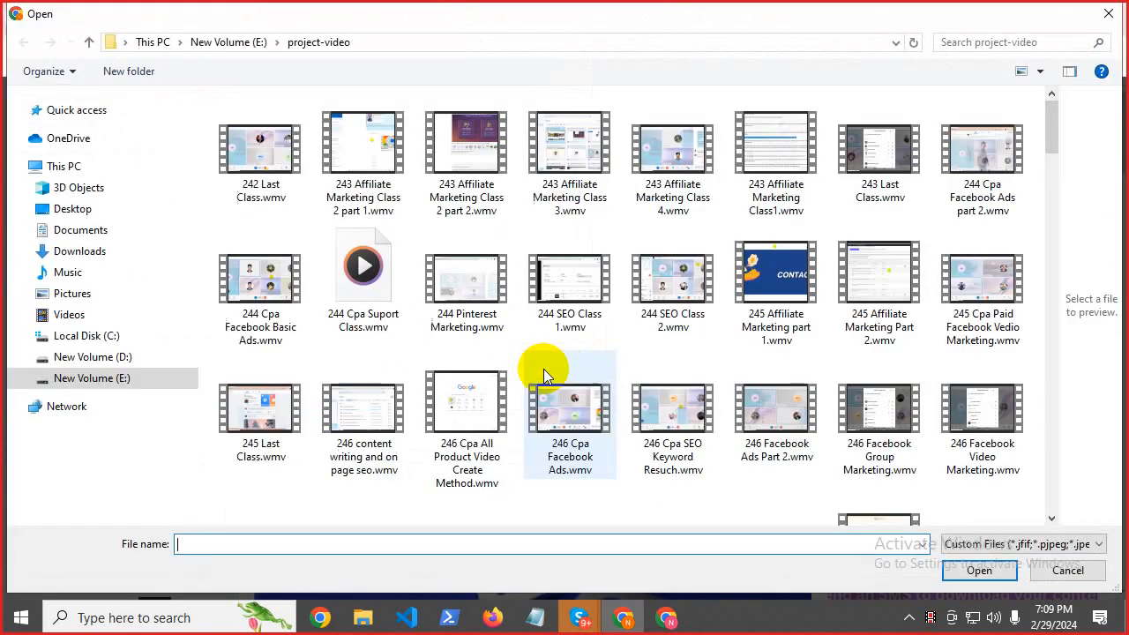
left_click(76, 297)
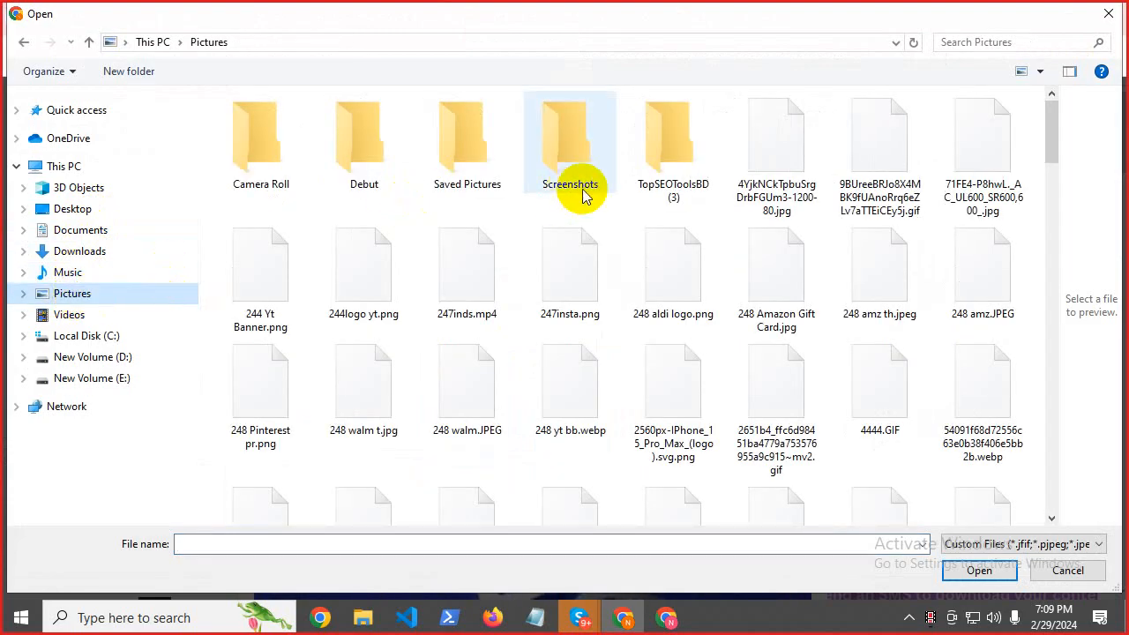
double_click(434, 170)
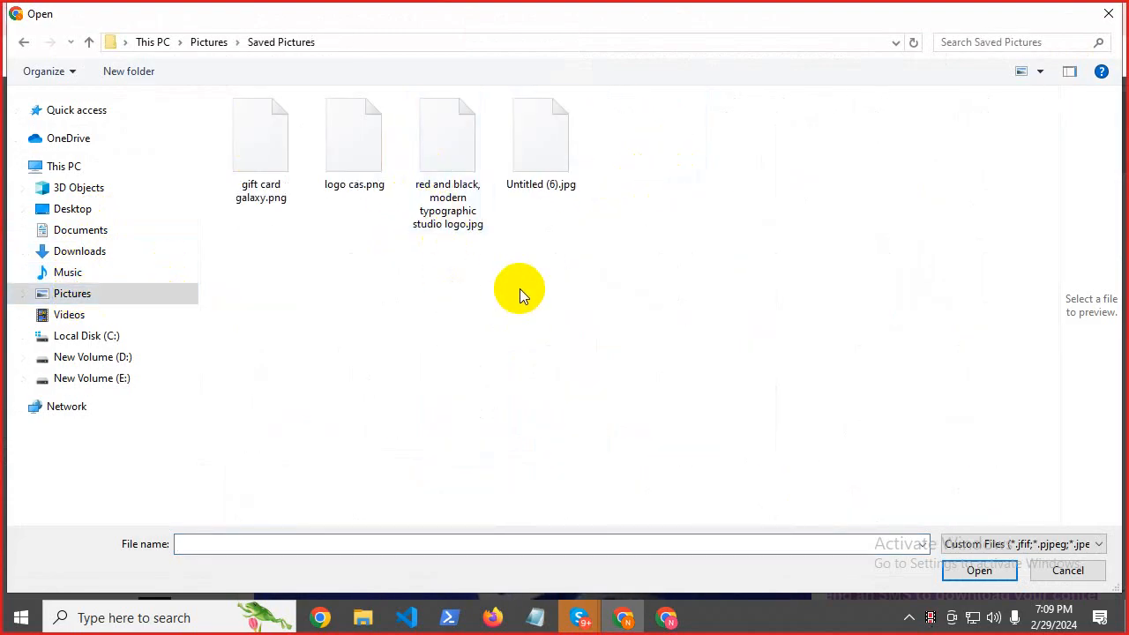
left_click(463, 196)
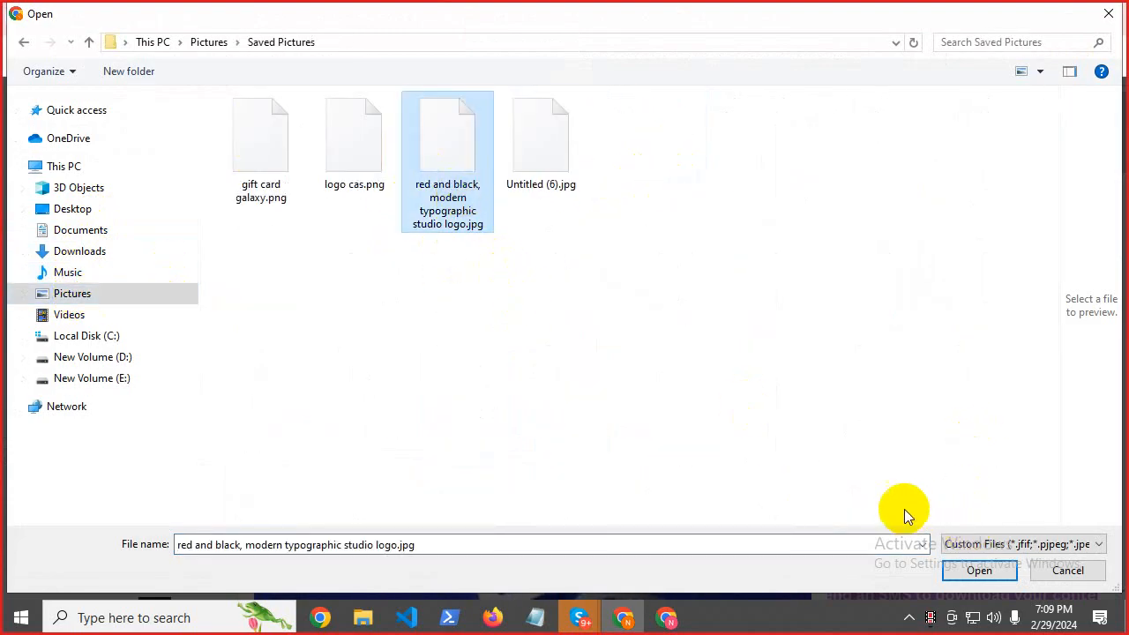
left_click(969, 570)
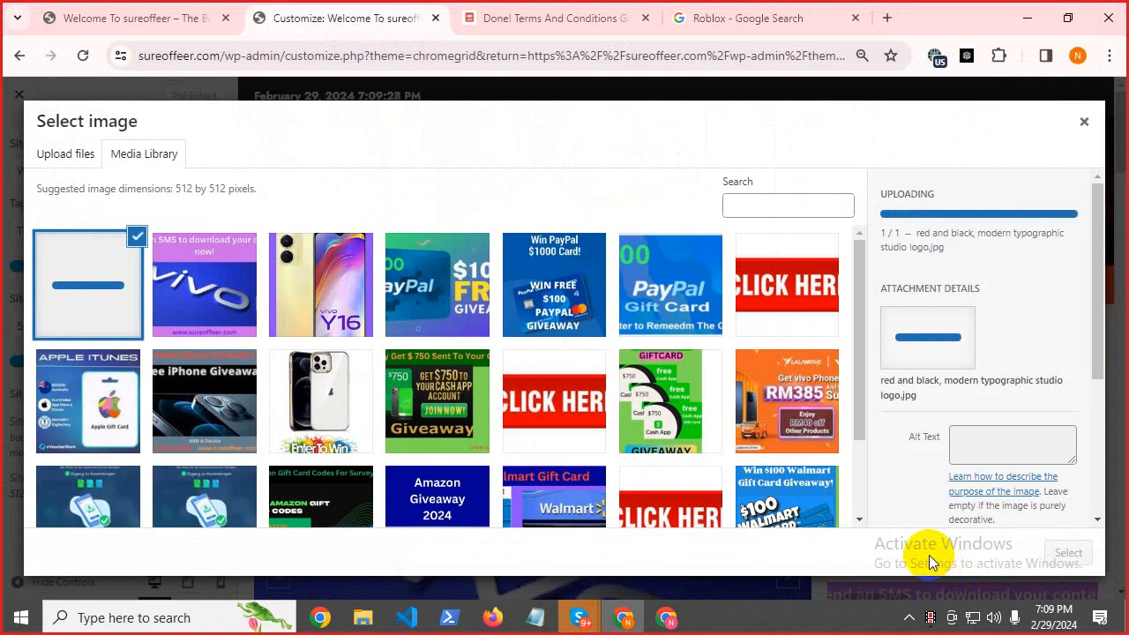
left_click(1070, 562)
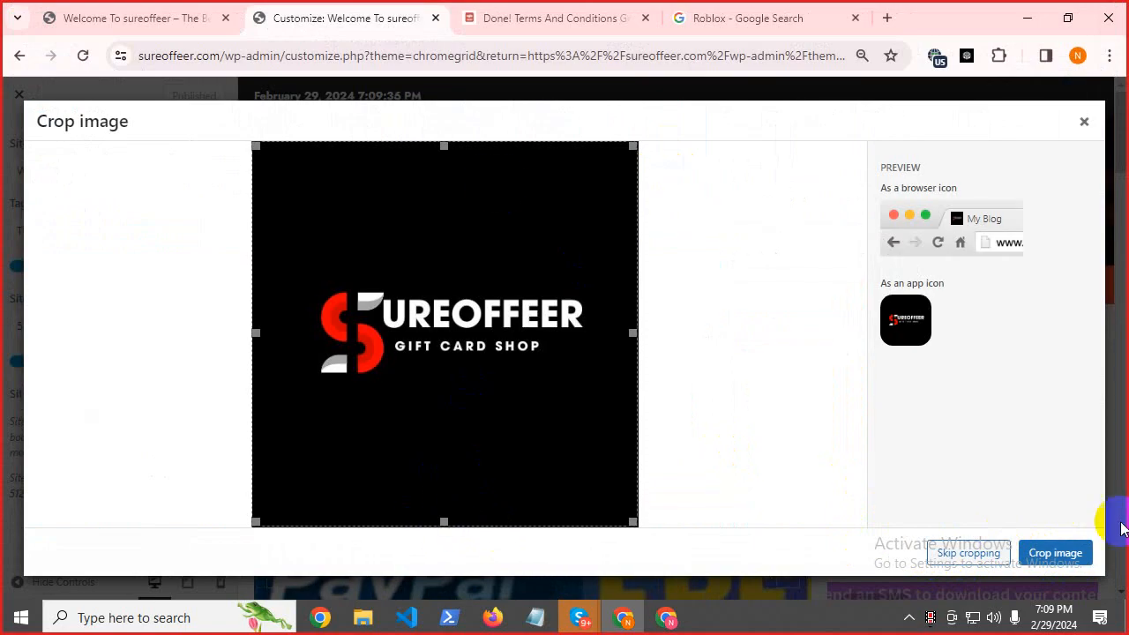
left_click(1047, 564)
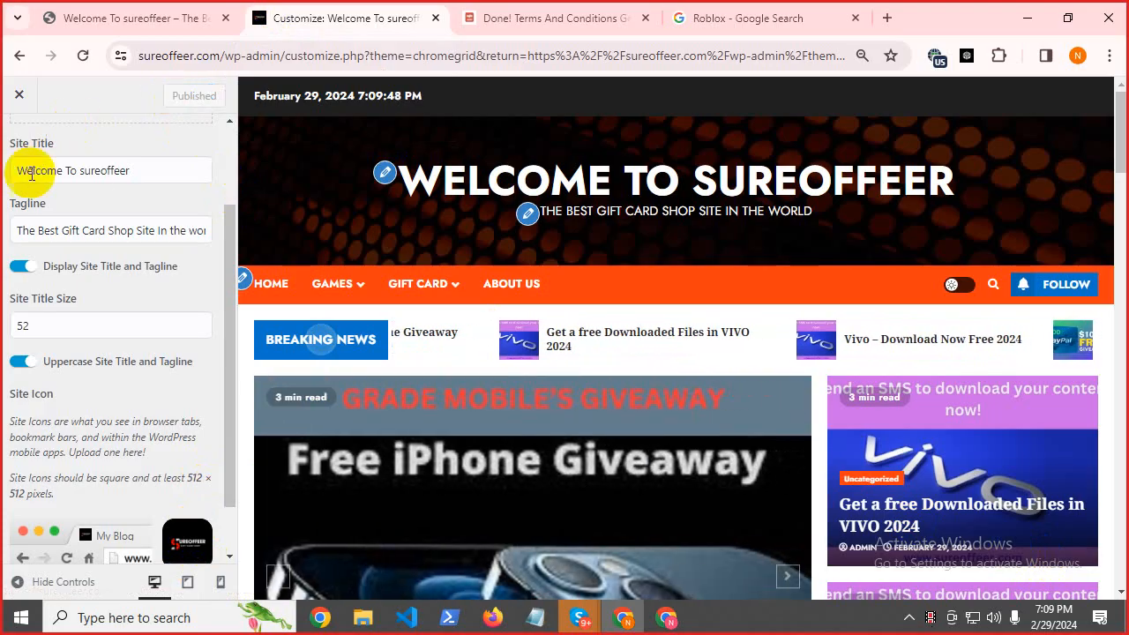
Turn off Show Top Header in Header Options > Header Settings to hide the date bar.
scroll(2, 141, "up", 2)
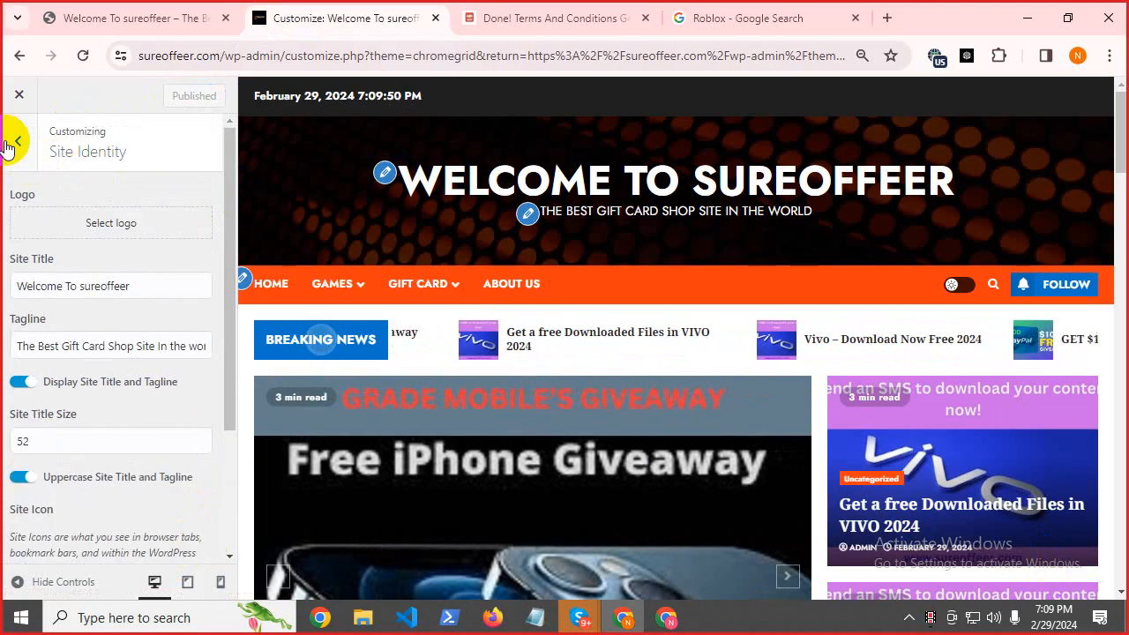
left_click(7, 144)
left_click(82, 357)
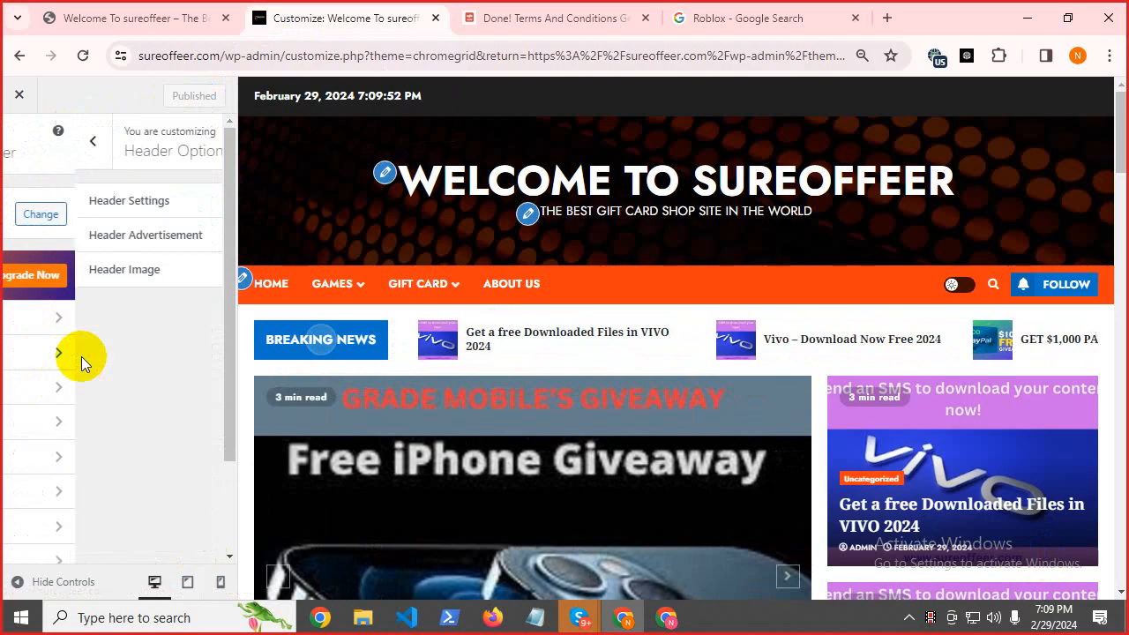
left_click(78, 202)
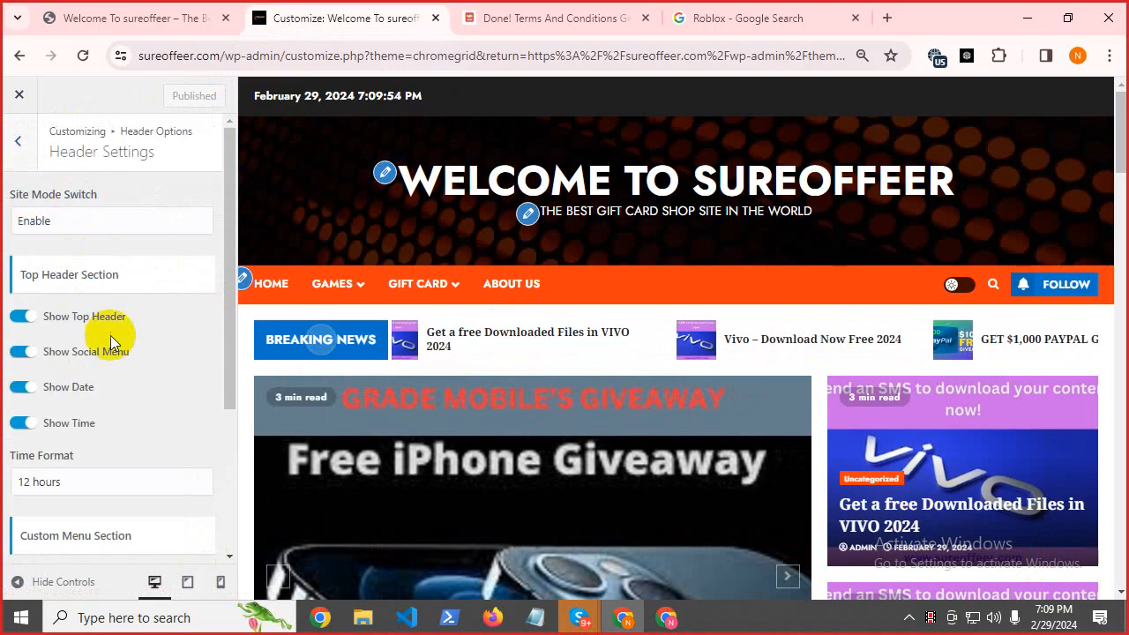
scroll(164, 351, "down", 3)
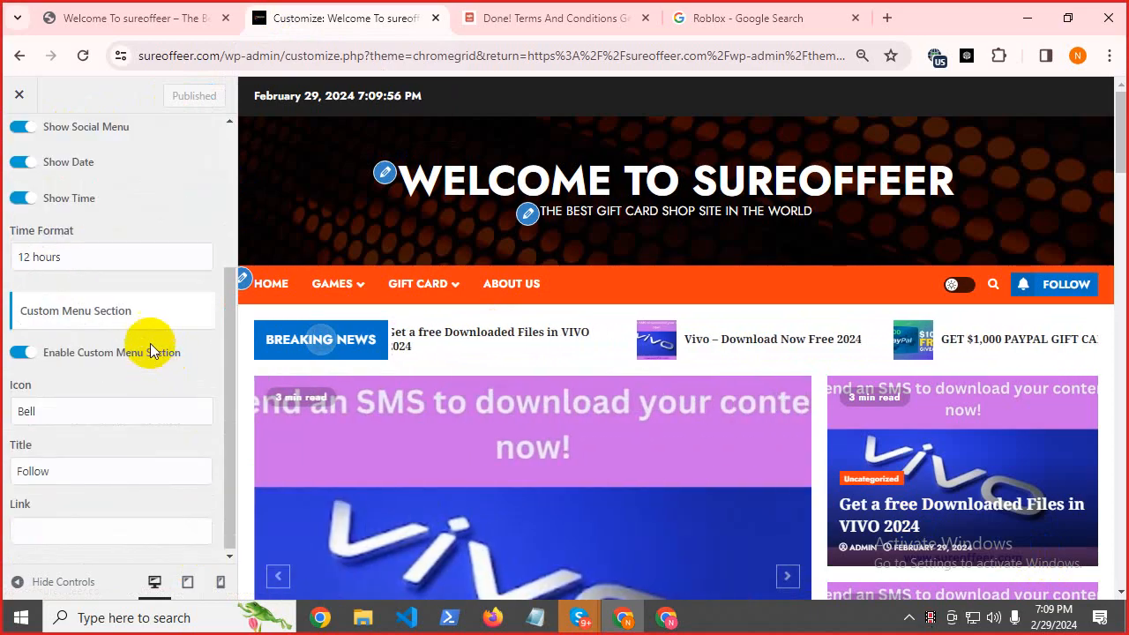
scroll(149, 334, "up", 5)
left_click_drag(257, 96, 363, 101)
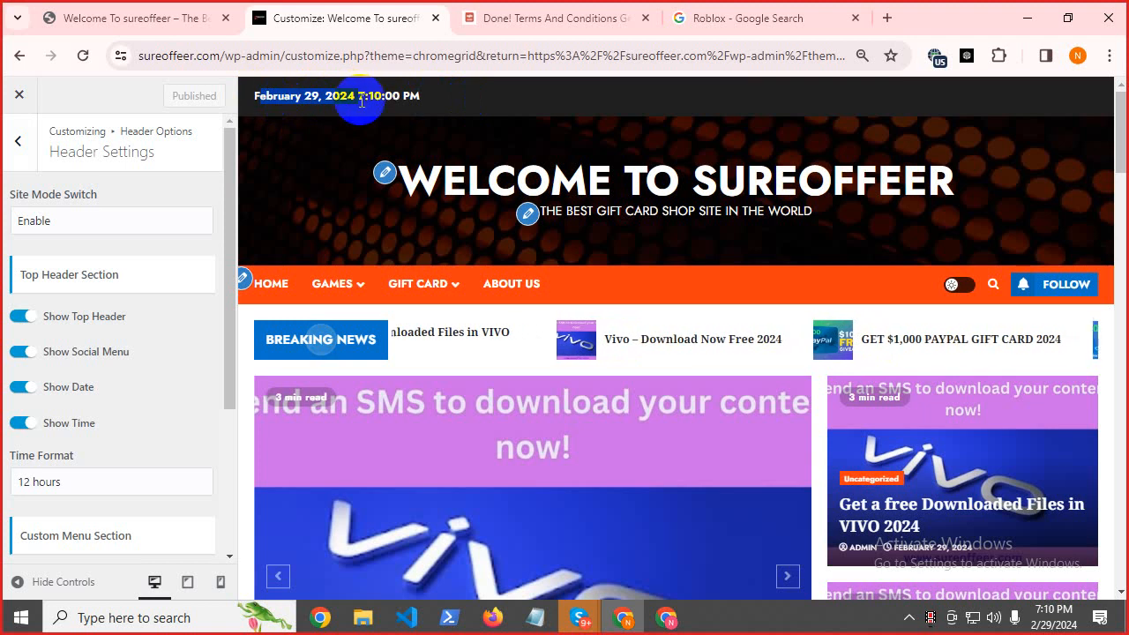
left_click(393, 100)
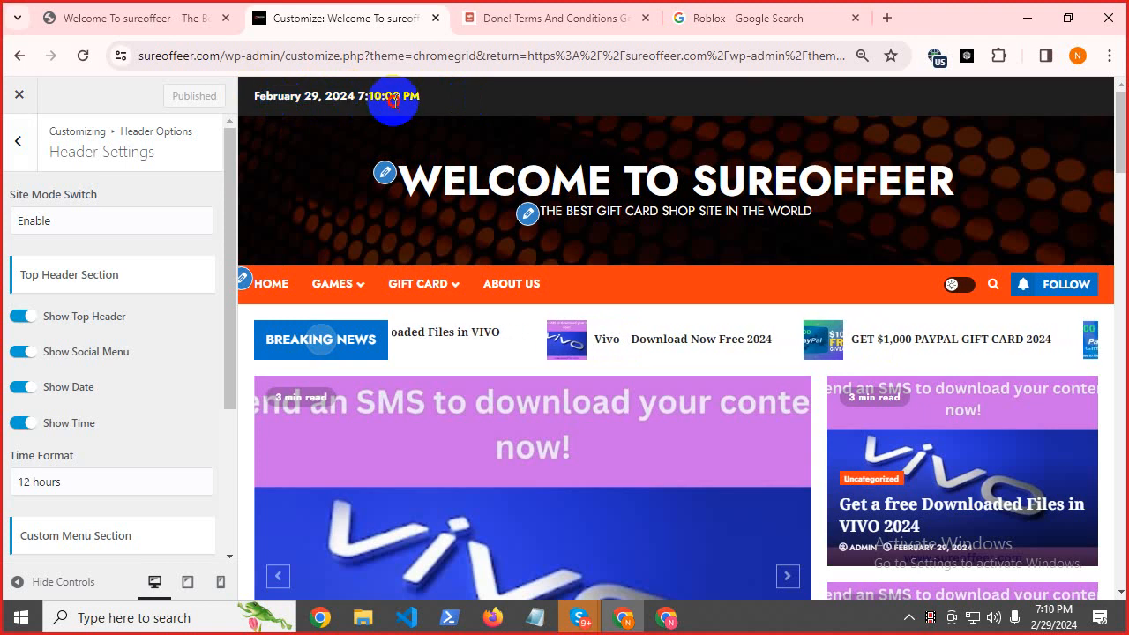
left_click(26, 318)
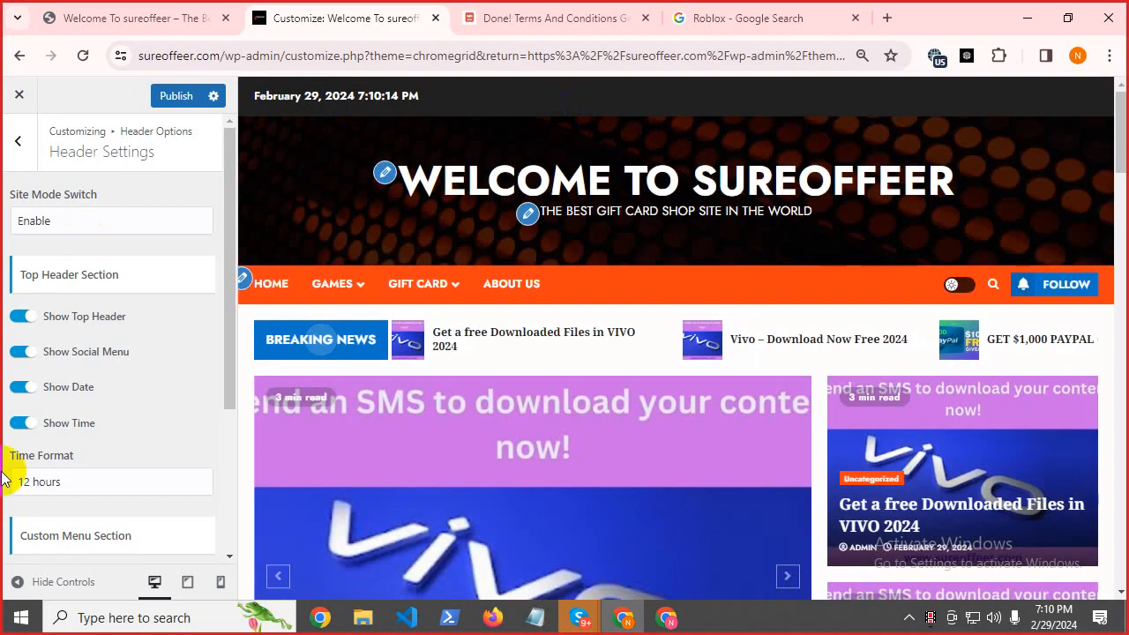
left_click(27, 316)
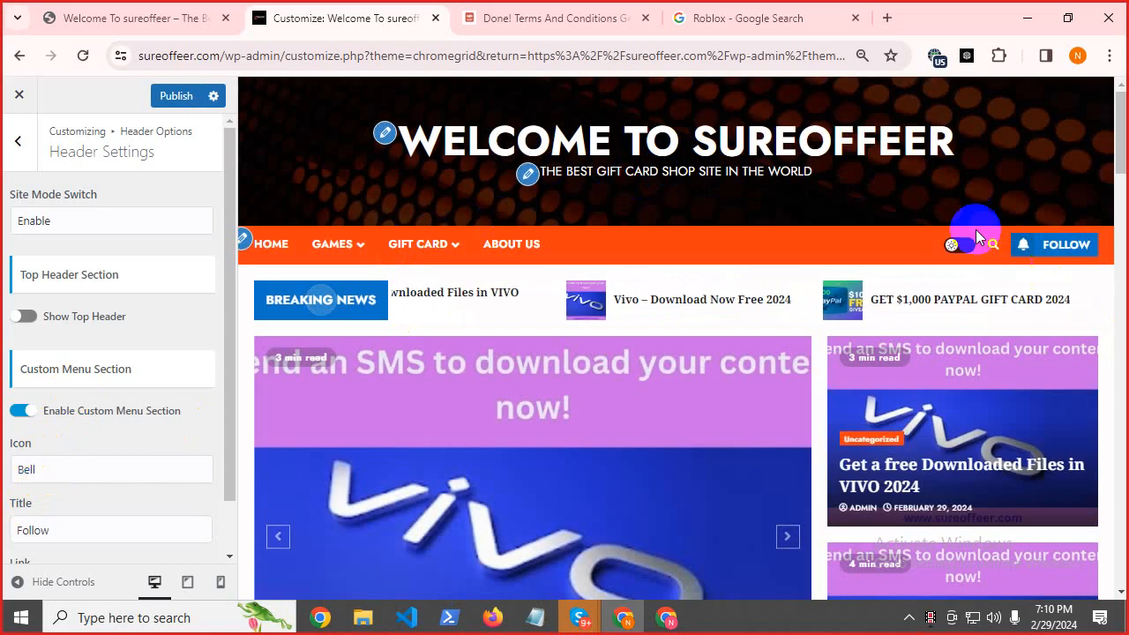
Set the header menu button's icon to Play and its title to 'Youtube', then start adding its link.
left_click(31, 469)
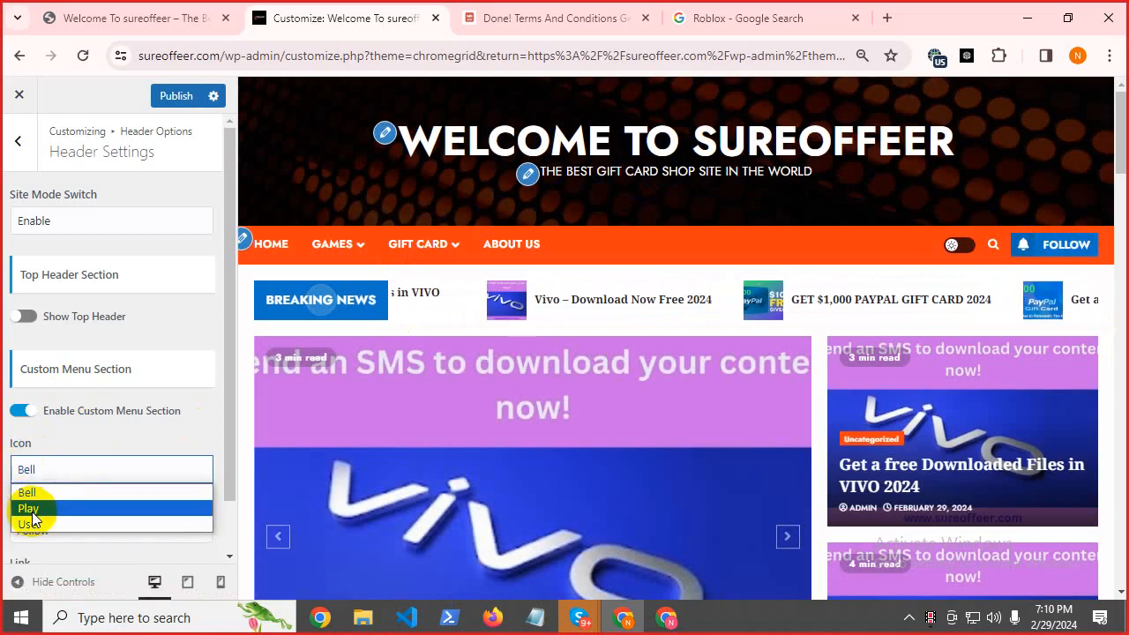
left_click(31, 510)
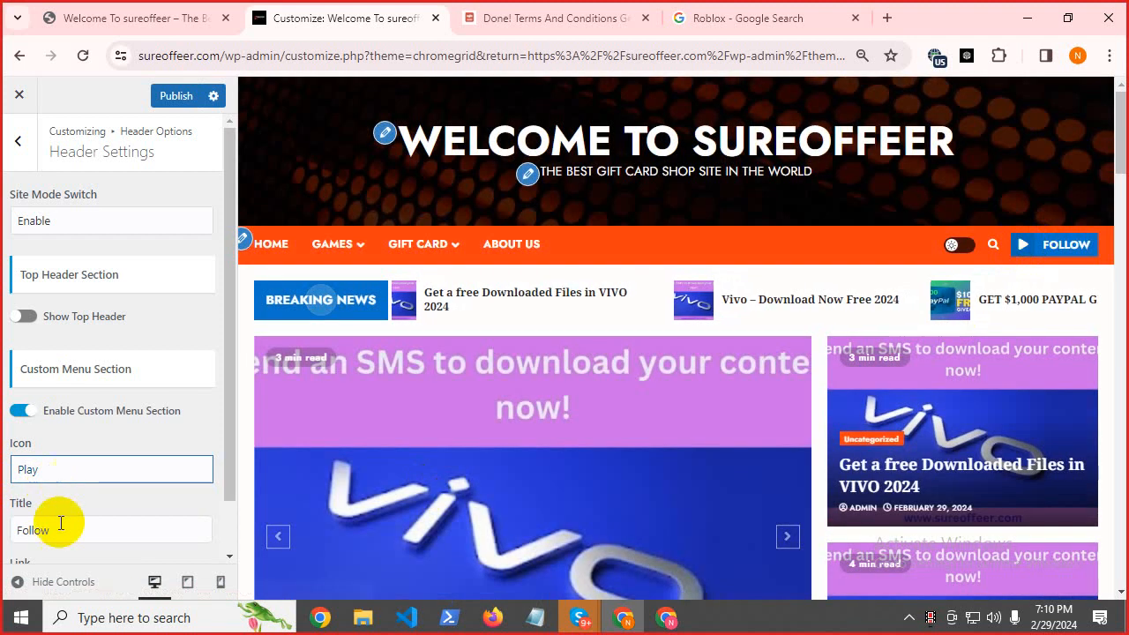
left_click(61, 540)
double_click(61, 540)
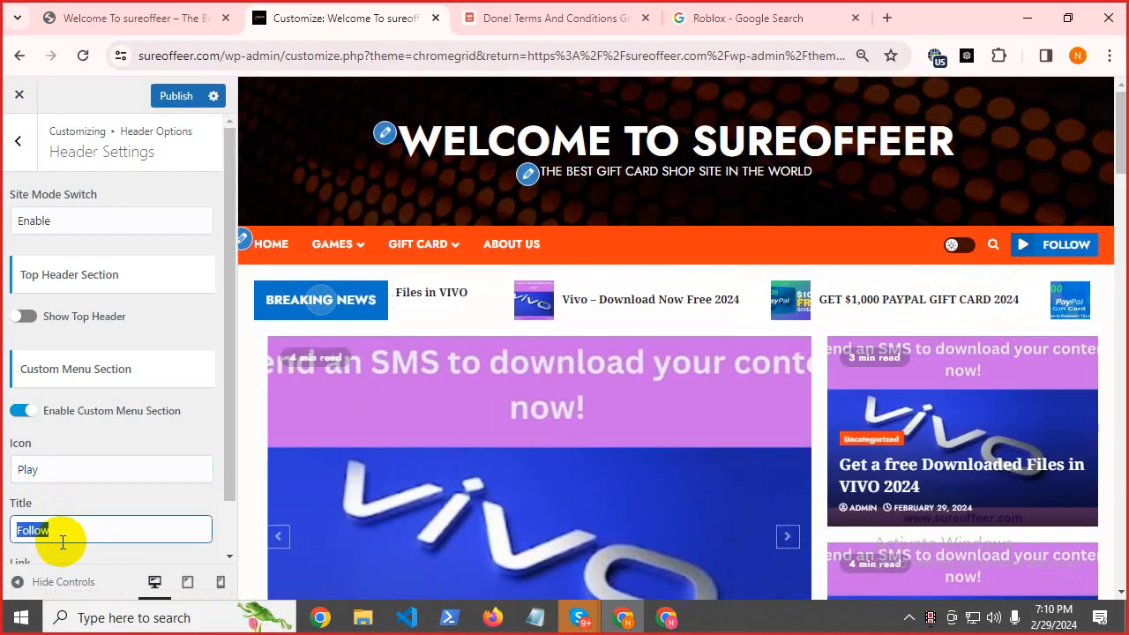
type("Youtube")
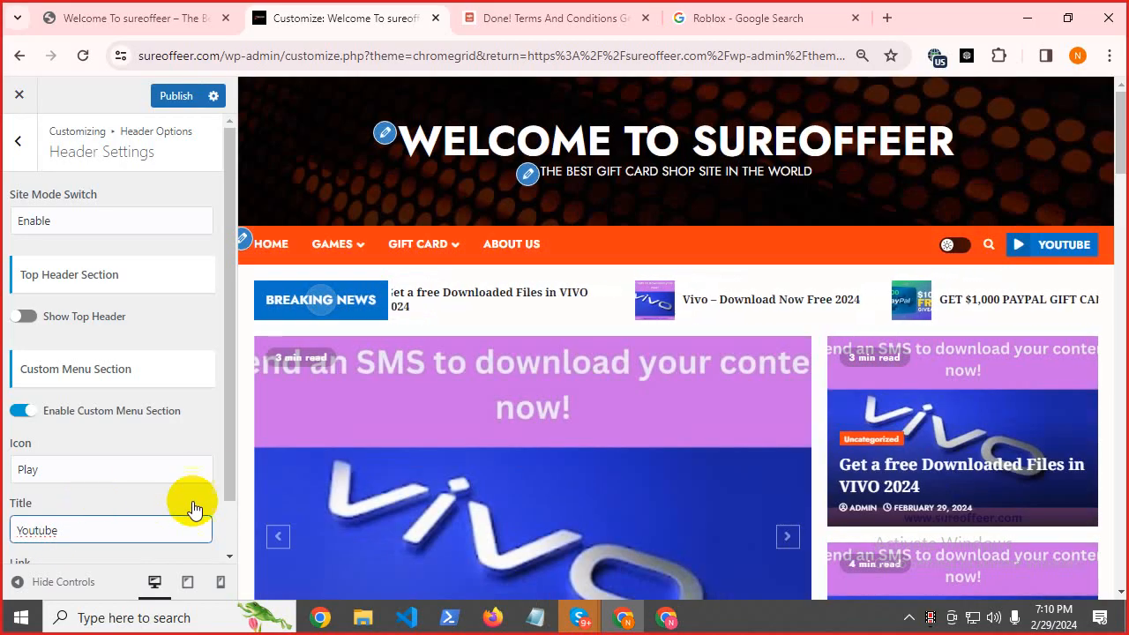
left_click_drag(225, 467, 219, 529)
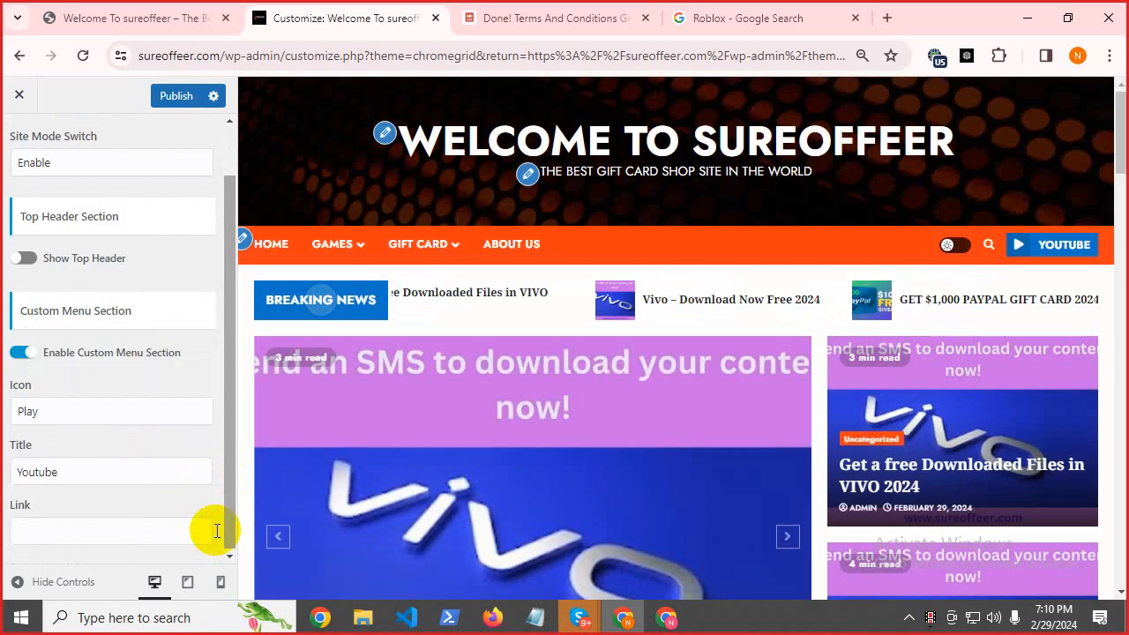
left_click(78, 531)
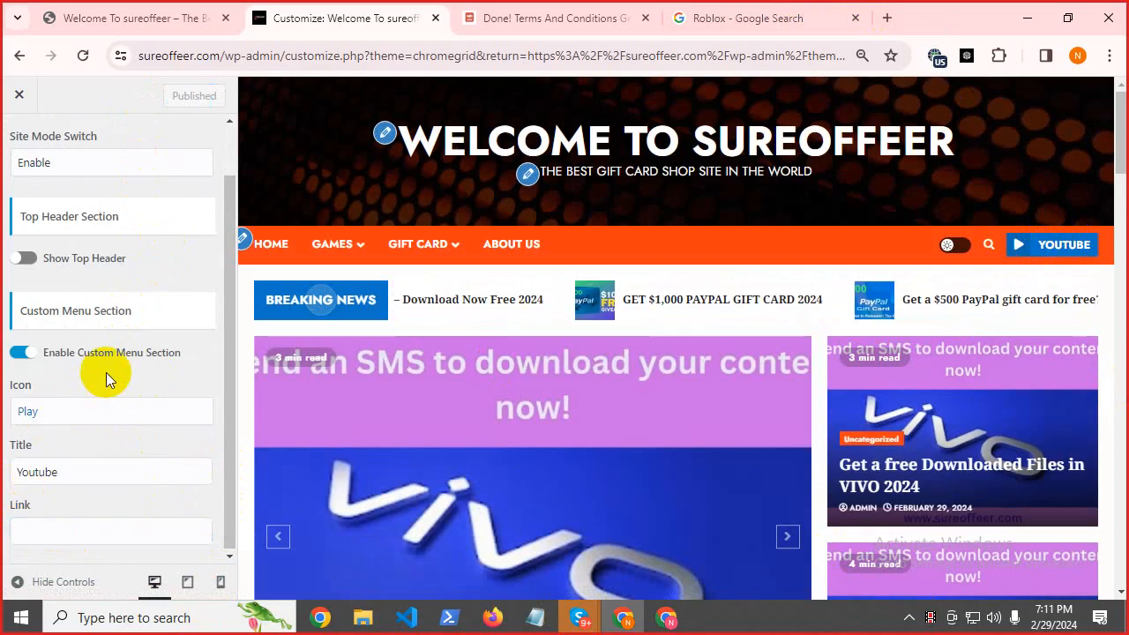
scroll(90, 290, "up", 1)
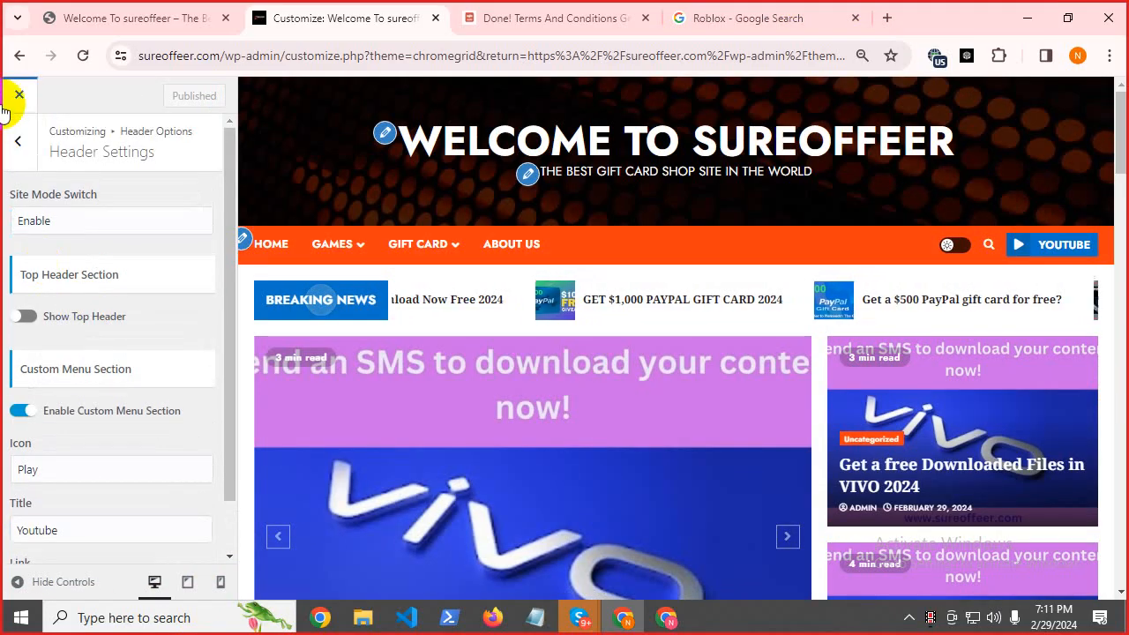
Set the Sureoffeer logo as the header advertisement, widening its crop area above and below.
left_click(18, 139)
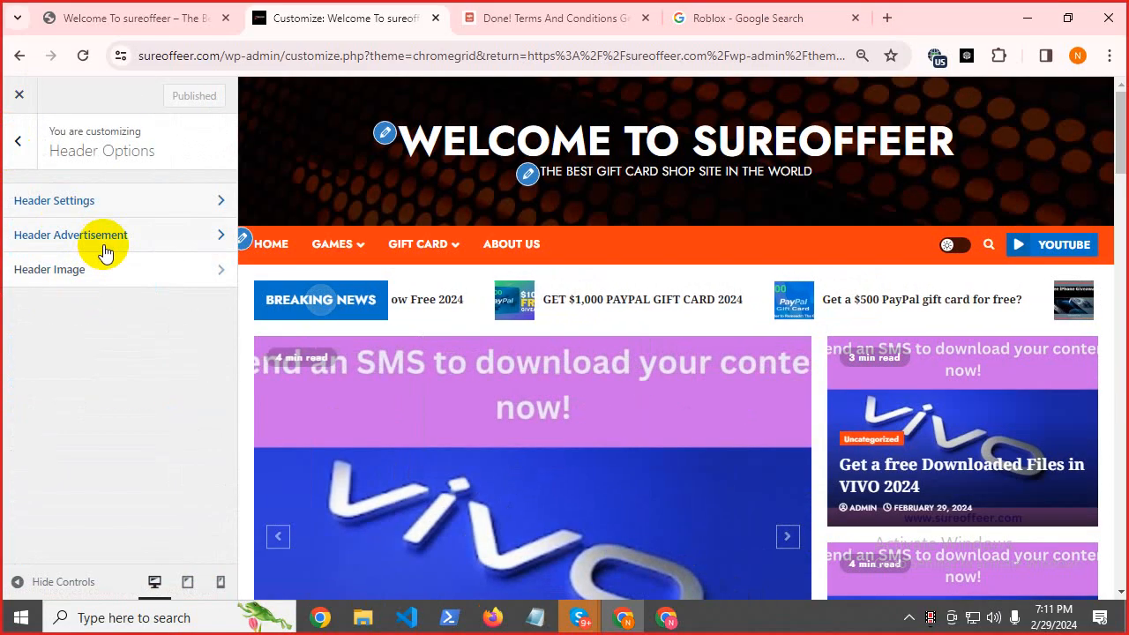
left_click(104, 247)
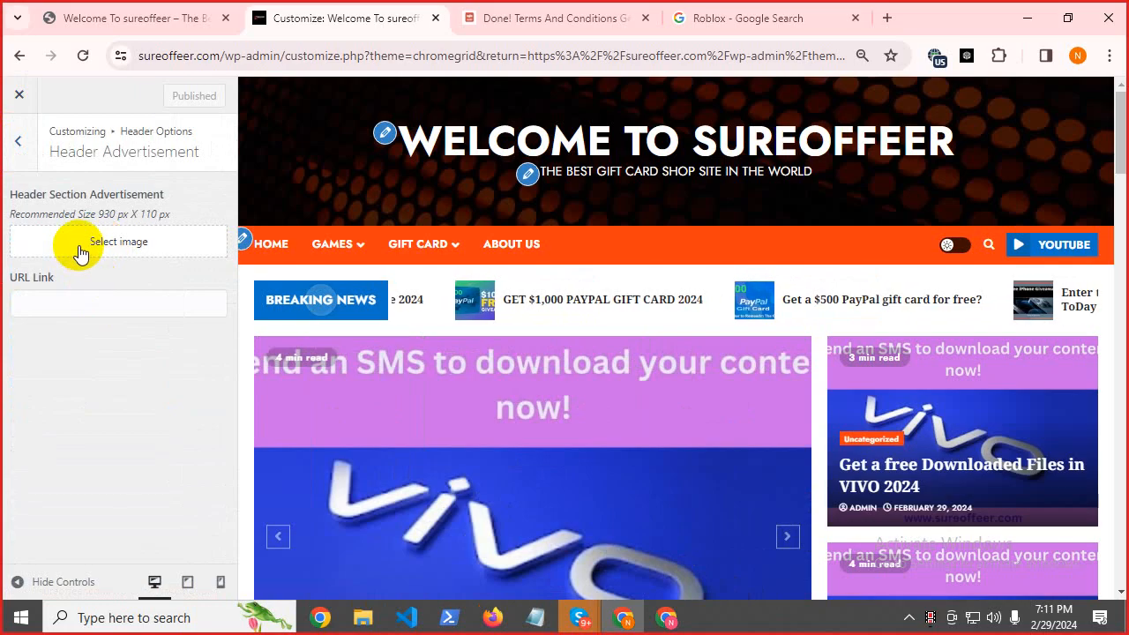
left_click_drag(17, 194, 170, 194)
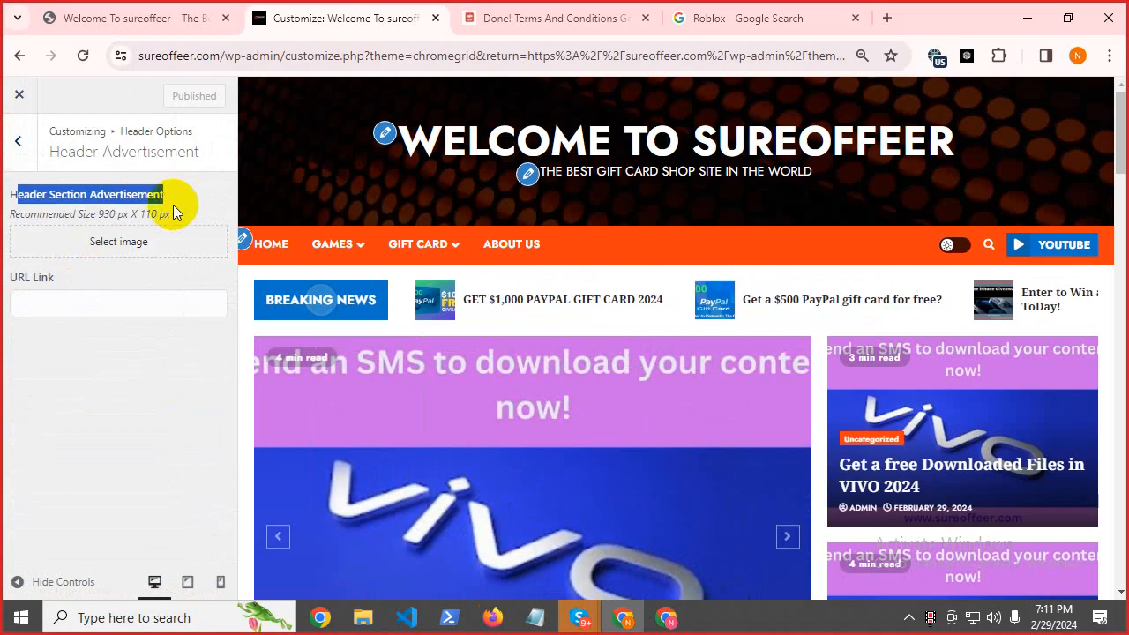
left_click(127, 245)
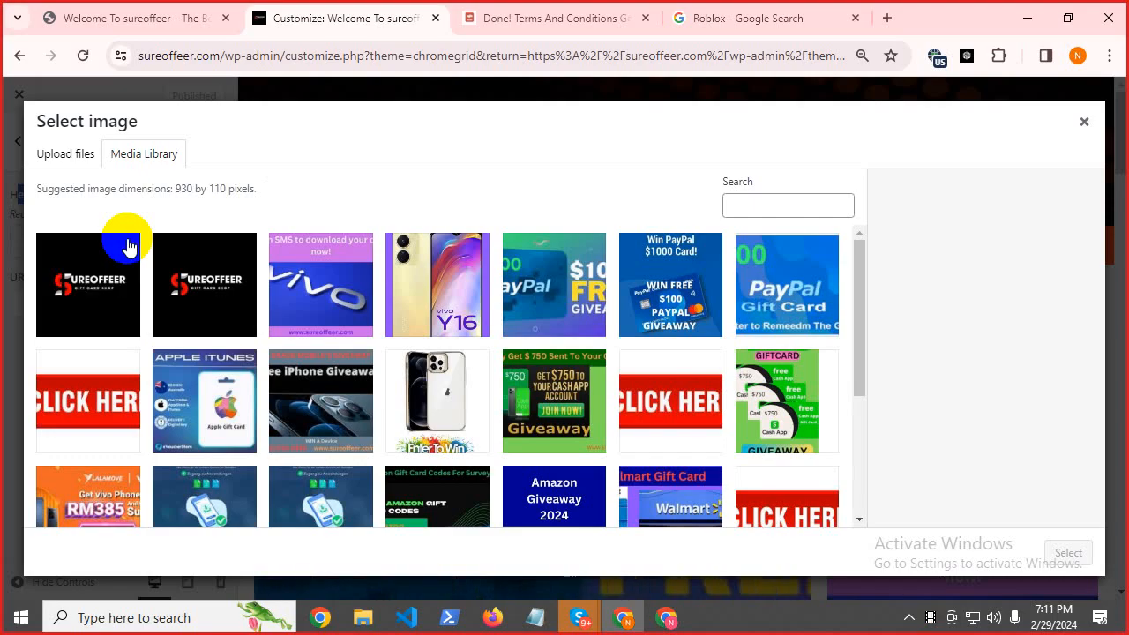
left_click(187, 315)
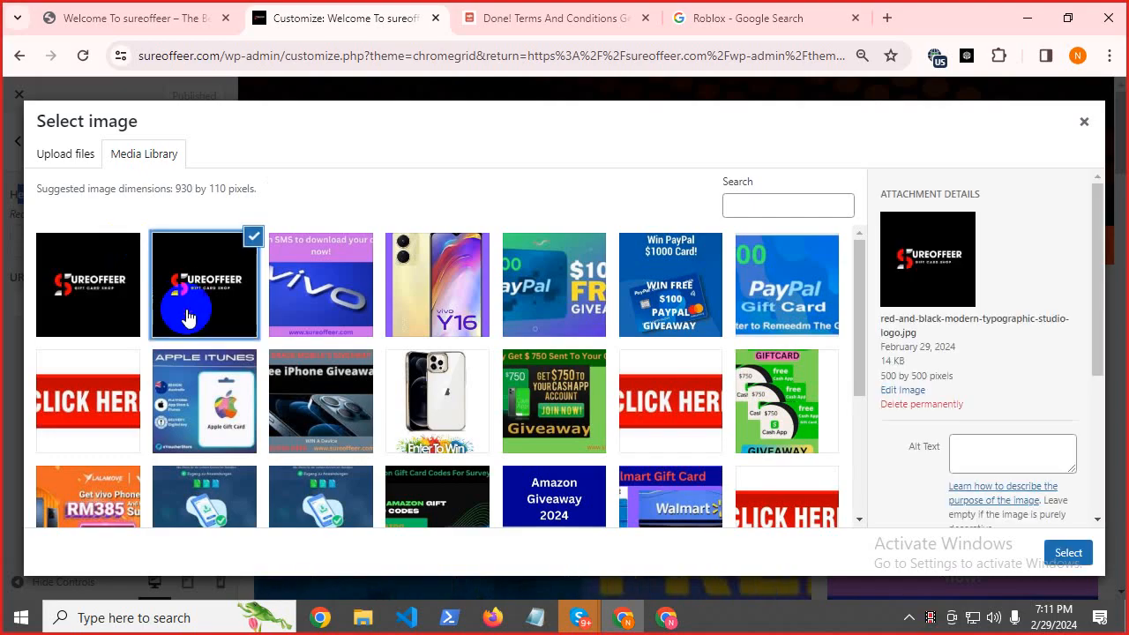
left_click(1068, 554)
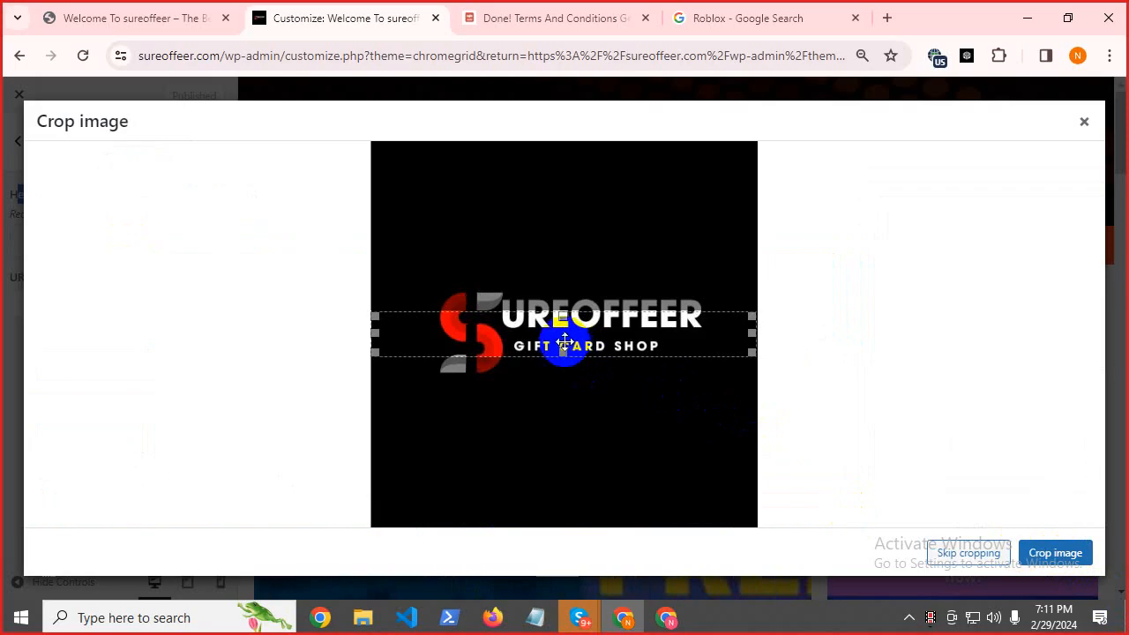
left_click_drag(564, 353, 571, 384)
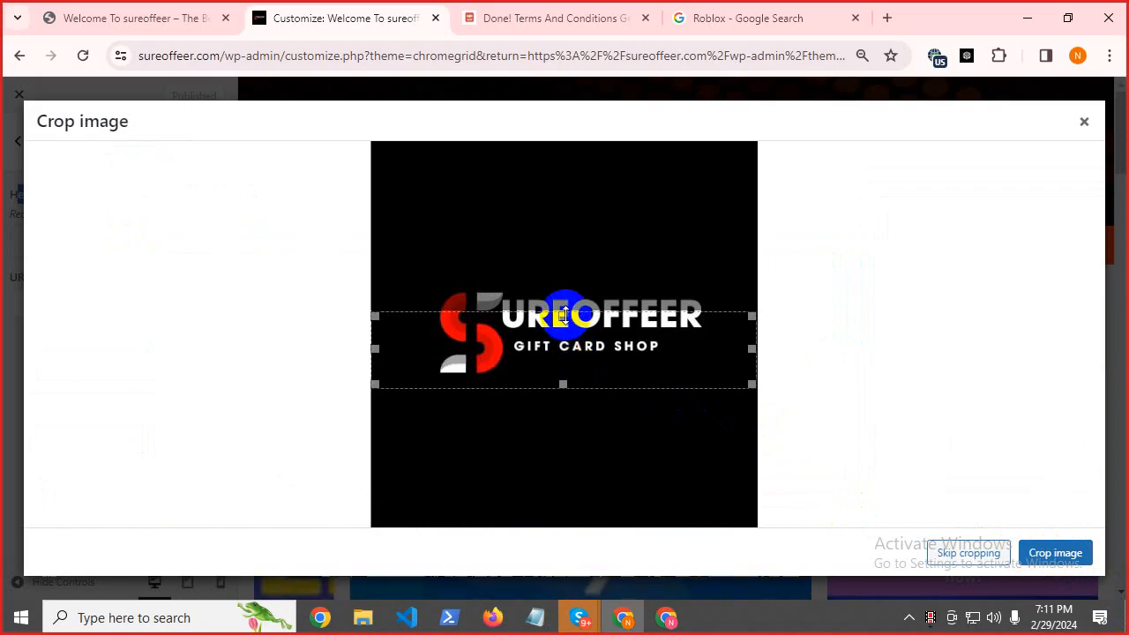
left_click_drag(562, 305, 570, 277)
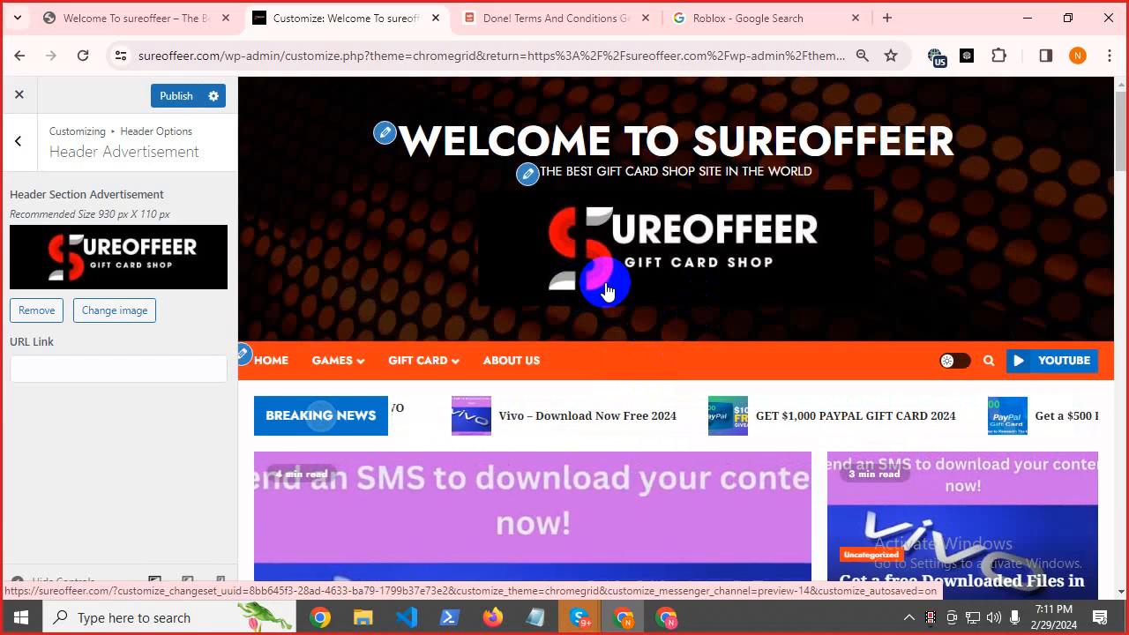
Remove the advertisement image and move on to the Header Image settings.
left_click(35, 313)
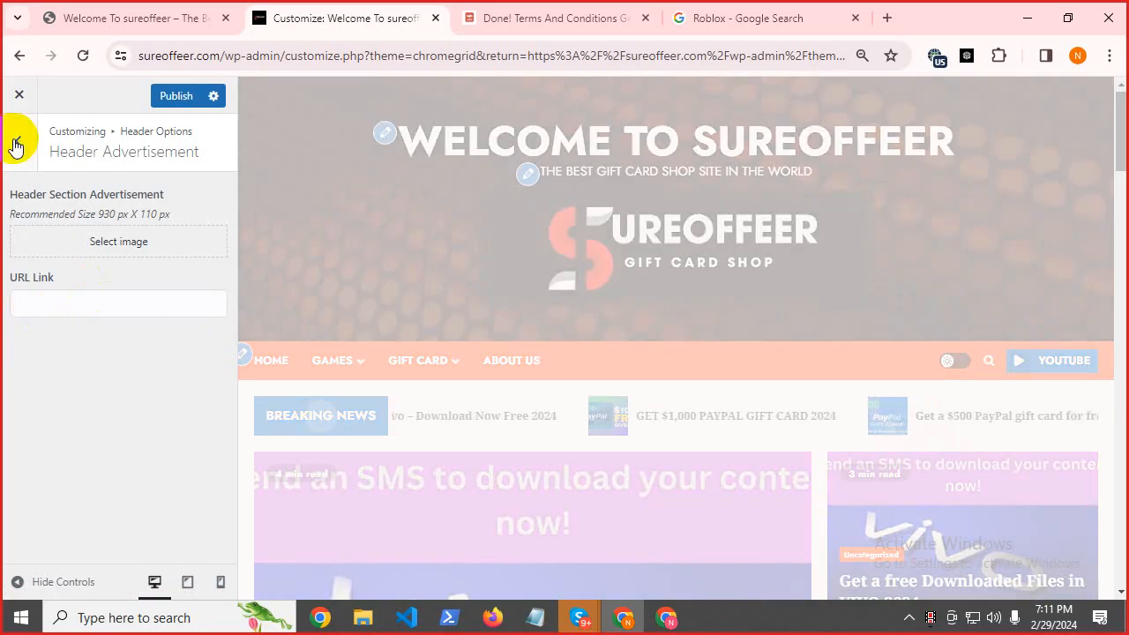
left_click(16, 146)
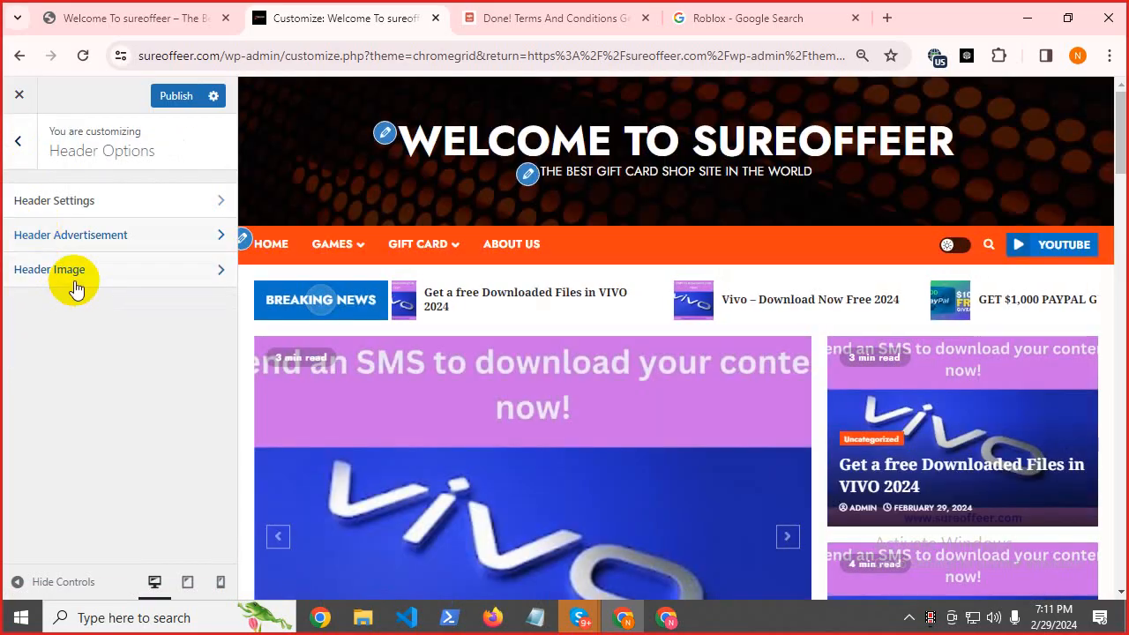
left_click(77, 281)
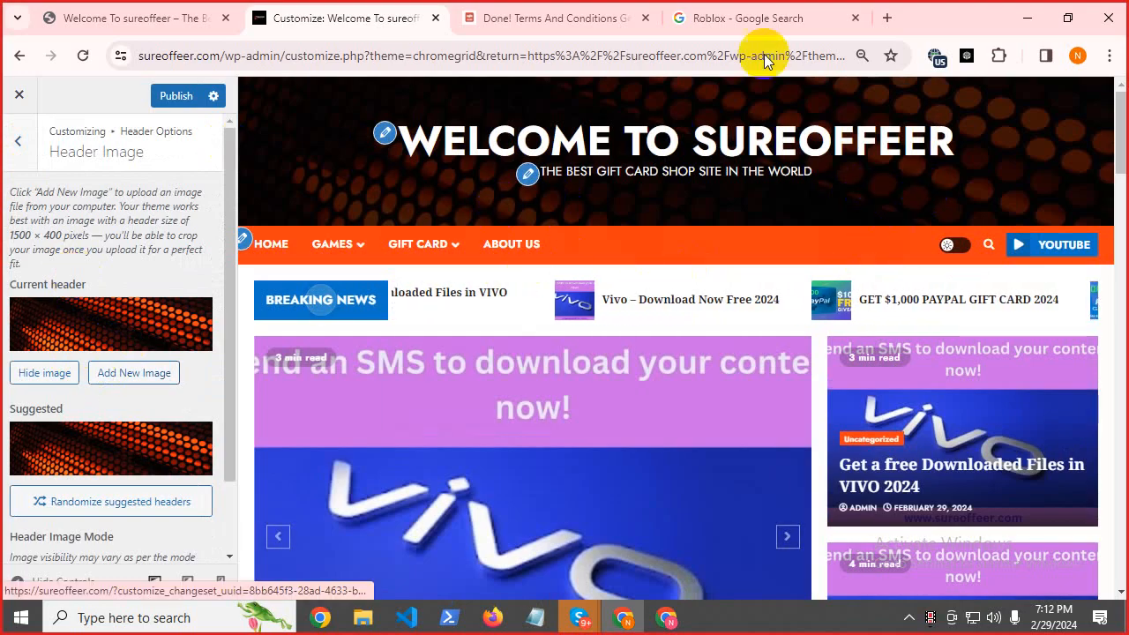
Search Google Images for 'gift card shop'.
left_click(752, 12)
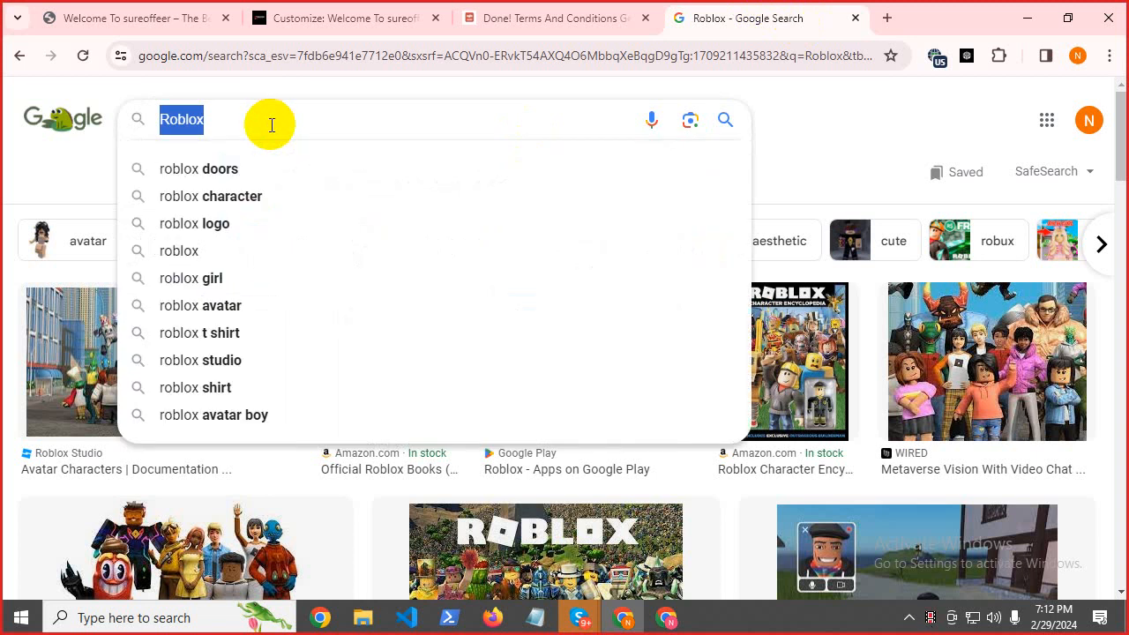
type("gi")
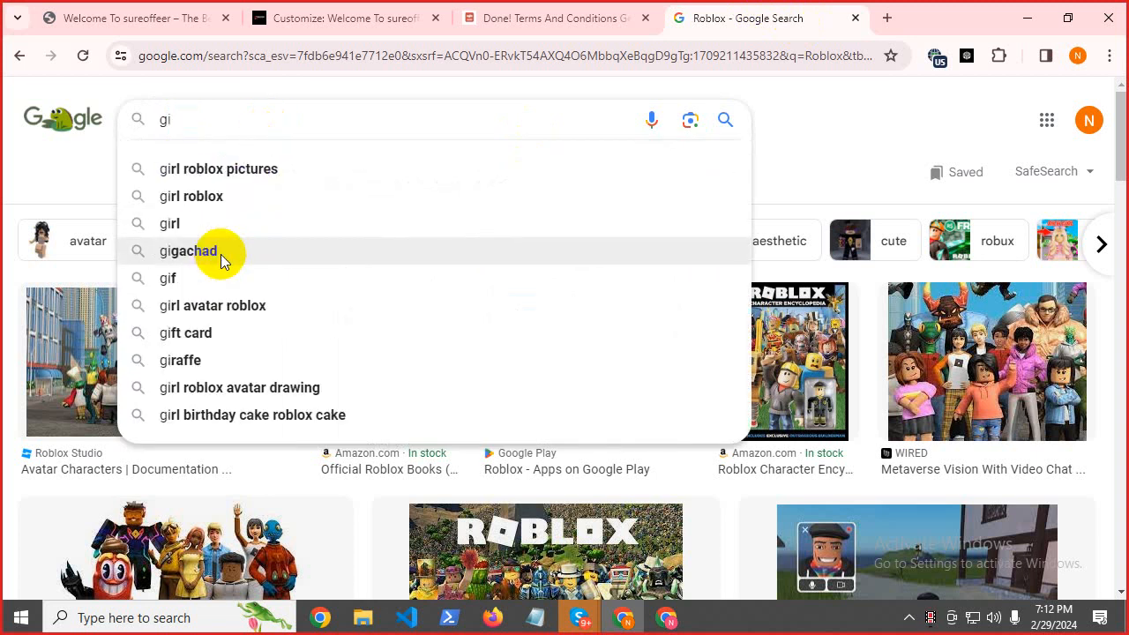
type("ft card")
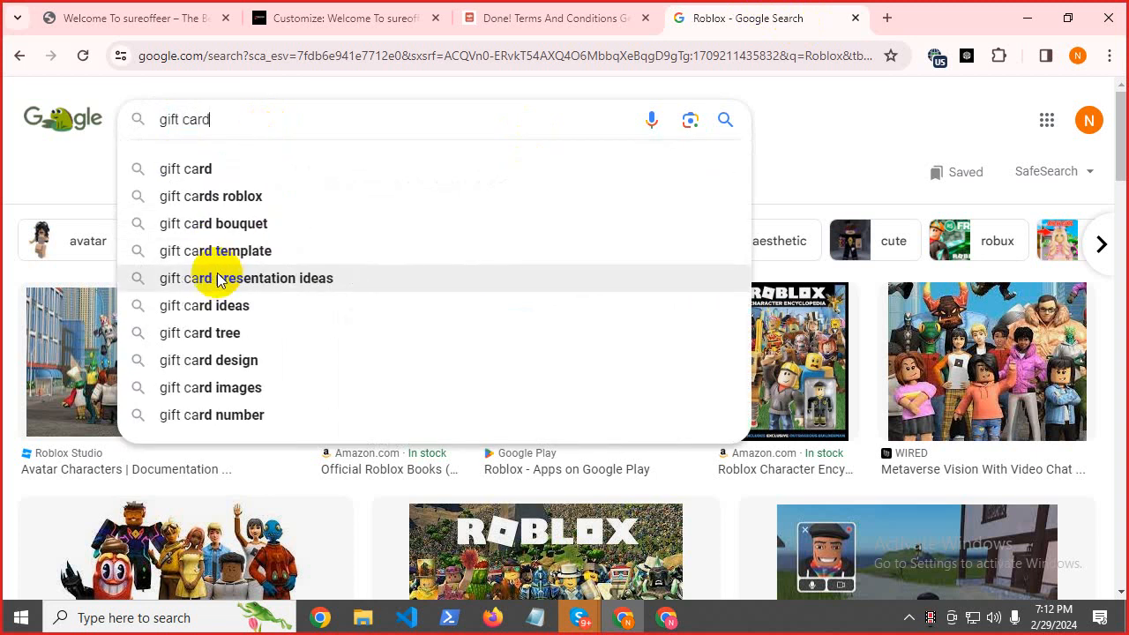
type(" sh")
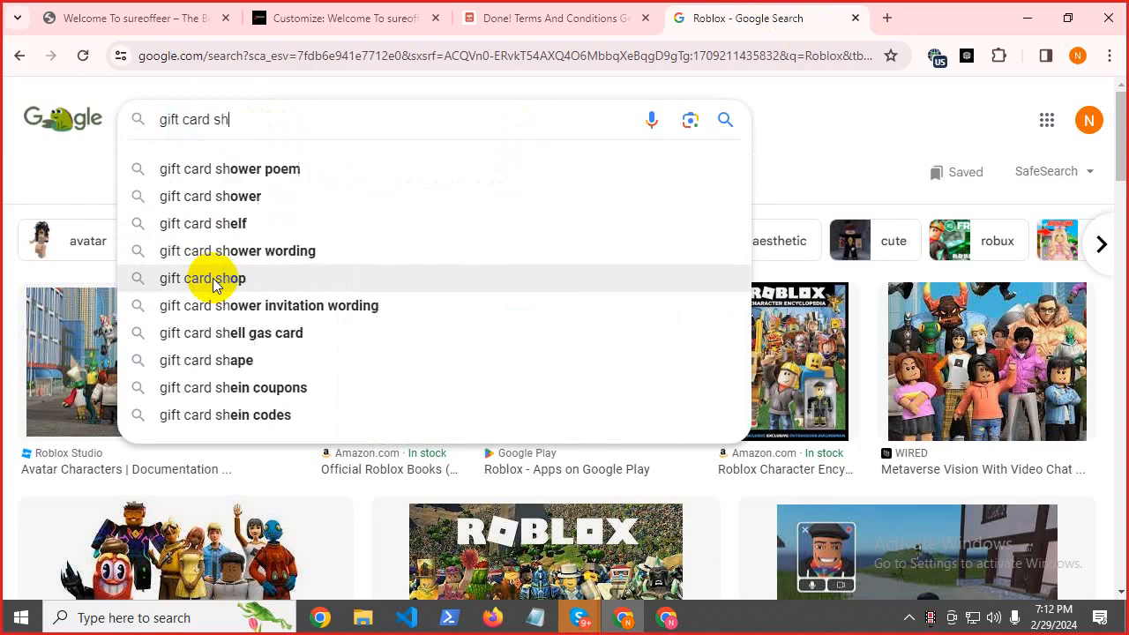
type("op")
key("Return")
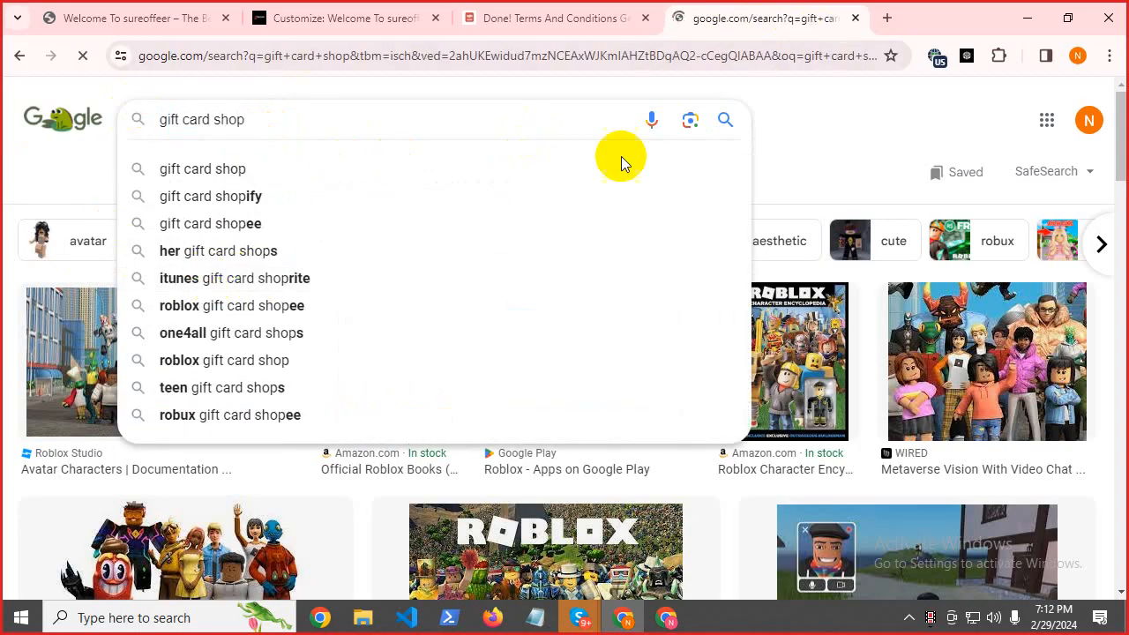
left_click(725, 120)
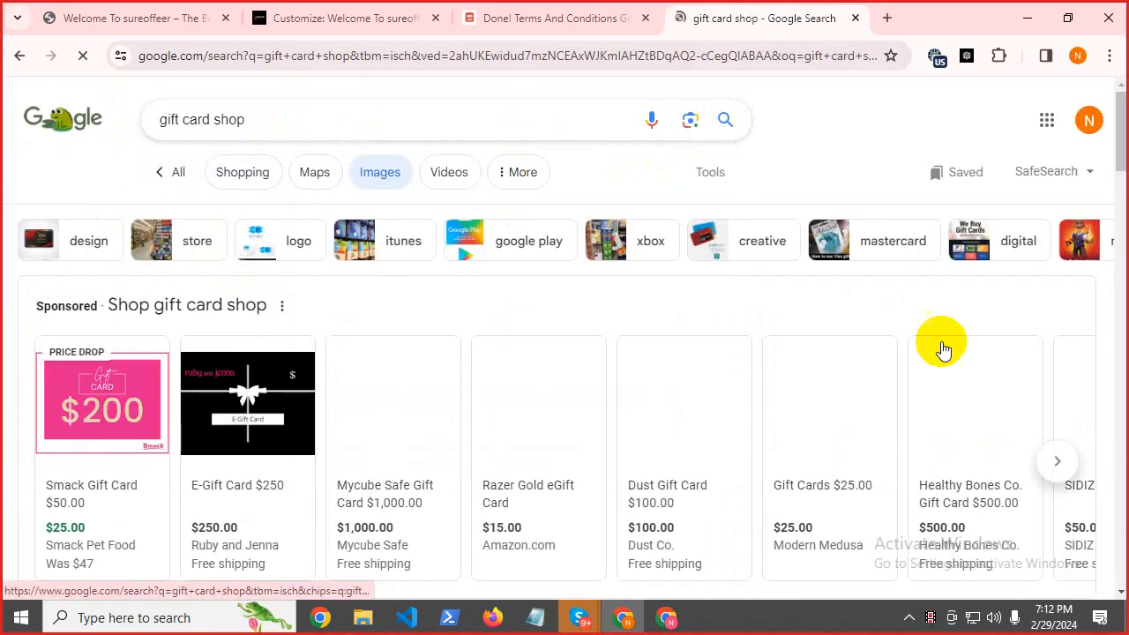
Preview gift card wall results and open the Money gift-card wall photo in a new tab.
left_click_drag(1117, 139, 1118, 214)
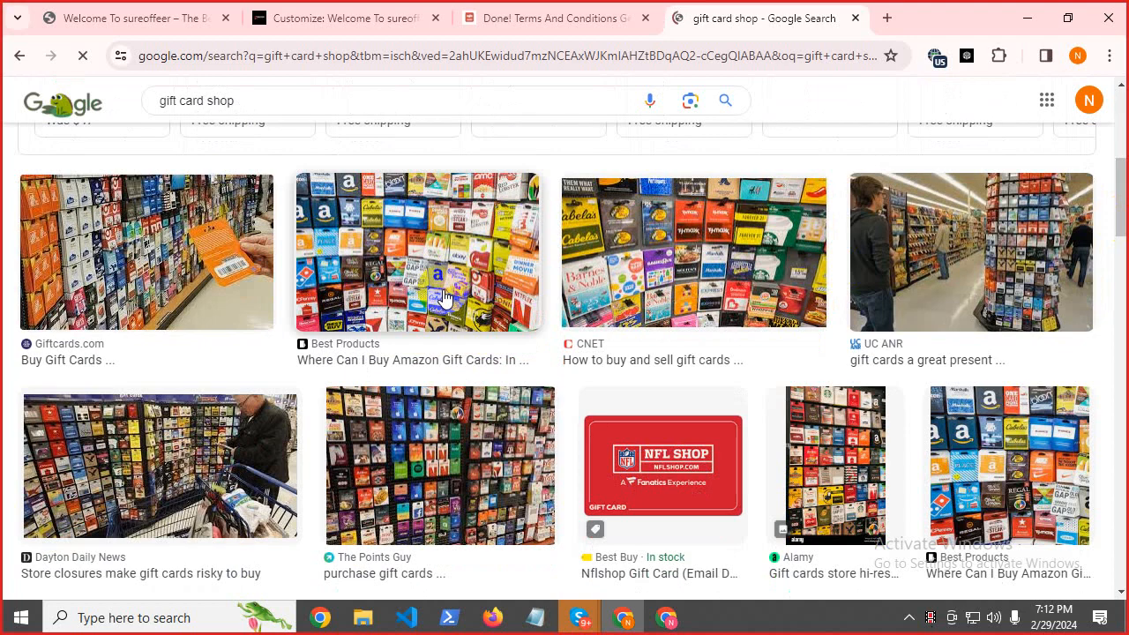
left_click(444, 300)
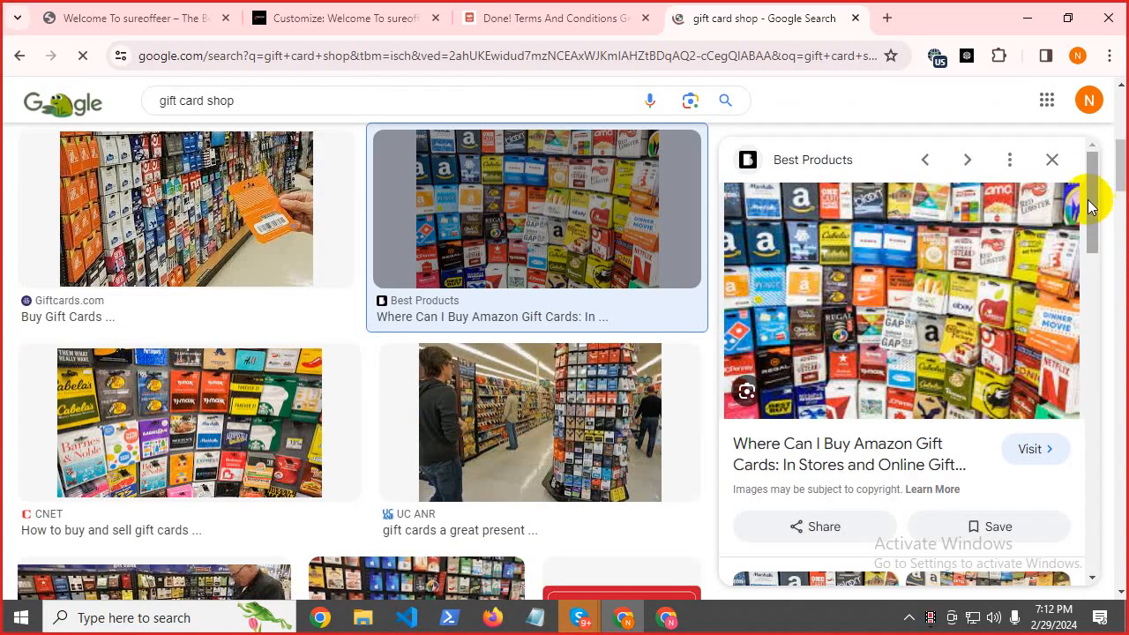
left_click_drag(1094, 197, 1117, 221)
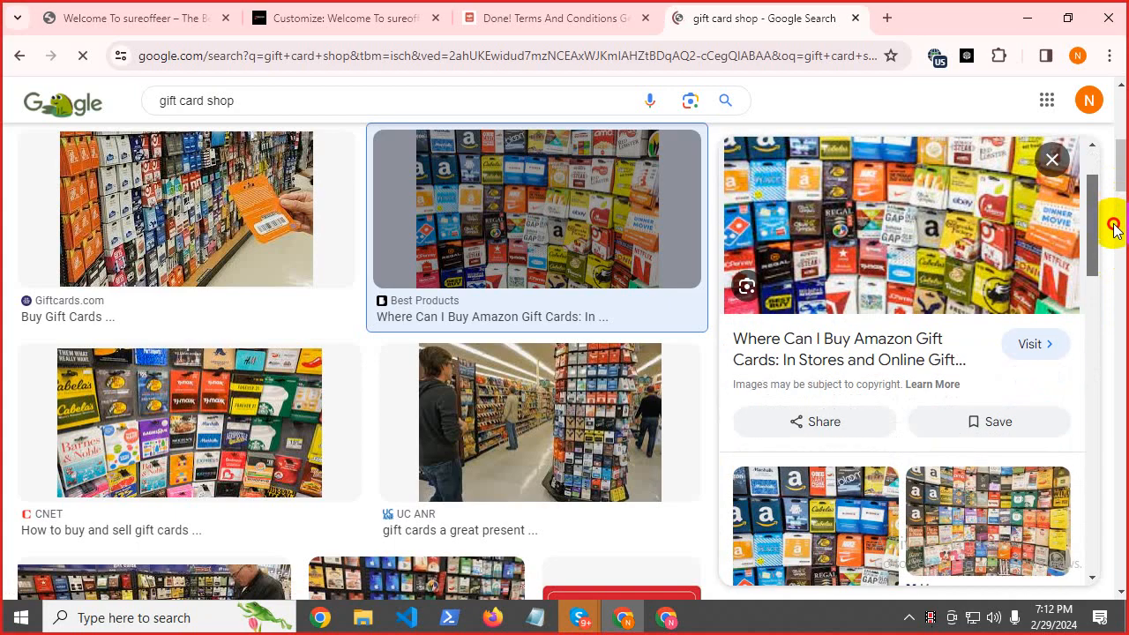
left_click(925, 537)
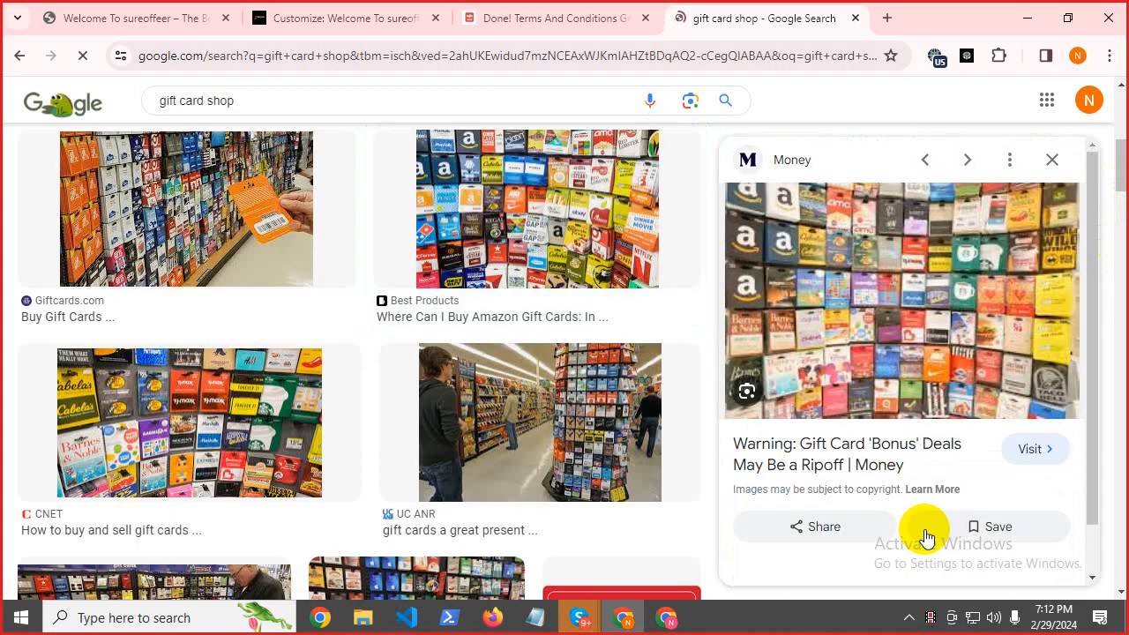
right_click(808, 296)
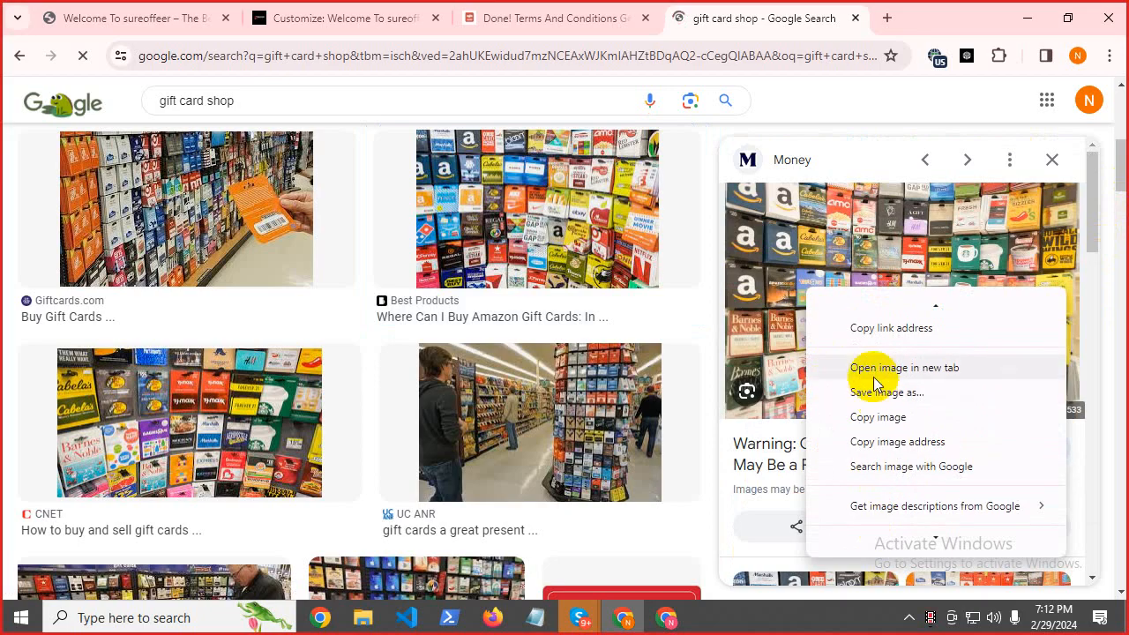
left_click(874, 374)
Open the Best Products gift-card wall photo full size in its own tab and bring up its image menu.
left_click(839, 21)
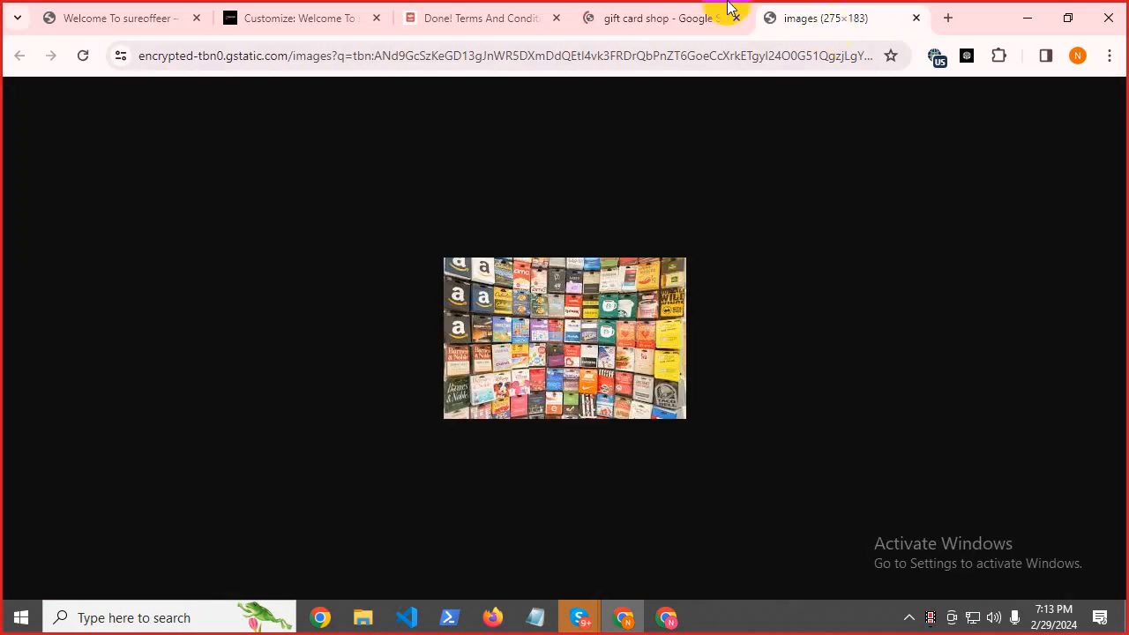
left_click(662, 18)
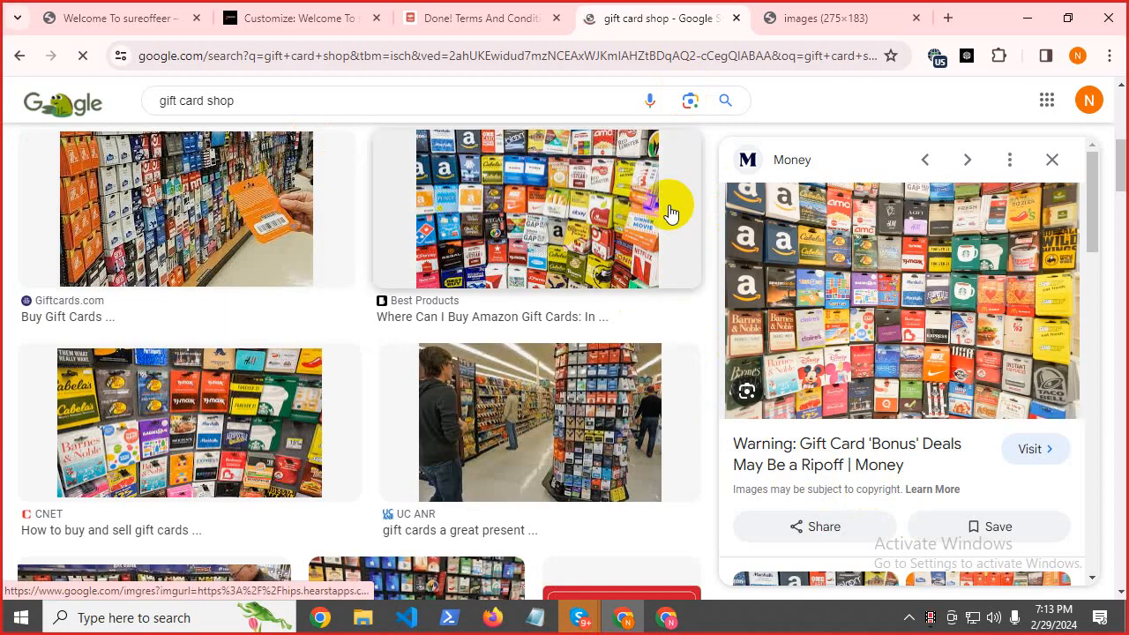
left_click(515, 201)
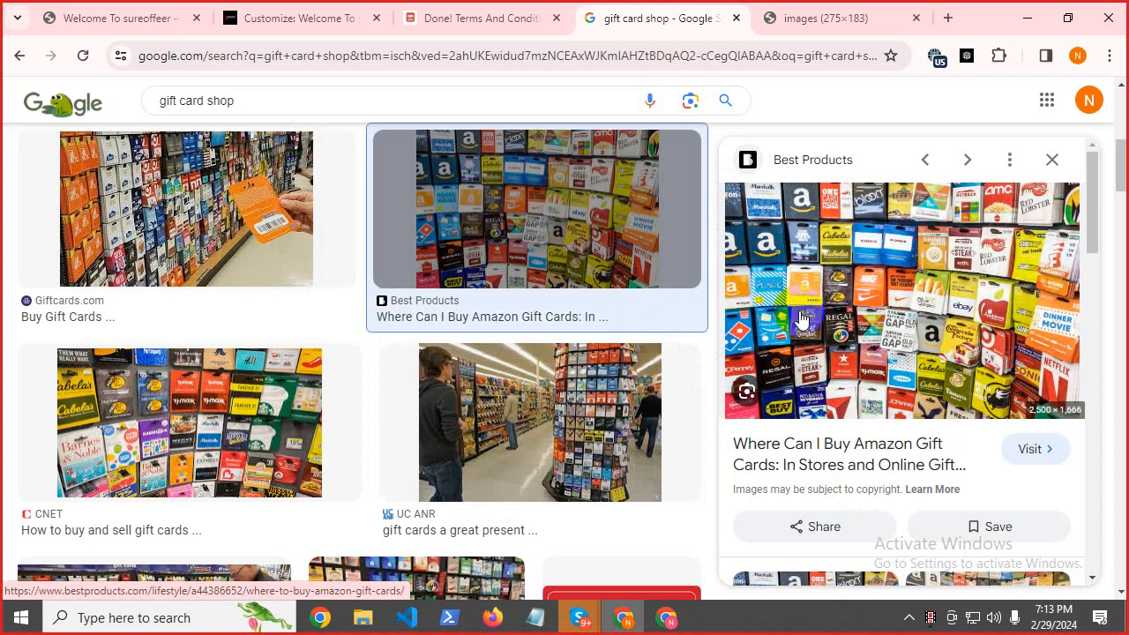
right_click(800, 320)
scroll(883, 210, "down", 2)
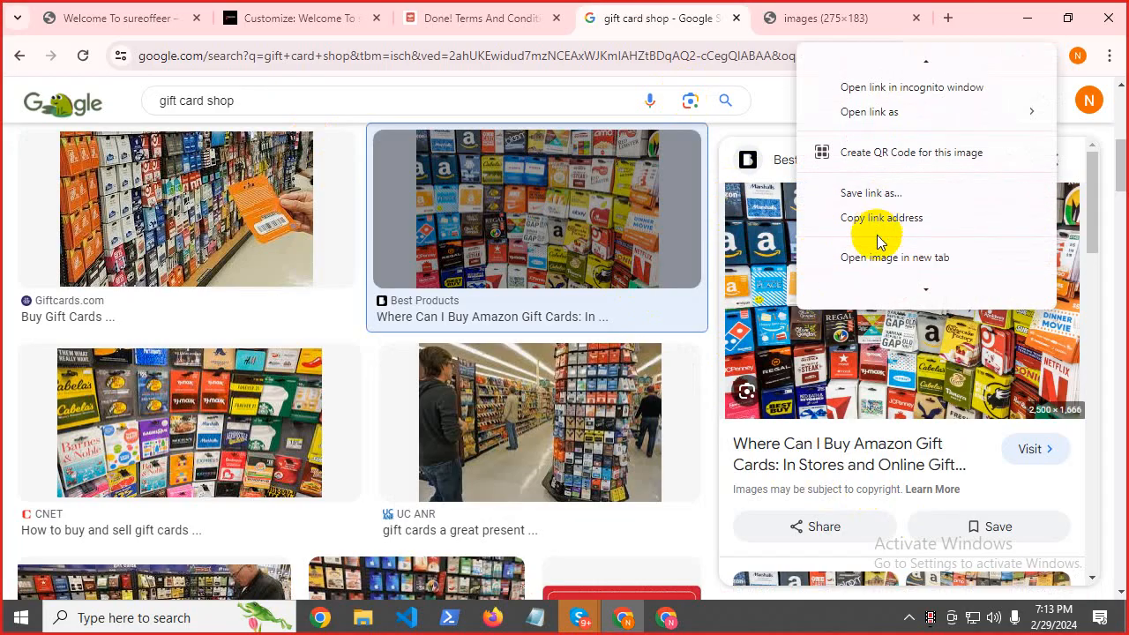
left_click(891, 256)
left_click(860, 11)
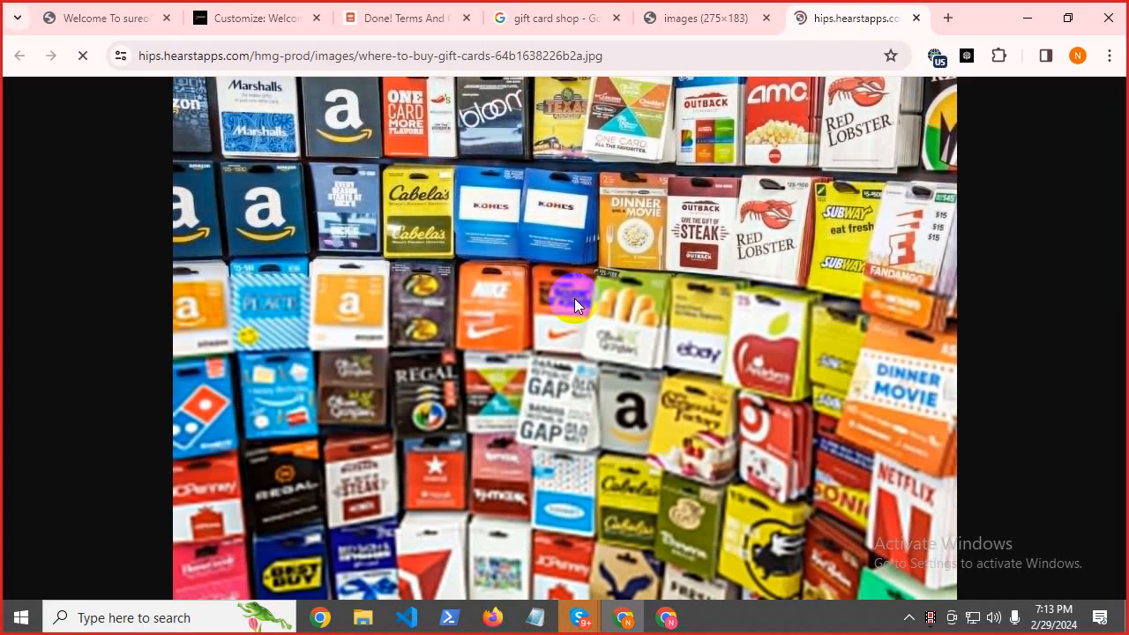
right_click(575, 305)
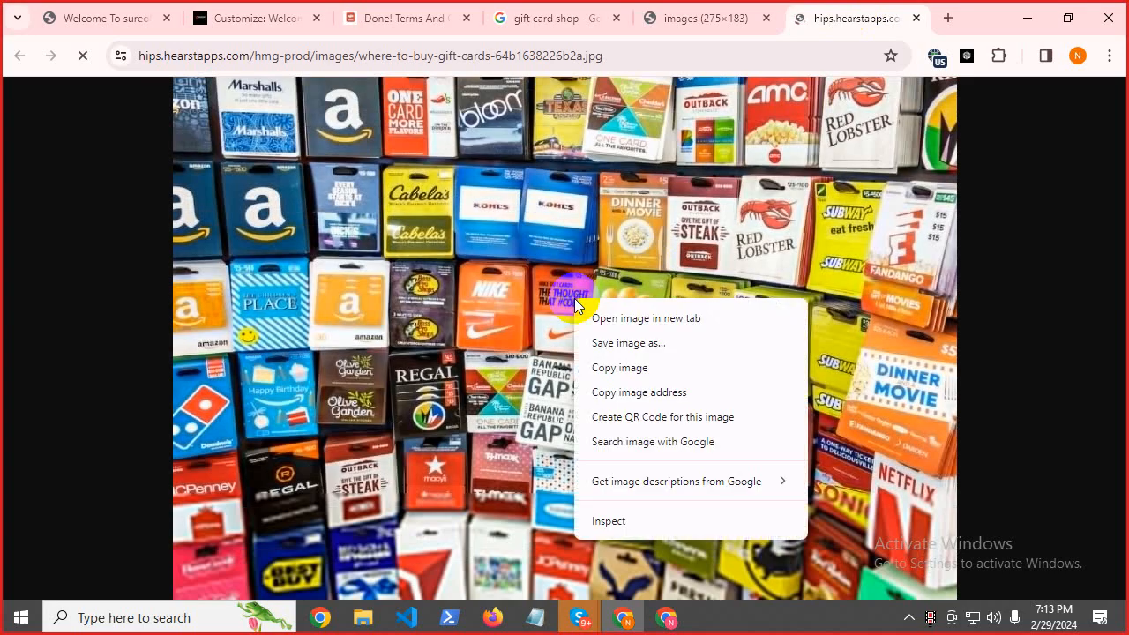
Save the photo to Downloads as where-to-buy-gift-cards-64b1638226b2a (1).jpg and return to the Customizer.
left_click(609, 343)
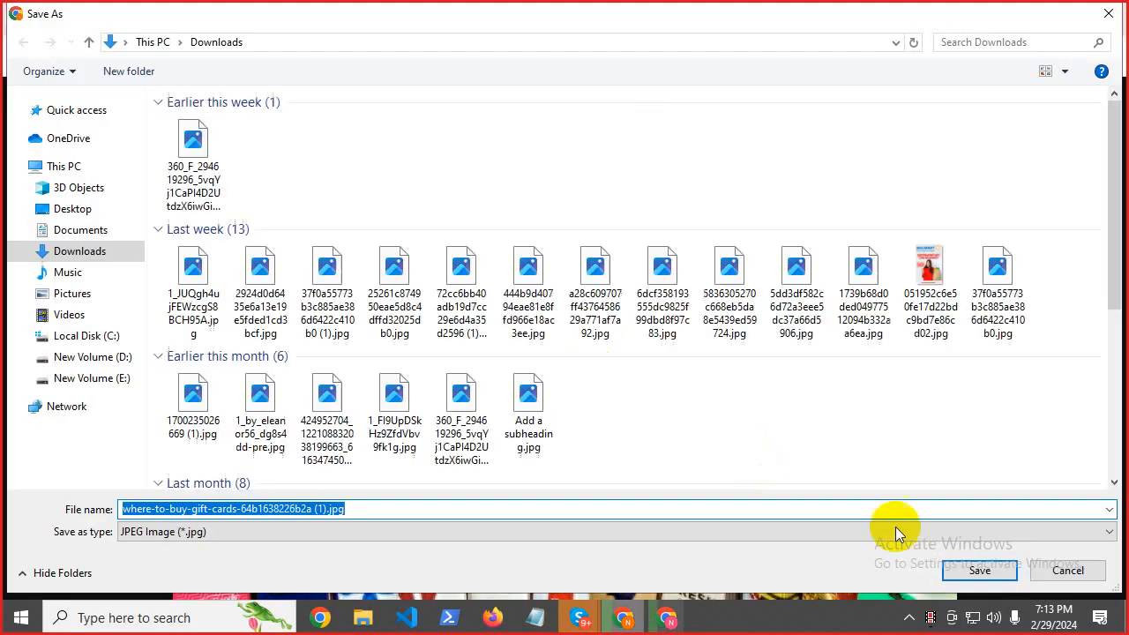
left_click(970, 570)
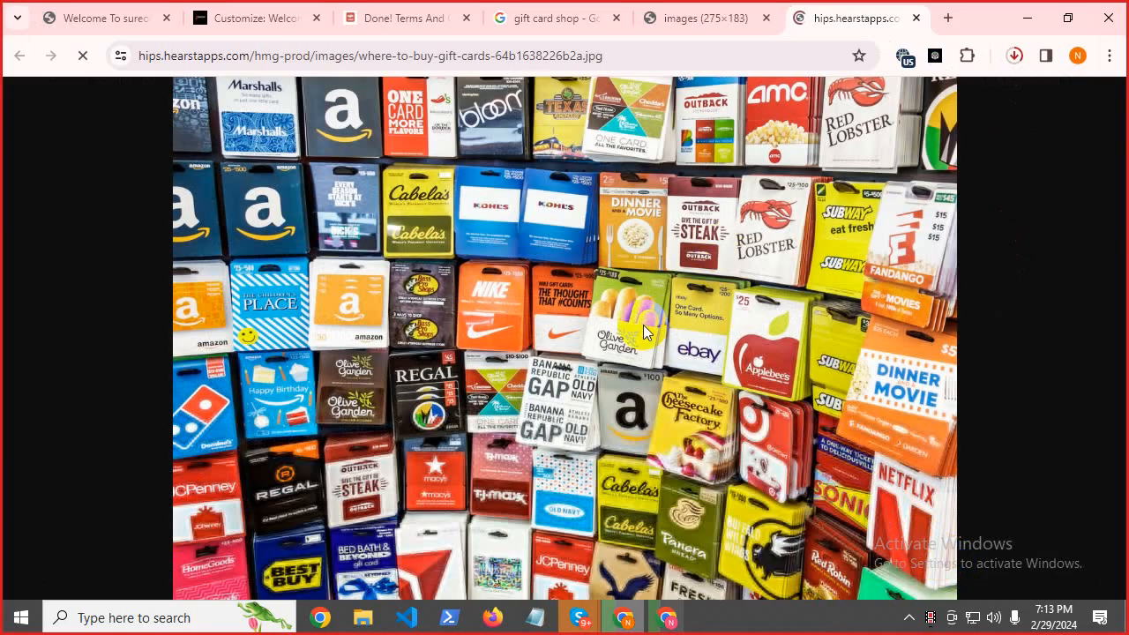
left_click(212, 8)
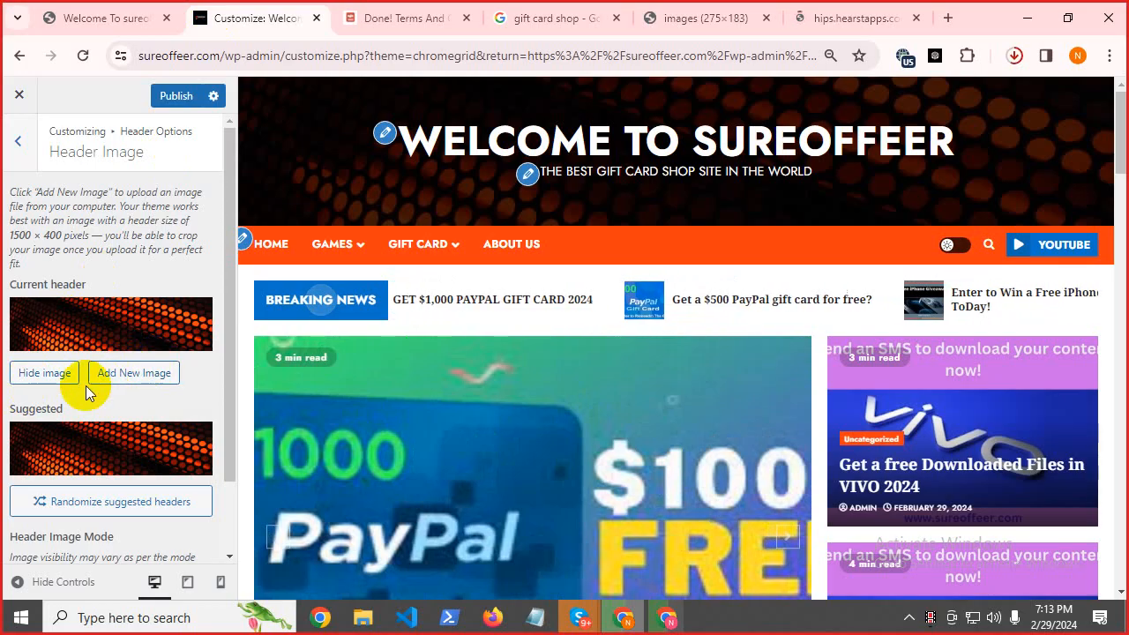
Upload the downloaded where-to-buy-gift-cards jpg from Chrome's downloads into the header image chooser.
left_click(128, 374)
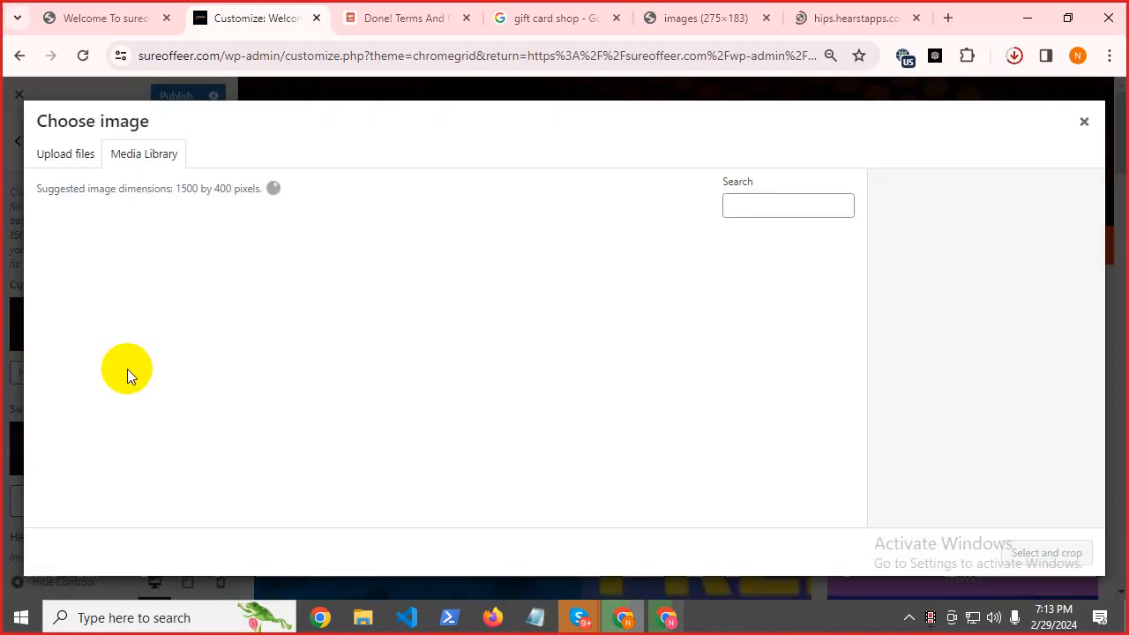
left_click(69, 155)
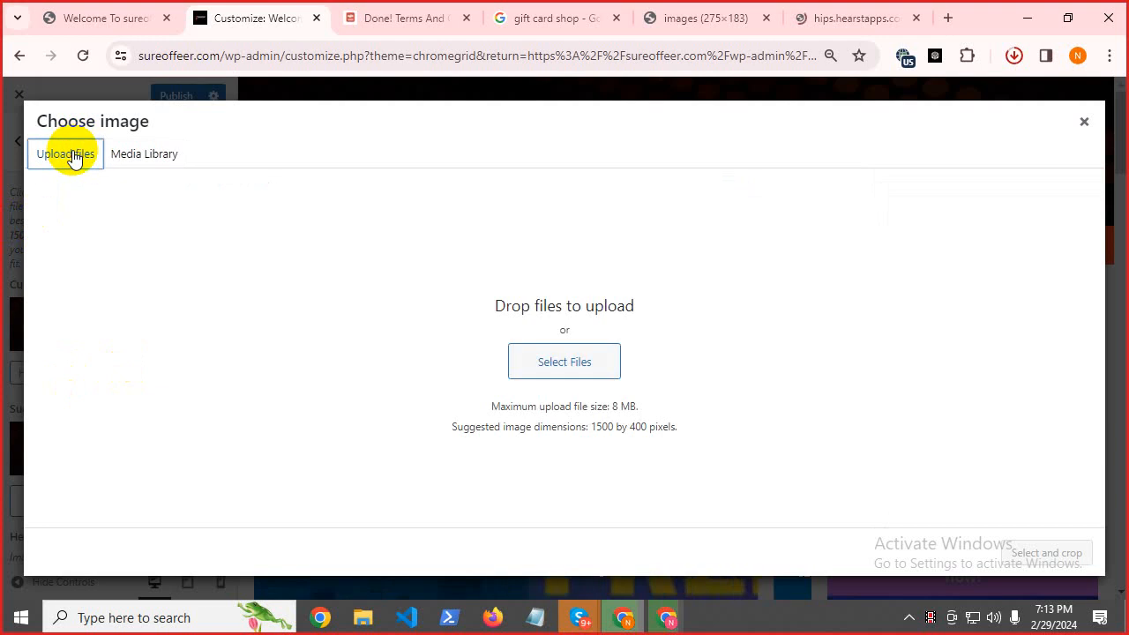
left_click(1019, 57)
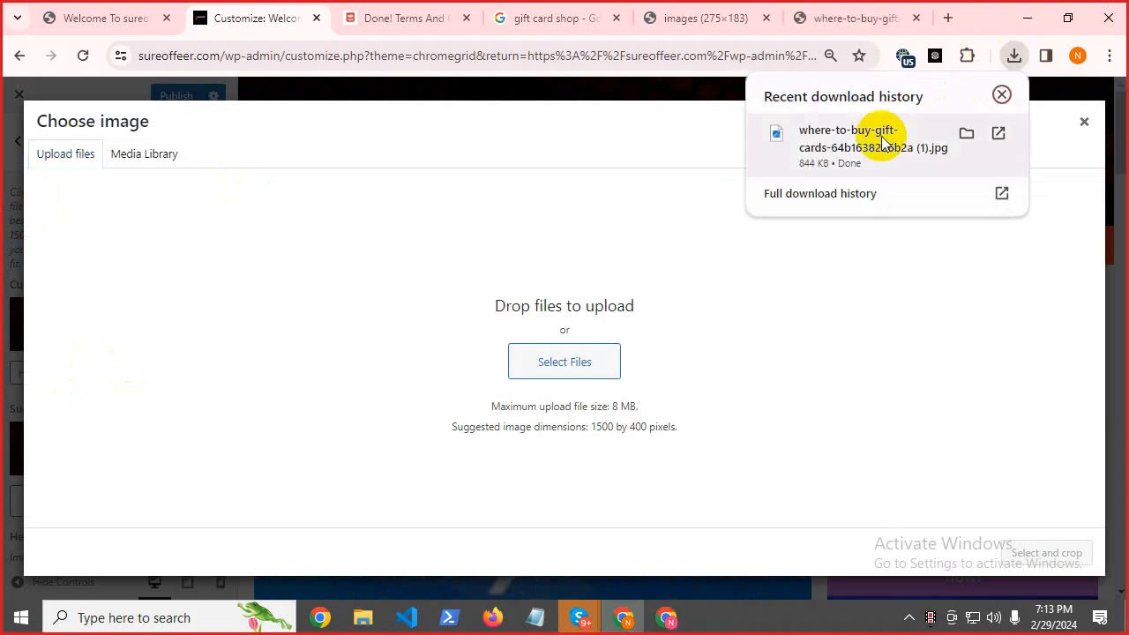
left_click_drag(806, 132, 534, 421)
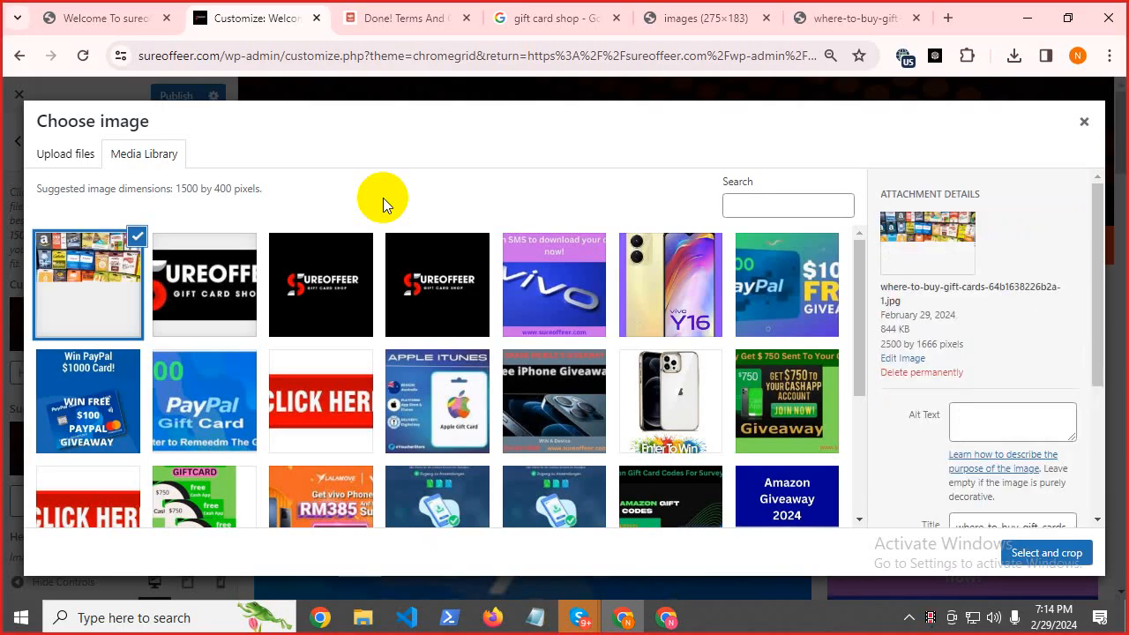
Crop the gift-card photo with the crop box extended downward, apply it as header image, and publish.
left_click(1044, 567)
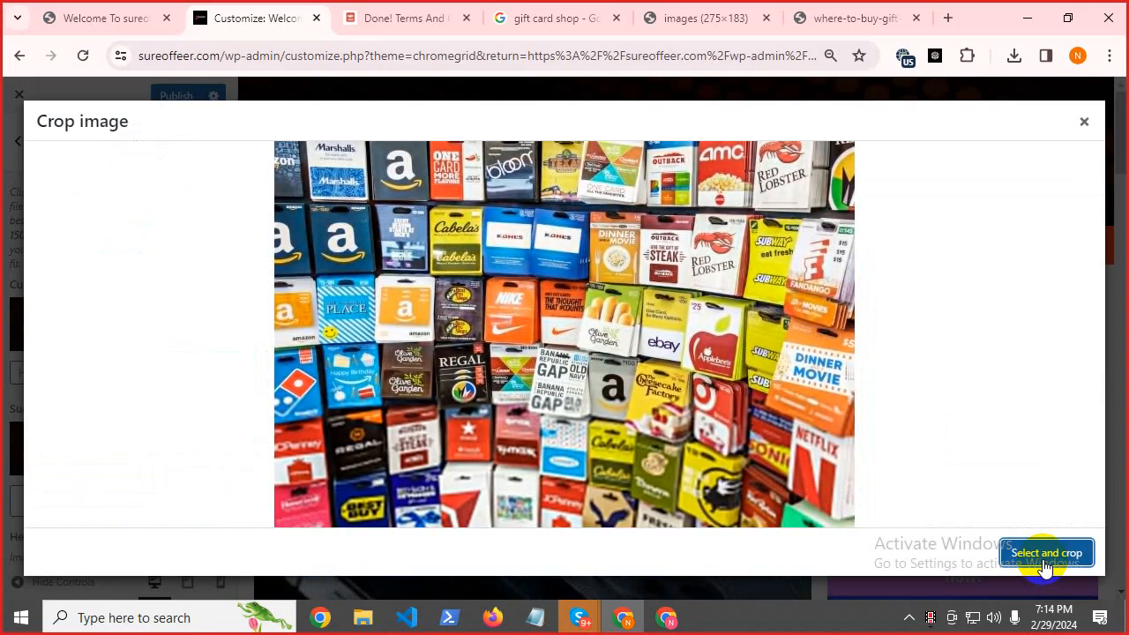
left_click(1045, 556)
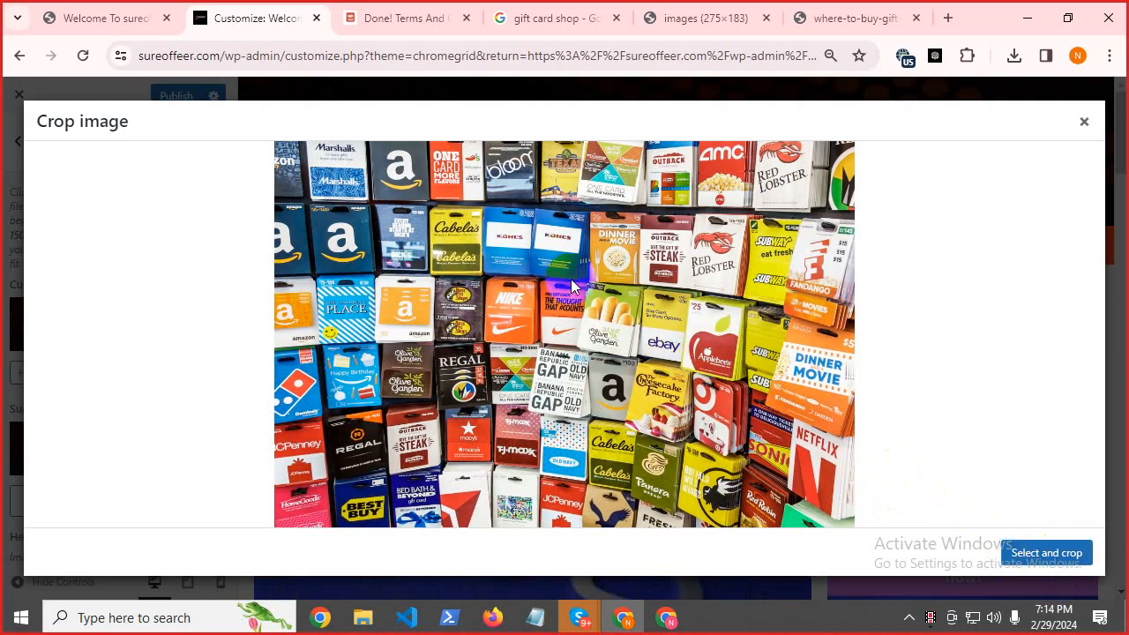
left_click(1021, 553)
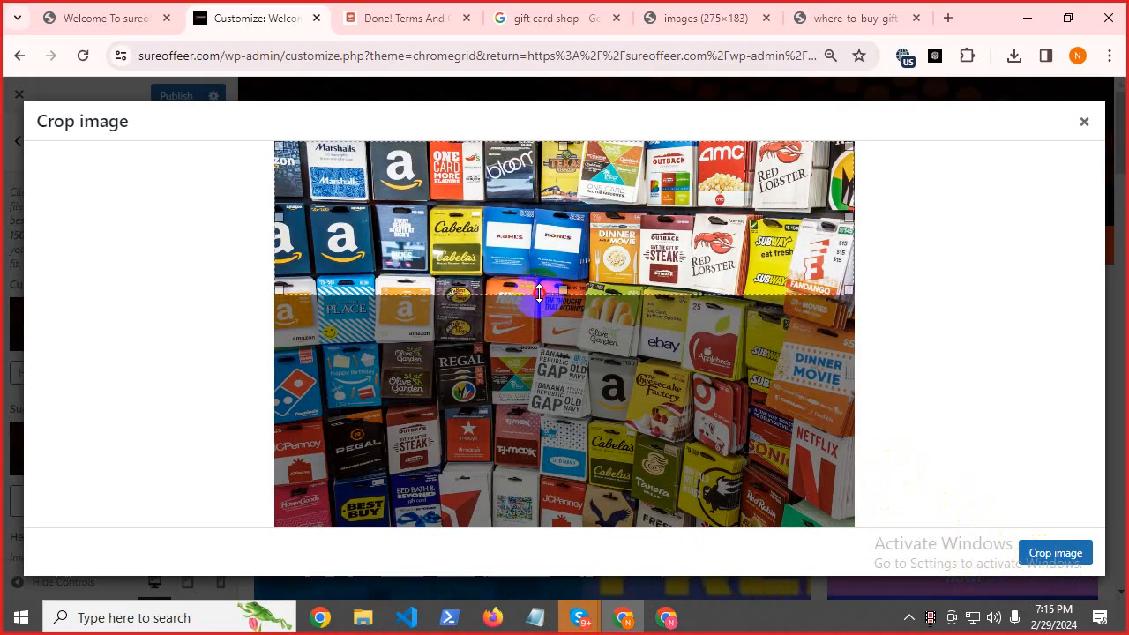
left_click_drag(536, 292, 565, 423)
left_click(1047, 555)
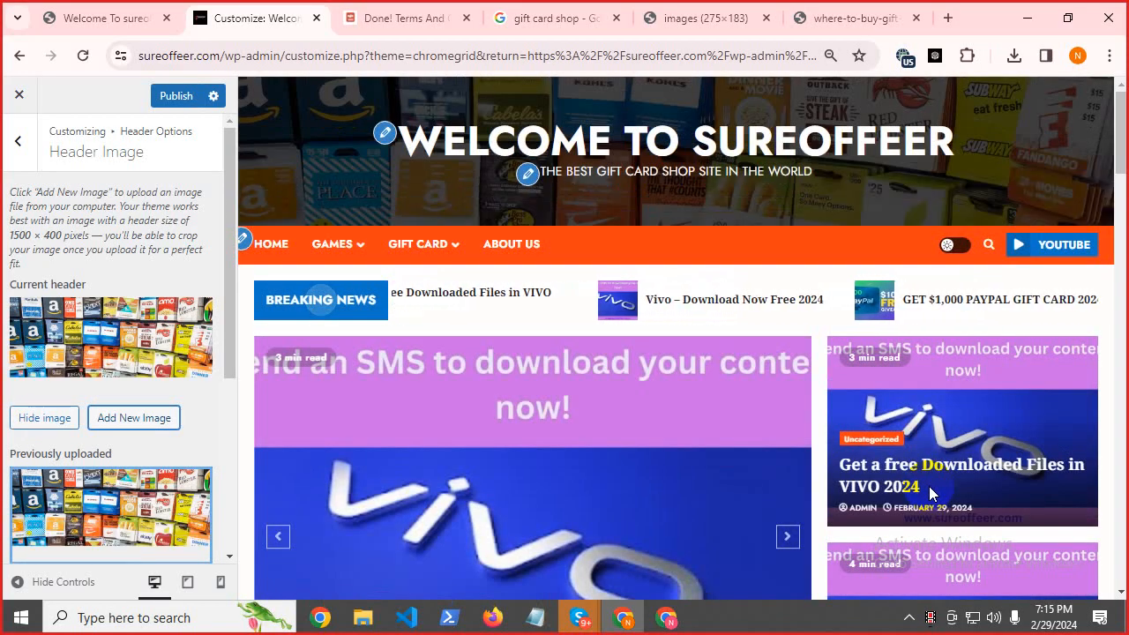
left_click(163, 96)
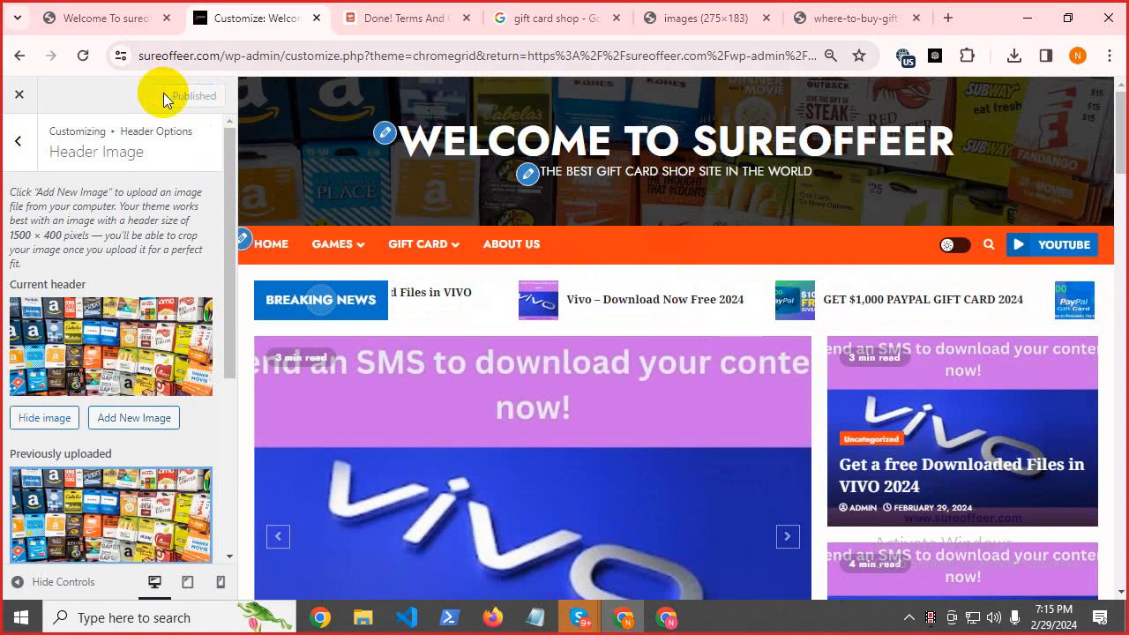
Reload the live sureoffeer.com tab and scroll to view the gift-card wall header.
left_click(93, 18)
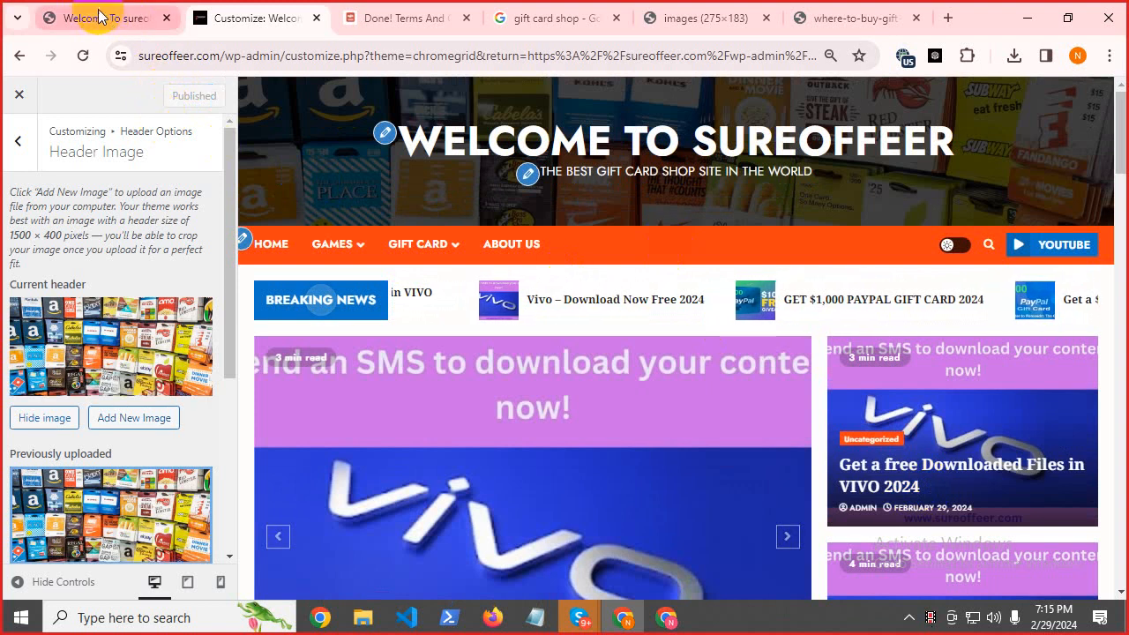
left_click(83, 56)
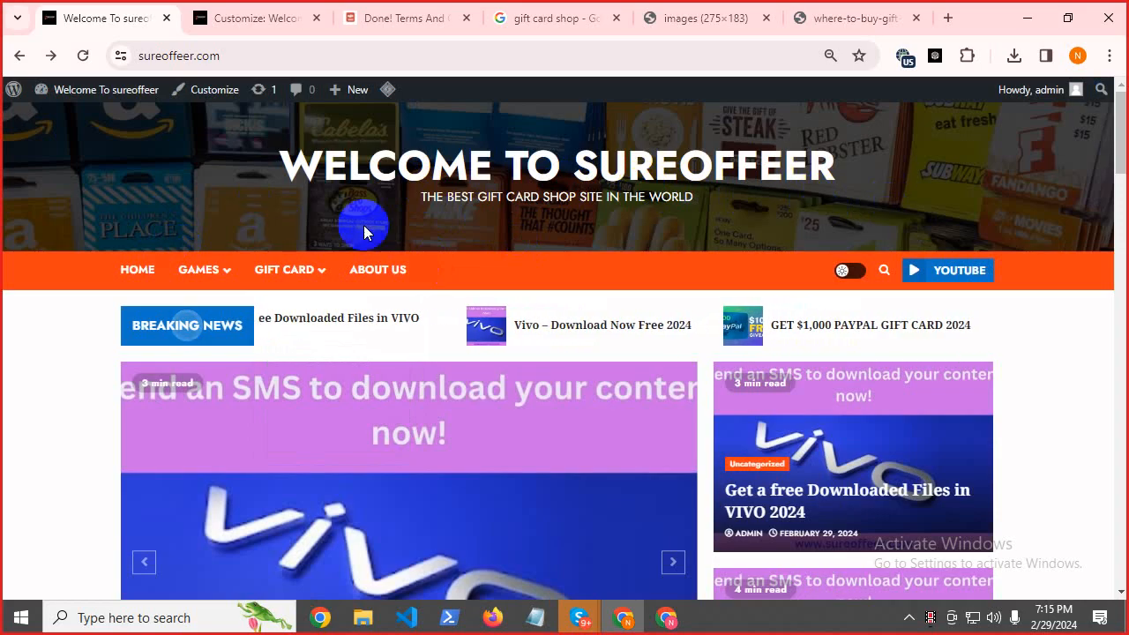
mouse_move(1122, 127)
left_mouse_down()
mouse_move(1124, 182)
mouse_move(1126, 107)
left_mouse_up()
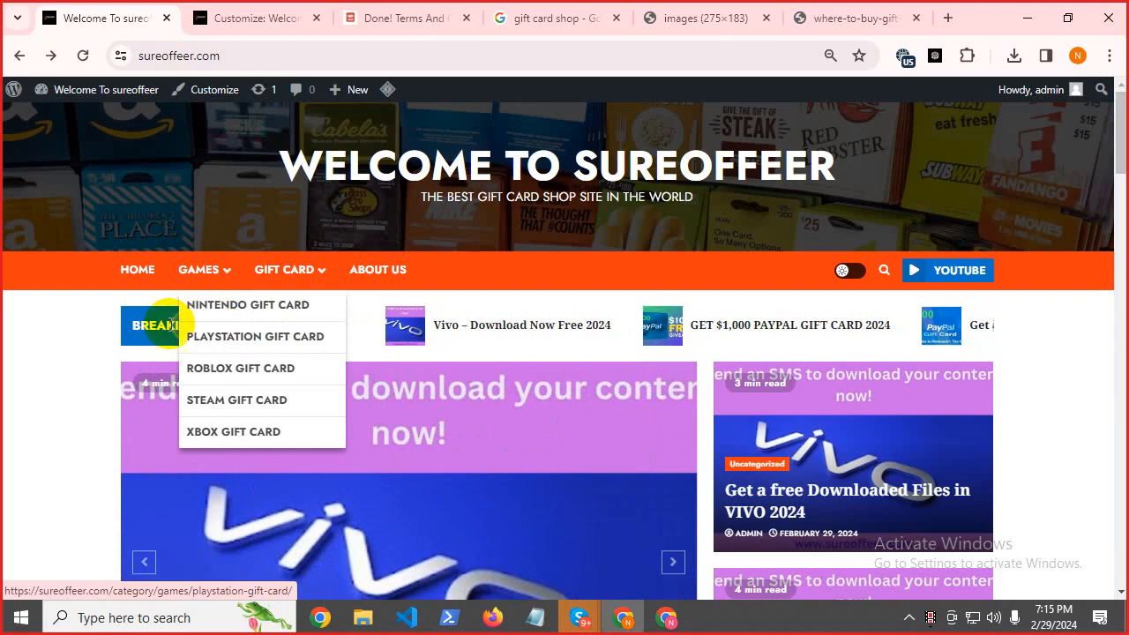
left_click_drag(1123, 128, 1124, 126)
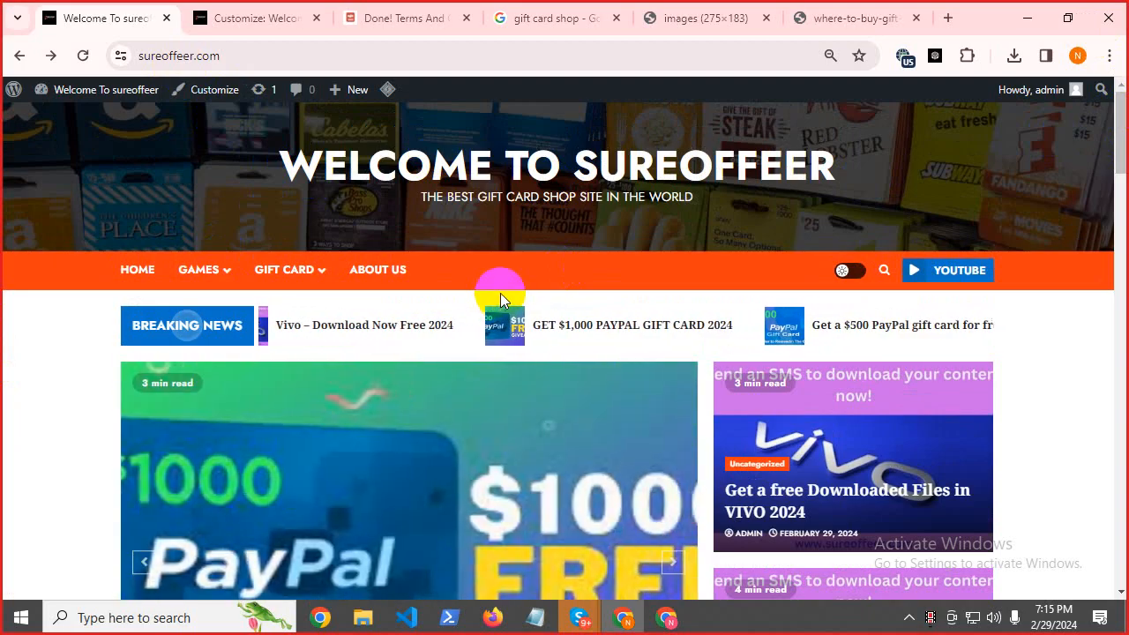
Back in the Customizer, navigate from Header Image settings to the Main Banner Options panel.
left_click(227, 11)
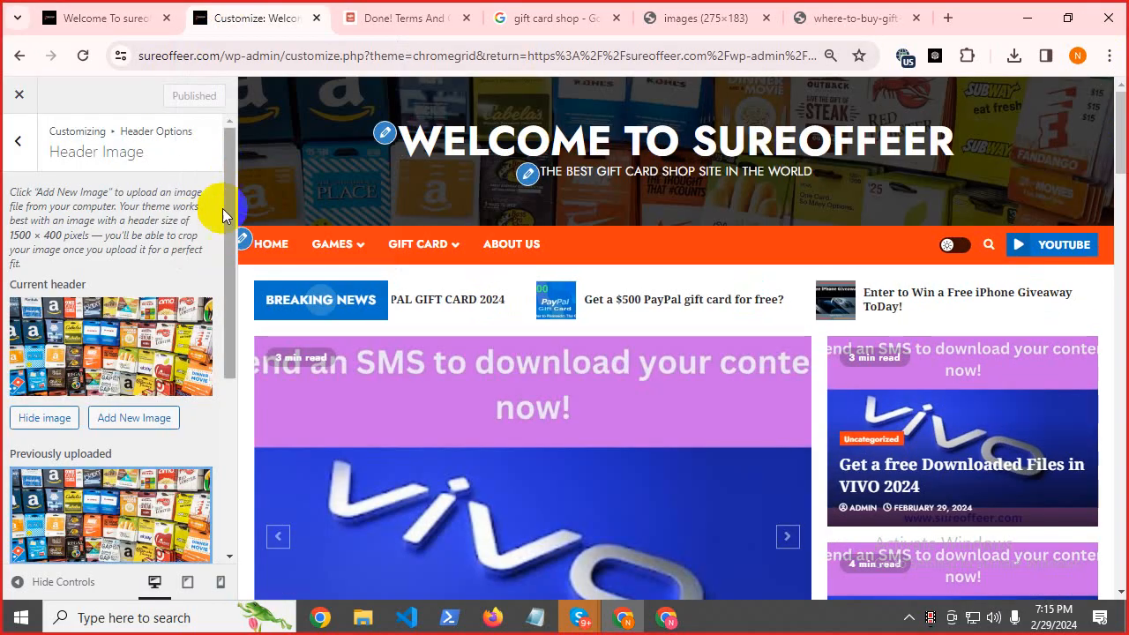
scroll(137, 282, "down", 4)
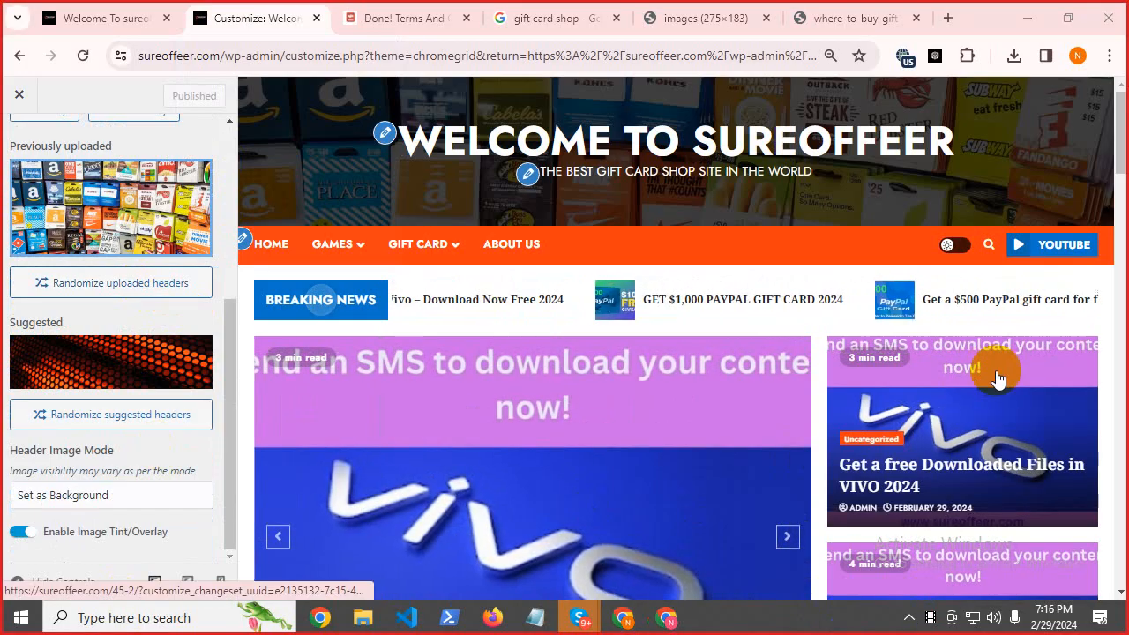
scroll(217, 423, "up", 4)
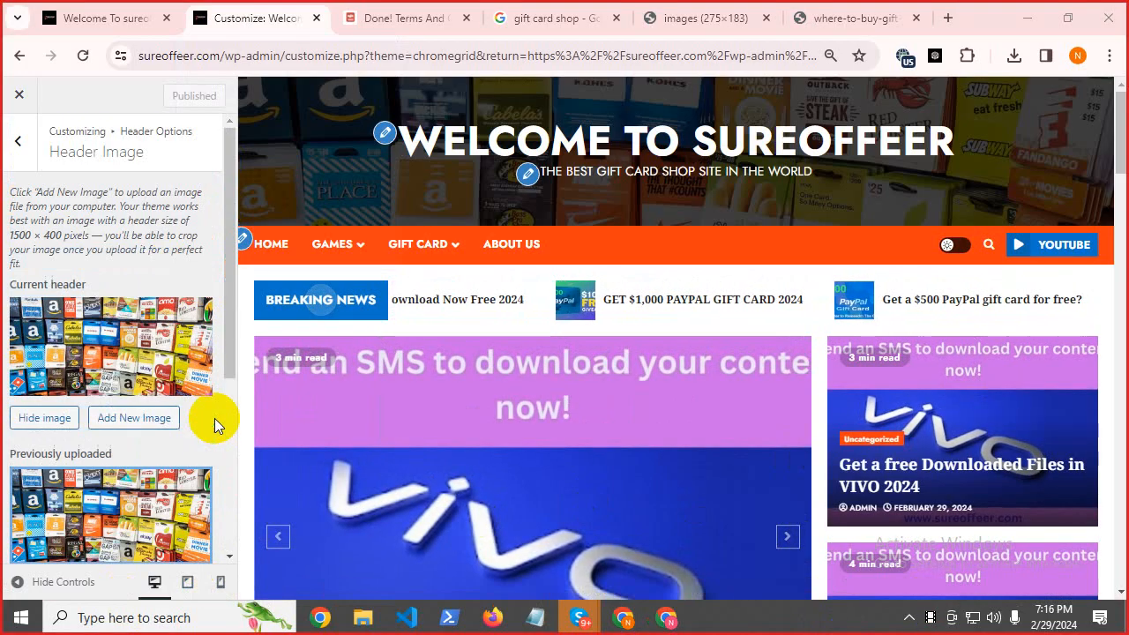
left_click(18, 152)
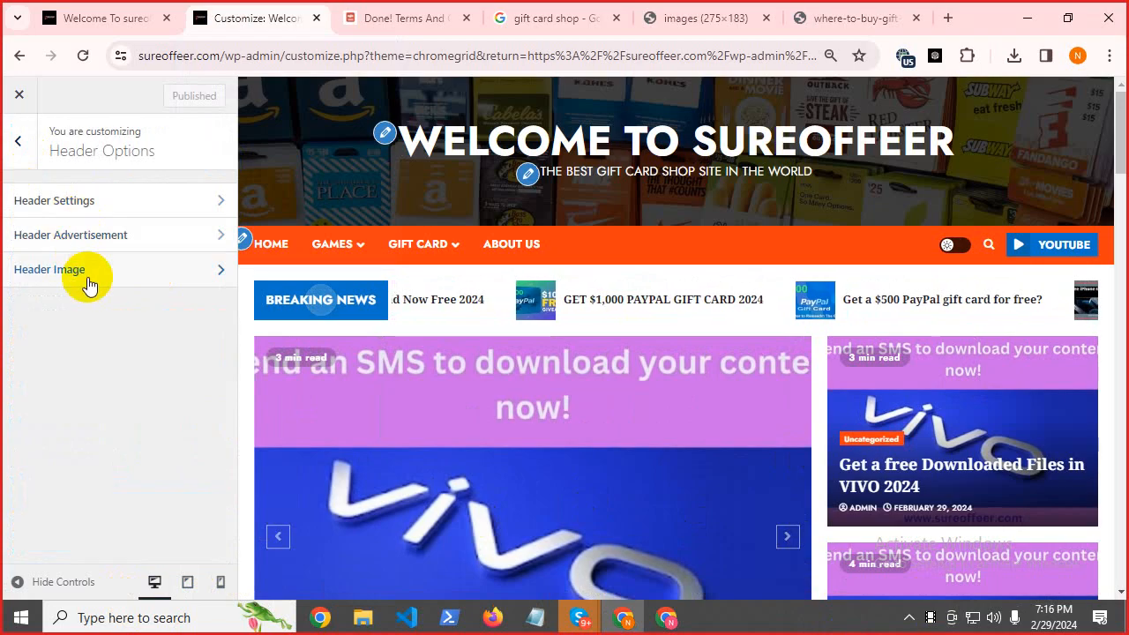
left_click(17, 145)
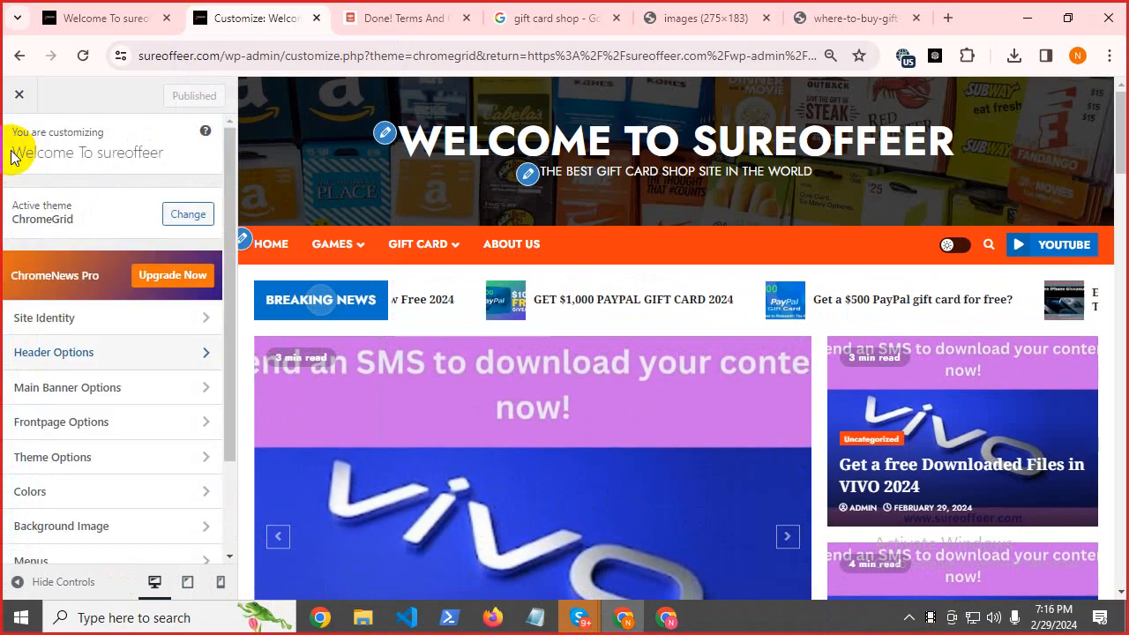
left_click(78, 393)
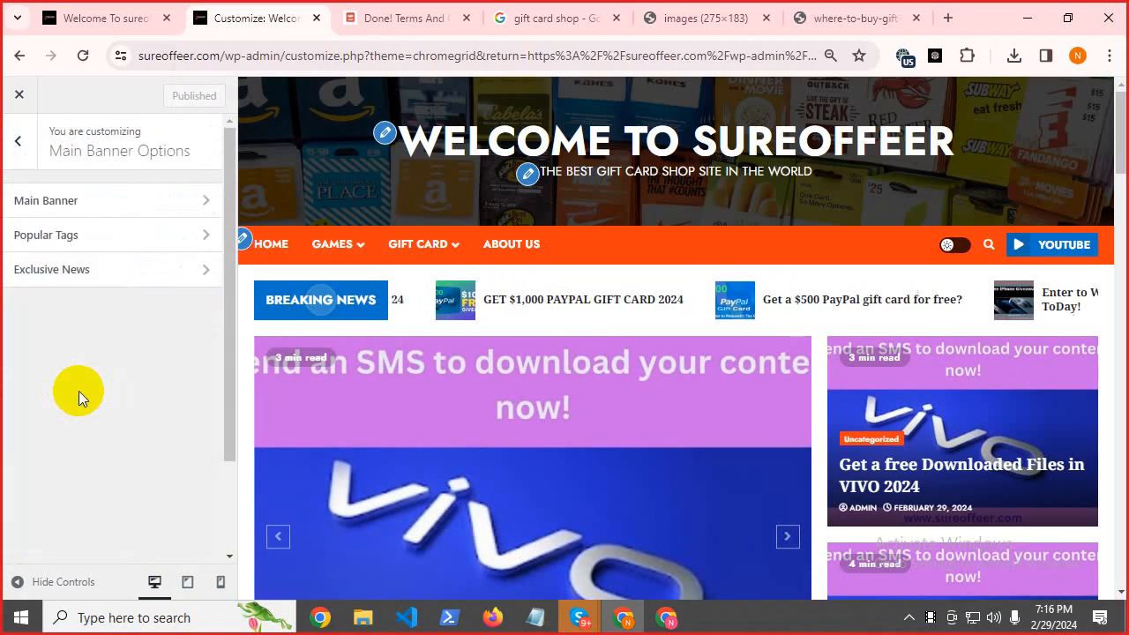
Review the Main Banner and Popular Tags settings, ending on the Main Banner Options list.
left_click(107, 203)
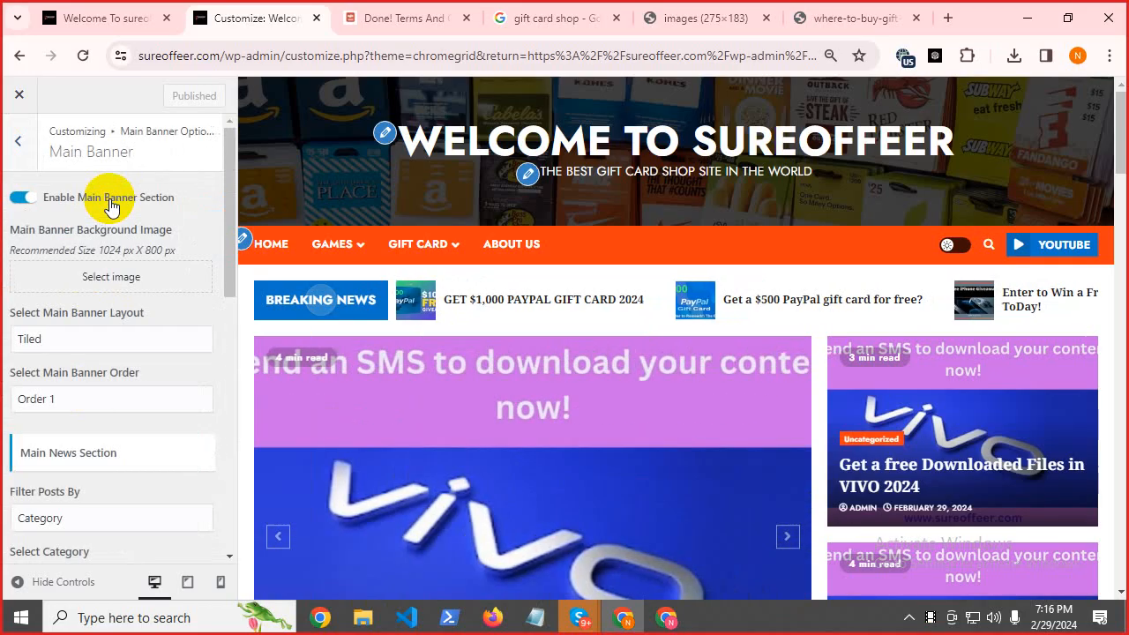
scroll(121, 374, "down", 5)
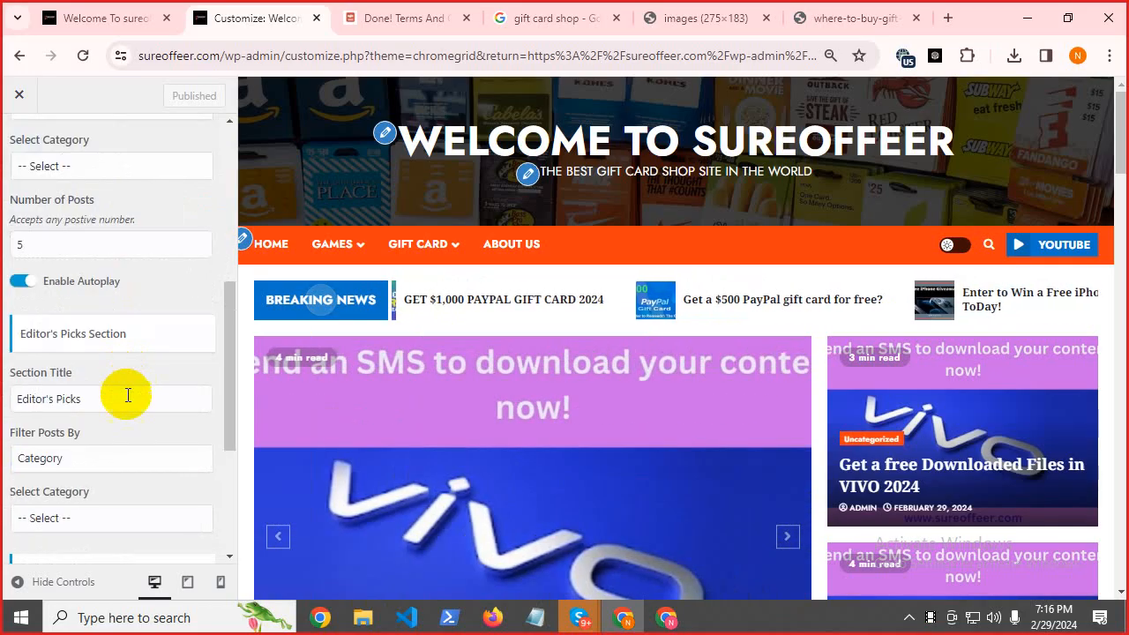
scroll(126, 391, "down", 3)
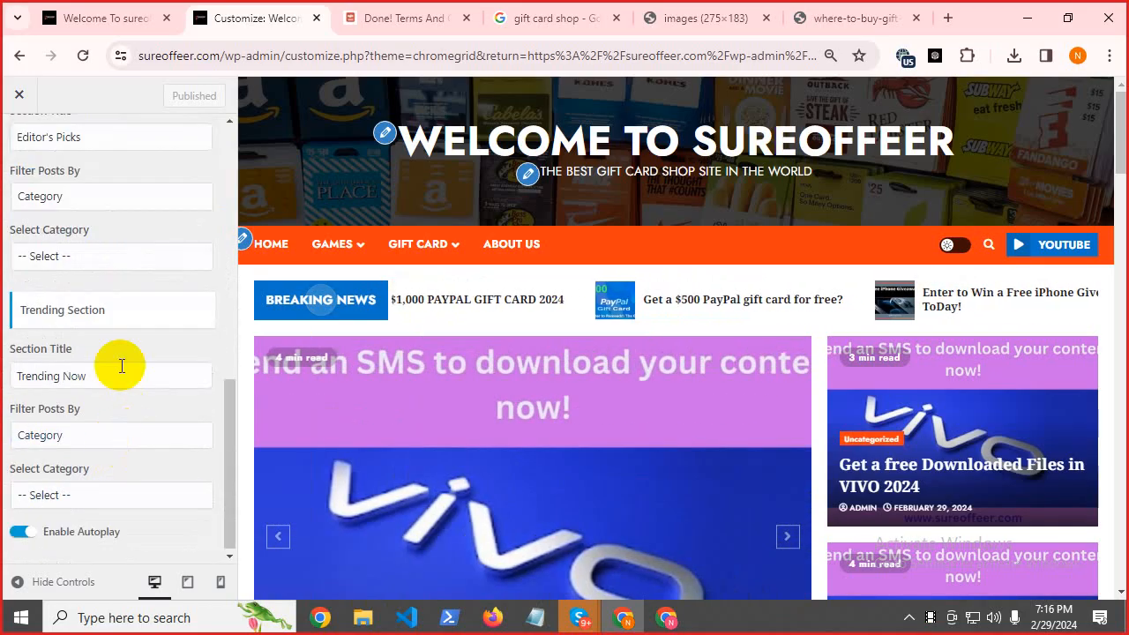
scroll(123, 397, "up", 5)
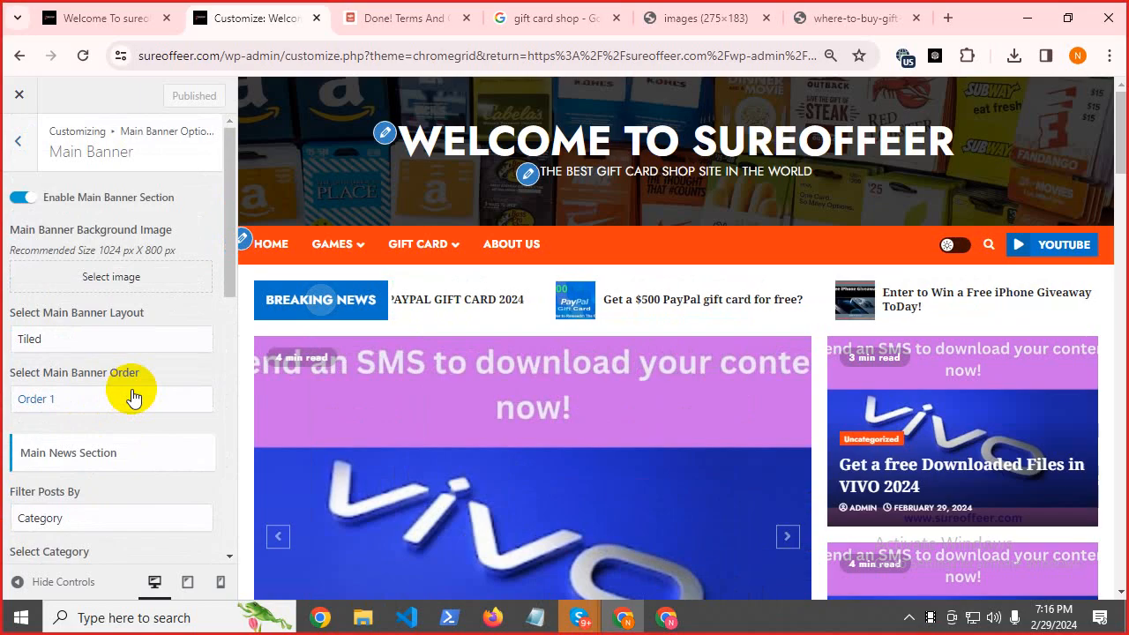
scroll(76, 461, "down", 6)
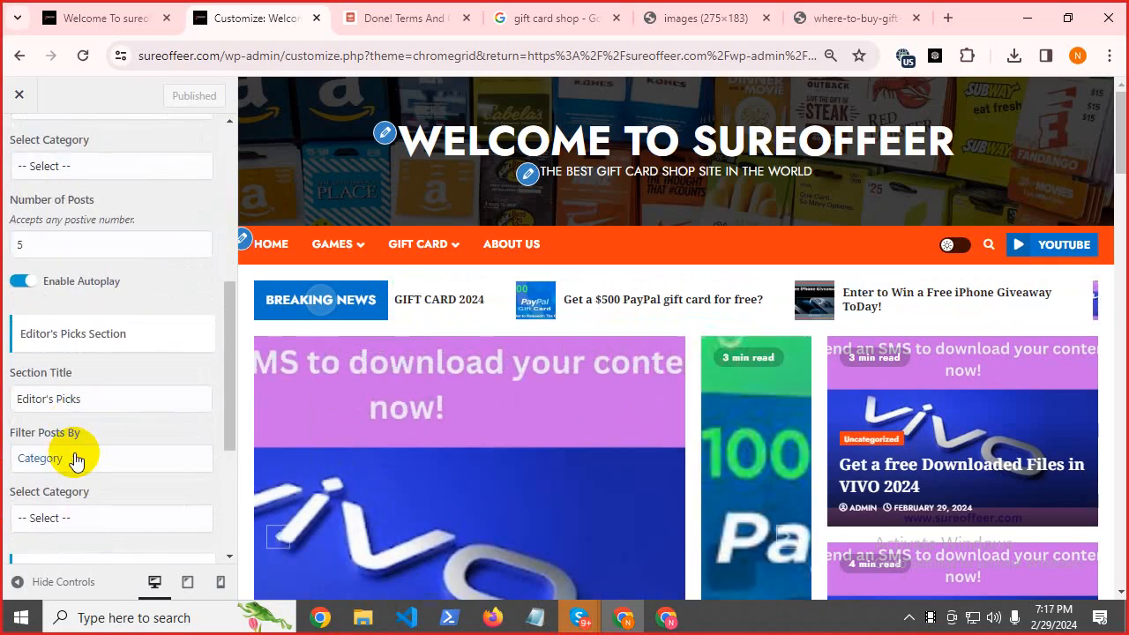
scroll(88, 370, "up", 8)
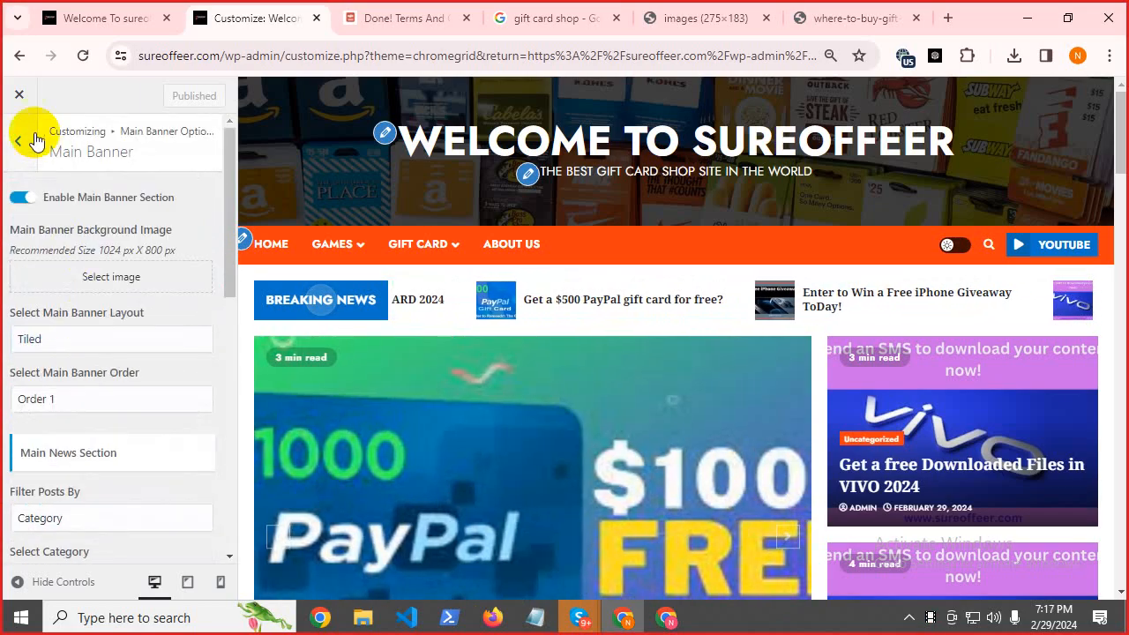
left_click(28, 163)
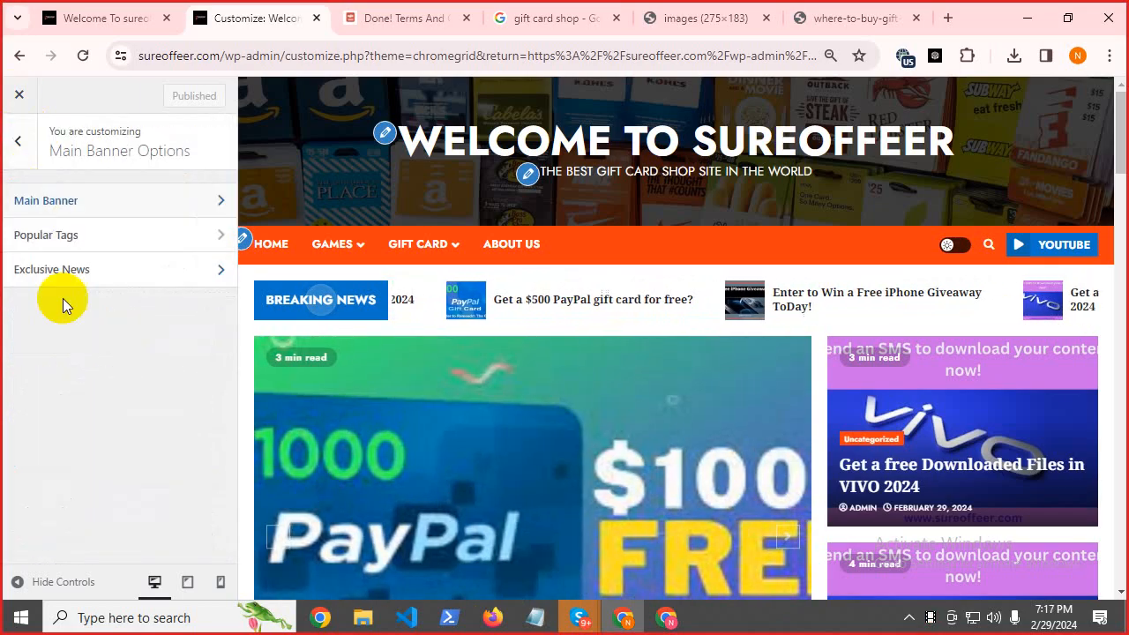
left_click(72, 239)
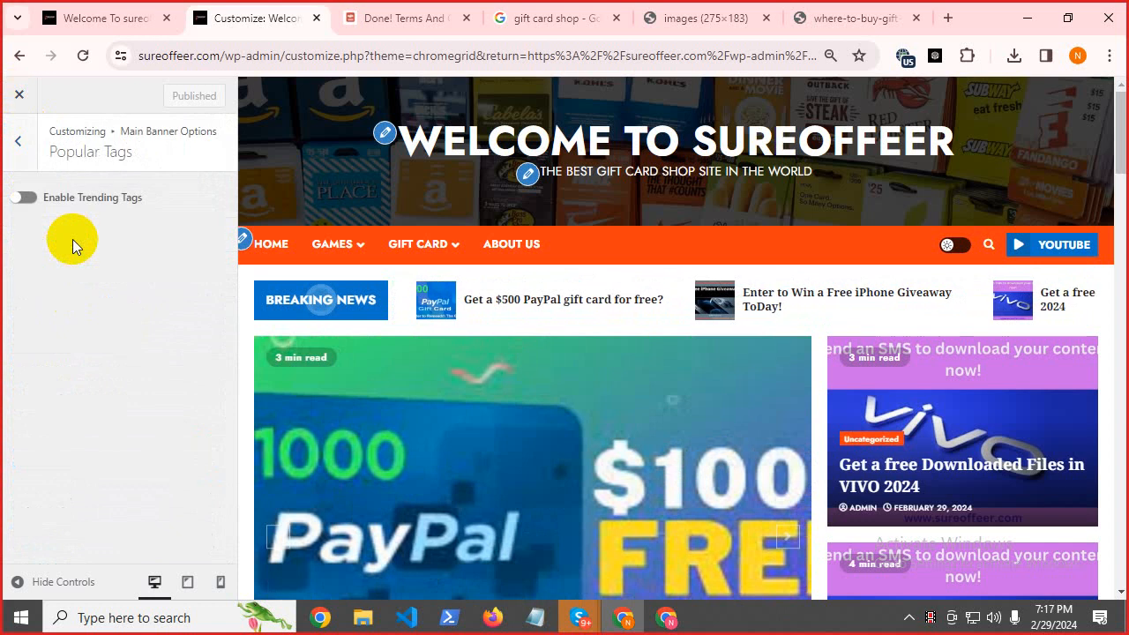
left_click(18, 150)
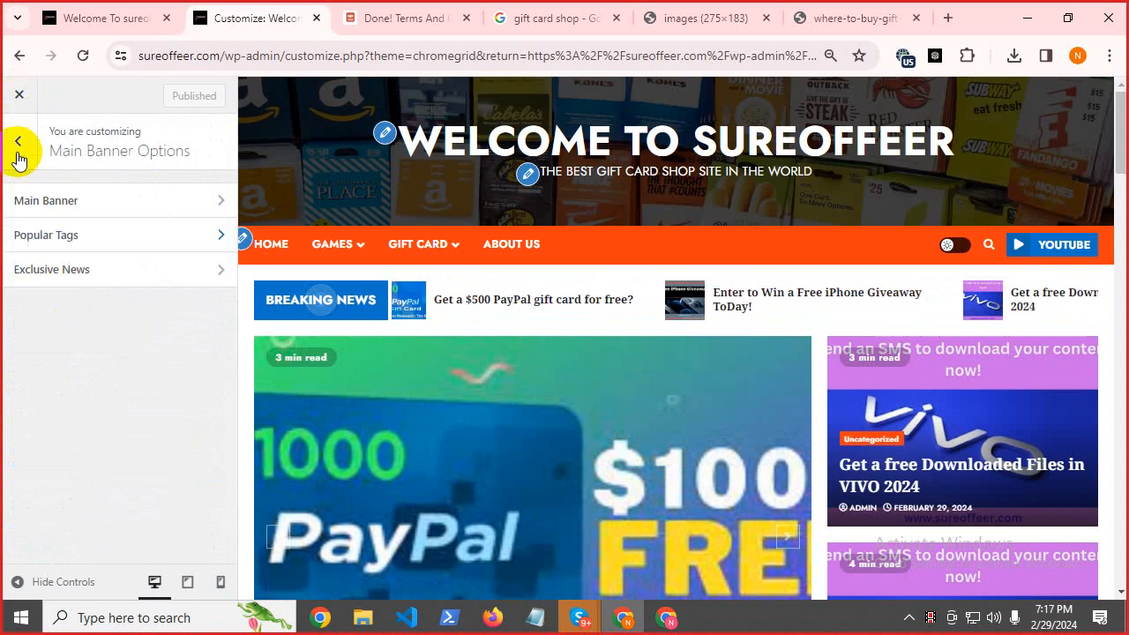
Replace the Exclusive News section title 'Breaking News' with 'Best Offer'.
left_click(55, 274)
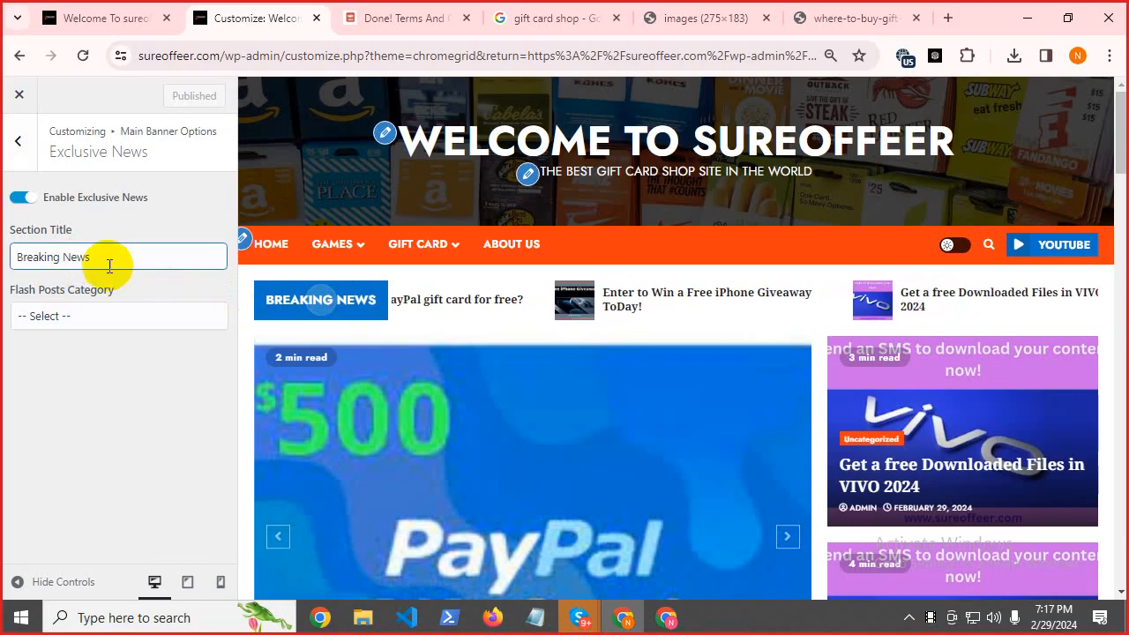
left_click_drag(112, 255, 10, 255)
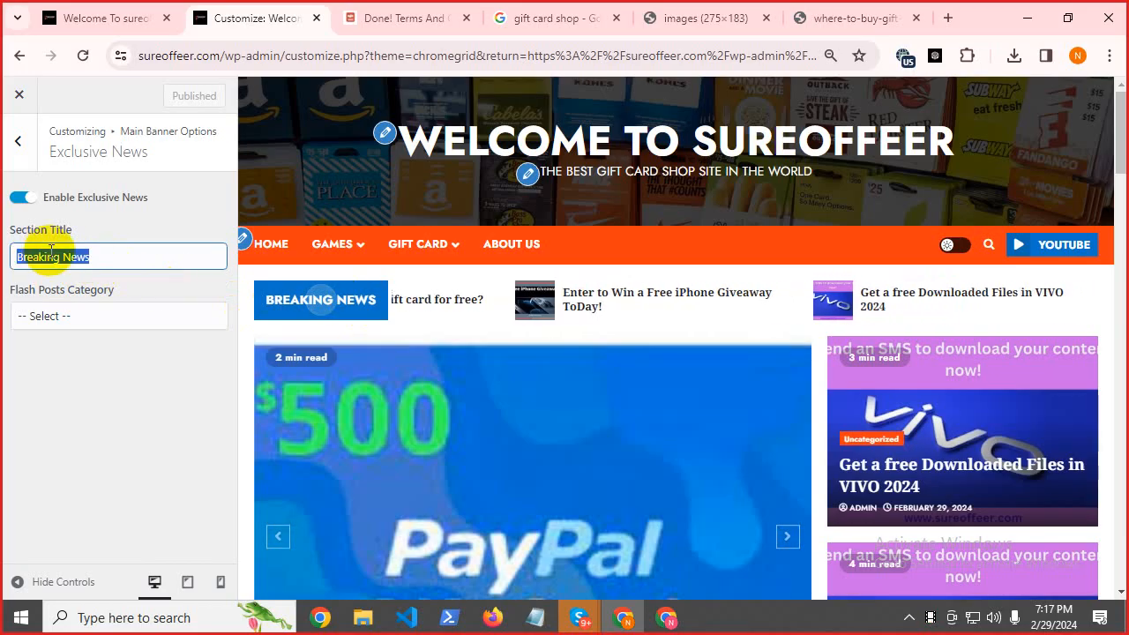
type("Best G")
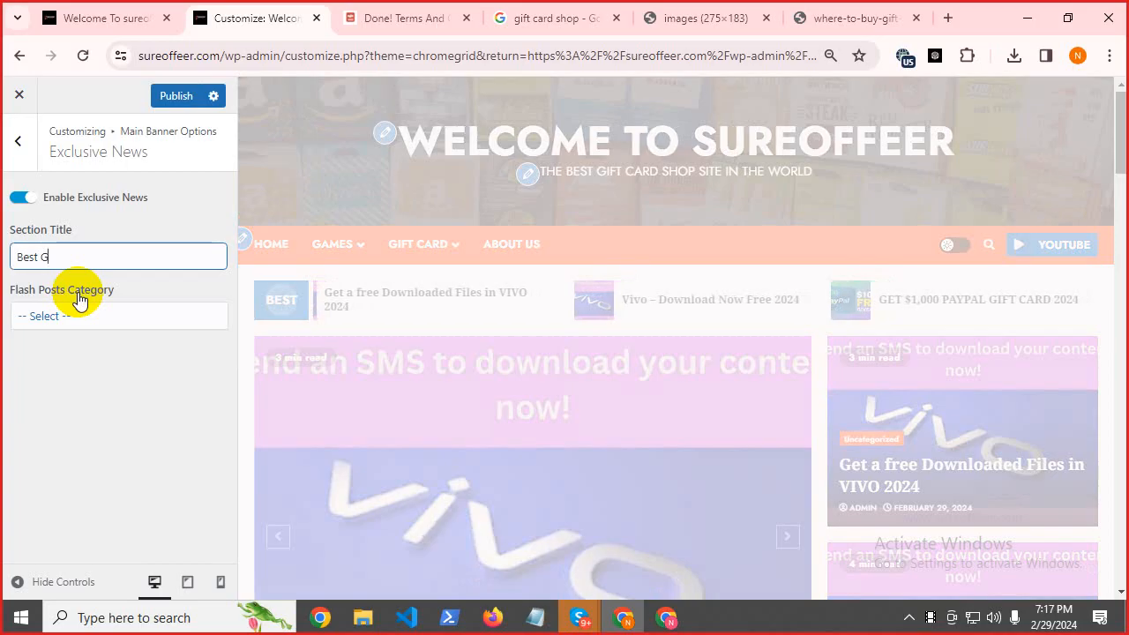
key("BackSpace")
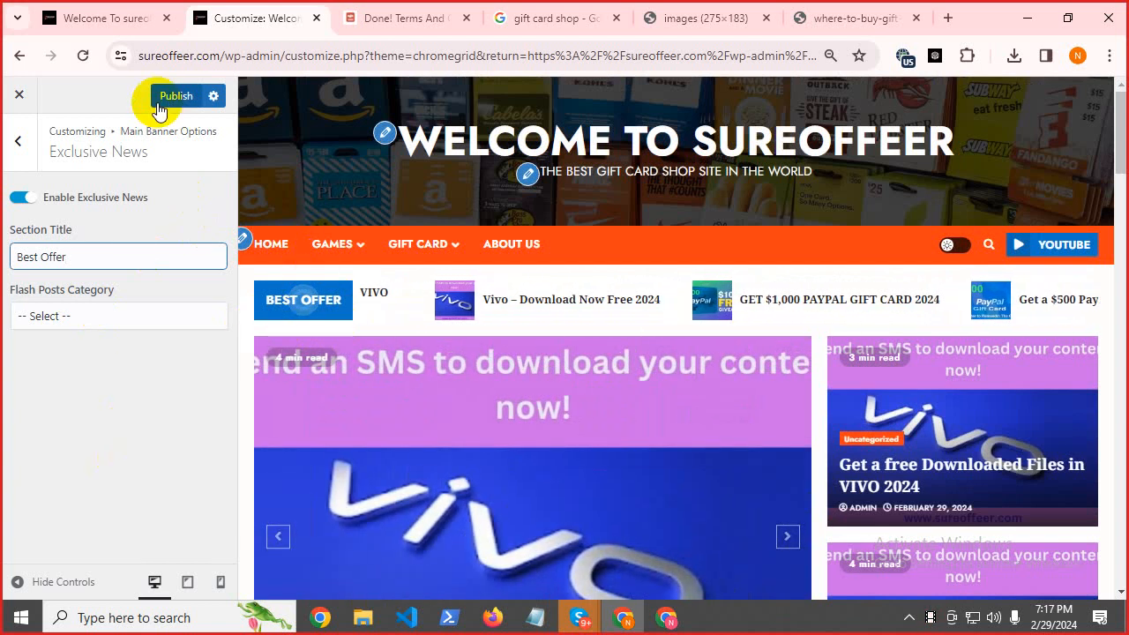
left_click(107, 323)
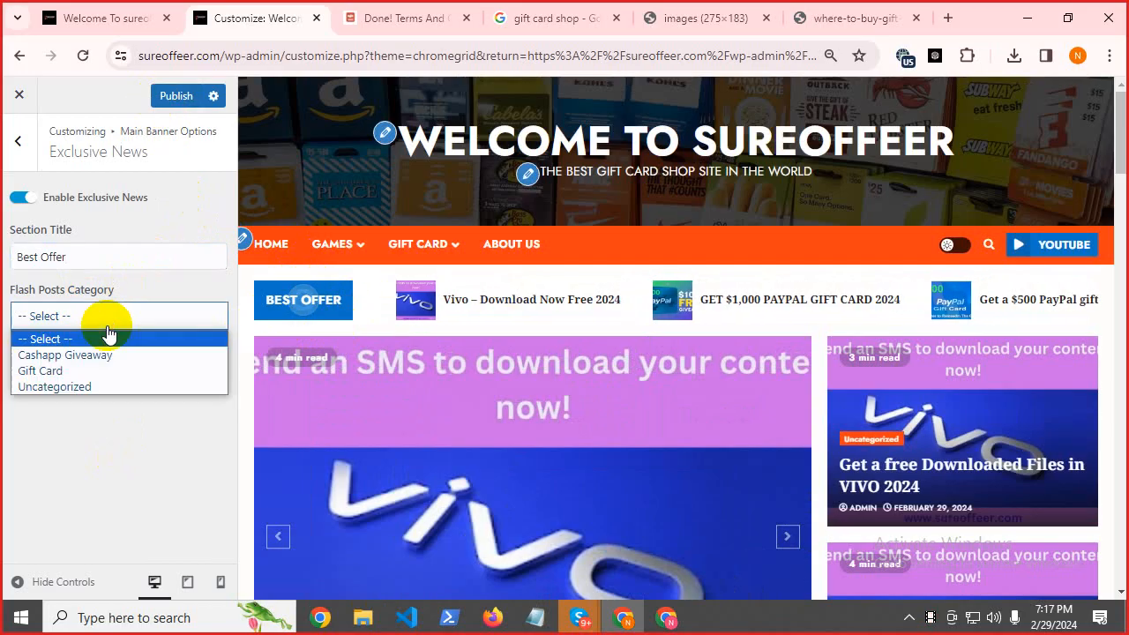
left_click(107, 335)
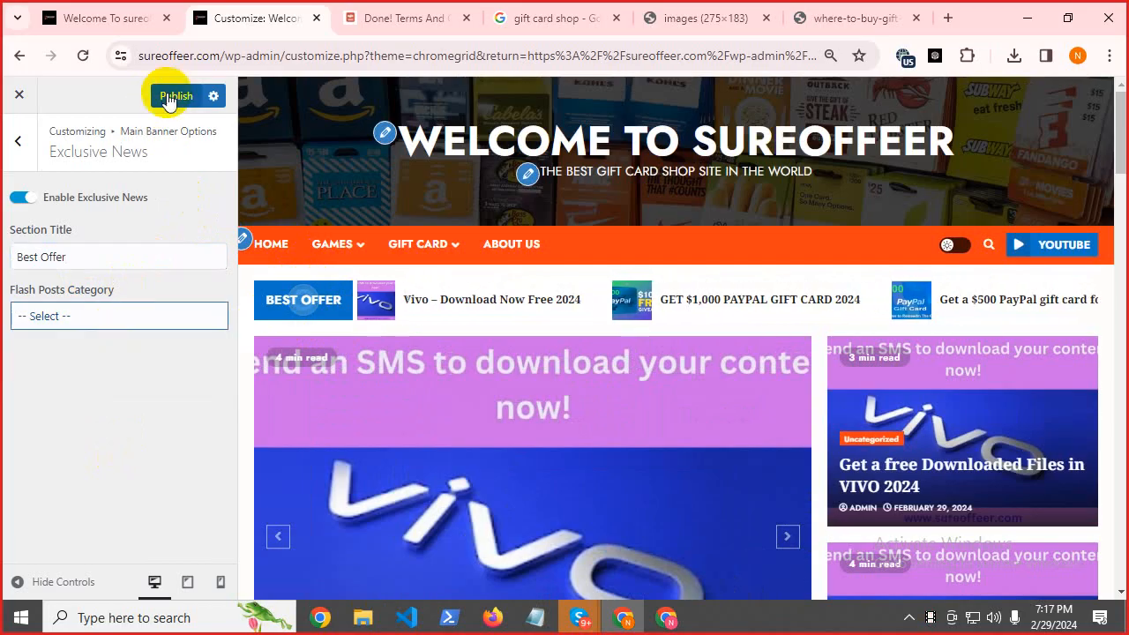
Publish the Best Offer title and return to the top-level Customizer menu.
left_click(169, 98)
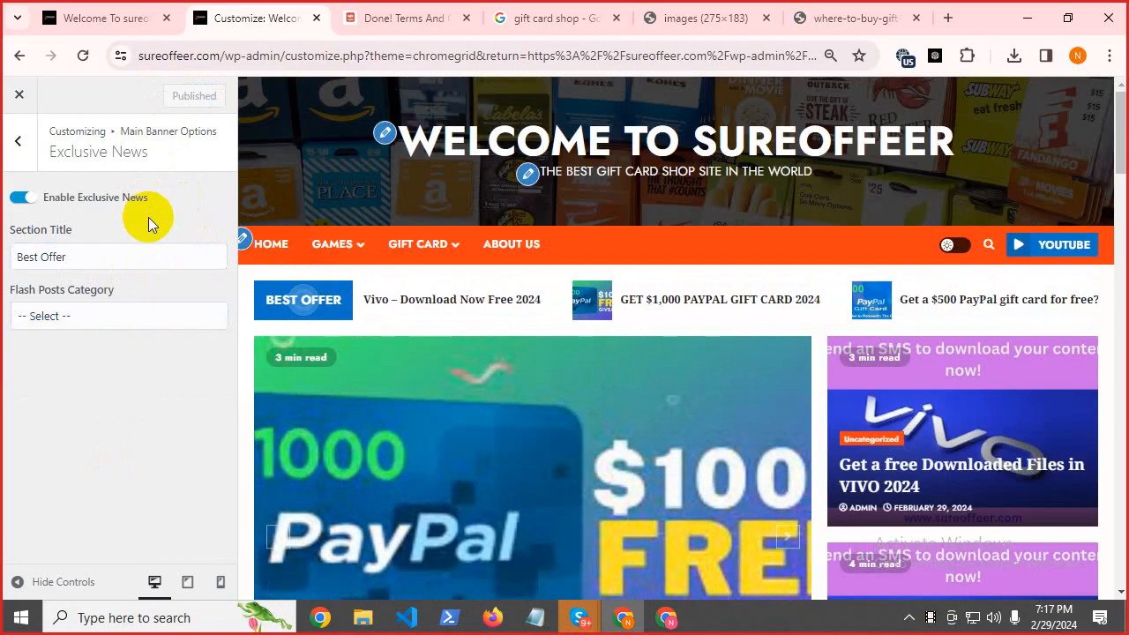
left_click(18, 144)
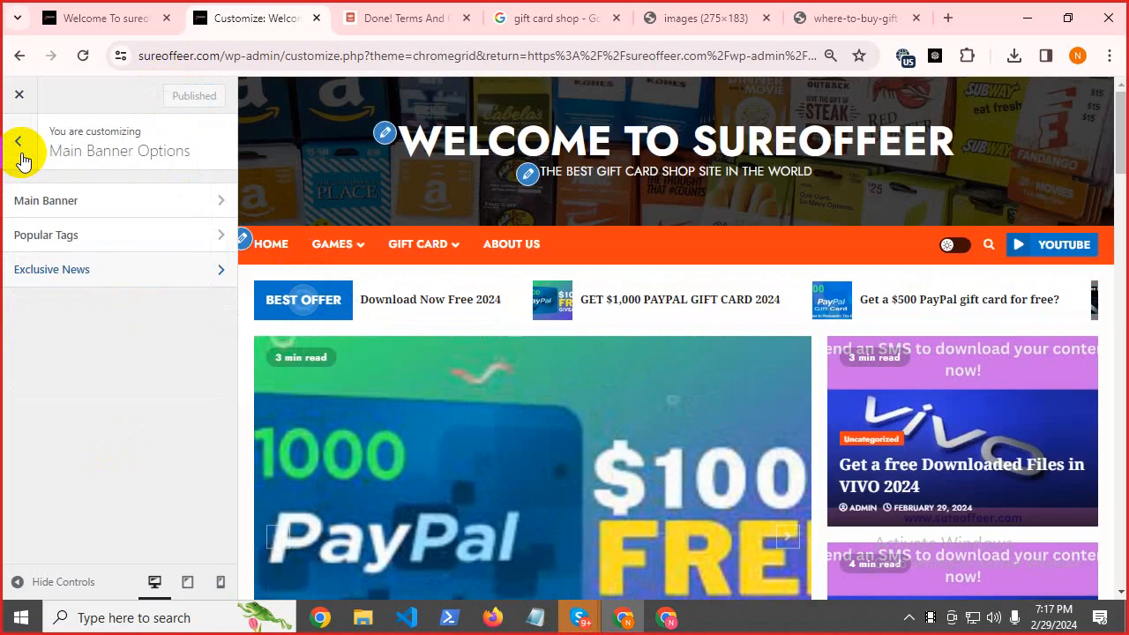
left_click(19, 146)
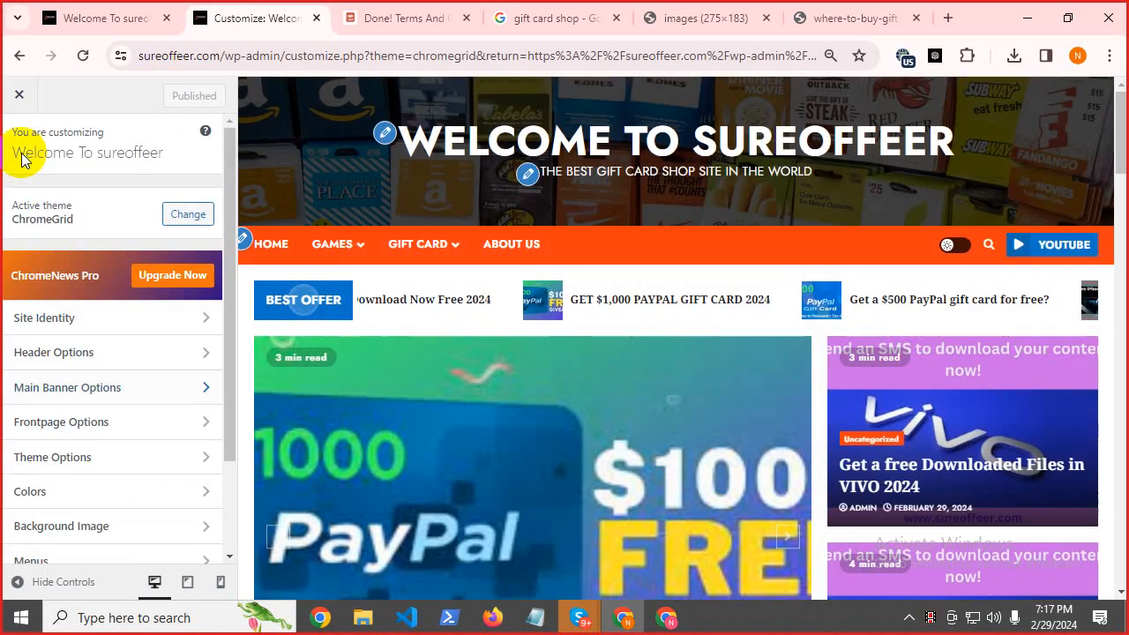
Look over the Frontpage Options layout and featured posts settings, then return to the main menu.
left_click(107, 426)
left_click(79, 197)
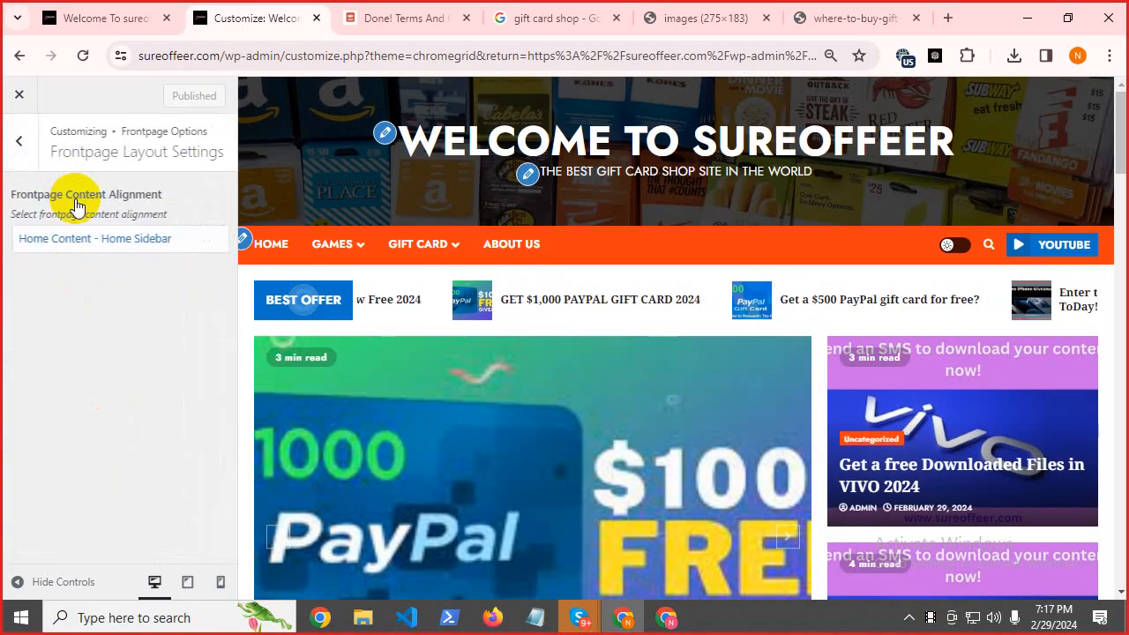
left_click(19, 141)
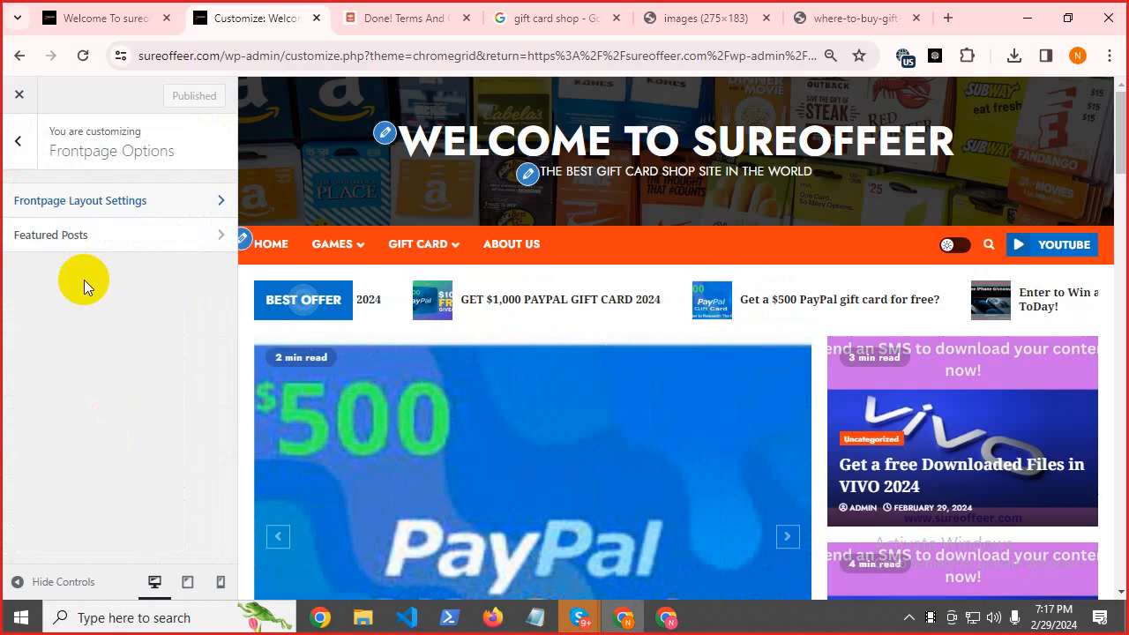
left_click(68, 239)
left_click(12, 141)
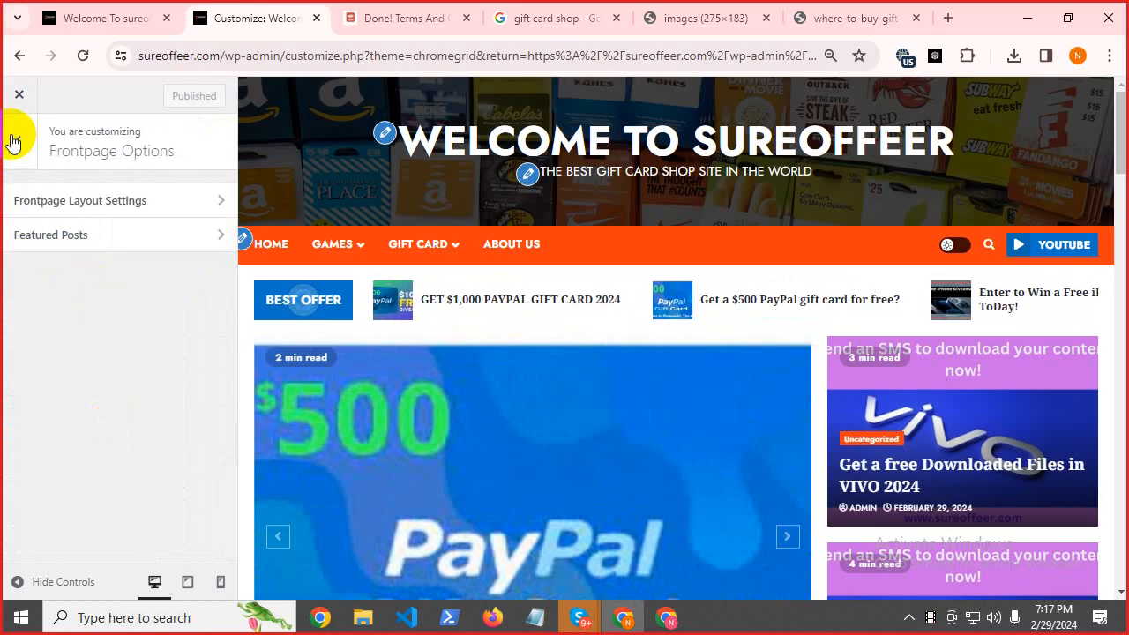
left_click(15, 137)
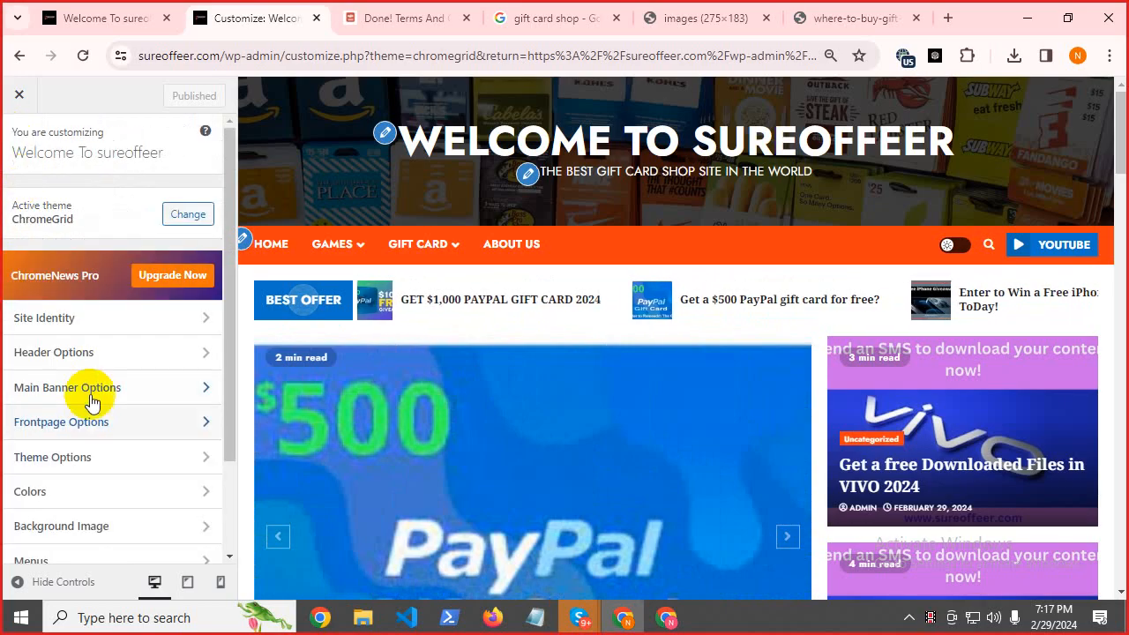
Review the Theme Options Fonts & Typography settings without changes, then go back to the main menu.
left_click(77, 465)
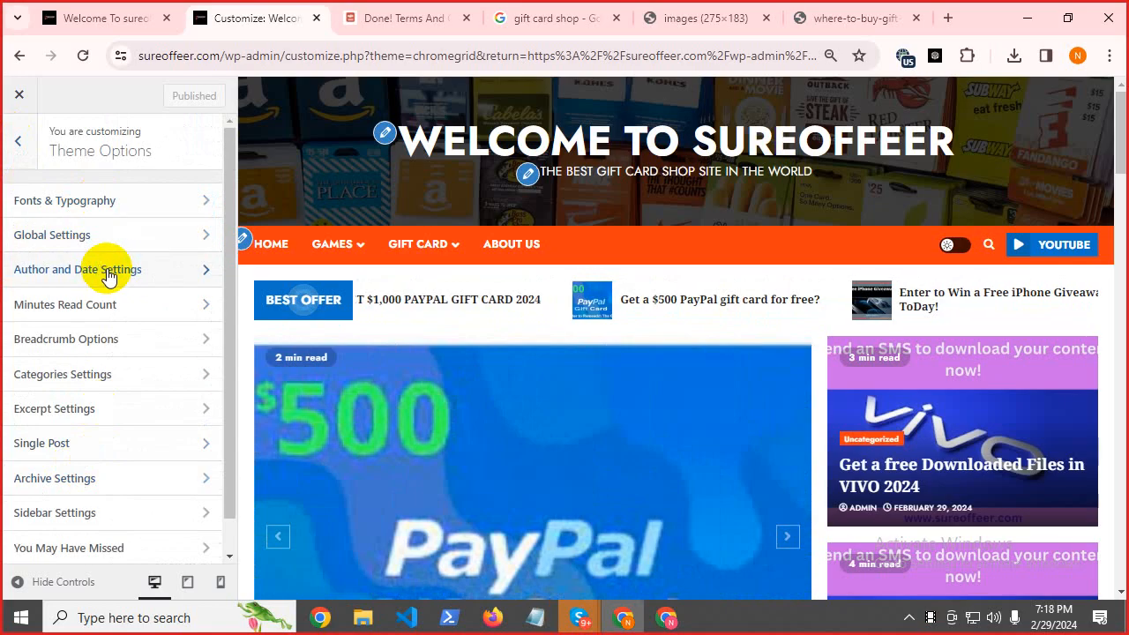
scroll(108, 277, "down", 1)
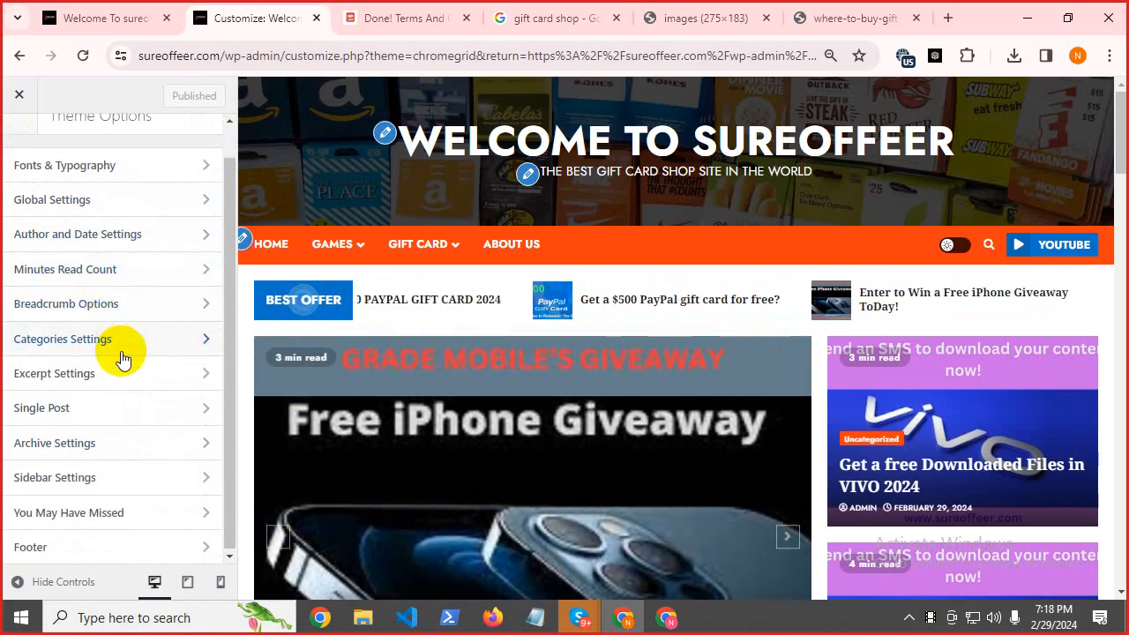
scroll(122, 359, "up", 1)
left_click(119, 204)
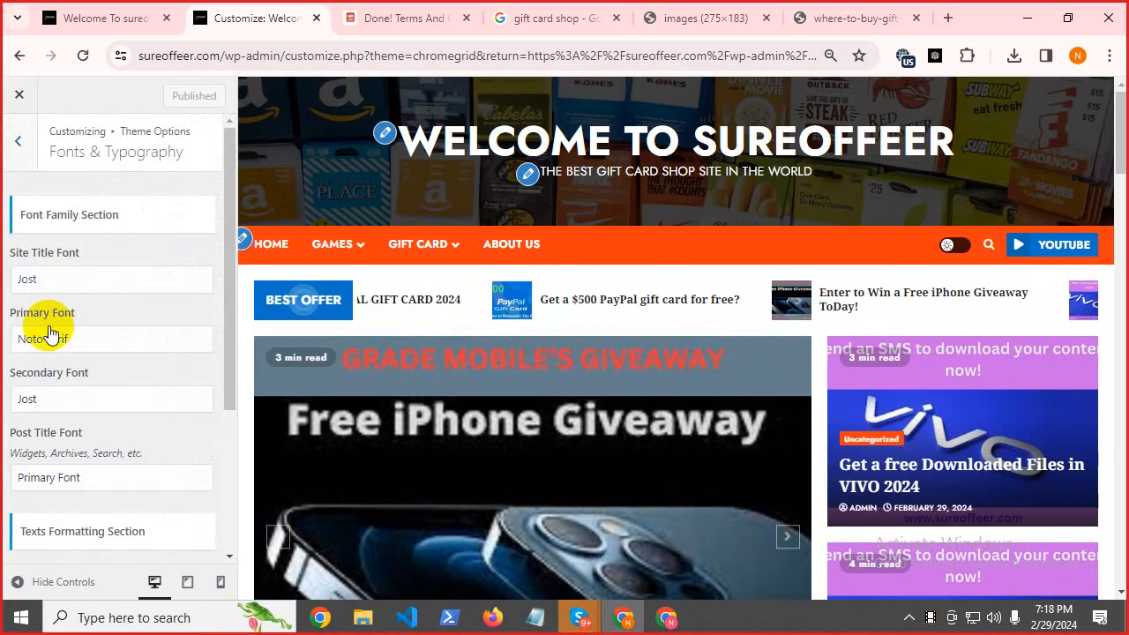
scroll(70, 313, "down", 3)
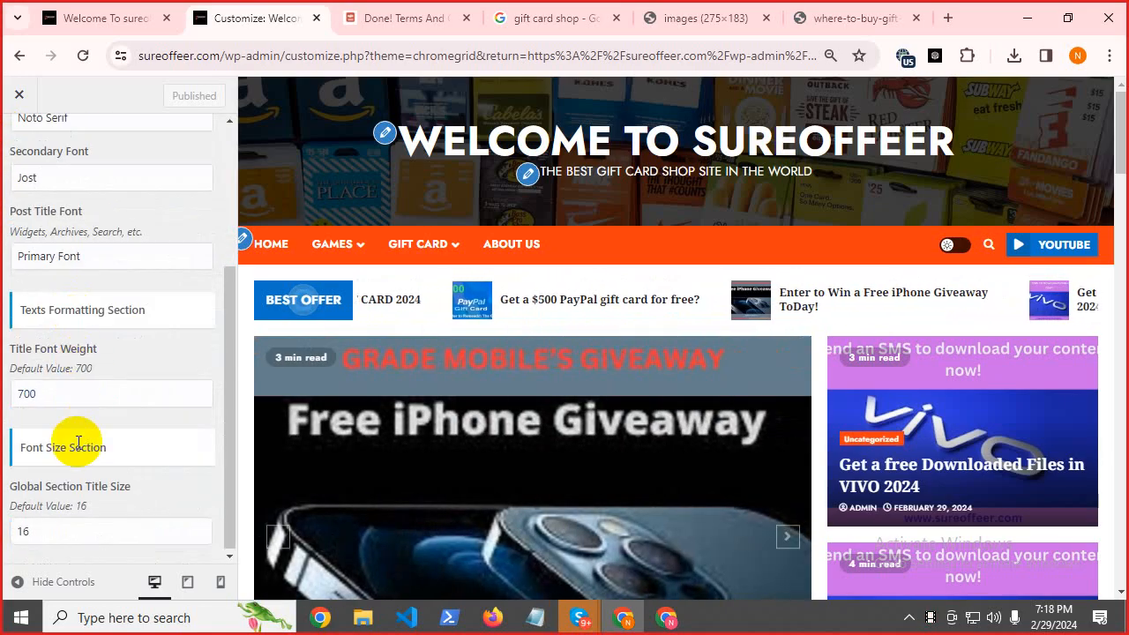
scroll(78, 443, "up", 3)
left_click(18, 152)
scroll(948, 236, "down", 3)
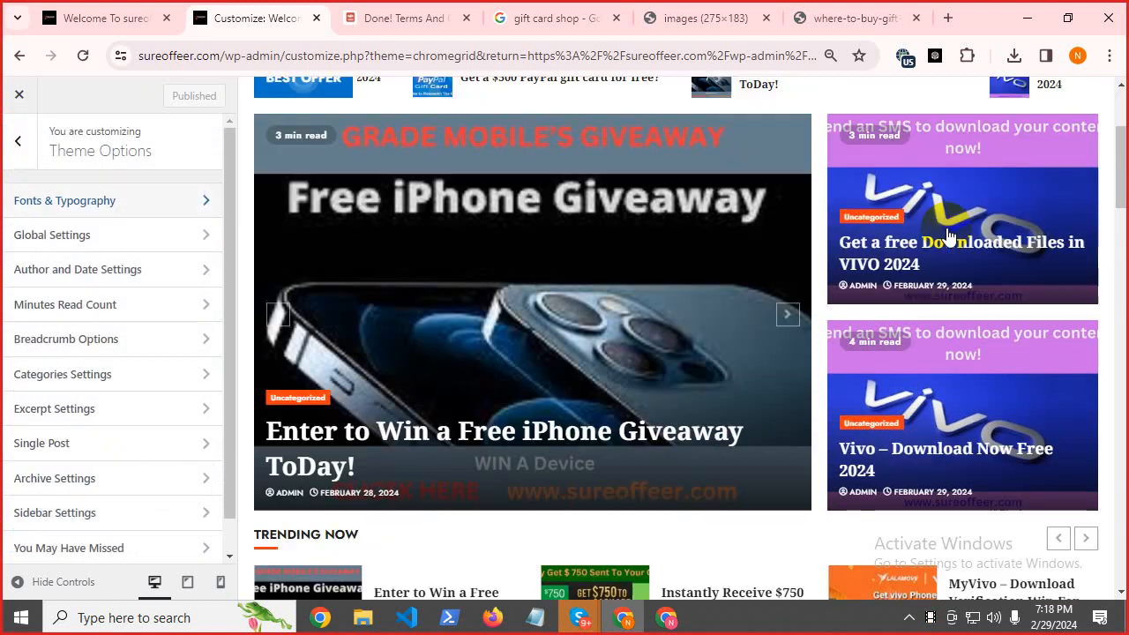
scroll(585, 368, "down", 5)
scroll(132, 397, "down", 1)
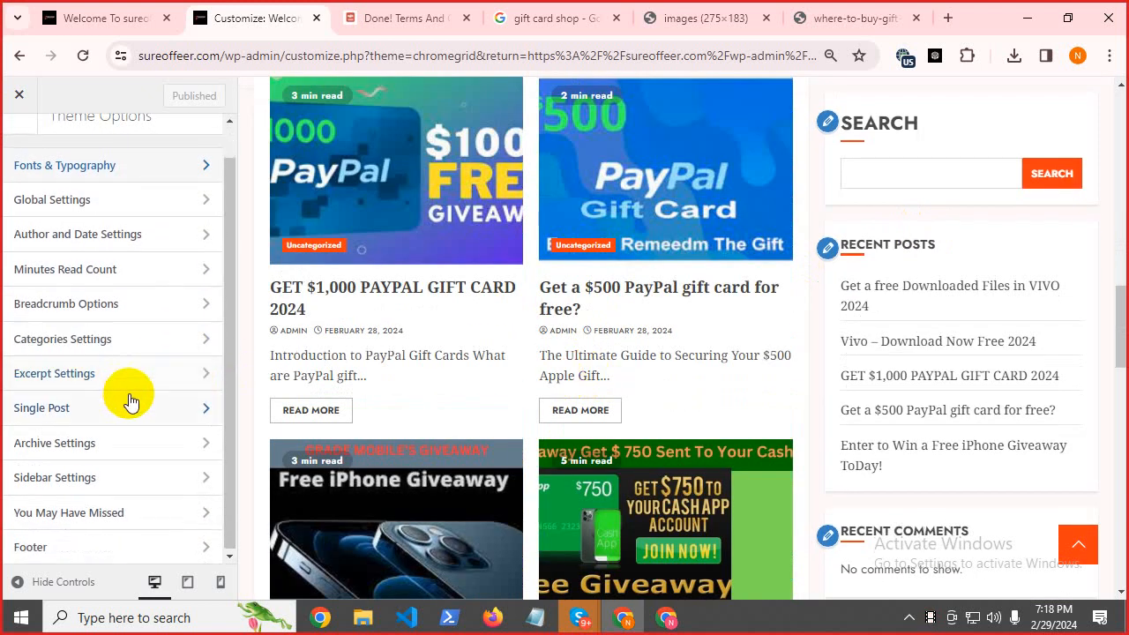
scroll(100, 452, "up", 1)
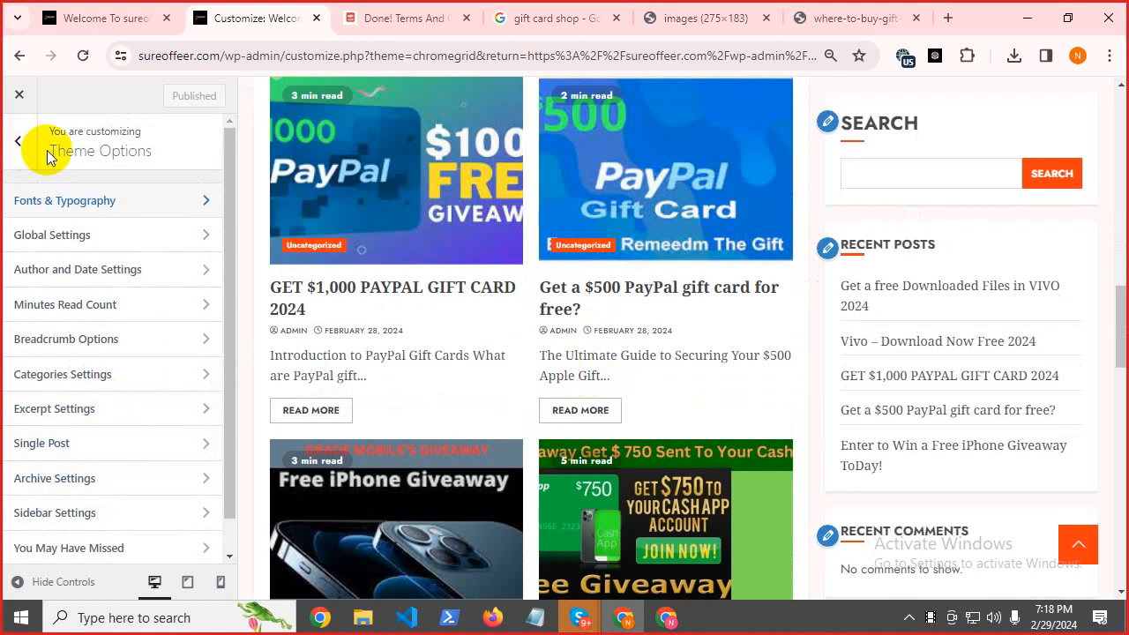
left_click(24, 151)
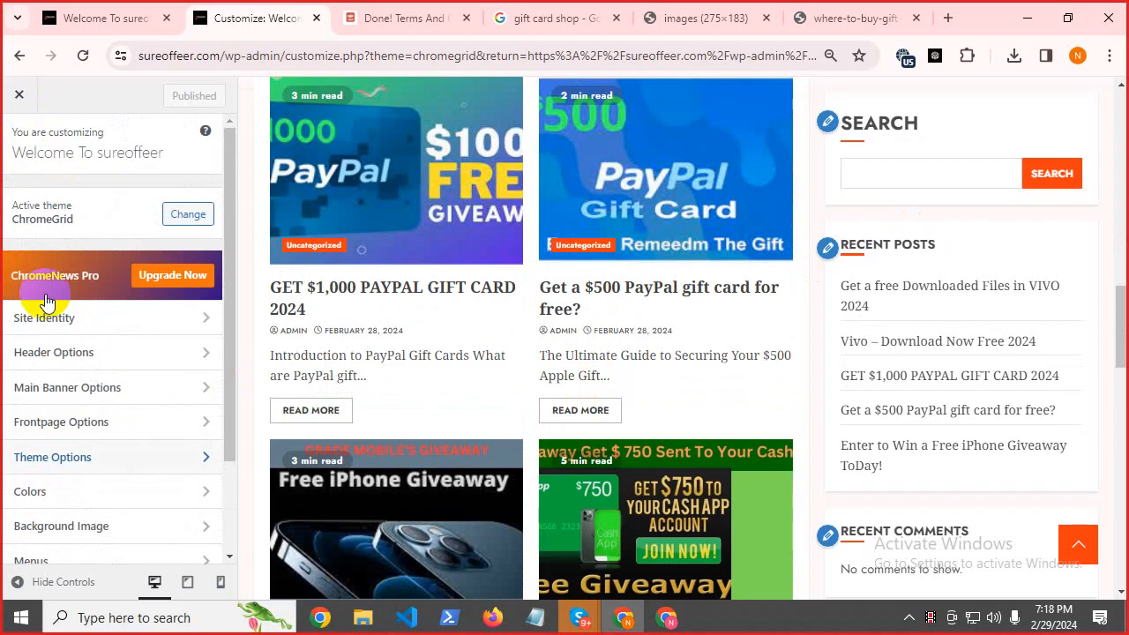
left_click(104, 487)
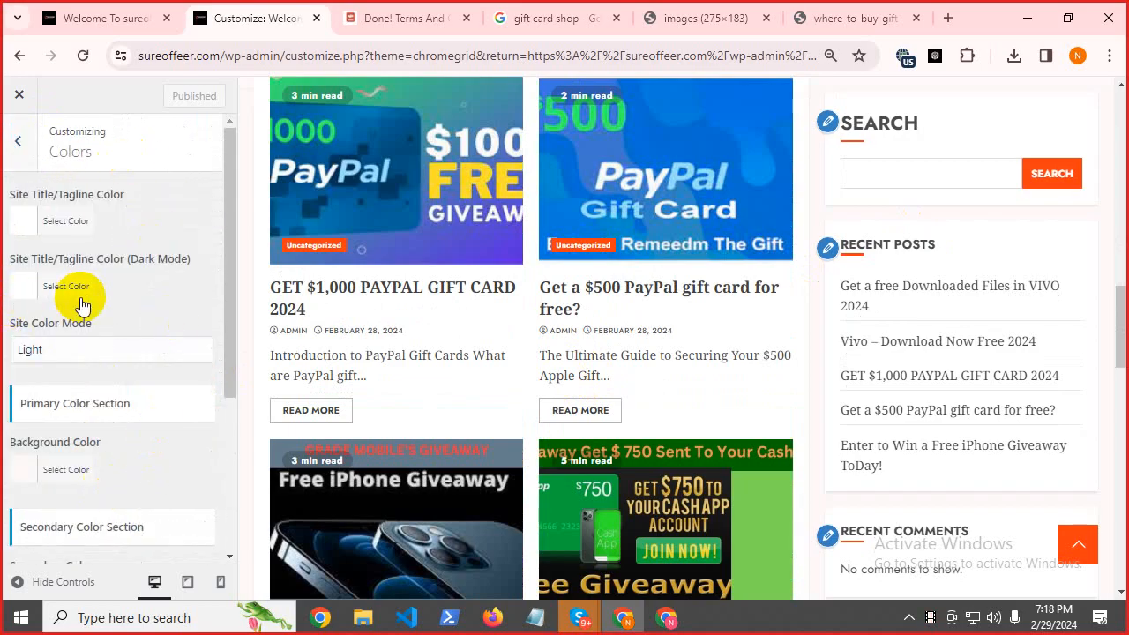
After trying several swatches, set the Site Title/Tagline colour to yellow.
scroll(690, 252, "up", 10)
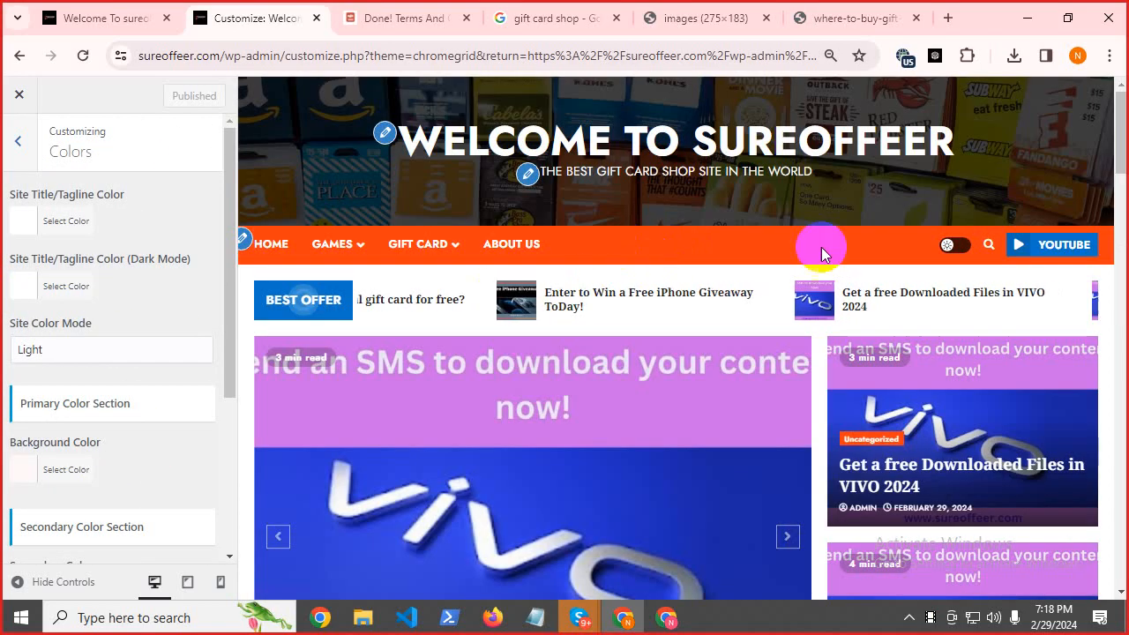
left_click(47, 225)
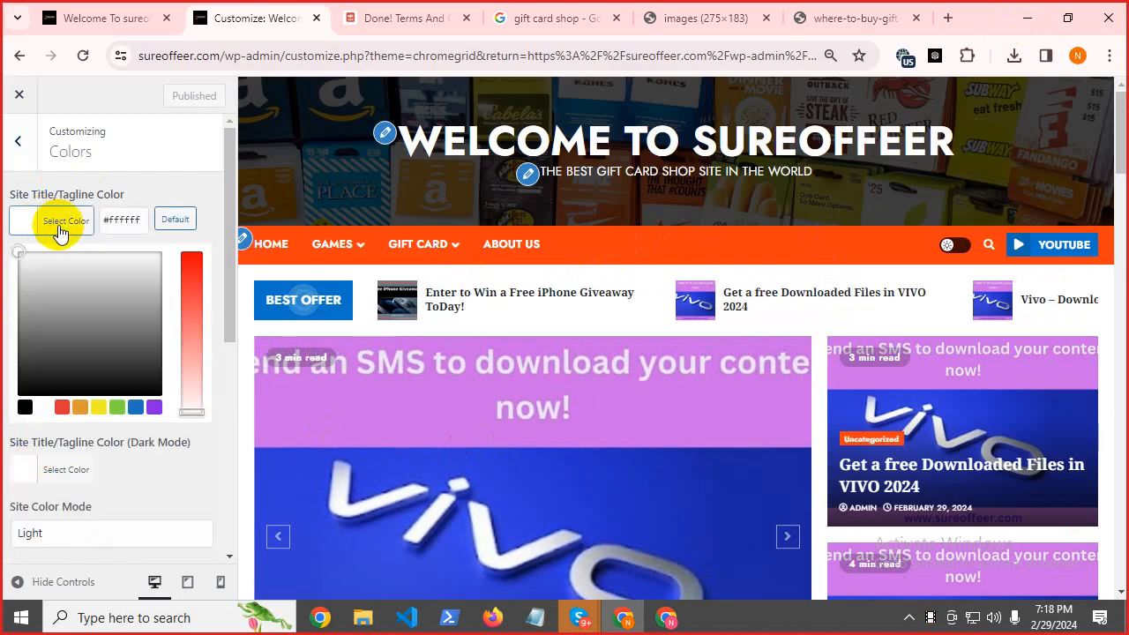
left_click(99, 408)
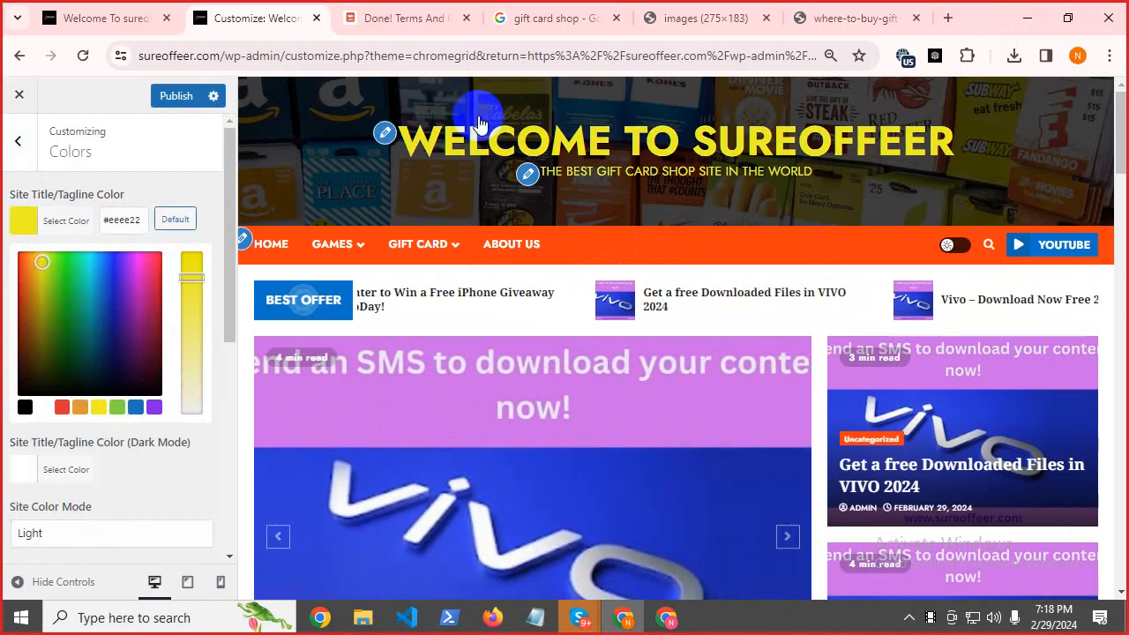
left_click(44, 411)
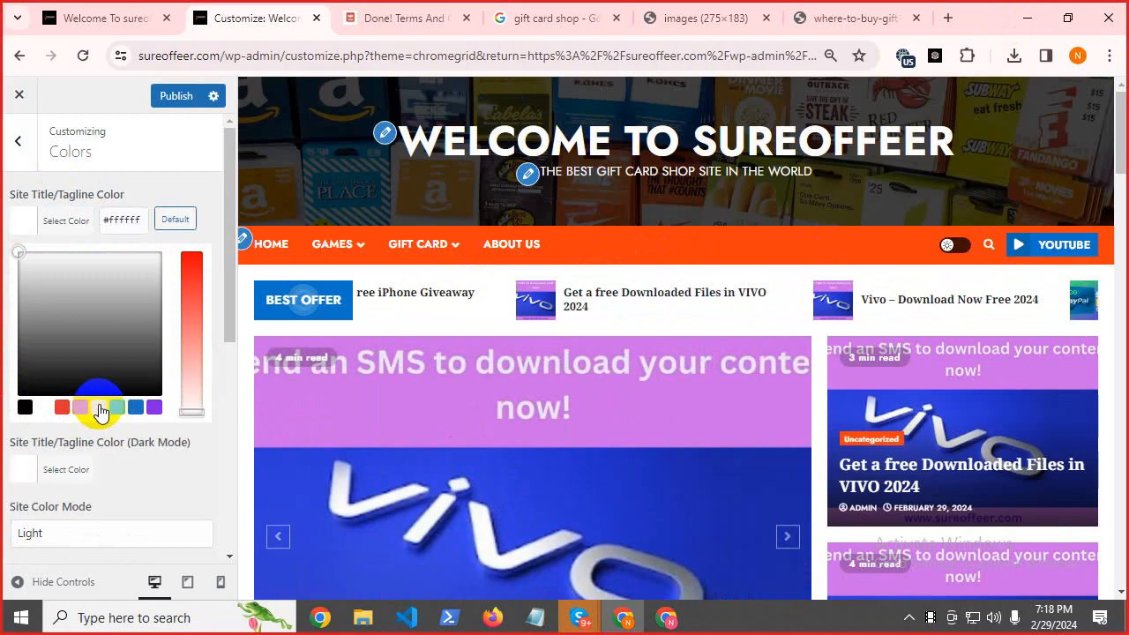
left_click(100, 409)
left_click(138, 408)
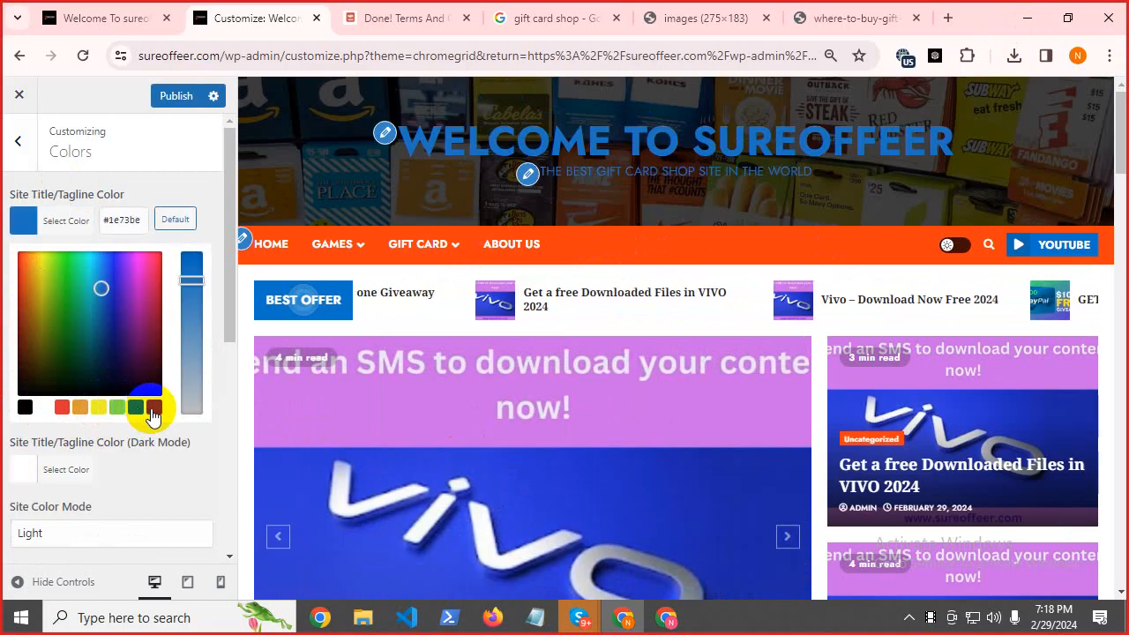
left_click(154, 409)
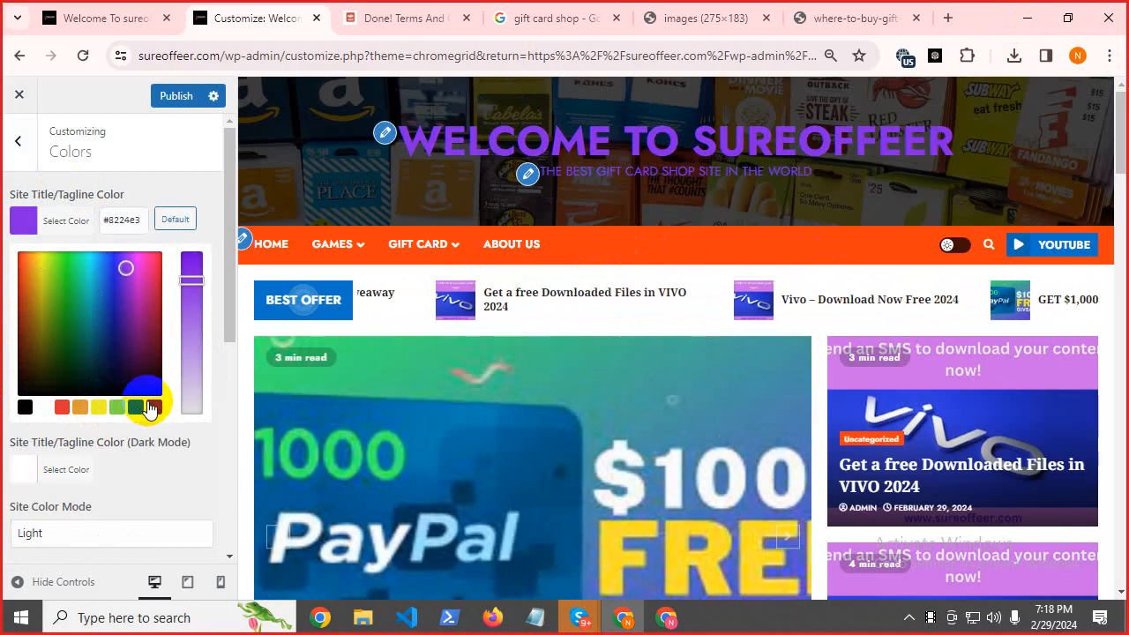
left_click(80, 408)
left_click(66, 409)
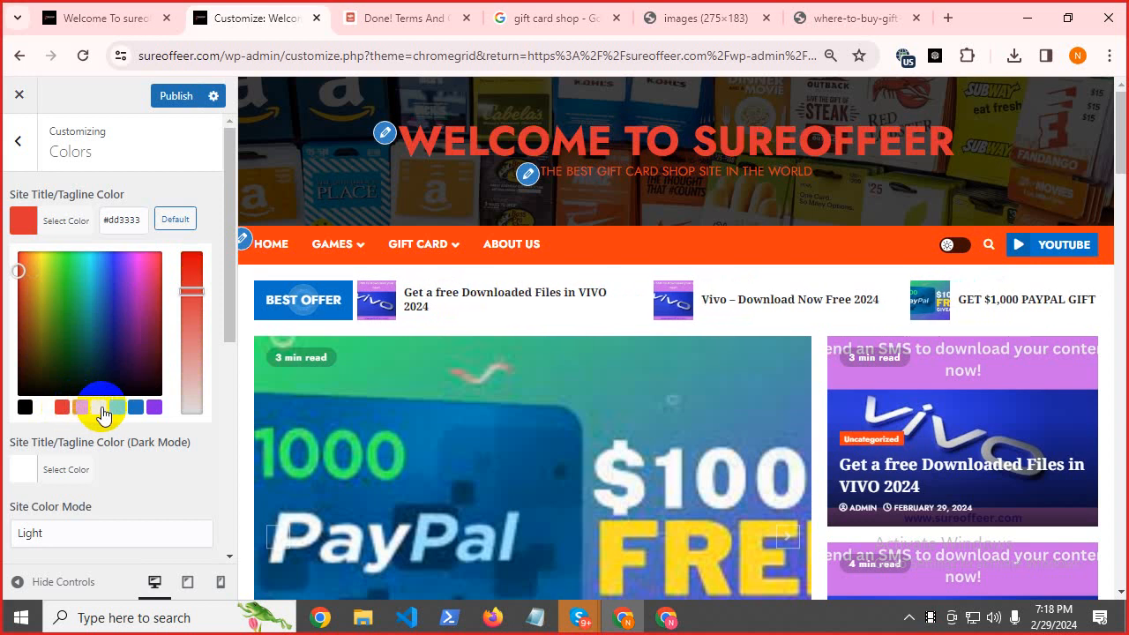
left_click(25, 407)
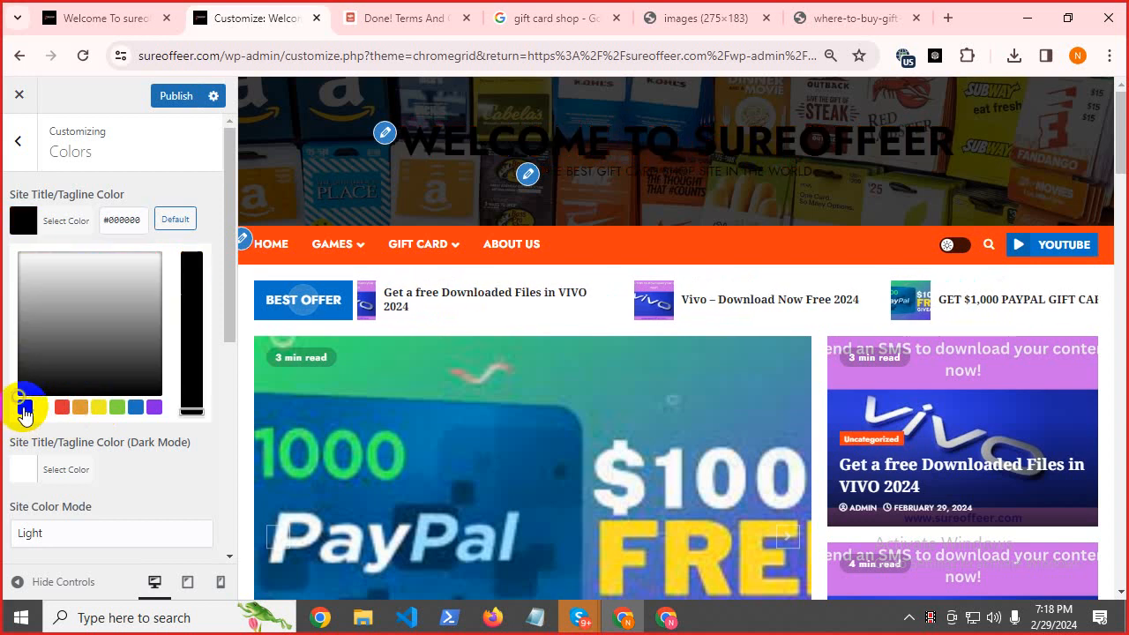
left_click(102, 408)
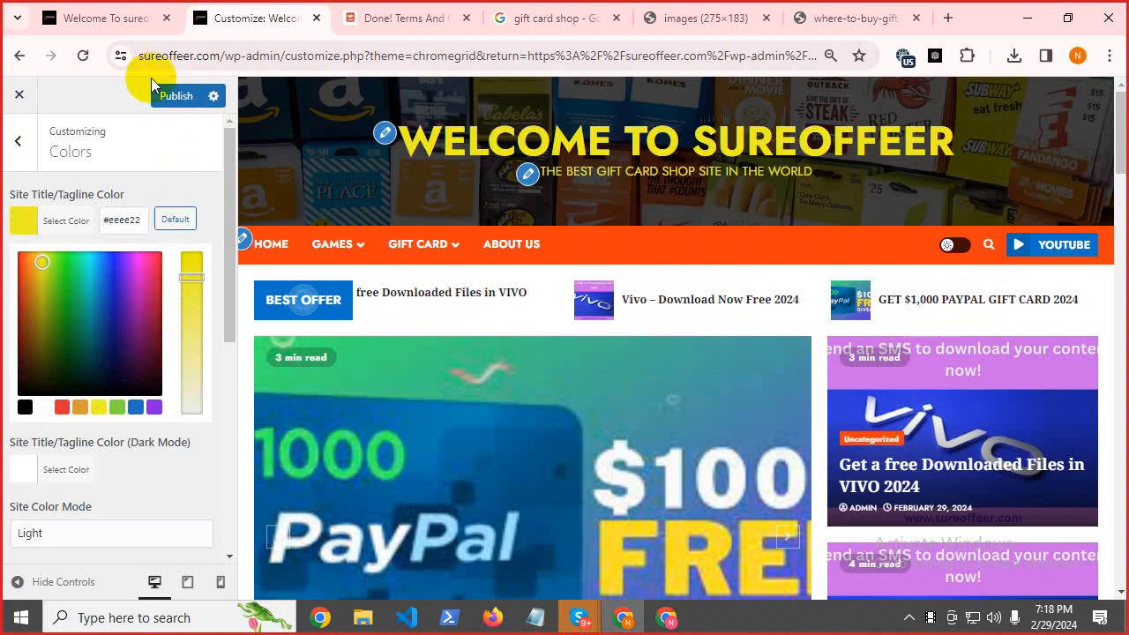
Pick a swatch for the dark-mode site title colour.
scroll(155, 353, "down", 5)
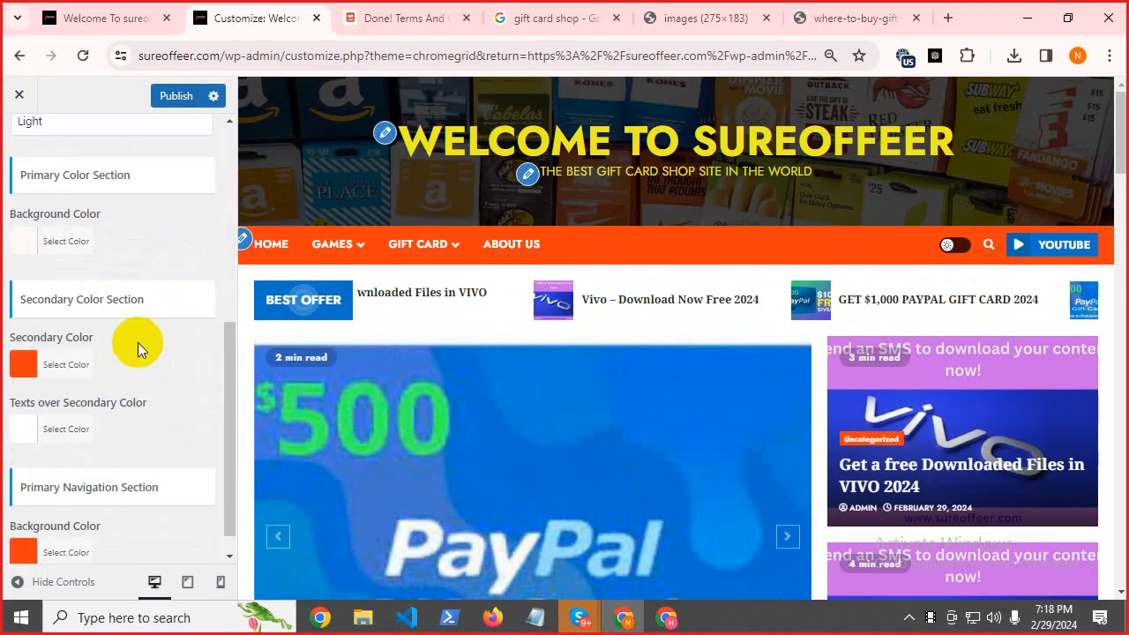
left_click_drag(228, 364, 201, 253)
scroll(200, 261, "down", 1)
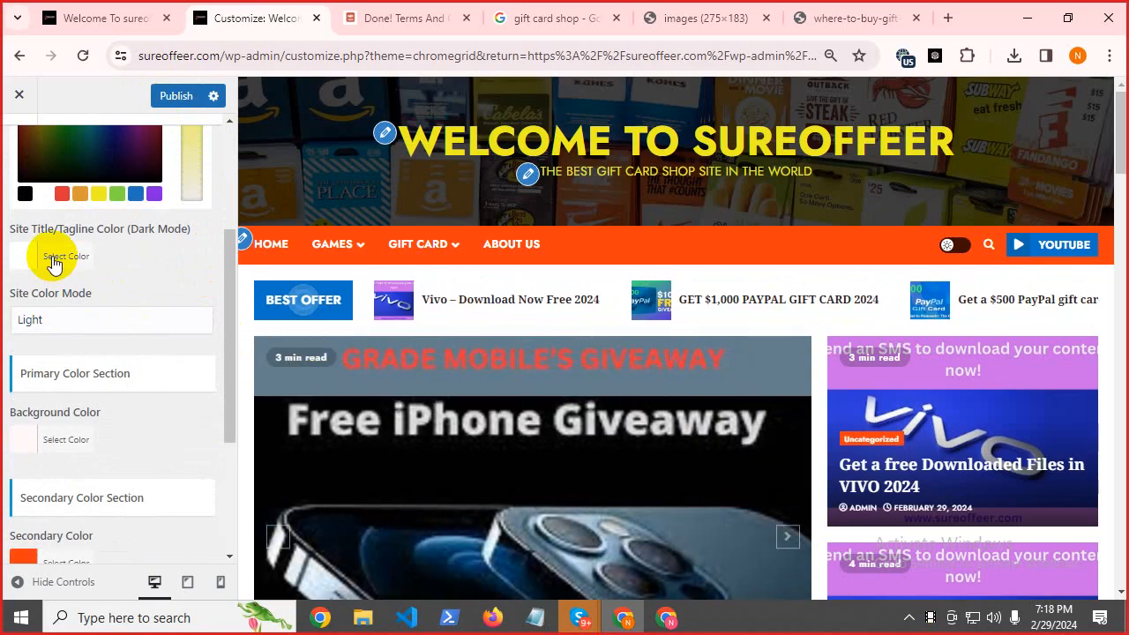
left_click(38, 261)
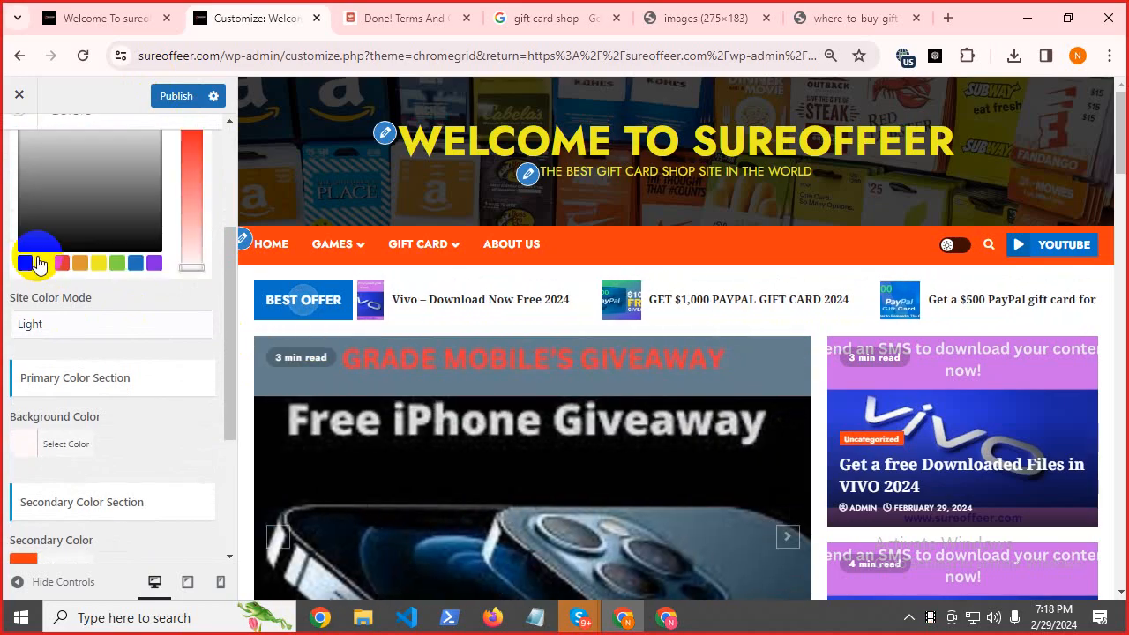
left_click(98, 263)
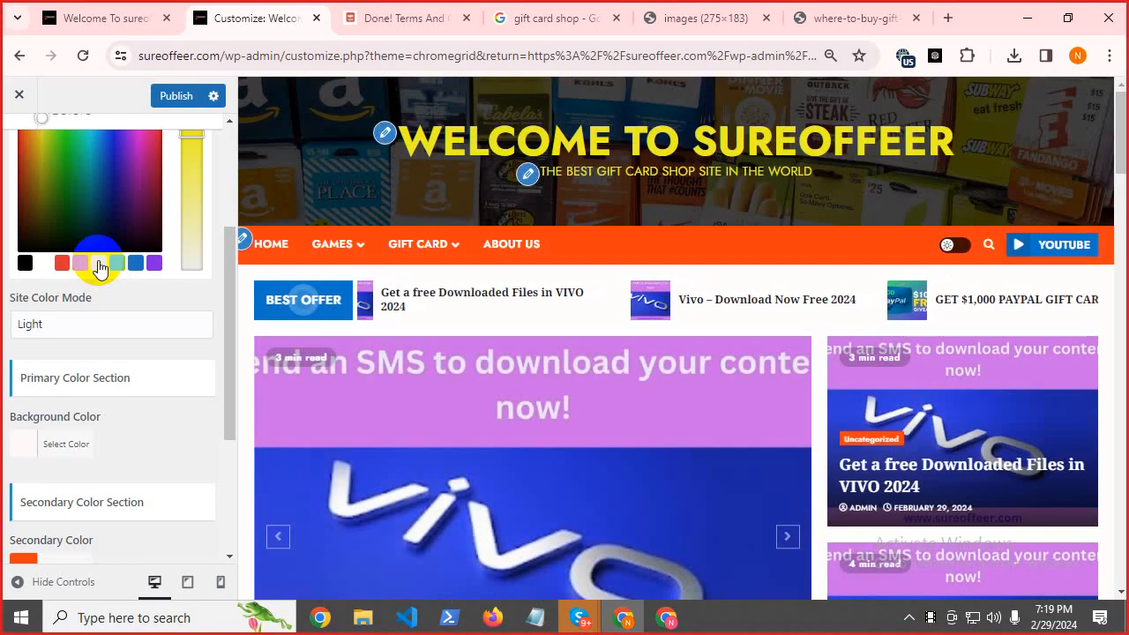
Set the Primary Background Color to the purple swatch after trying green, white and blue.
scroll(750, 424, "down", 15)
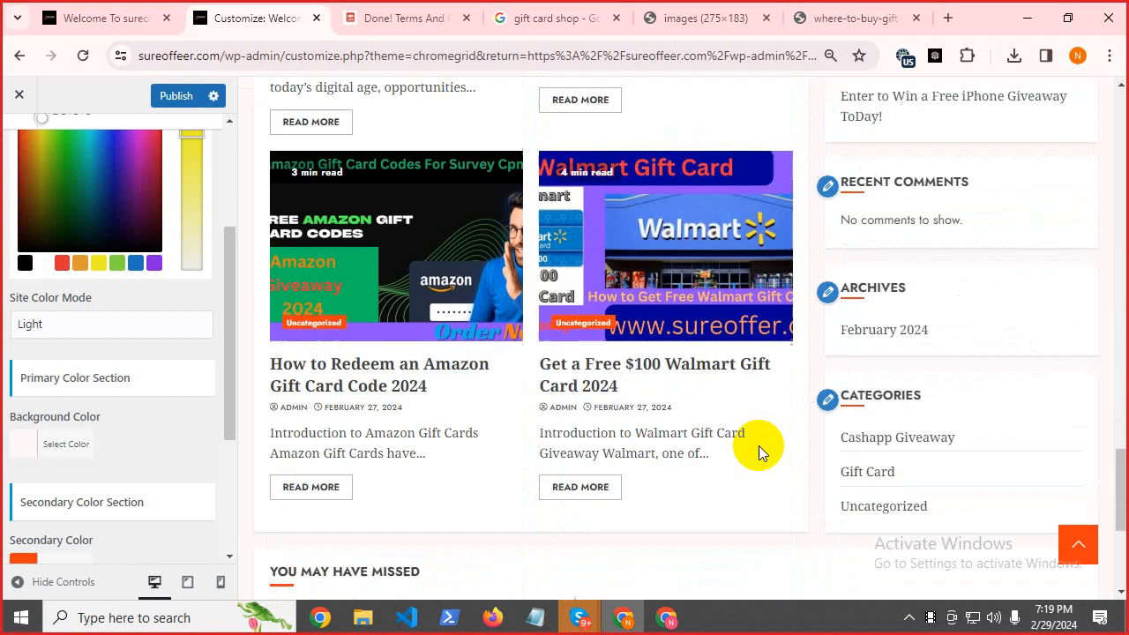
scroll(764, 465, "up", 10)
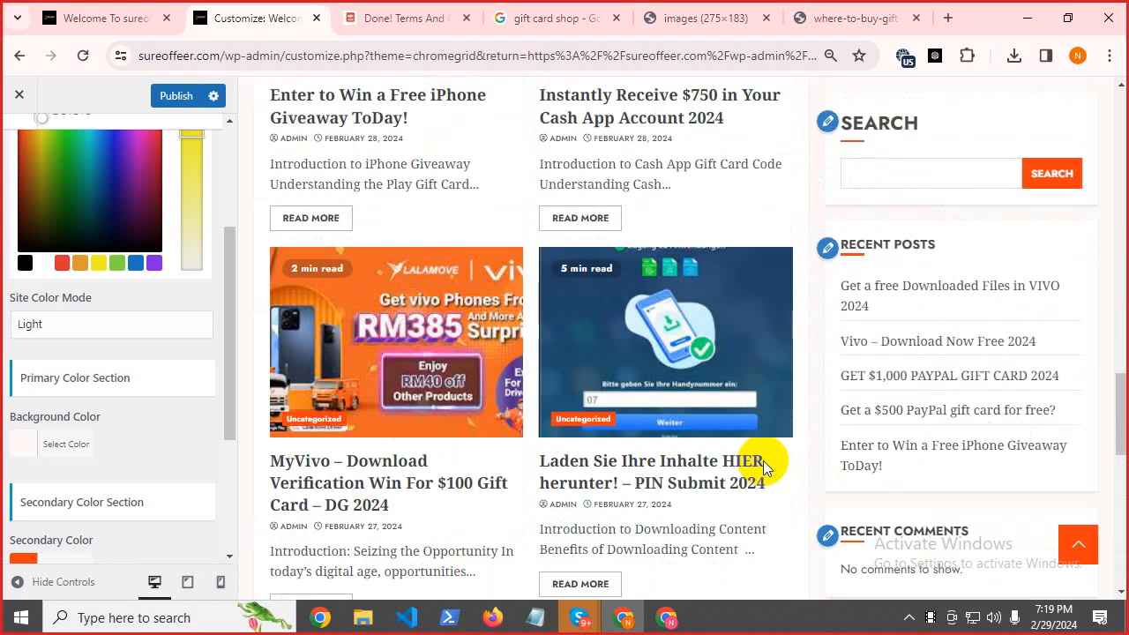
scroll(763, 465, "up", 6)
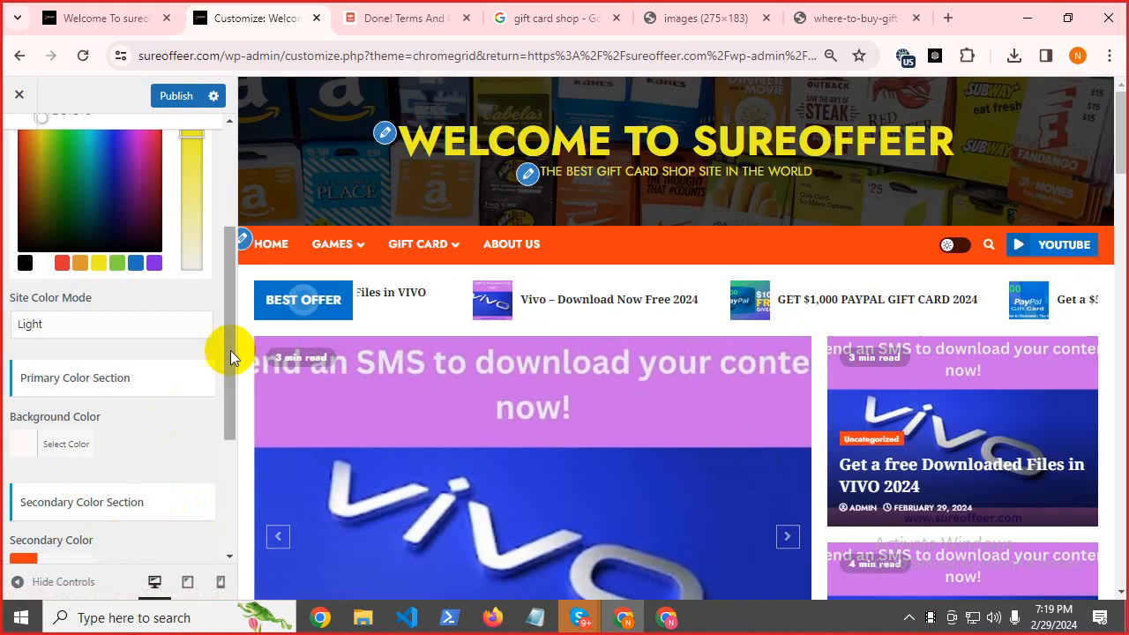
left_click_drag(230, 350, 237, 427)
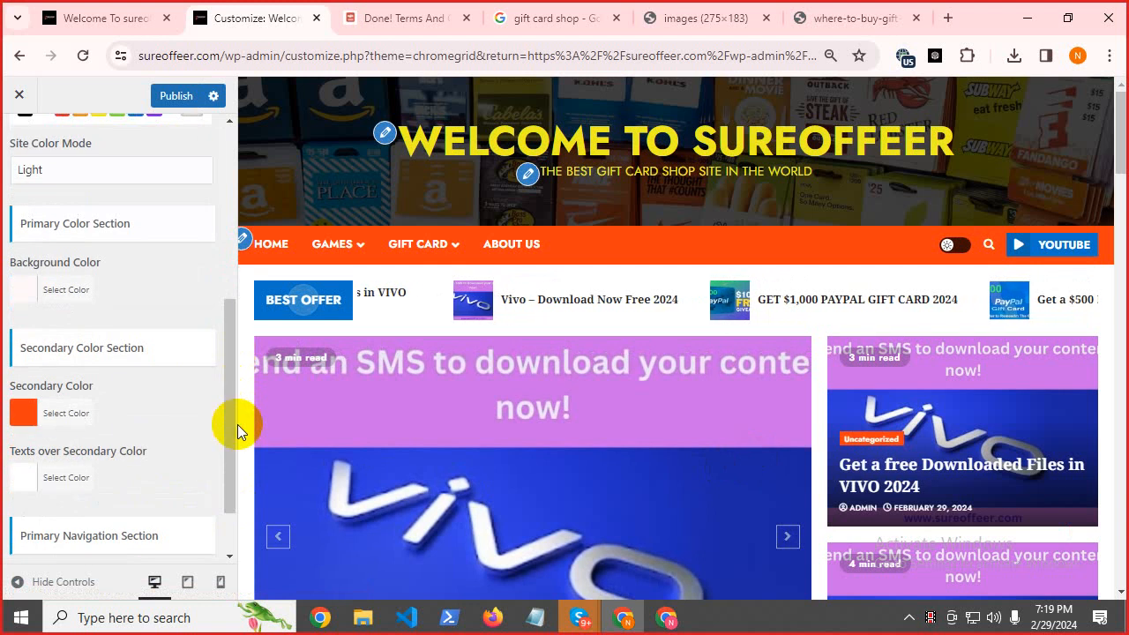
left_click(39, 297)
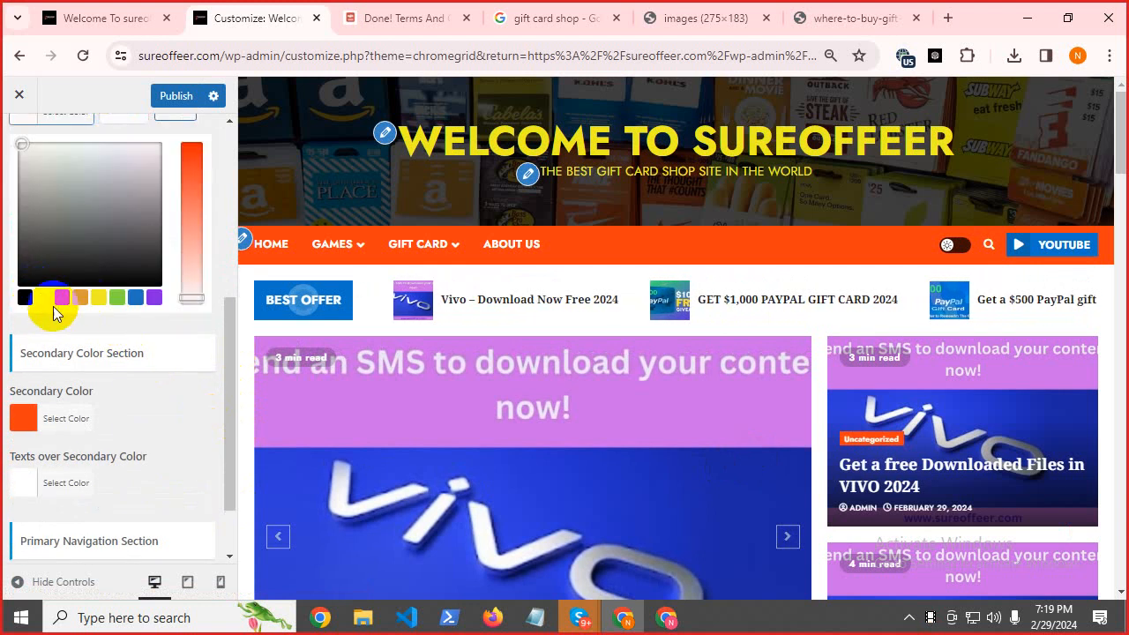
left_click(116, 302)
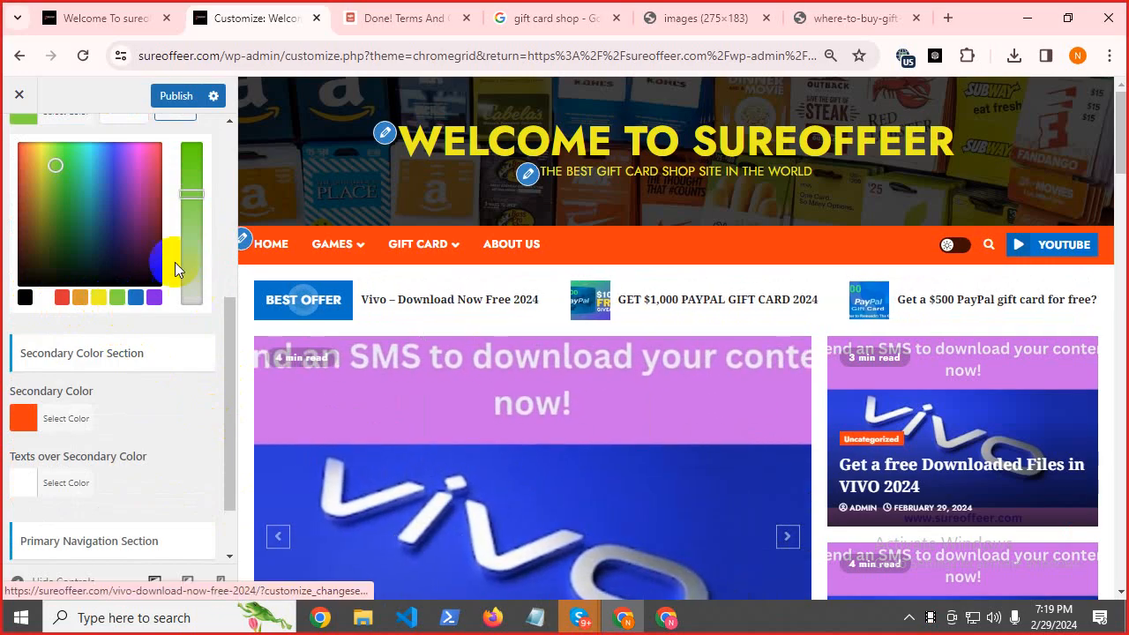
scroll(839, 279, "down", 5)
scroll(829, 369, "down", 10)
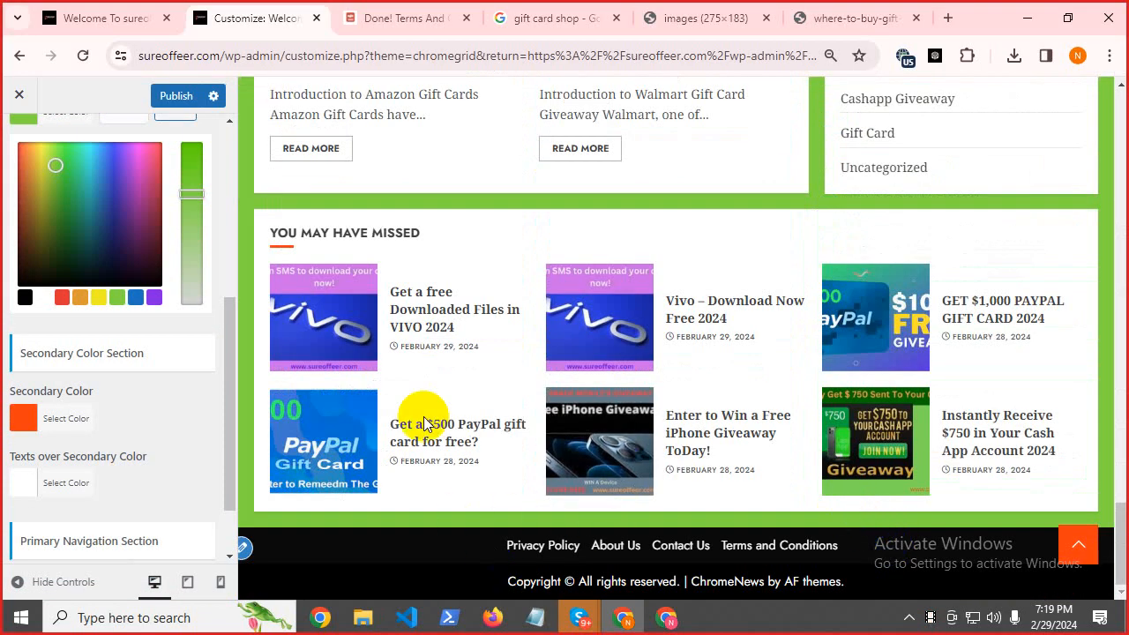
left_click(39, 303)
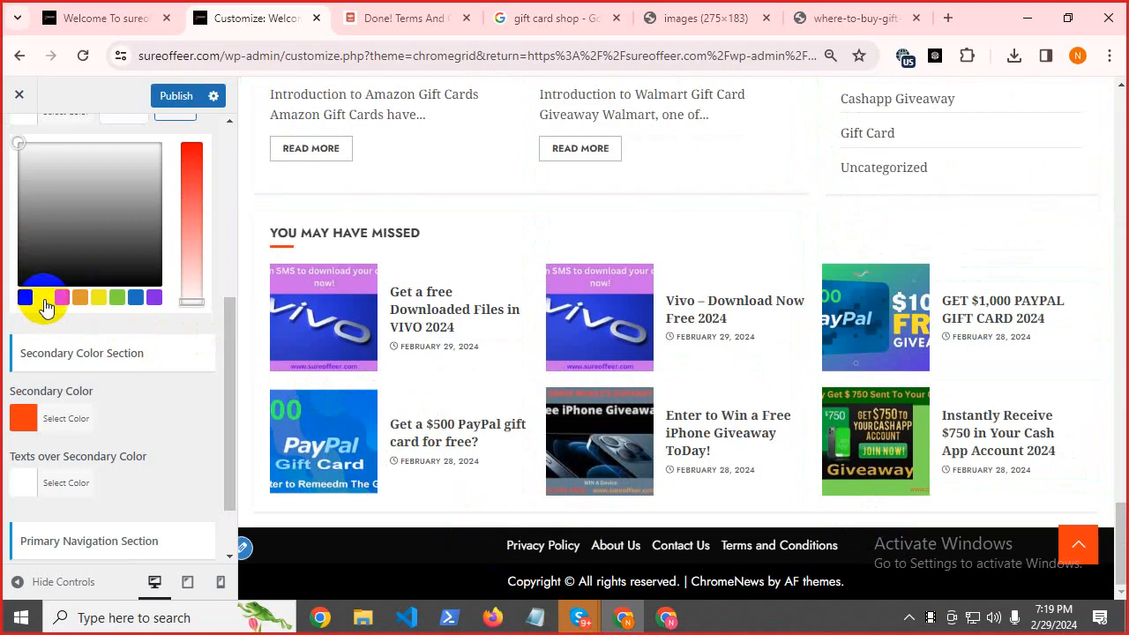
left_click(125, 299)
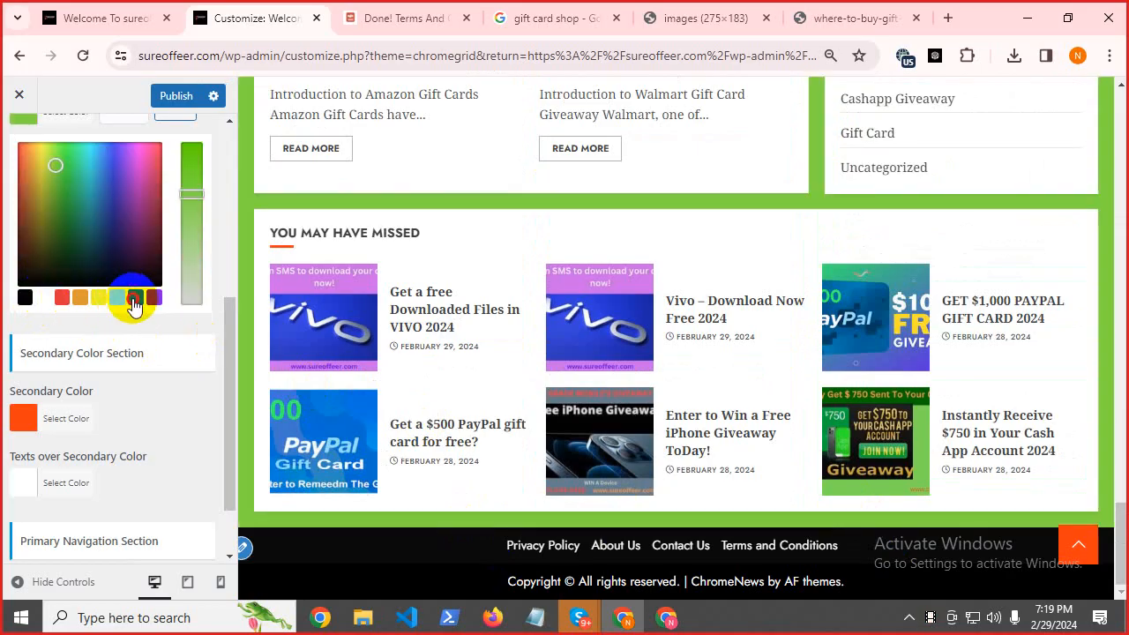
left_click(152, 298)
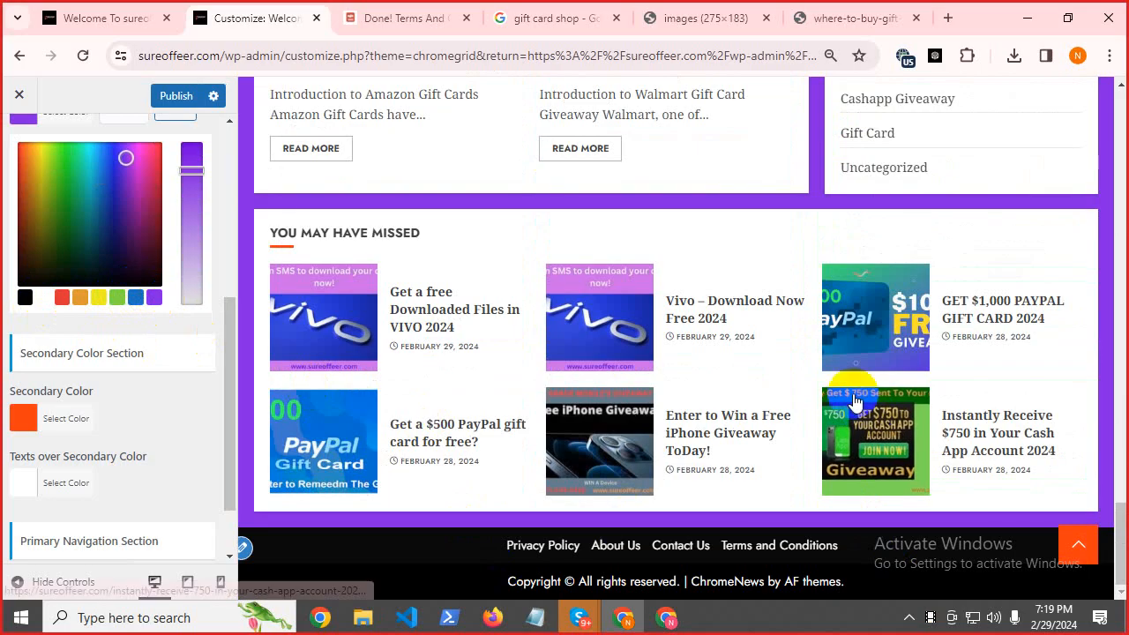
scroll(828, 378, "down", 5)
scroll(827, 378, "down", 10)
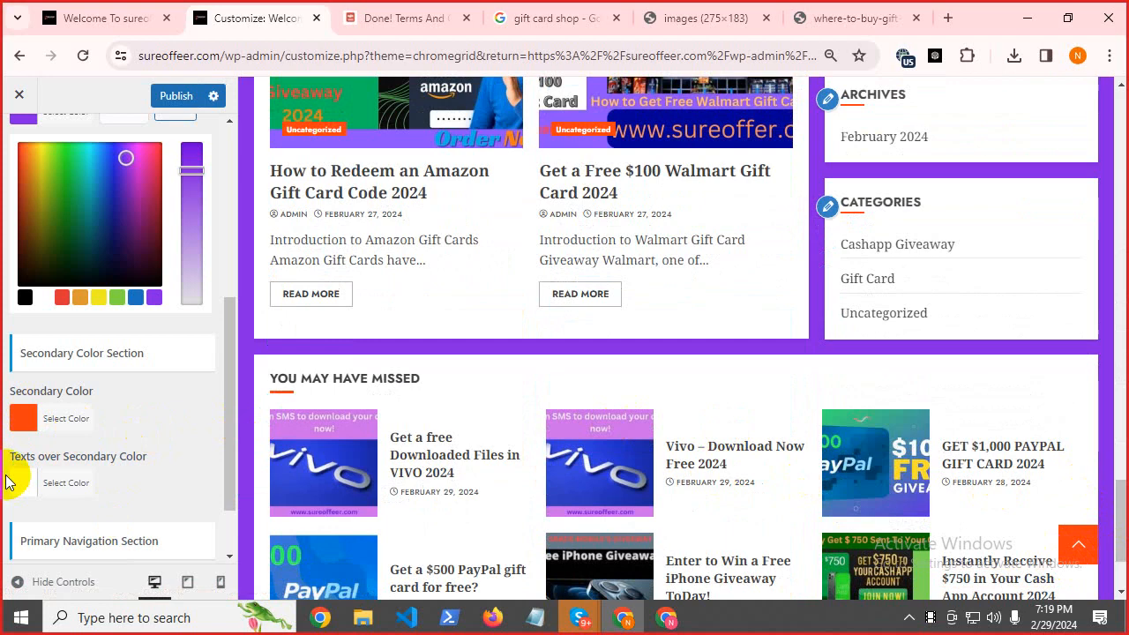
Set the Secondary Color to red after trying green and purple.
left_click(53, 419)
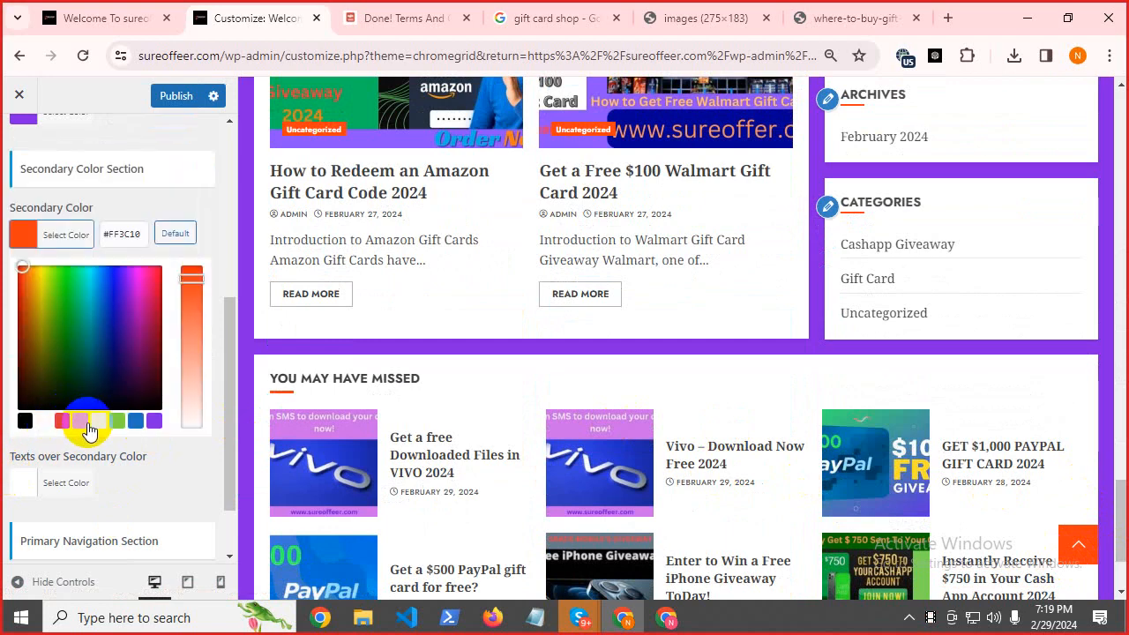
left_click(117, 422)
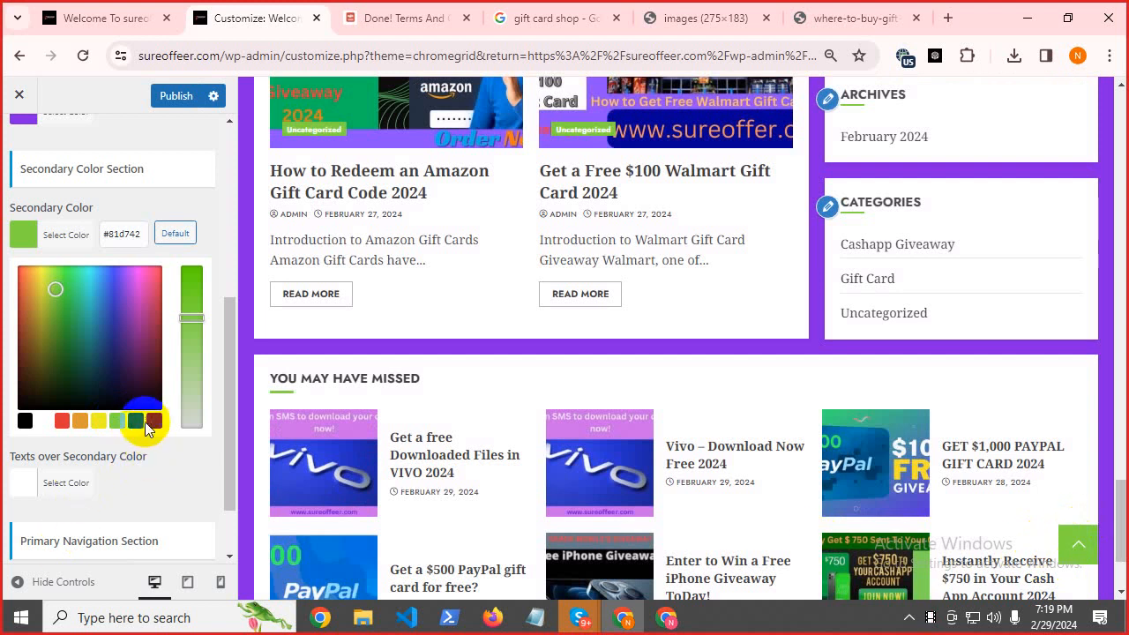
left_click(151, 421)
scroll(139, 492, "down", 2)
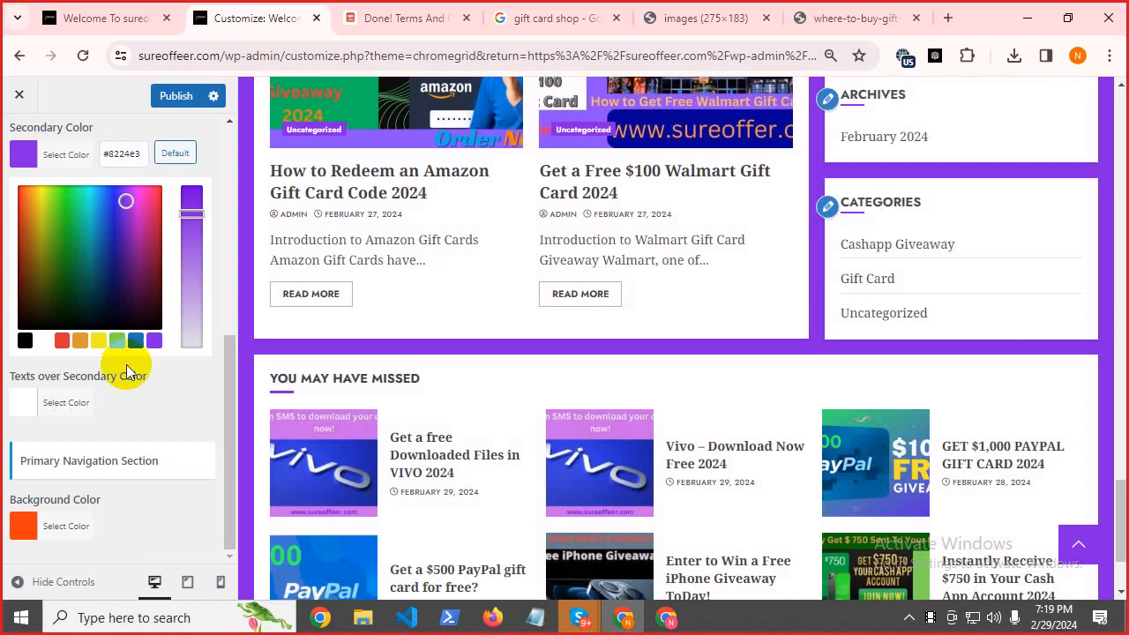
left_click(61, 341)
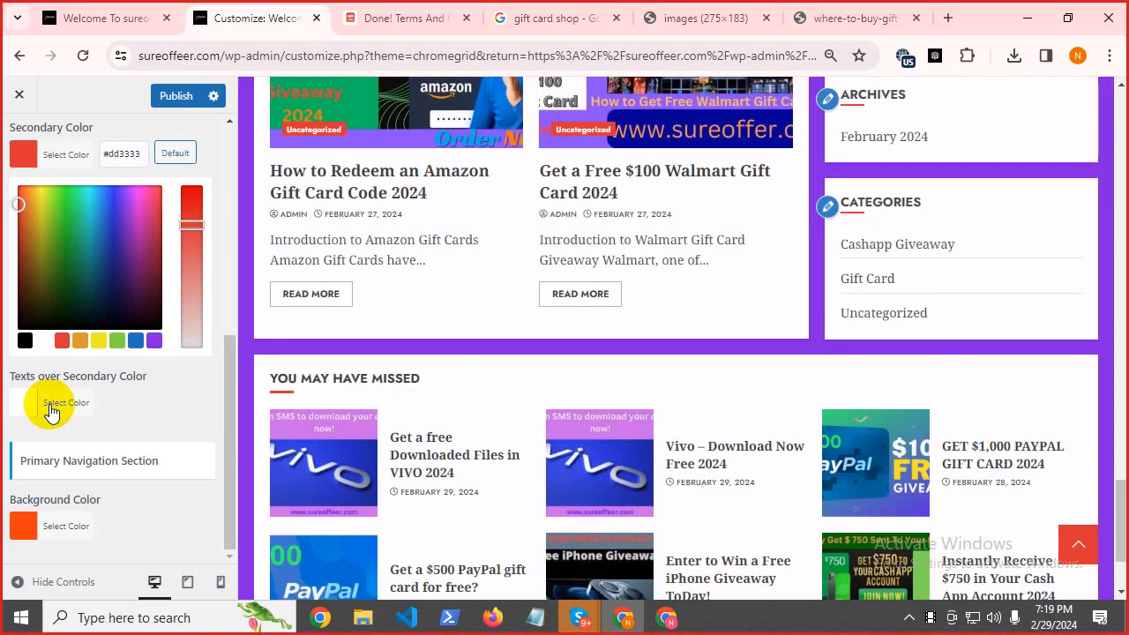
Set Texts over Secondary Color to red (#dd3333).
left_click(50, 406)
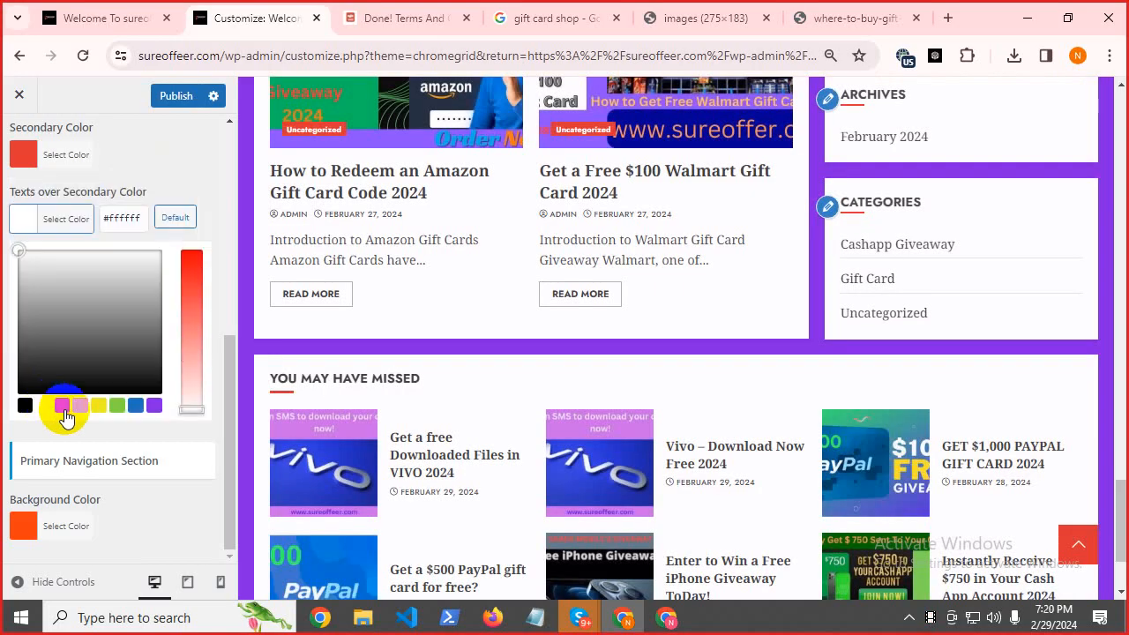
left_click(63, 407)
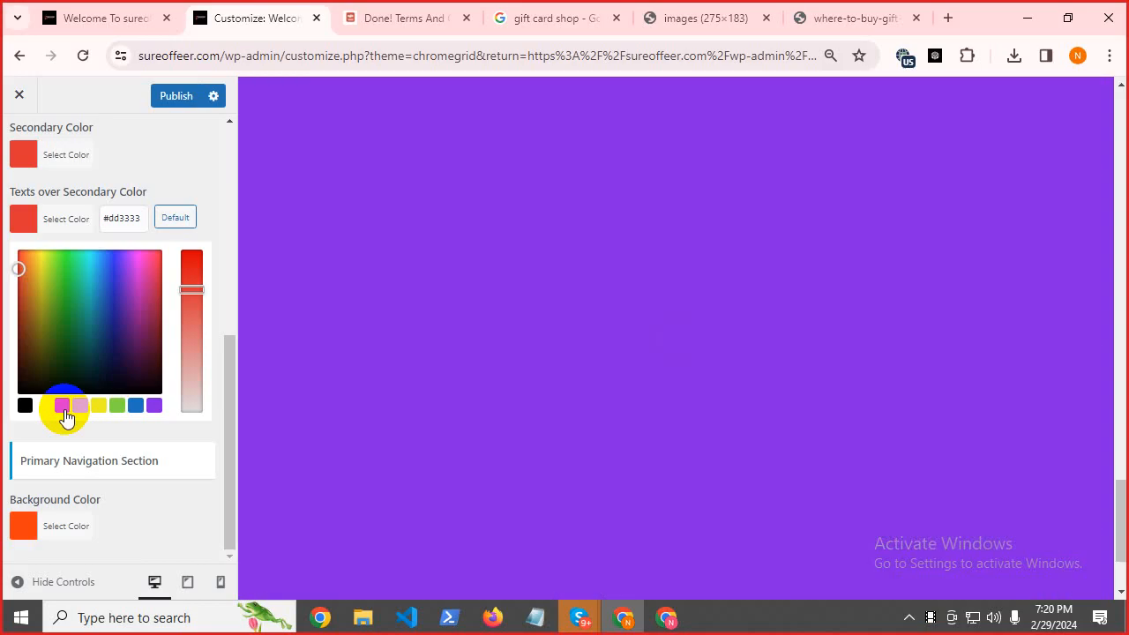
scroll(564, 381, "down", 5)
scroll(575, 379, "up", 2)
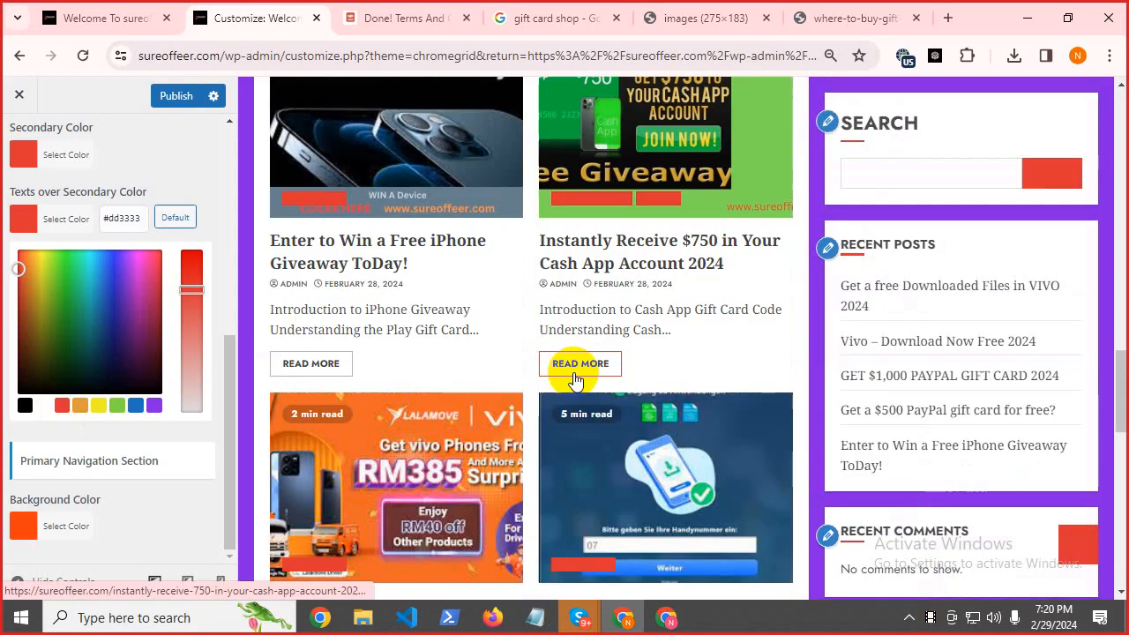
scroll(572, 384, "up", 5)
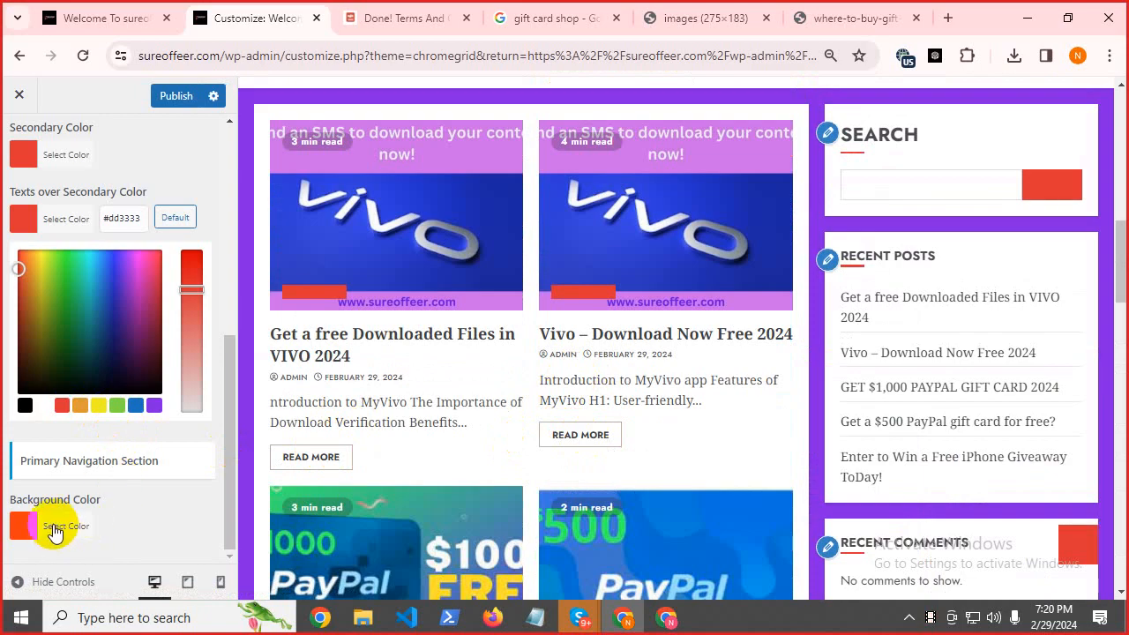
scroll(721, 305, "up", 6)
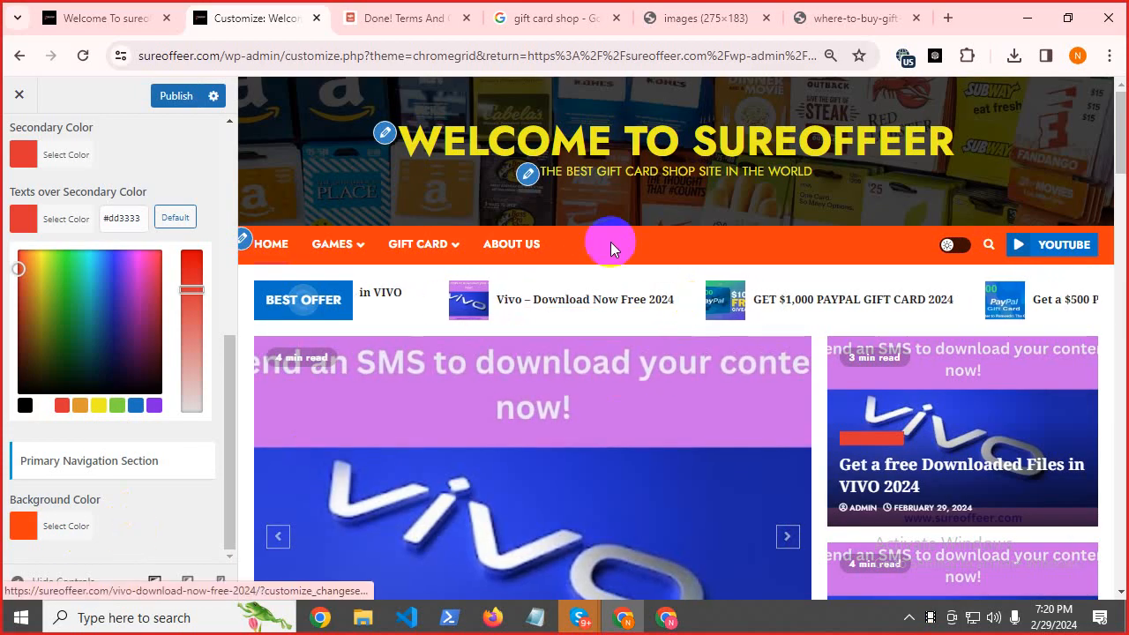
Change the Primary Navigation background colour from yellow to purple #8224e3.
left_click(87, 526)
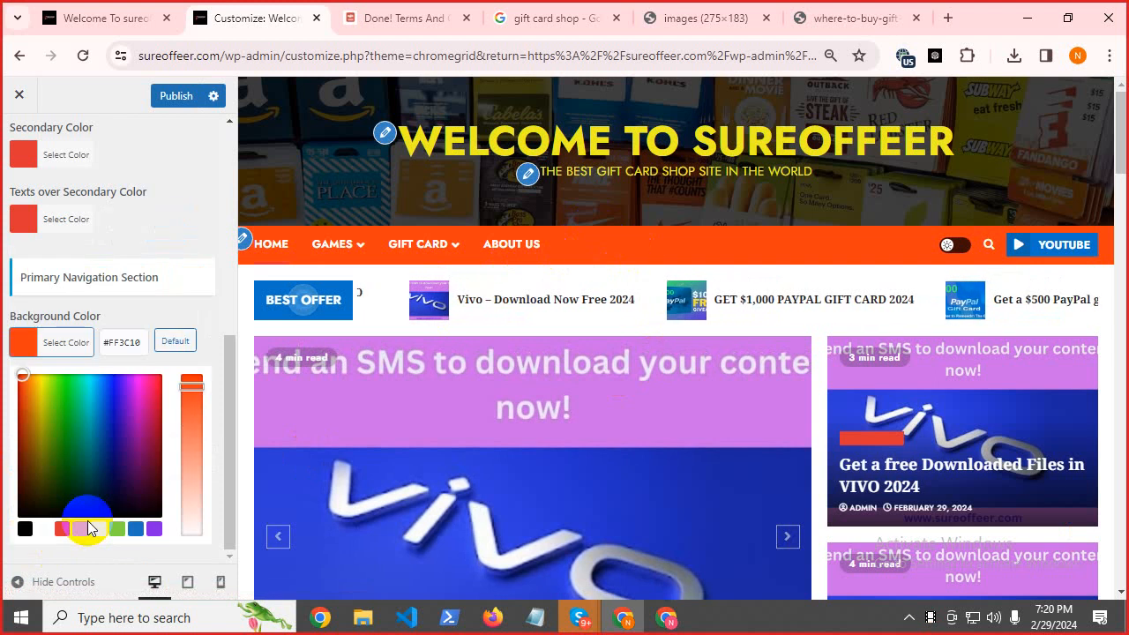
left_click(101, 531)
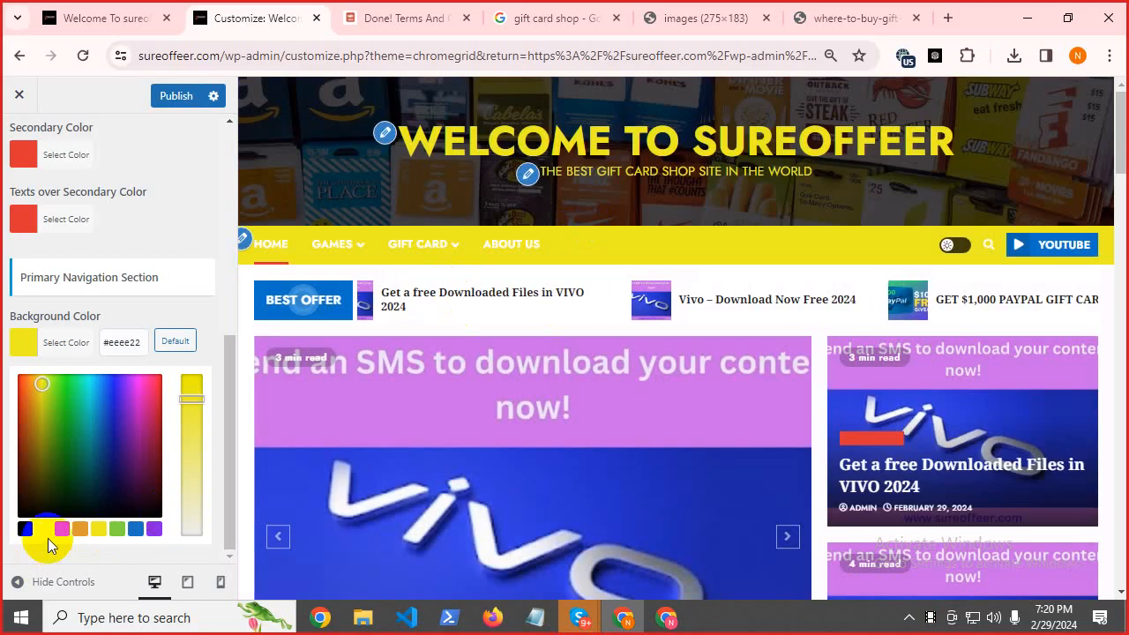
left_click(152, 531)
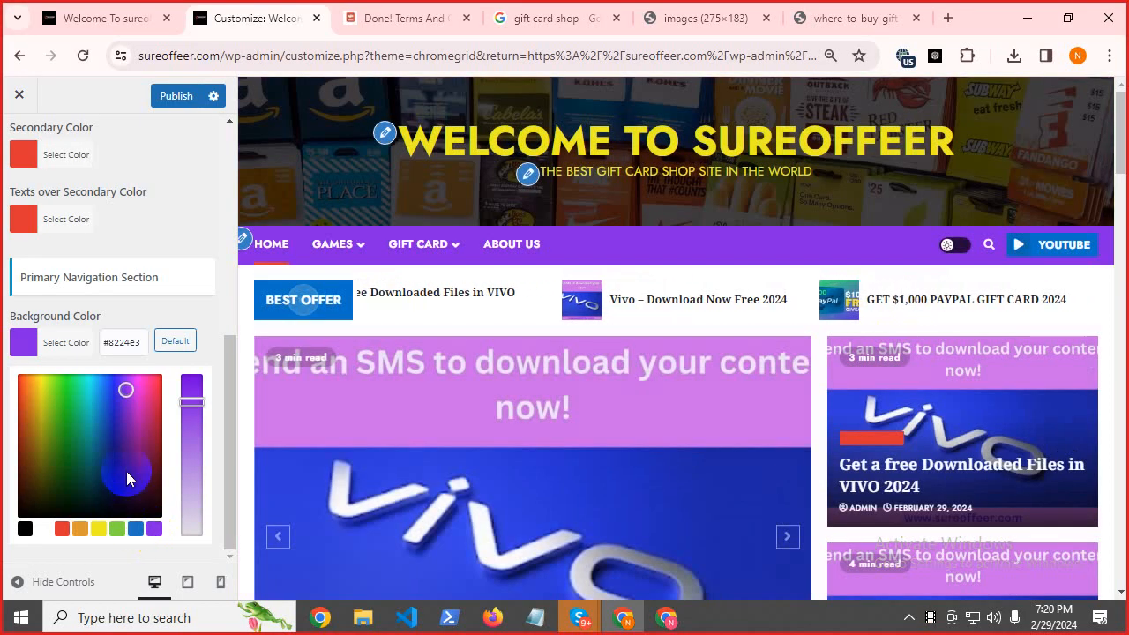
scroll(198, 295, "up", 5)
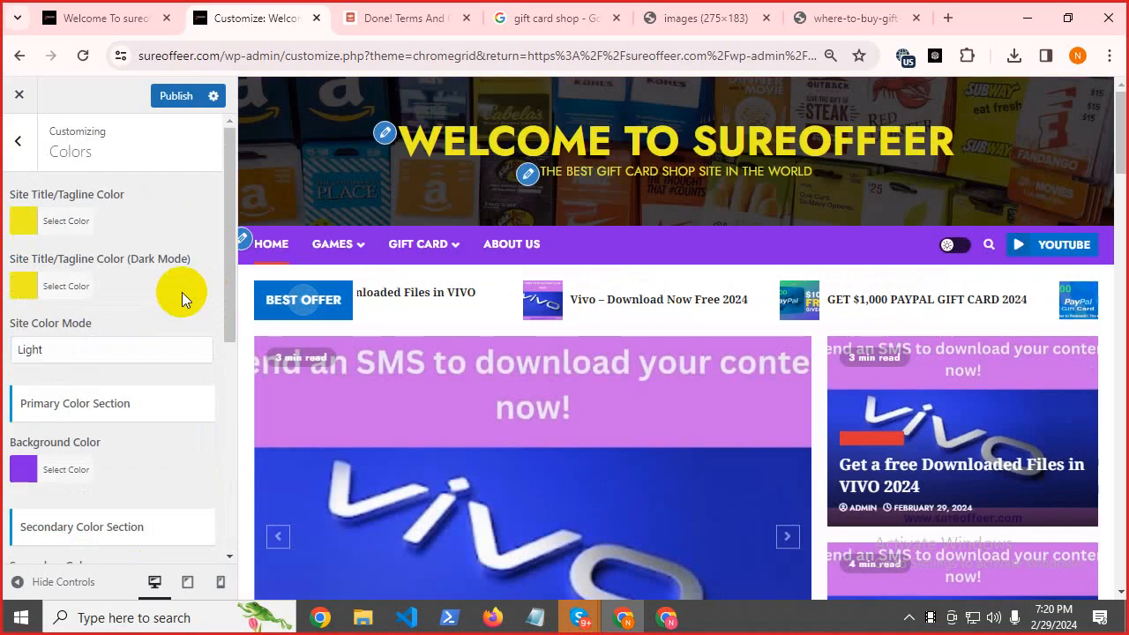
Publish the navigation colour and choose the second gift-card photo as the background image.
left_click(162, 94)
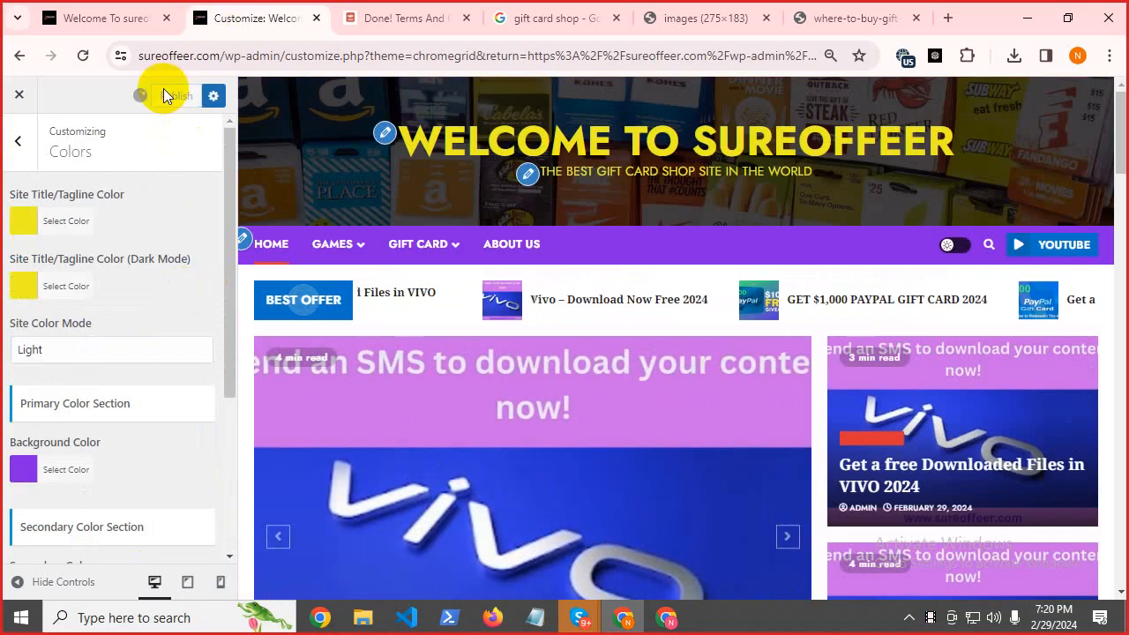
left_click(16, 143)
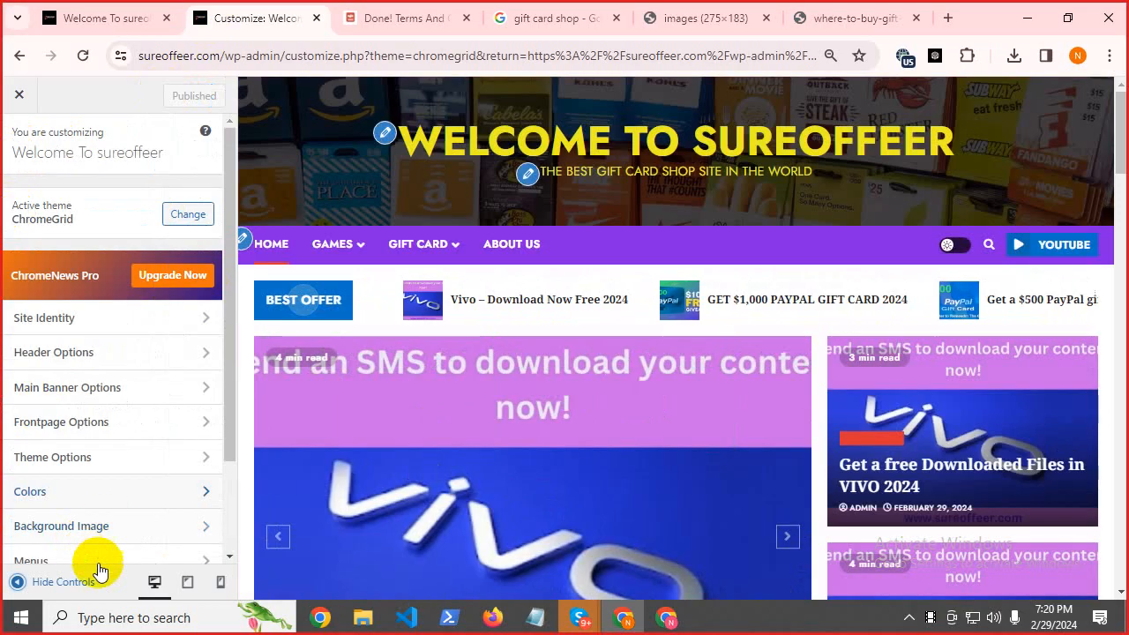
left_click(103, 527)
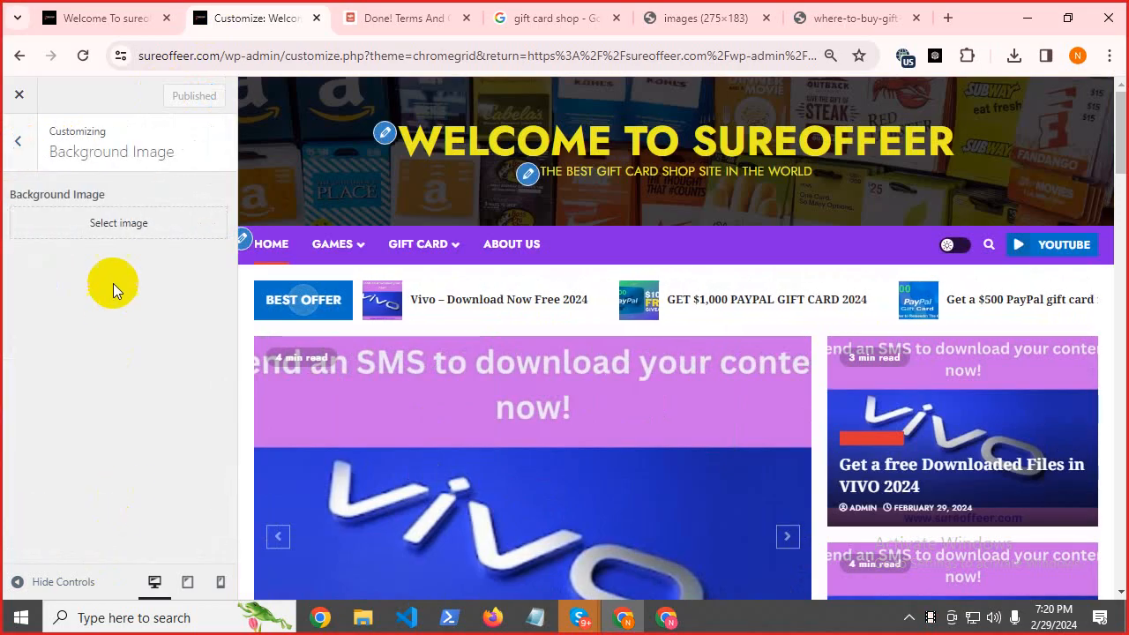
left_click(112, 229)
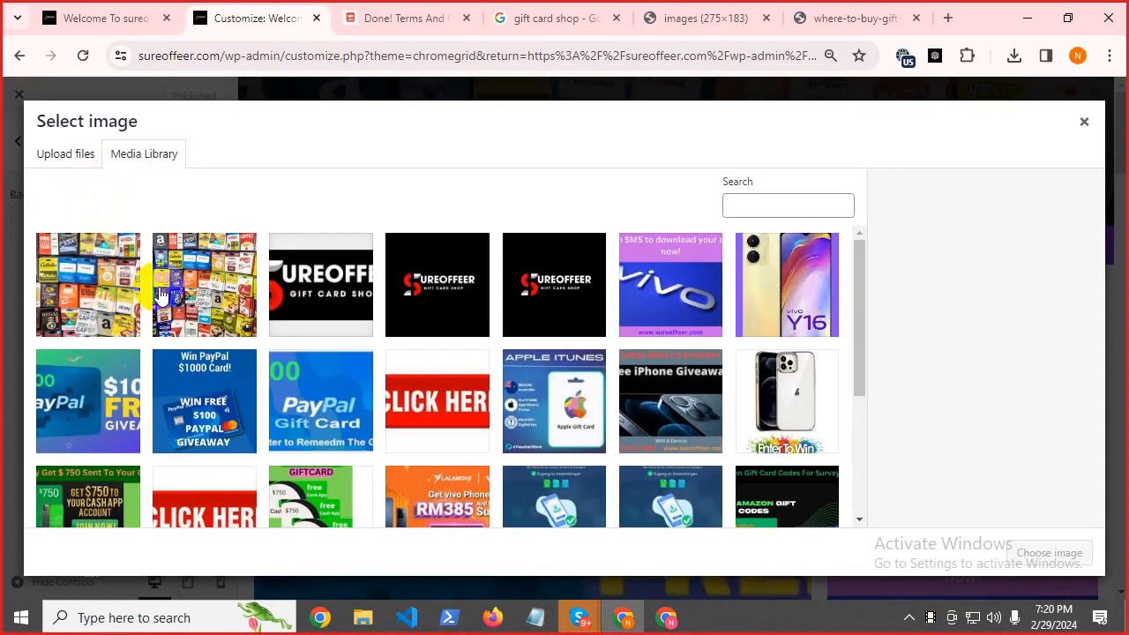
left_click(188, 296)
left_click(1048, 556)
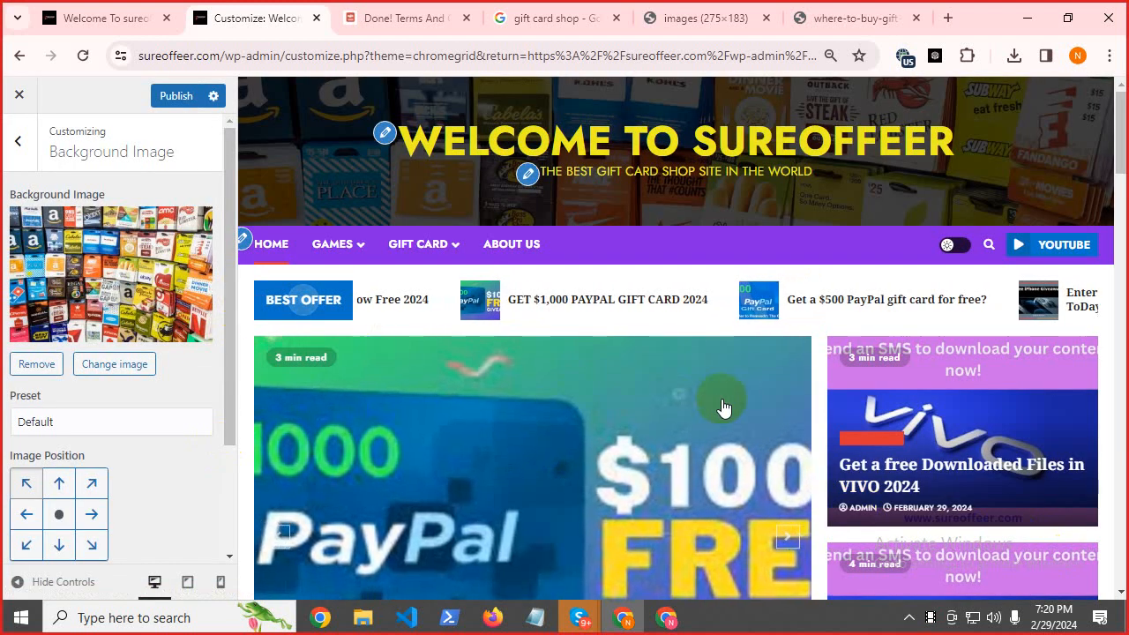
Publish the gift-card background image and switch to the live site tab.
scroll(724, 408, "down", 10)
scroll(803, 424, "up", 4)
scroll(803, 423, "down", 10)
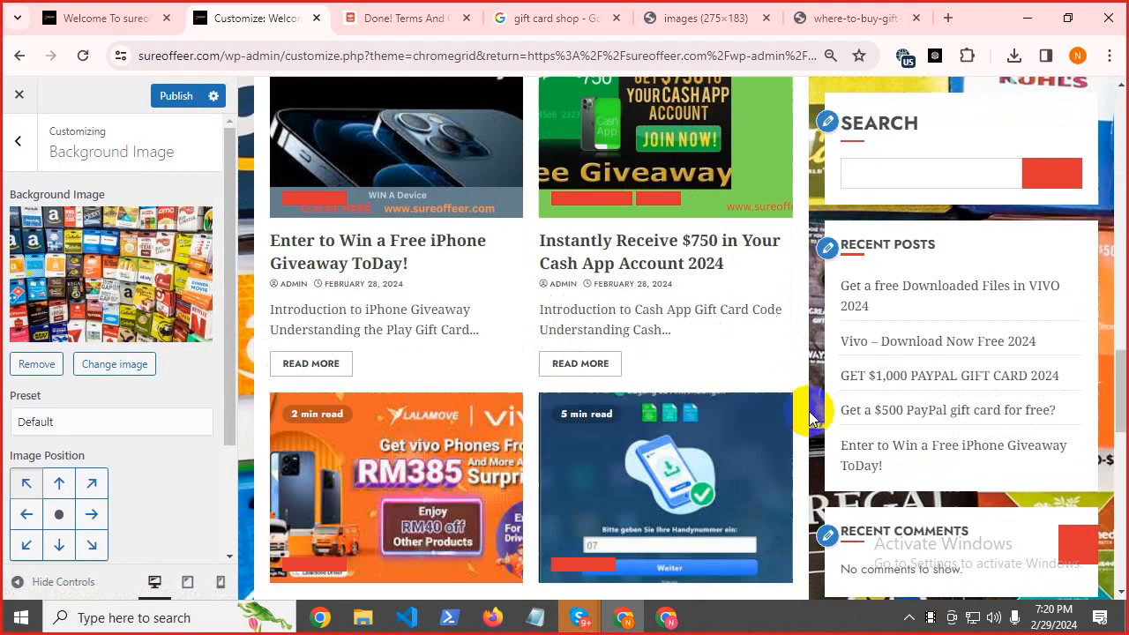
scroll(630, 565, "down", 3)
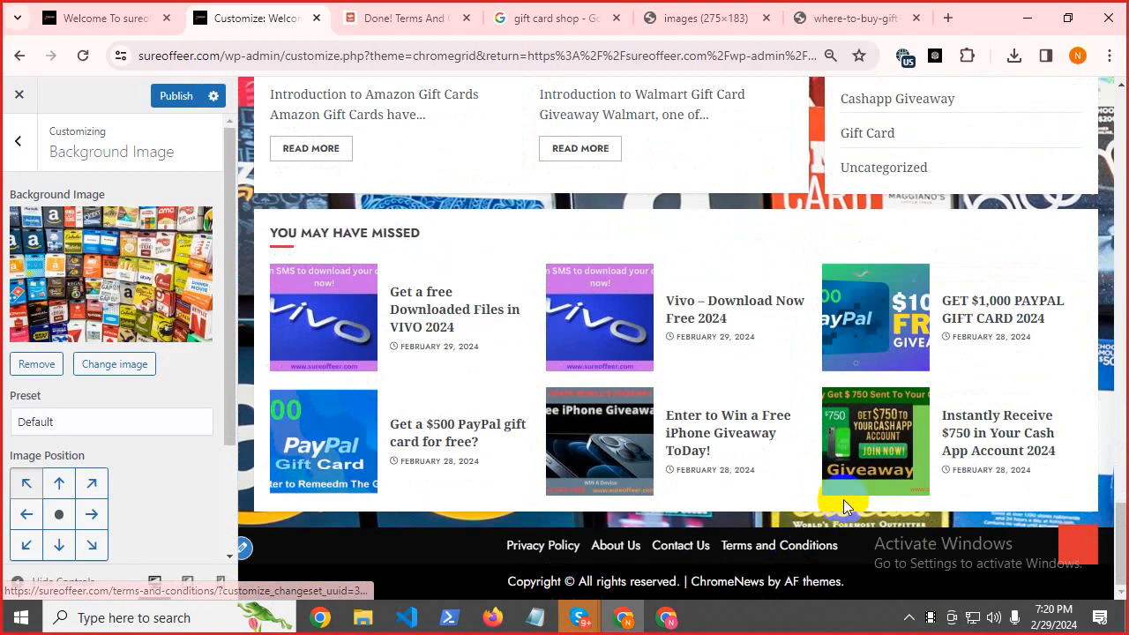
scroll(1103, 294, "up", 6)
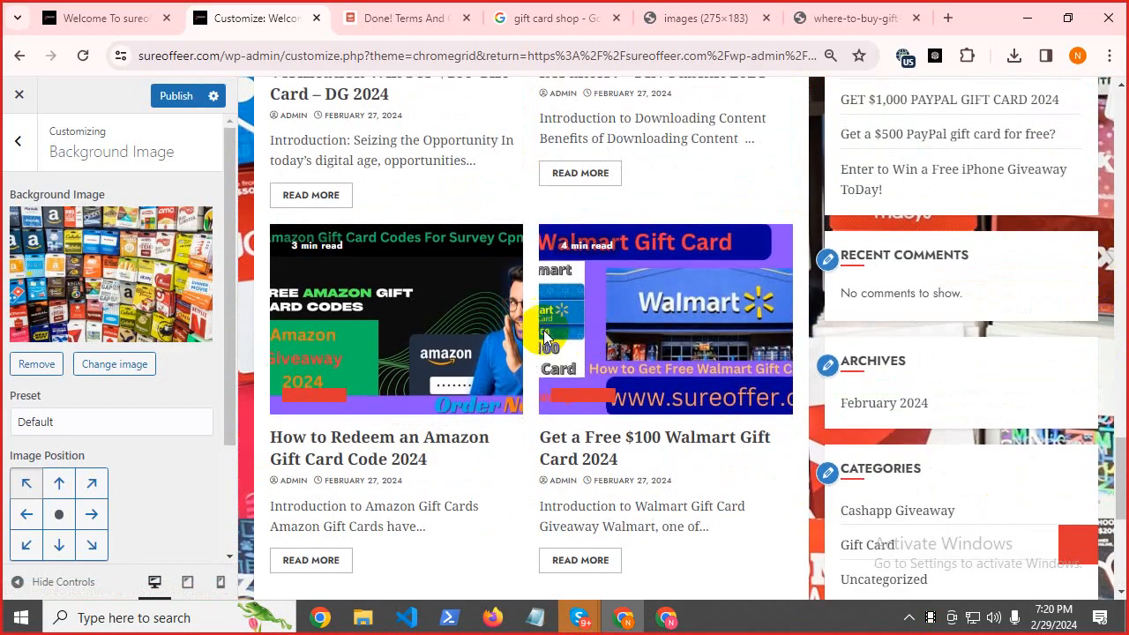
scroll(1098, 282, "up", 8)
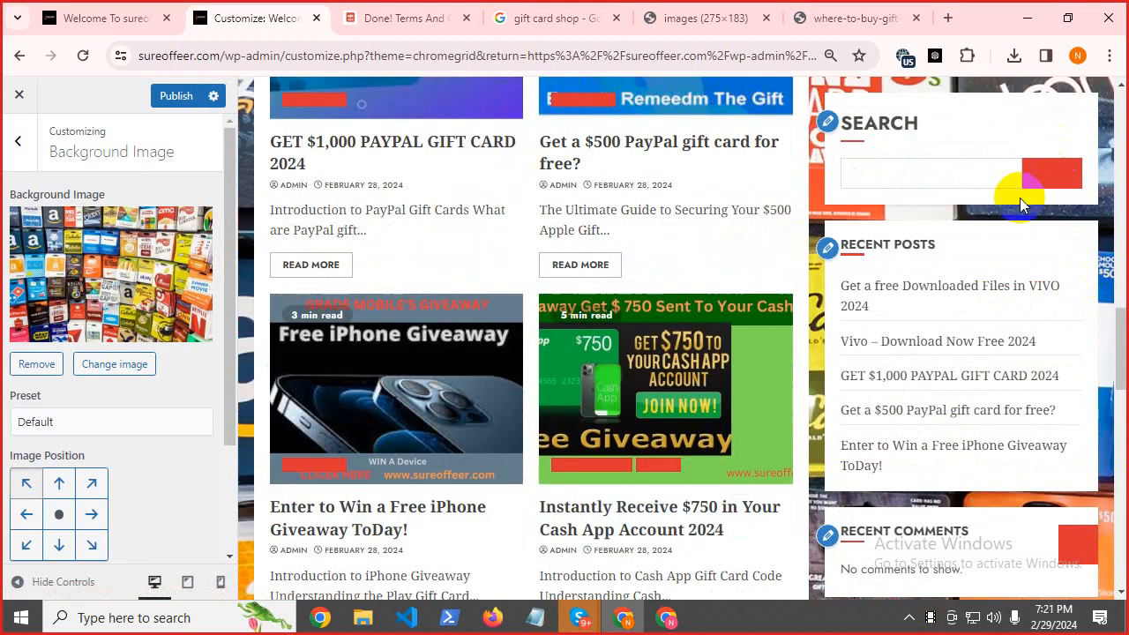
scroll(1019, 198, "up", 5)
scroll(544, 379, "down", 10)
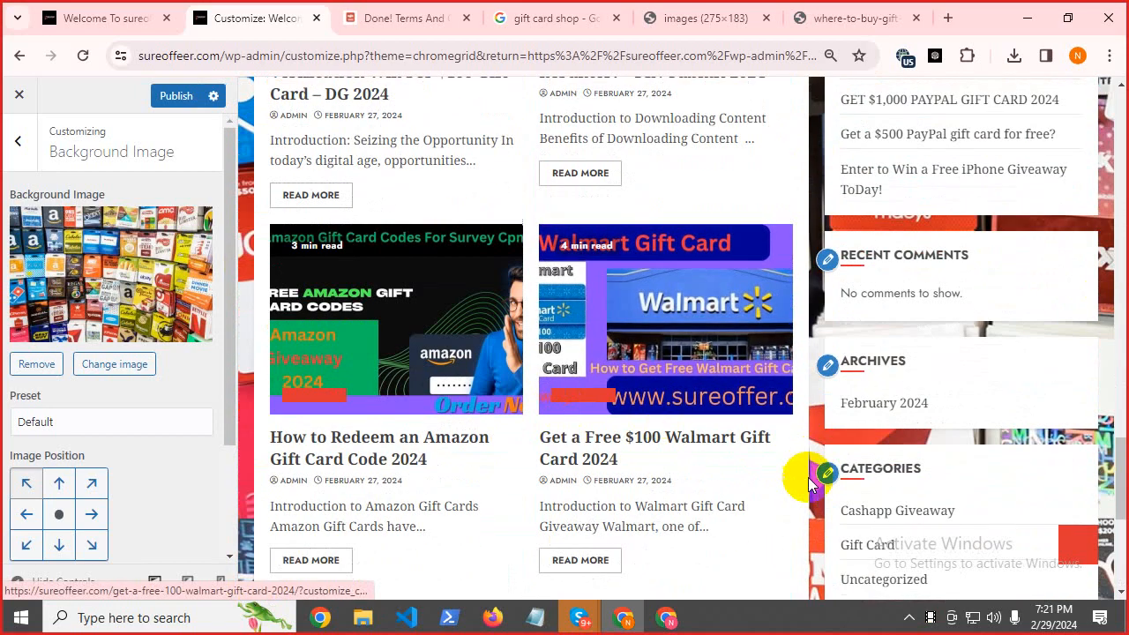
scroll(809, 483, "down", 5)
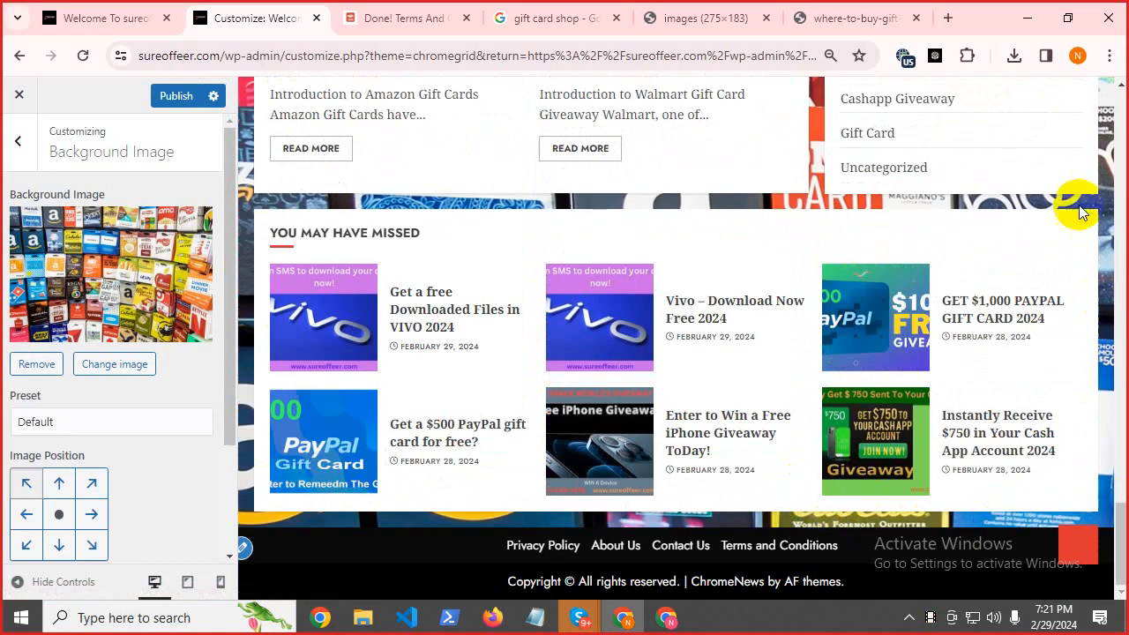
left_click(172, 95)
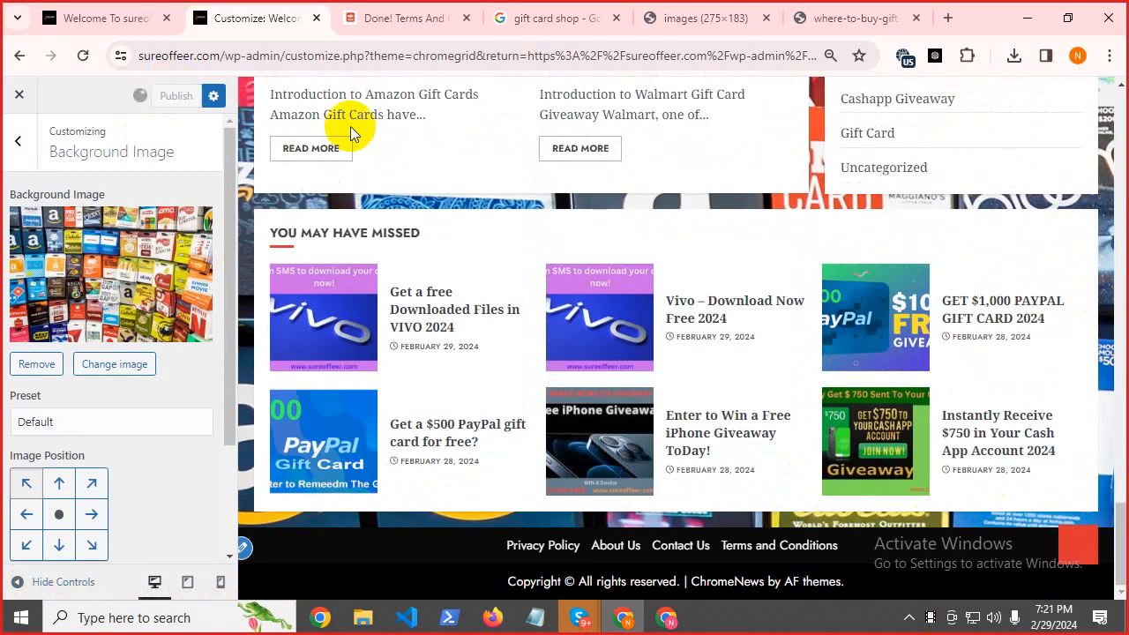
left_click(73, 9)
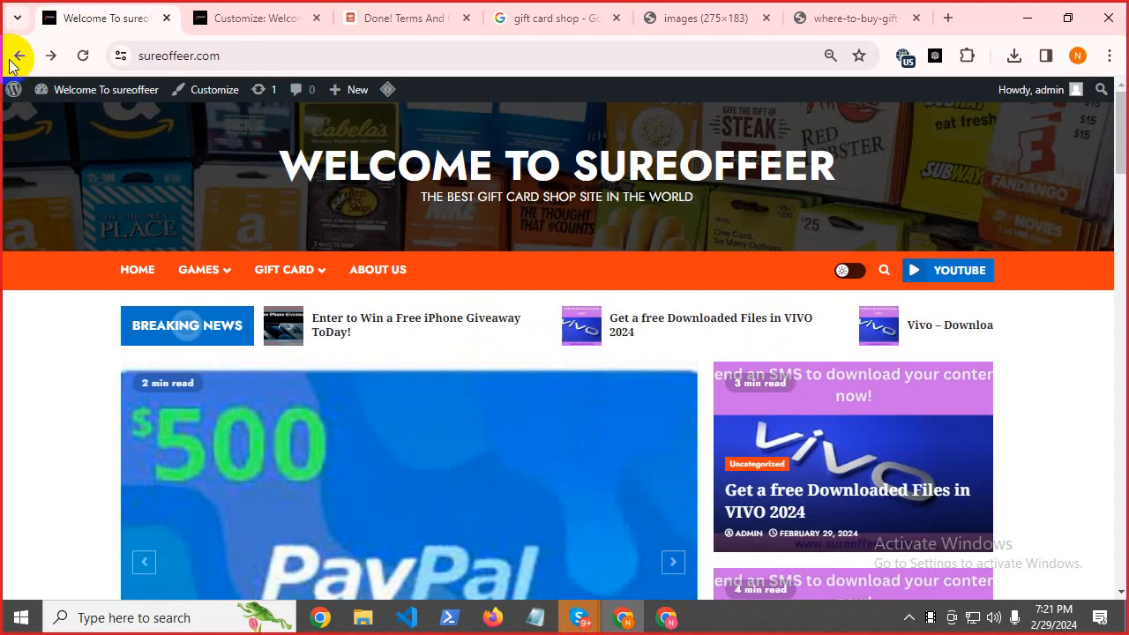
Reload the live homepage and scroll to check the yellow title, purple menu and gift-card background.
left_click(83, 56)
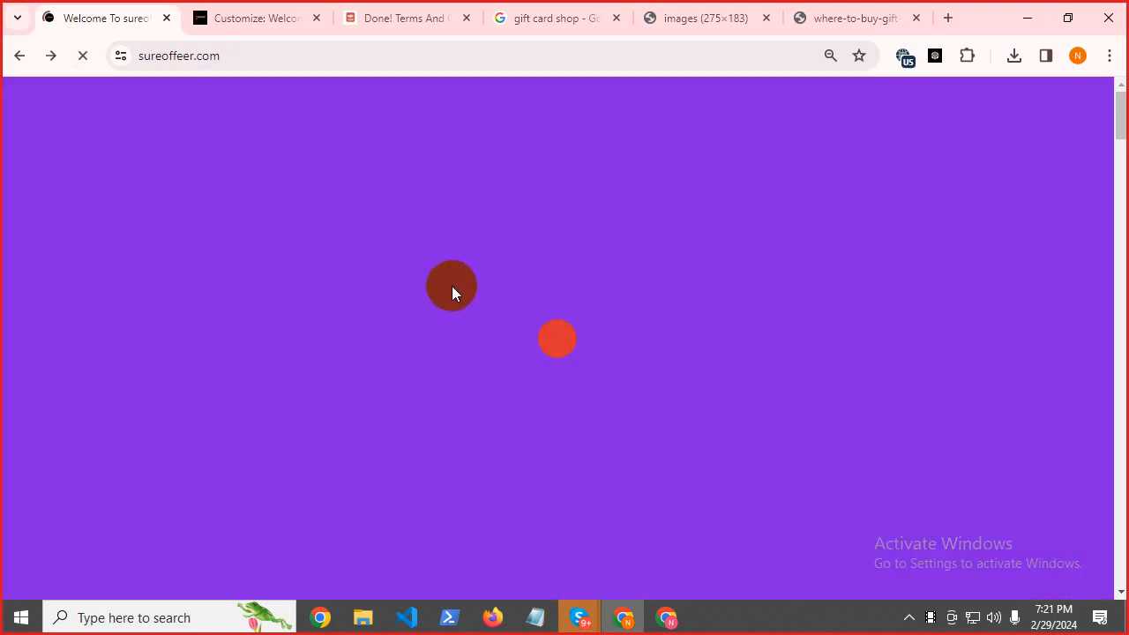
scroll(4, 366, "down", 10)
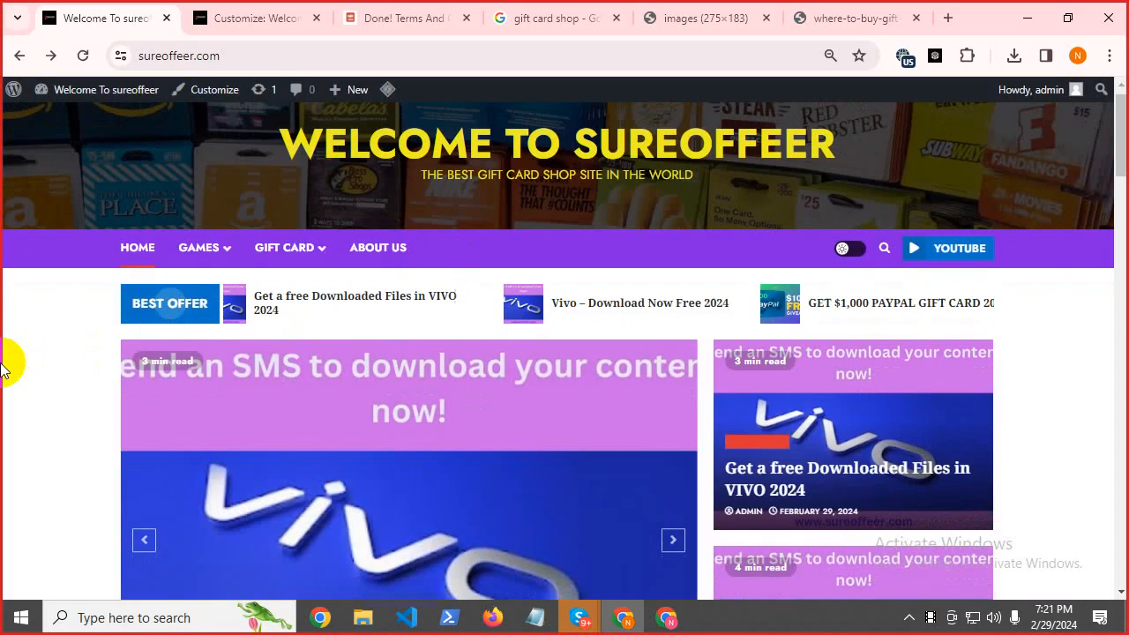
scroll(9, 371, "down", 9)
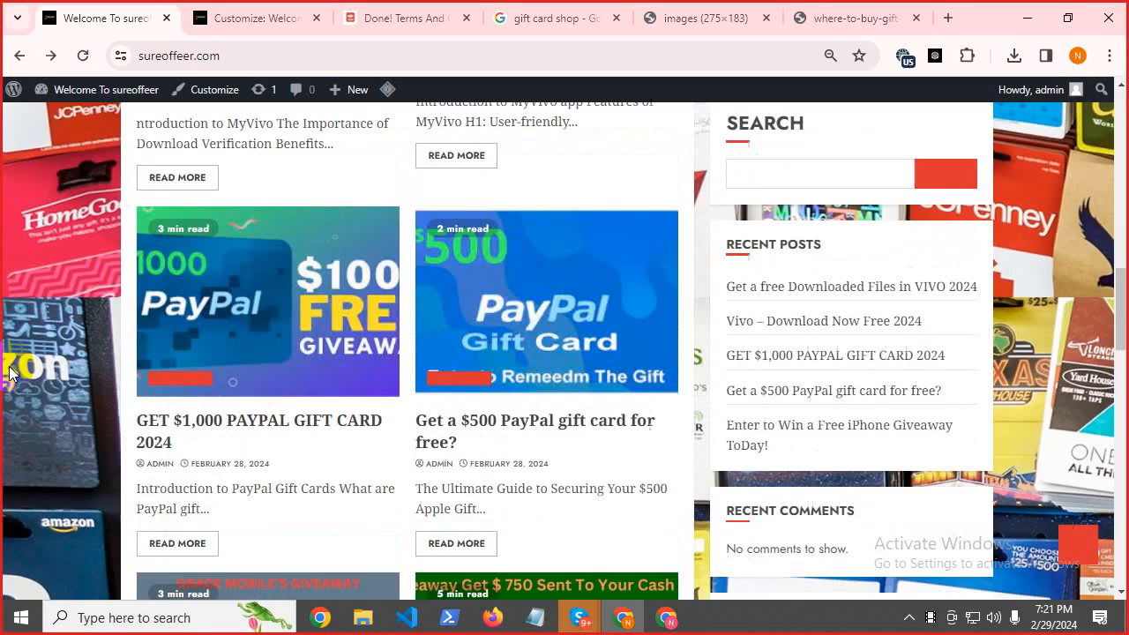
scroll(13, 373, "down", 10)
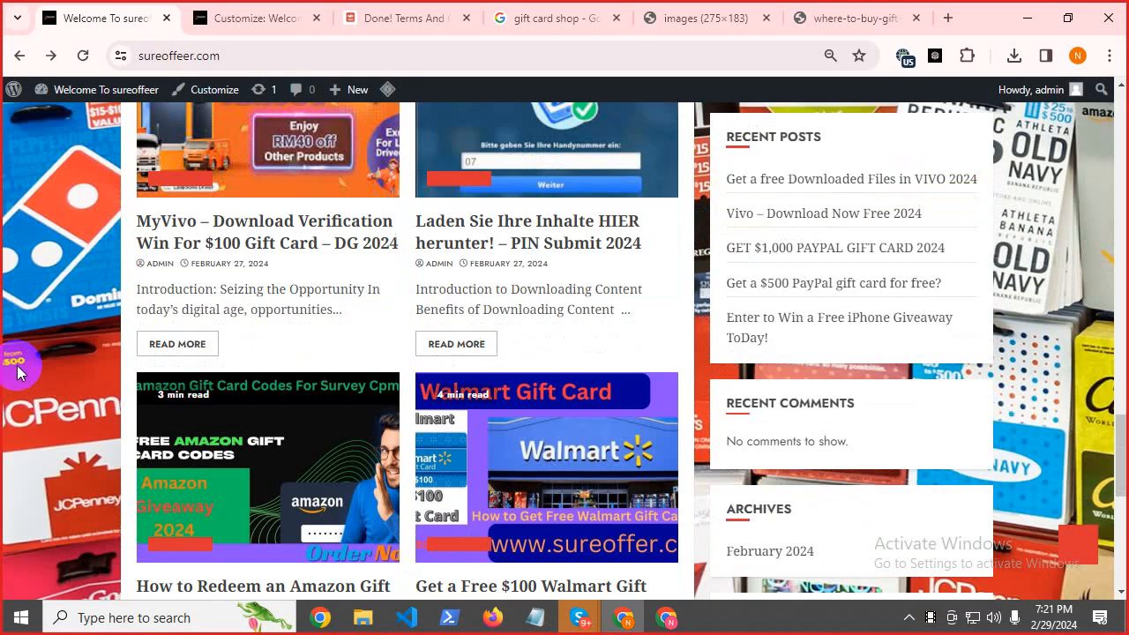
scroll(24, 364, "up", 20)
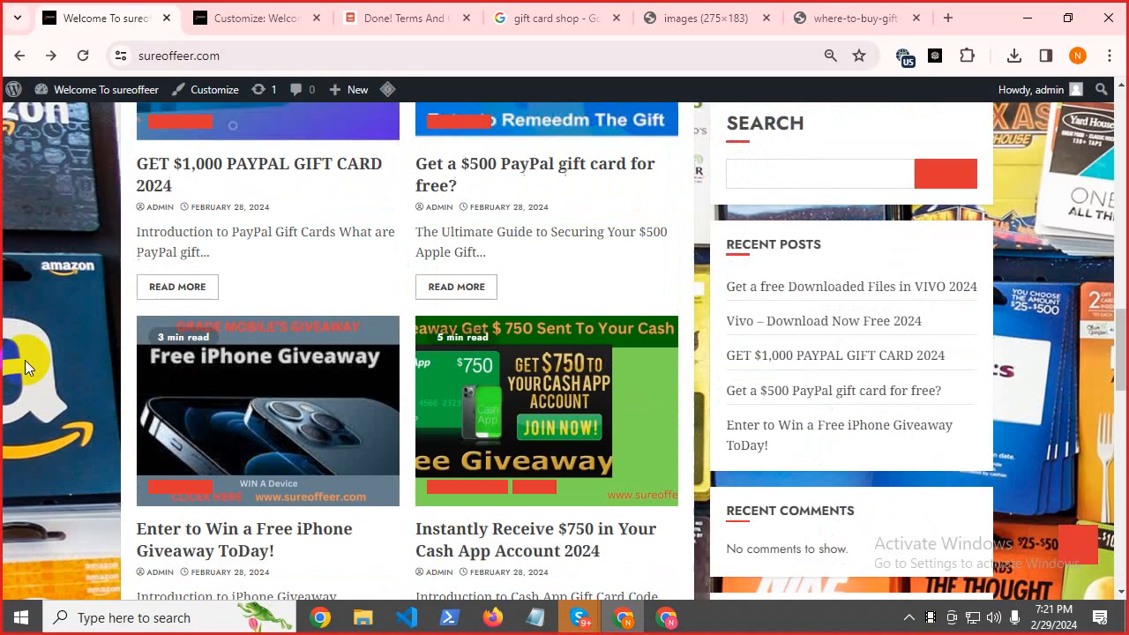
Back in the Customizer, return to the main sections list and scroll the preview.
left_click(264, 18)
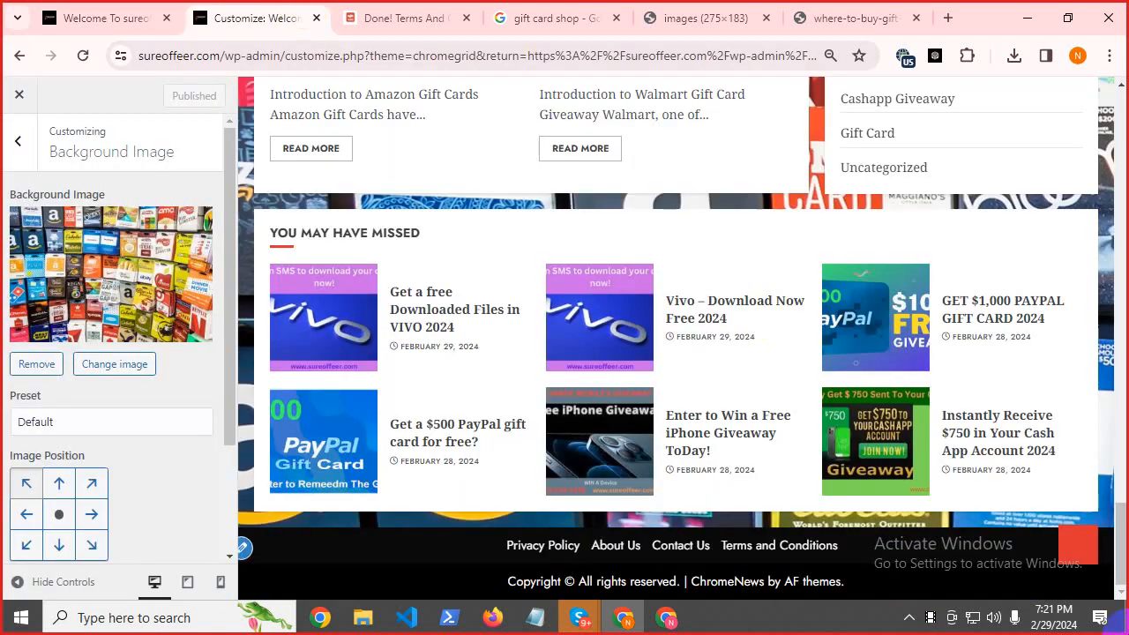
left_click(13, 144)
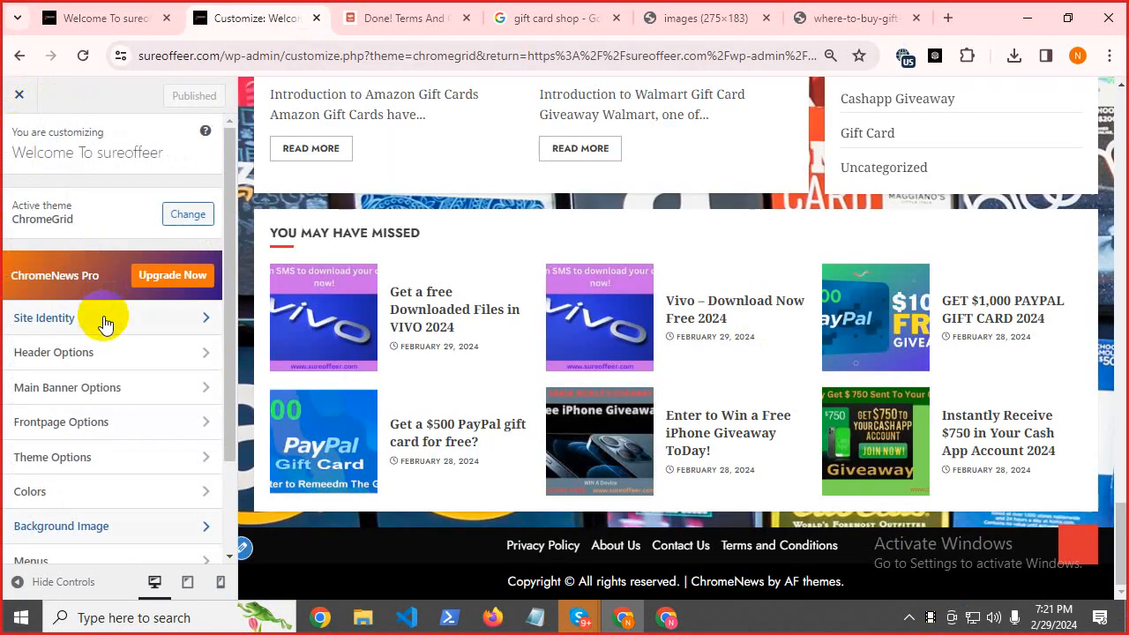
scroll(61, 423, "down", 2)
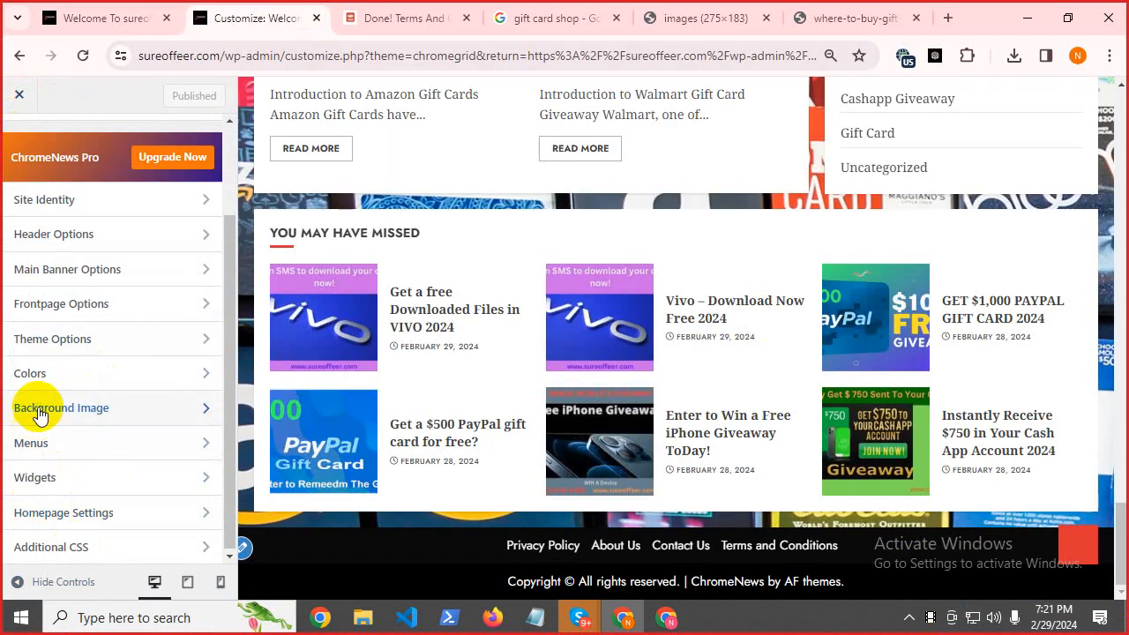
scroll(44, 407, "up", 2)
scroll(512, 398, "up", 15)
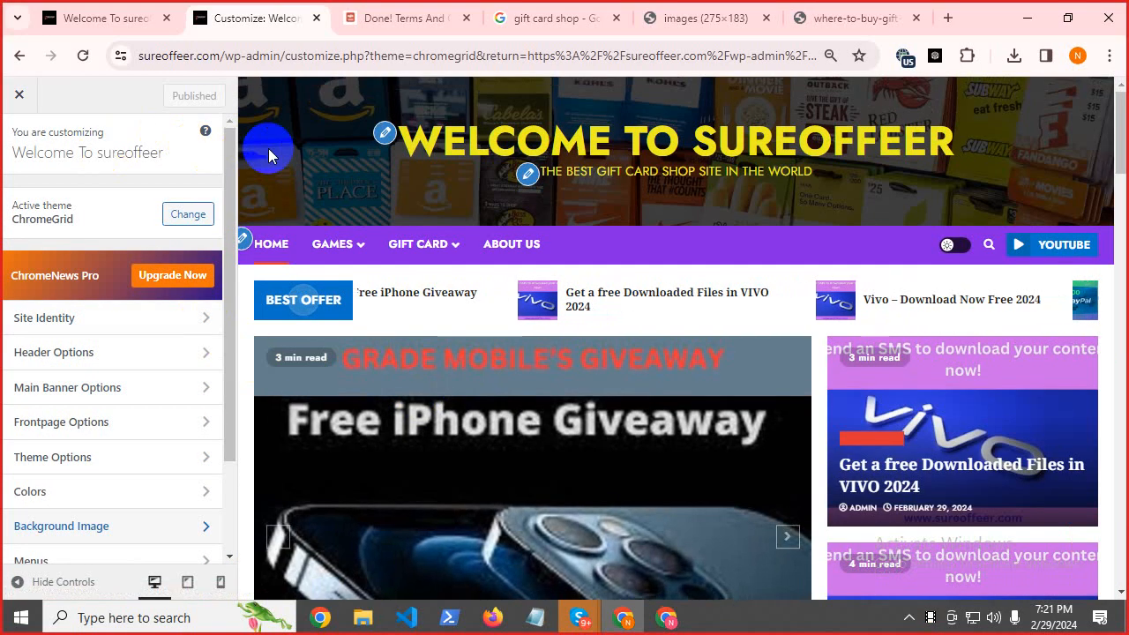
scroll(458, 323, "down", 10)
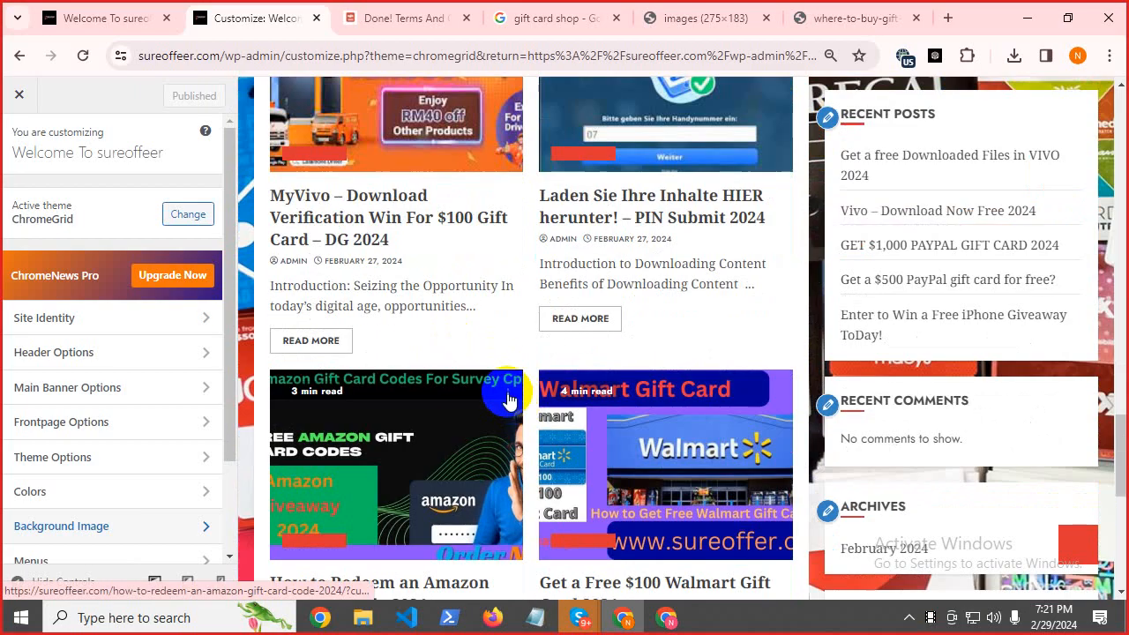
scroll(504, 396, "down", 5)
scroll(529, 433, "up", 10)
scroll(540, 422, "up", 5)
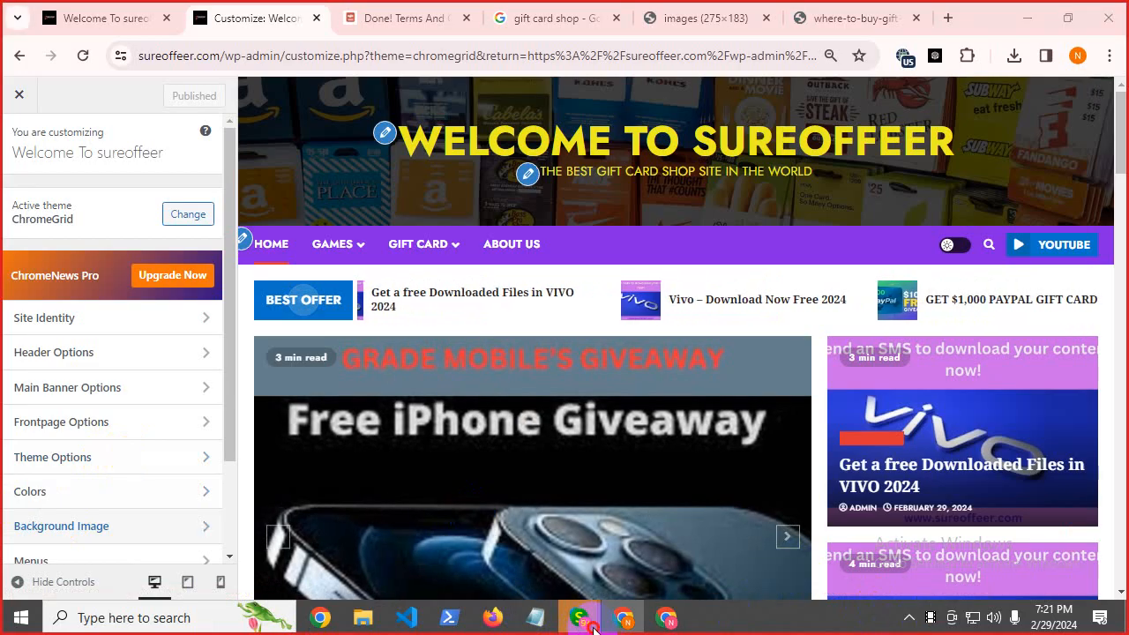
Bring the Skype class call to the front and show its participant list.
mouse_move(597, 631)
left_click(533, 556)
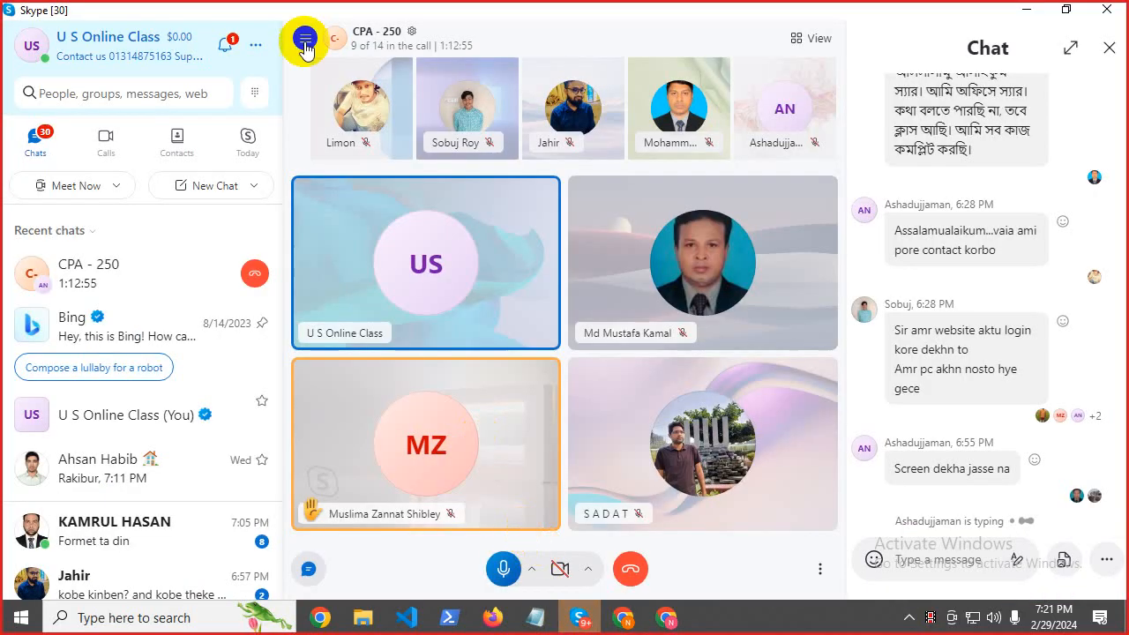
left_click(409, 46)
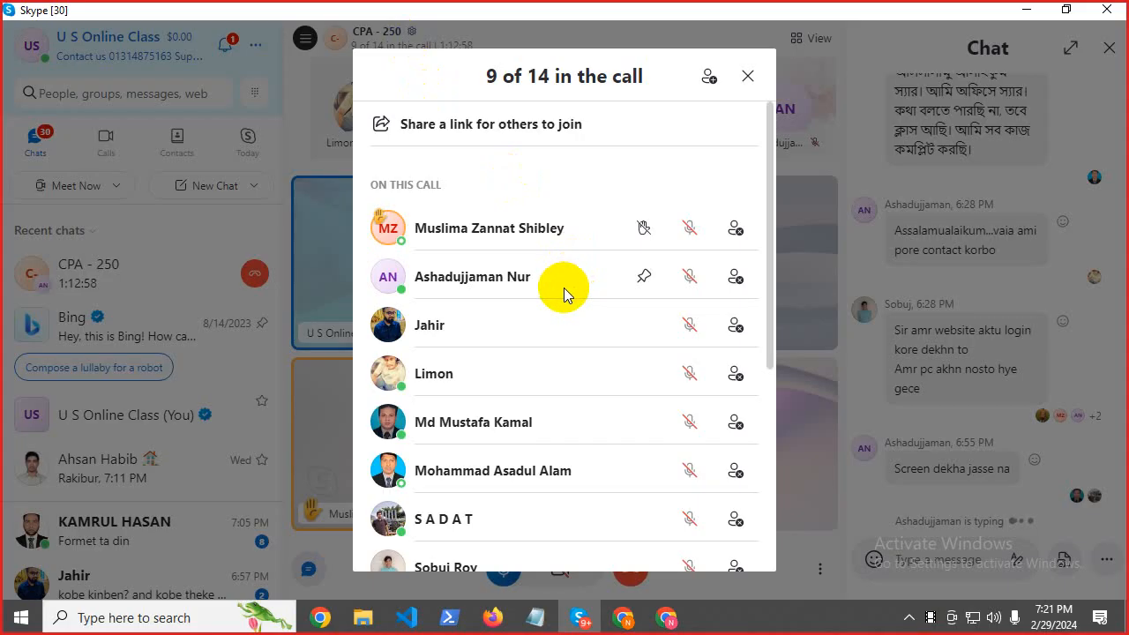